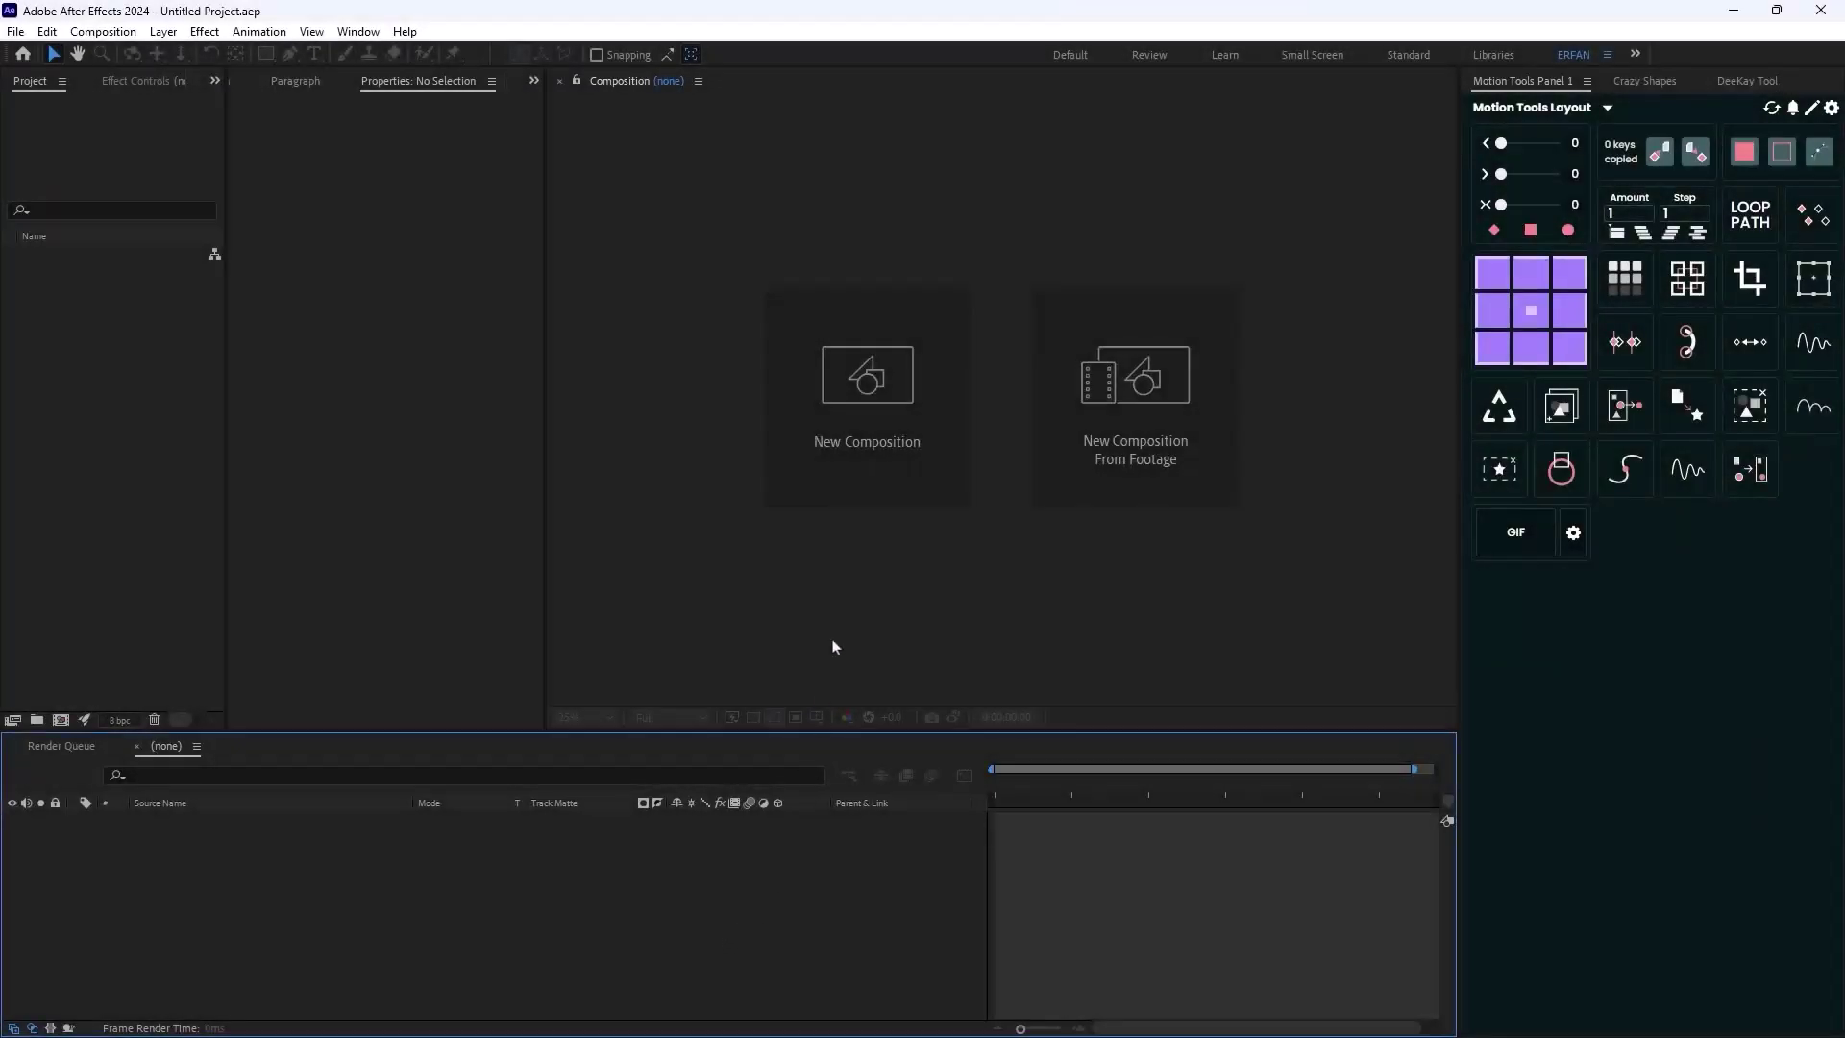
Create a new 1080 x 1080 px composition named DESIGN at 24 fps with a 6-second duration
{"action": "left_click", "coordinate": [864, 481]}
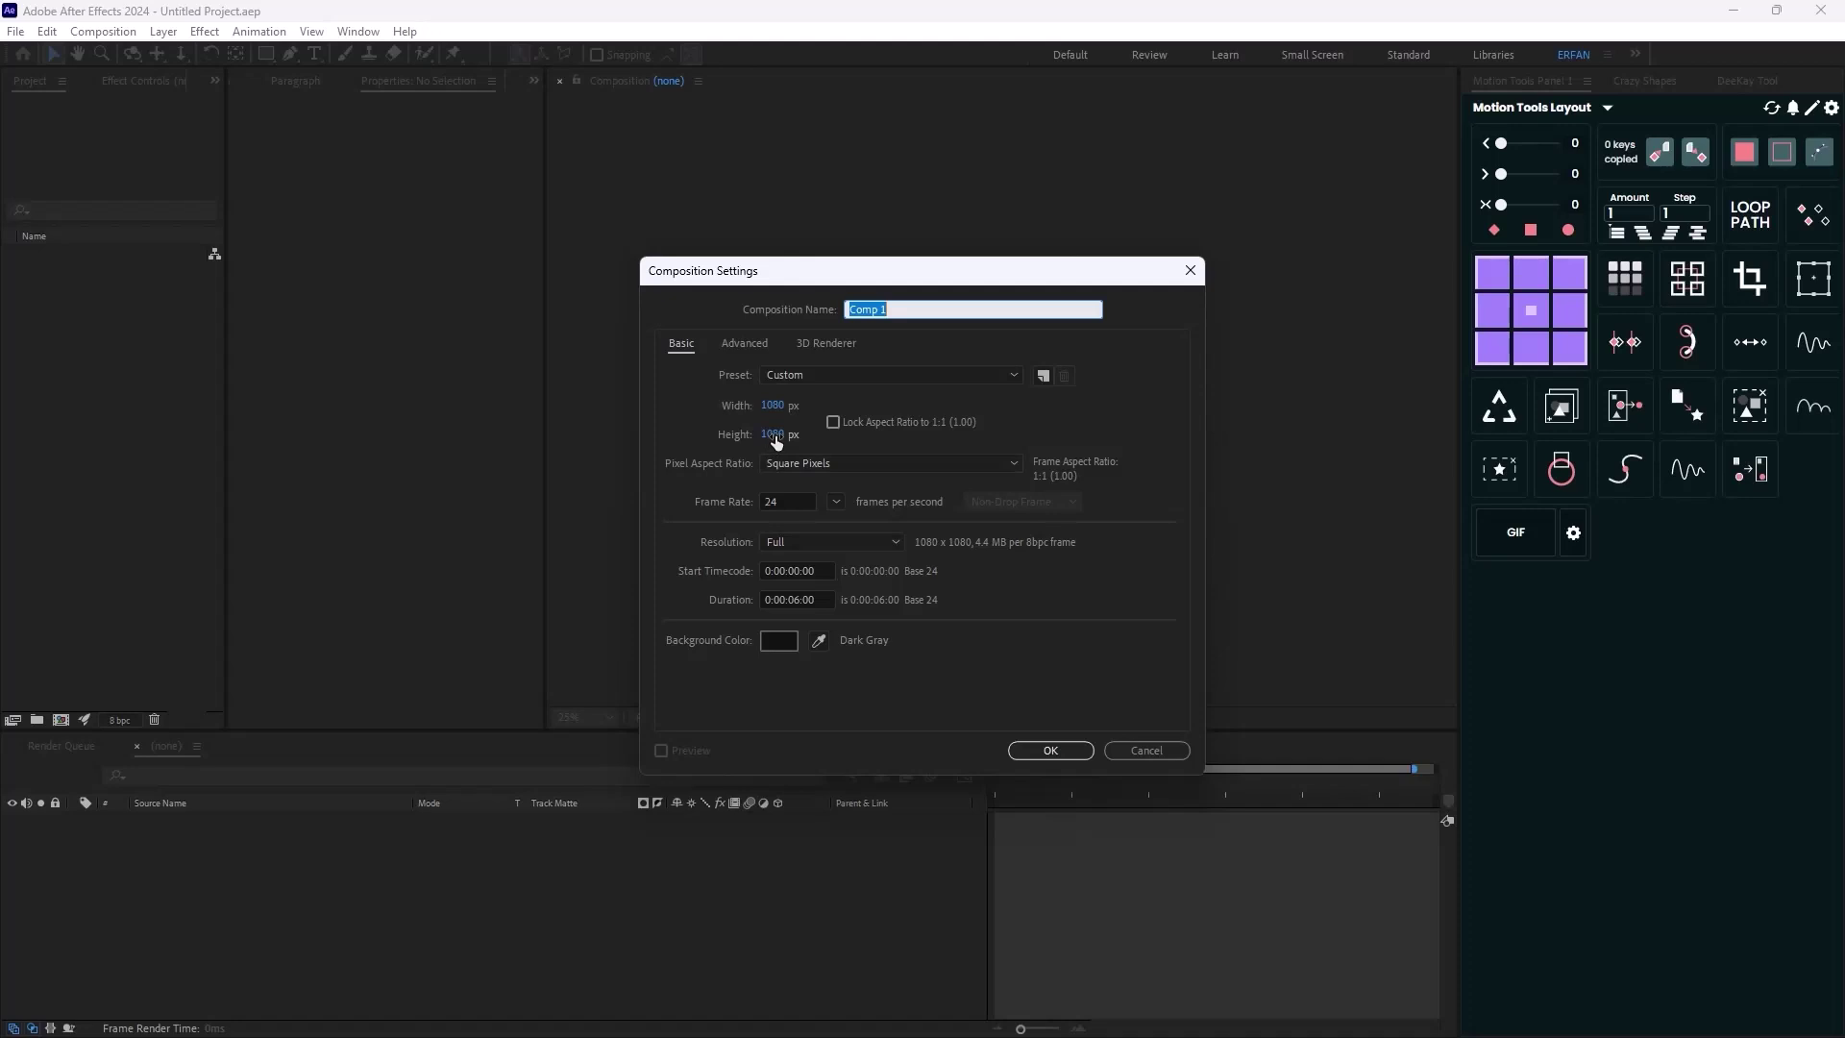
{"action": "type", "text": "DESIGN"}
{"action": "left_click", "coordinate": [1050, 749]}
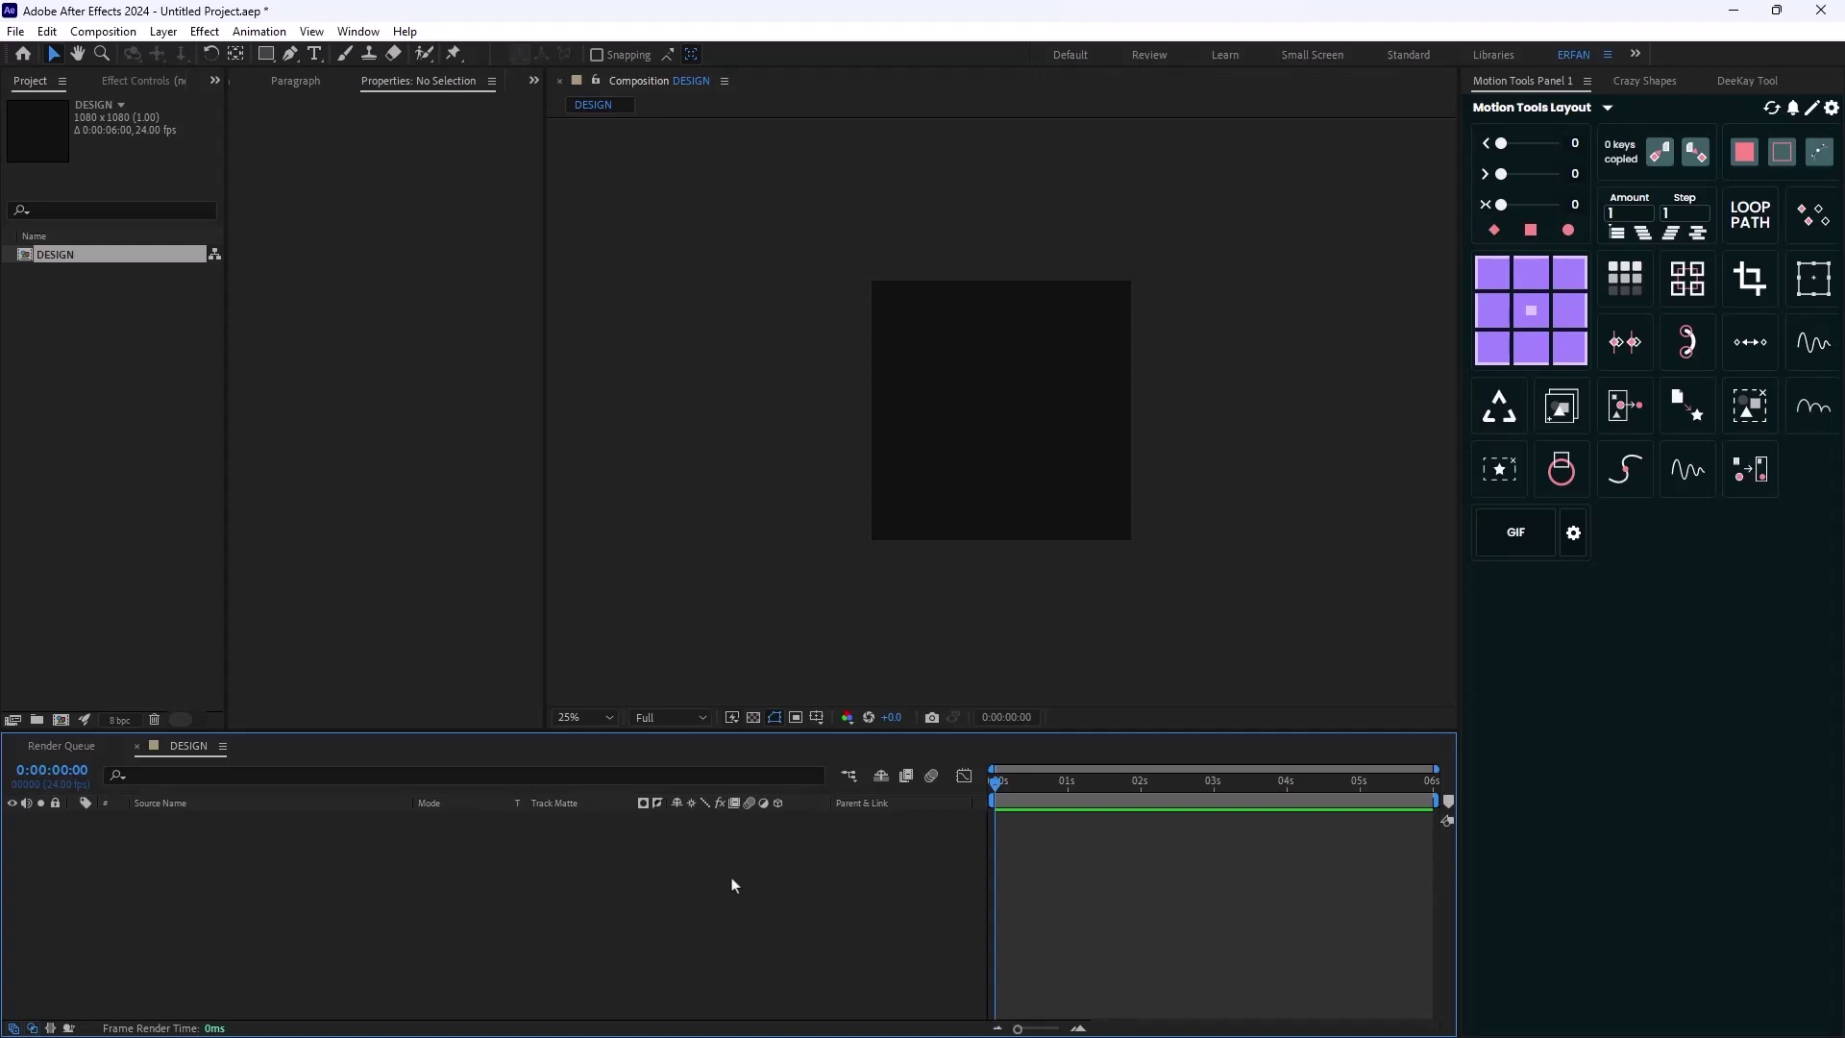
Add a text layer reading MOTION in the DESIGN composition
{"action": "left_click", "coordinate": [315, 54]}
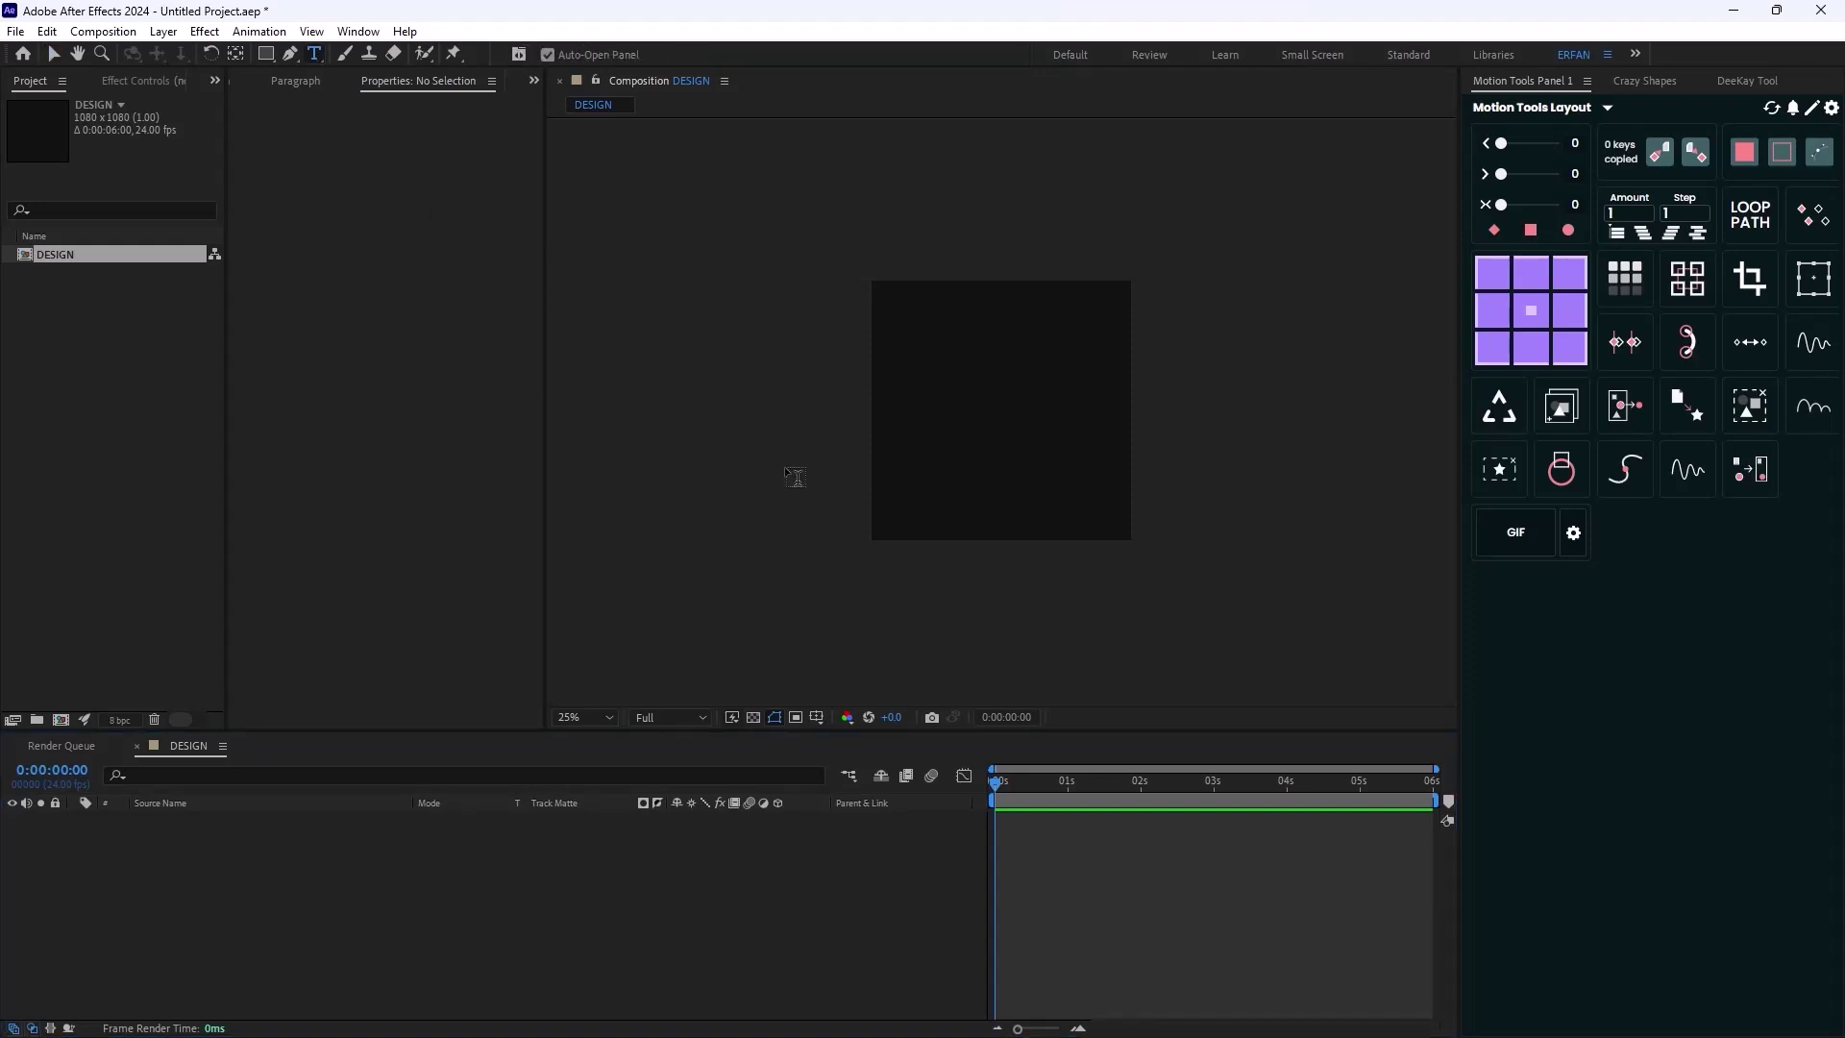
{"action": "left_click", "coordinate": [964, 401]}
{"action": "type", "text": "MOTION"}
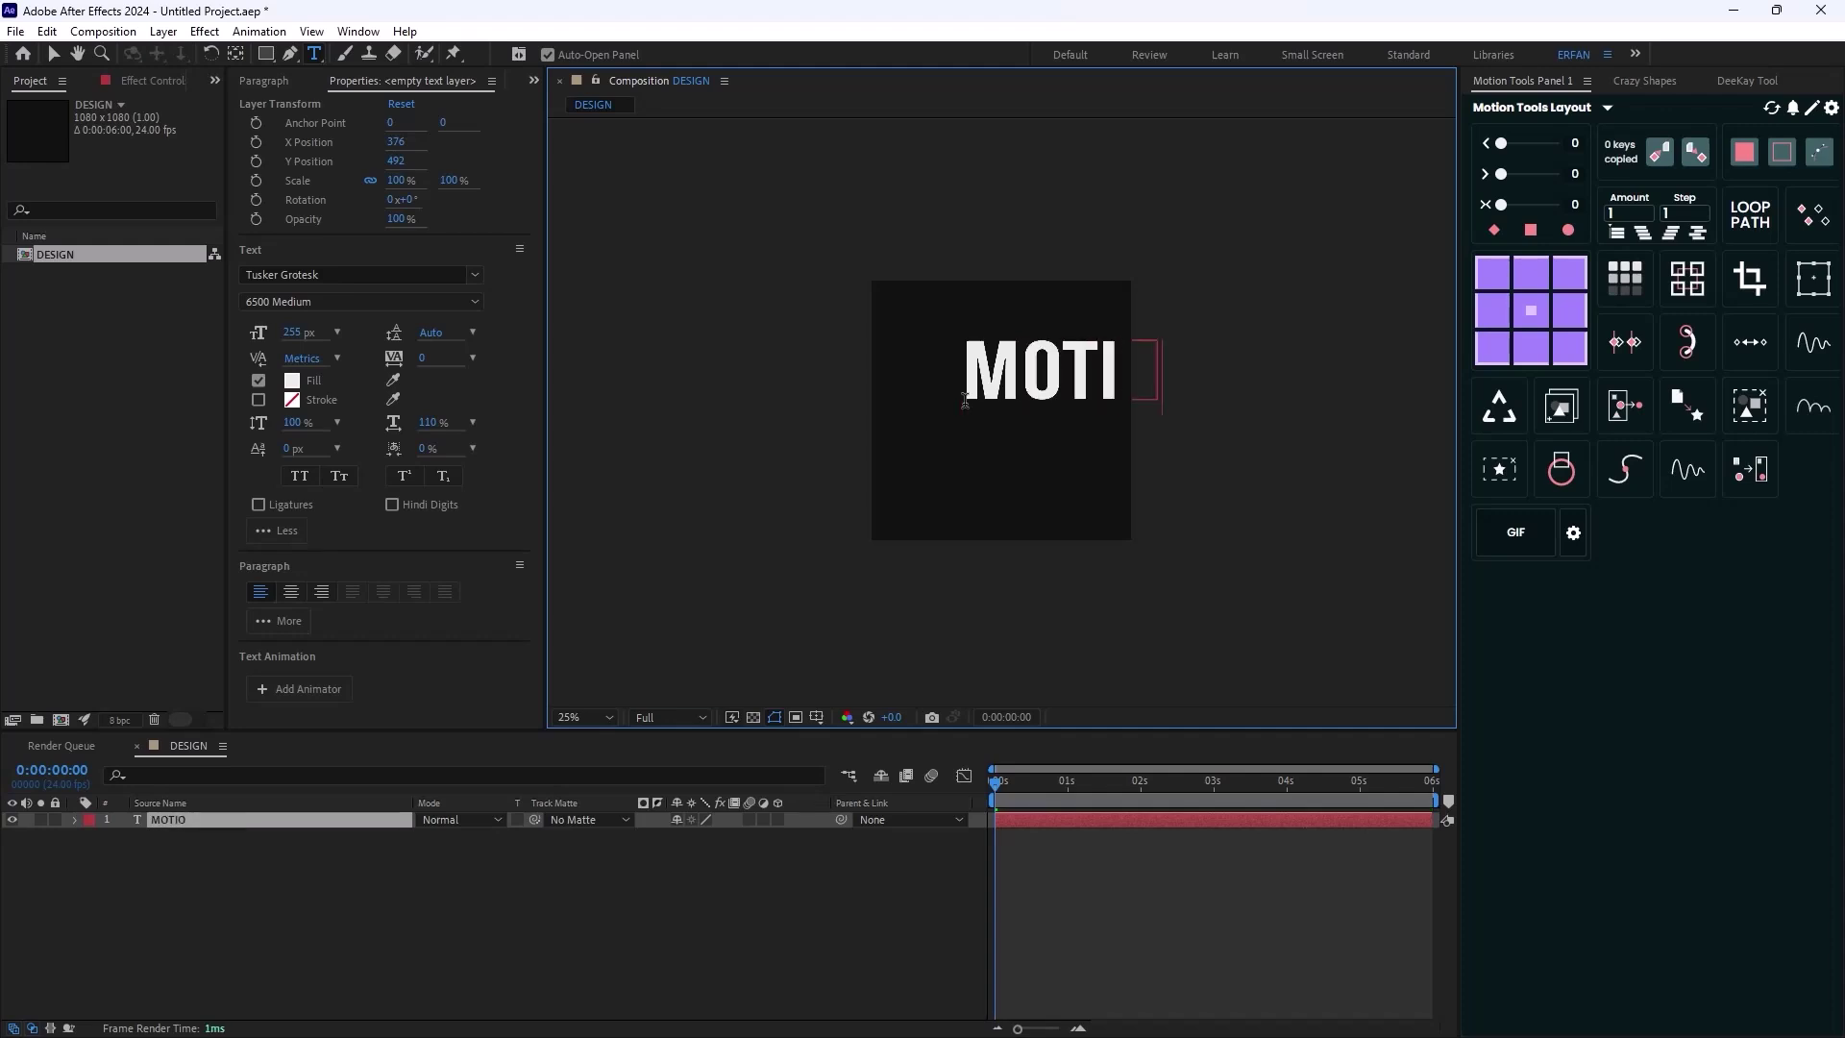
{"action": "left_click", "coordinate": [54, 54]}
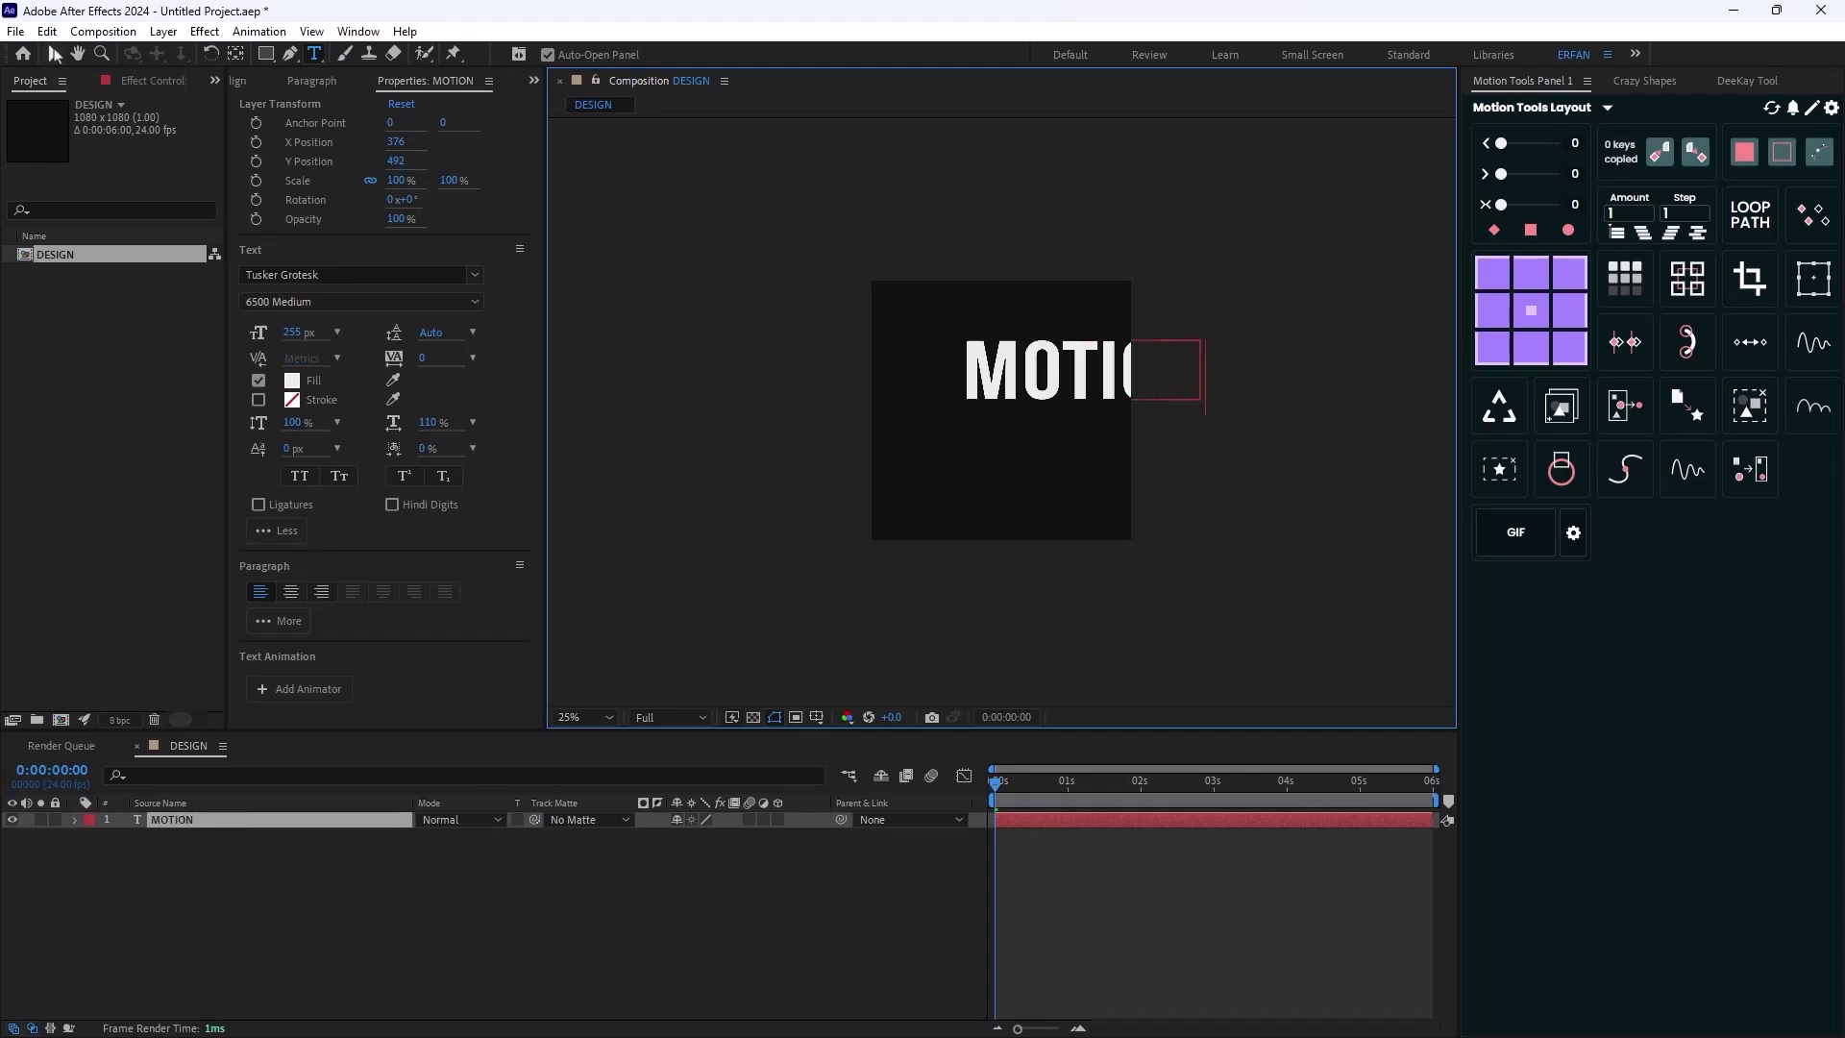
Centre the MOTION text horizontally and vertically in the composition
{"action": "left_click", "coordinate": [240, 83]}
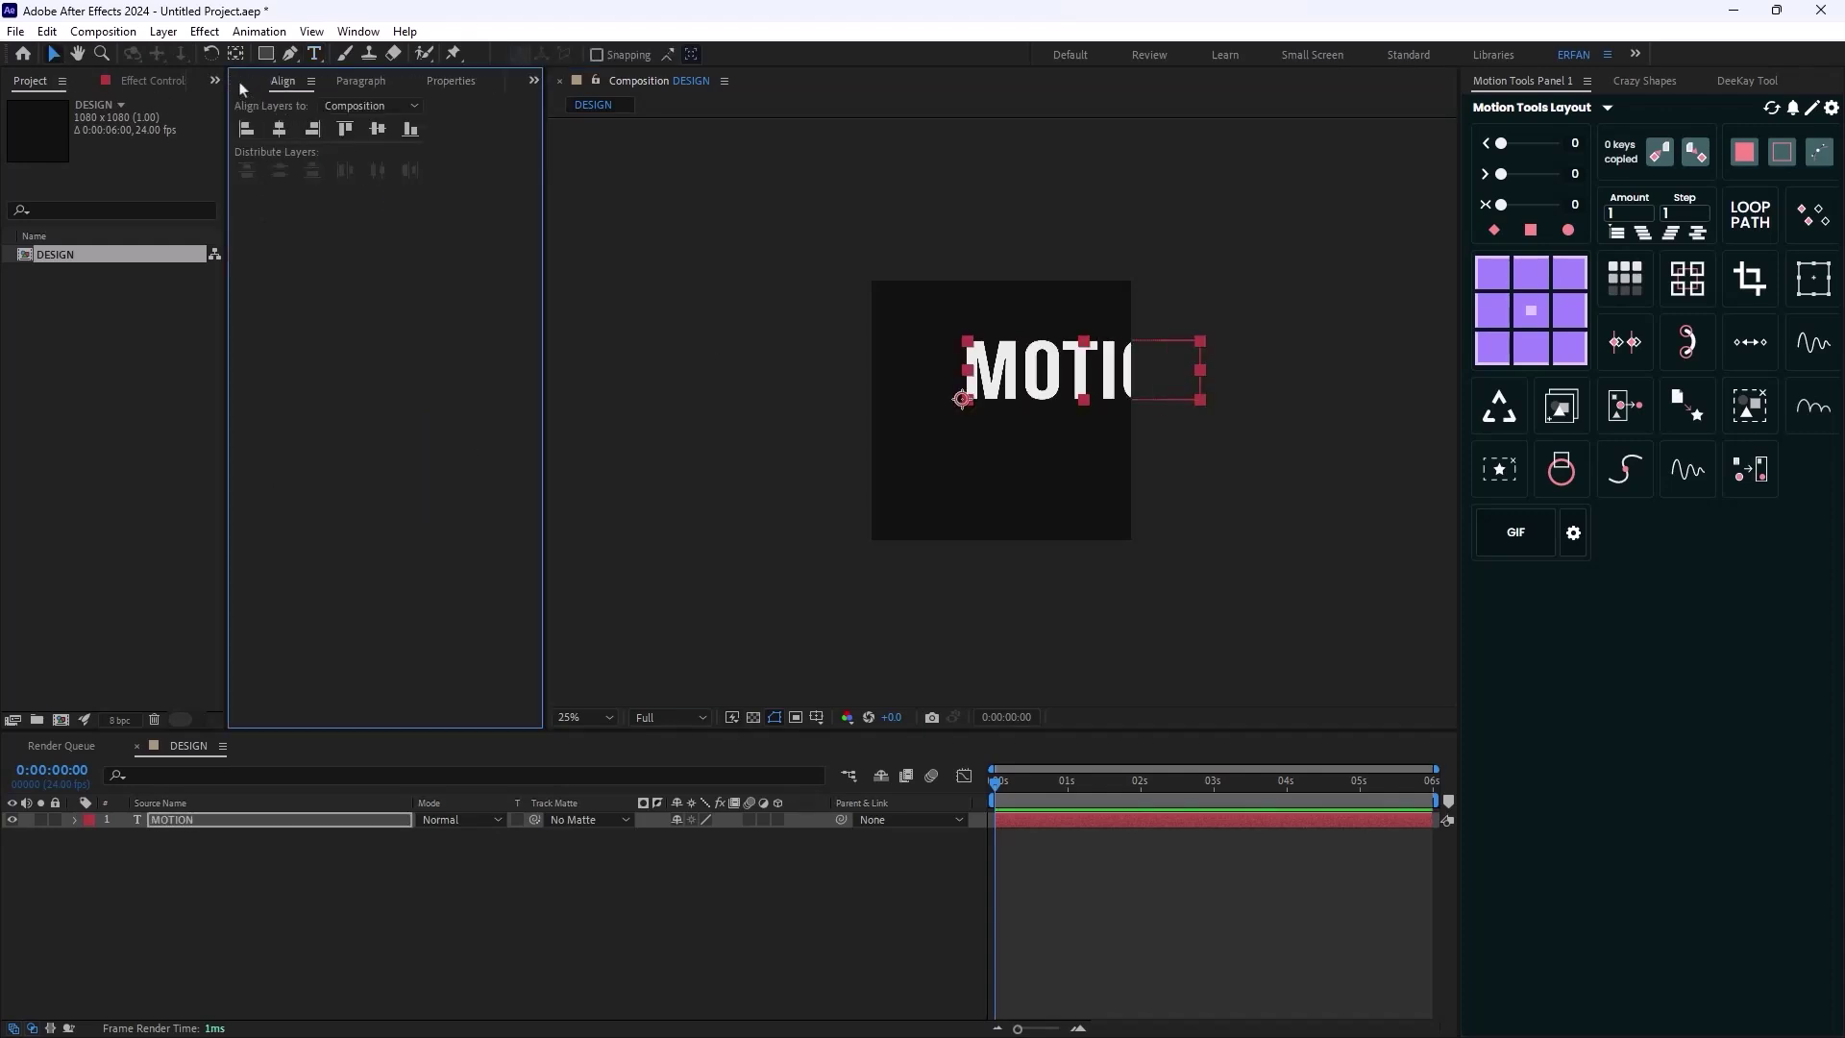
{"action": "left_click", "coordinate": [278, 129]}
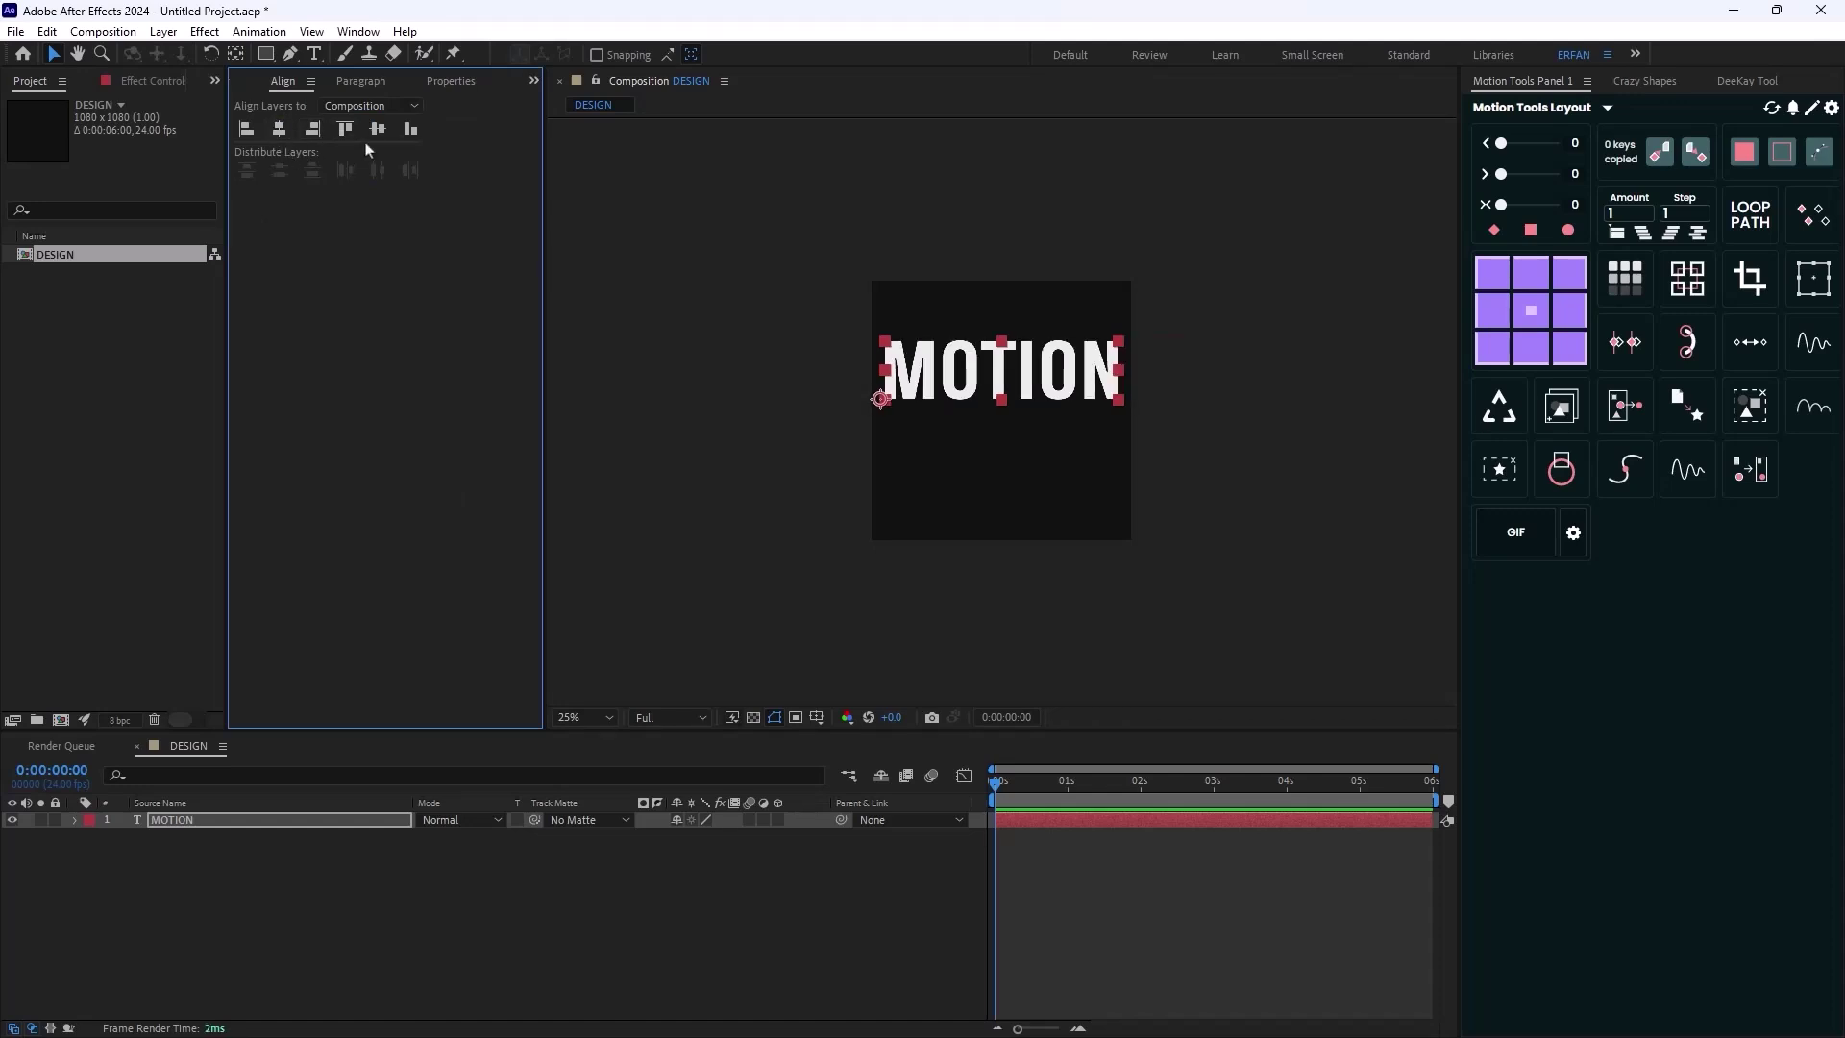
{"action": "left_click", "coordinate": [378, 129]}
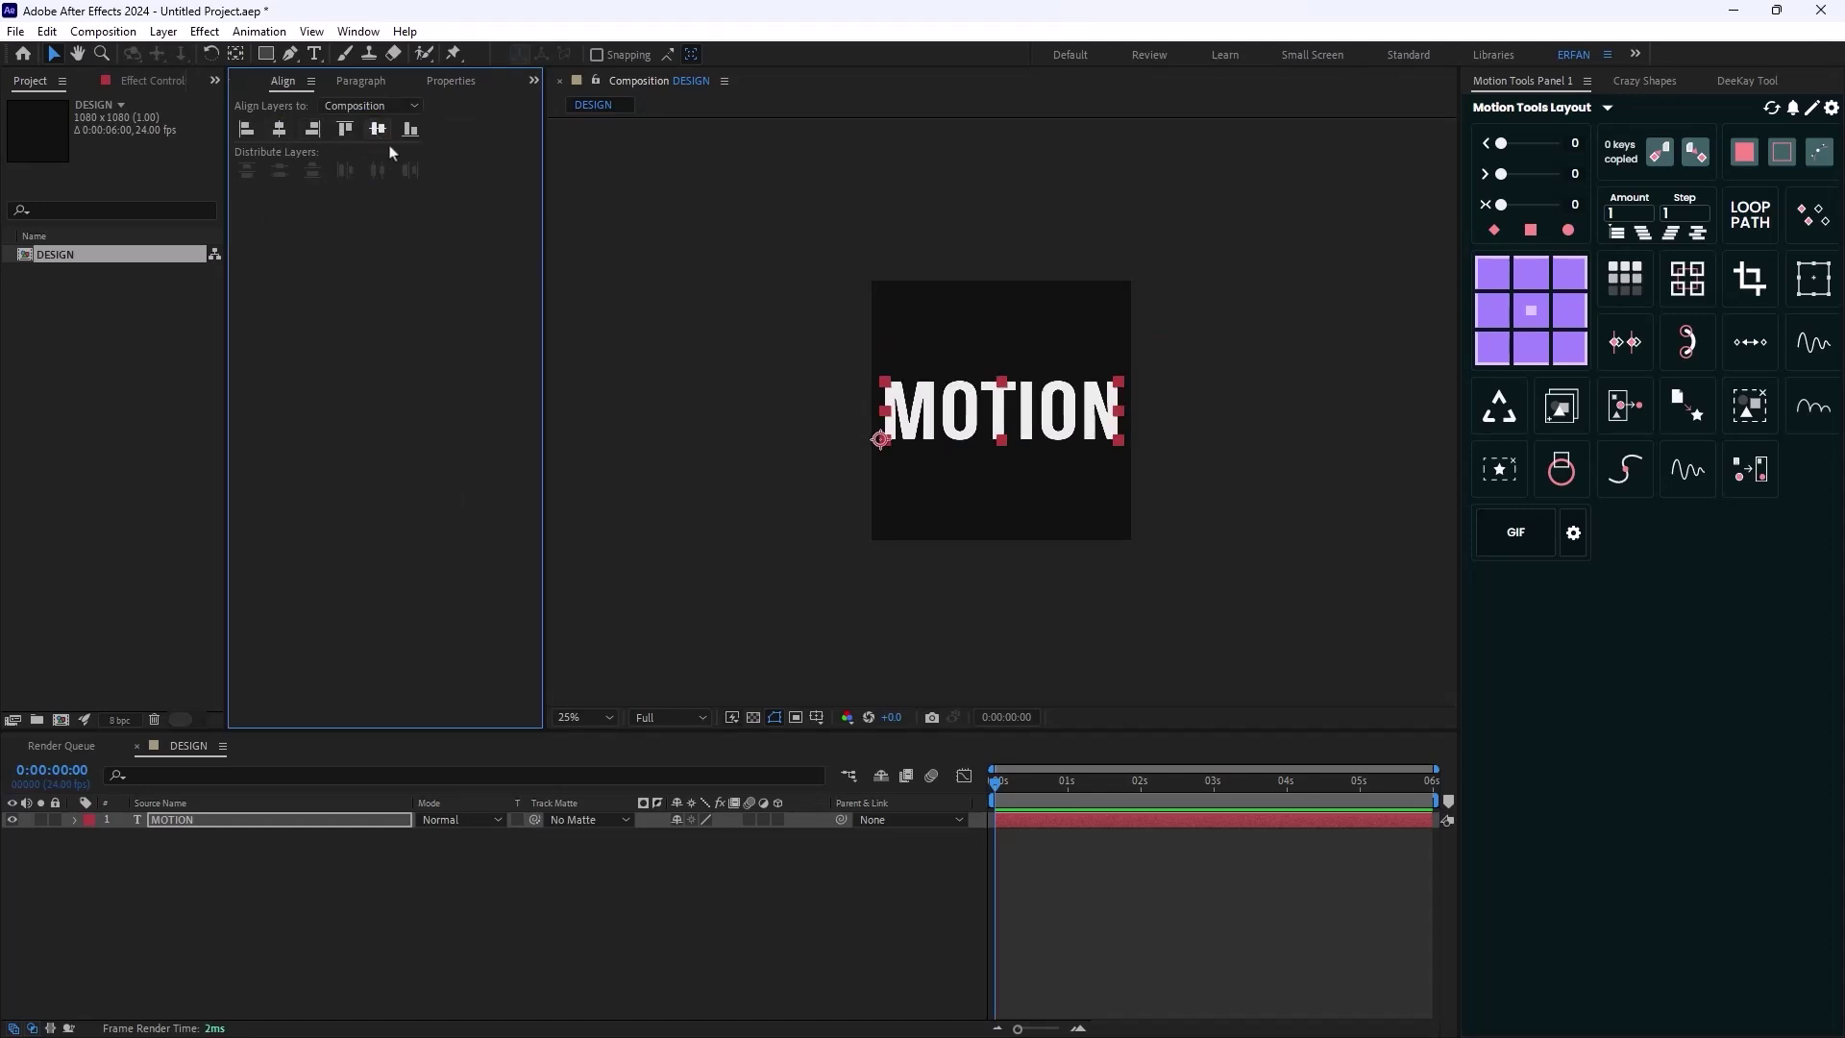
{"action": "left_click", "coordinate": [592, 949]}
Create shapes from the MOTION text and delete the original text layer
{"action": "left_click", "coordinate": [255, 822]}
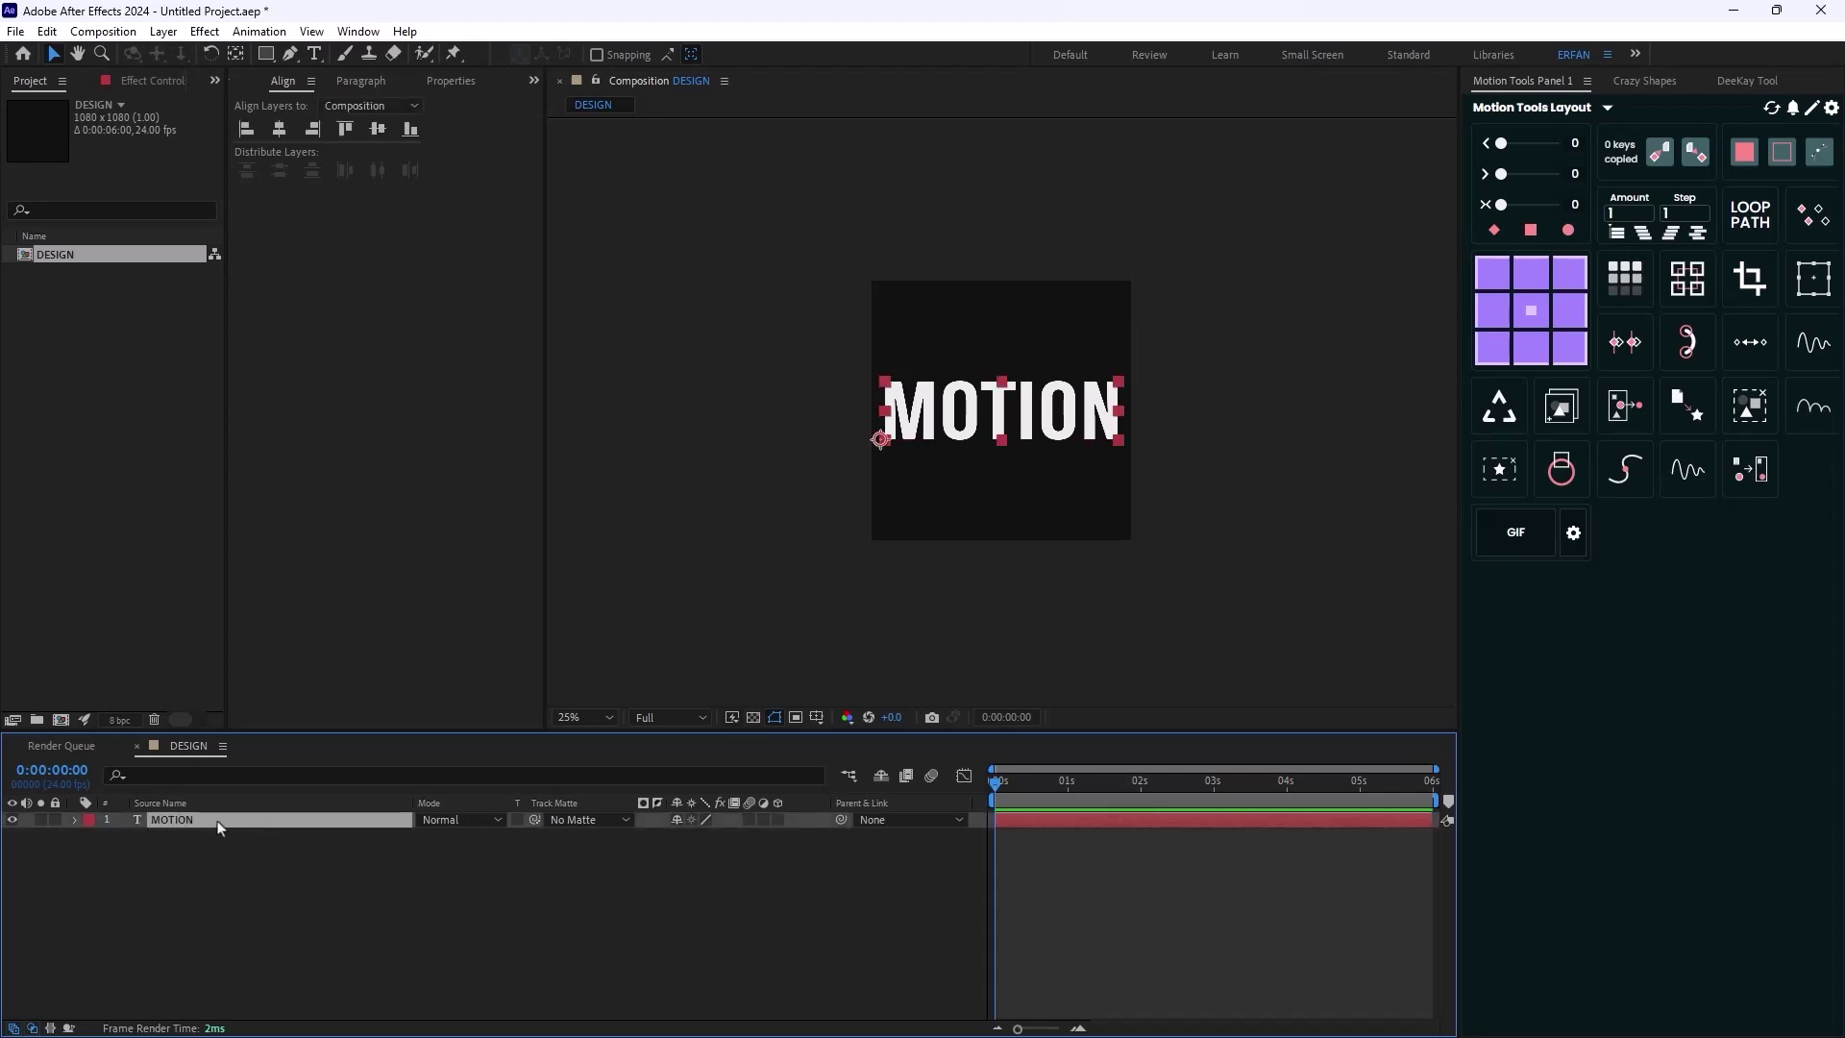
{"action": "right_click", "coordinate": [220, 828]}
{"action": "mouse_move", "coordinate": [384, 653]}
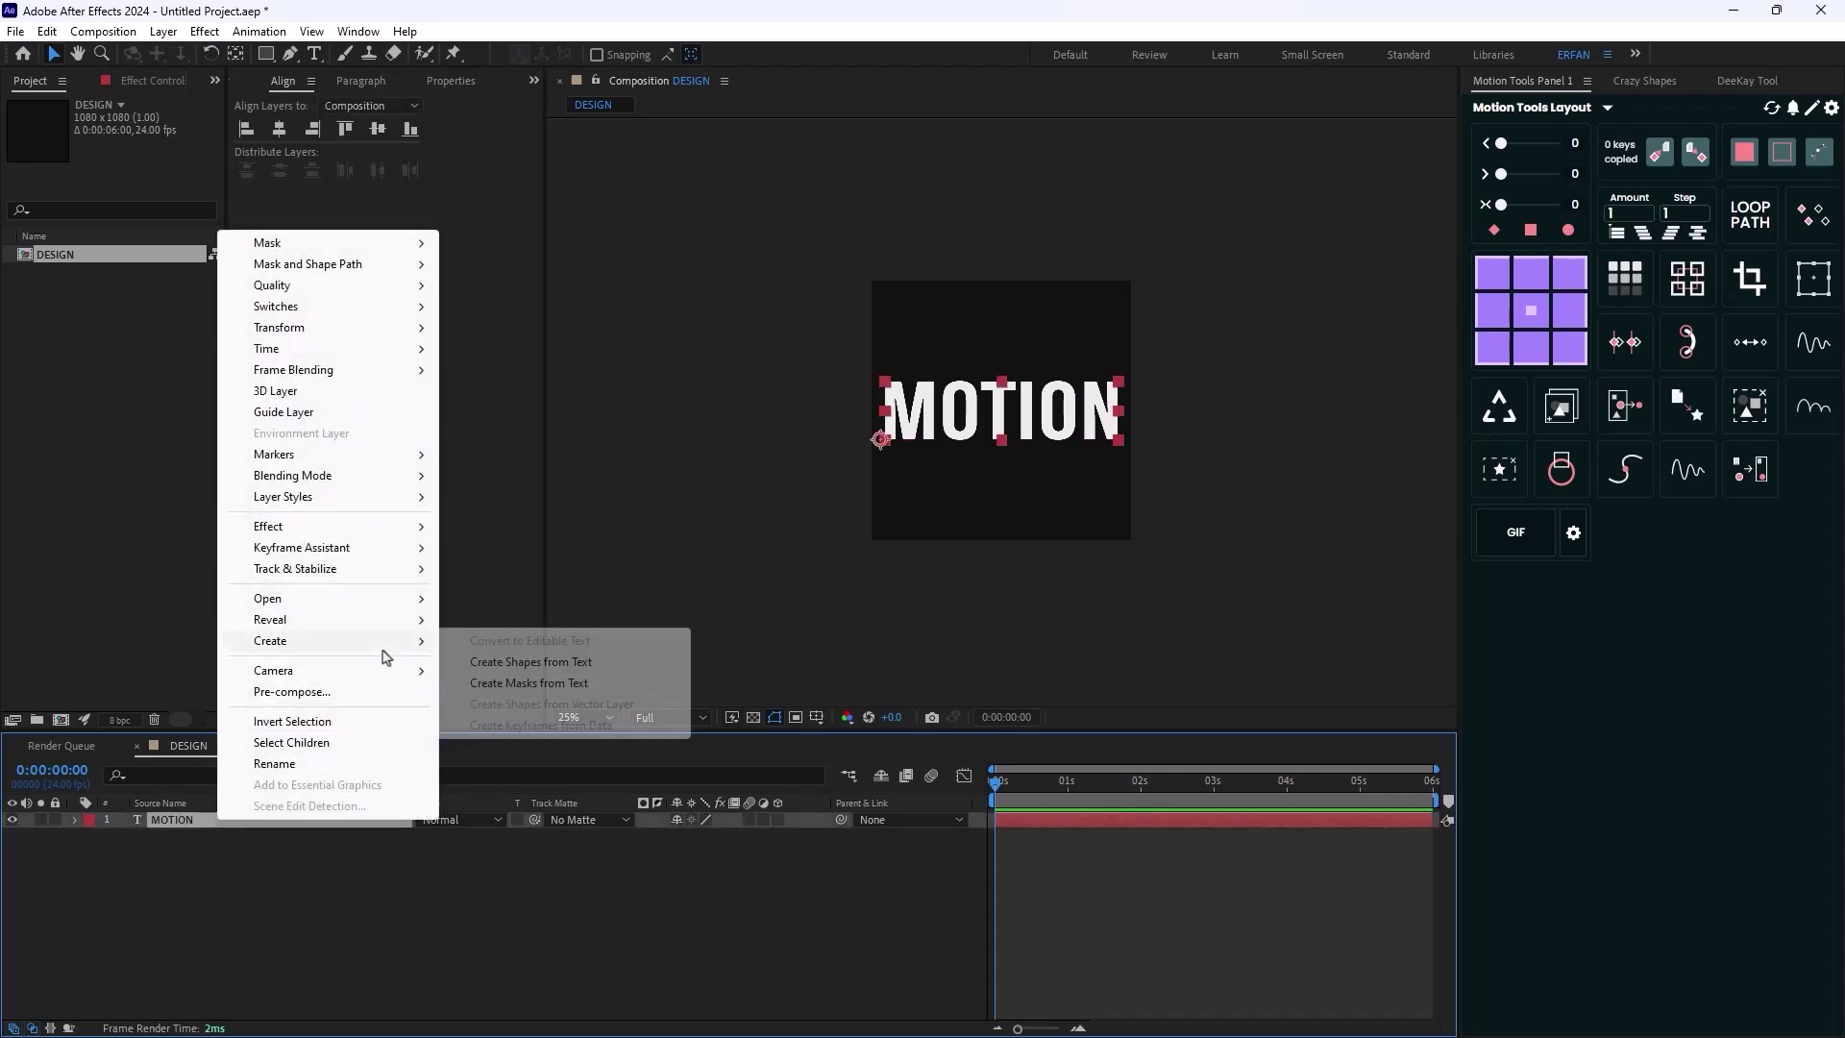
{"action": "left_click", "coordinate": [525, 663]}
{"action": "left_click", "coordinate": [182, 842]}
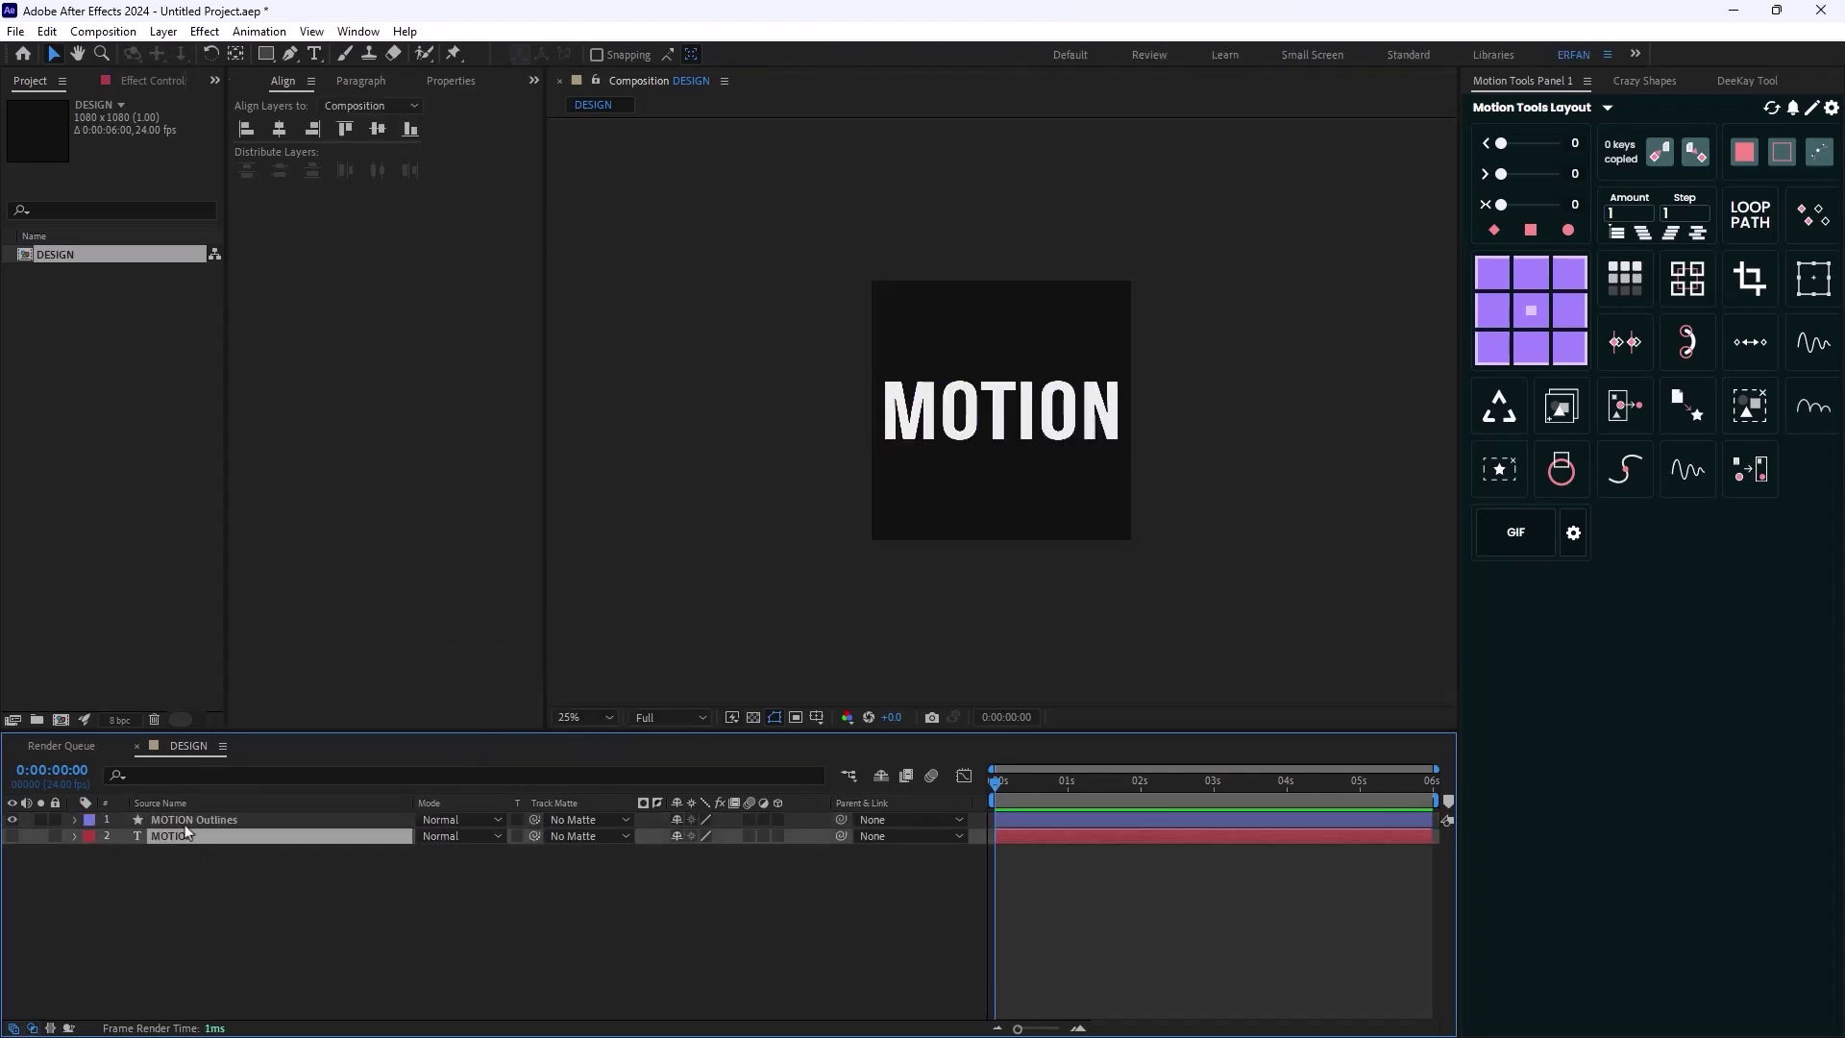
{"action": "key", "text": "Delete"}
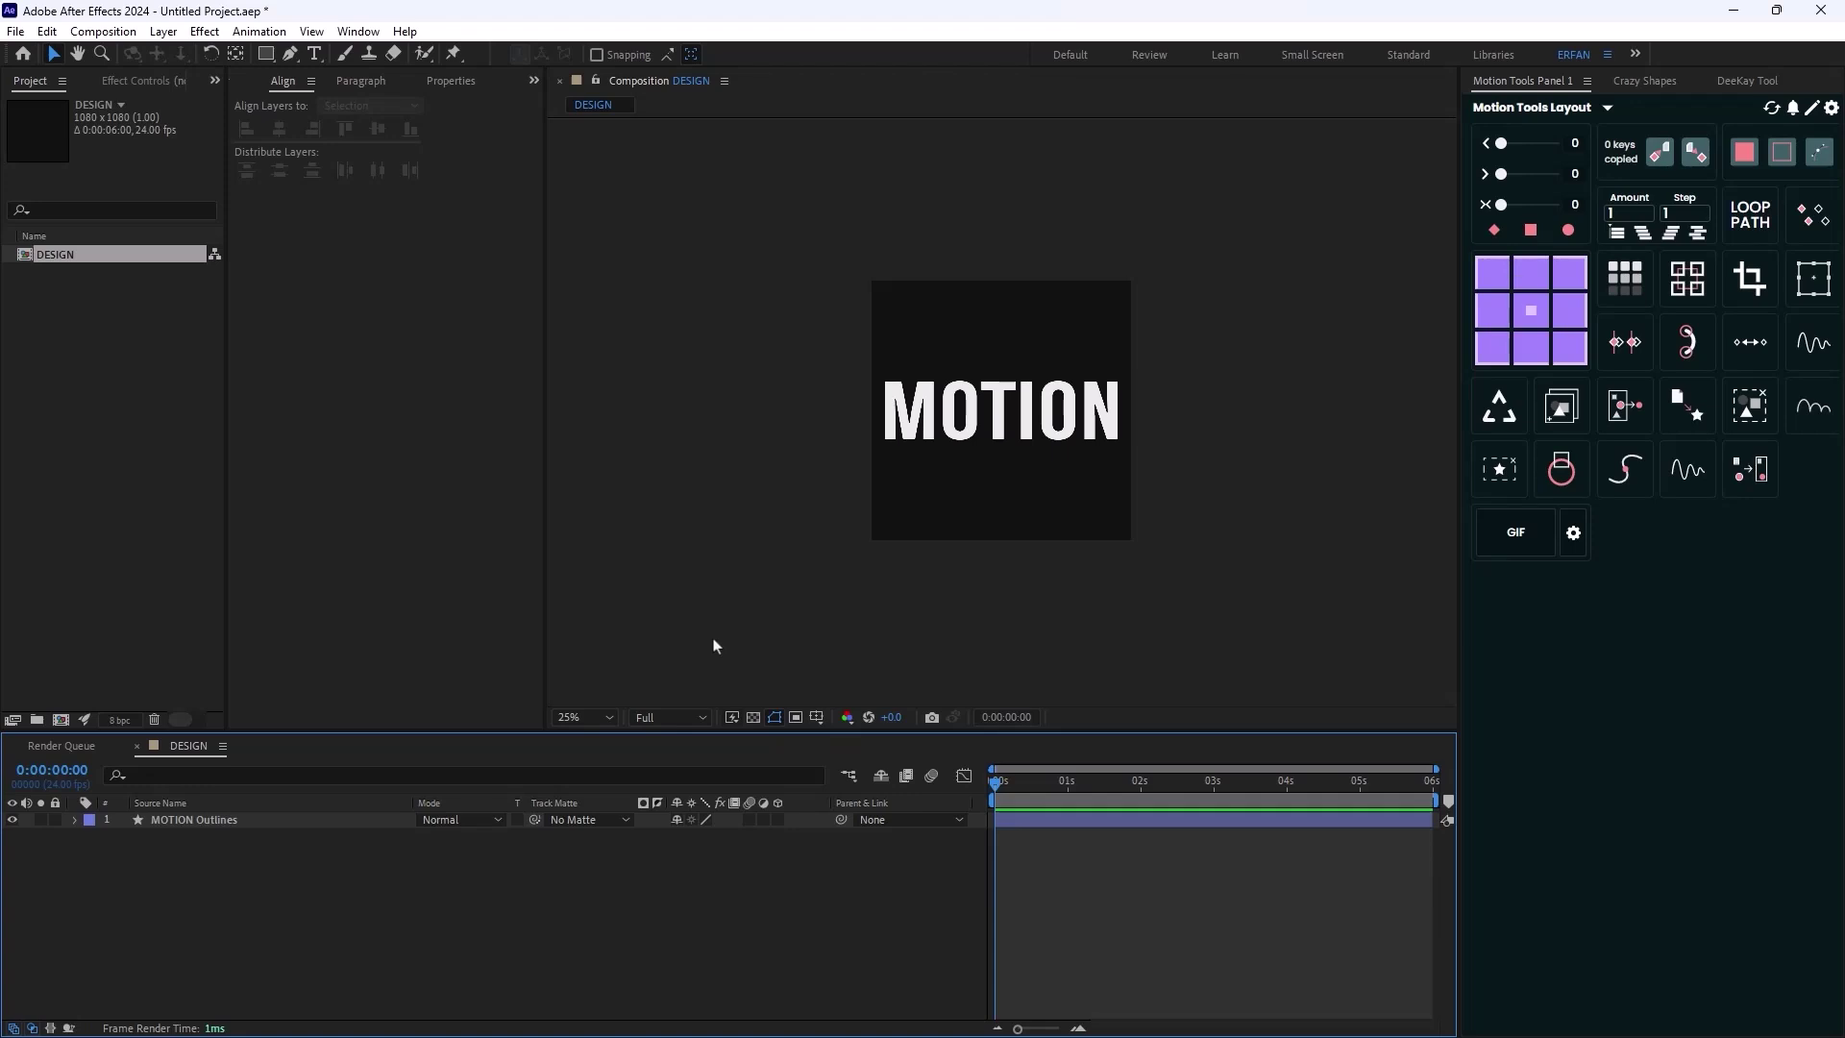
Show the rulers and place two horizontal guides, about 100 px inside the composition's top and bottom edges
{"action": "key", "text": "ctrl+r"}
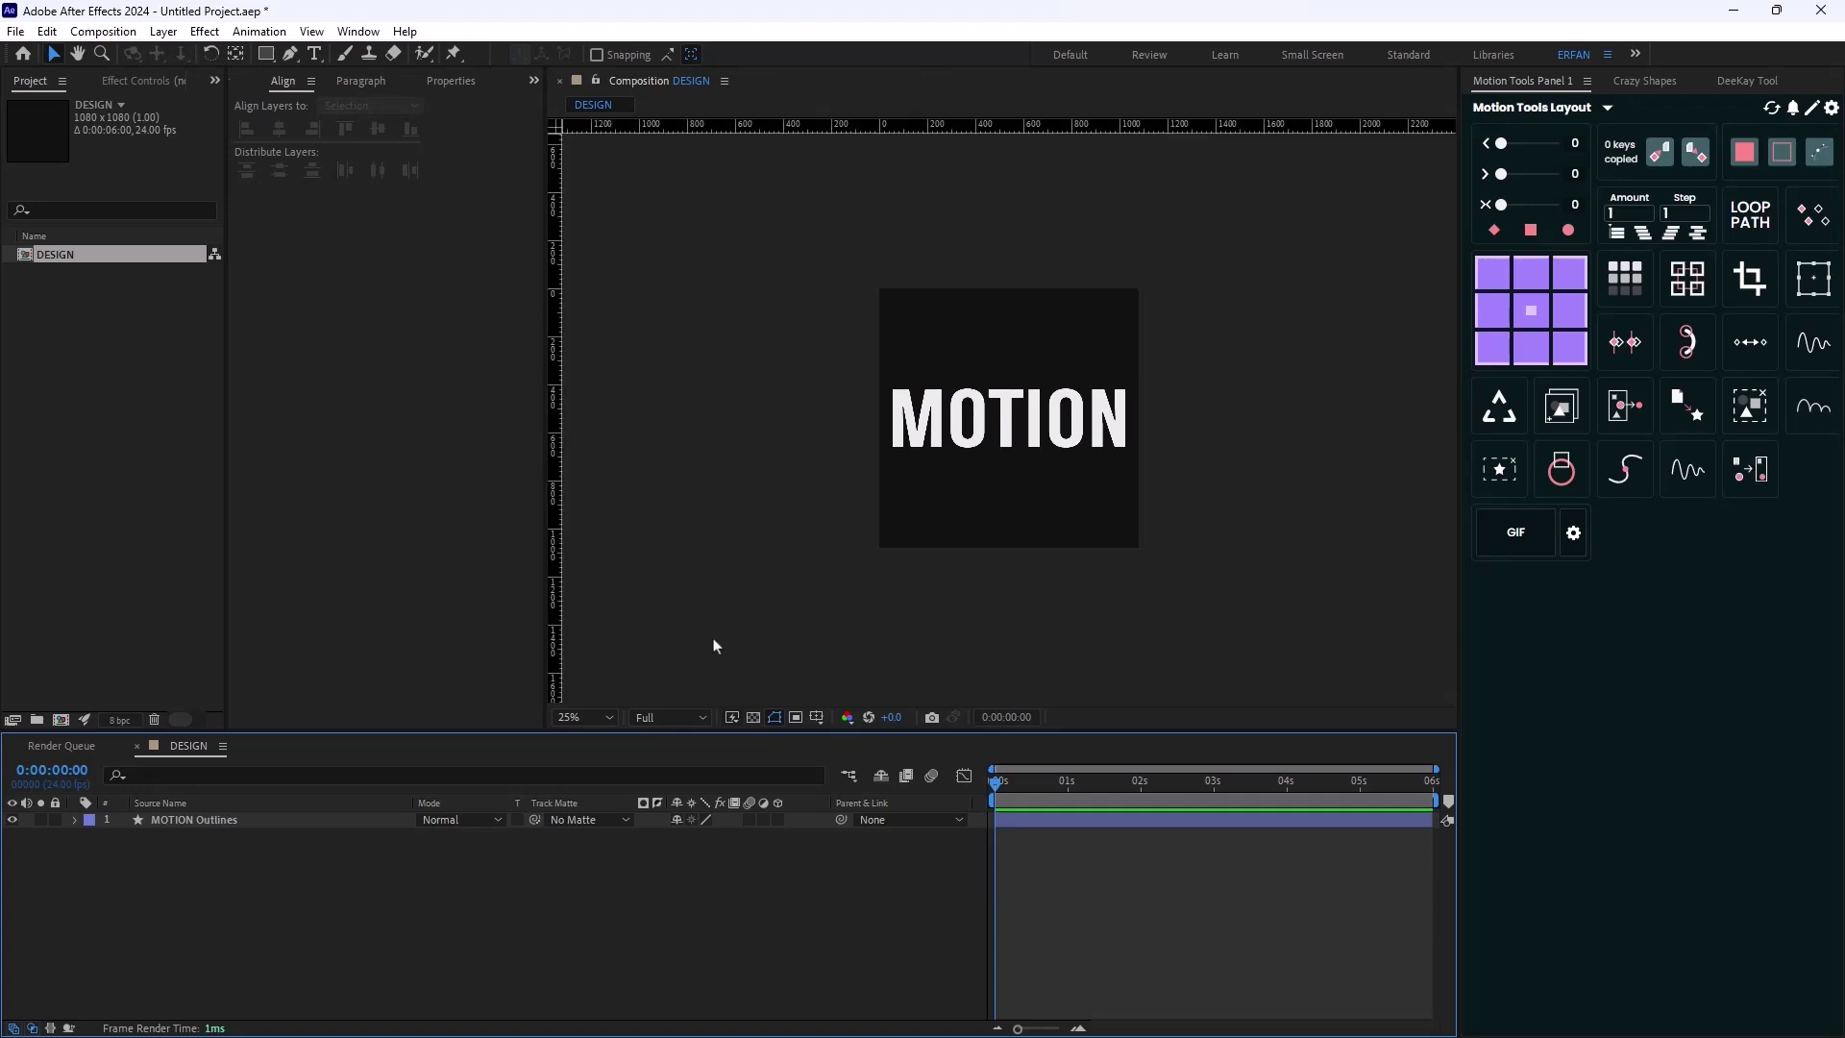
{"action": "left_click_drag", "start_coordinate": [1044, 124], "coordinate": [1025, 310]}
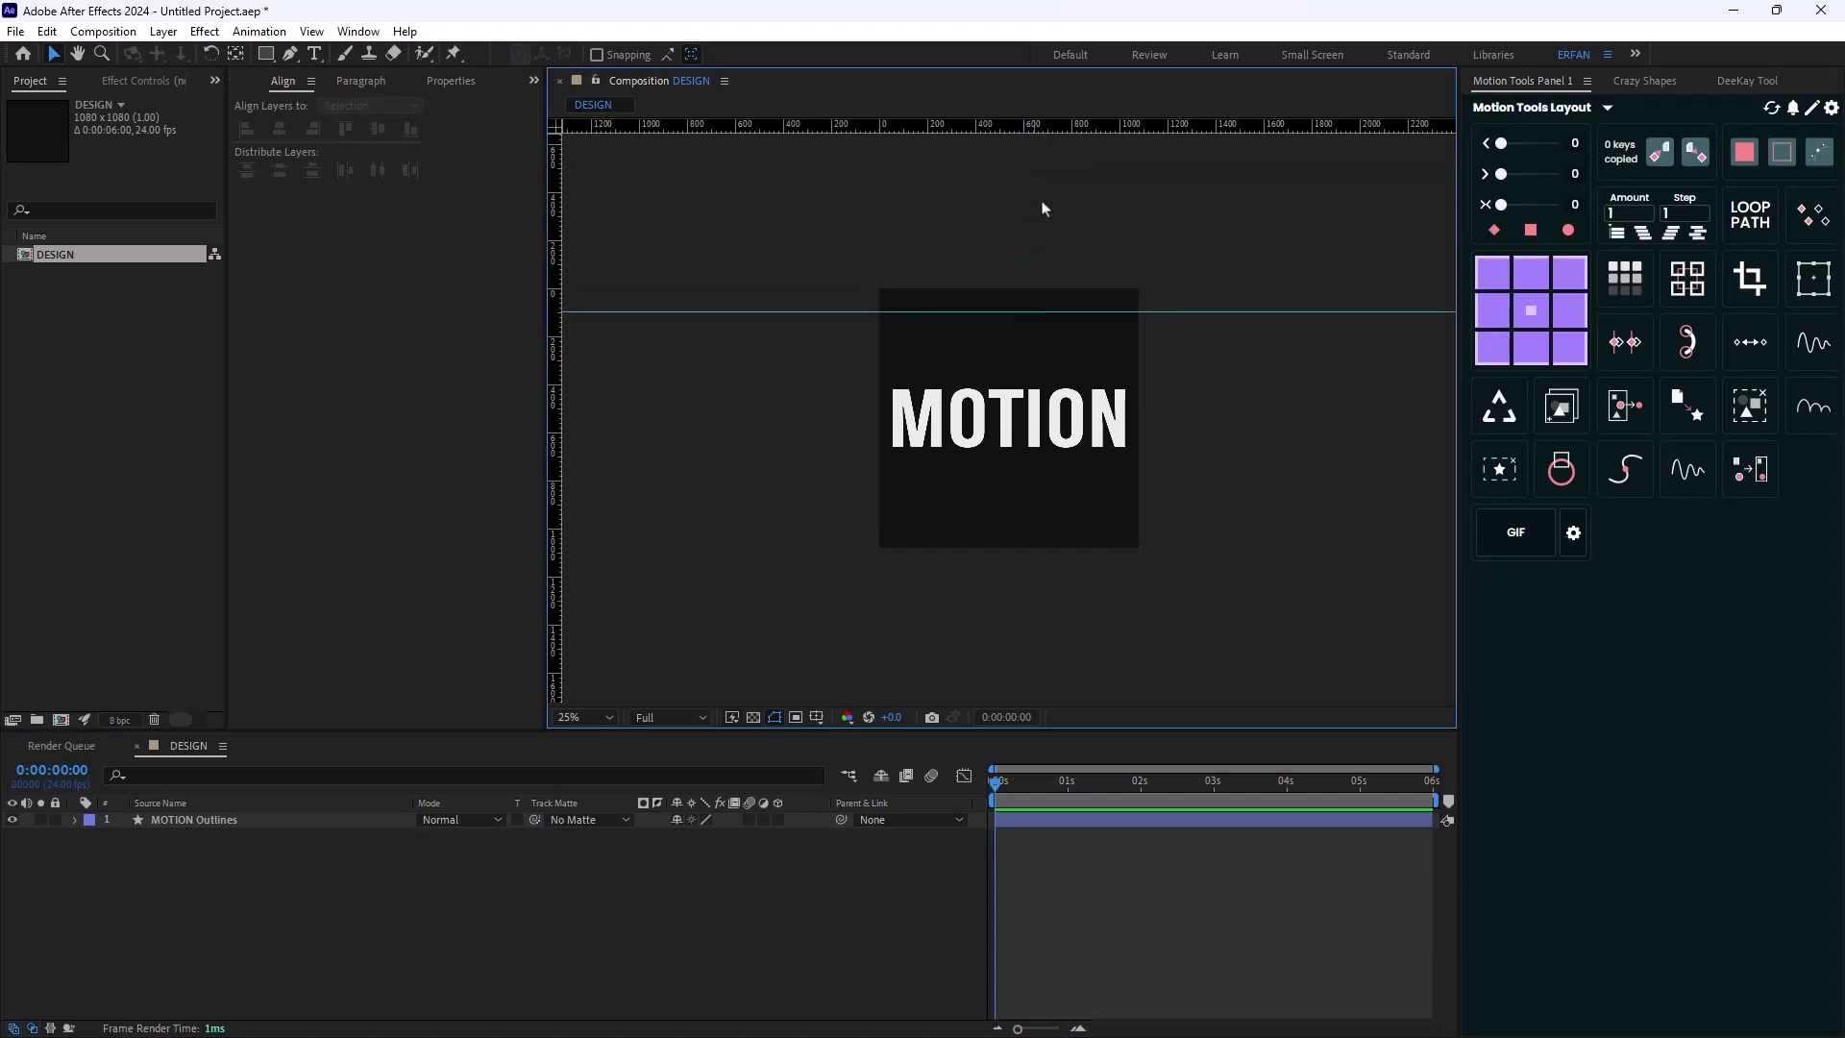
{"action": "left_click_drag", "start_coordinate": [1042, 126], "coordinate": [1052, 522]}
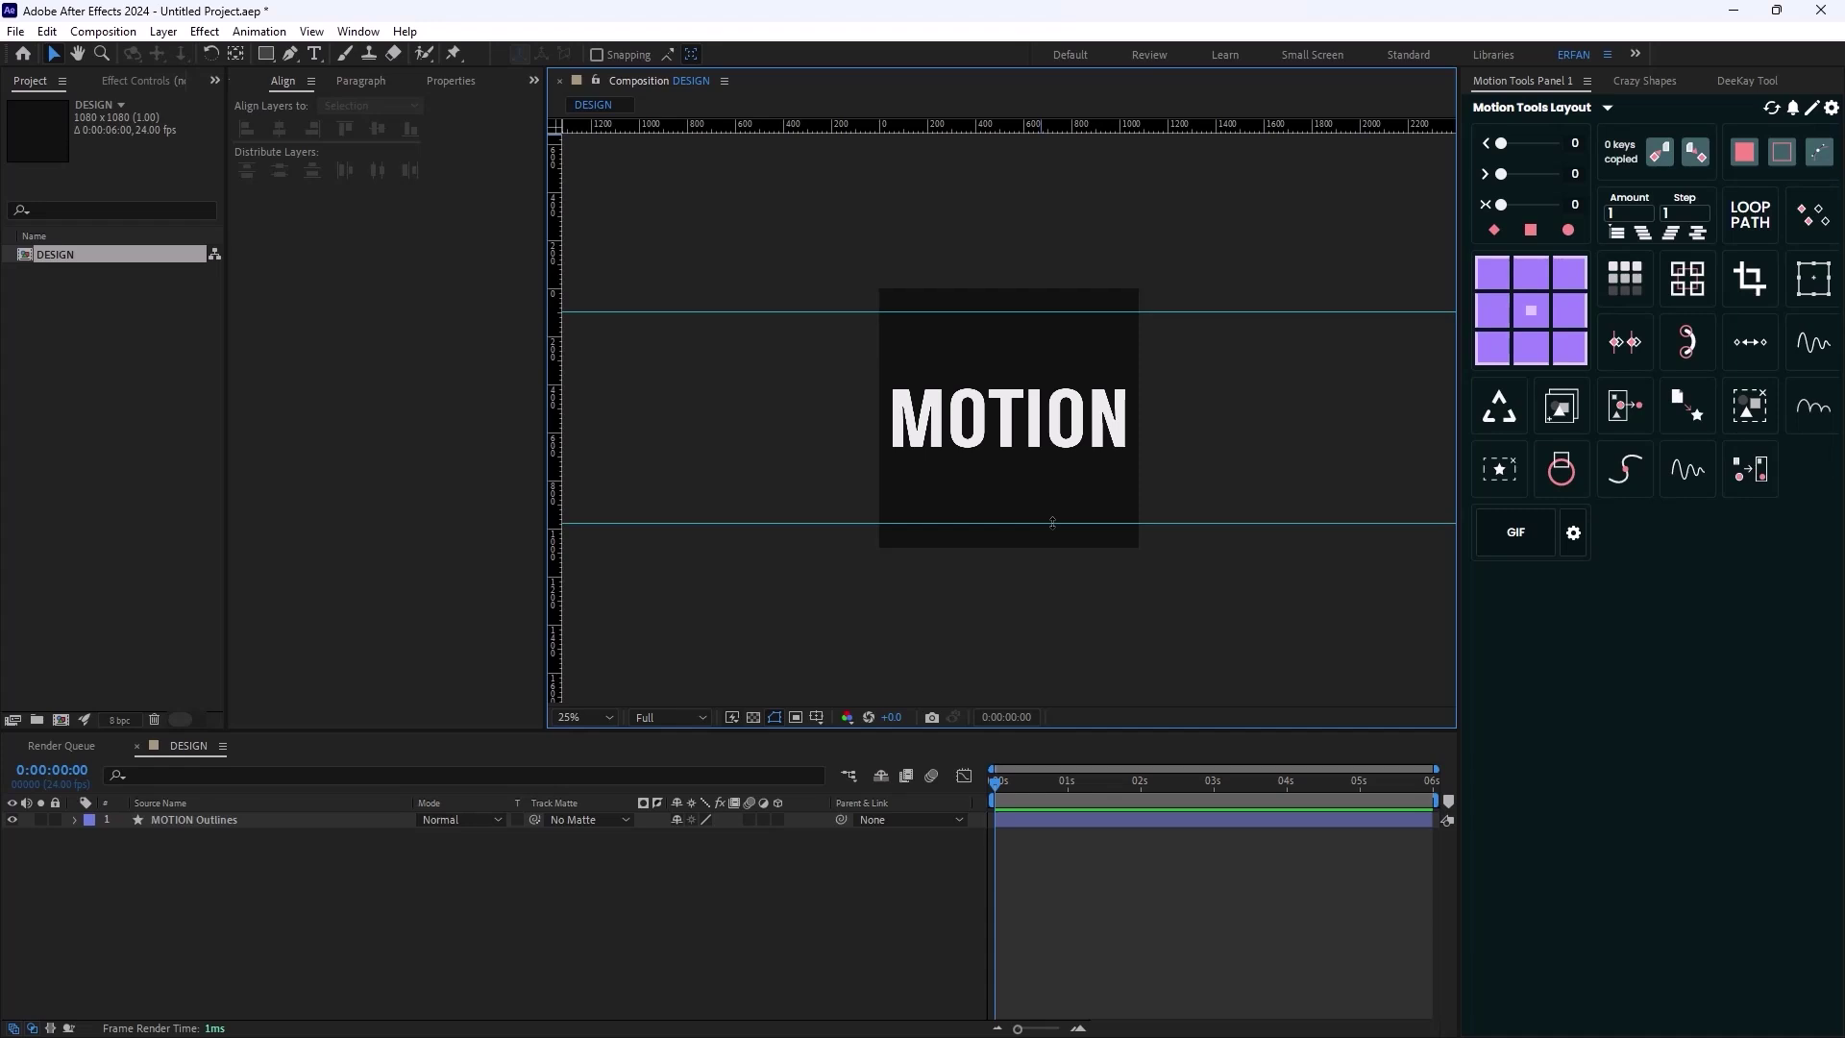
Add keyframes at 0 s to all paths of the MOTION Outlines layer with Crazy Shapes' Path Keys
{"action": "left_click", "coordinate": [375, 820]}
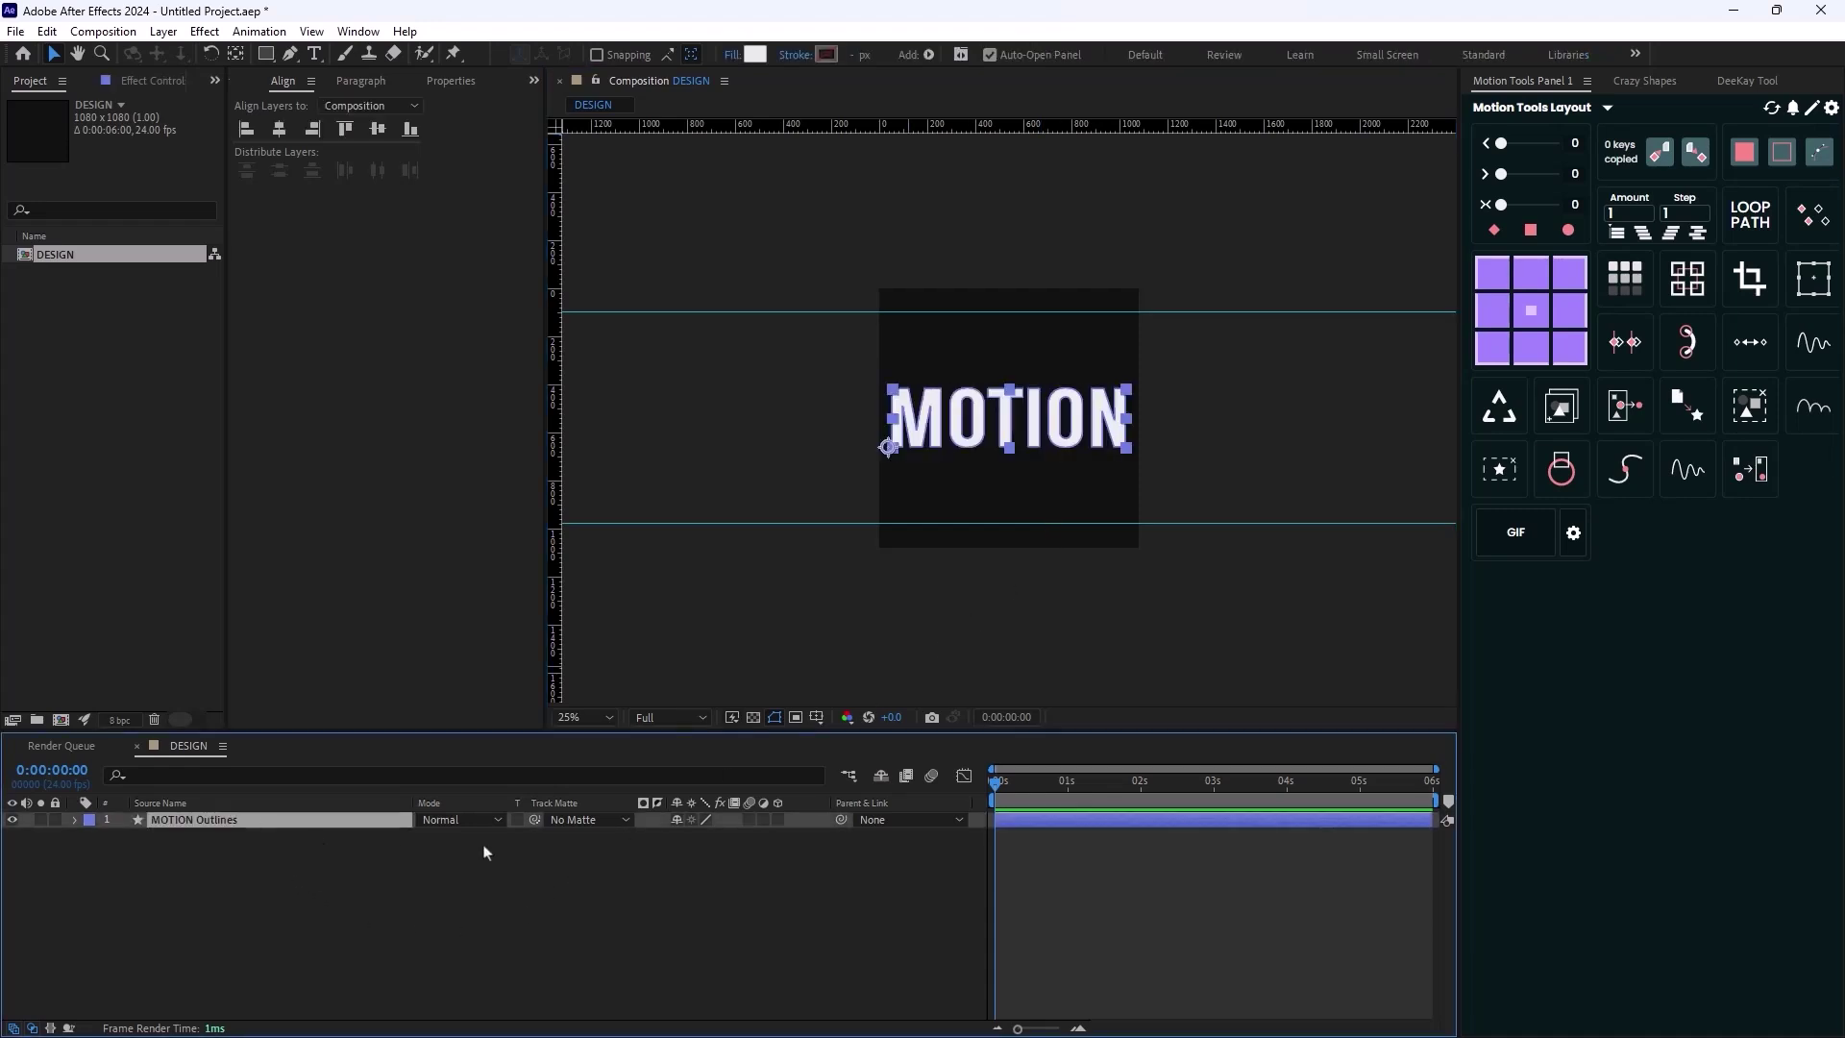
{"action": "left_click", "coordinate": [1645, 82]}
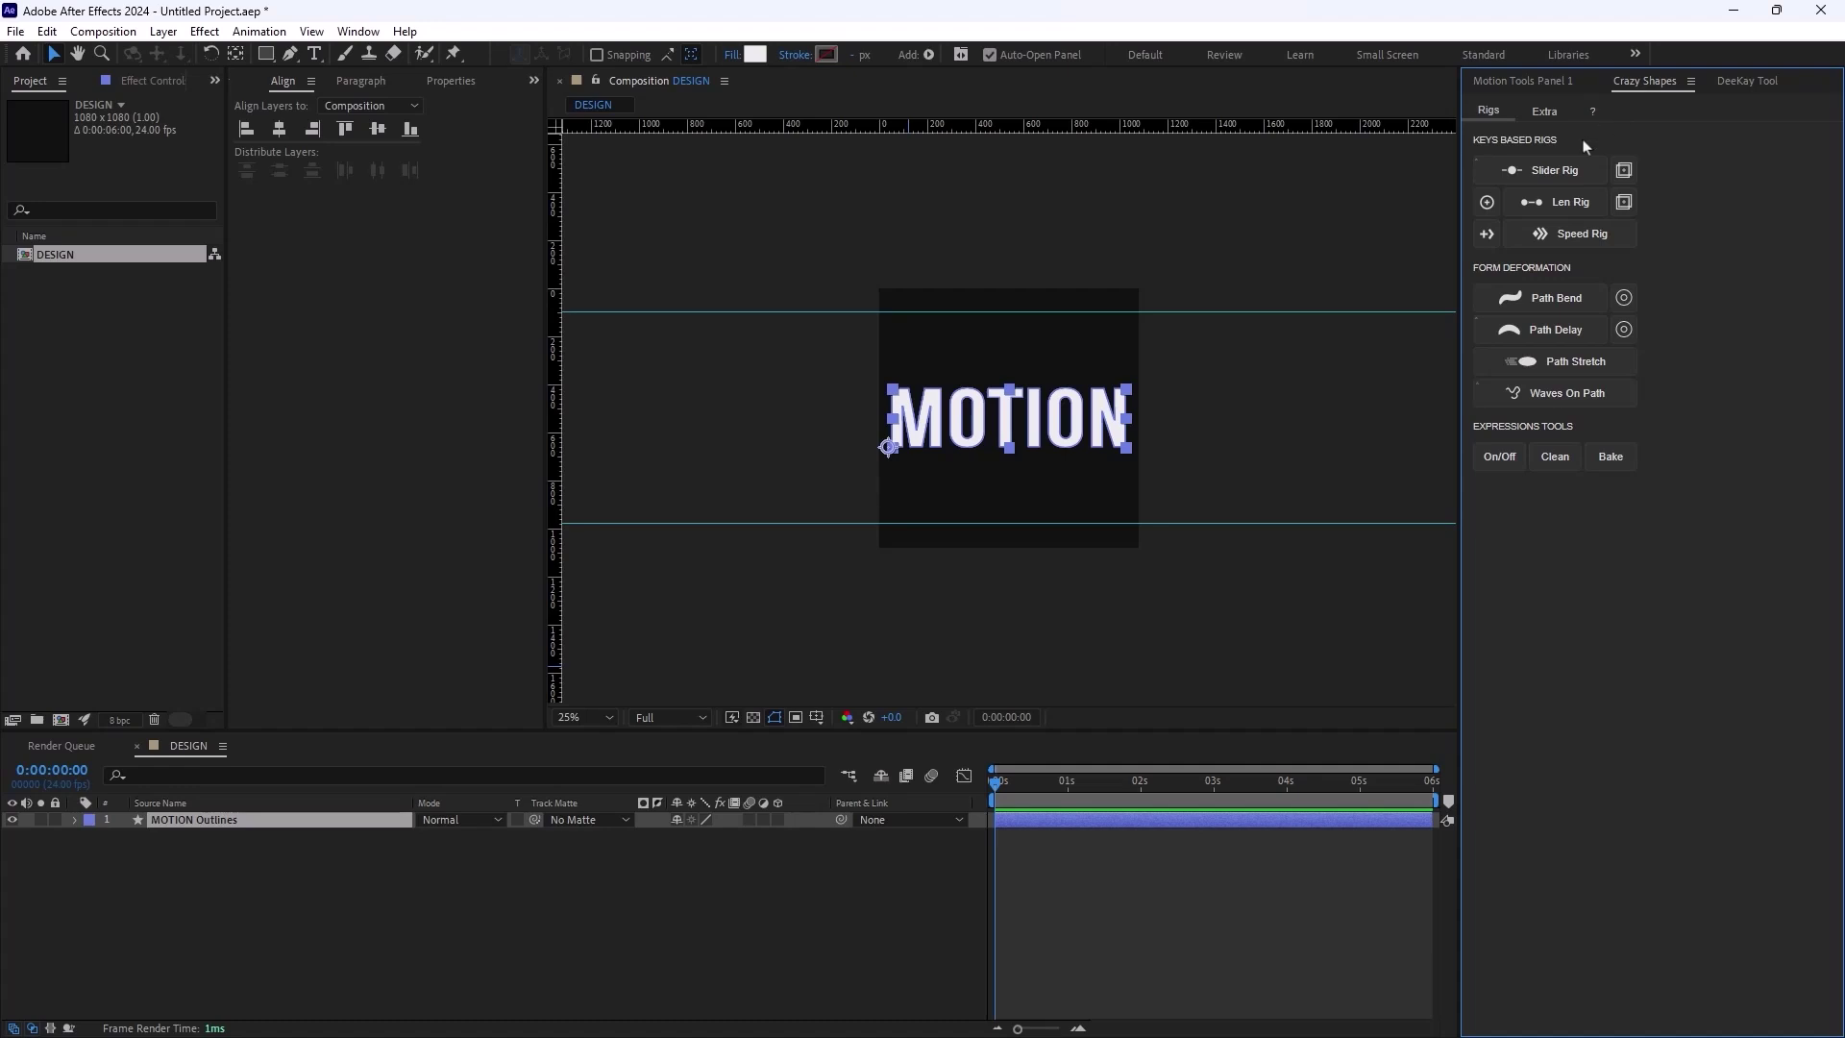
{"action": "left_click", "coordinate": [1544, 110]}
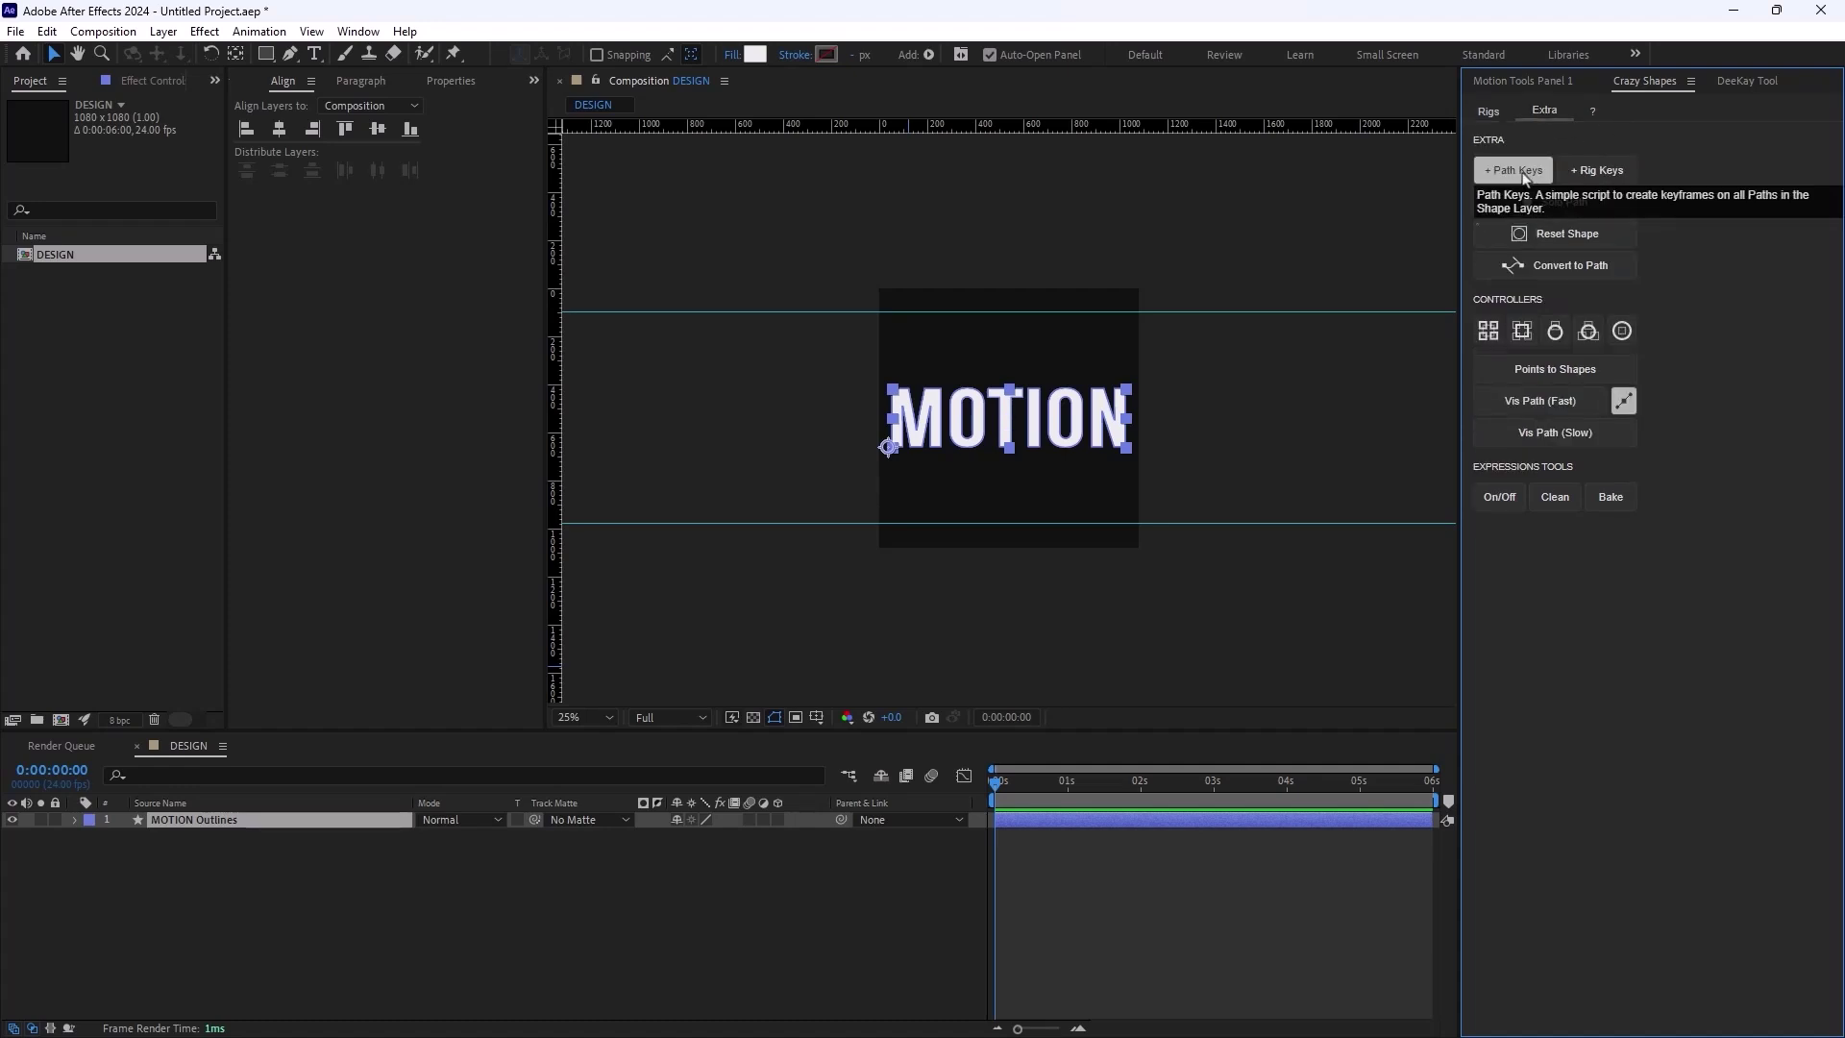
{"action": "left_click", "coordinate": [1522, 173]}
At 1 second, stretch the bottom points of the letter M down to the lower guide
{"action": "left_click_drag", "start_coordinate": [994, 784], "coordinate": [1074, 813]}
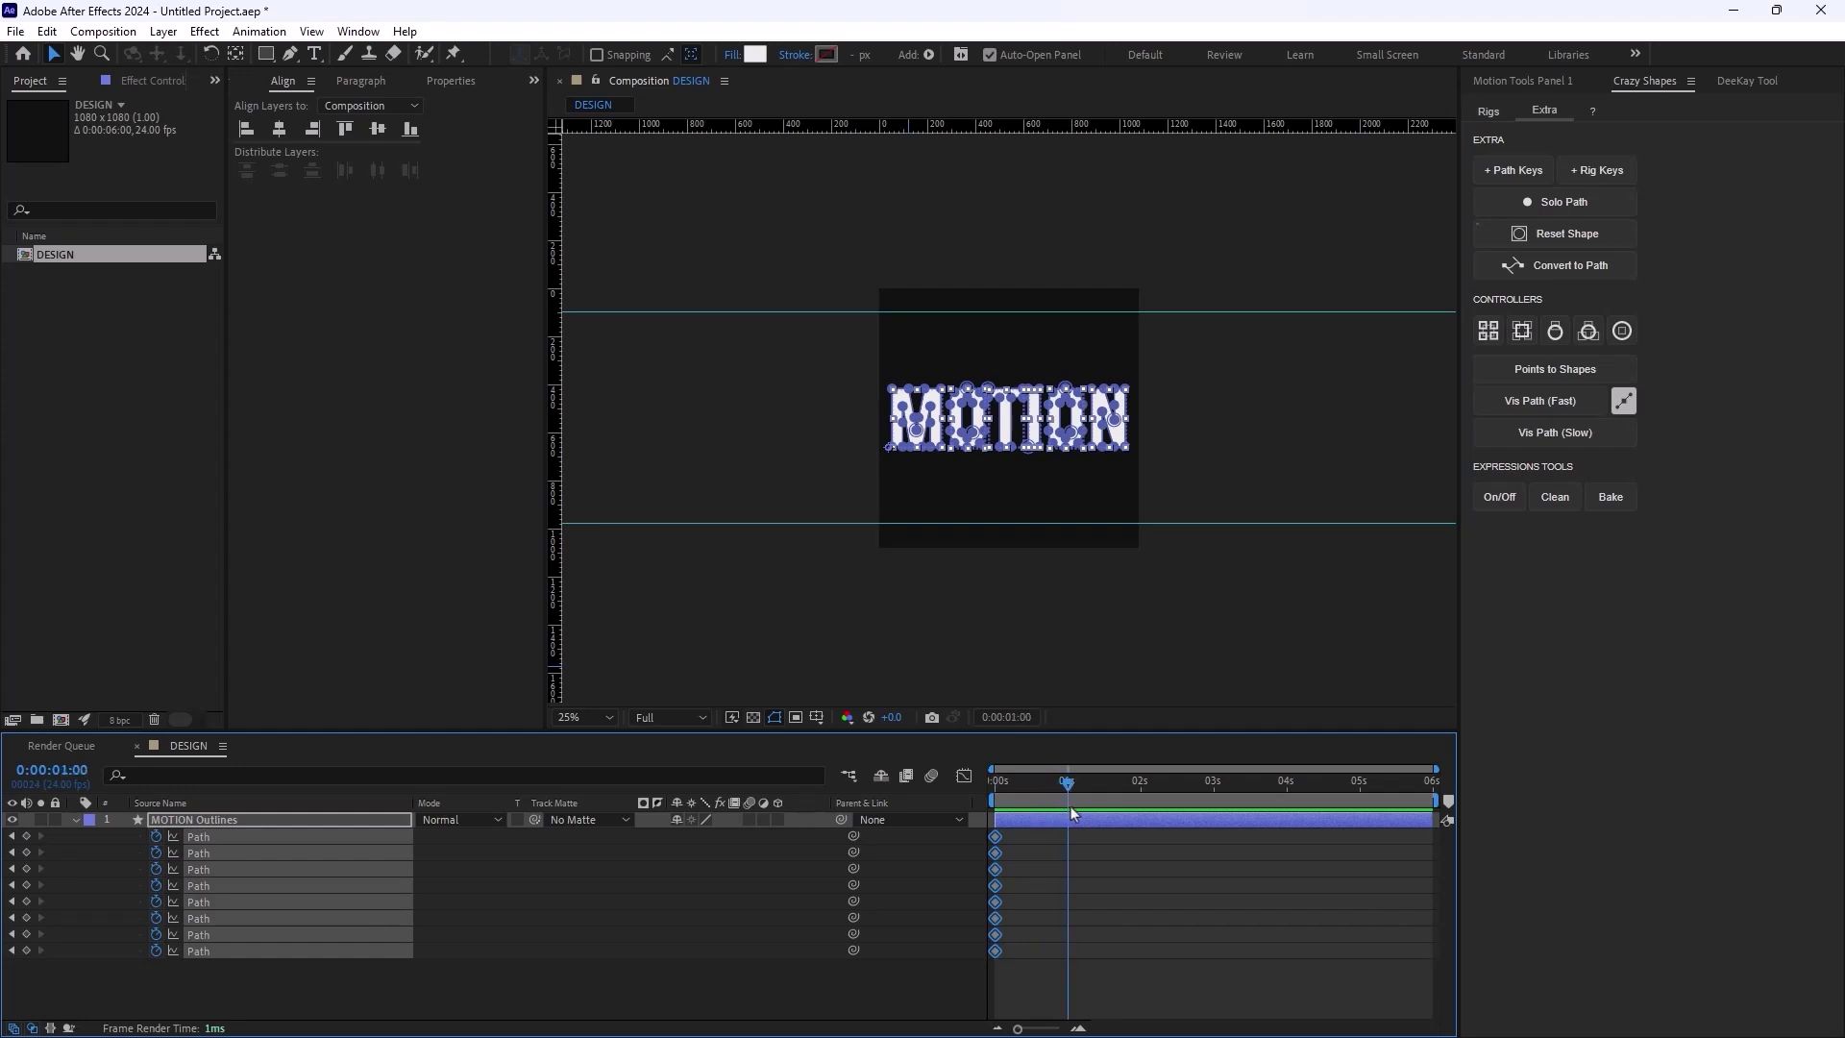
{"action": "left_click", "coordinate": [301, 992]}
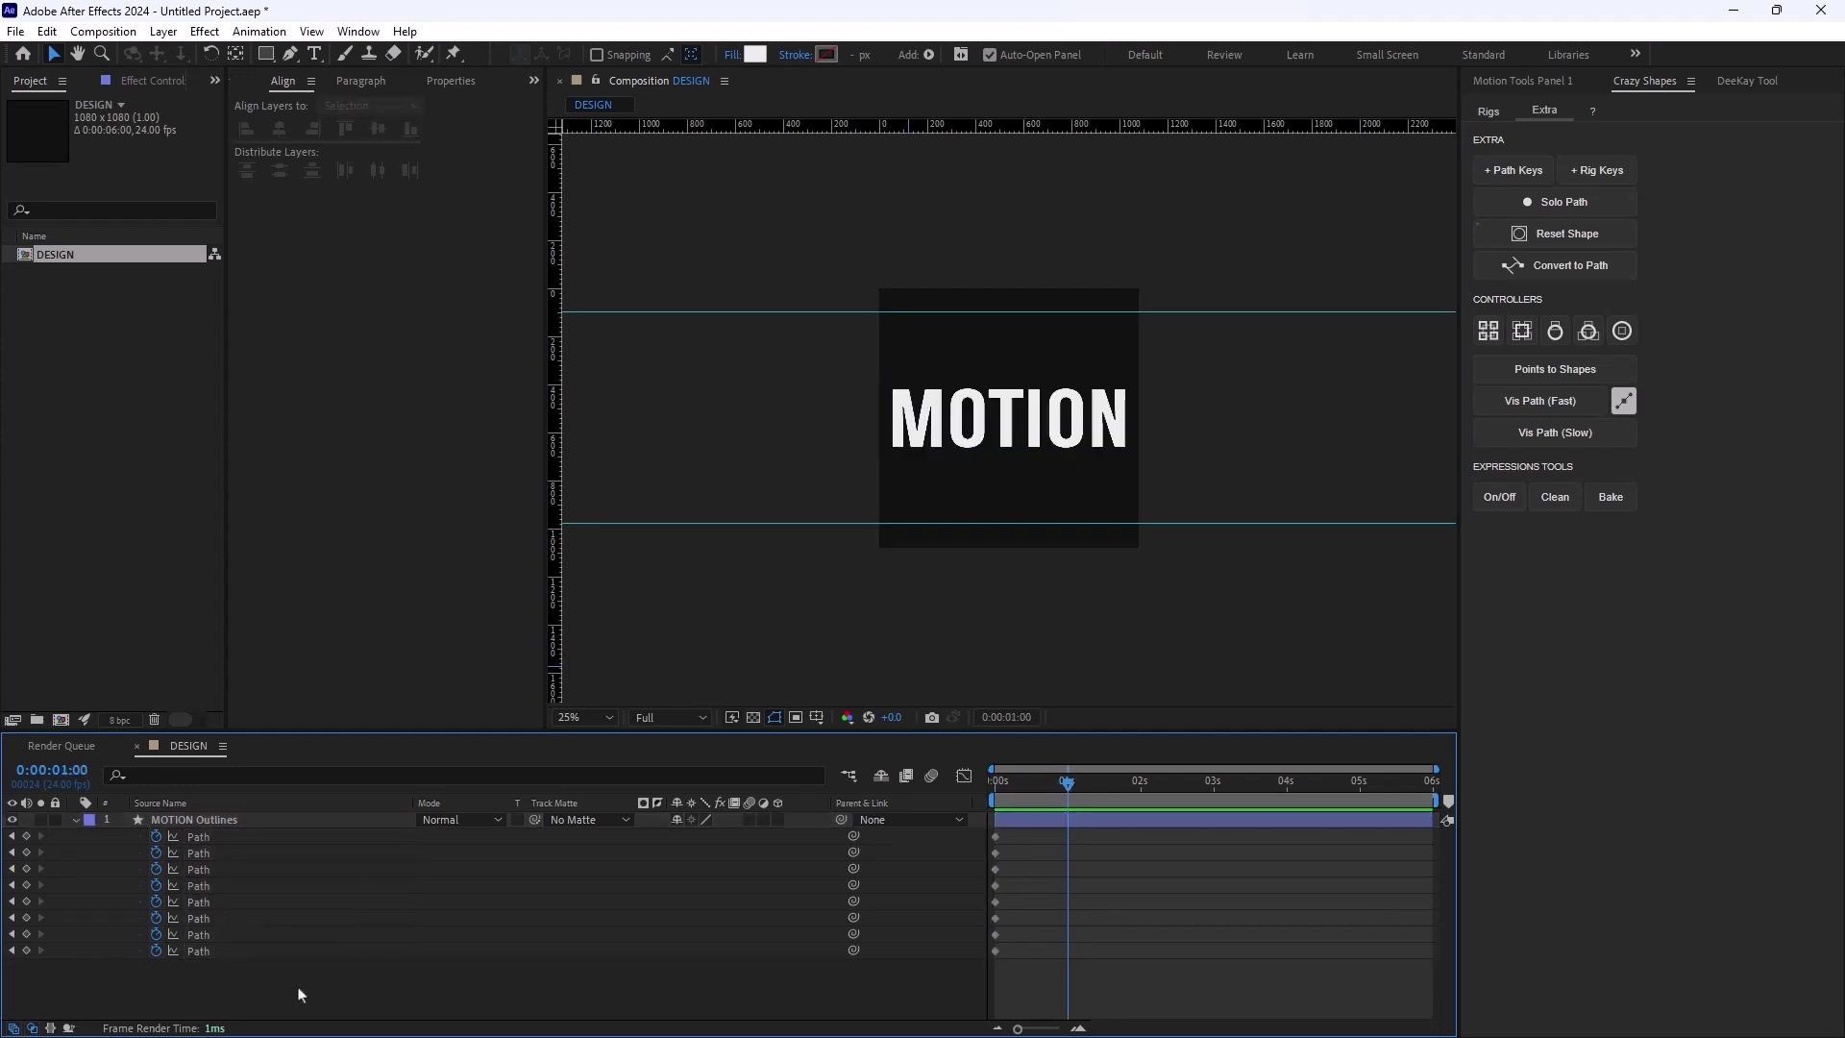
{"action": "left_click", "coordinate": [229, 838]}
{"action": "scroll", "coordinate": [824, 478], "scroll_direction": "up", "scroll_amount": 2}
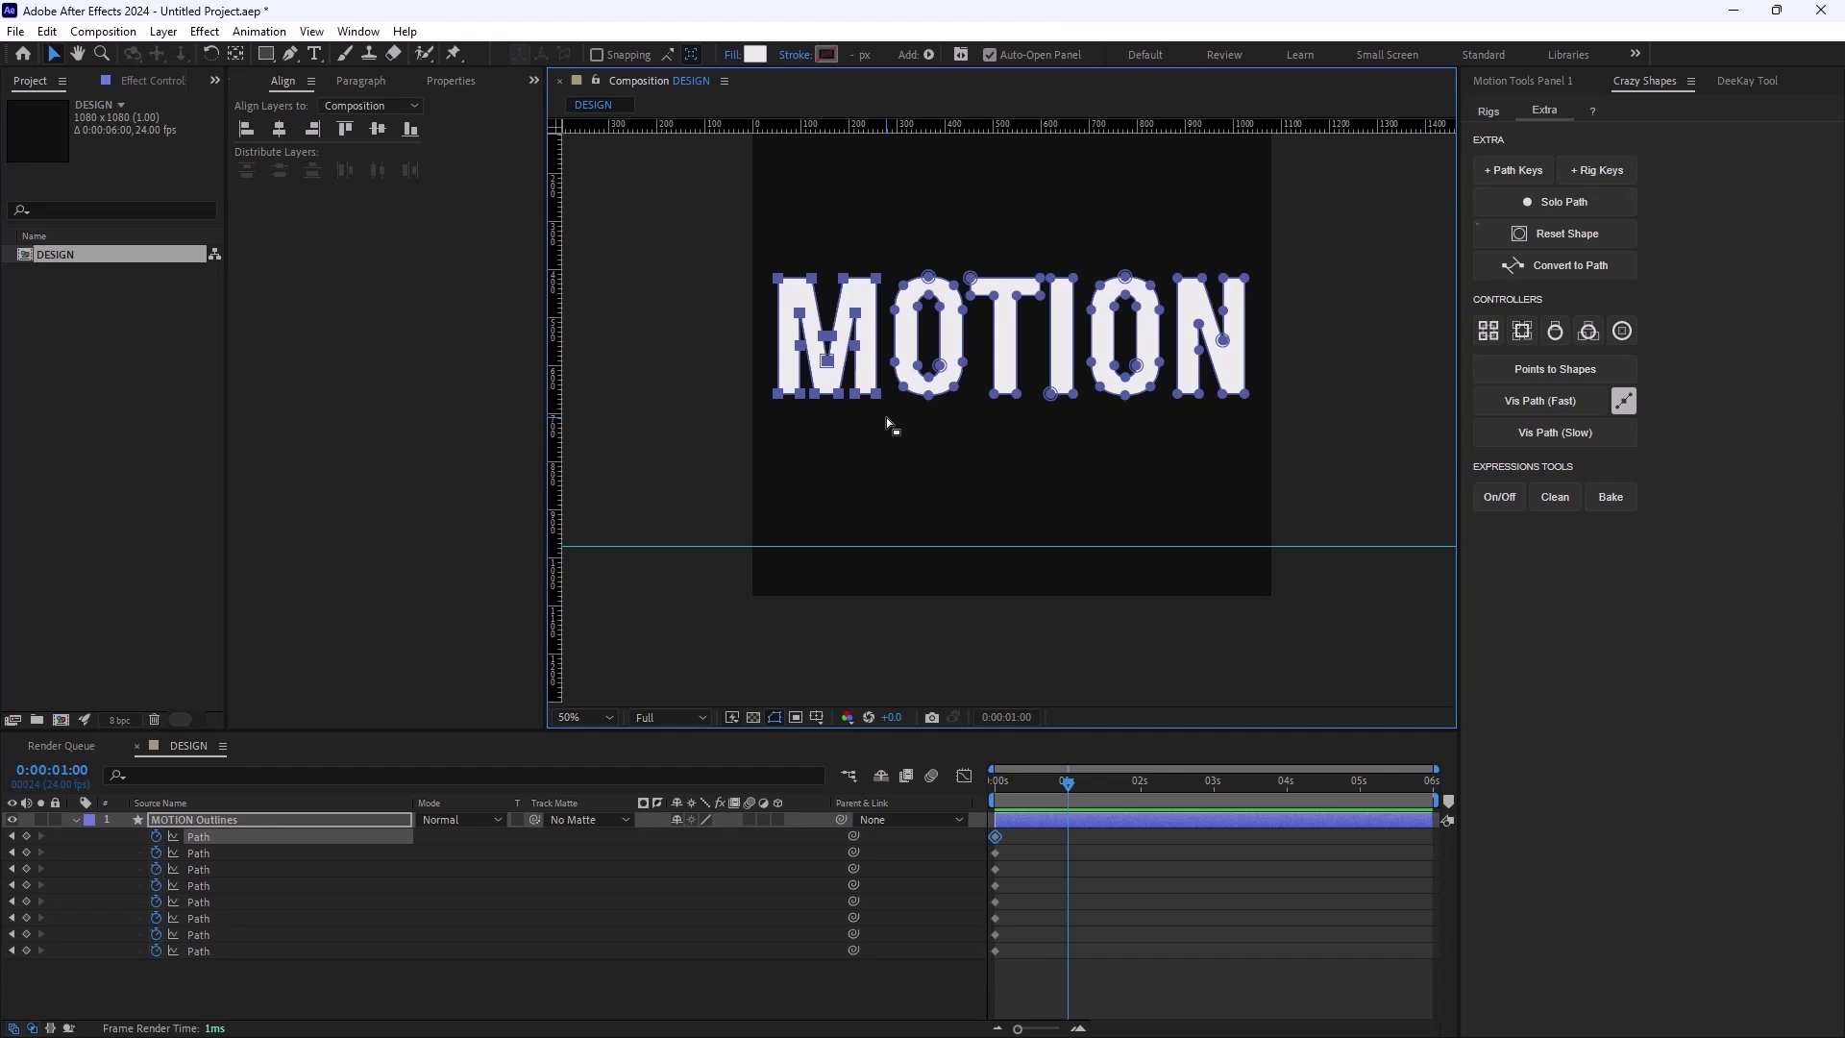
{"action": "left_click_drag", "start_coordinate": [886, 415], "coordinate": [814, 544]}
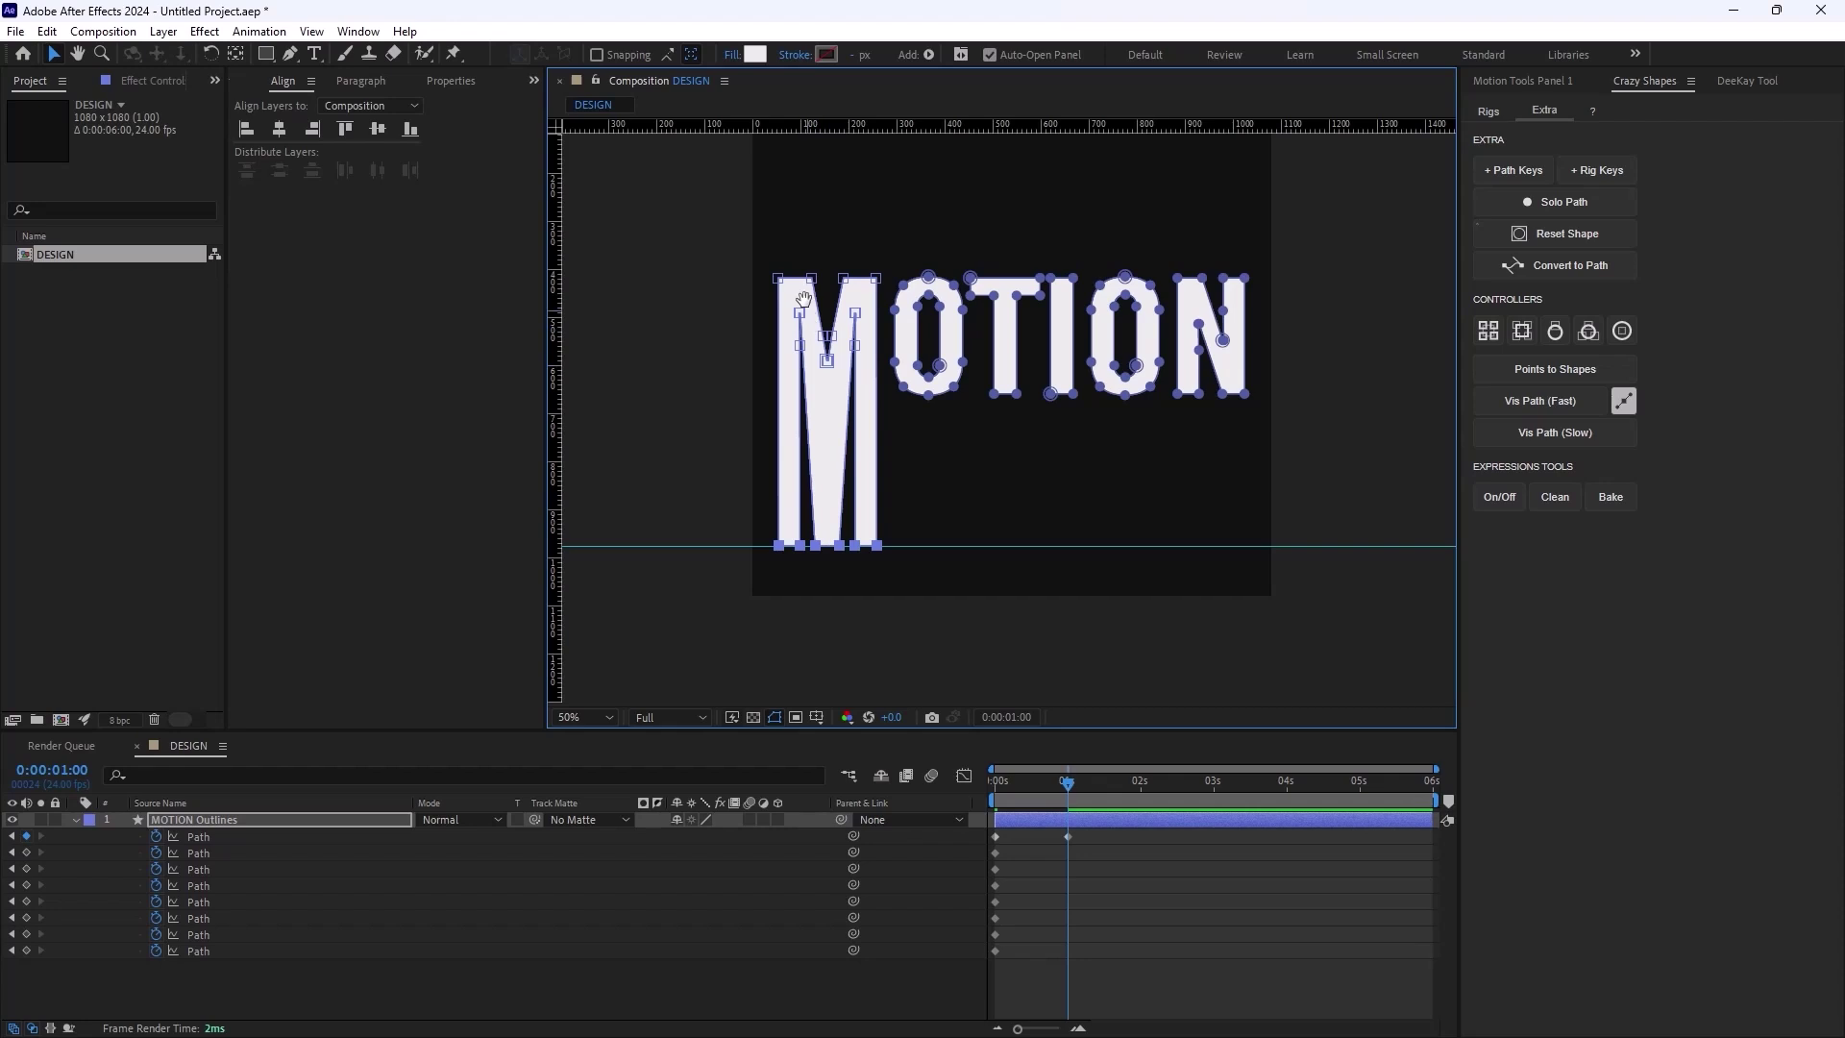
Raise the M's top points to the upper guide and reposition its inner points to suit the stretched shape
{"action": "scroll", "coordinate": [805, 307], "scroll_direction": "up", "scroll_amount": 4}
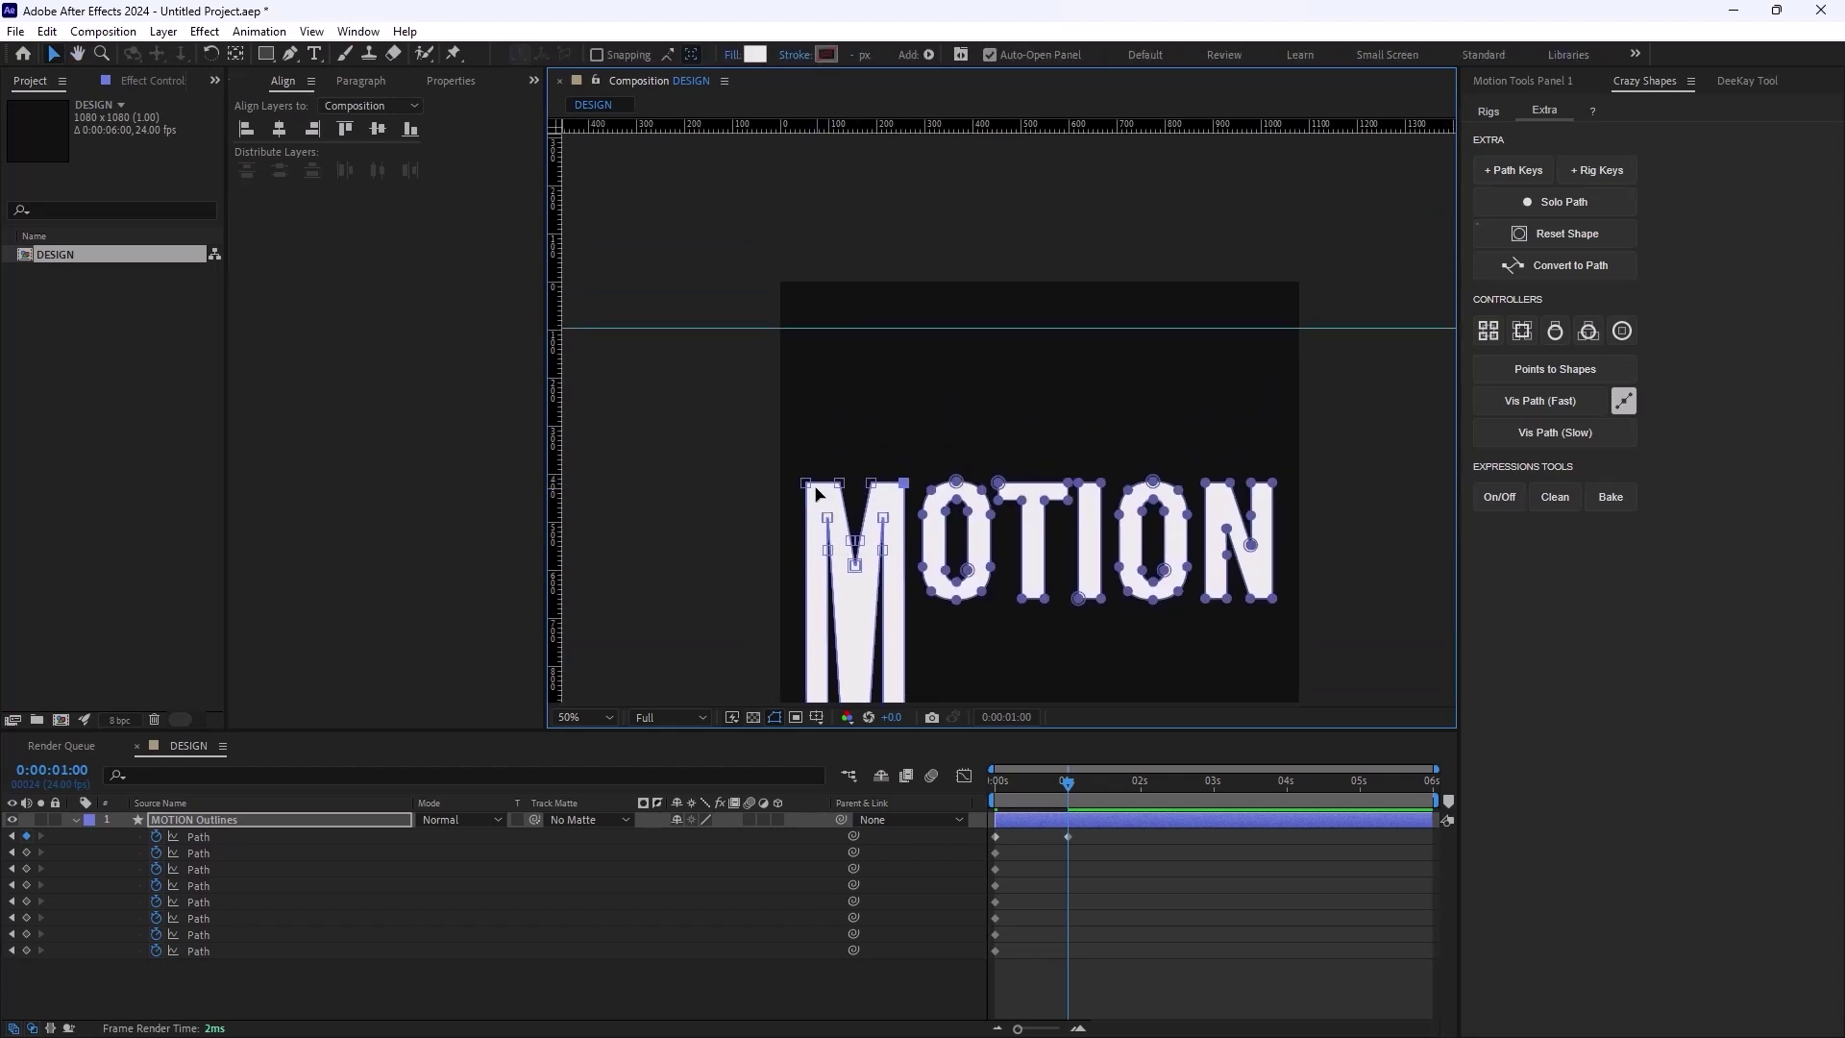
{"action": "left_click", "coordinate": [278, 853]}
{"action": "left_click", "coordinate": [894, 489]}
{"action": "left_click_drag", "start_coordinate": [823, 487], "coordinate": [822, 327]}
{"action": "left_click", "coordinate": [873, 500]}
{"action": "left_click_drag", "start_coordinate": [873, 500], "coordinate": [873, 461]}
{"action": "left_click", "coordinate": [795, 598]}
{"action": "left_click_drag", "start_coordinate": [810, 586], "coordinate": [920, 454]}
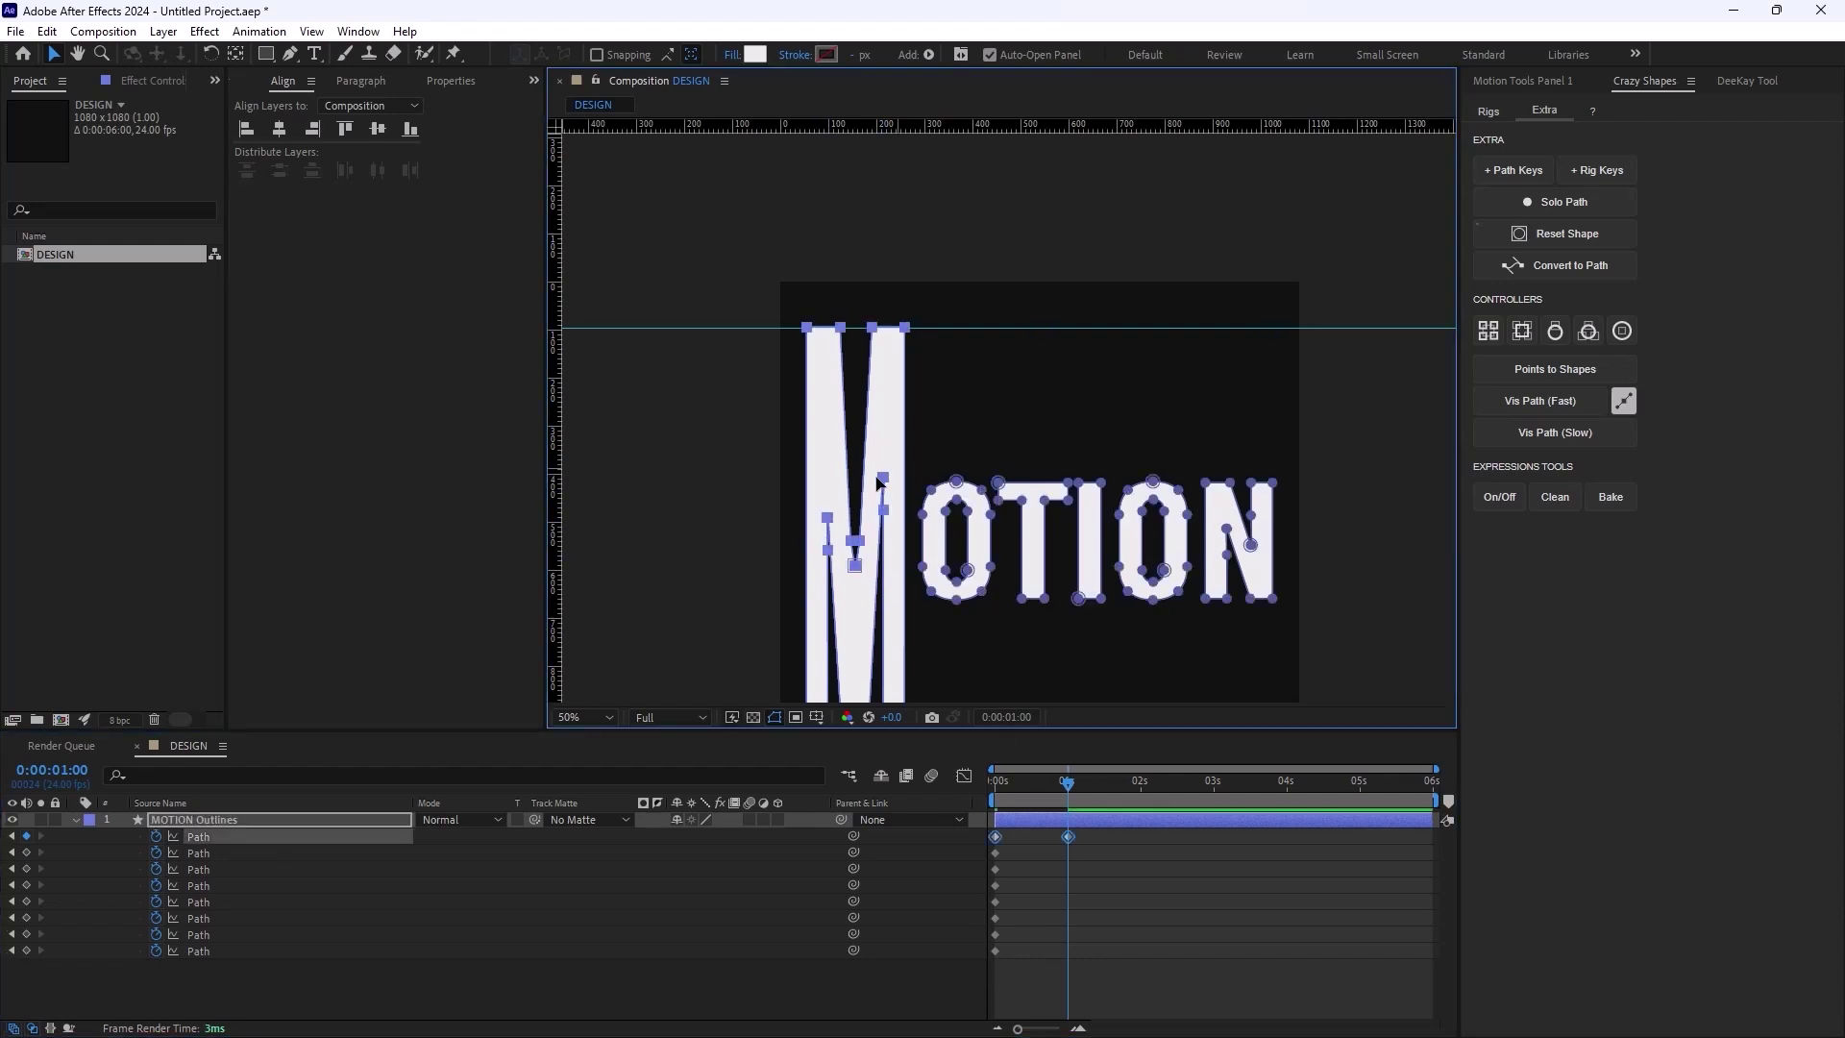
{"action": "left_click_drag", "start_coordinate": [827, 517], "coordinate": [858, 605]}
Stretch the first O, the T, the I and the second O vertically to reach the upper and lower guides
{"action": "left_click_drag", "start_coordinate": [869, 334], "coordinate": [869, 178]}
{"action": "left_click", "coordinate": [908, 334]}
{"action": "left_click_drag", "start_coordinate": [972, 371], "coordinate": [972, 197]}
{"action": "left_click_drag", "start_coordinate": [937, 461], "coordinate": [937, 615]}
{"action": "left_click_drag", "start_coordinate": [992, 348], "coordinate": [993, 192]}
{"action": "left_click_drag", "start_coordinate": [993, 461], "coordinate": [993, 615]}
{"action": "left_click", "coordinate": [1022, 458]}
{"action": "left_click_drag", "start_coordinate": [1021, 481], "coordinate": [1057, 615]}
{"action": "left_click_drag", "start_coordinate": [1013, 325], "coordinate": [1092, 231]}
Stretch the letter N to both guides and reposition its inner diagonal points to suit the taller shape
{"action": "left_click_drag", "start_coordinate": [1095, 327], "coordinate": [1114, 192]}
{"action": "left_click_drag", "start_coordinate": [1188, 450], "coordinate": [1129, 613]}
{"action": "left_click_drag", "start_coordinate": [1115, 380], "coordinate": [1129, 327]}
{"action": "left_click_drag", "start_coordinate": [1170, 423], "coordinate": [1157, 358]}
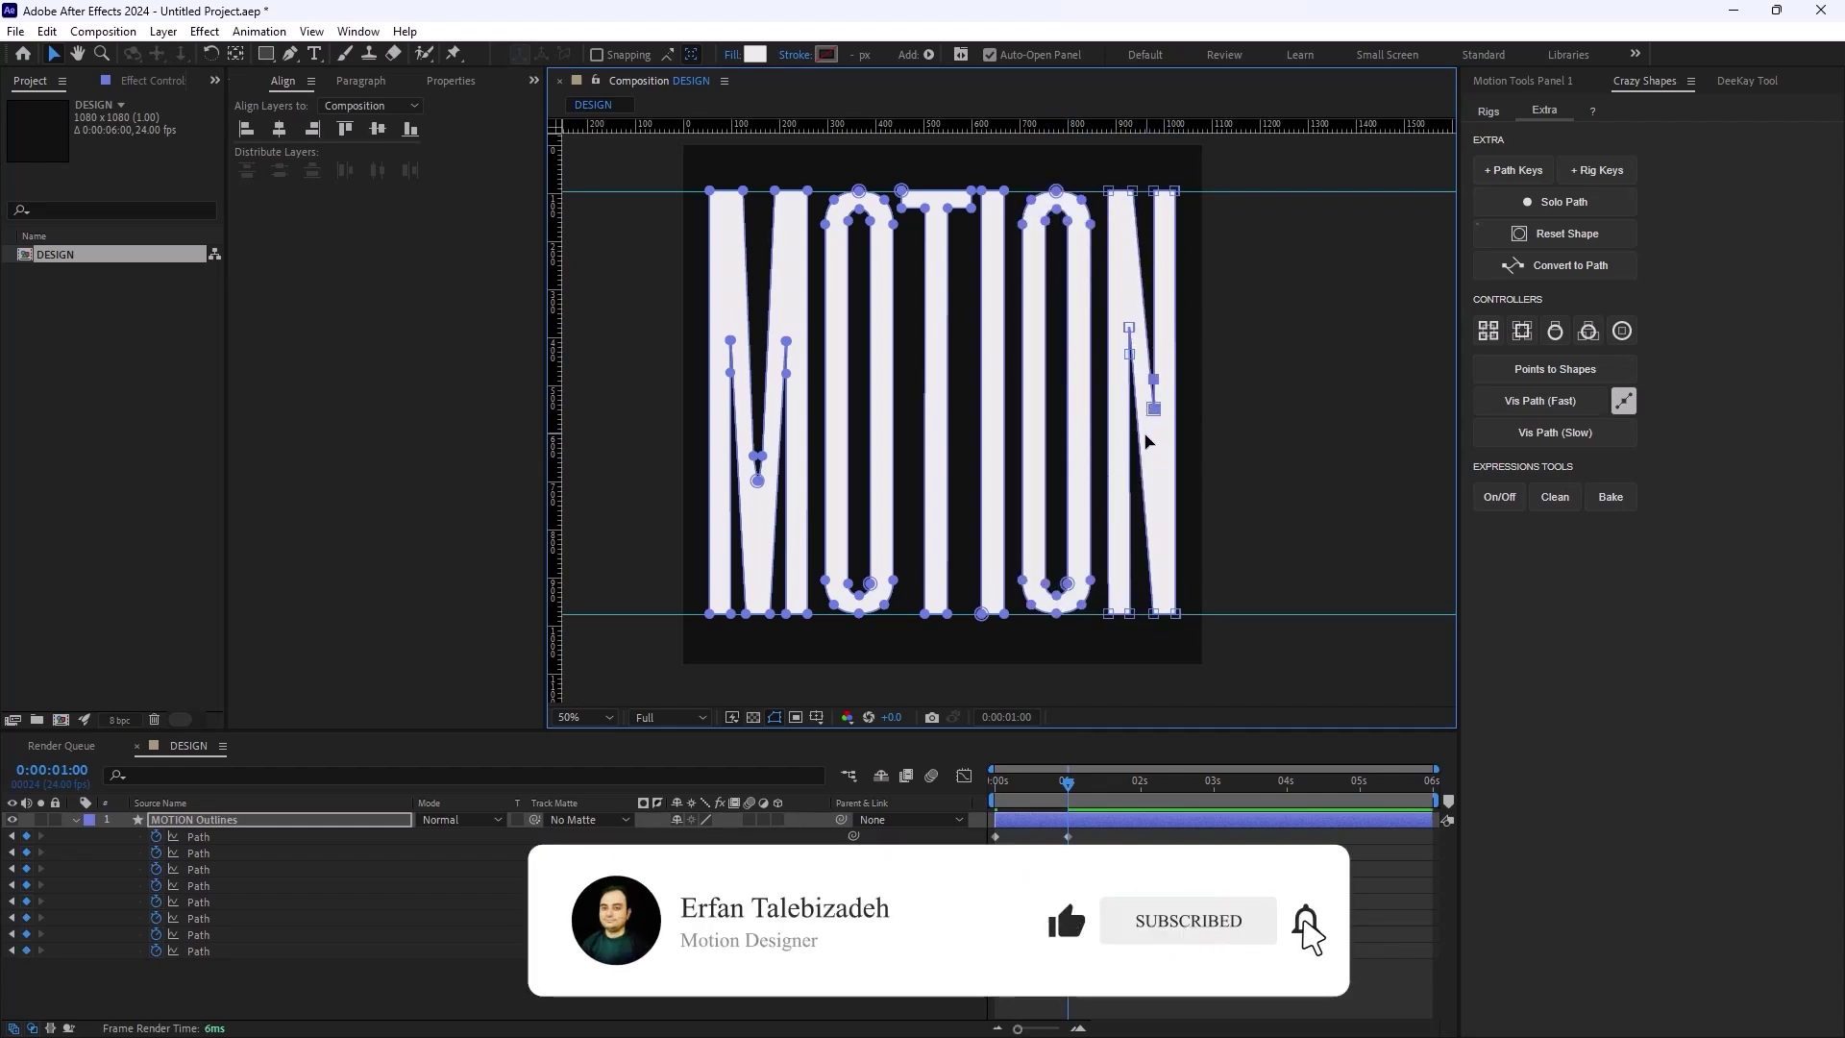
{"action": "left_click_drag", "start_coordinate": [1154, 411], "coordinate": [1157, 483]}
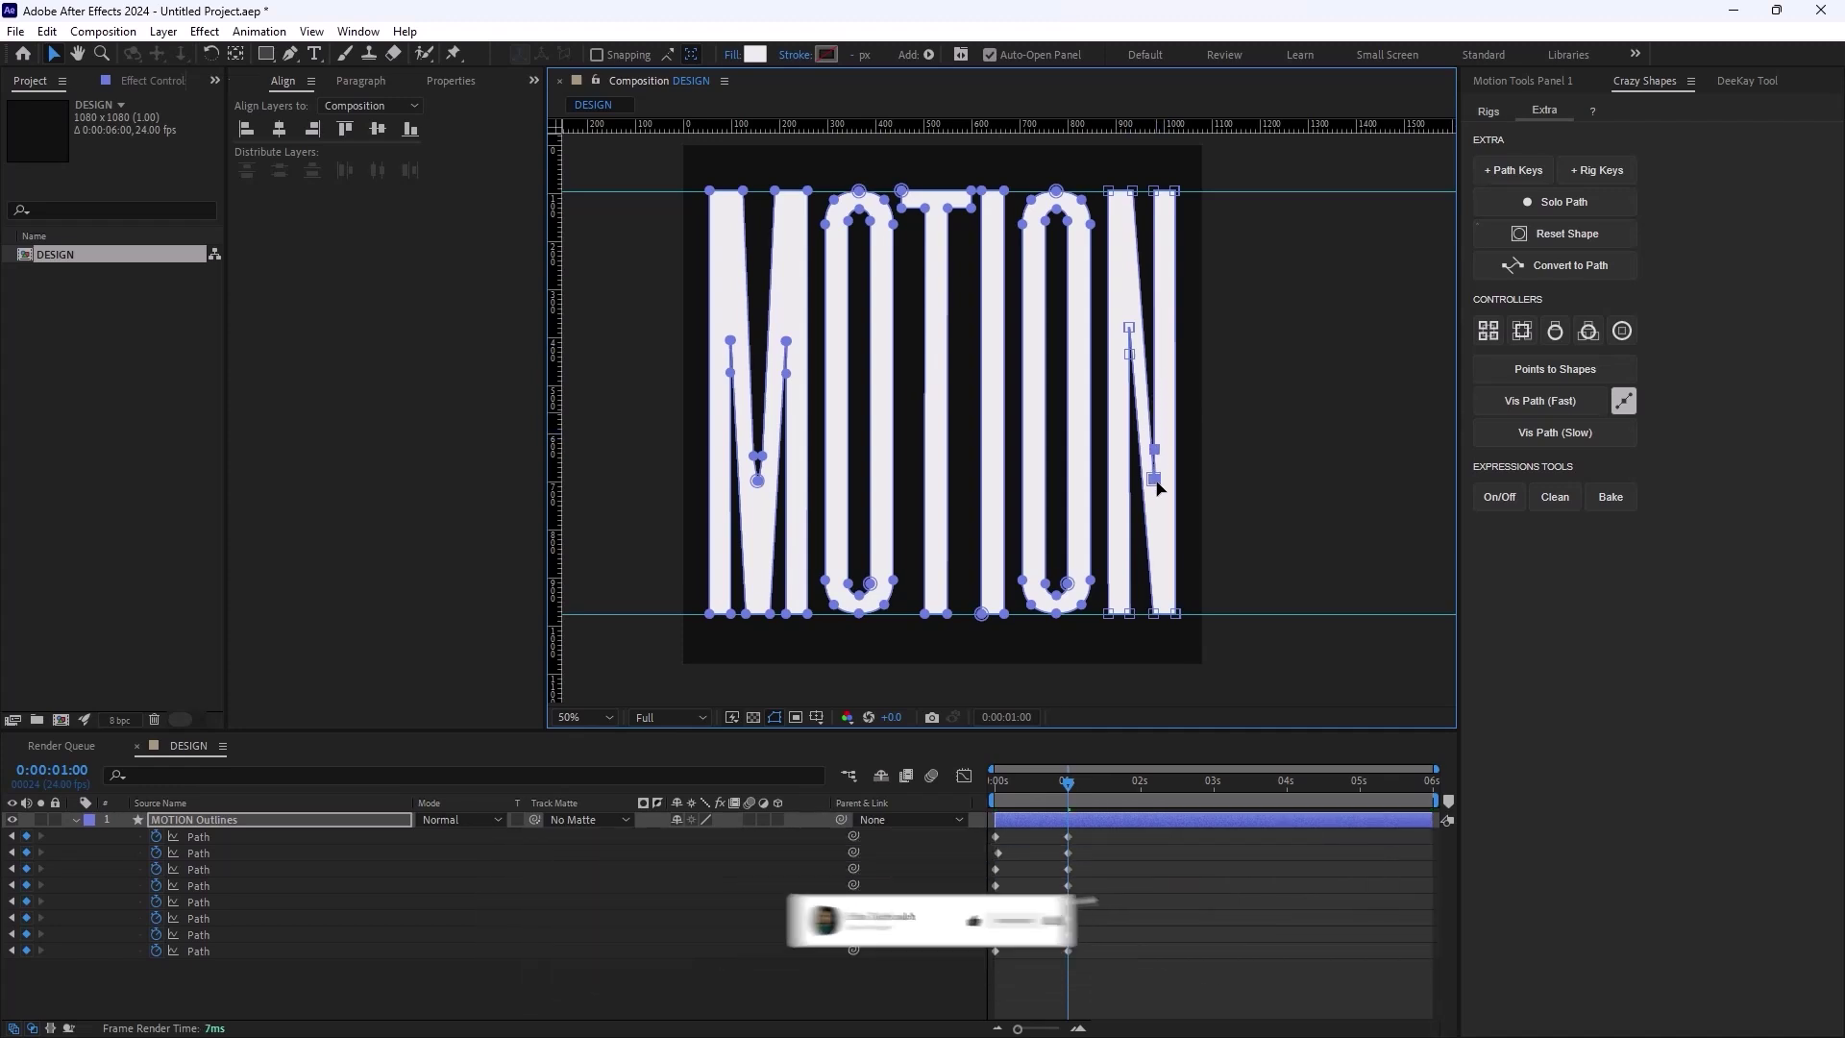
{"action": "left_click", "coordinate": [1101, 881]}
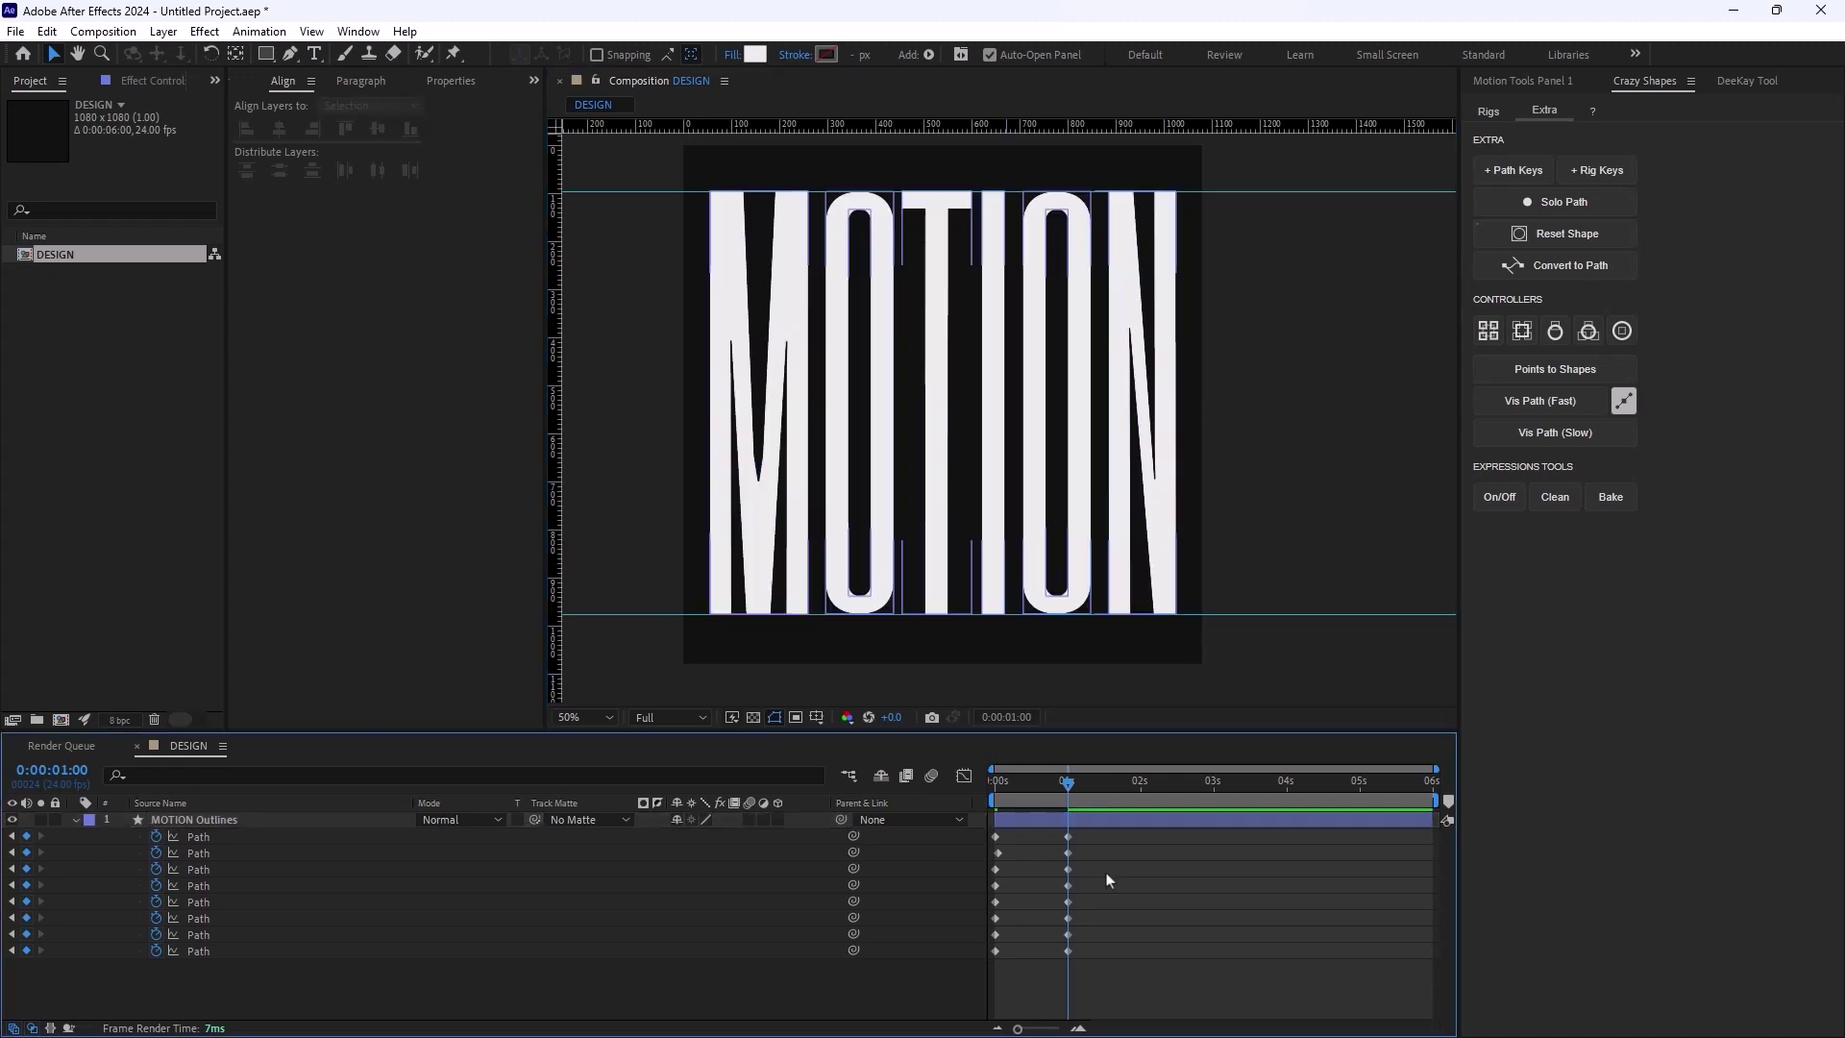
Copy all the Path keyframes at 0 s and paste them at 2 seconds
{"action": "left_click", "coordinate": [1043, 797]}
{"action": "key", "text": "space"}
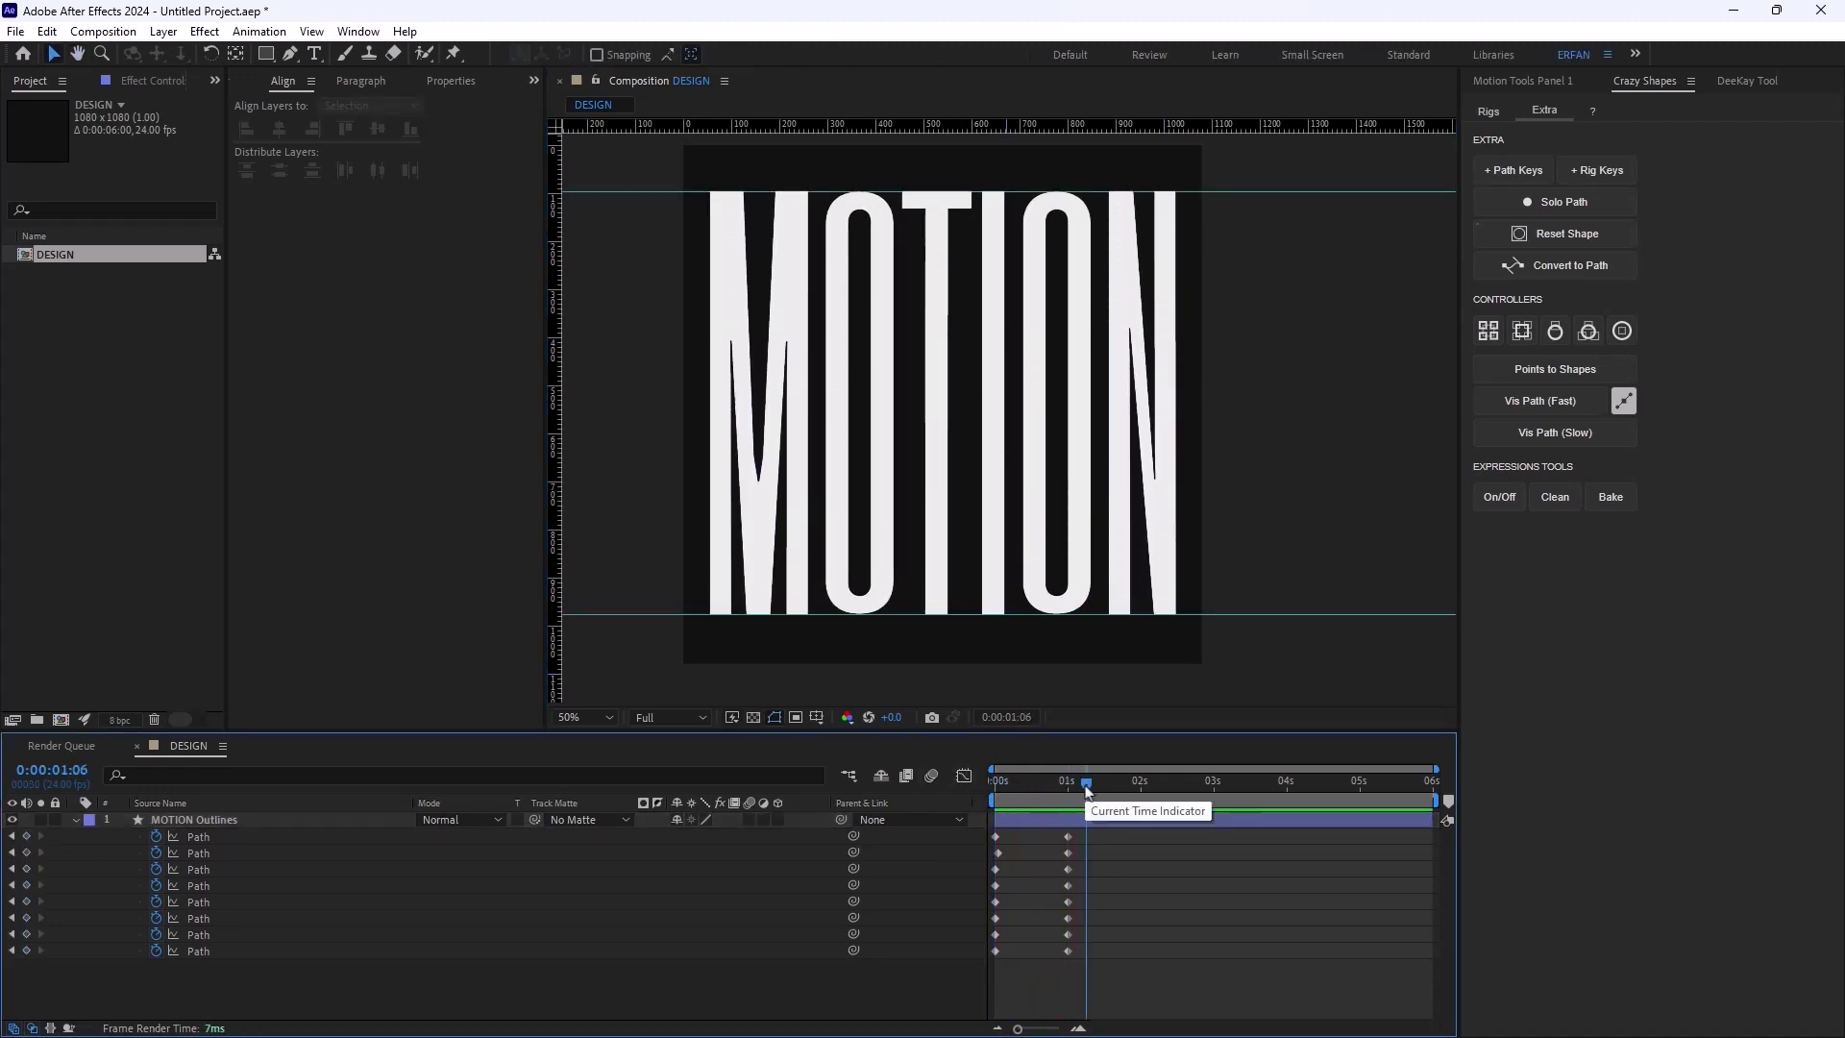
{"action": "left_click_drag", "start_coordinate": [996, 783], "coordinate": [1144, 850]}
{"action": "left_click", "coordinate": [999, 845]}
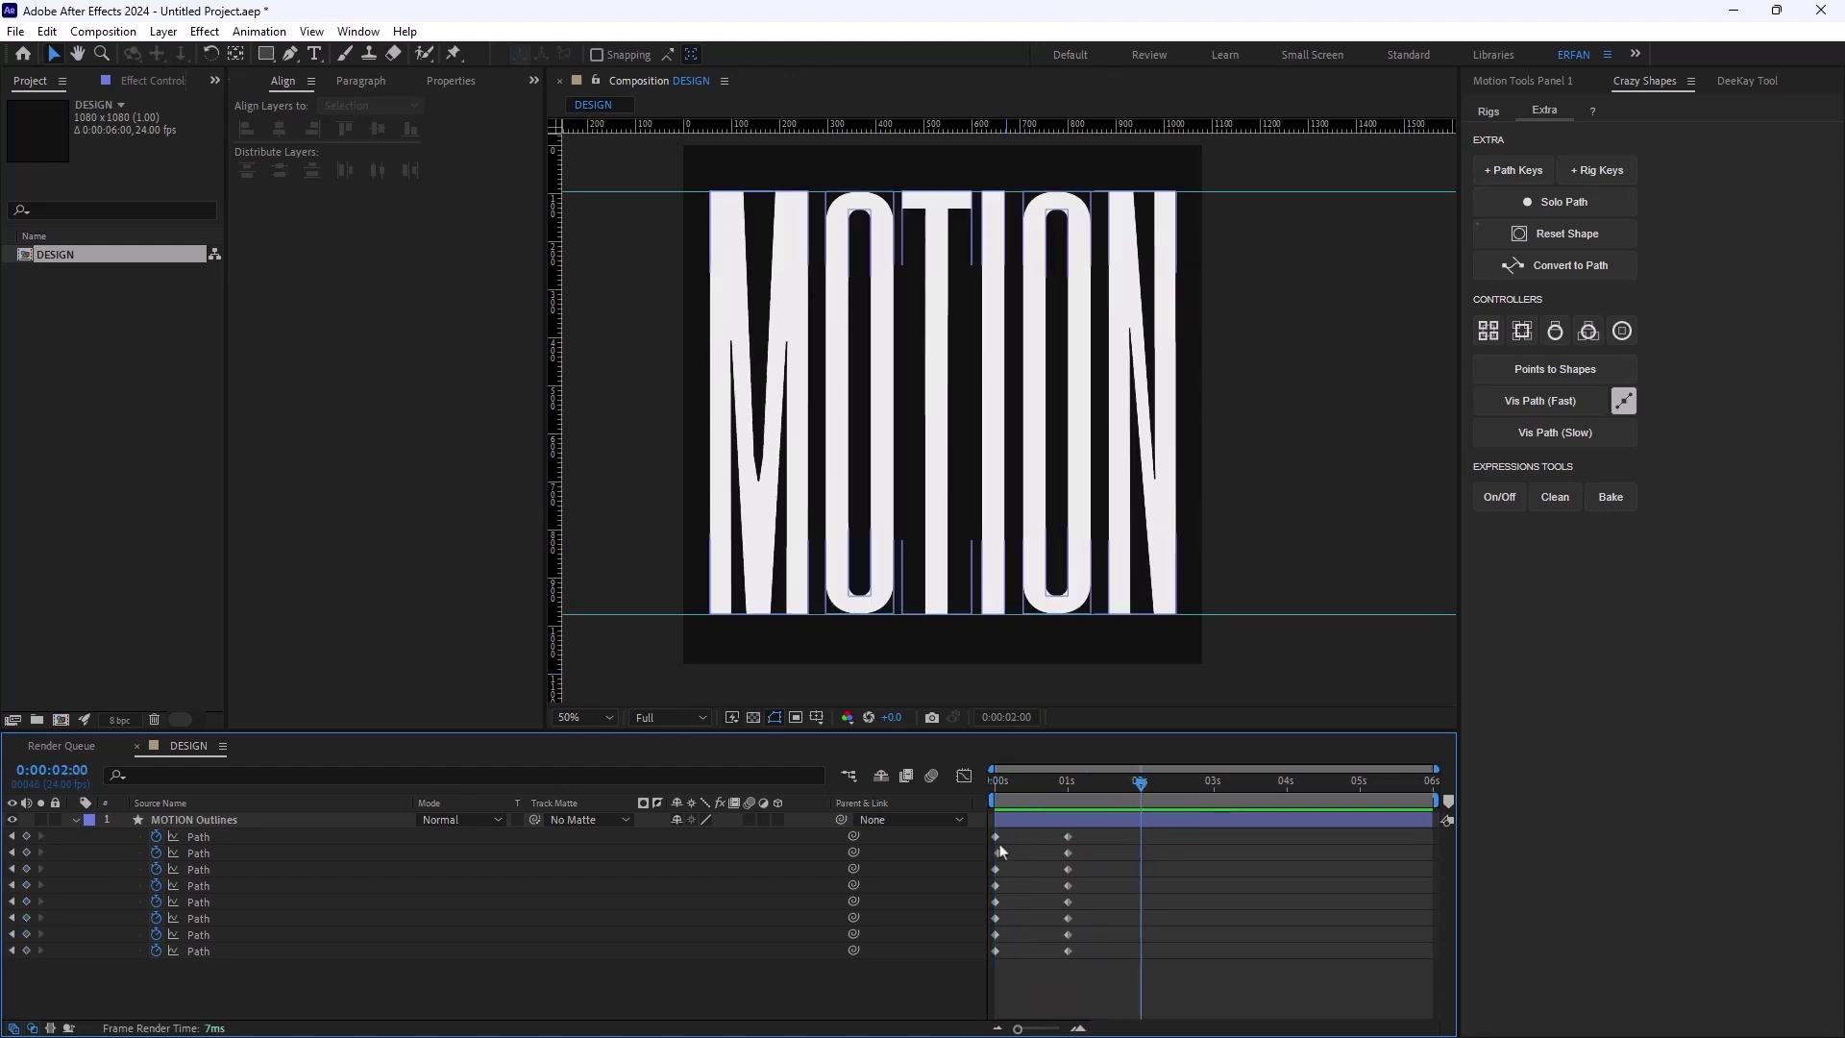
{"action": "left_click_drag", "start_coordinate": [1011, 833], "coordinate": [997, 956]}
{"action": "key", "text": "ctrl+c"}
{"action": "key", "text": "ctrl+v"}
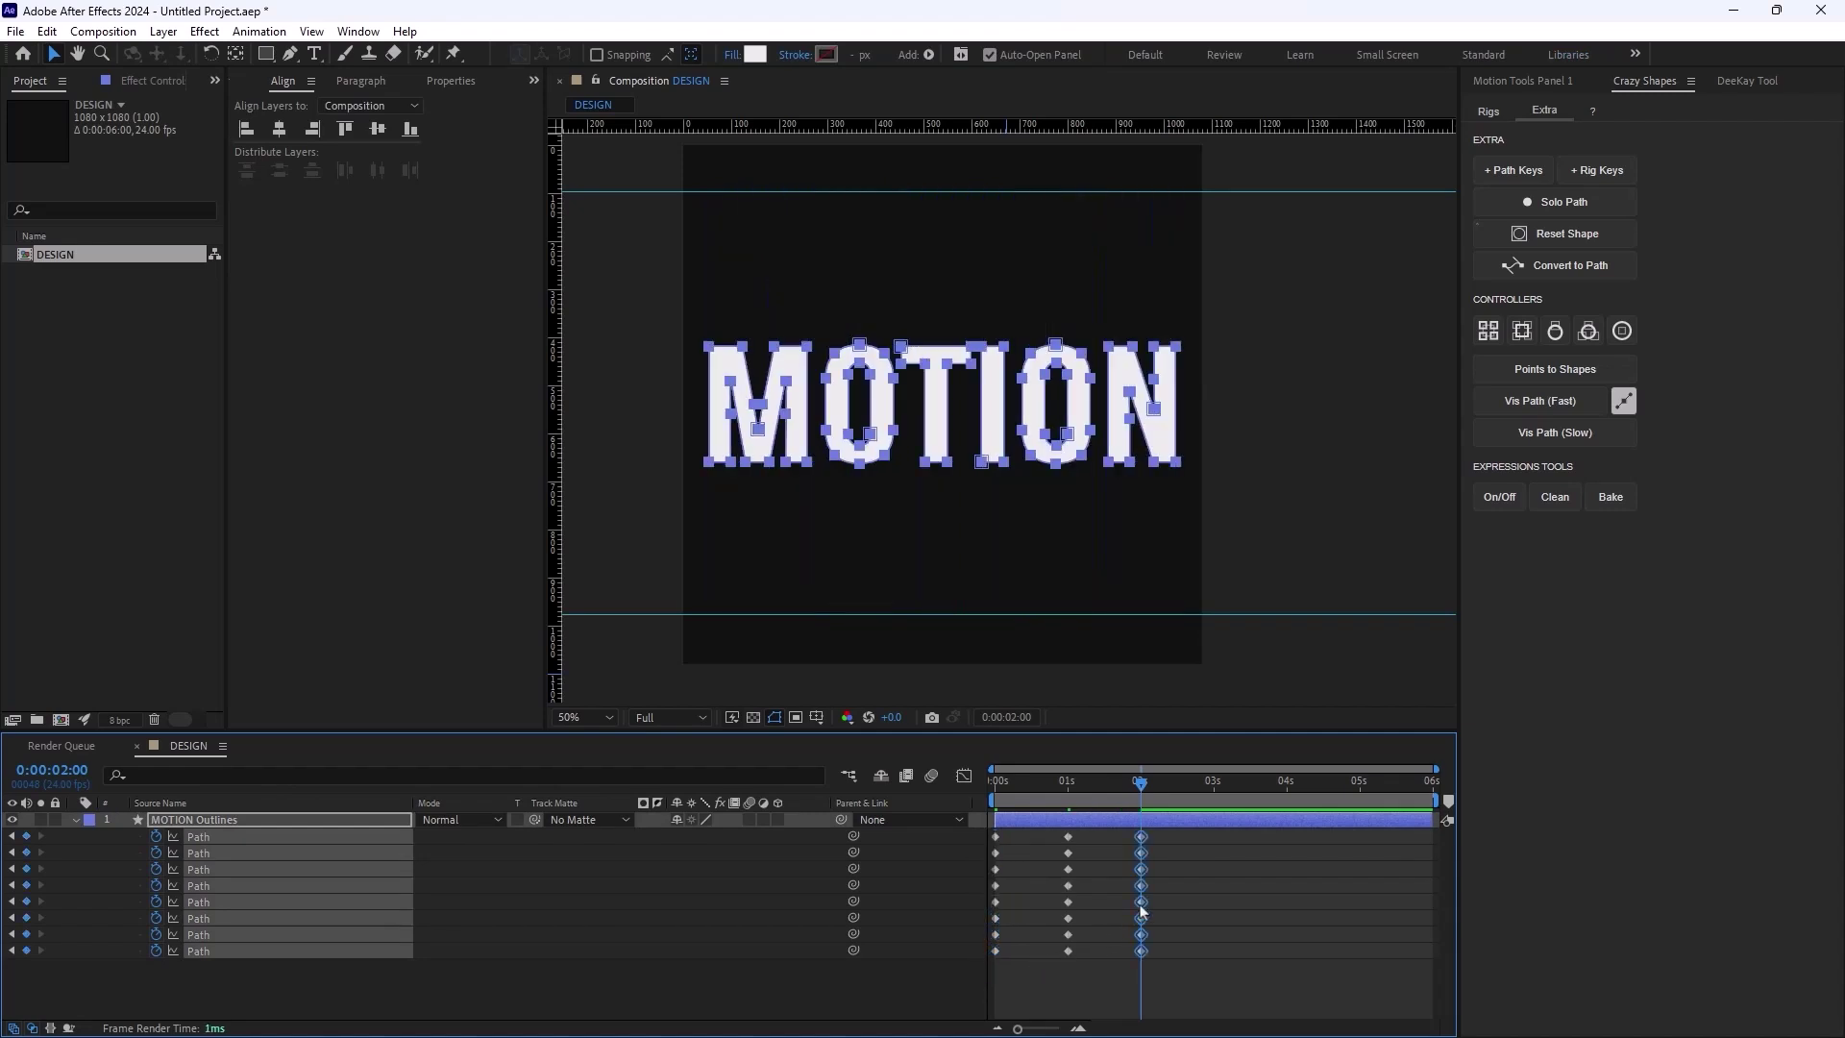
{"action": "left_click", "coordinate": [1181, 874]}
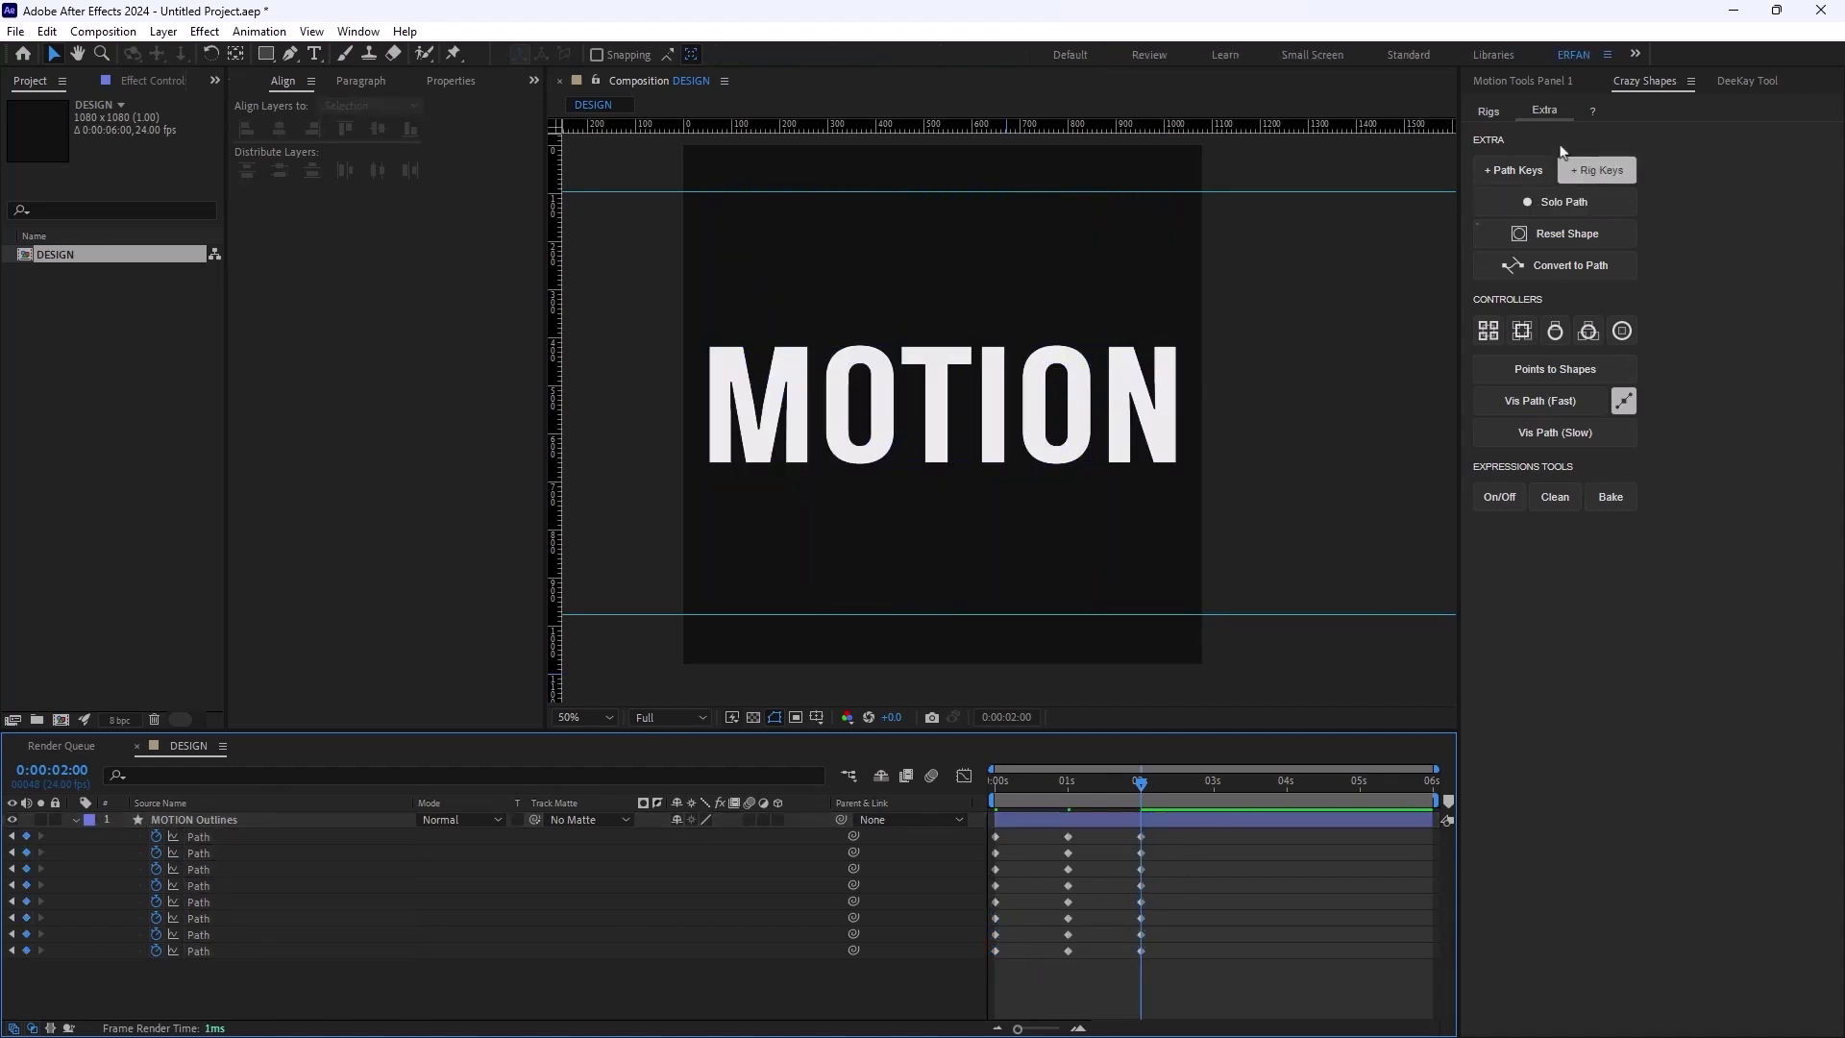
Apply the Motion Tools Loop Path expression to all Path keyframes of the MOTION Outlines layer
{"action": "left_click", "coordinate": [1558, 84]}
{"action": "mouse_move", "coordinate": [1181, 834]}
{"action": "left_mouse_down"}
{"action": "mouse_move", "coordinate": [1114, 951]}
{"action": "mouse_move", "coordinate": [990, 985]}
{"action": "left_mouse_up"}
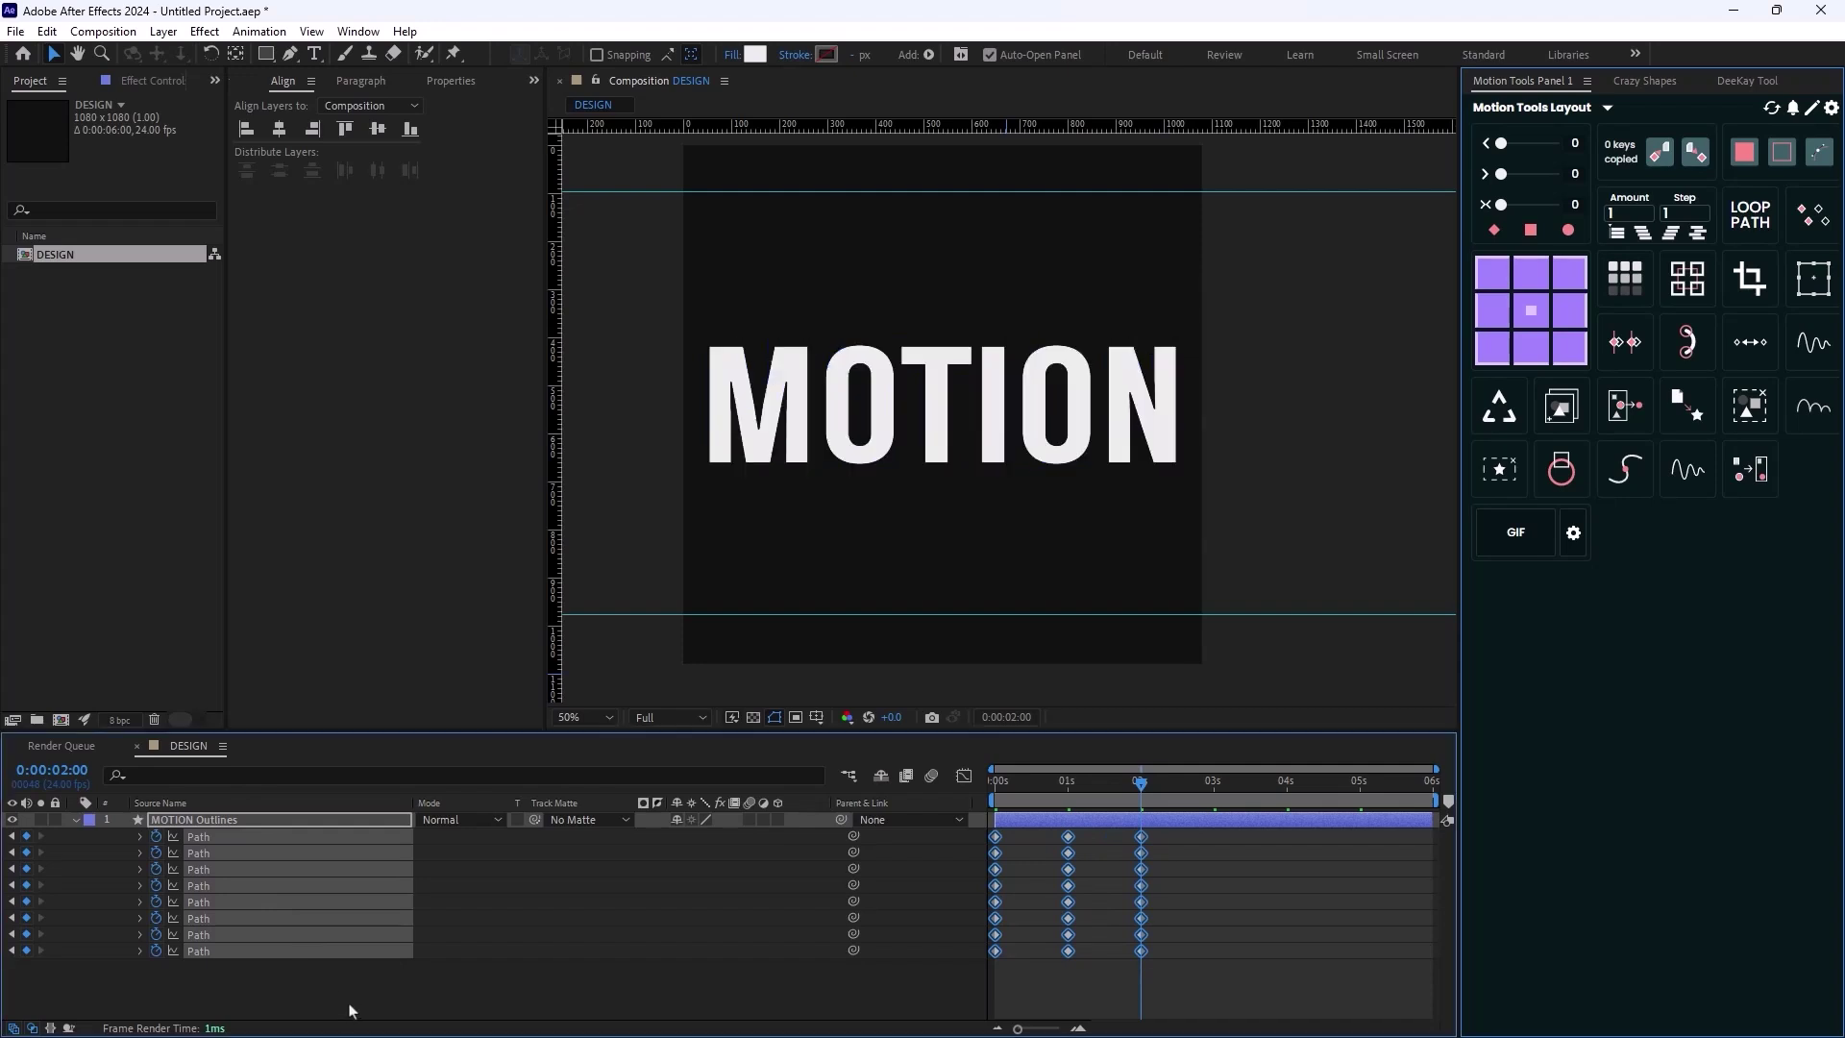
{"action": "left_click", "coordinate": [1076, 857]}
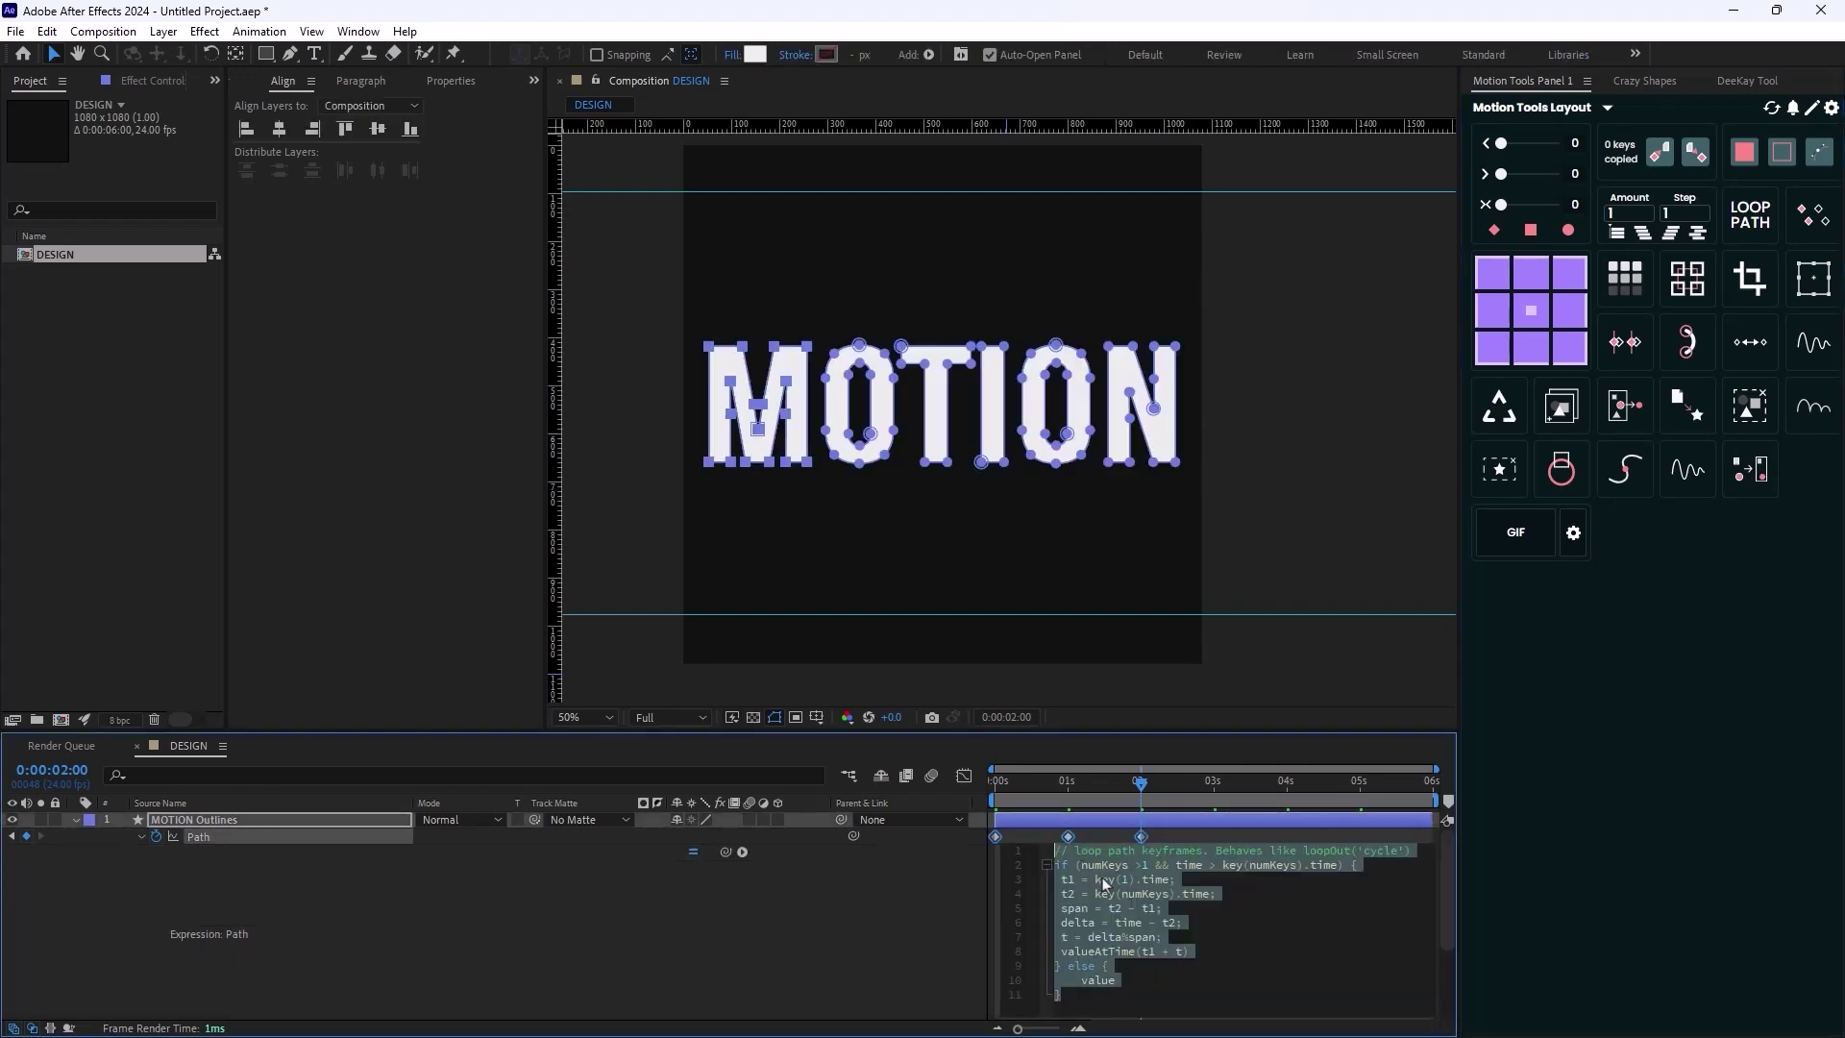
{"action": "left_click", "coordinate": [327, 928]}
Reveal the layer's keyframed paths and play the looping animation from the start
{"action": "key", "text": "u"}
{"action": "key", "text": "space"}
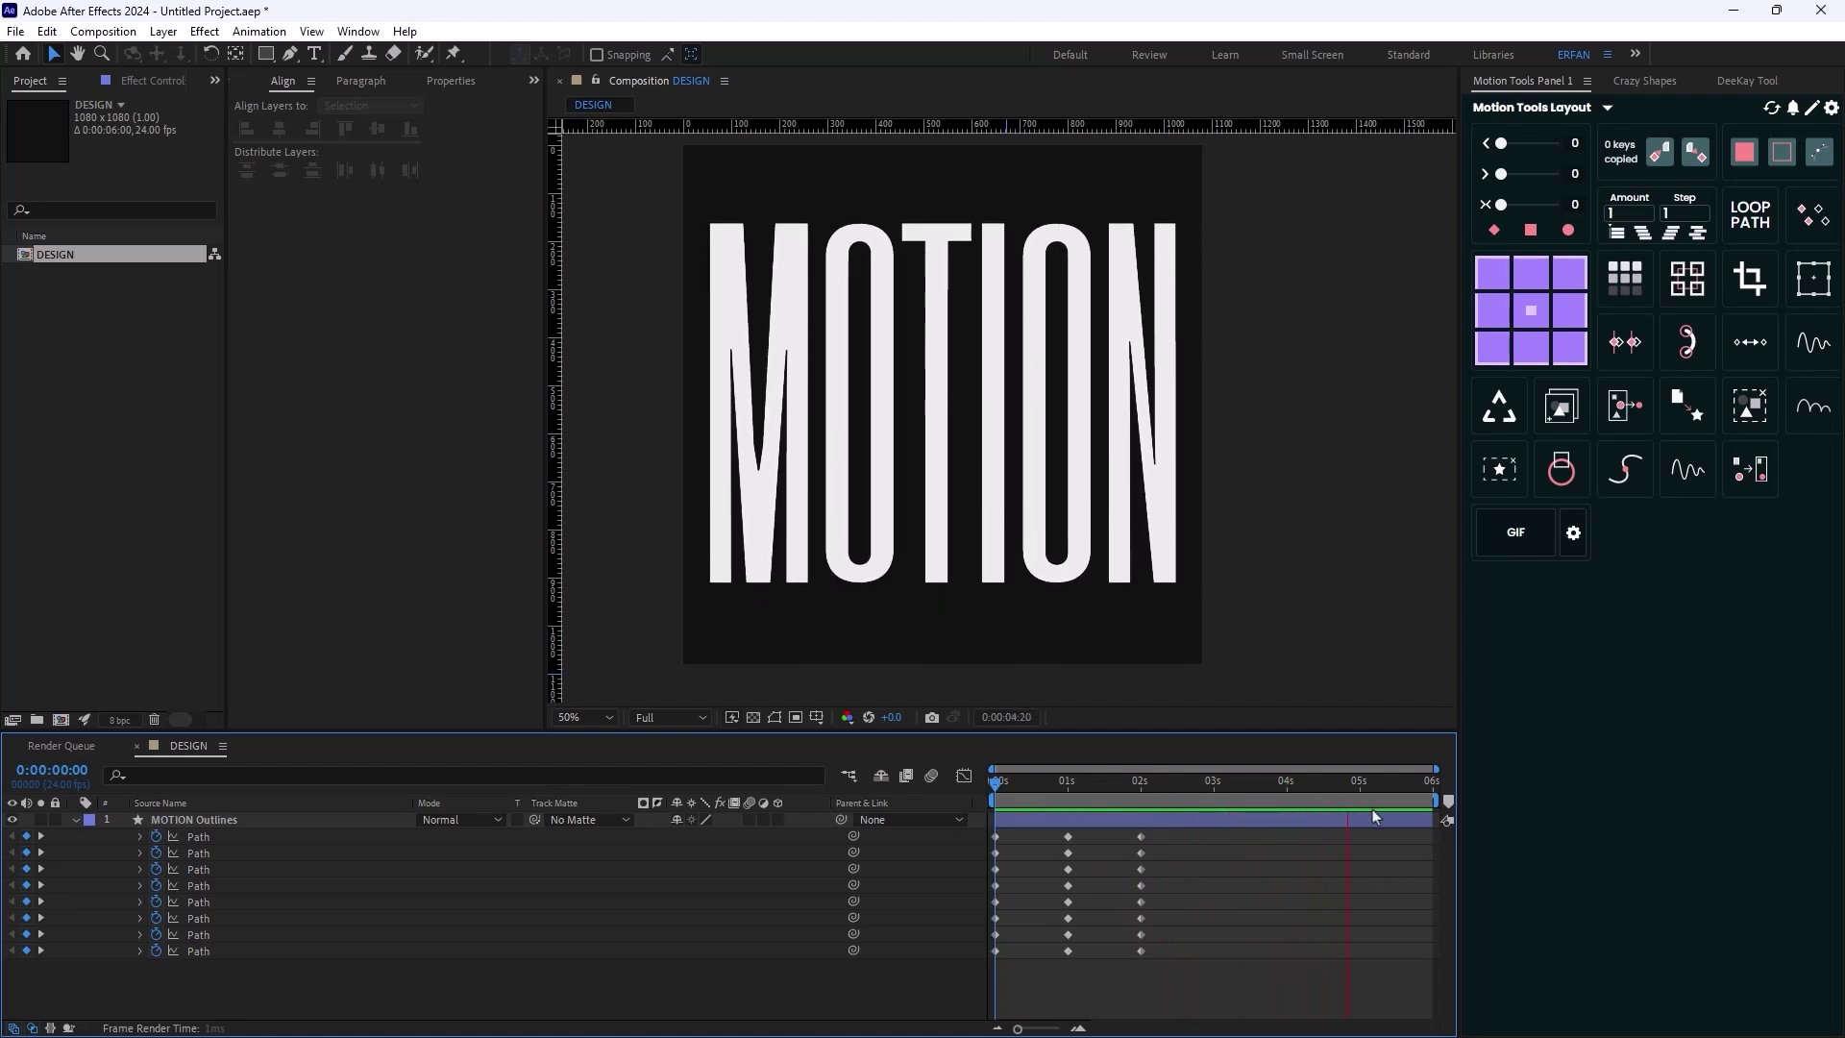
{"action": "key", "text": "space"}
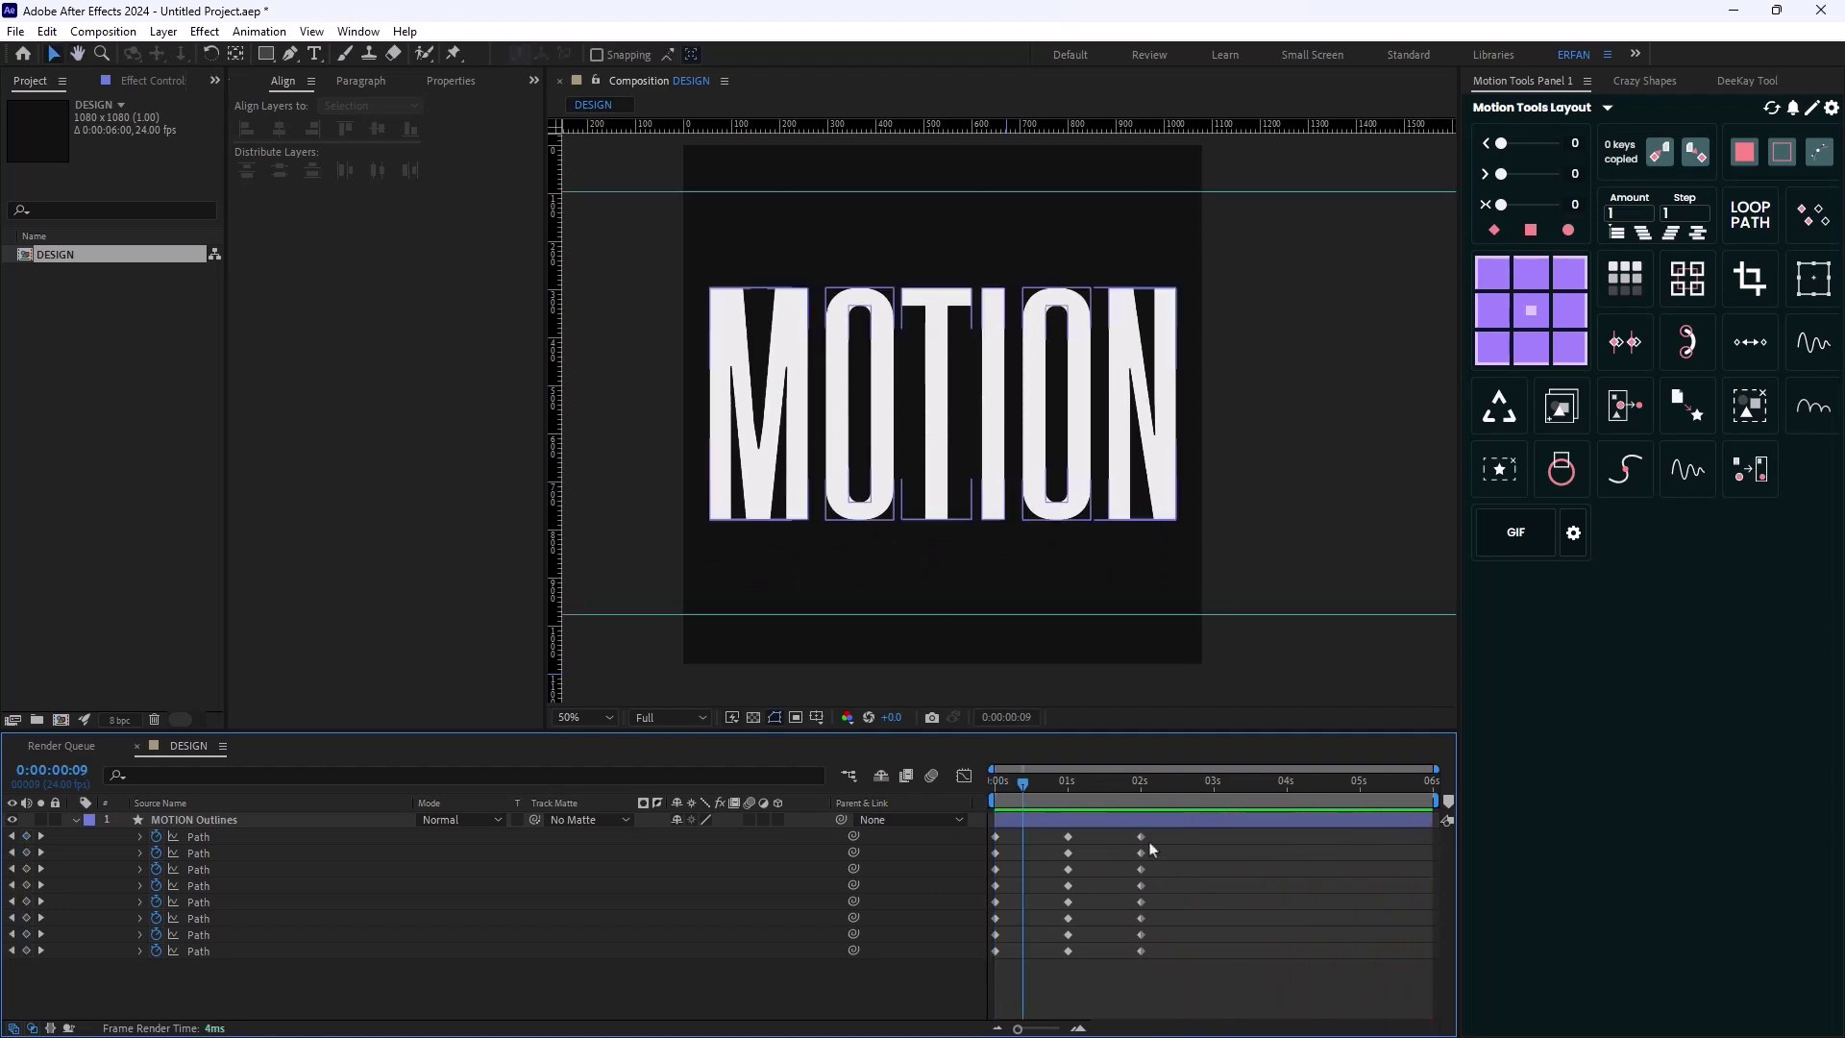
Set incoming and outgoing keyframe velocity influence to 85% for all Path keyframes of the MOTION Outlines layer
{"action": "left_click_drag", "start_coordinate": [1186, 834], "coordinate": [992, 984]}
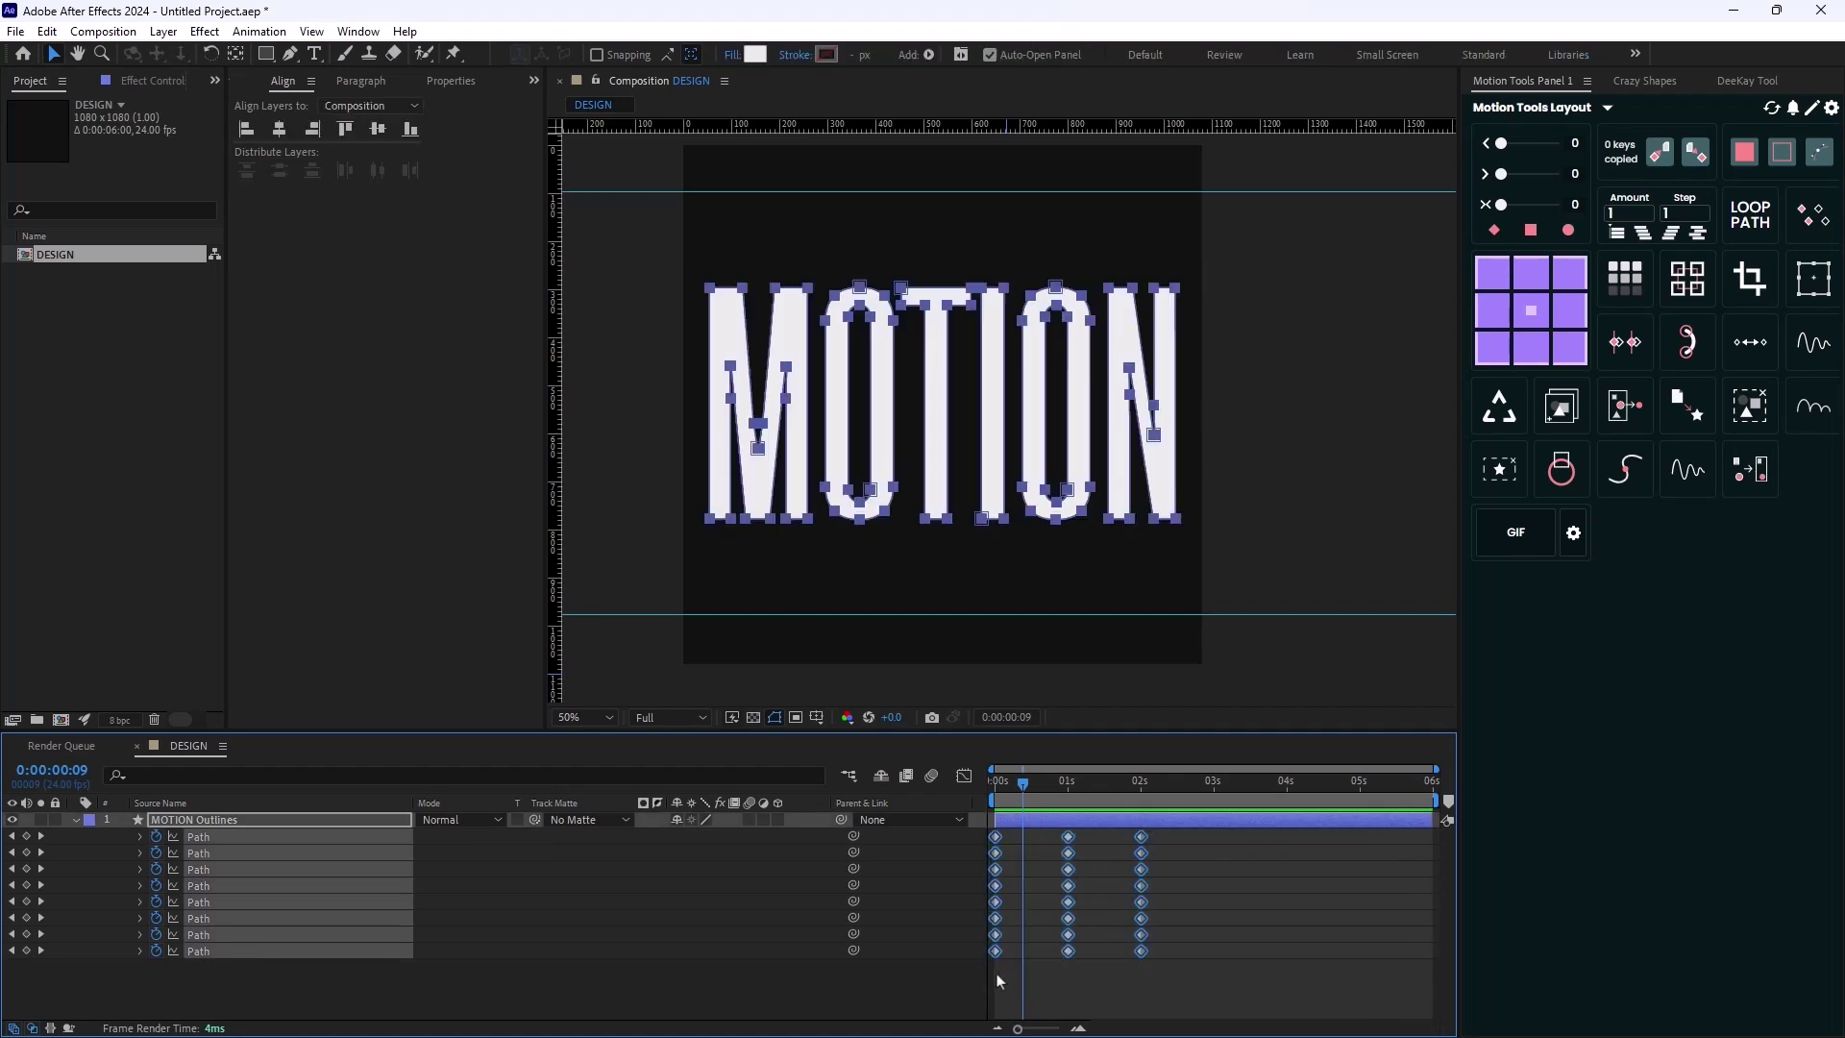
{"action": "right_click", "coordinate": [1067, 953]}
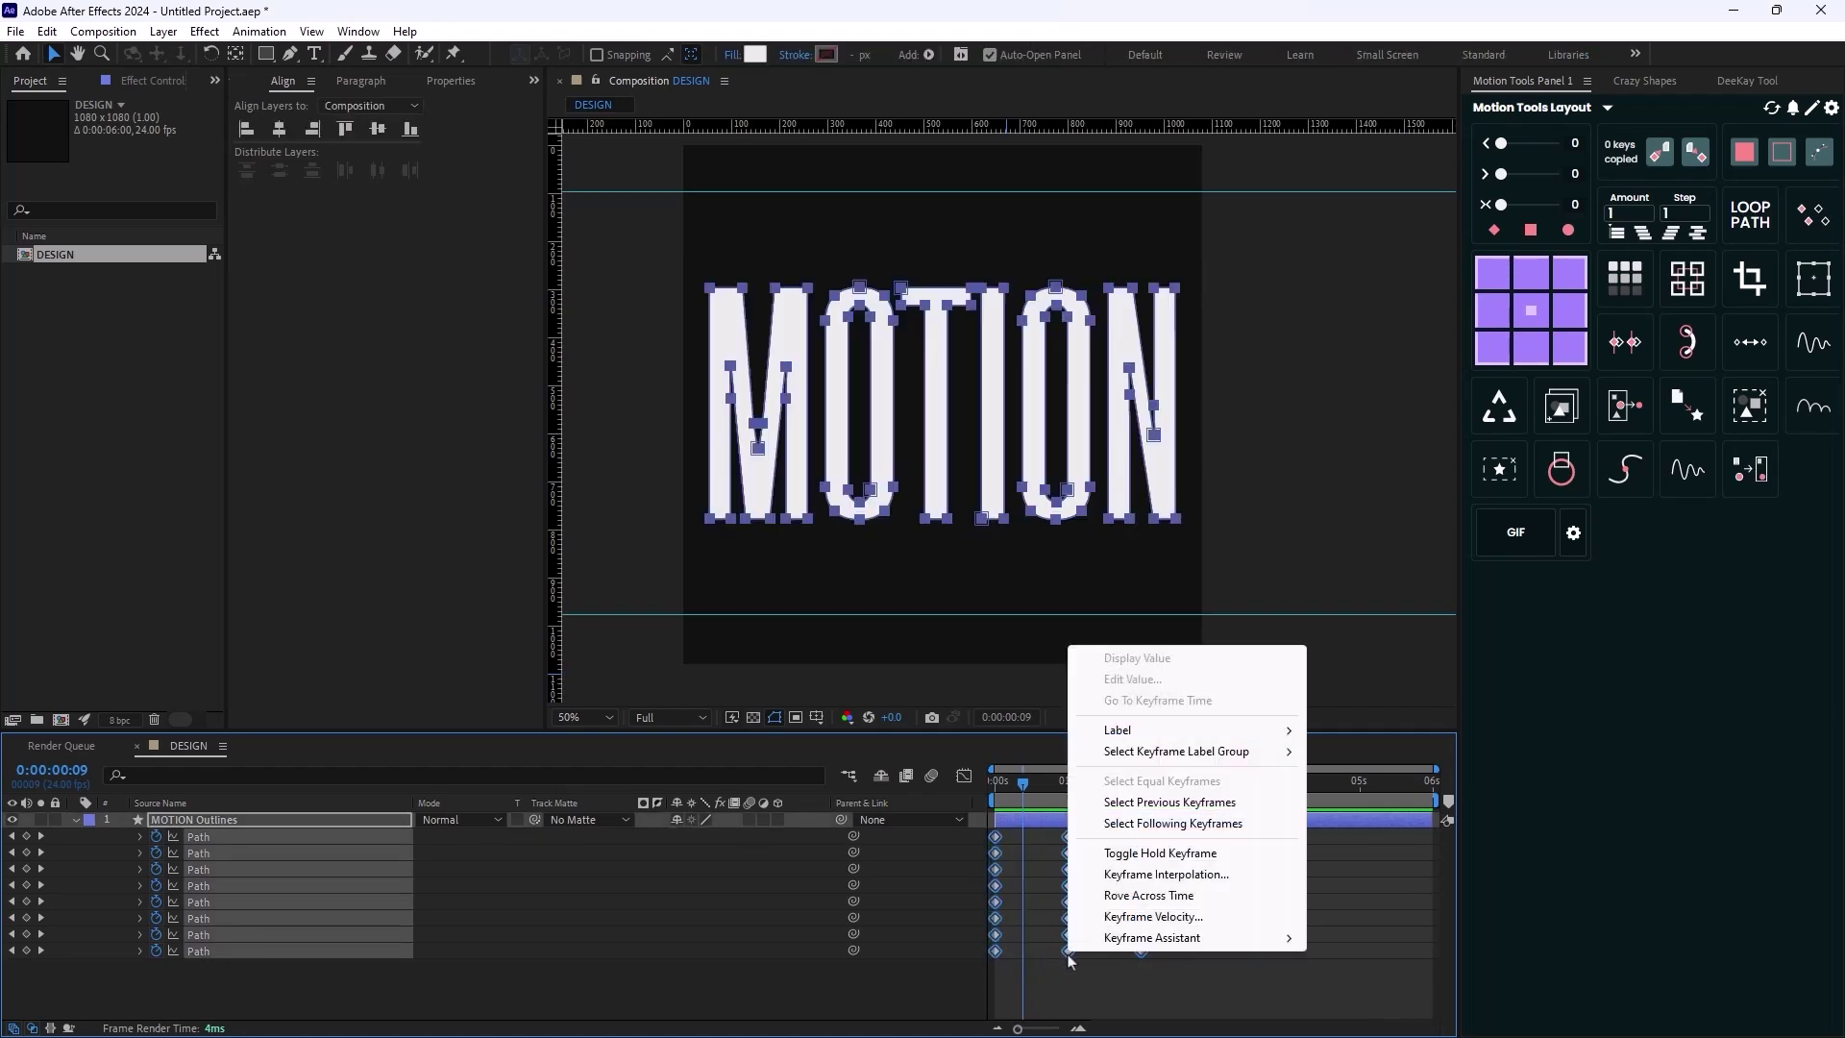
{"action": "left_click", "coordinate": [1148, 916]}
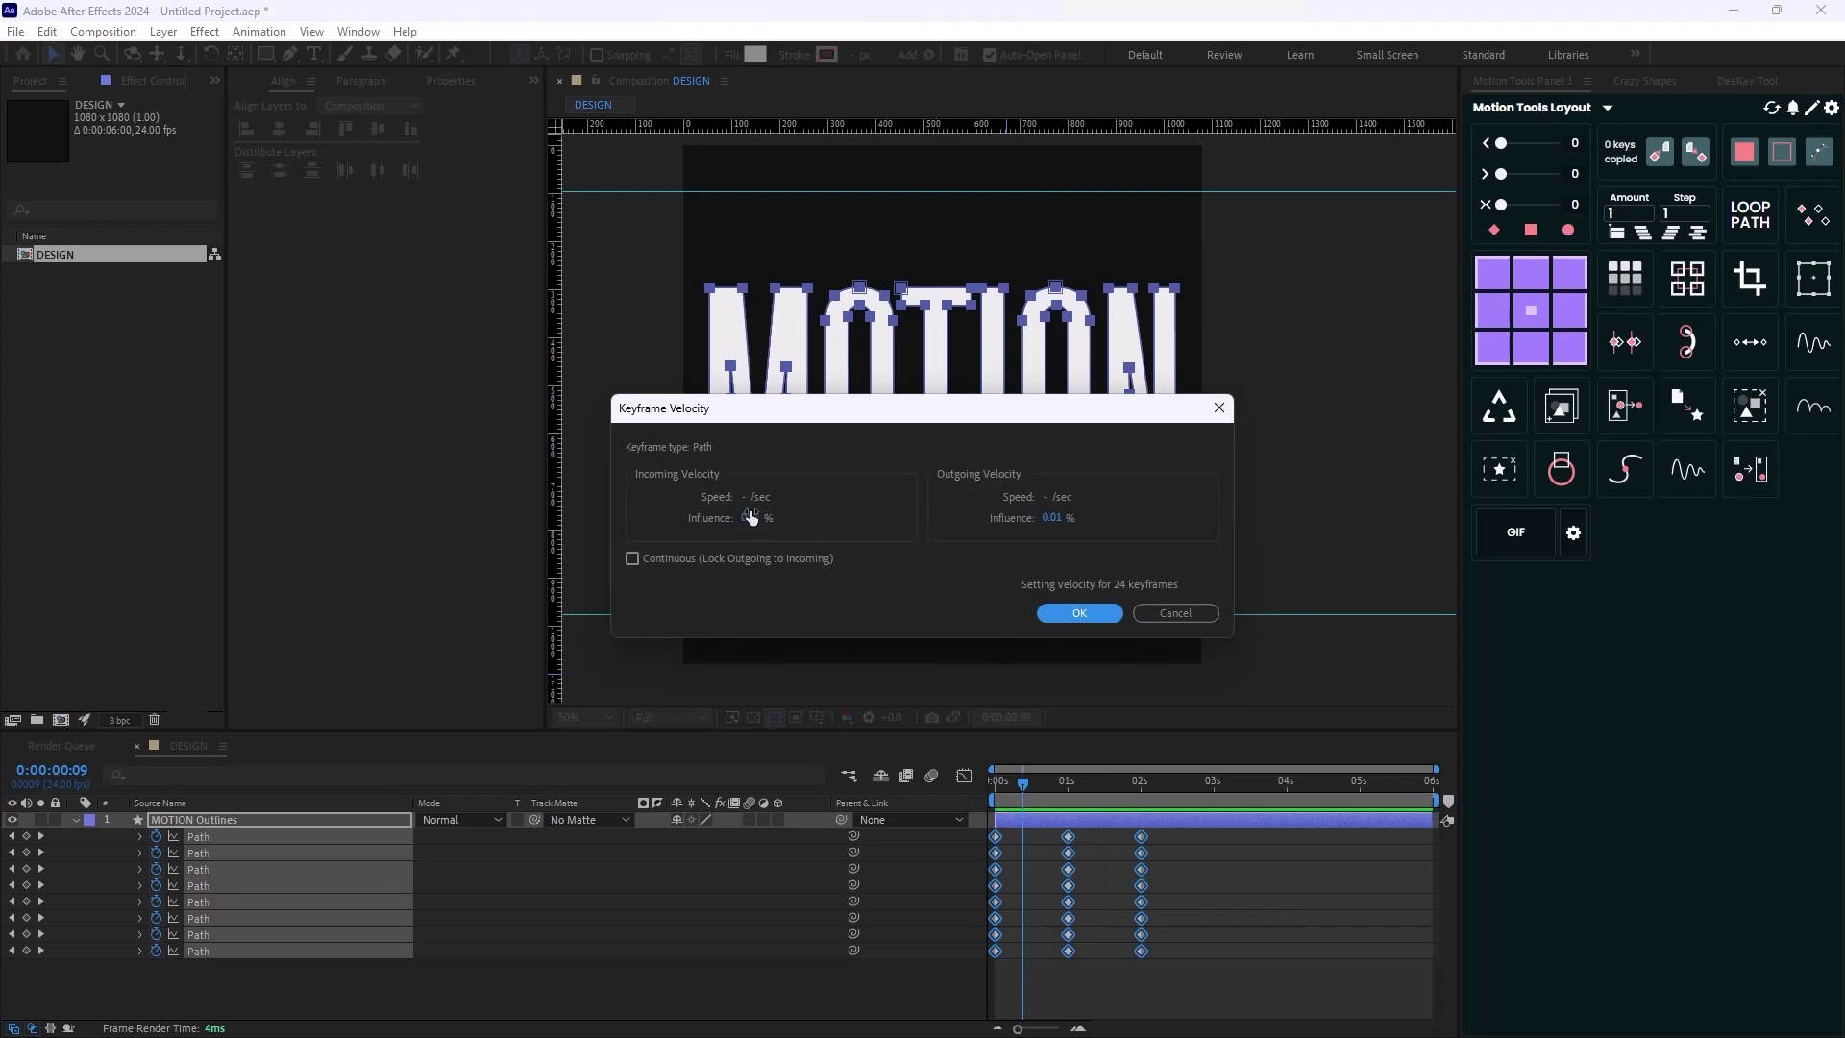
{"action": "left_click", "coordinate": [745, 519]}
{"action": "type", "text": "85"}
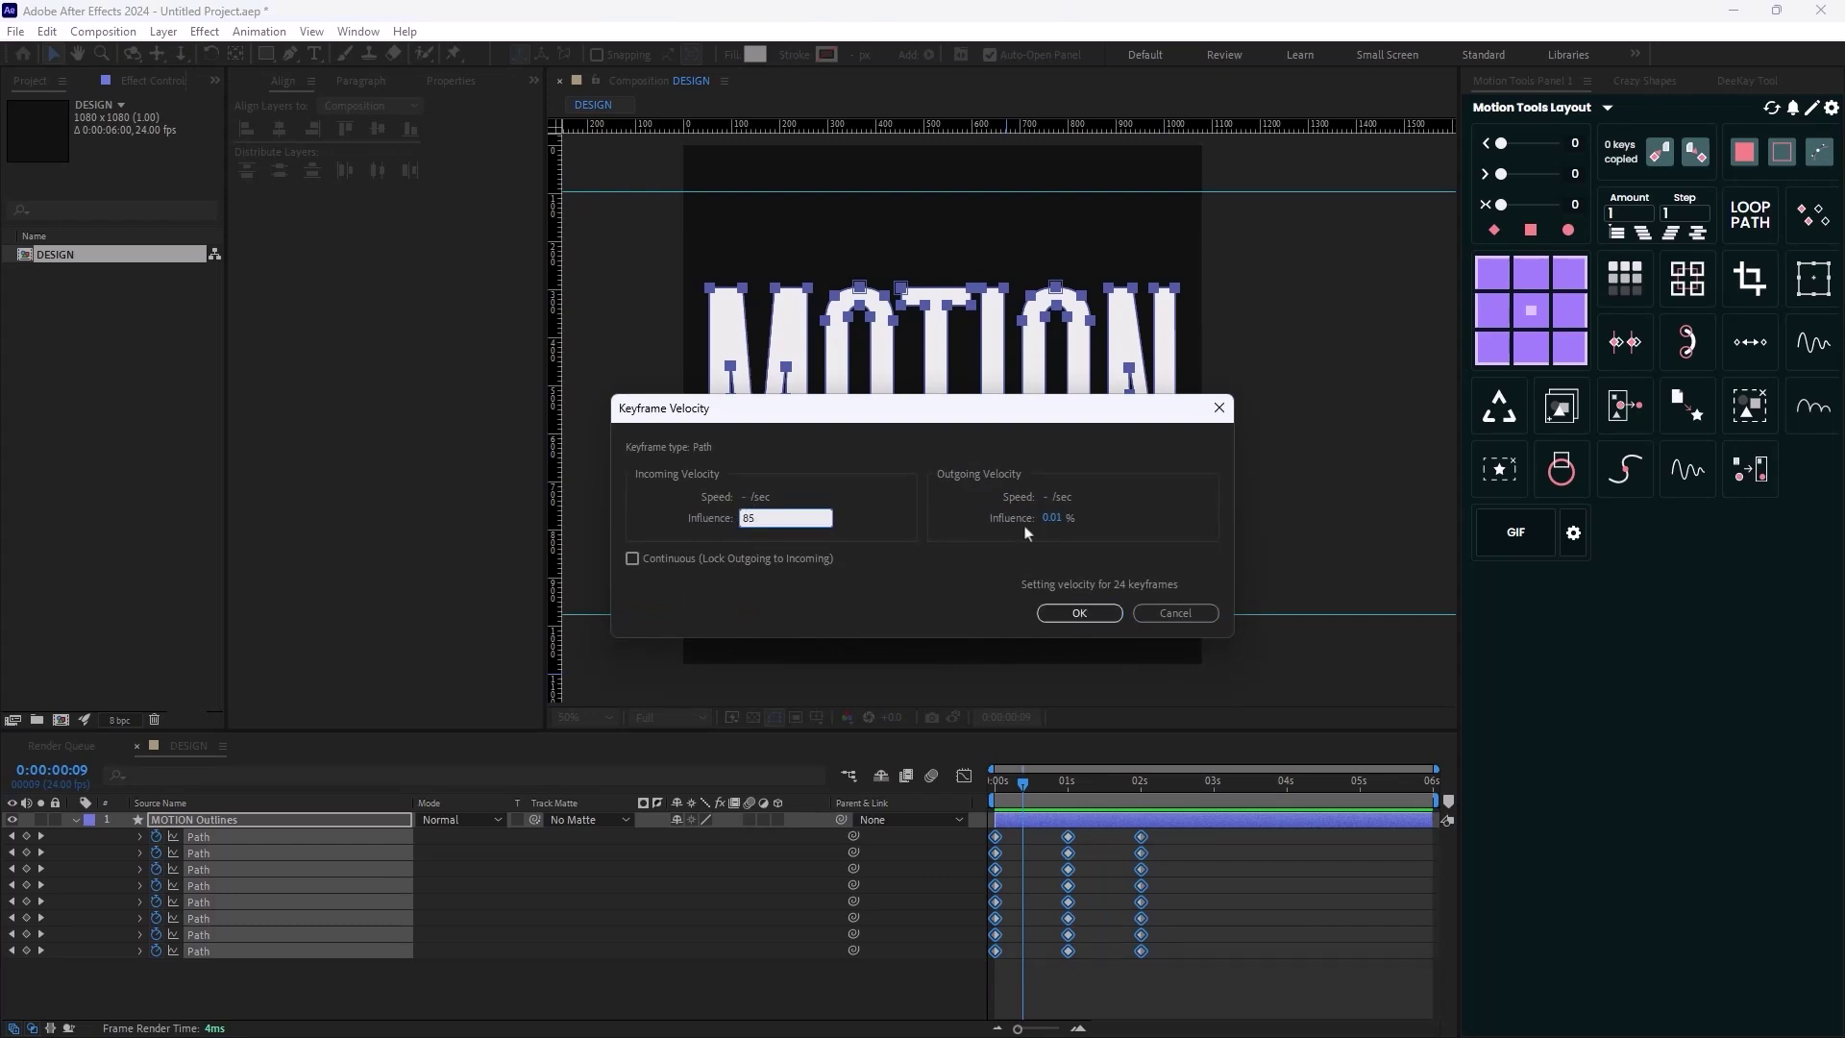
{"action": "left_click", "coordinate": [1049, 519]}
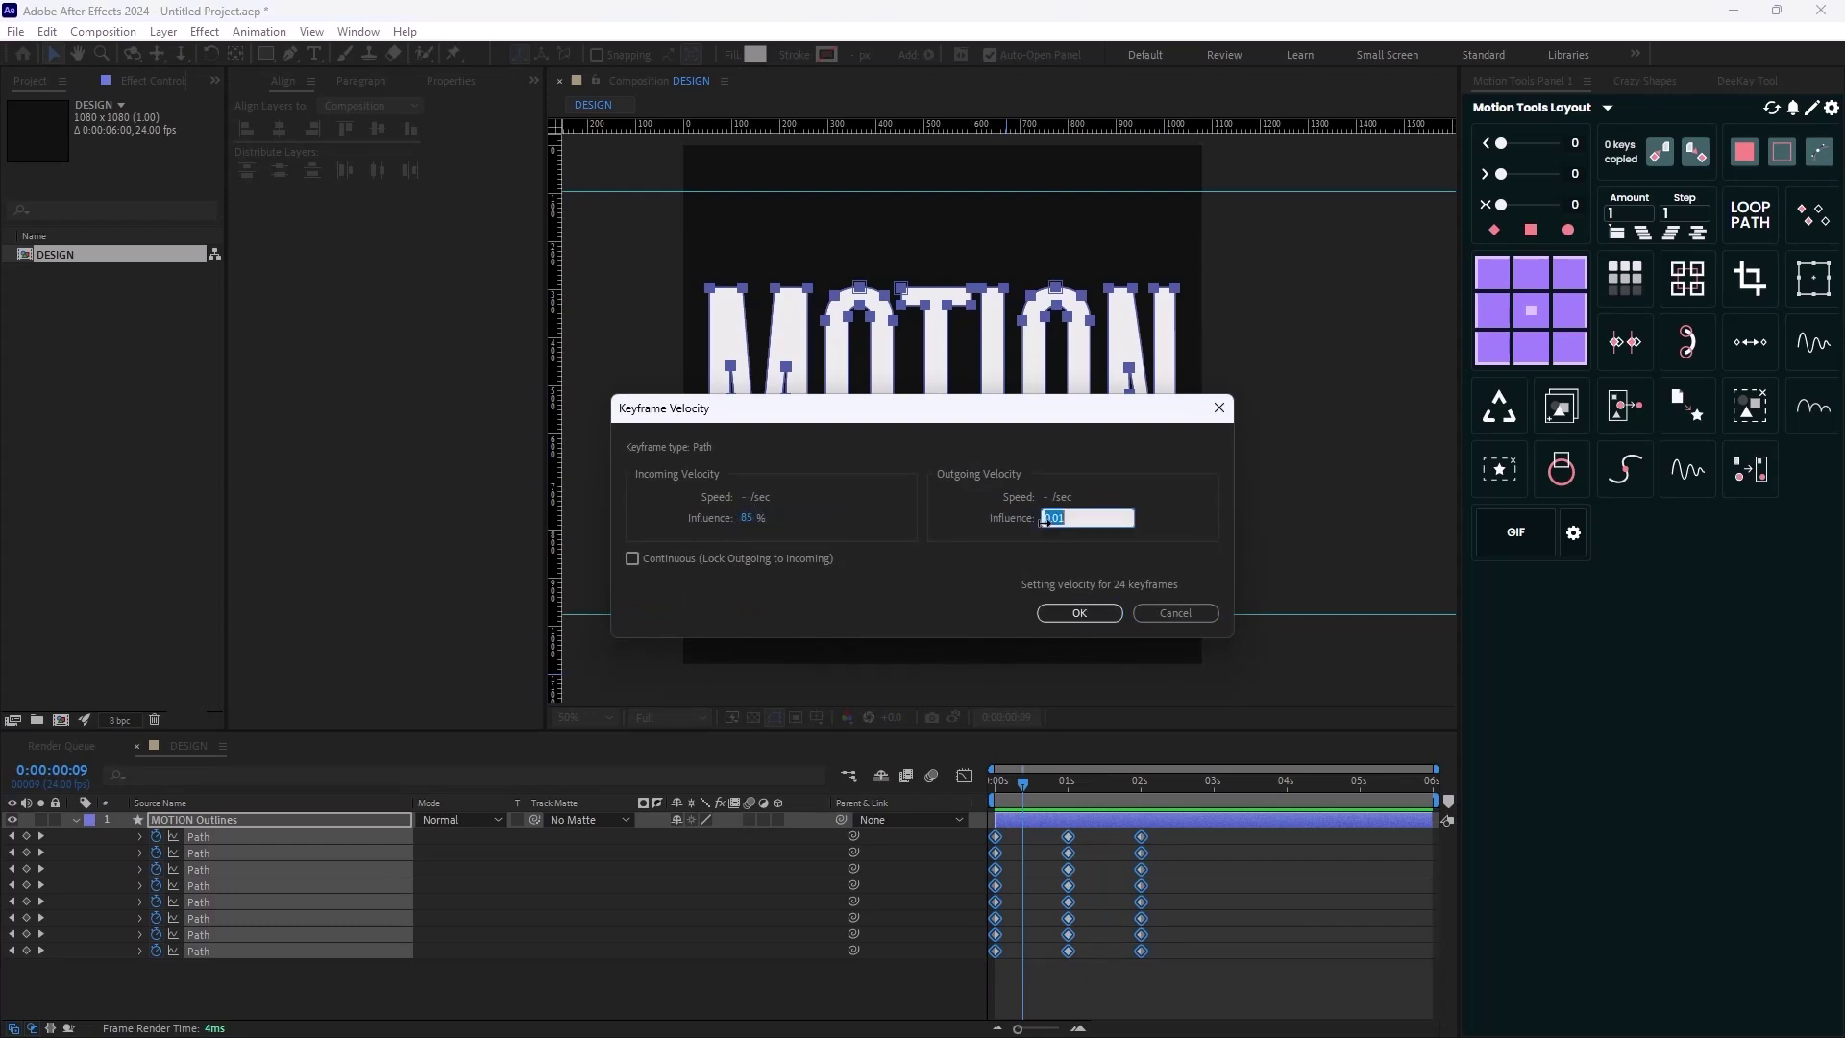
{"action": "type", "text": "85"}
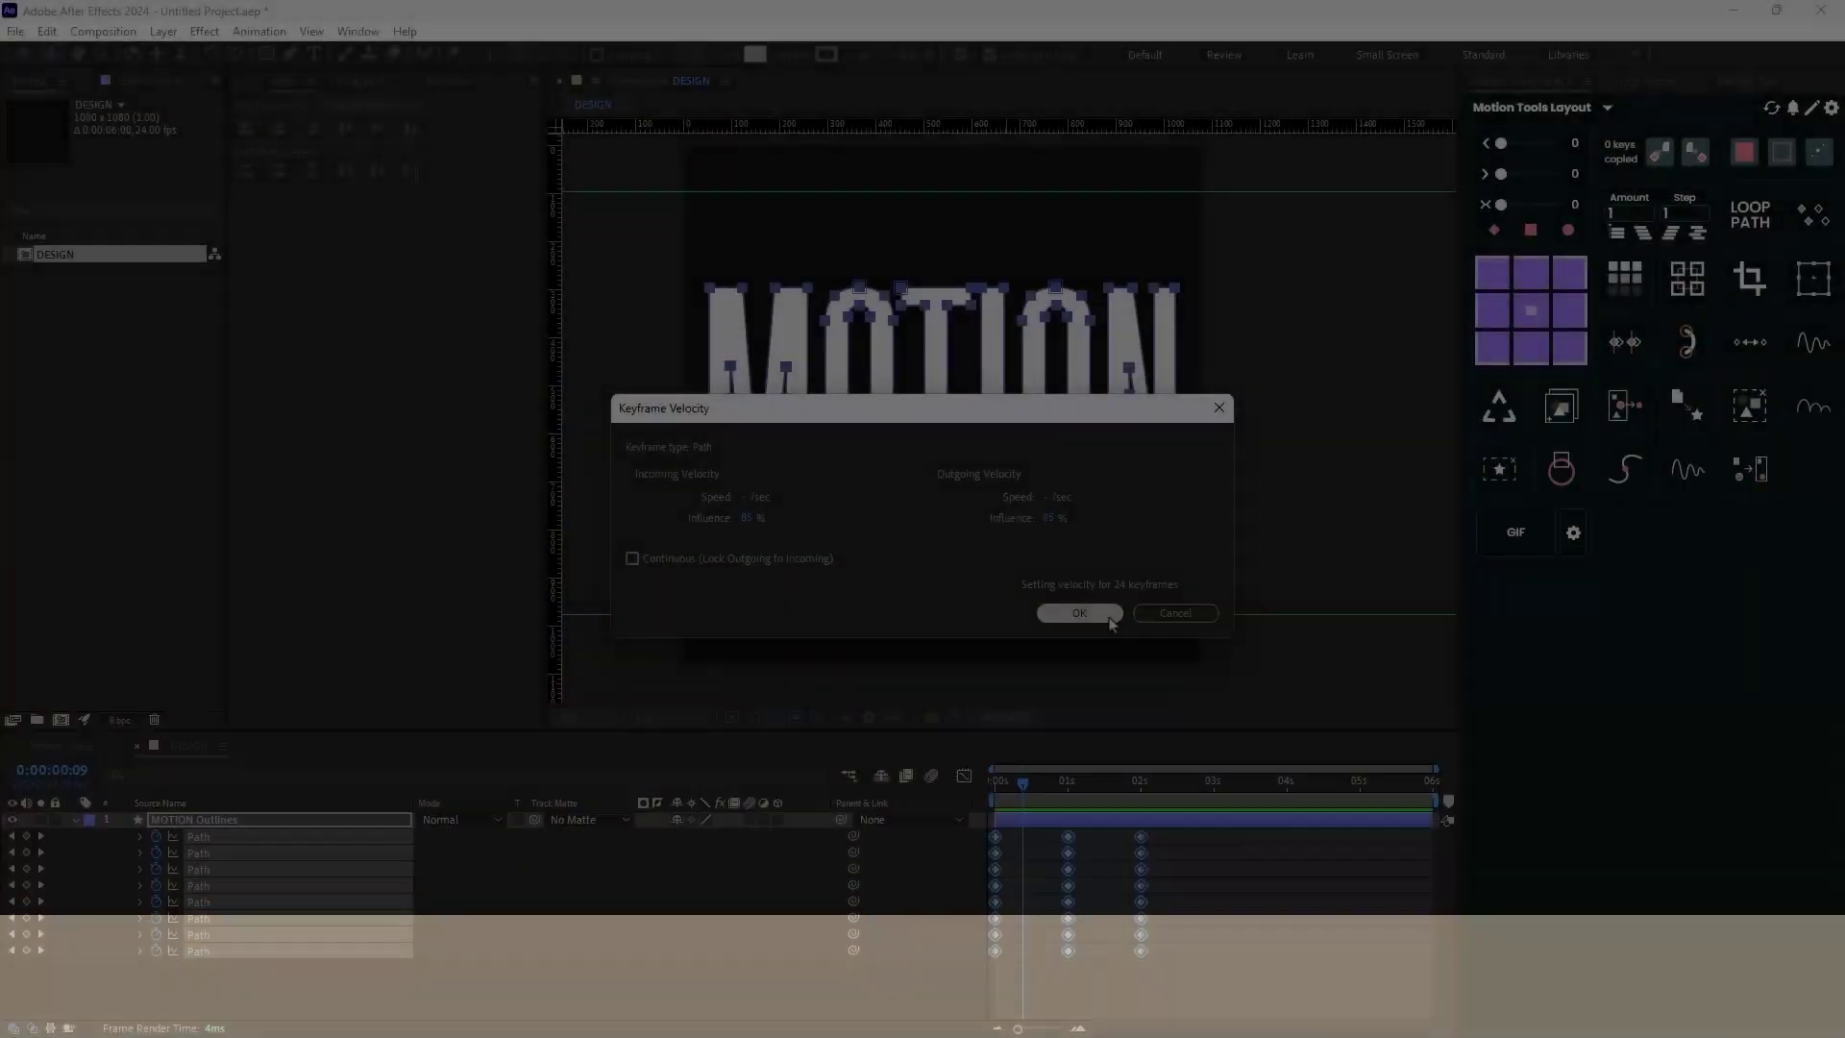
Preview the eased animation, return to 0 s and collapse the MOTION Outlines layer's properties
{"action": "key", "text": "space"}
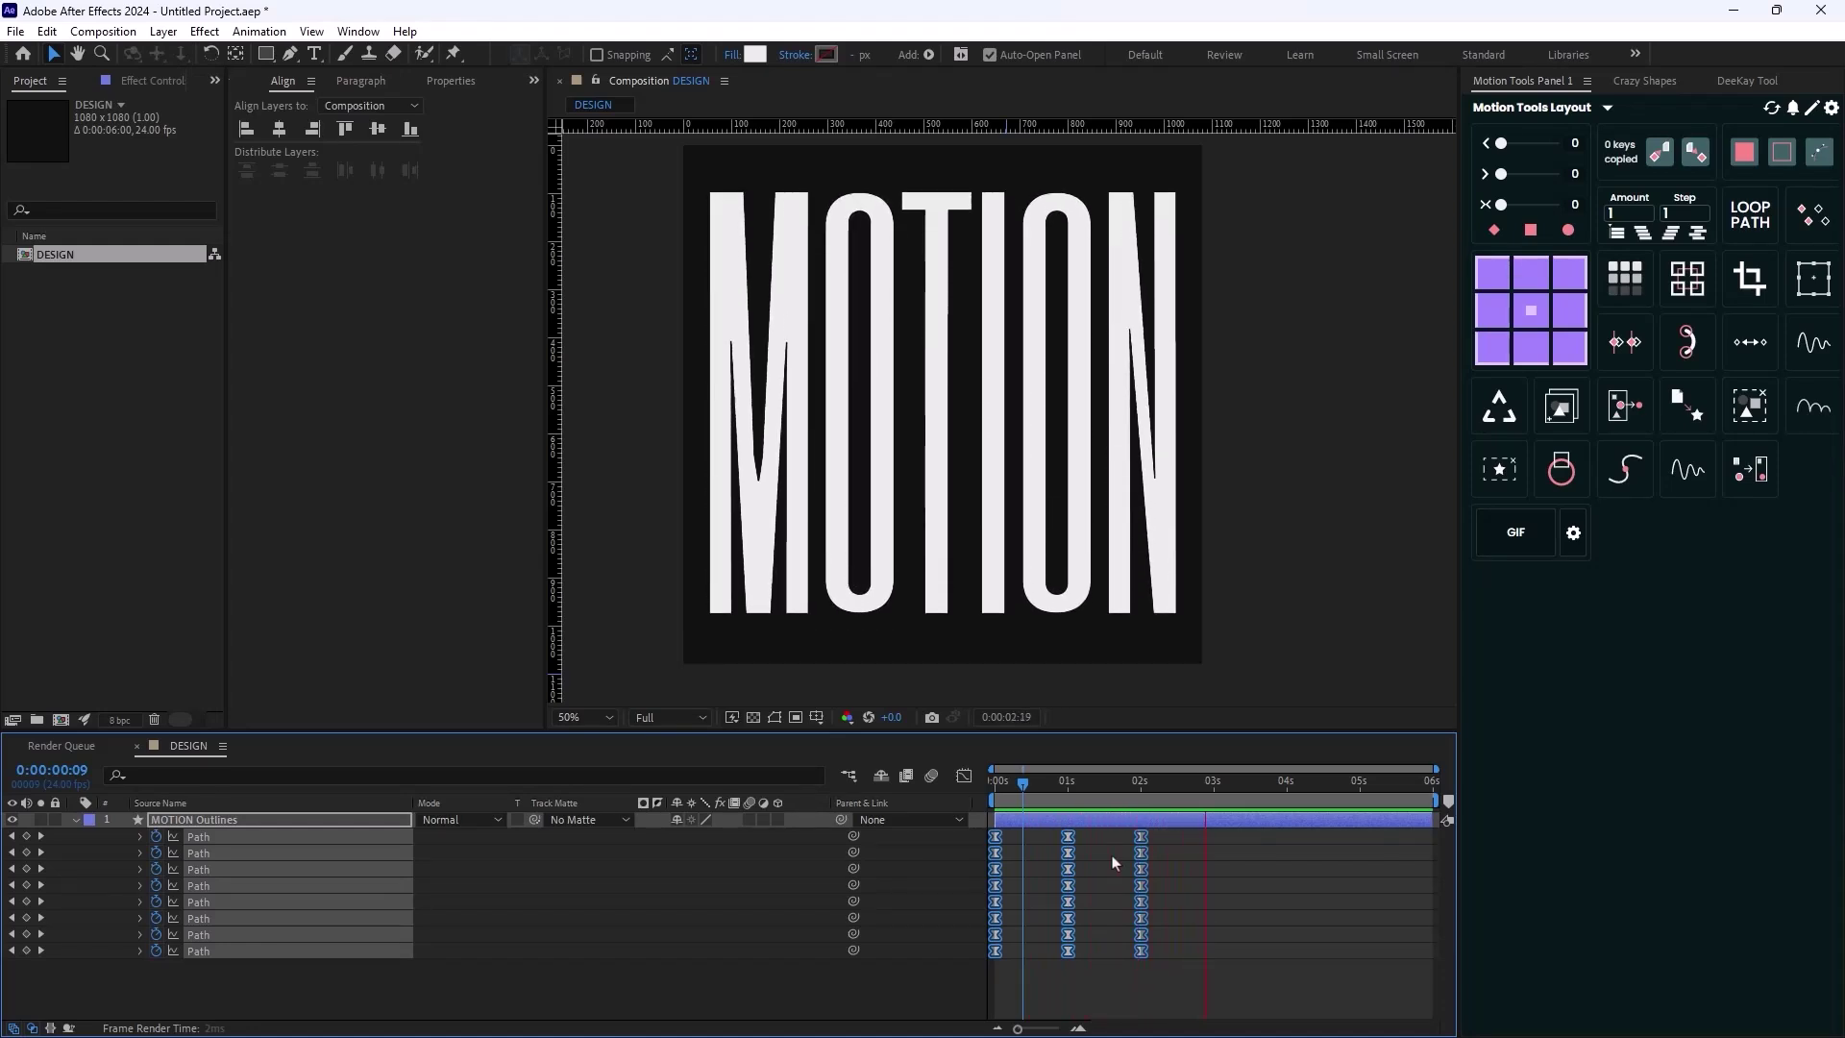
{"action": "left_click", "coordinate": [1305, 781]}
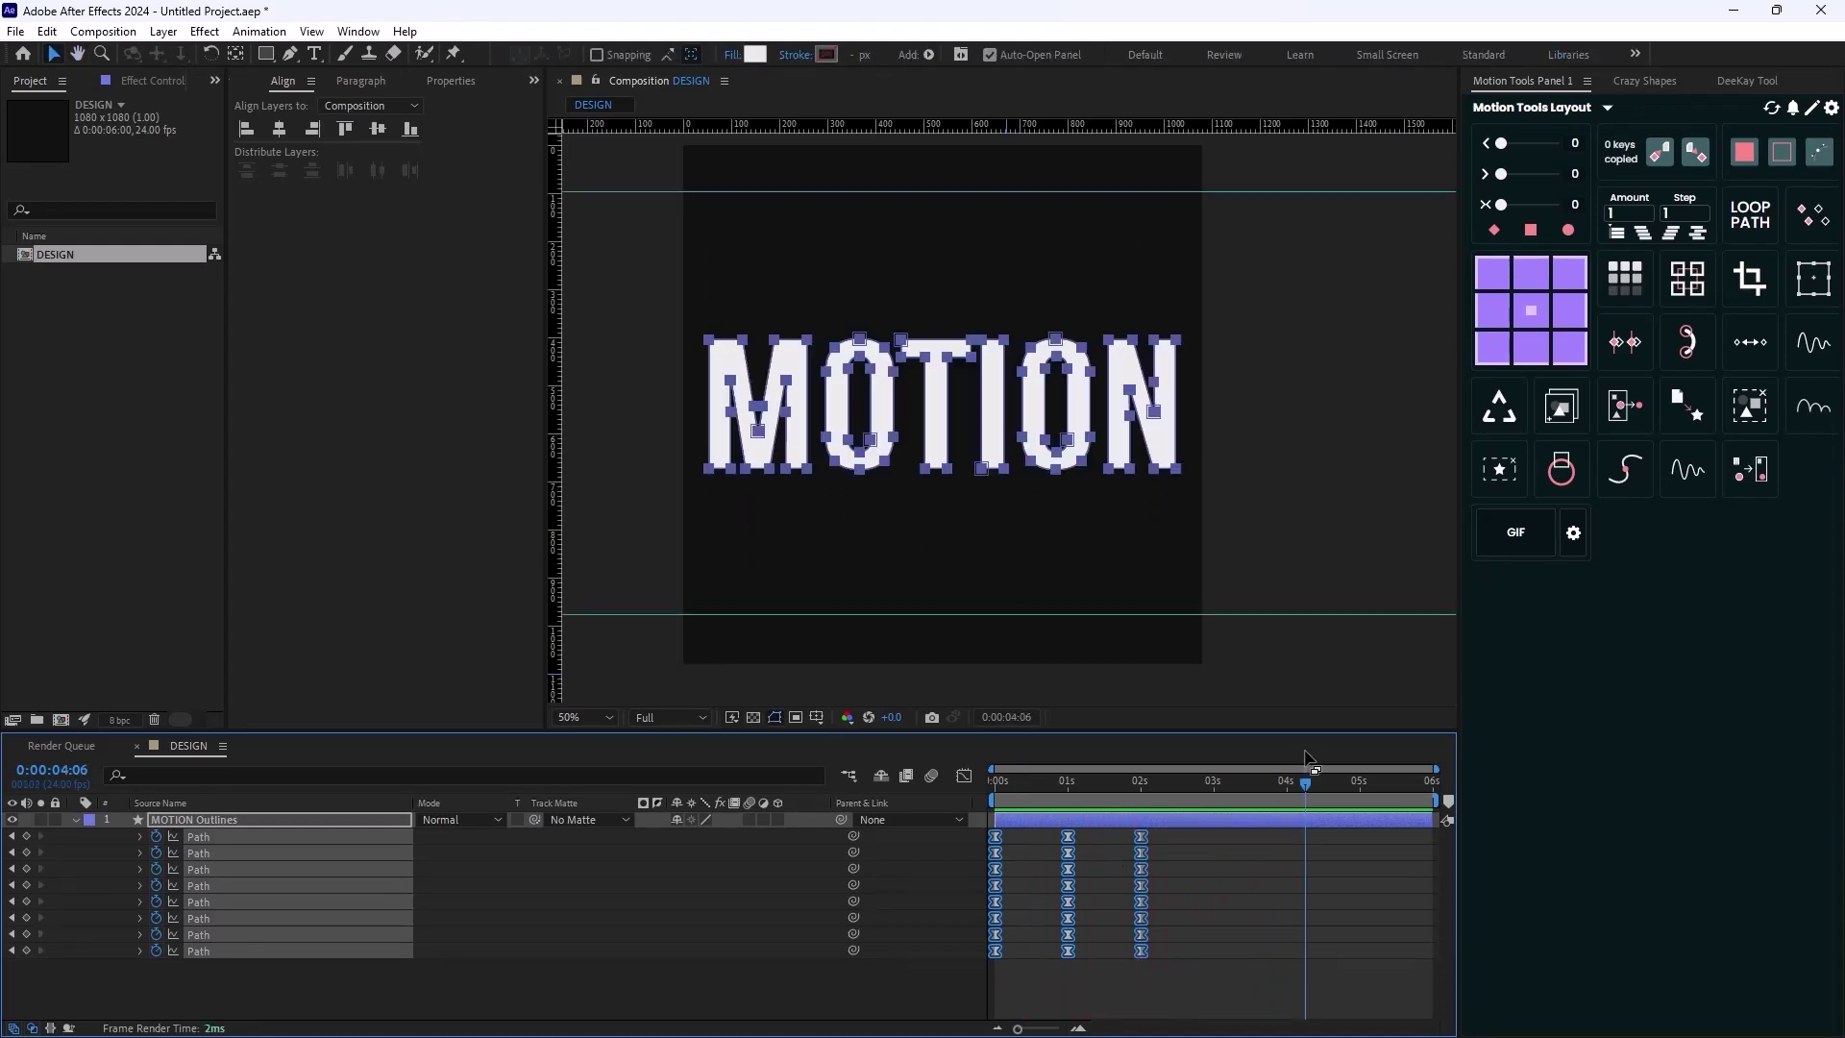
{"action": "left_click_drag", "start_coordinate": [1315, 783], "coordinate": [974, 799]}
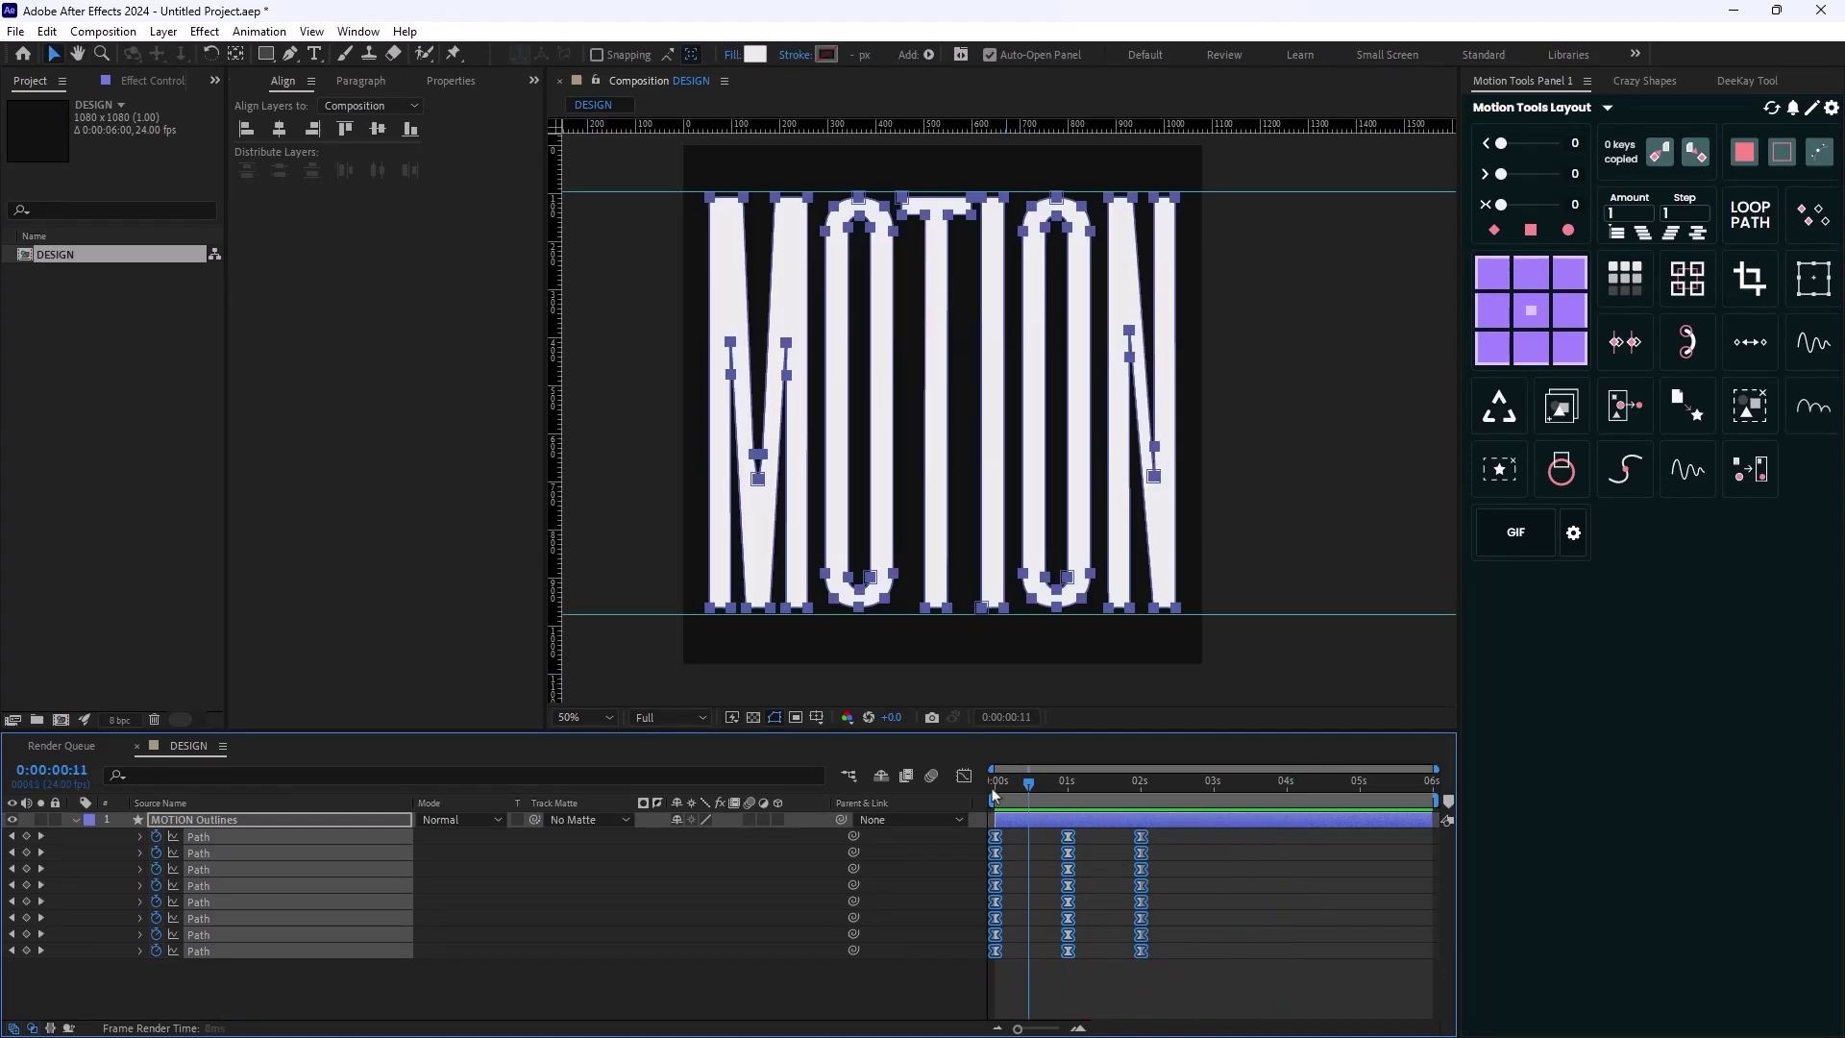
{"action": "left_click", "coordinate": [74, 819]}
Create a 1080 x 1080 px, 24 fps, 6-second composition named FX and place the DESIGN composition in it
{"action": "left_click", "coordinate": [85, 470]}
{"action": "right_click", "coordinate": [89, 405]}
{"action": "left_click", "coordinate": [121, 410]}
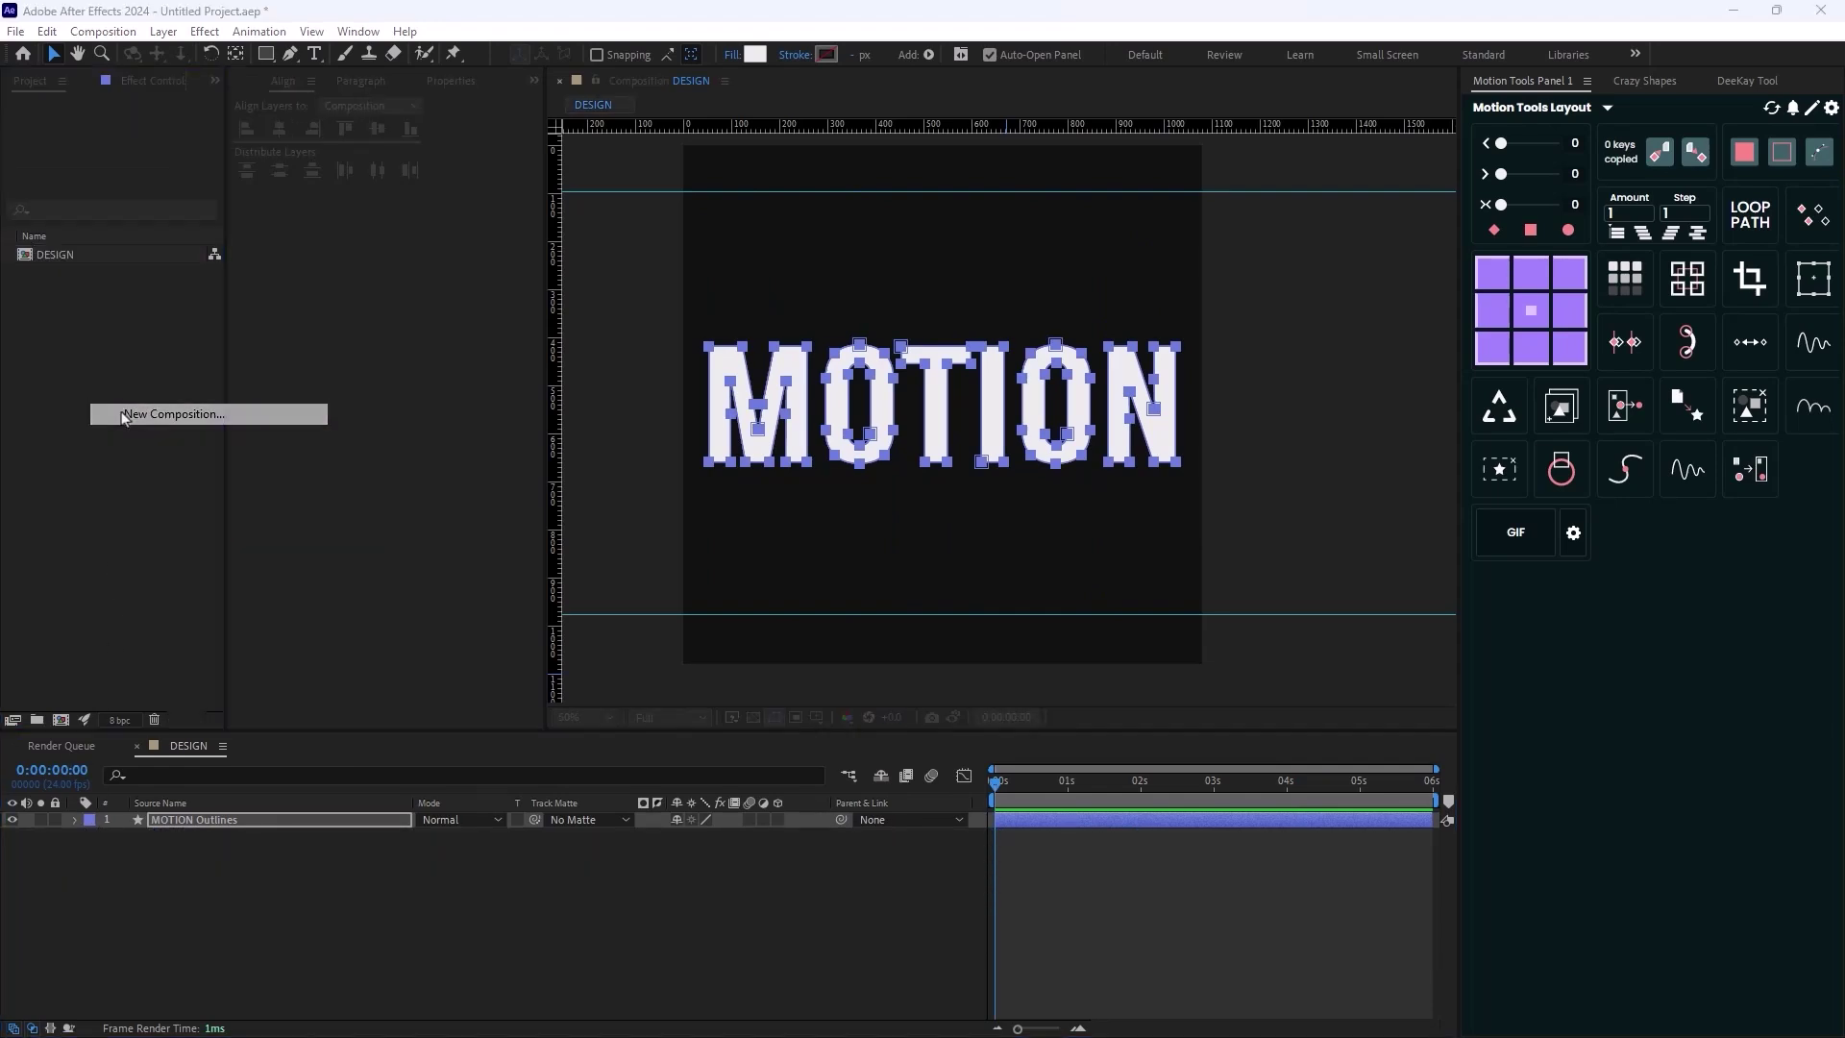
{"action": "type", "text": "FX"}
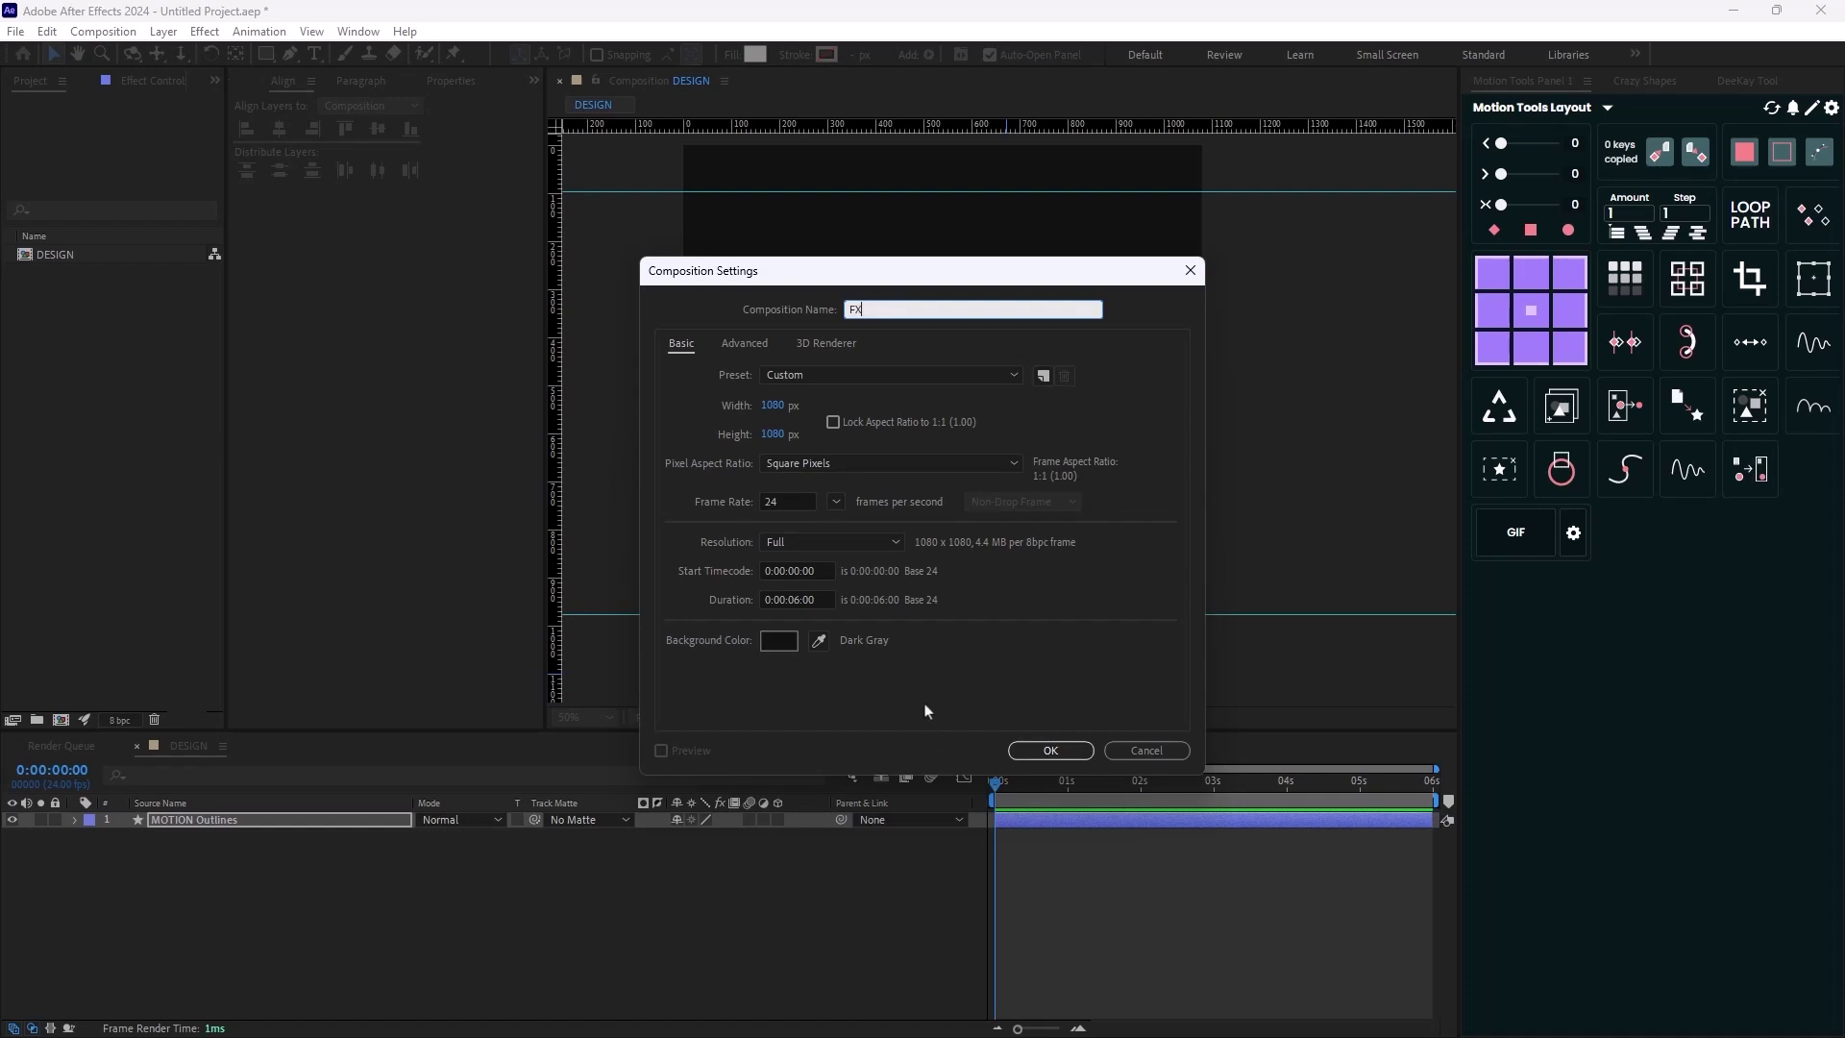
{"action": "left_click", "coordinate": [1038, 749]}
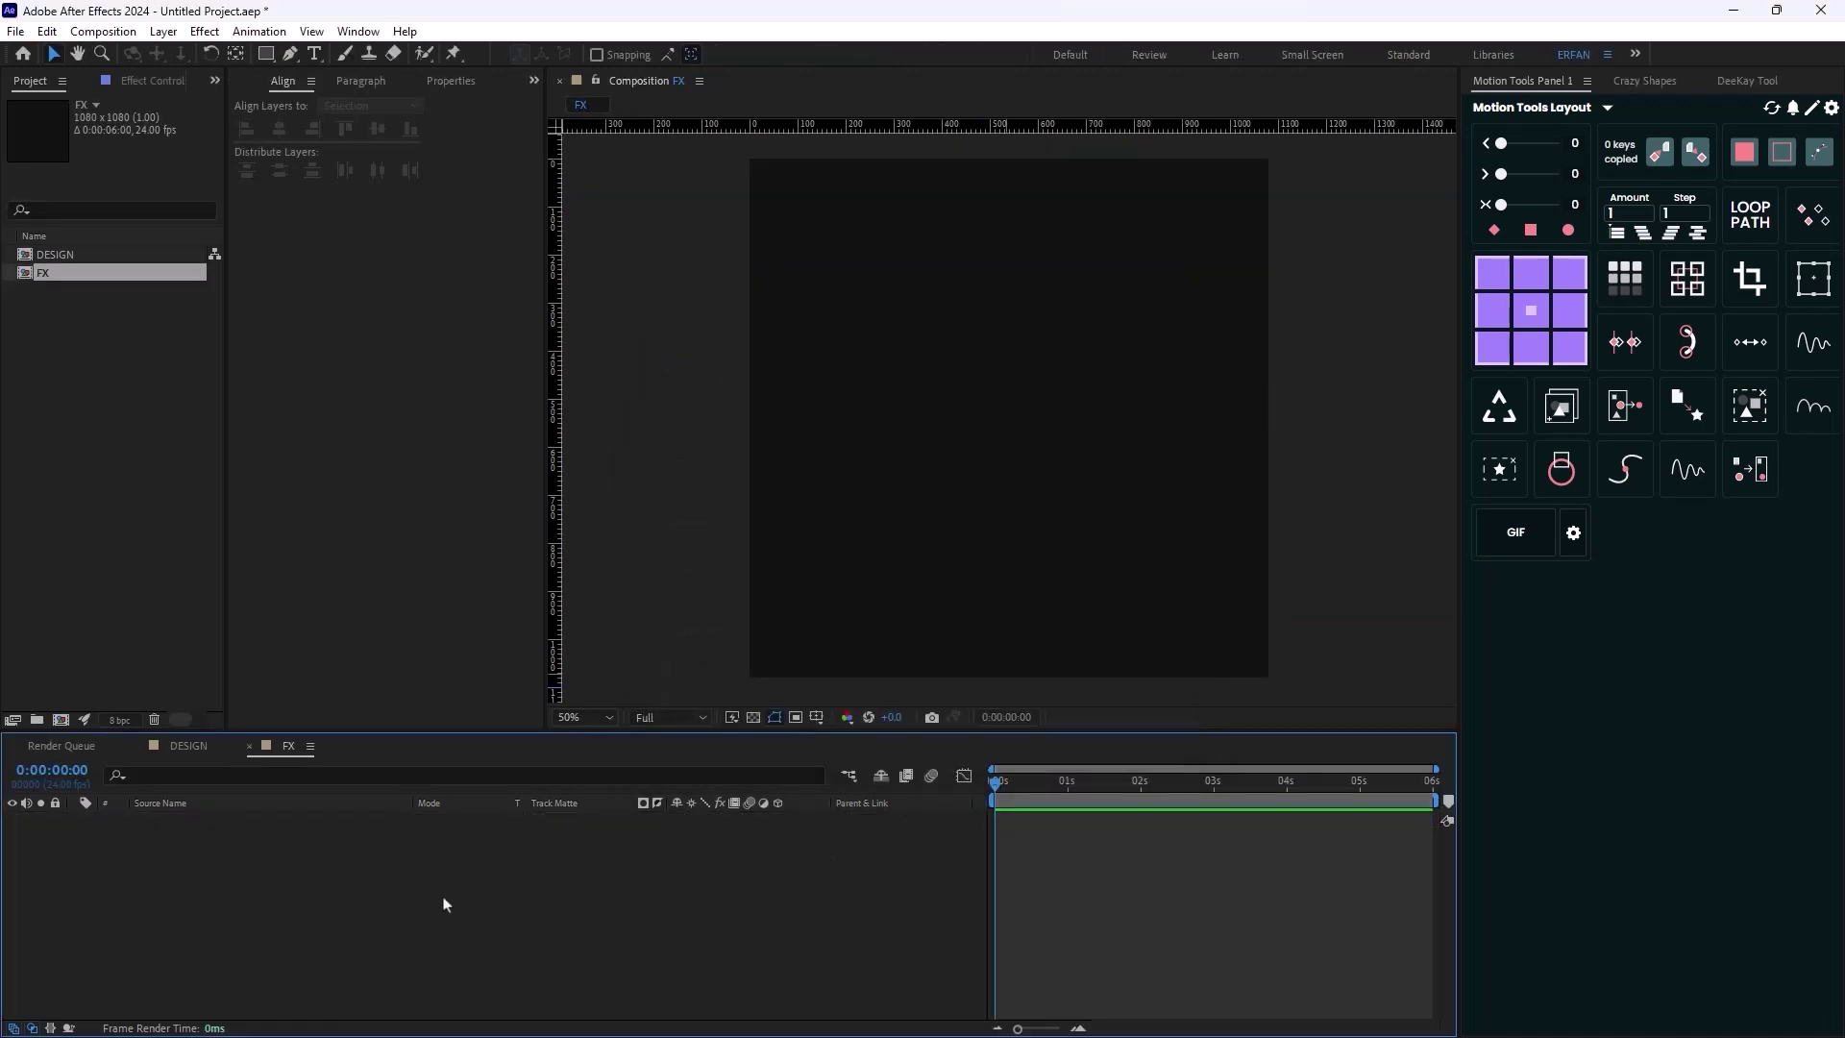
{"action": "left_click_drag", "start_coordinate": [56, 253], "coordinate": [1009, 442]}
{"action": "left_click", "coordinate": [630, 871]}
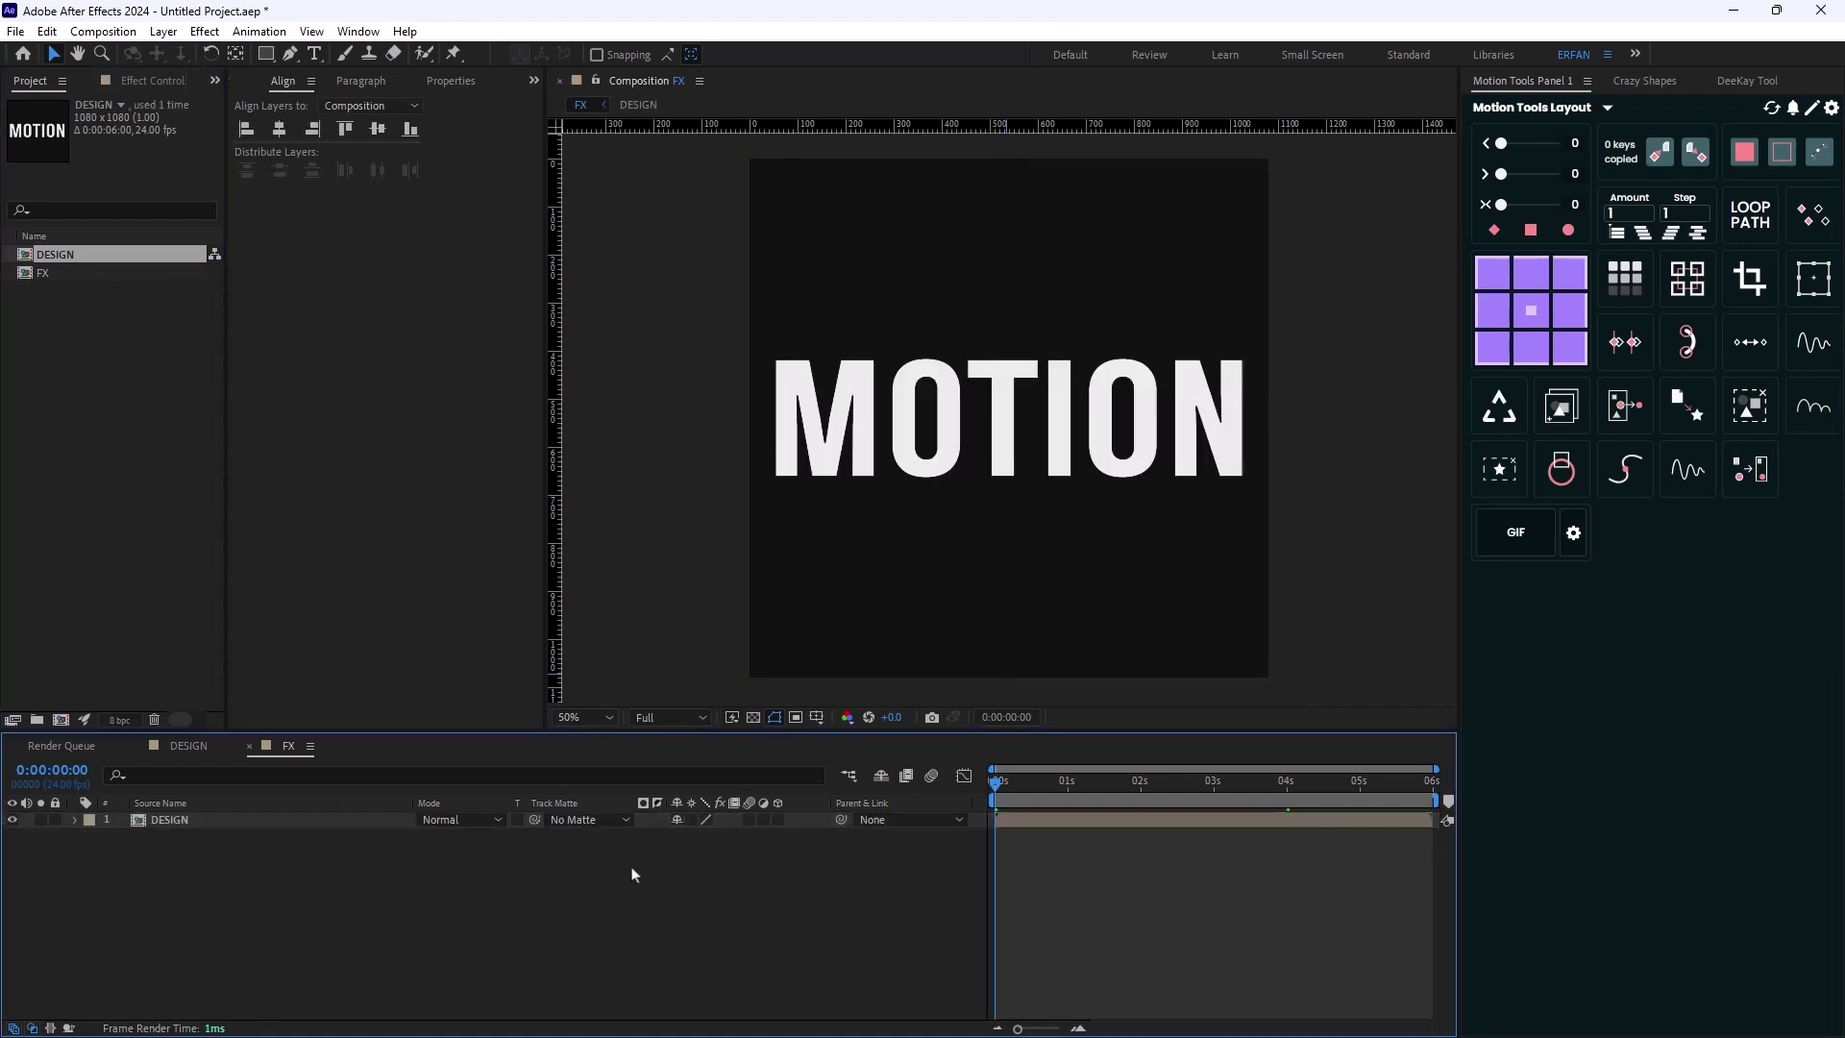
Add a black 1080 x 1080 px solid named DISPLACEMENT MAP above the DESIGN layer
{"action": "right_click", "coordinate": [366, 890]}
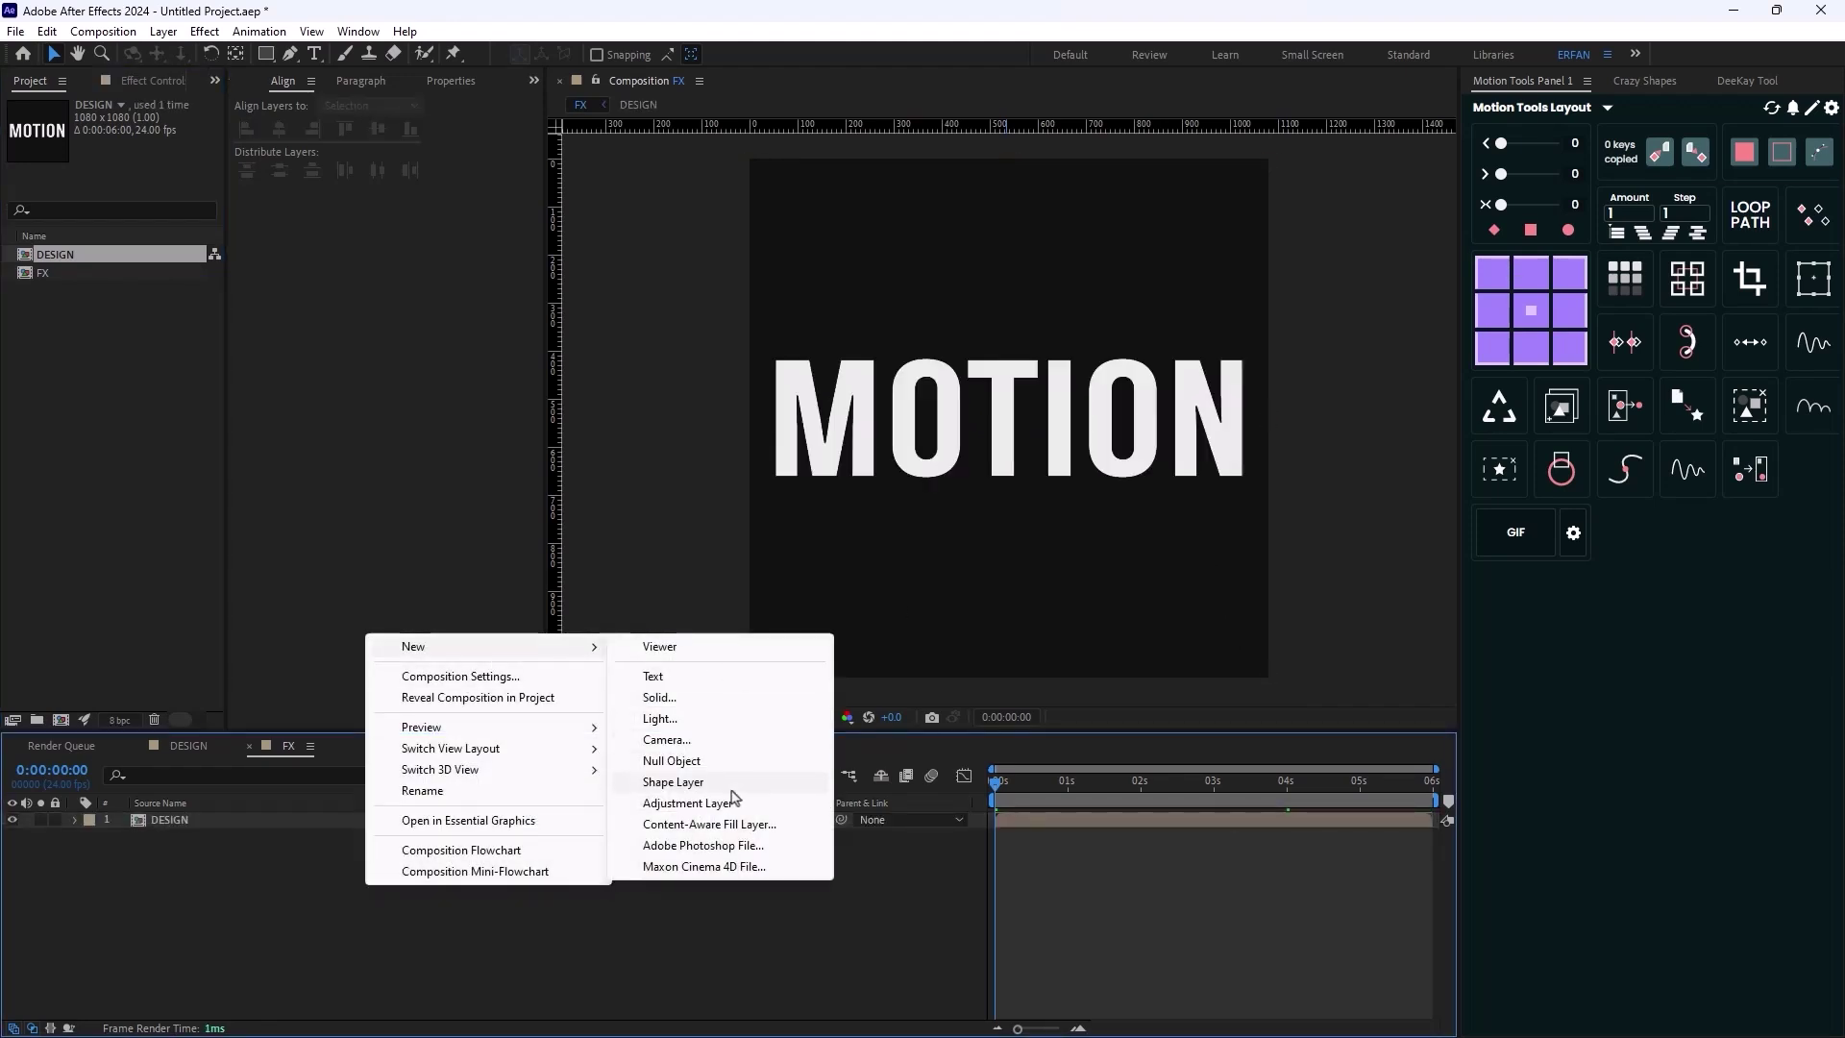
{"action": "left_click", "coordinate": [690, 699]}
{"action": "type", "text": "DISPLACEMENT MAP"}
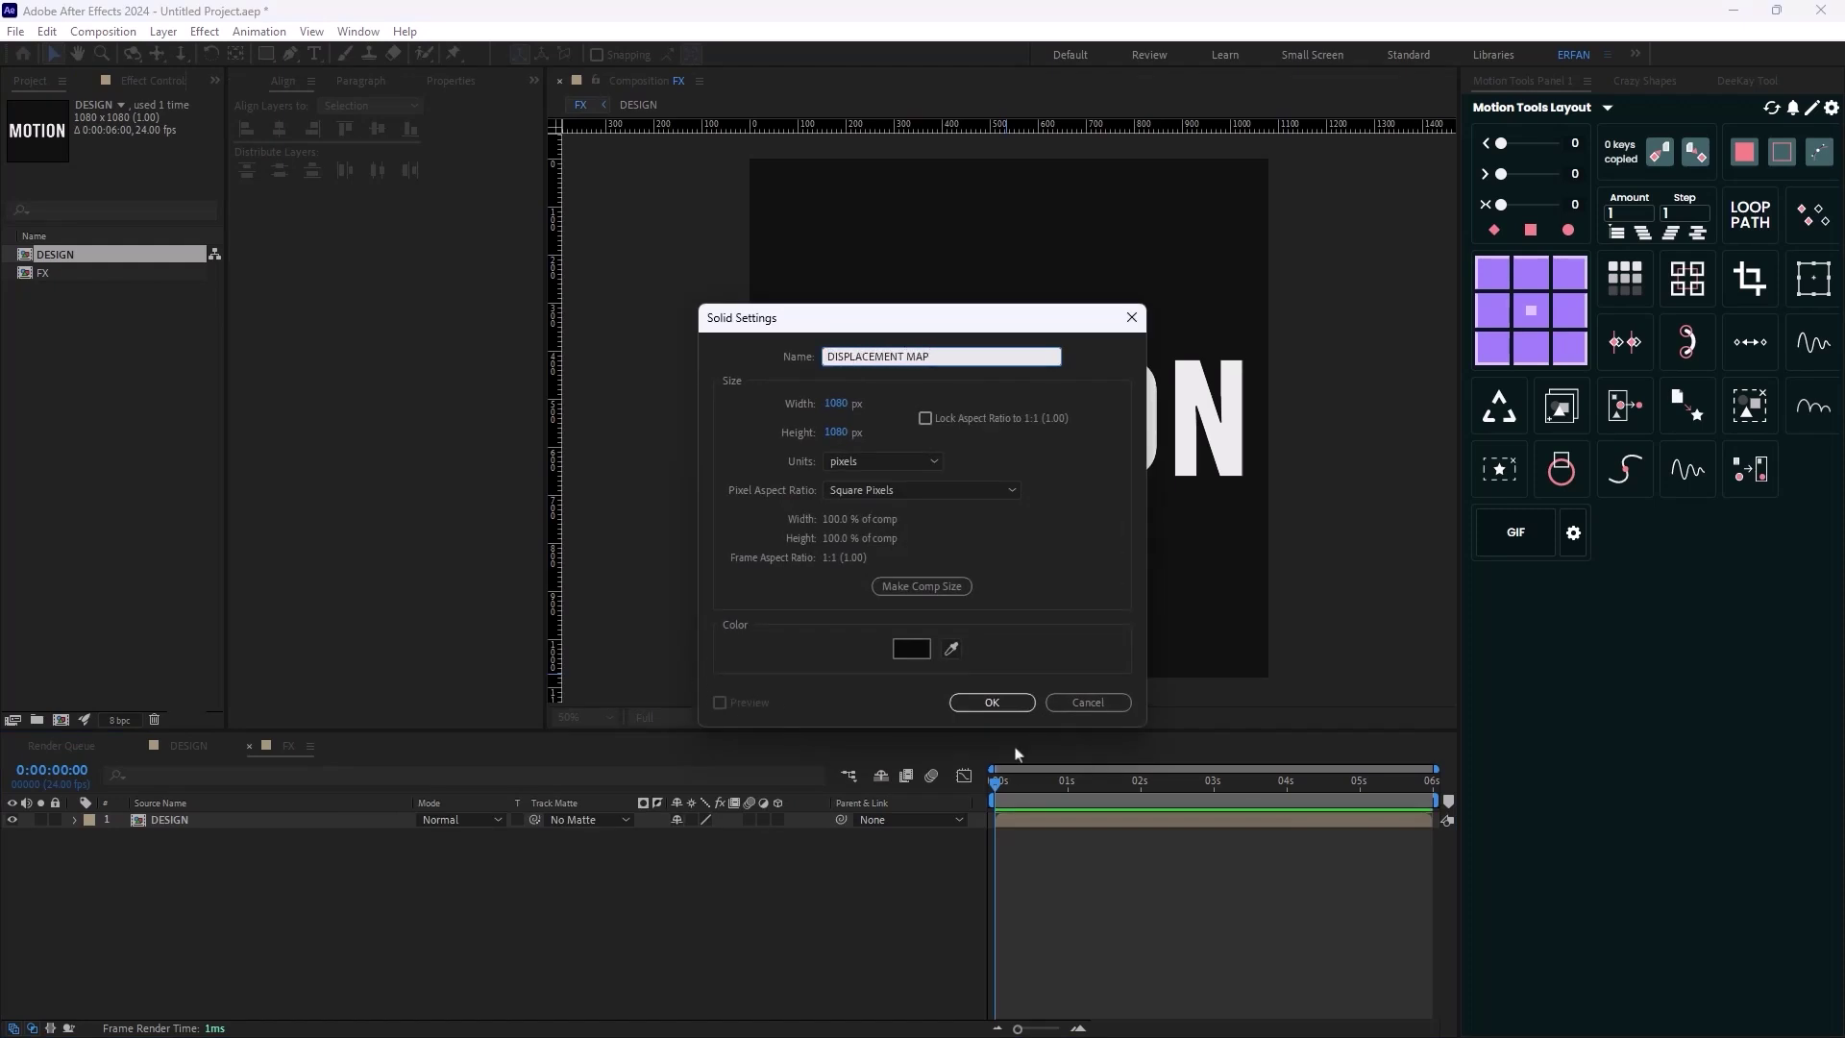
{"action": "left_click", "coordinate": [990, 702]}
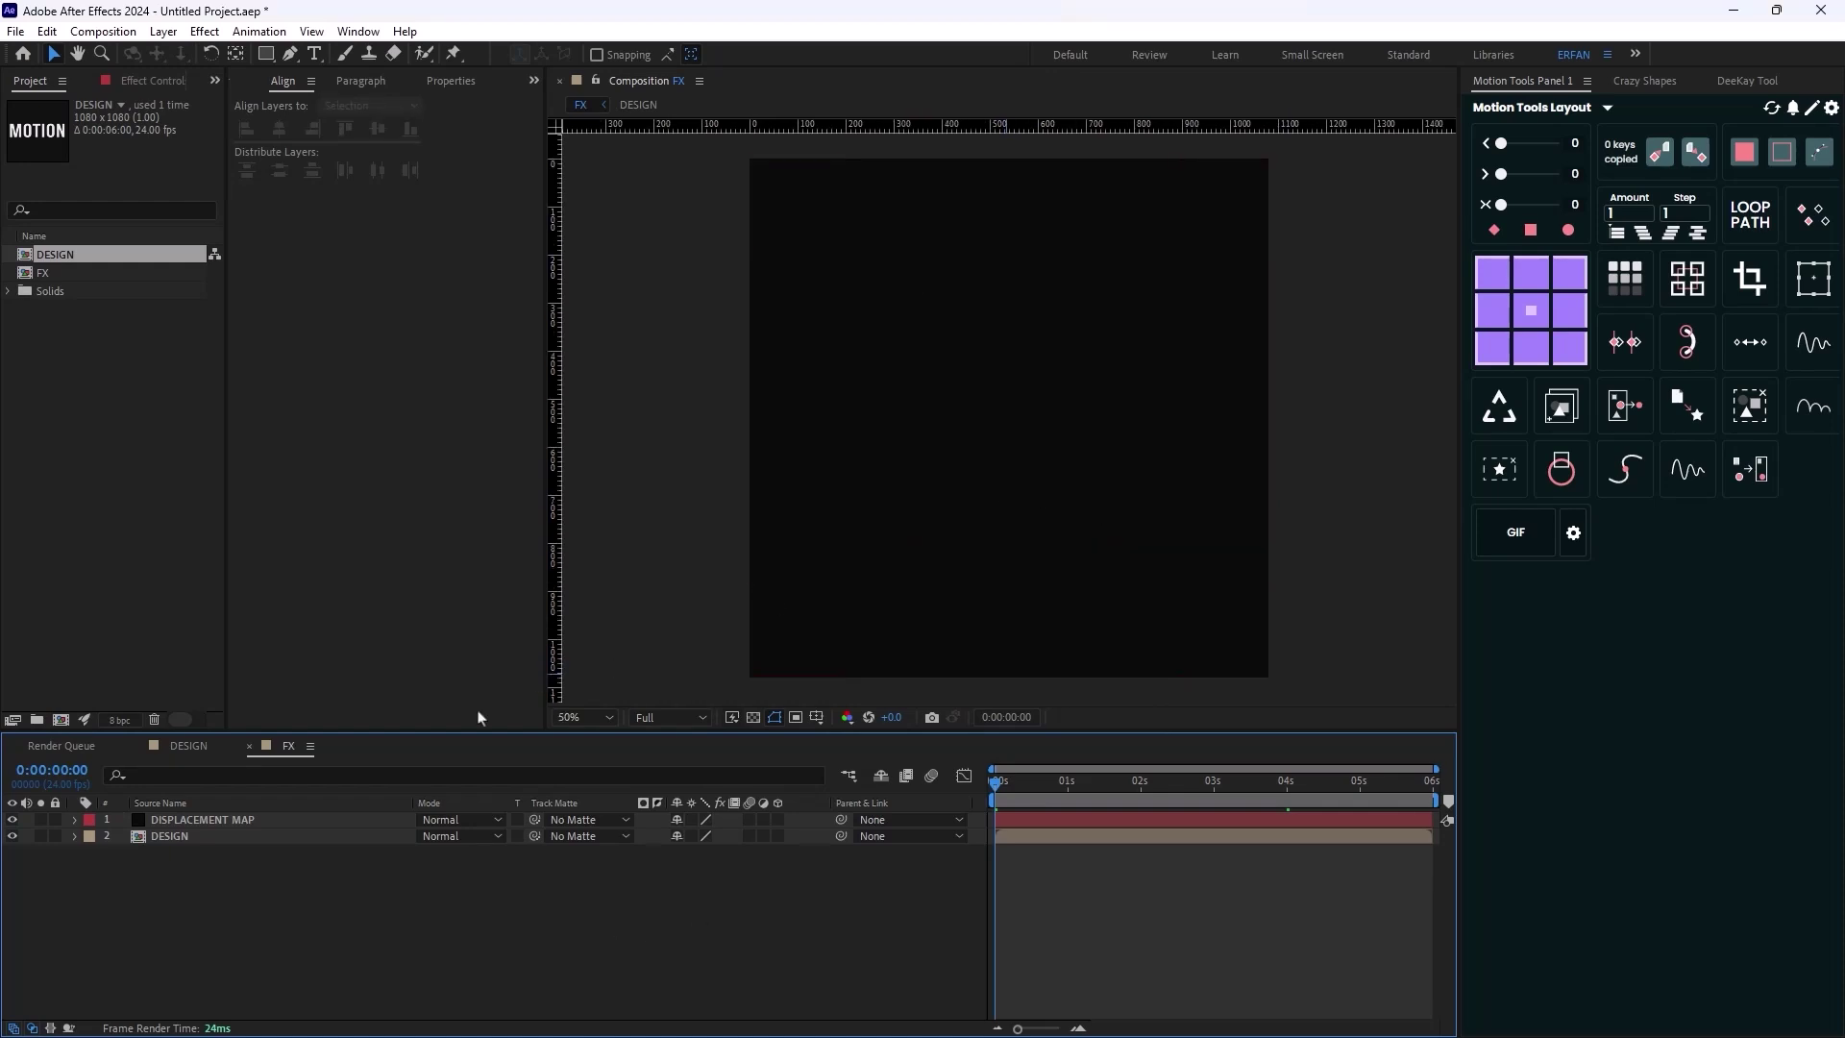
Apply the Gradient Ramp effect to the DISPLACEMENT MAP solid and show its effect controls
{"action": "left_click", "coordinate": [274, 821]}
{"action": "left_click", "coordinate": [165, 83]}
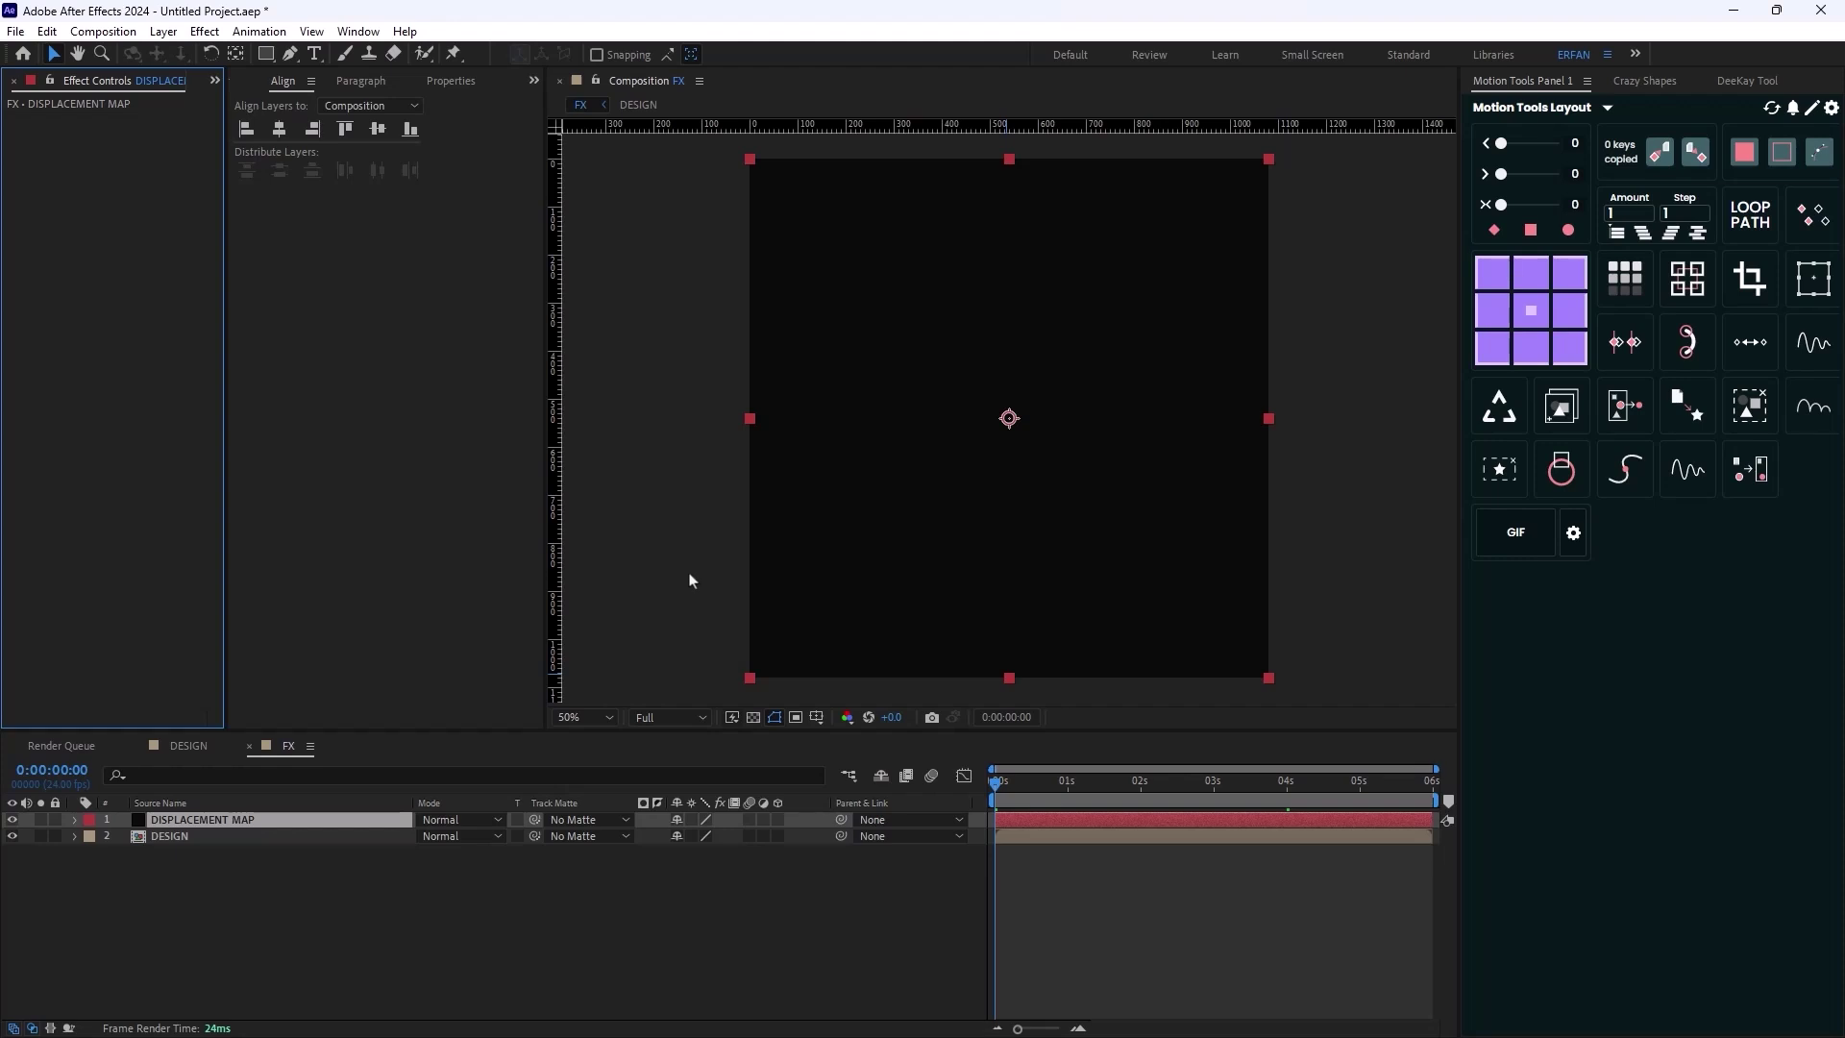
{"action": "key", "text": "ctrl+space"}
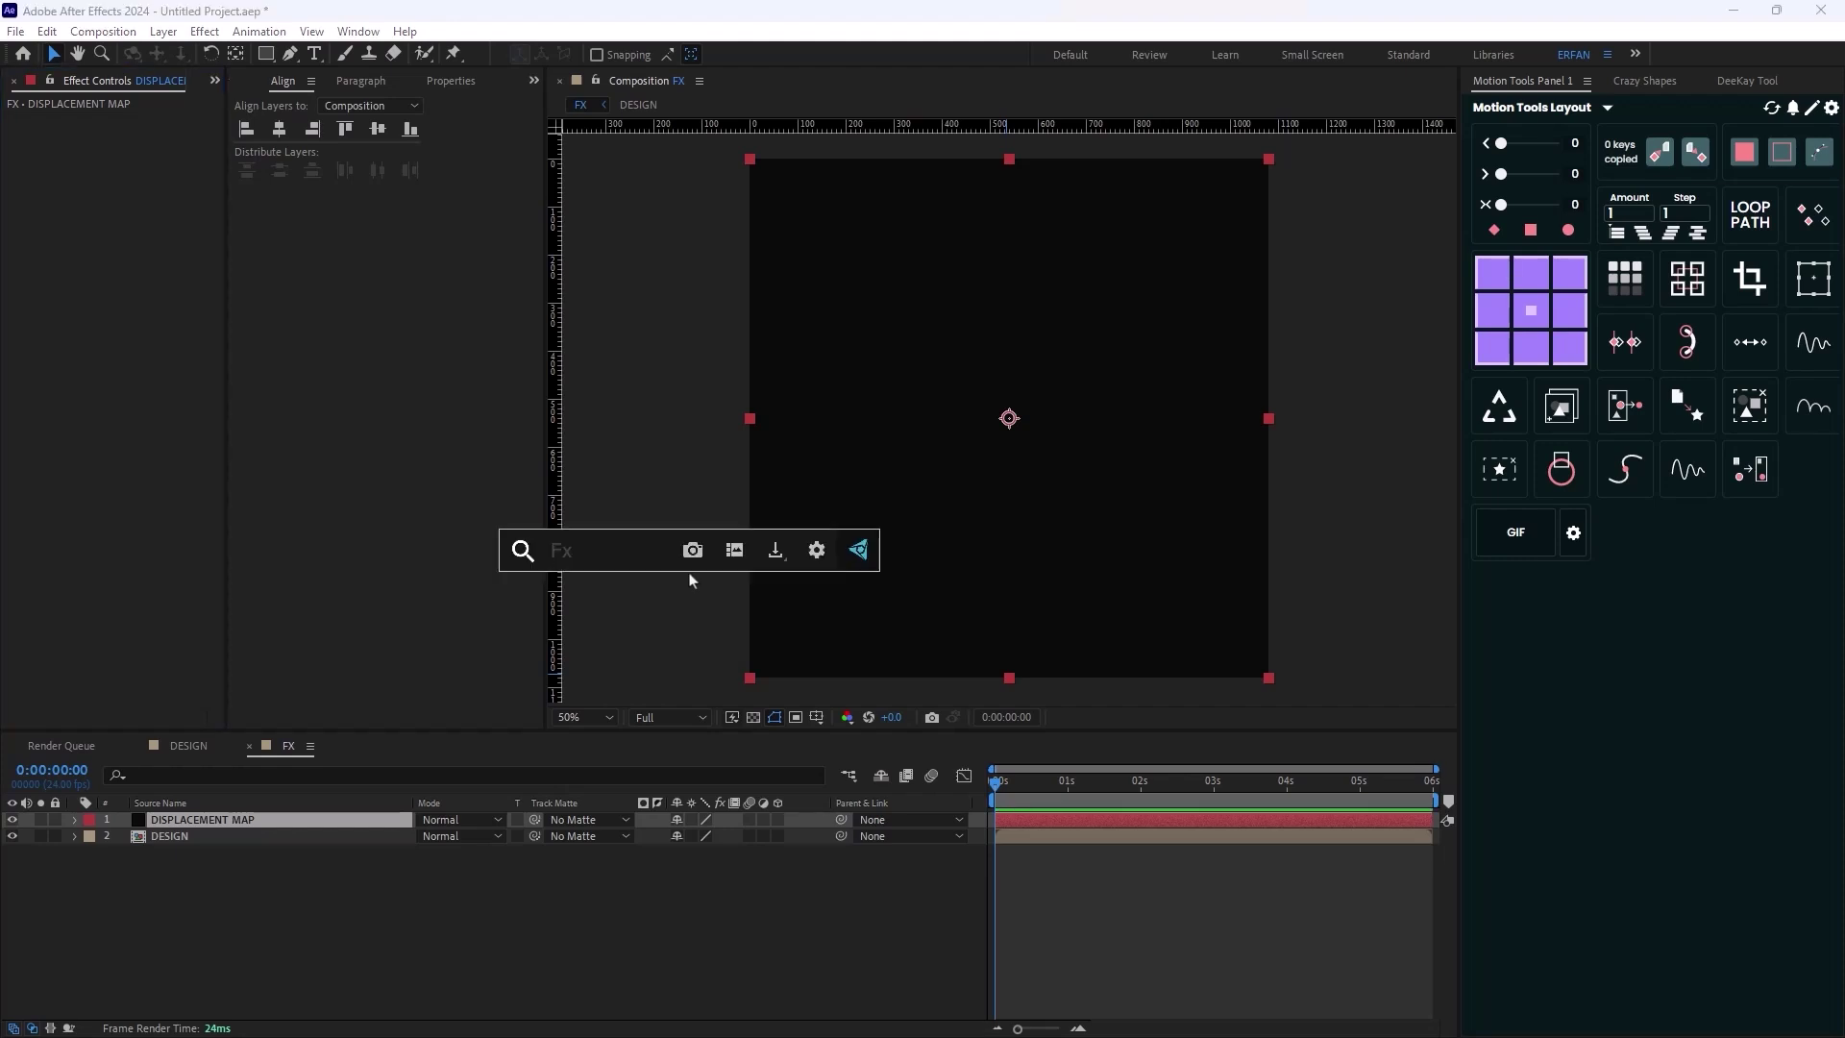
{"action": "type", "text": "grad"}
{"action": "key", "text": "Down"}
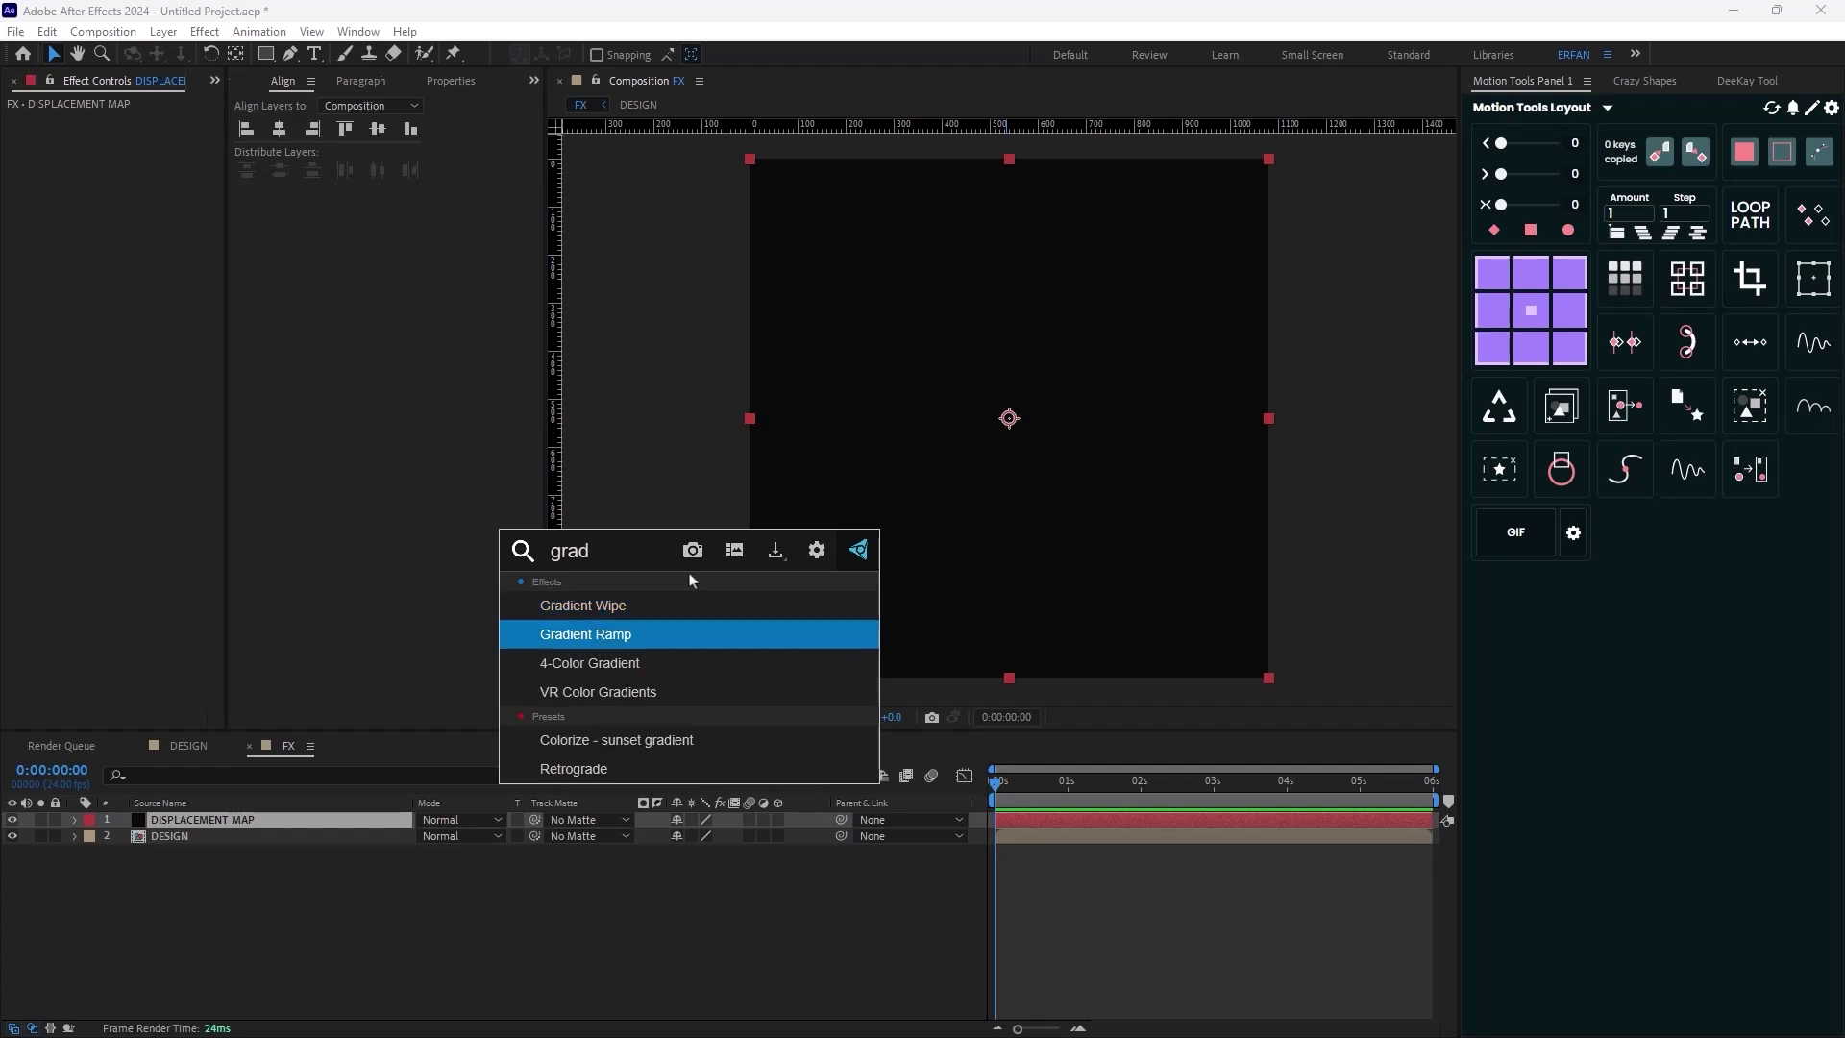
{"action": "key", "text": "Return"}
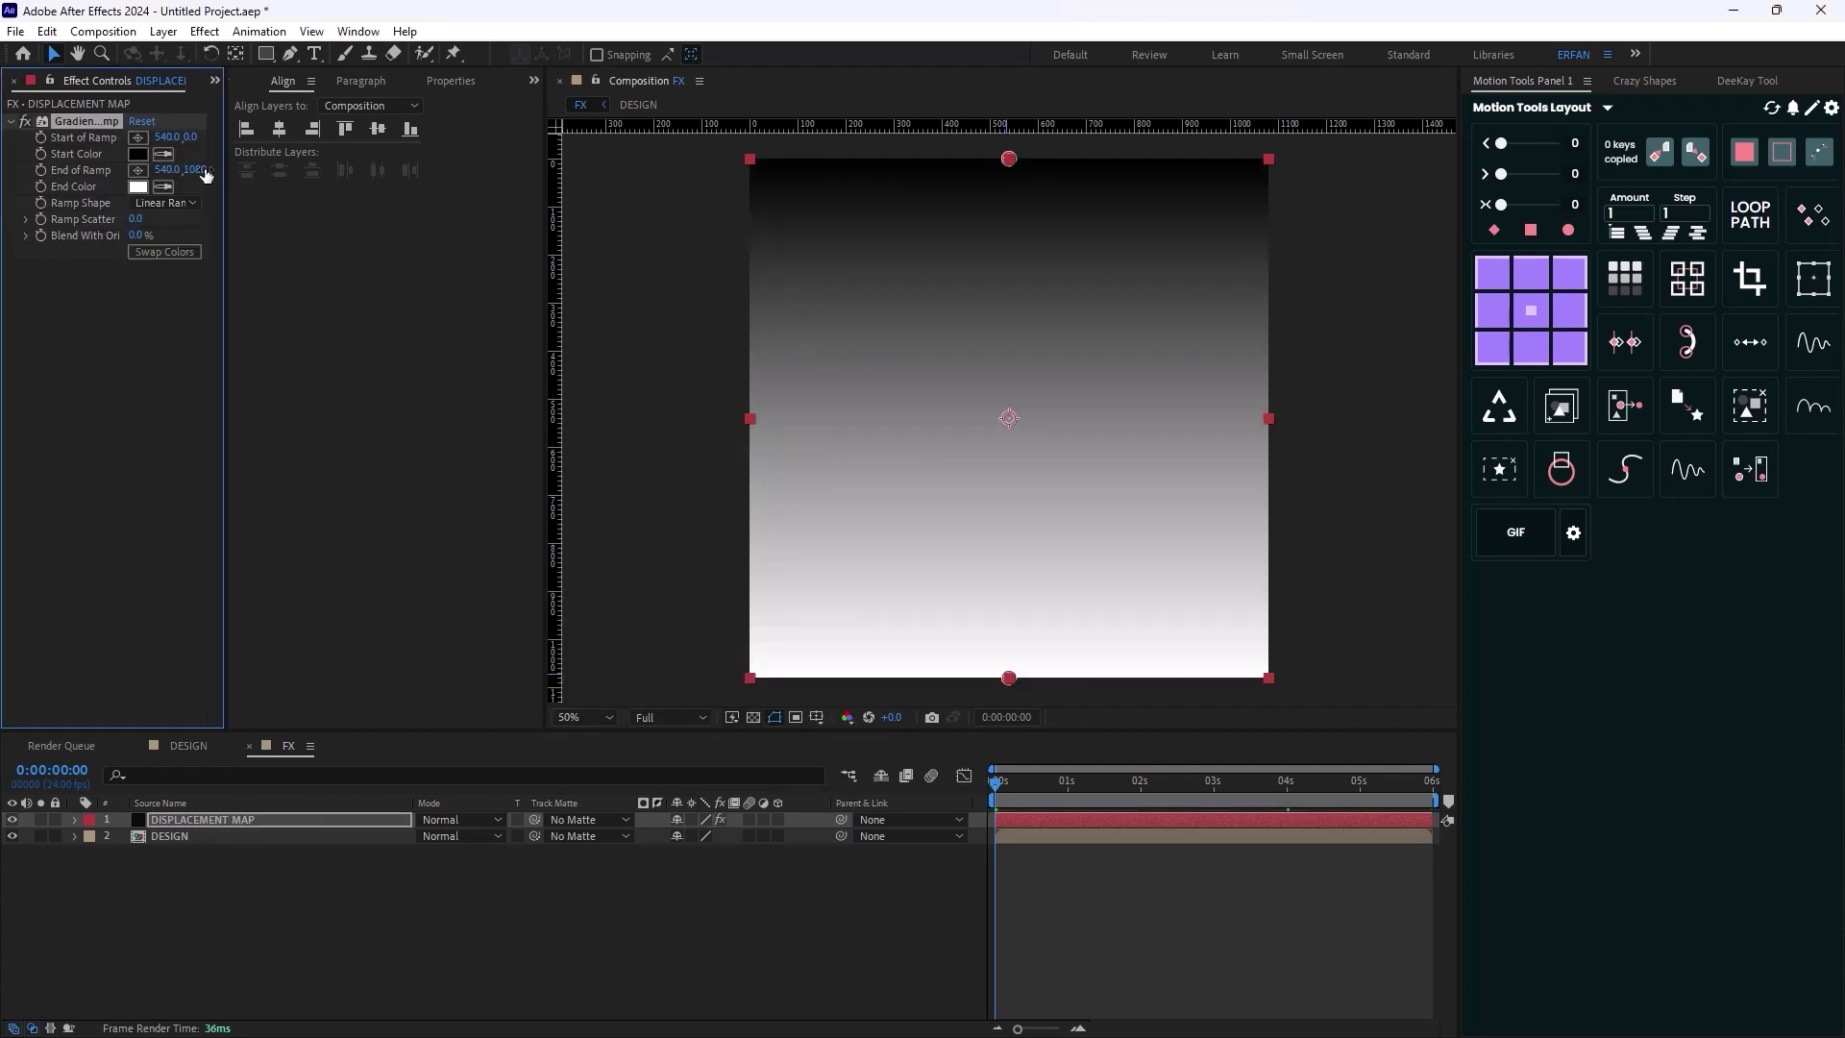
Try placing the Gradient Ramp's start point at the middle of the solid's left edge and at the middle of its right edge
{"action": "left_click", "coordinate": [138, 137]}
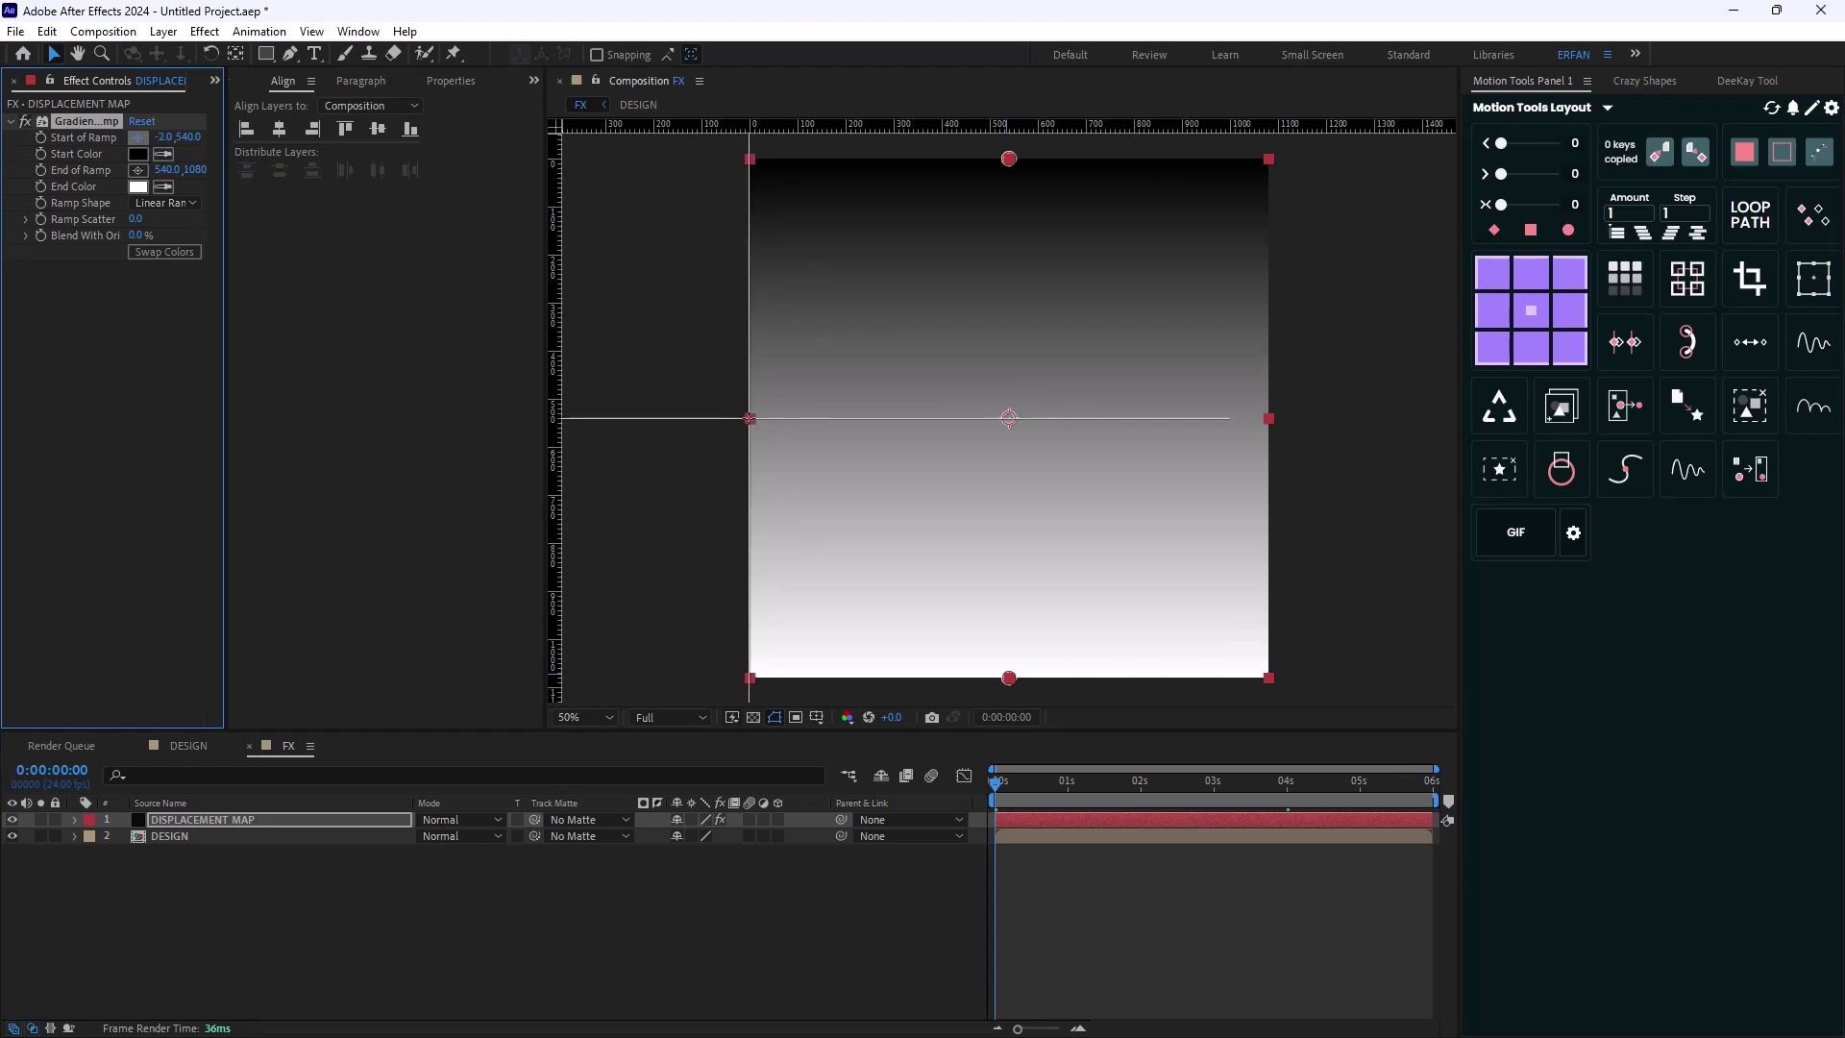
{"action": "left_click", "coordinate": [749, 418]}
{"action": "left_click", "coordinate": [137, 138]}
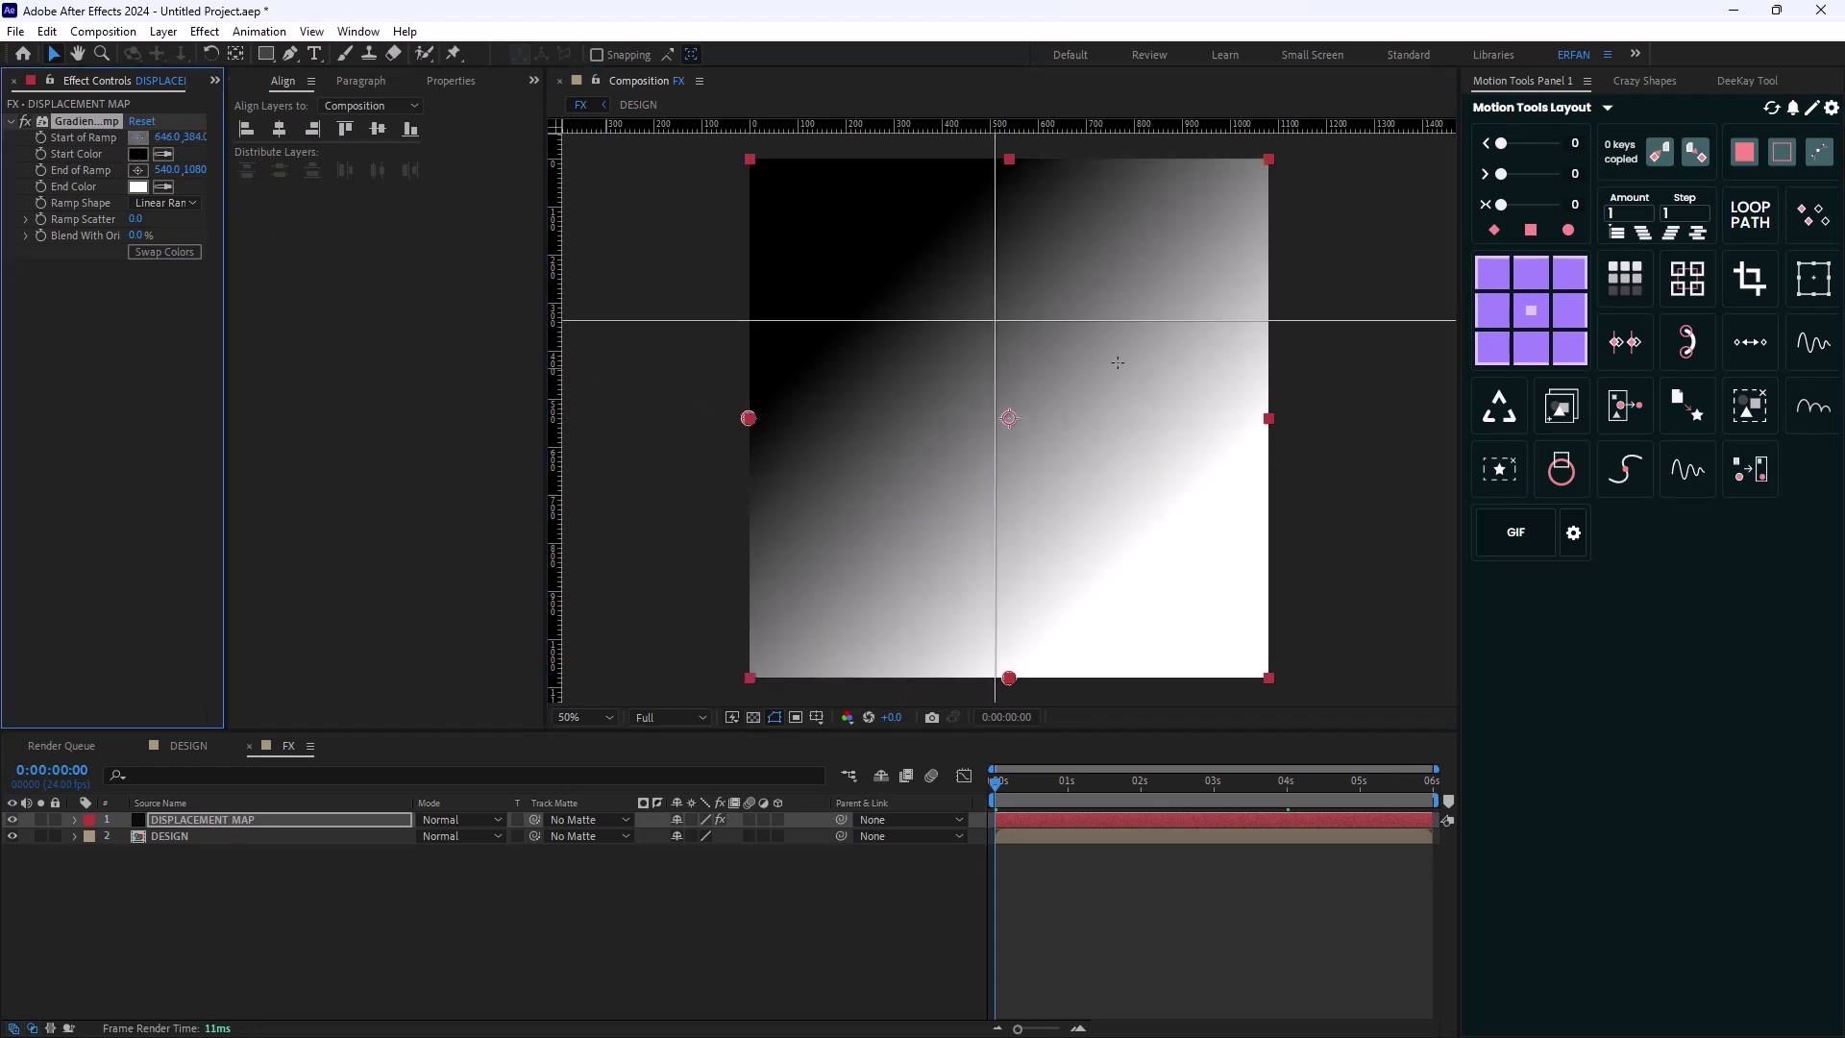
{"action": "left_click", "coordinate": [1269, 418]}
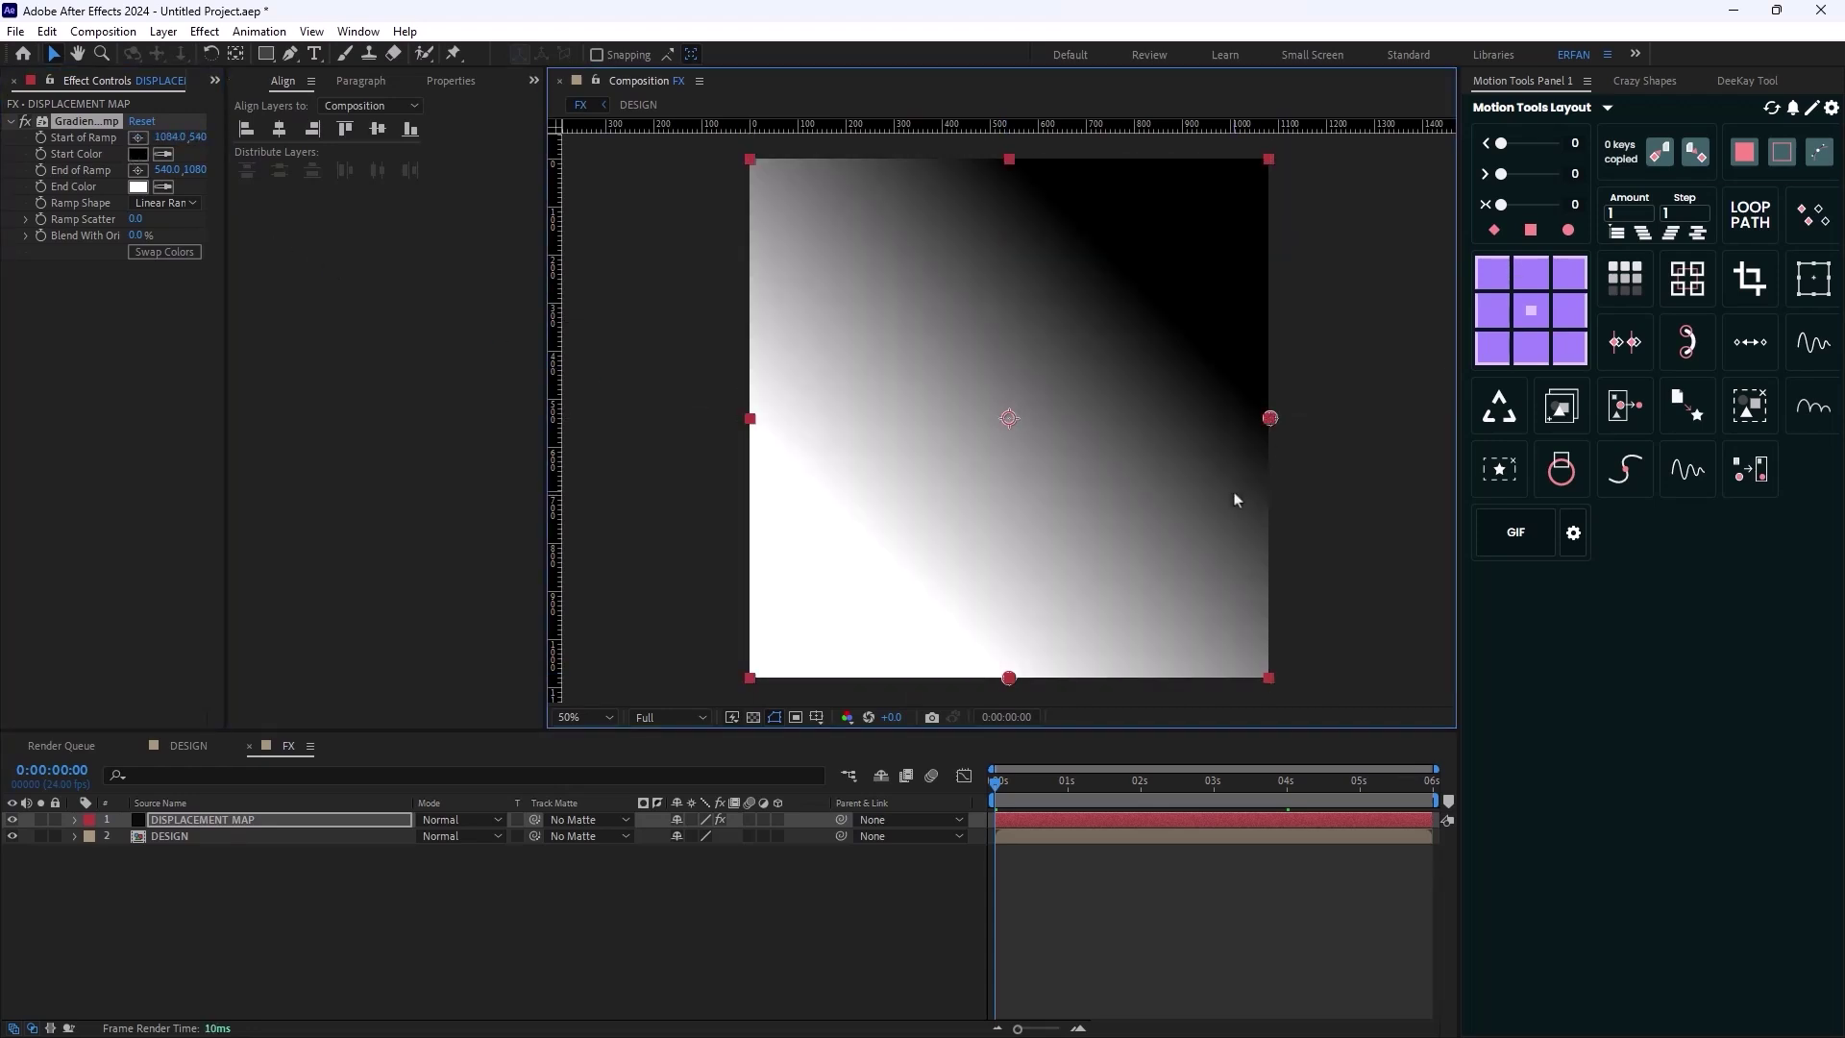
Apply the Tritone effect to the DISPLACEMENT MAP layer
{"action": "left_click", "coordinate": [287, 825]}
{"action": "key", "text": "ctrl+space"}
{"action": "type", "text": "tri"}
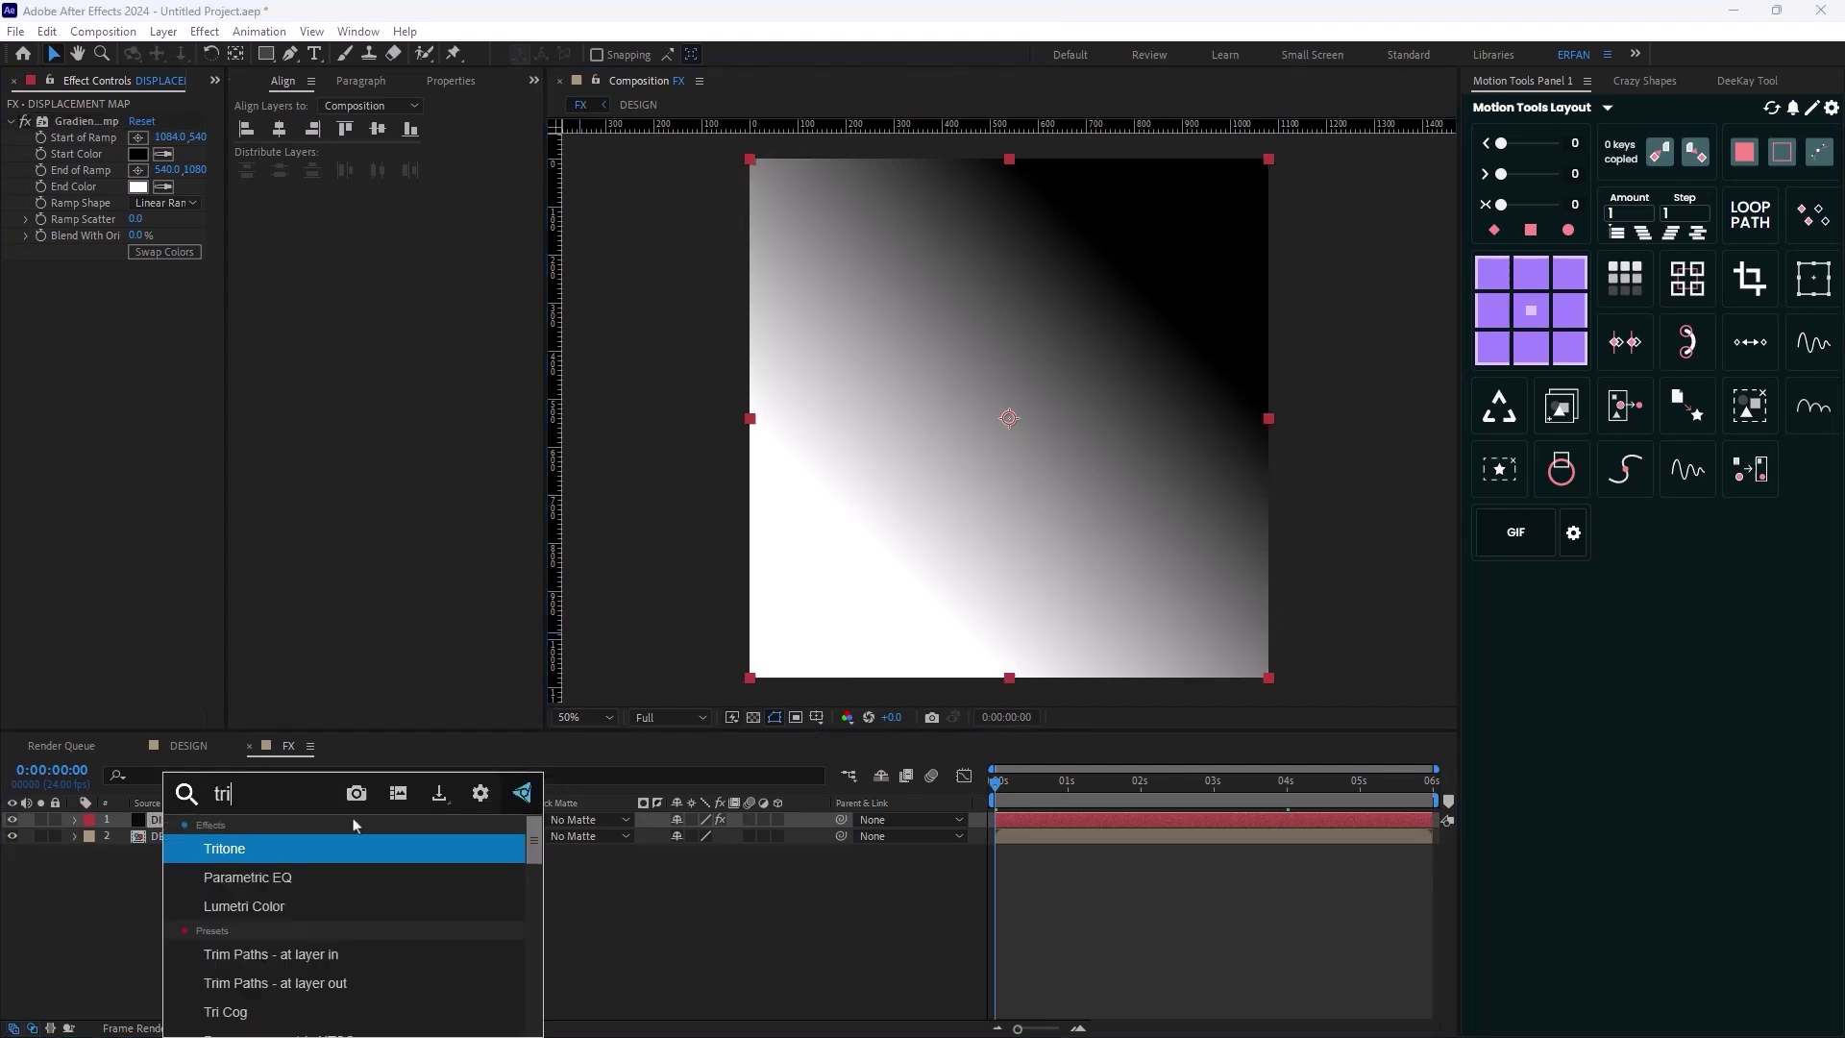
{"action": "key", "text": "Return"}
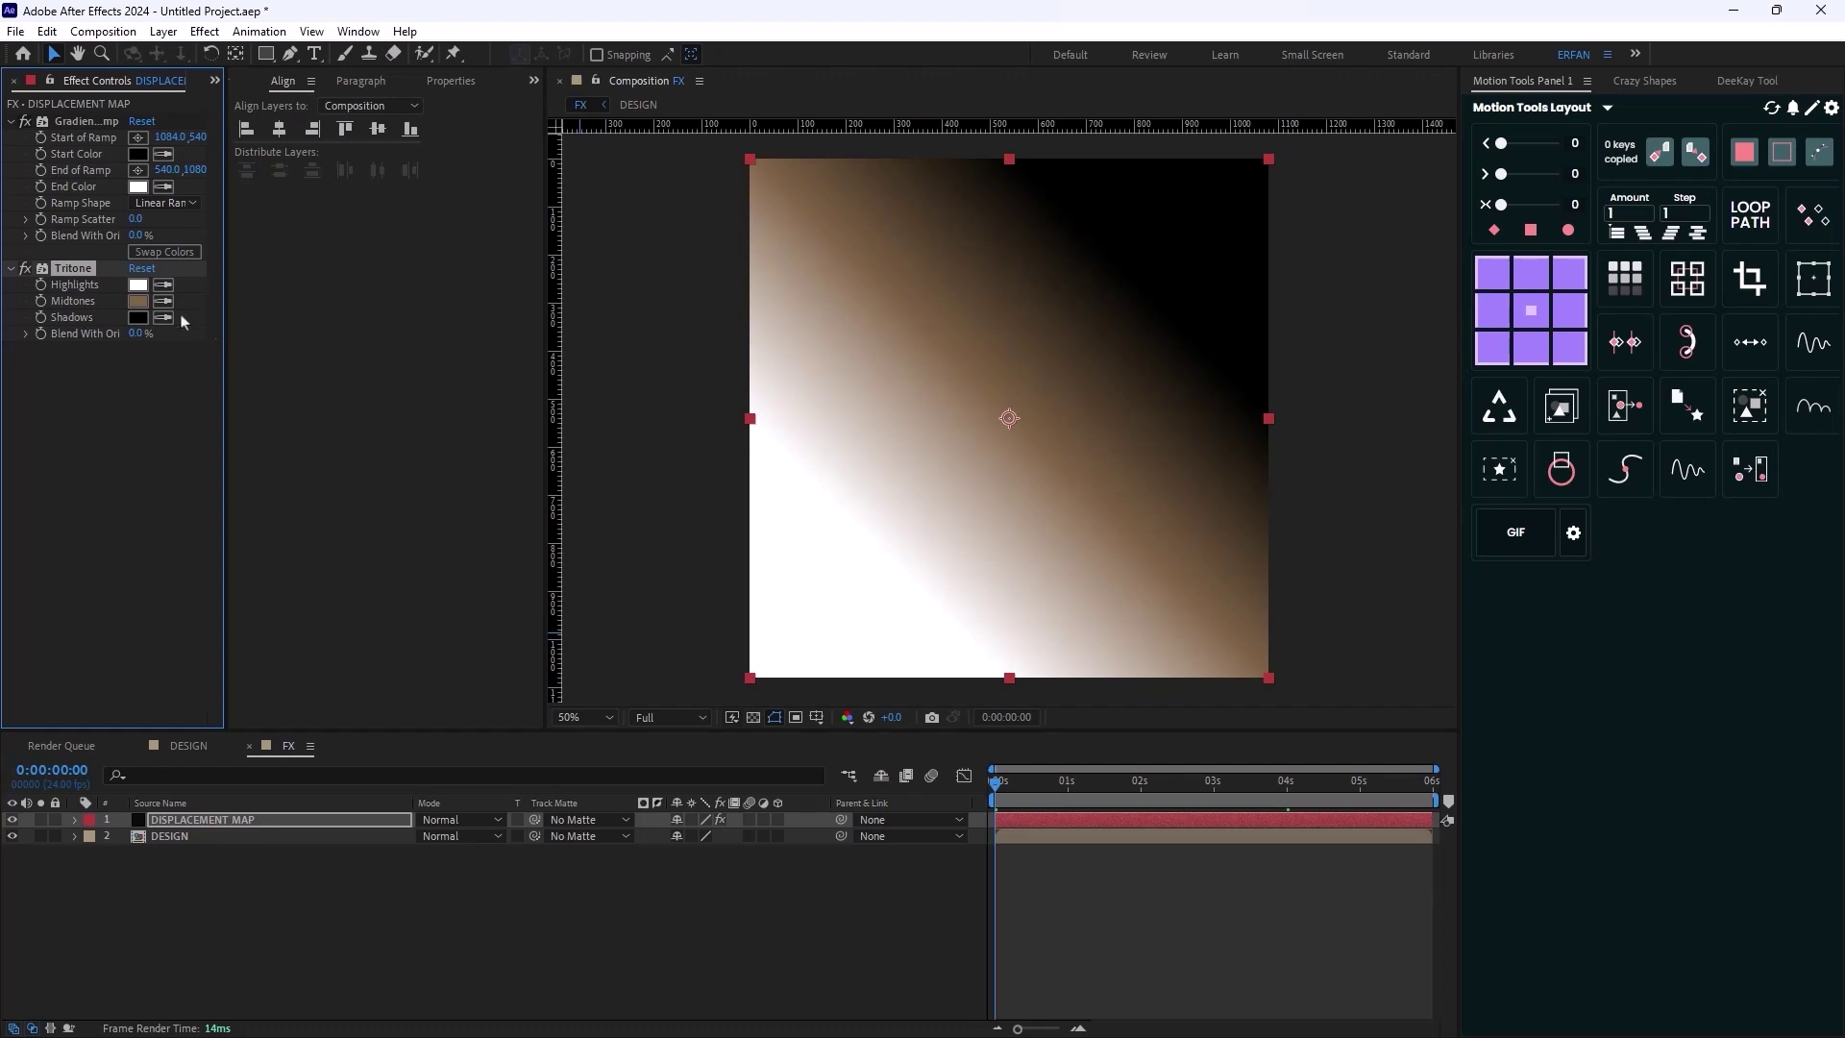
Set the Tritone highlights to black (000000) and the midtones to white (FFFFFF)
{"action": "left_click", "coordinate": [138, 285]}
{"action": "left_click_drag", "start_coordinate": [727, 618], "coordinate": [692, 653]}
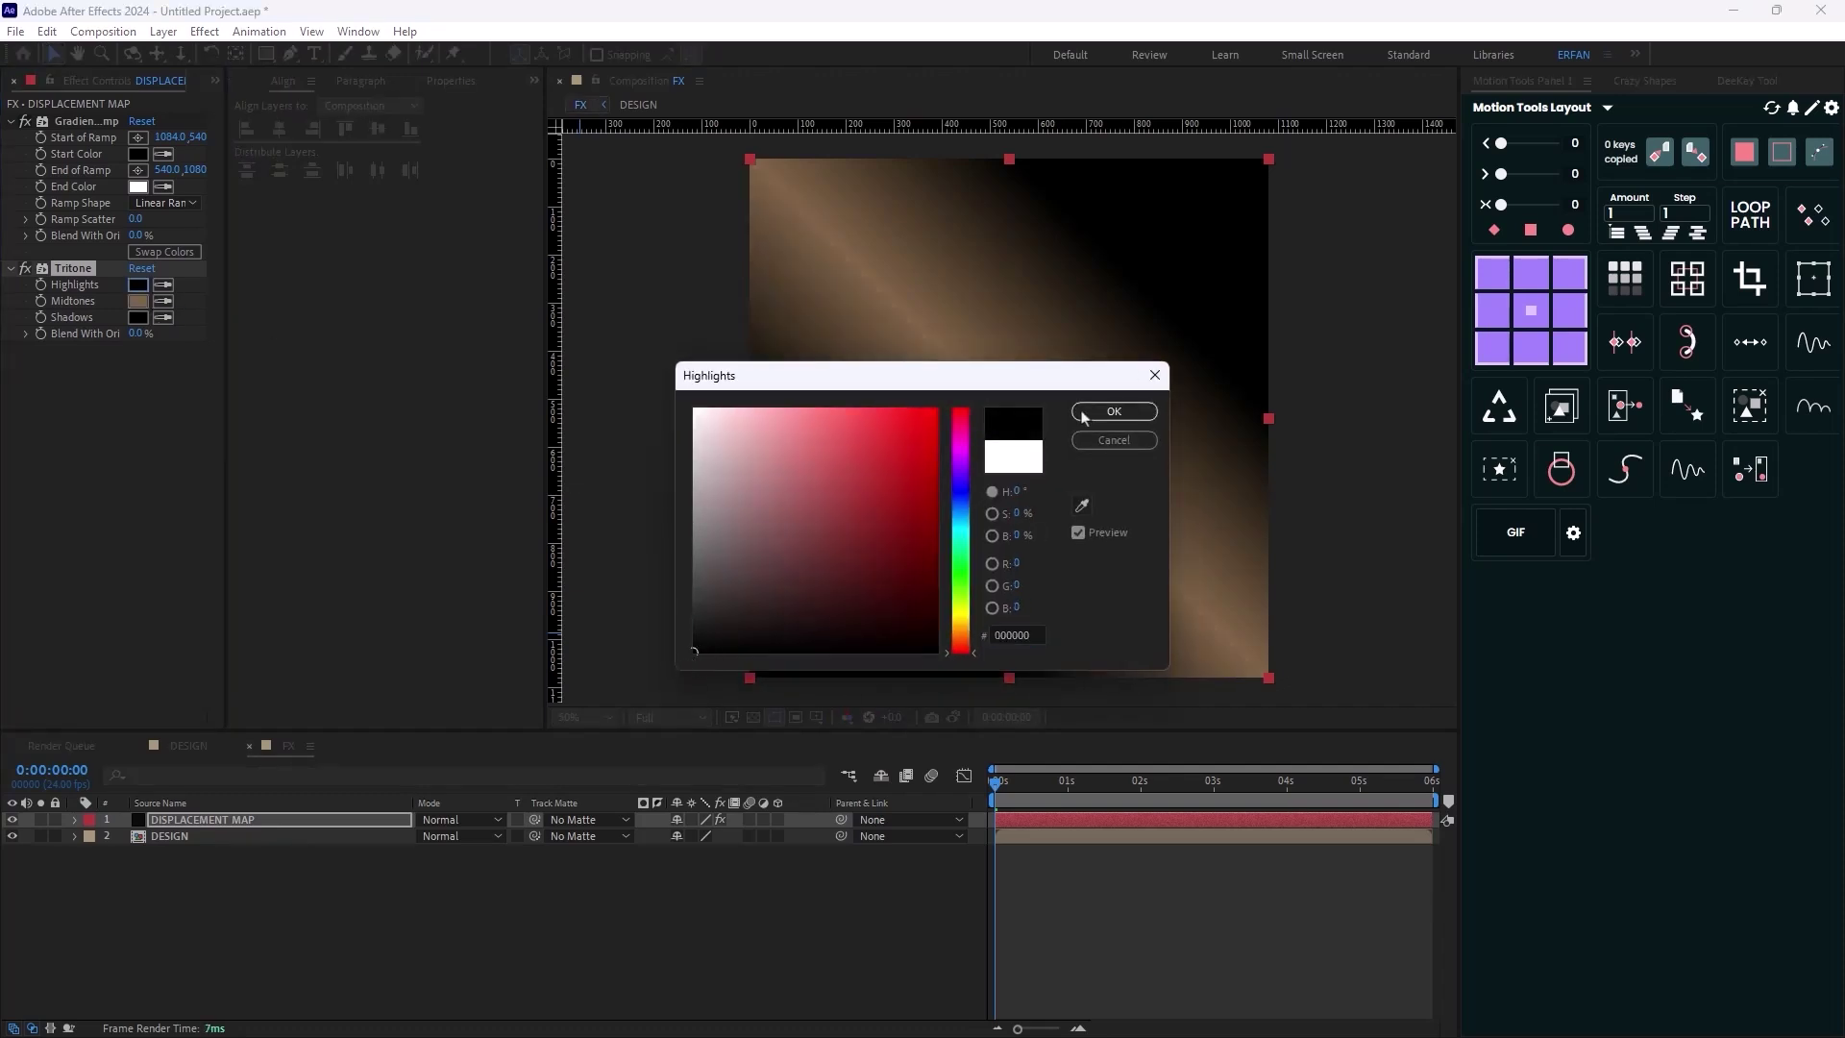
{"action": "left_click", "coordinate": [1113, 411]}
{"action": "left_click", "coordinate": [137, 301]}
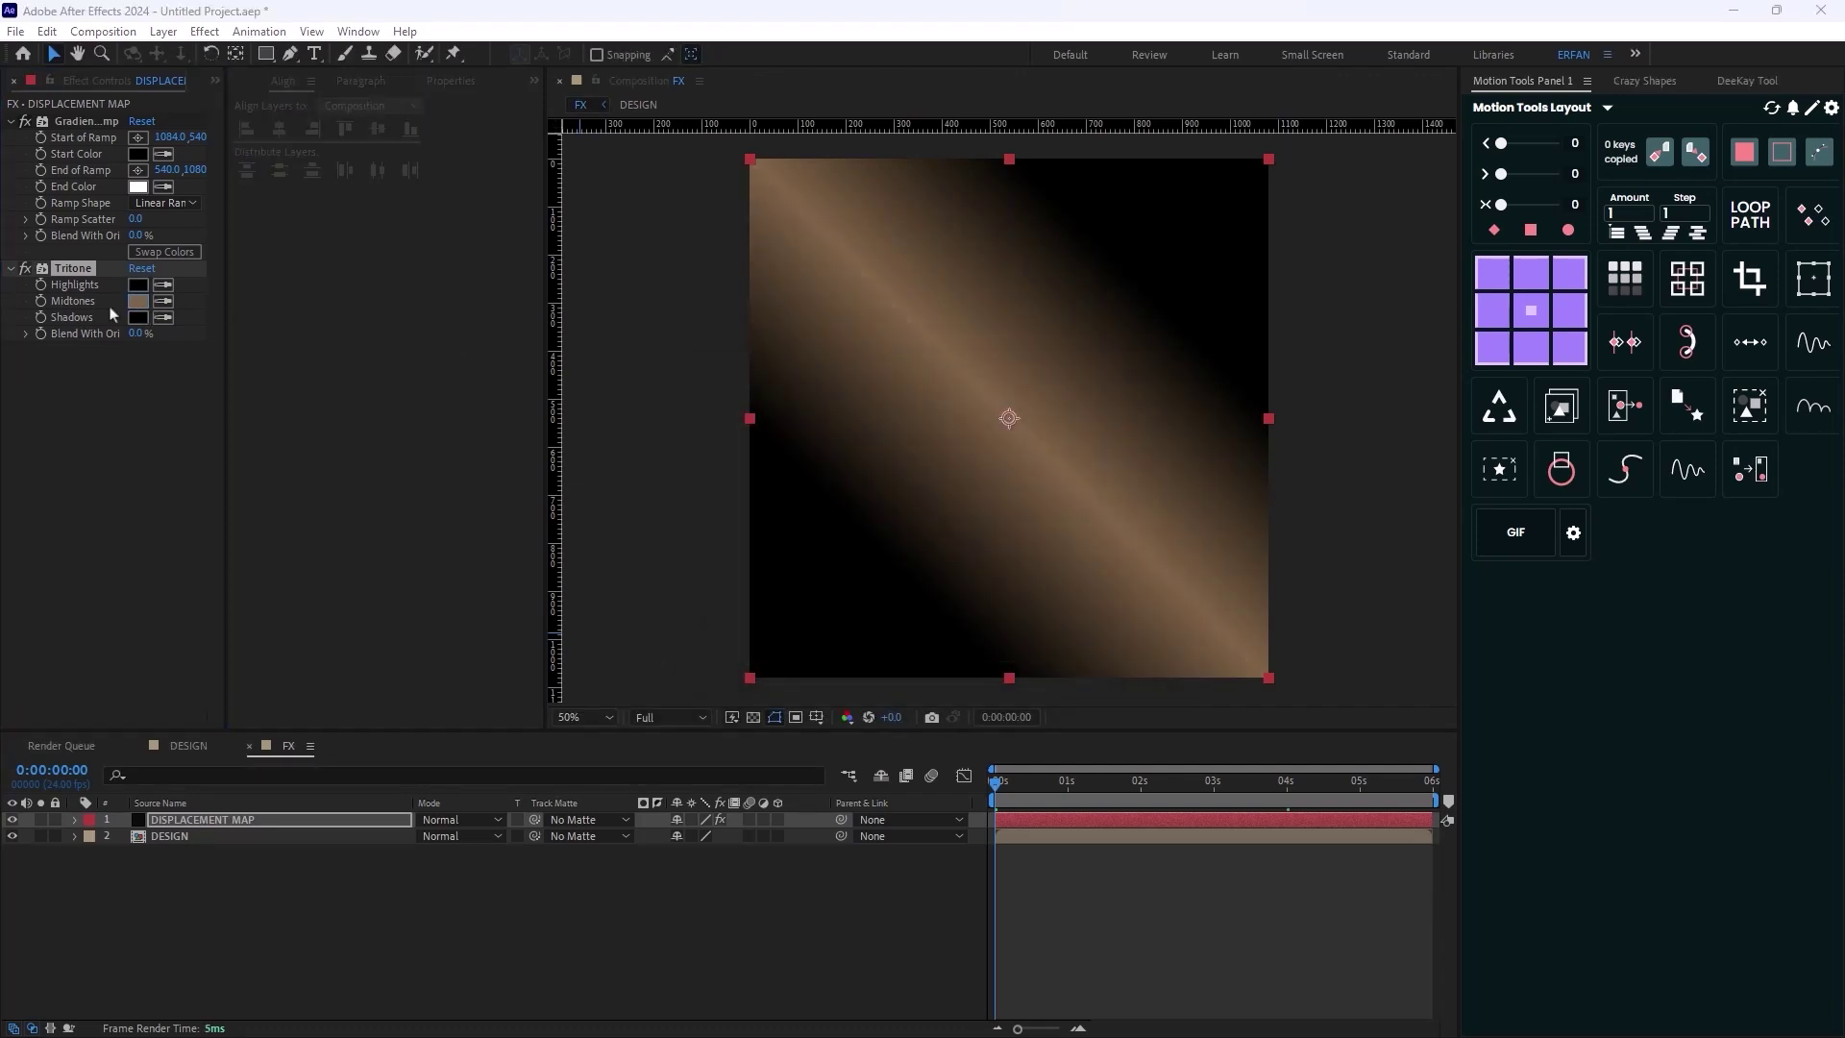
{"action": "left_click_drag", "start_coordinate": [742, 438], "coordinate": [693, 408]}
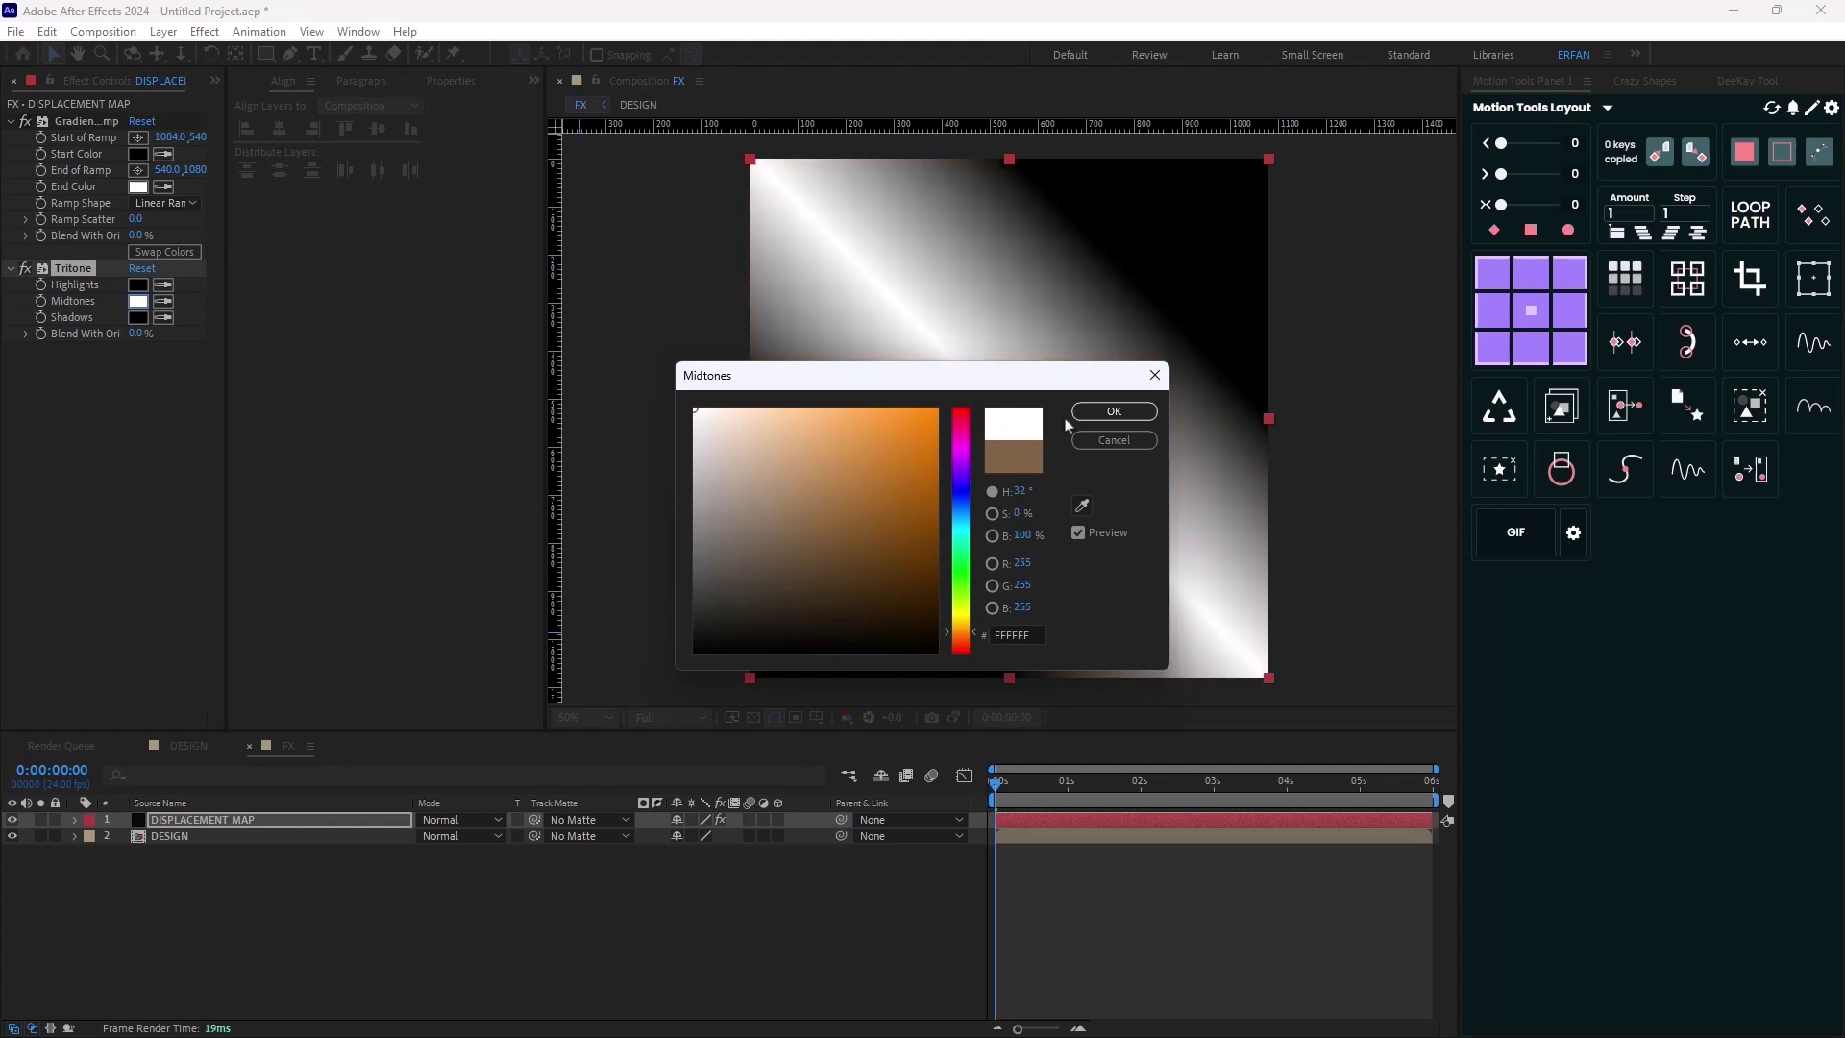
{"action": "left_click", "coordinate": [1113, 411]}
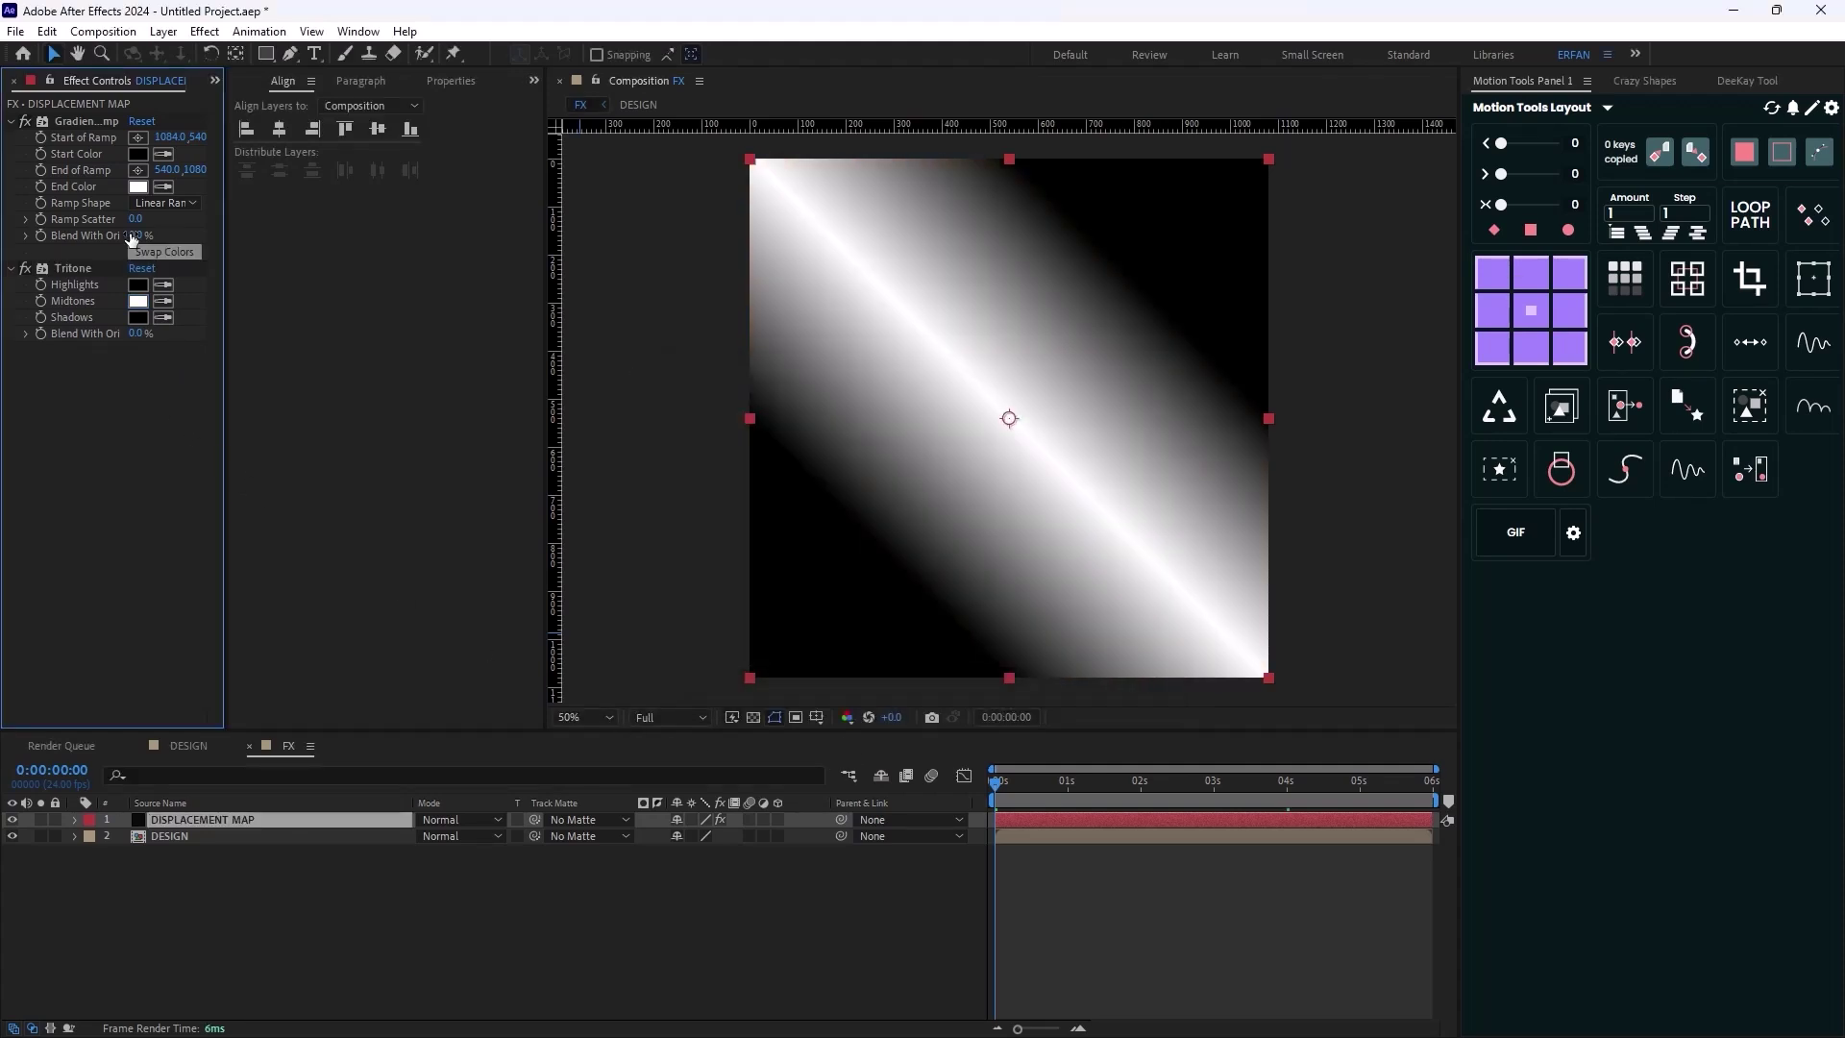
Make the Gradient Ramp horizontal, ending at the middle of the right edge (about 1082, 536) and starting at the left edge's middle (about -4, 536)
{"action": "left_click", "coordinate": [138, 170]}
{"action": "left_click_drag", "start_coordinate": [1282, 359], "coordinate": [1269, 417]}
{"action": "left_click", "coordinate": [138, 138]}
{"action": "left_click_drag", "start_coordinate": [615, 413], "coordinate": [763, 425]}
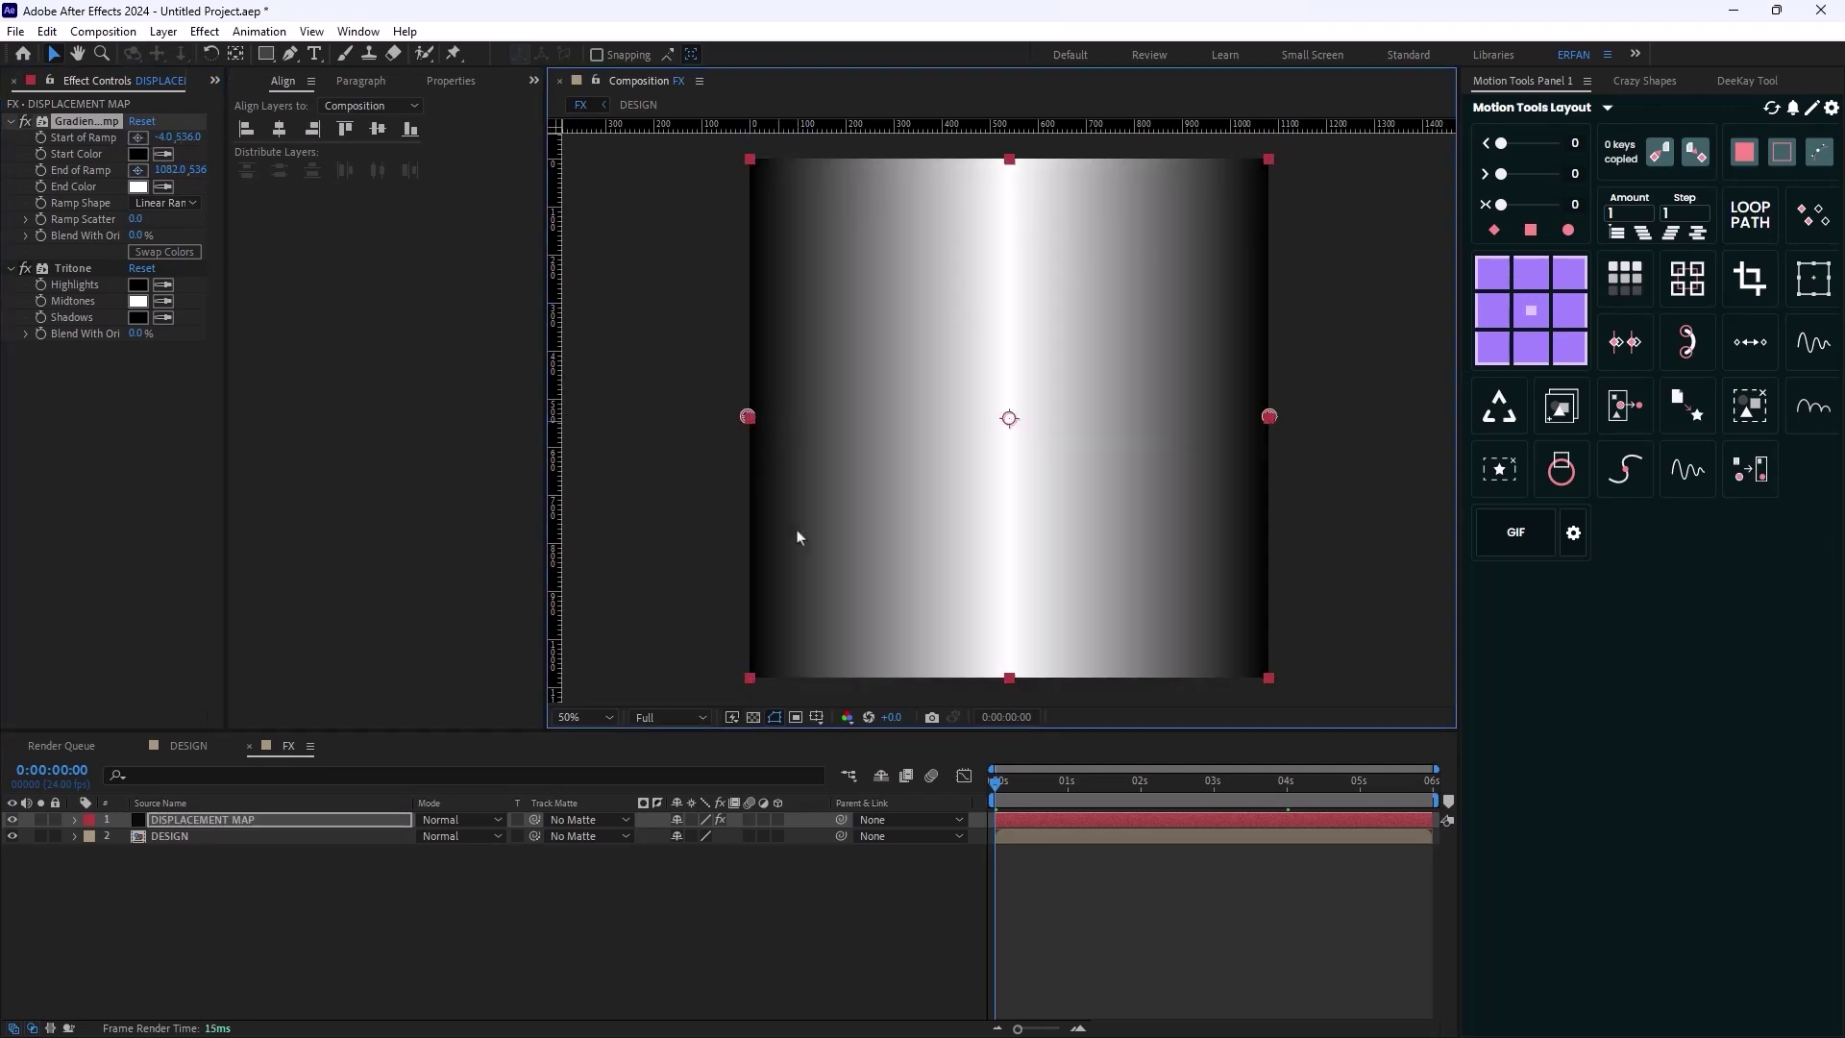
{"action": "left_click", "coordinate": [483, 956]}
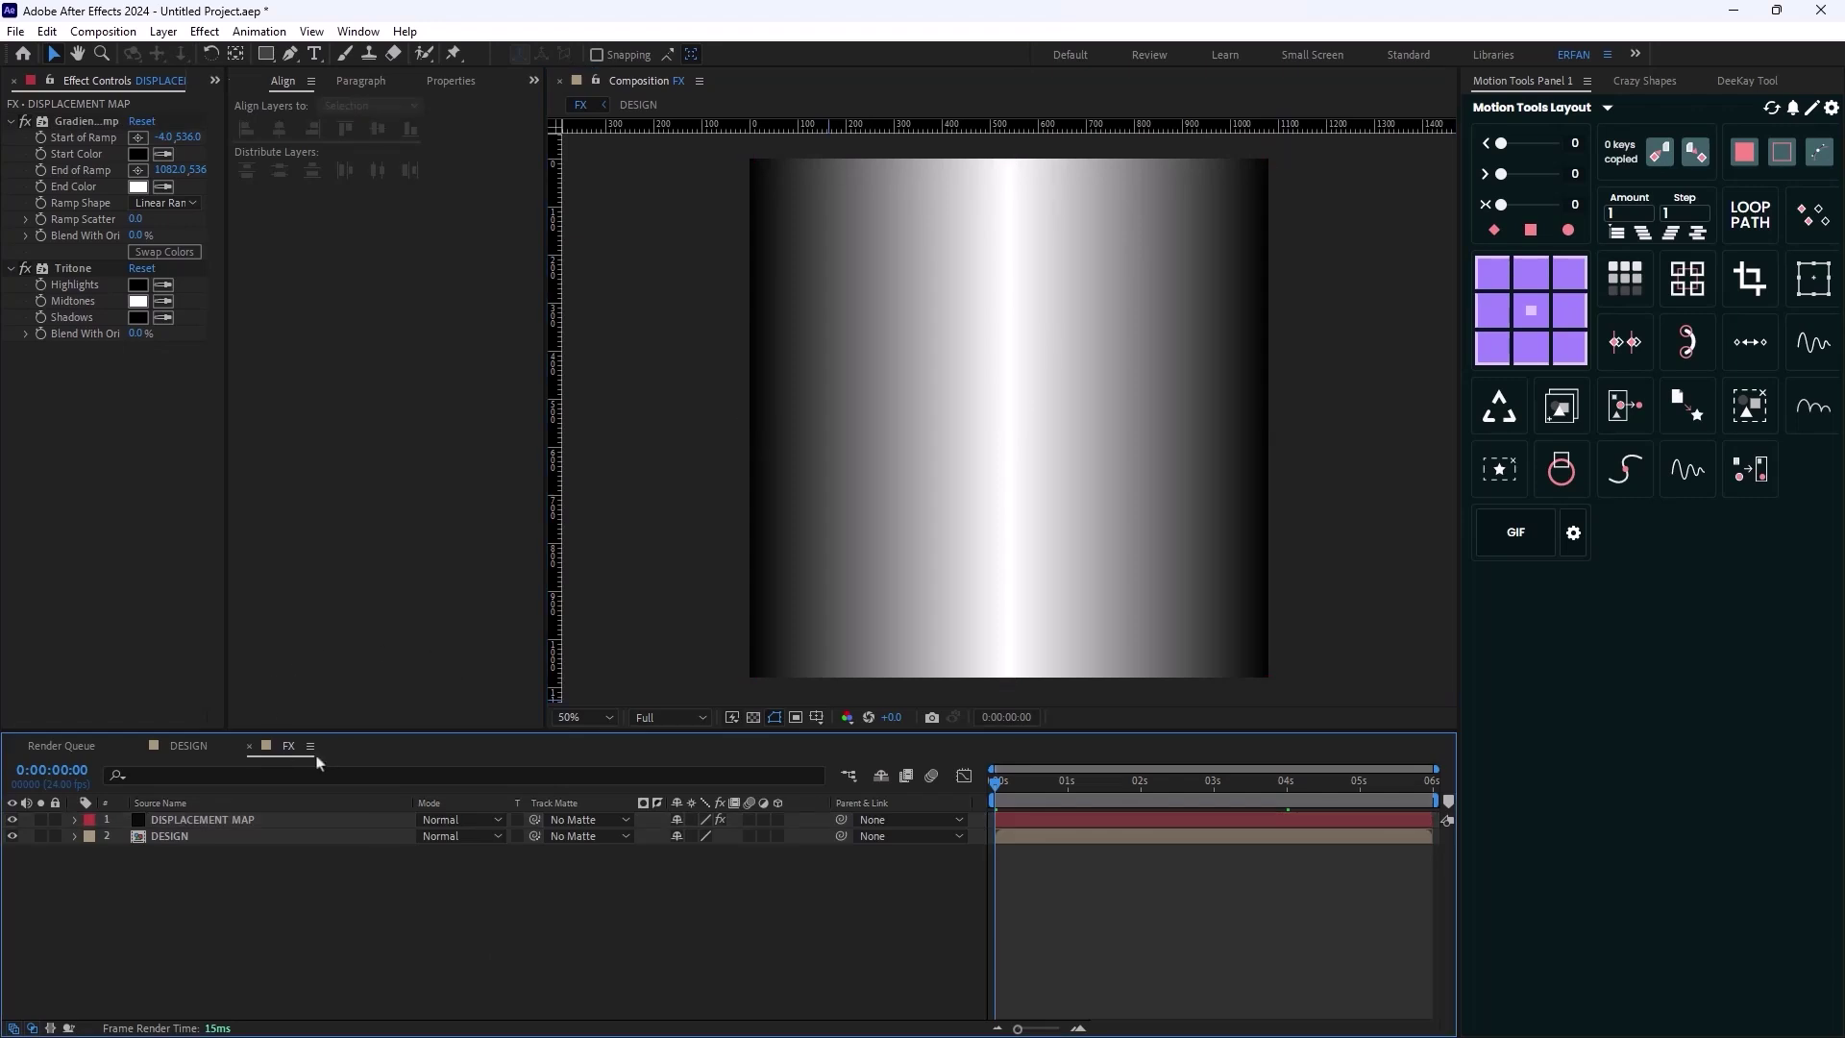
Apply Fast Box Blur to the DISPLACEMENT MAP layer with a blur radius of 100
{"action": "left_click", "coordinate": [257, 819]}
{"action": "key", "text": "ctrl+space"}
{"action": "type", "text": "fast"}
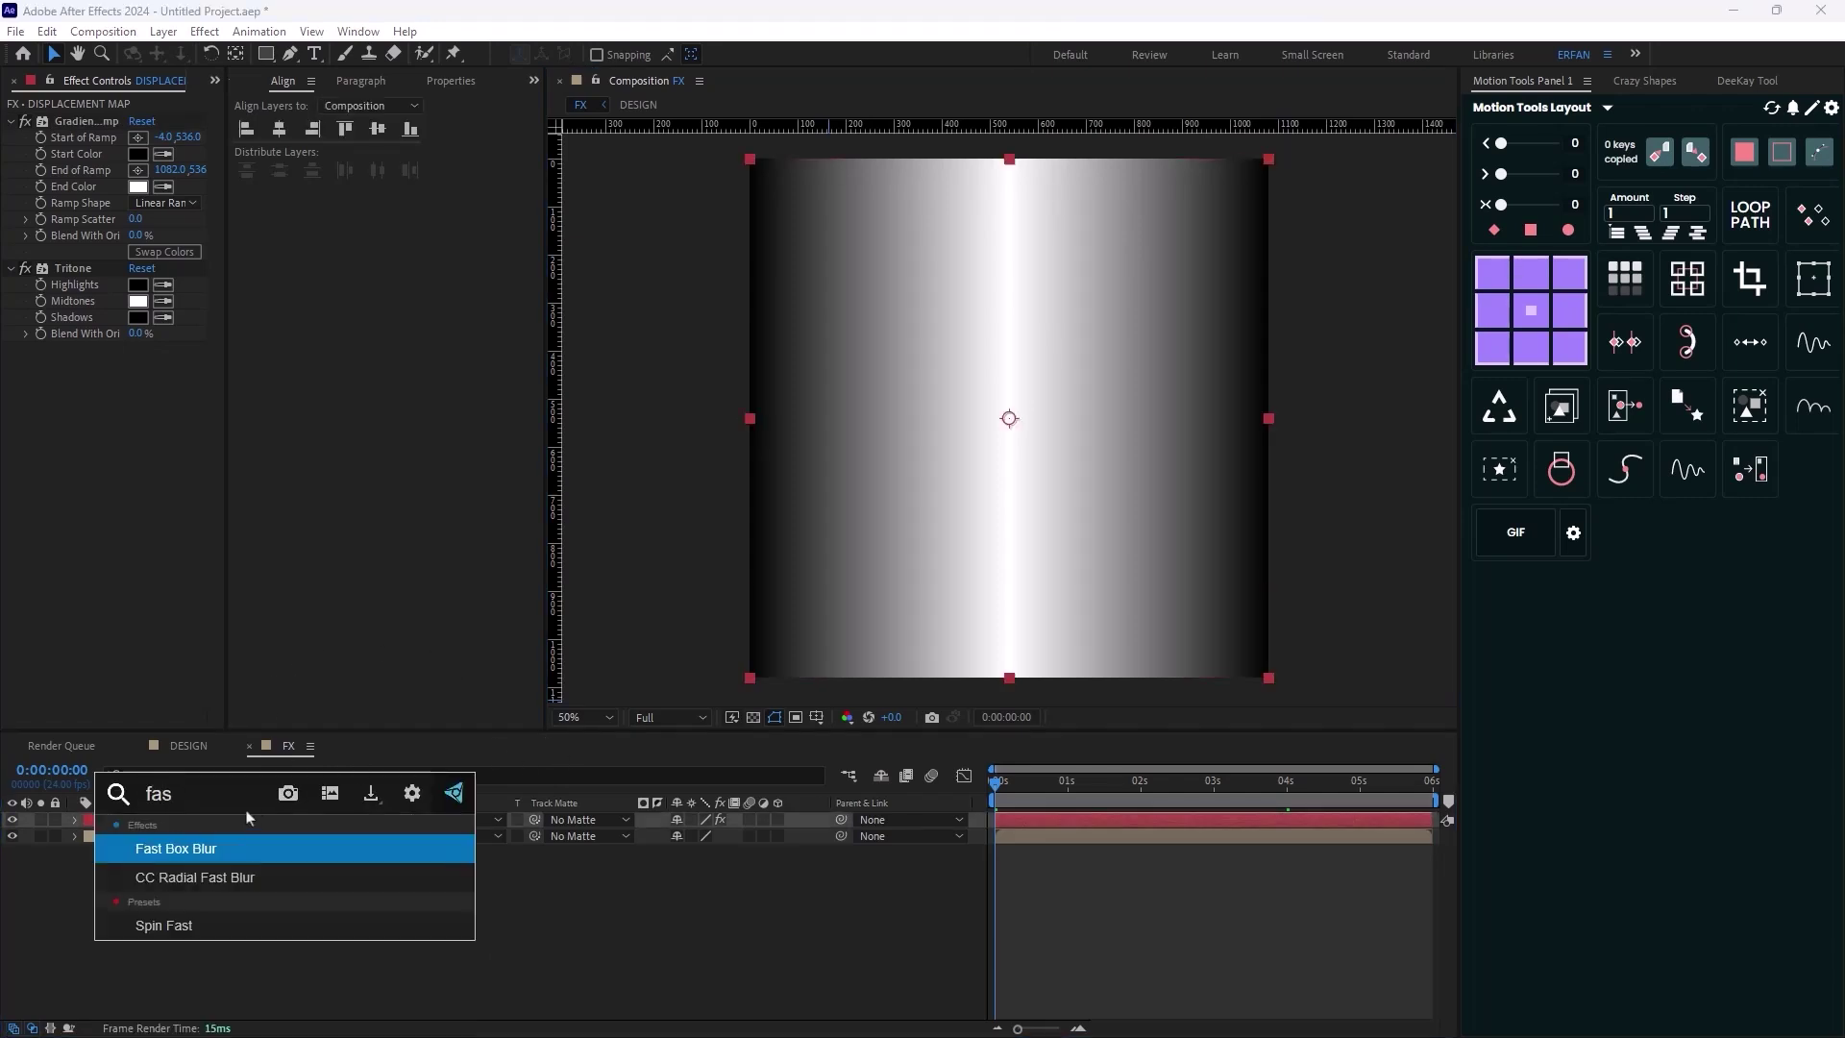
{"action": "left_click", "coordinate": [238, 849]}
{"action": "left_click", "coordinate": [144, 366]}
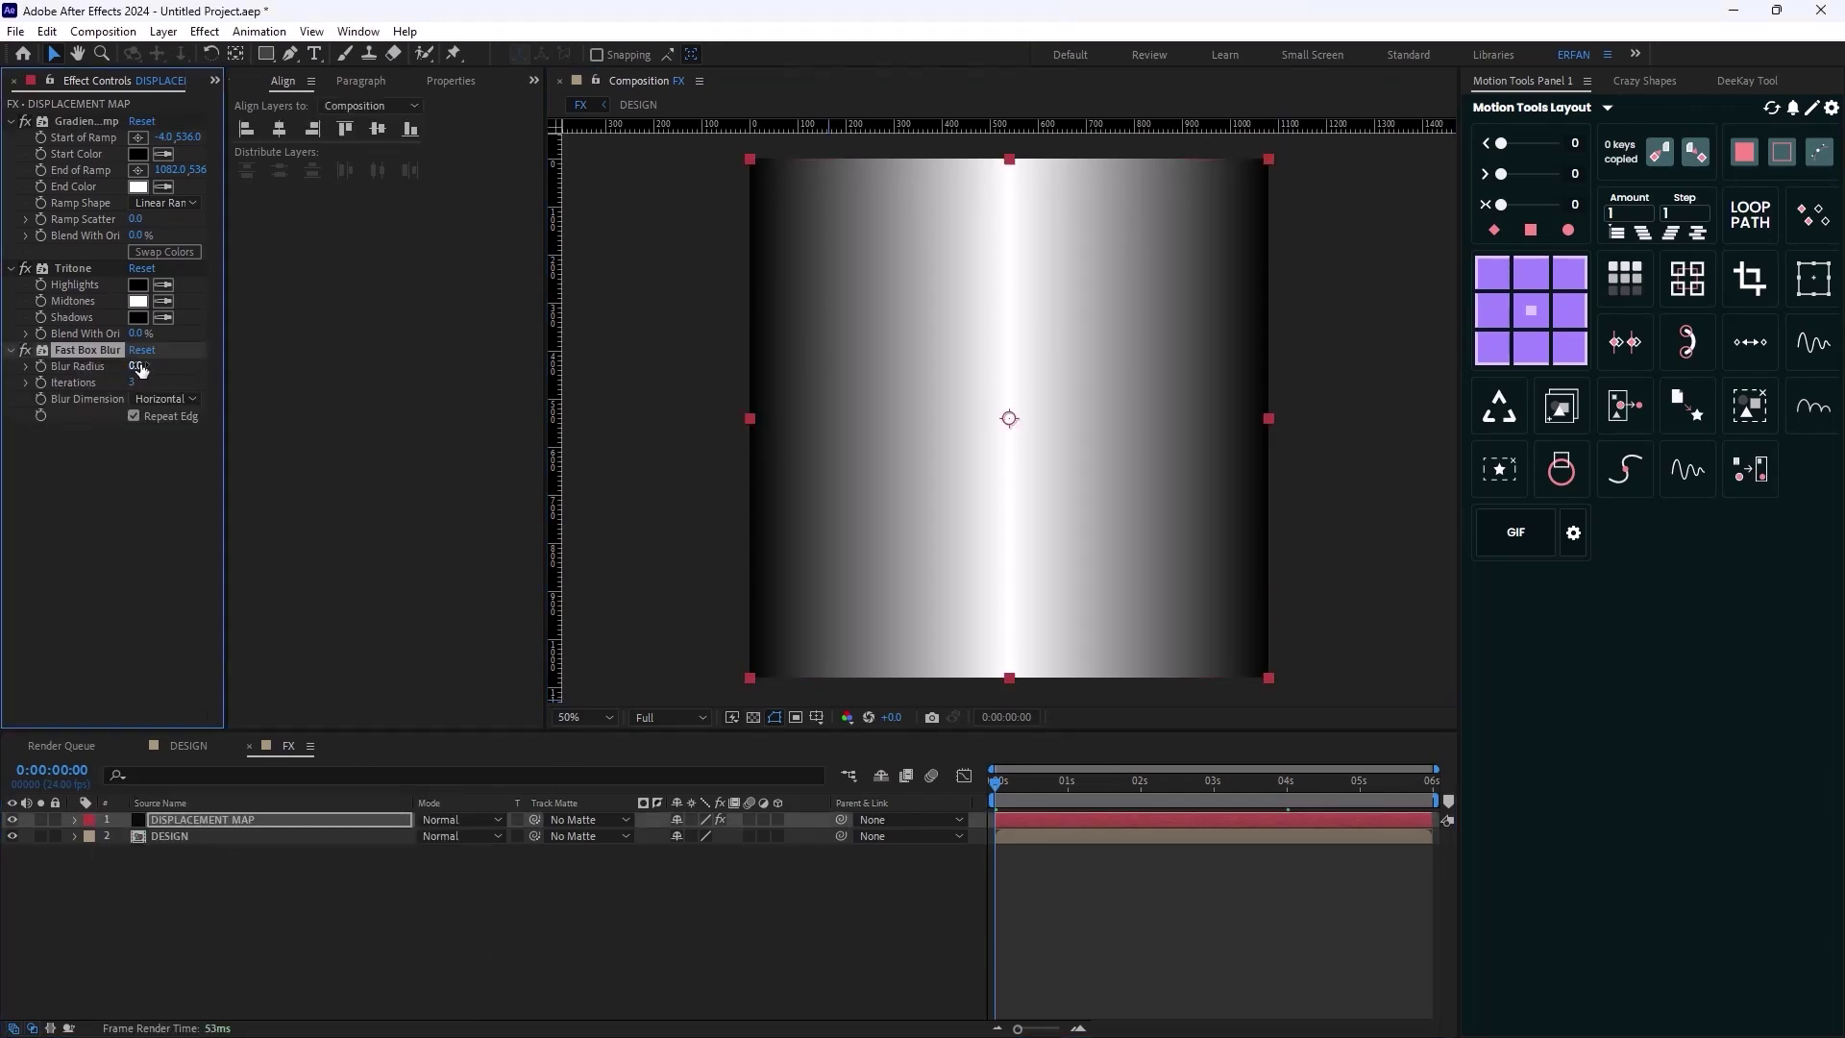
{"action": "type", "text": "100"}
{"action": "key", "text": "Return"}
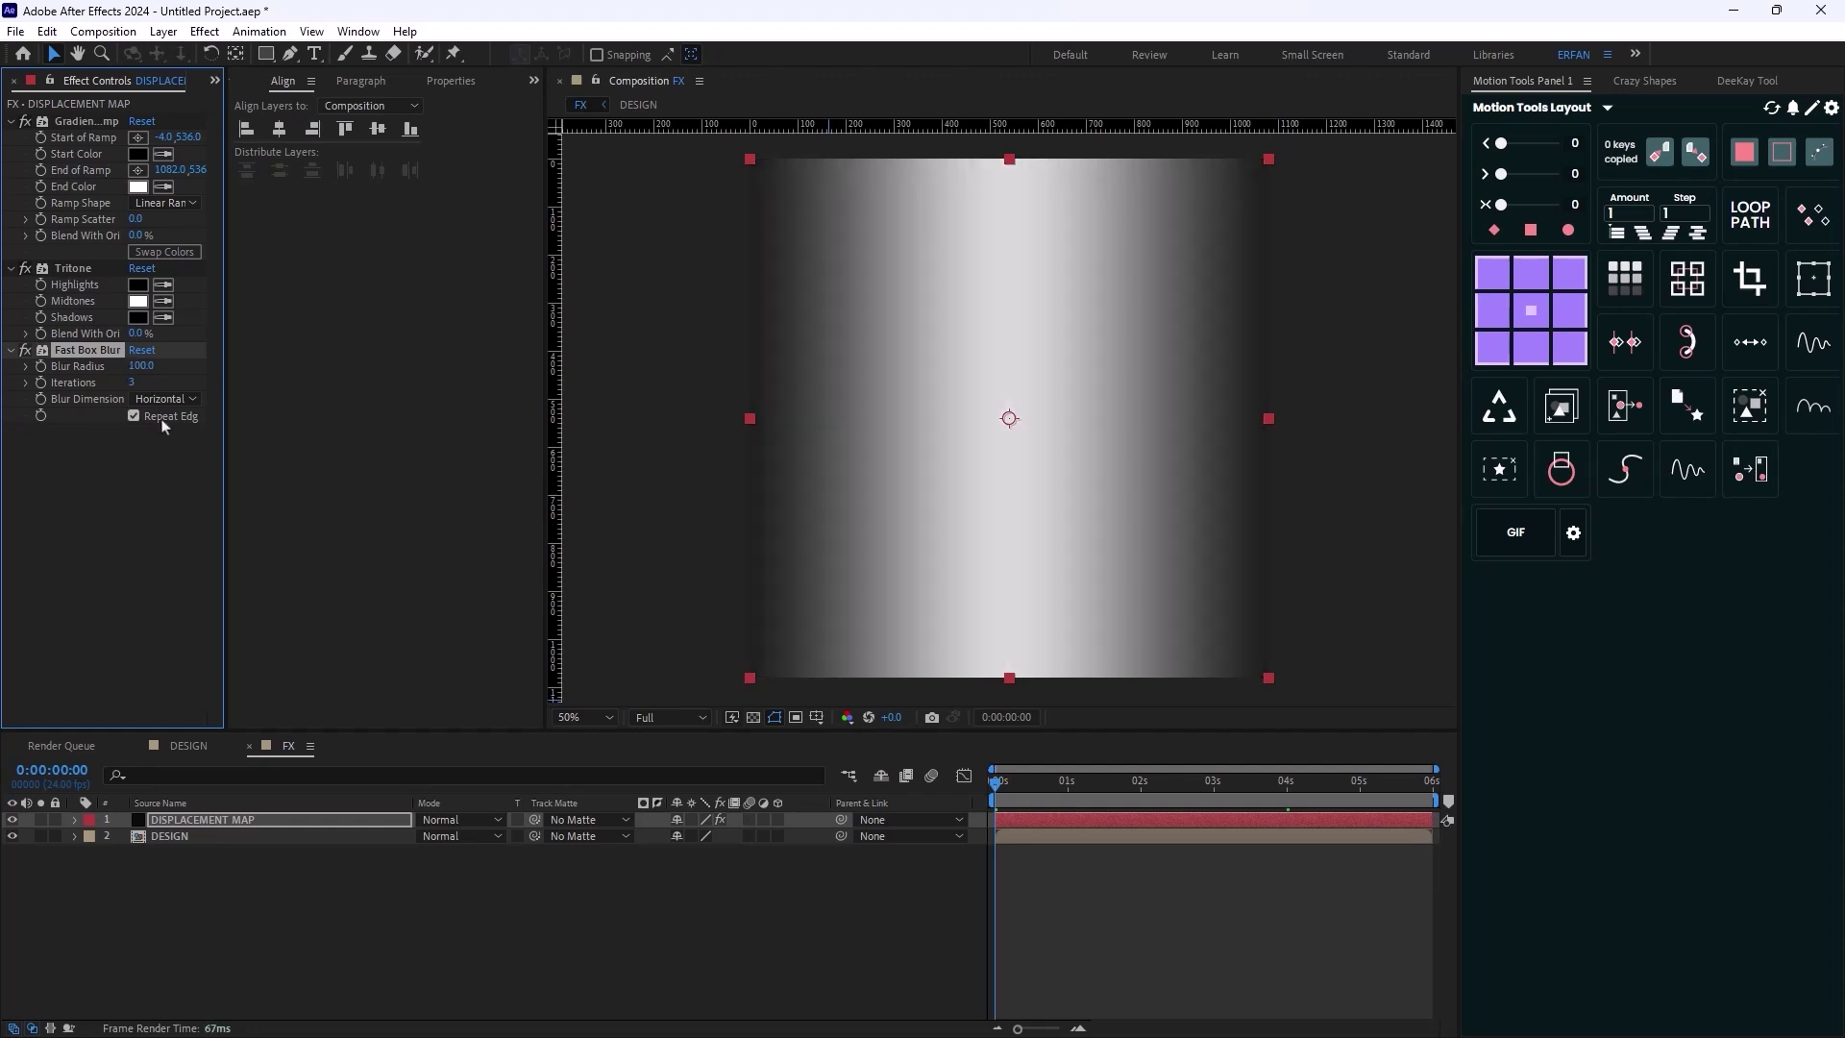
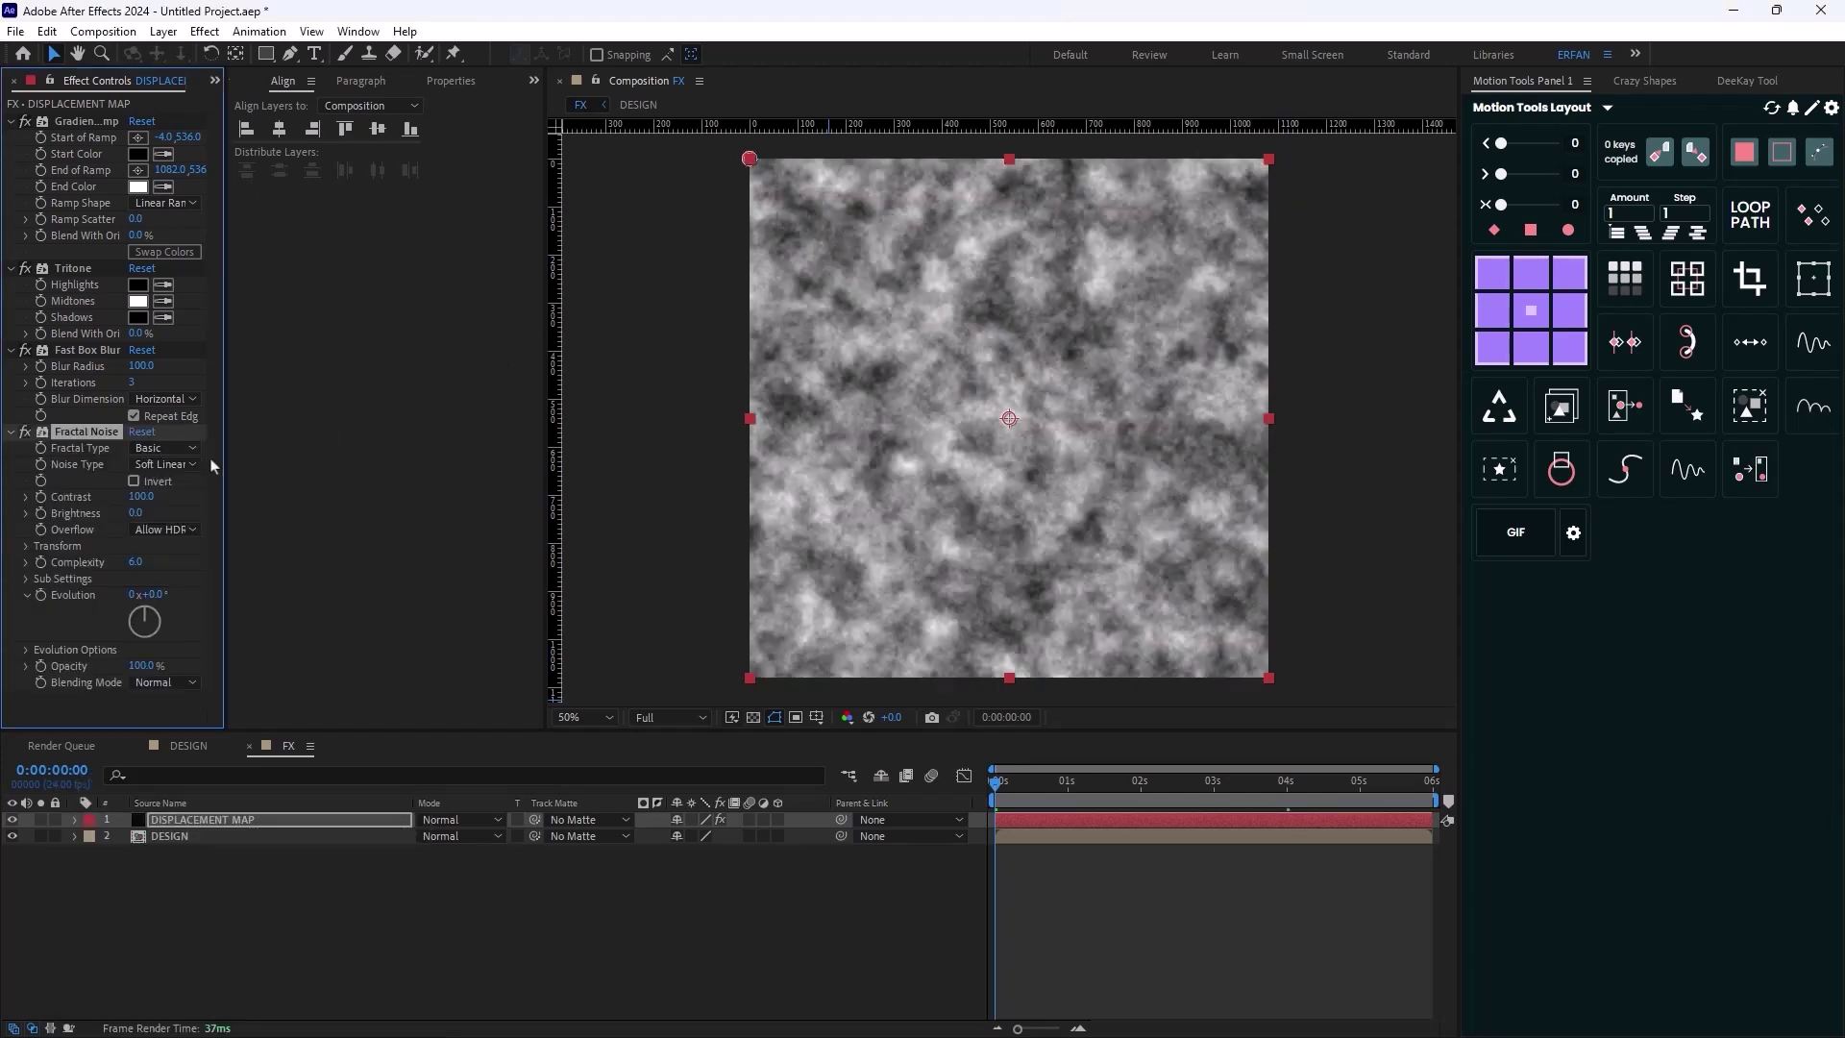
Set the Fractal Noise effect's fractal type to Swirly and its noise type to Spline
{"action": "left_click", "coordinate": [190, 451]}
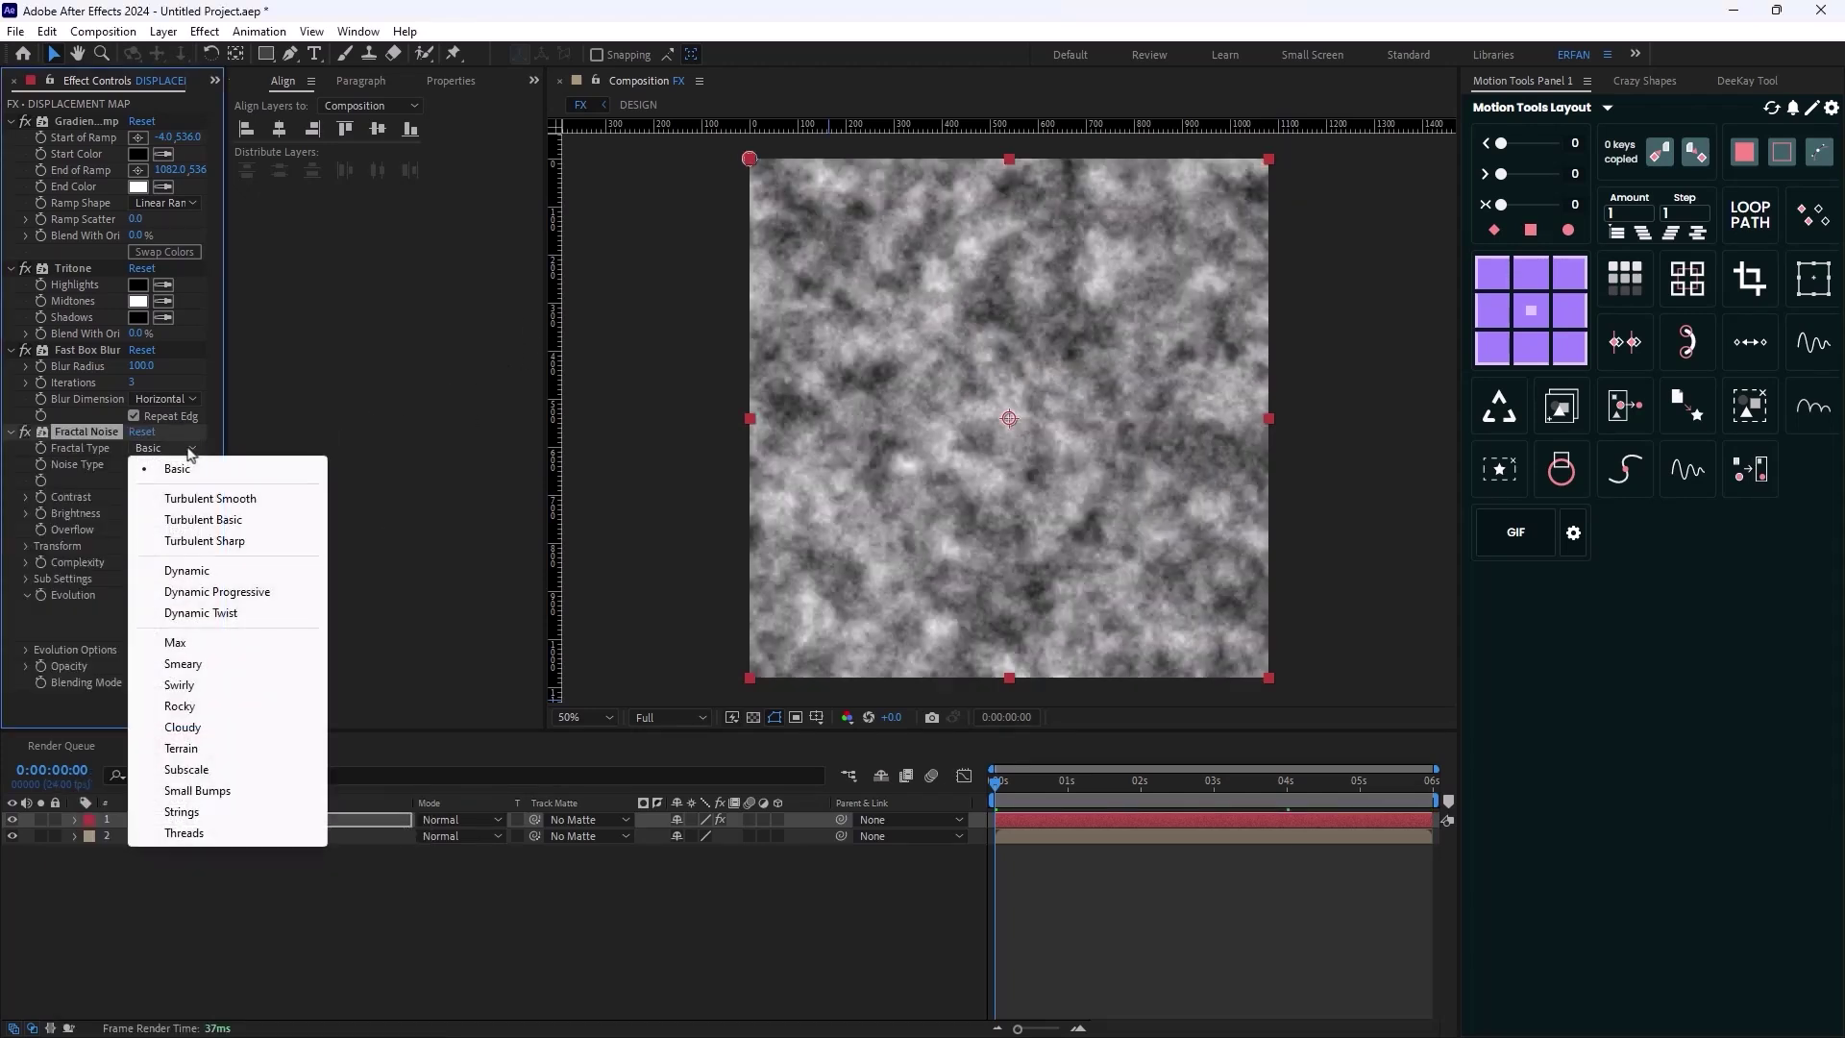
{"action": "left_click", "coordinate": [181, 684]}
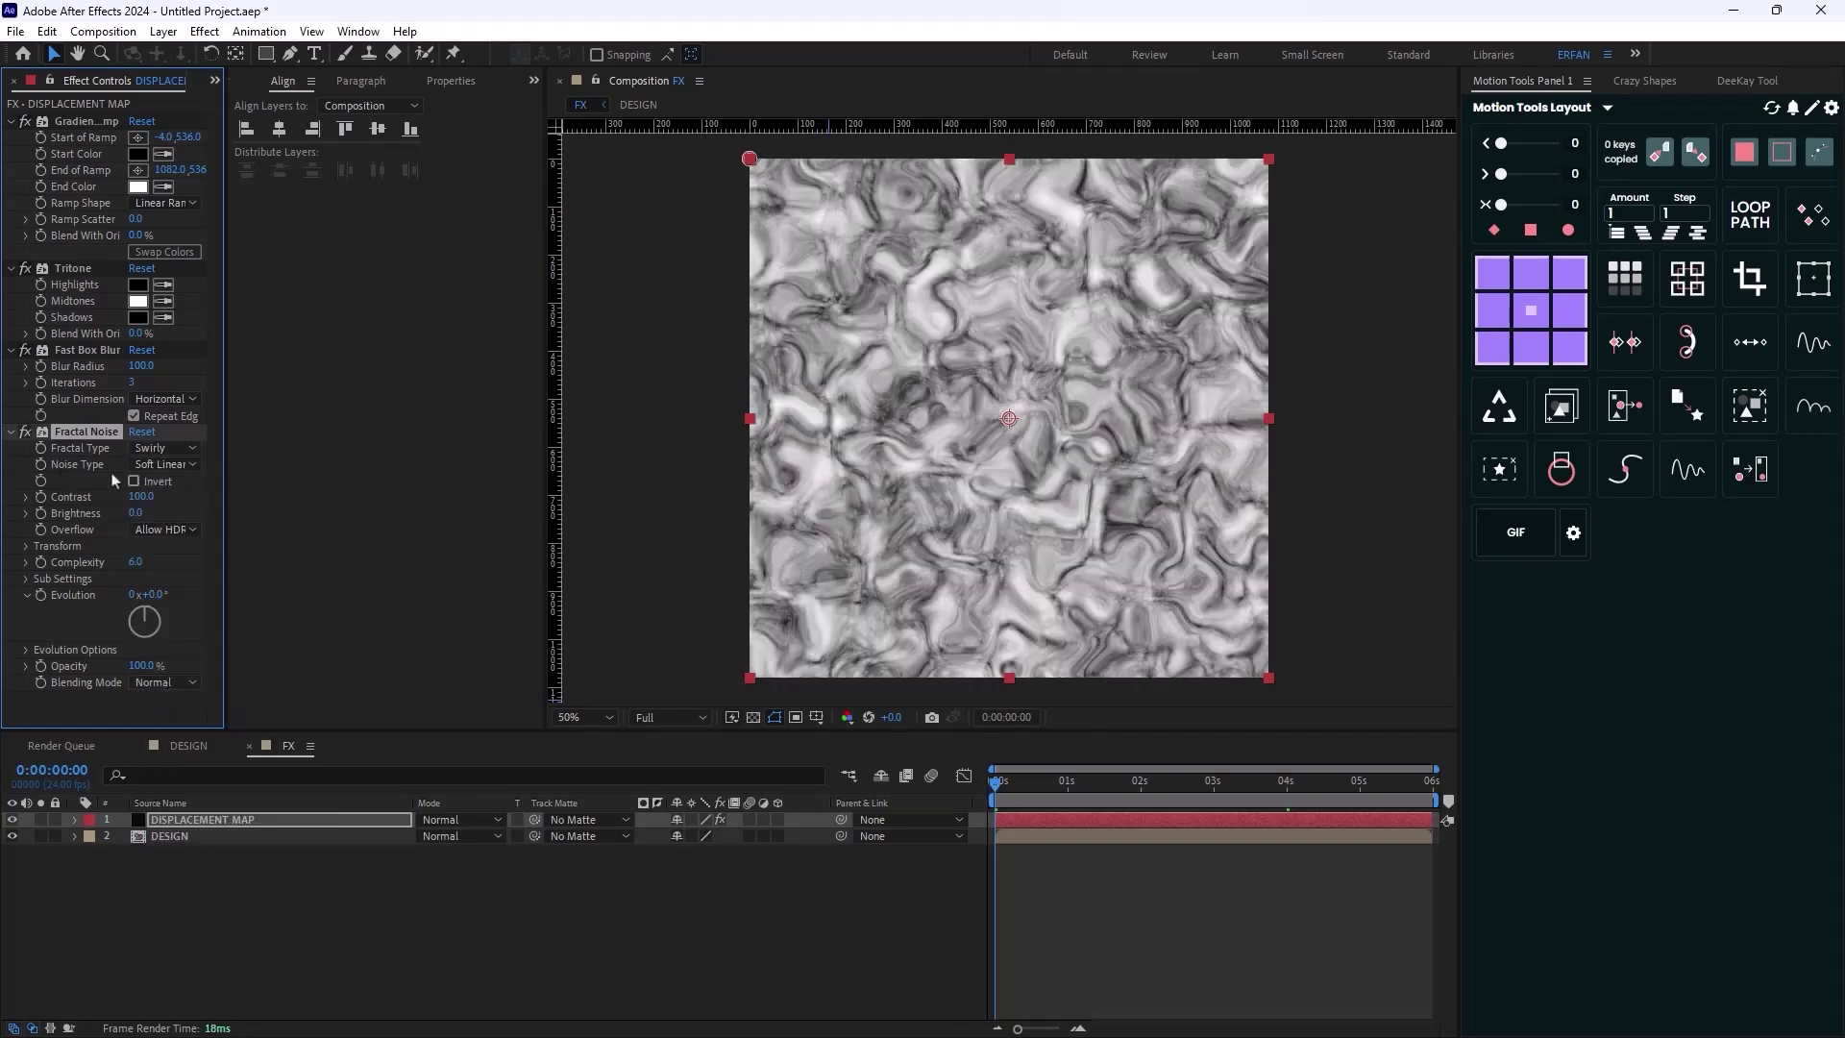
{"action": "left_click", "coordinate": [159, 466]}
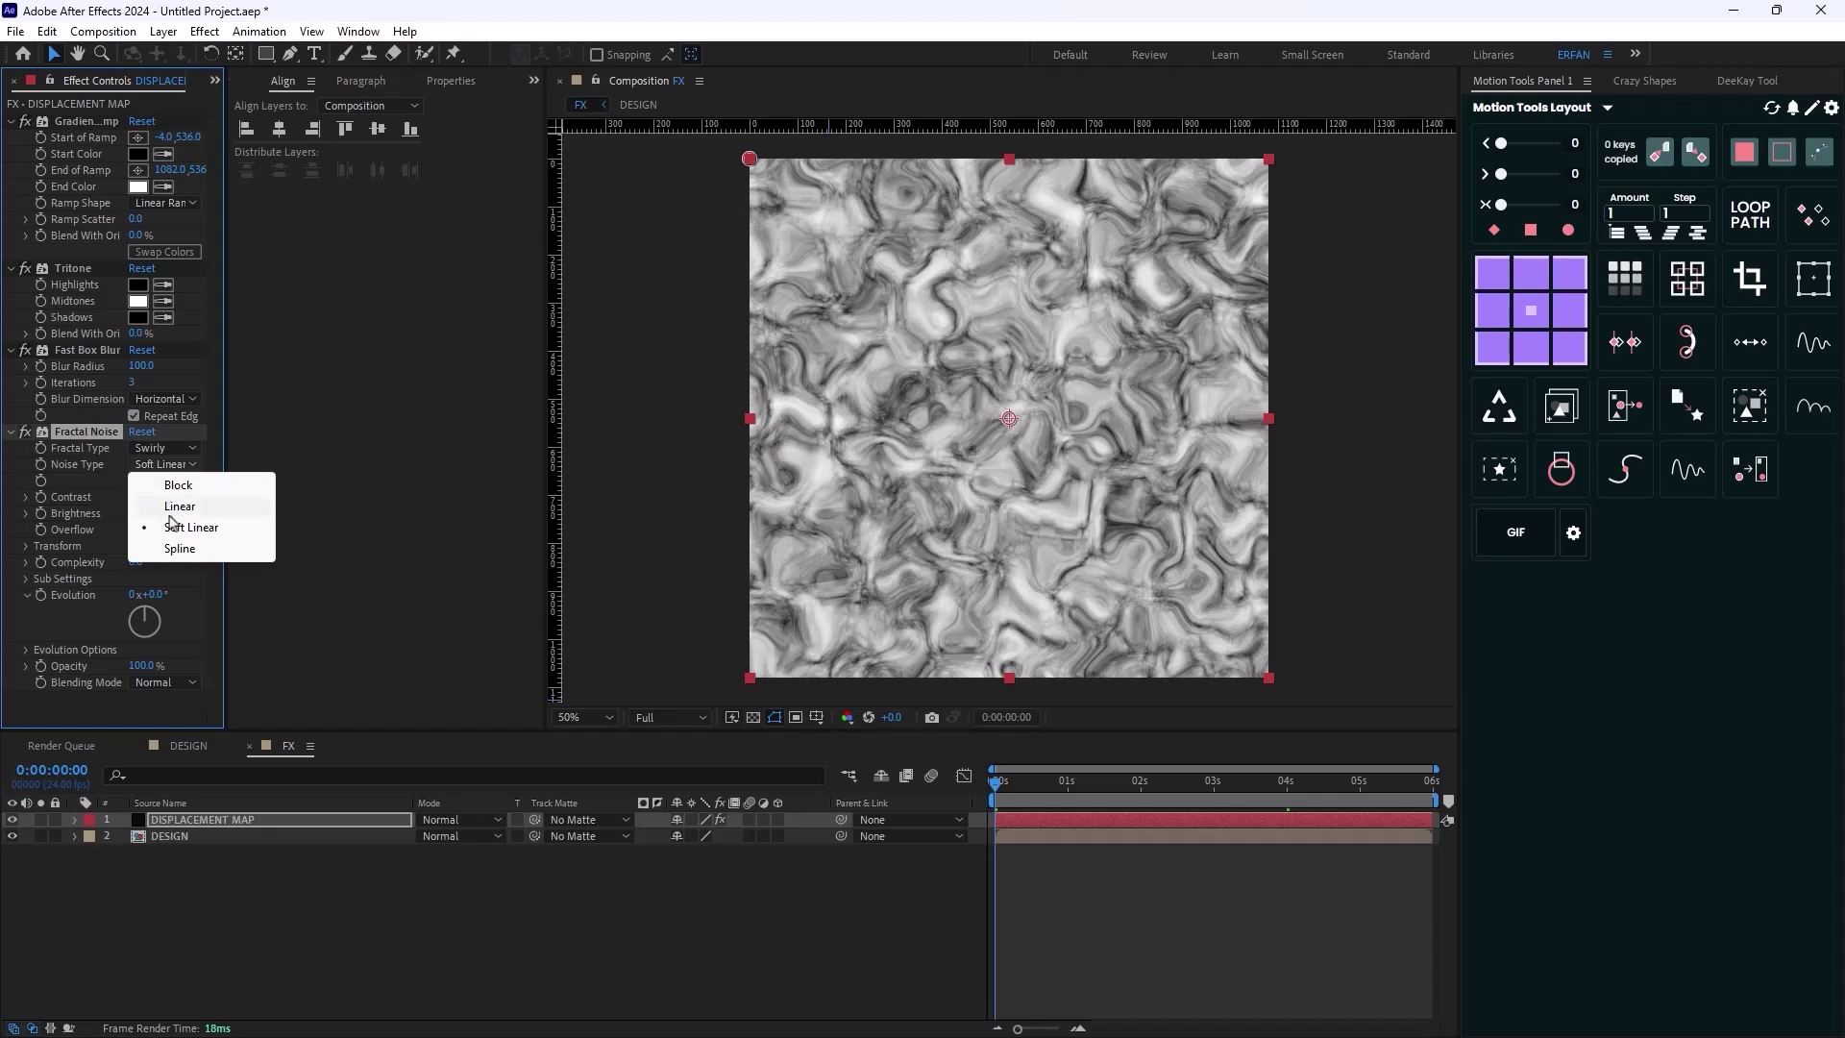
{"action": "left_click", "coordinate": [181, 559]}
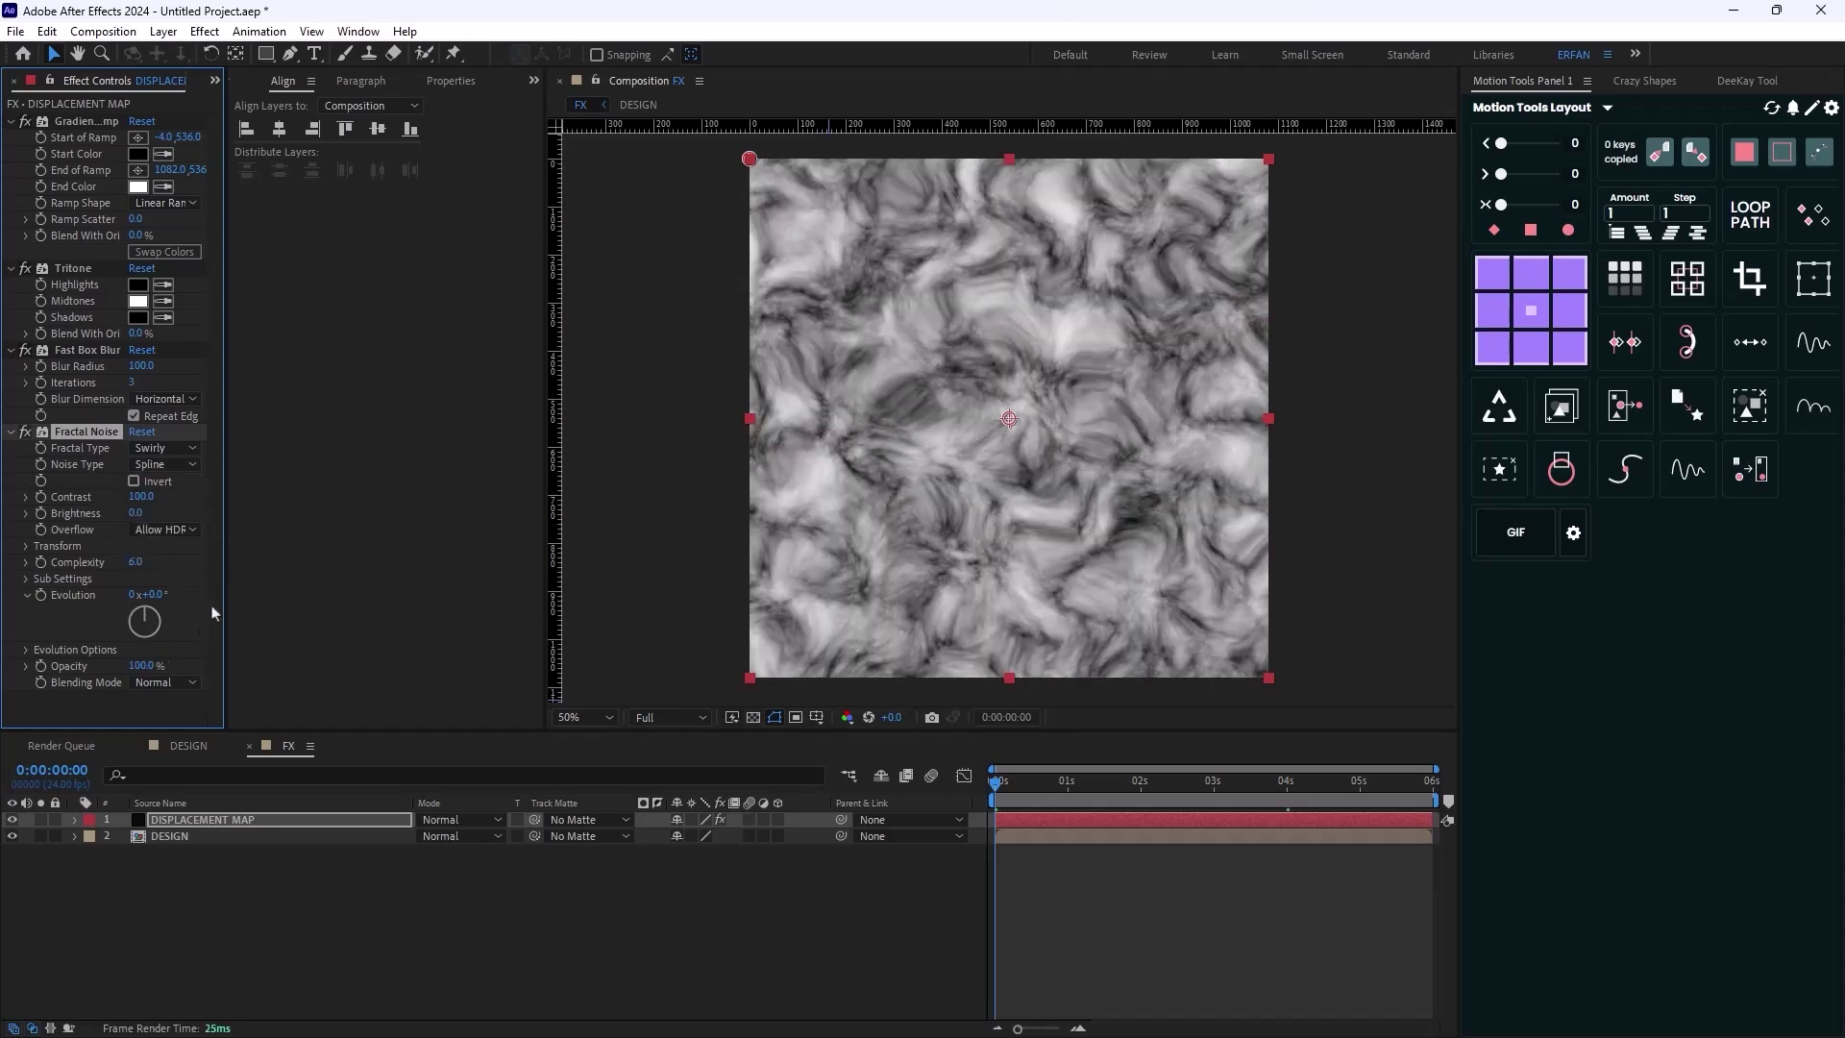
Turn off uniform scaling in the Fractal Noise transform settings and set the scale width to 60
{"action": "left_click_drag", "start_coordinate": [224, 563], "coordinate": [316, 564]}
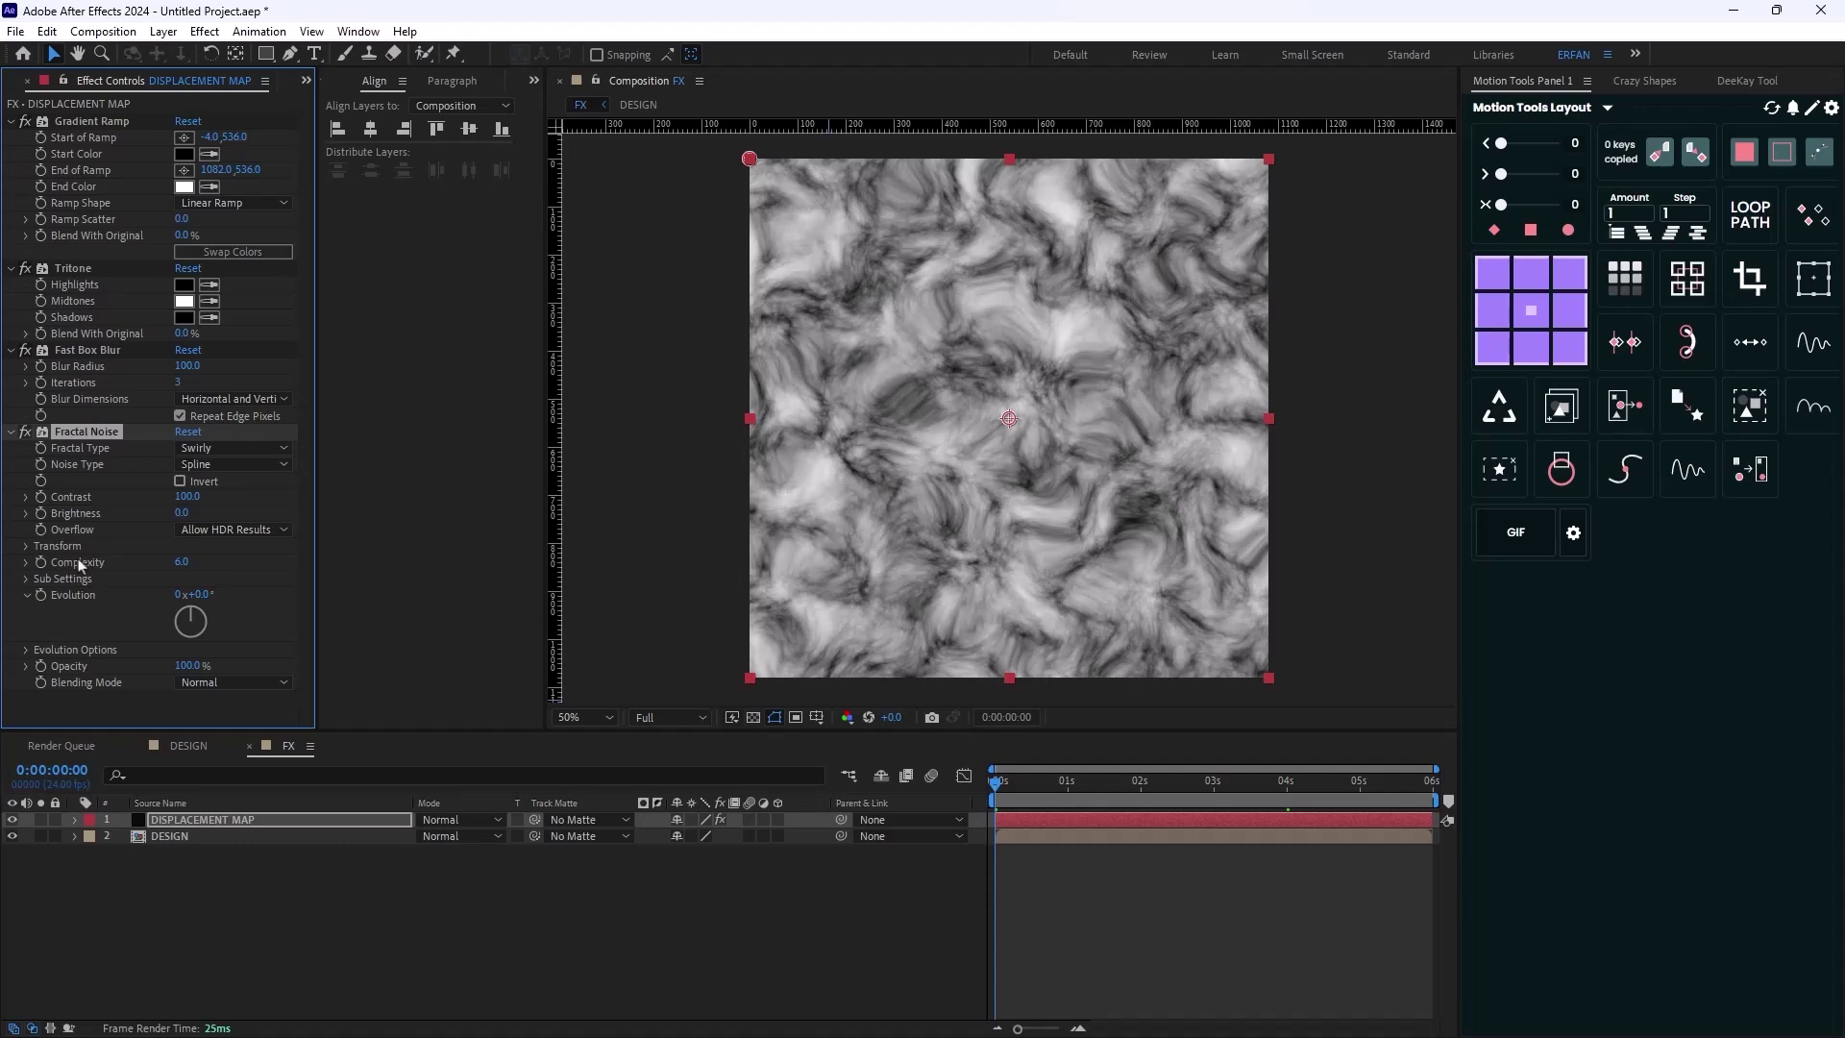
{"action": "left_click", "coordinate": [28, 547]}
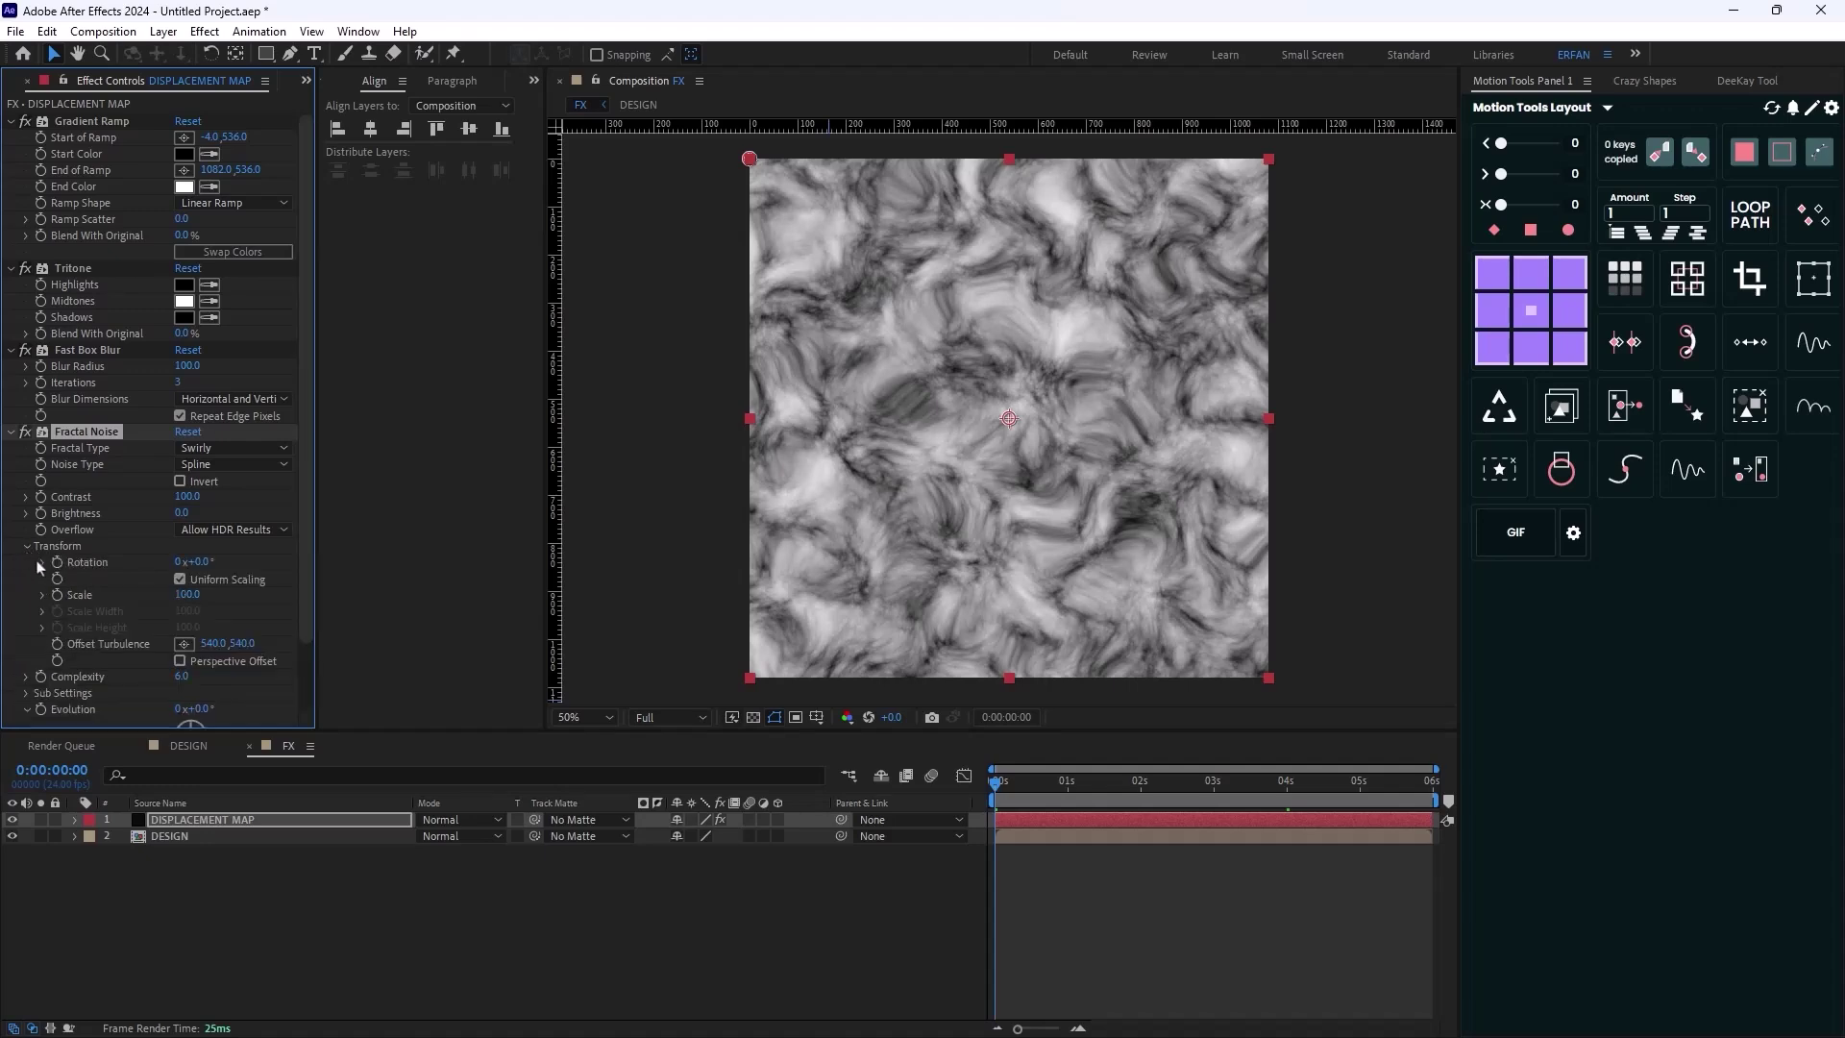
{"action": "scroll", "coordinate": [122, 589], "scroll_direction": "down", "scroll_amount": 2}
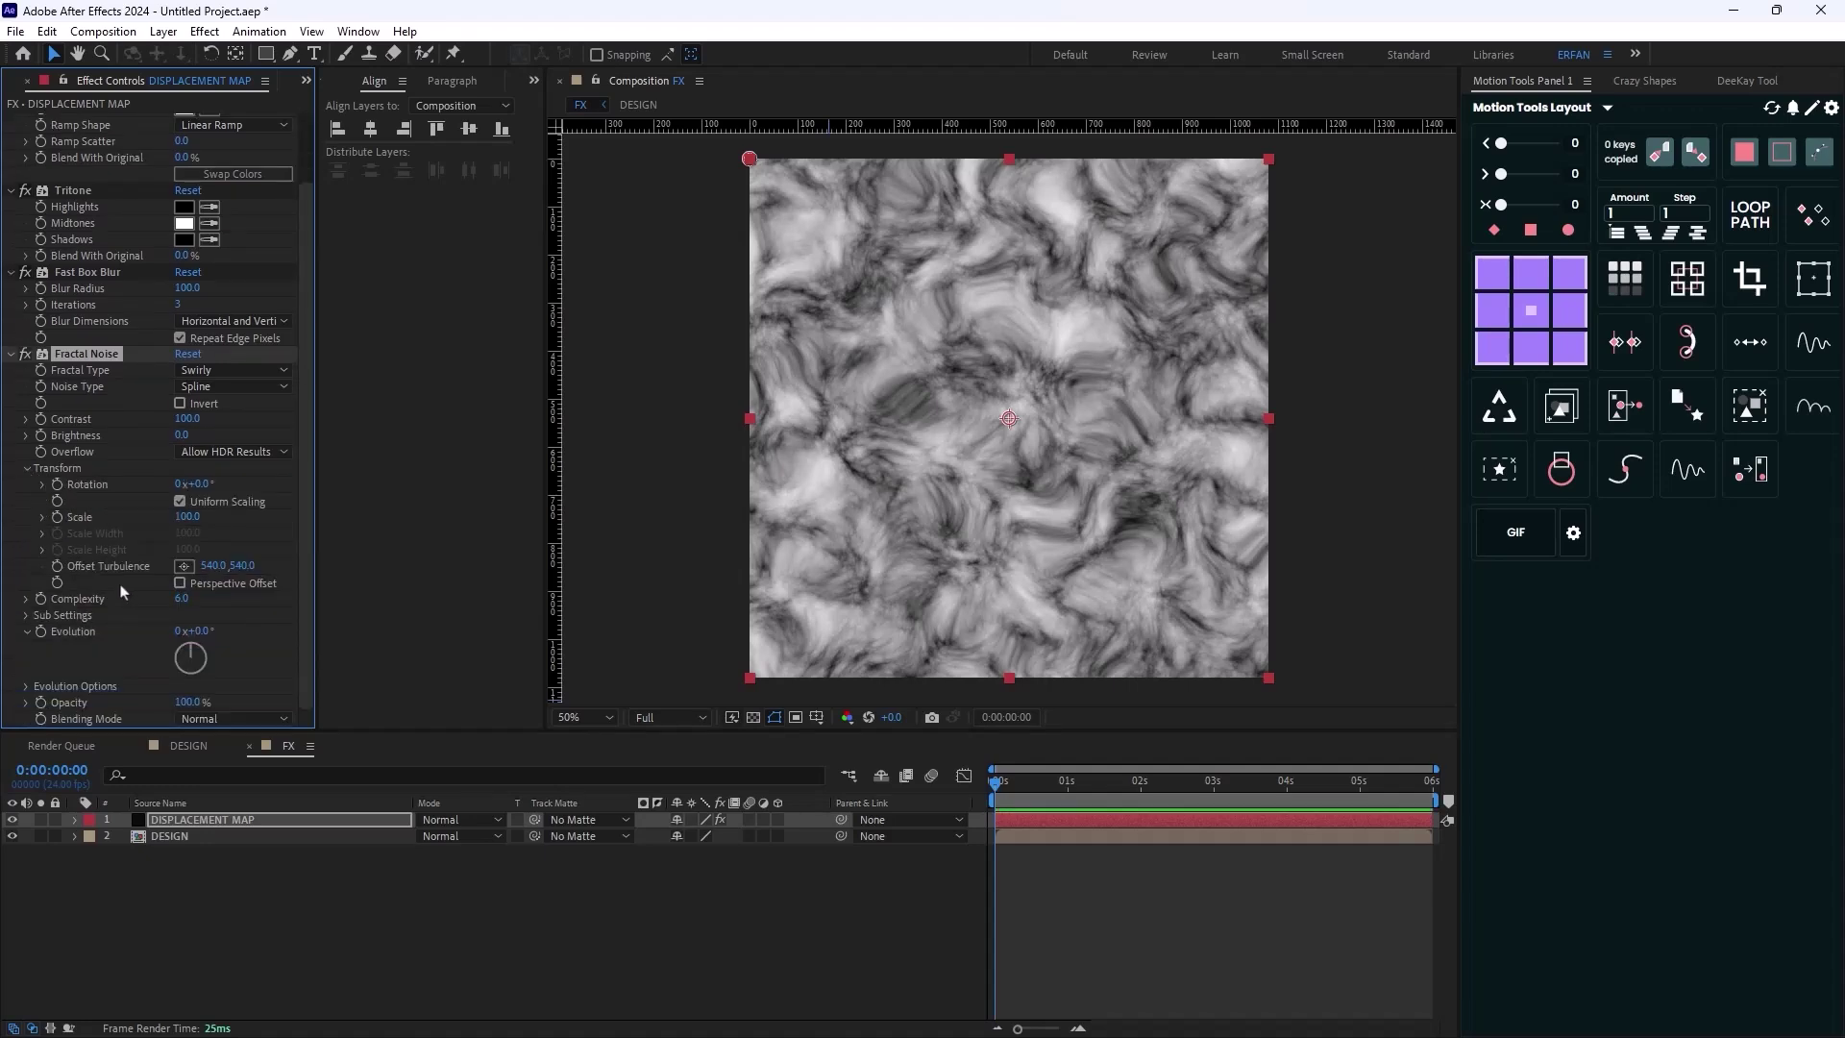
{"action": "left_click", "coordinate": [180, 500]}
{"action": "left_click", "coordinate": [188, 533]}
{"action": "type", "text": "60"}
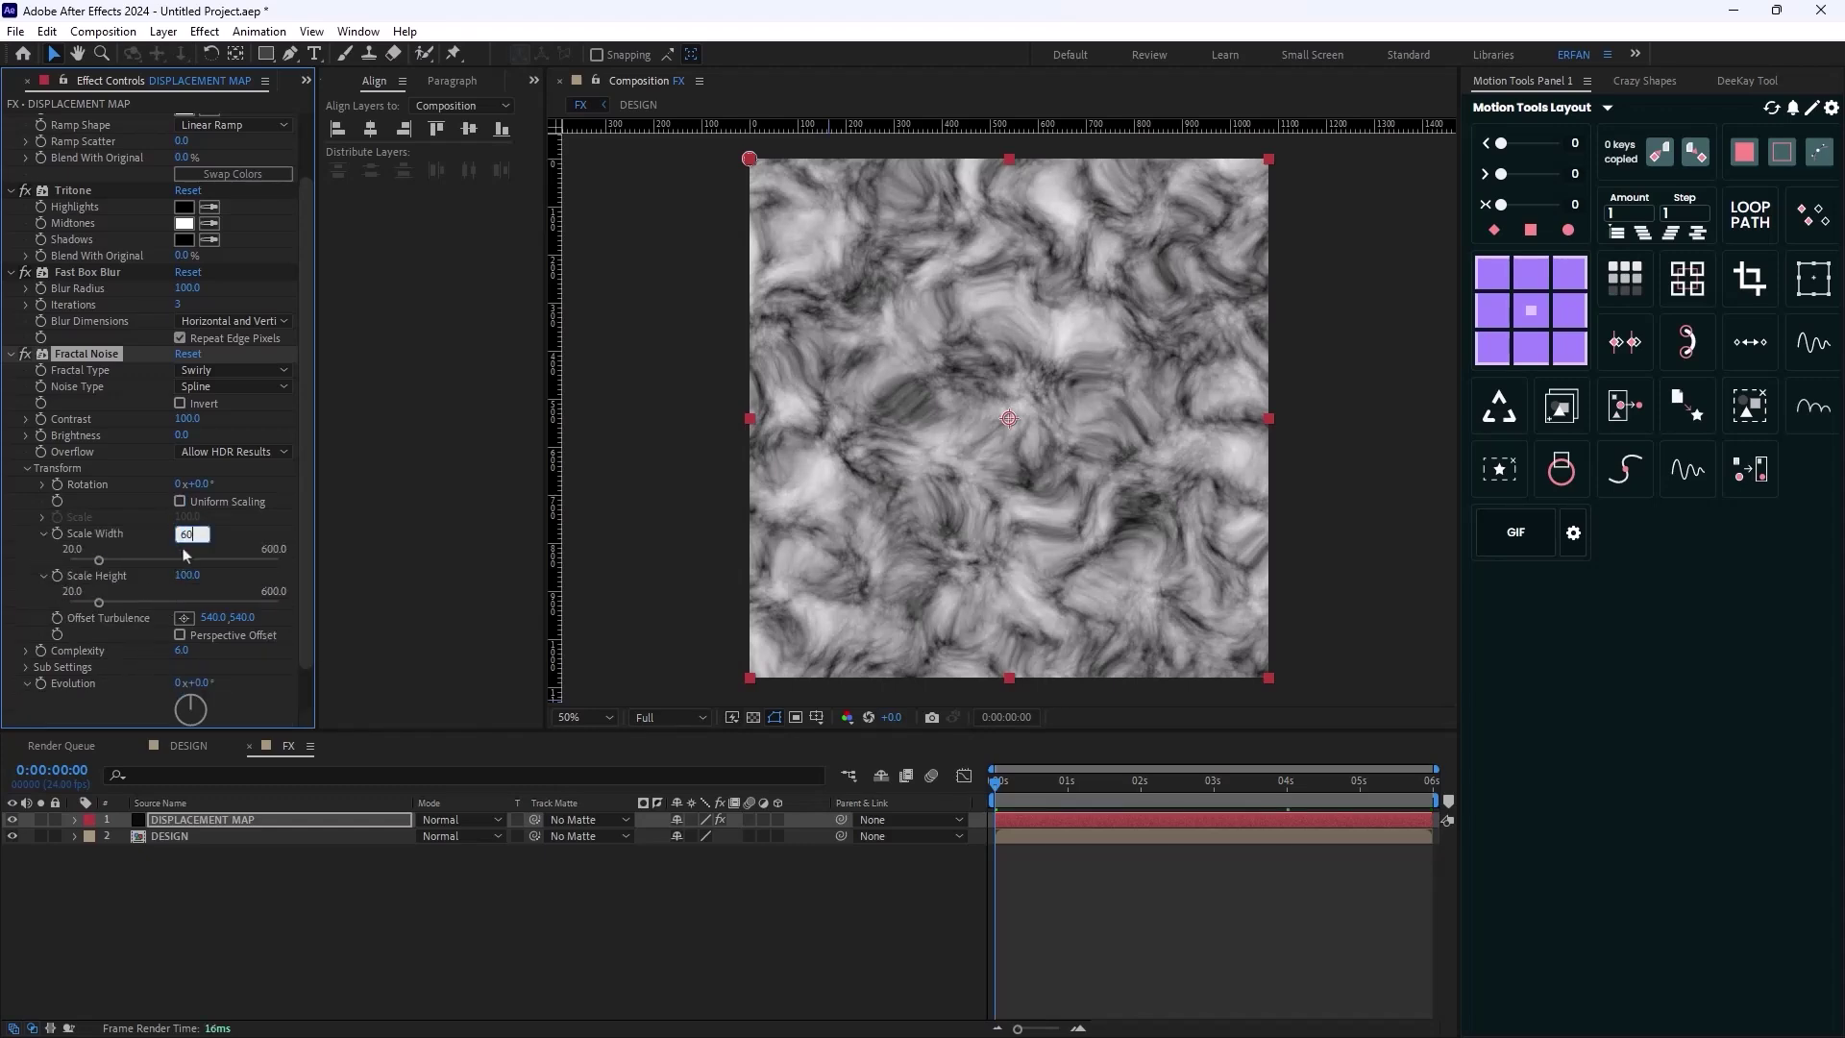
{"action": "key", "text": "Return"}
Stretch the fractal noise into straight vertical streaks by setting its scale height to 10000
{"action": "left_click_drag", "start_coordinate": [188, 575], "coordinate": [1147, 673]}
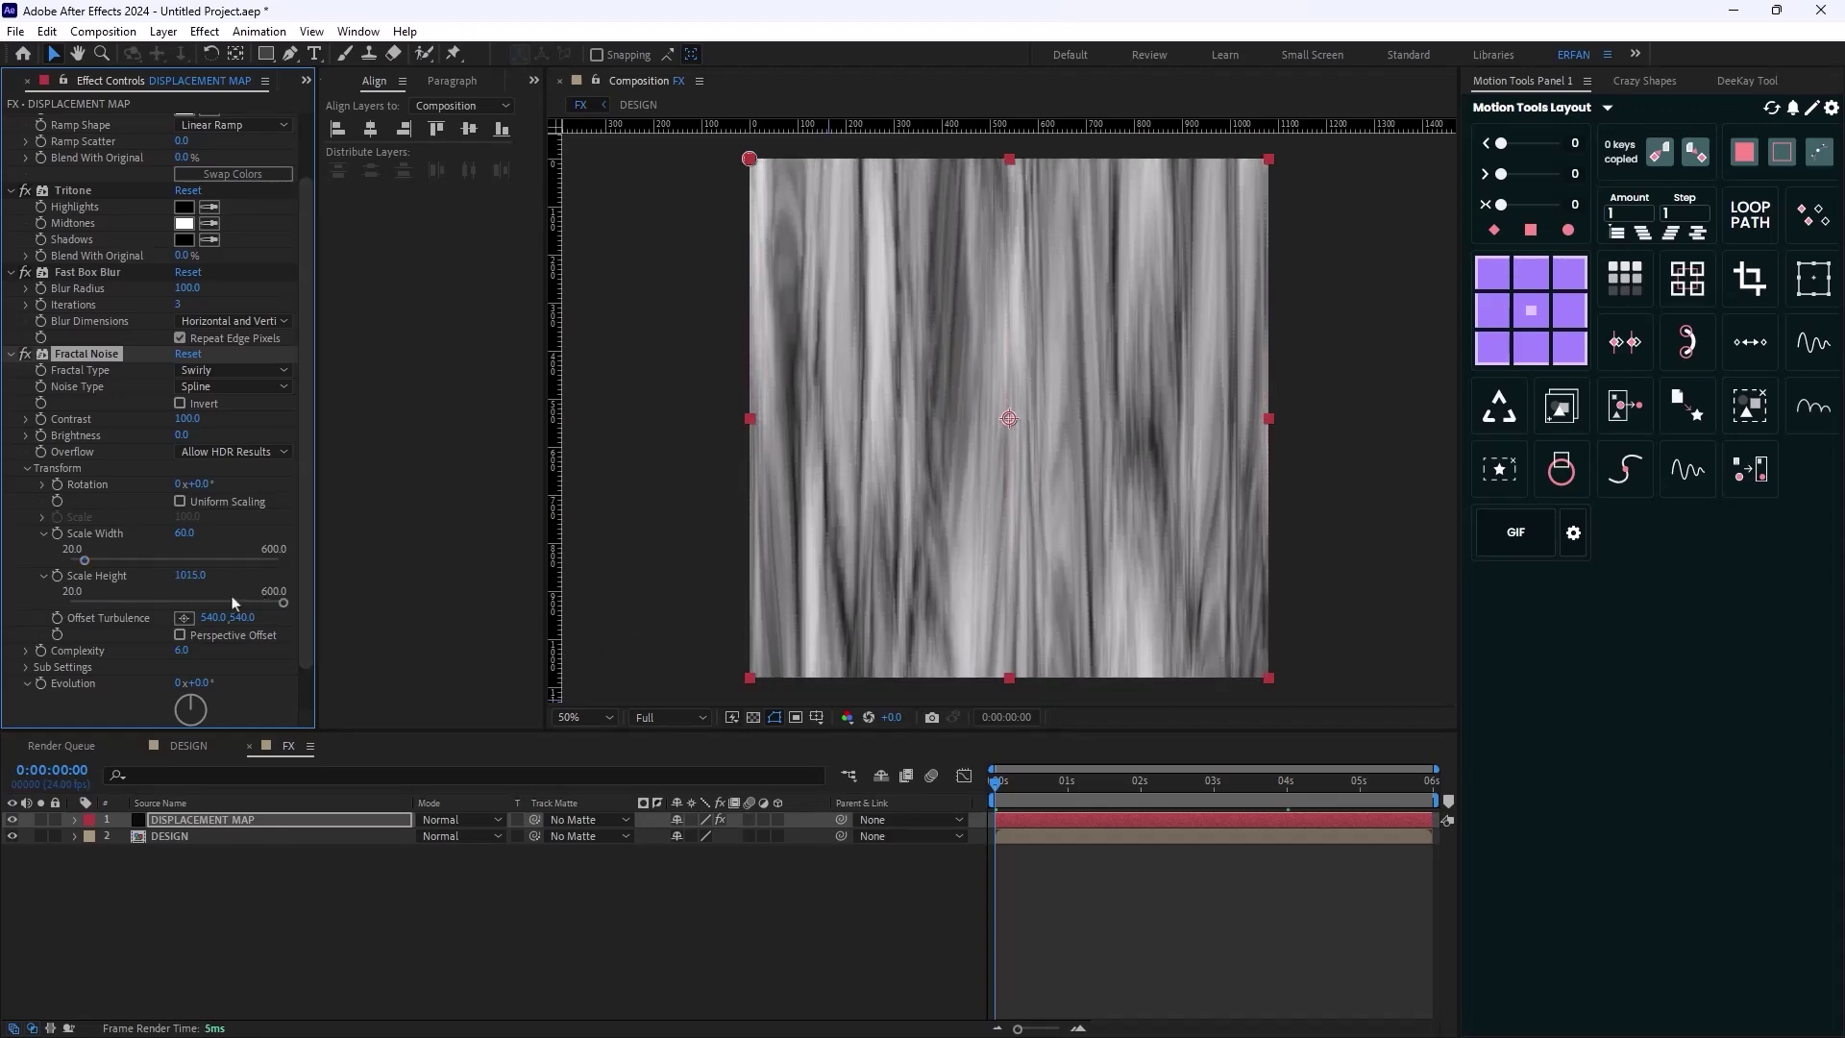
{"action": "left_click_drag", "start_coordinate": [188, 574], "coordinate": [913, 638]}
{"action": "left_click", "coordinate": [192, 576]}
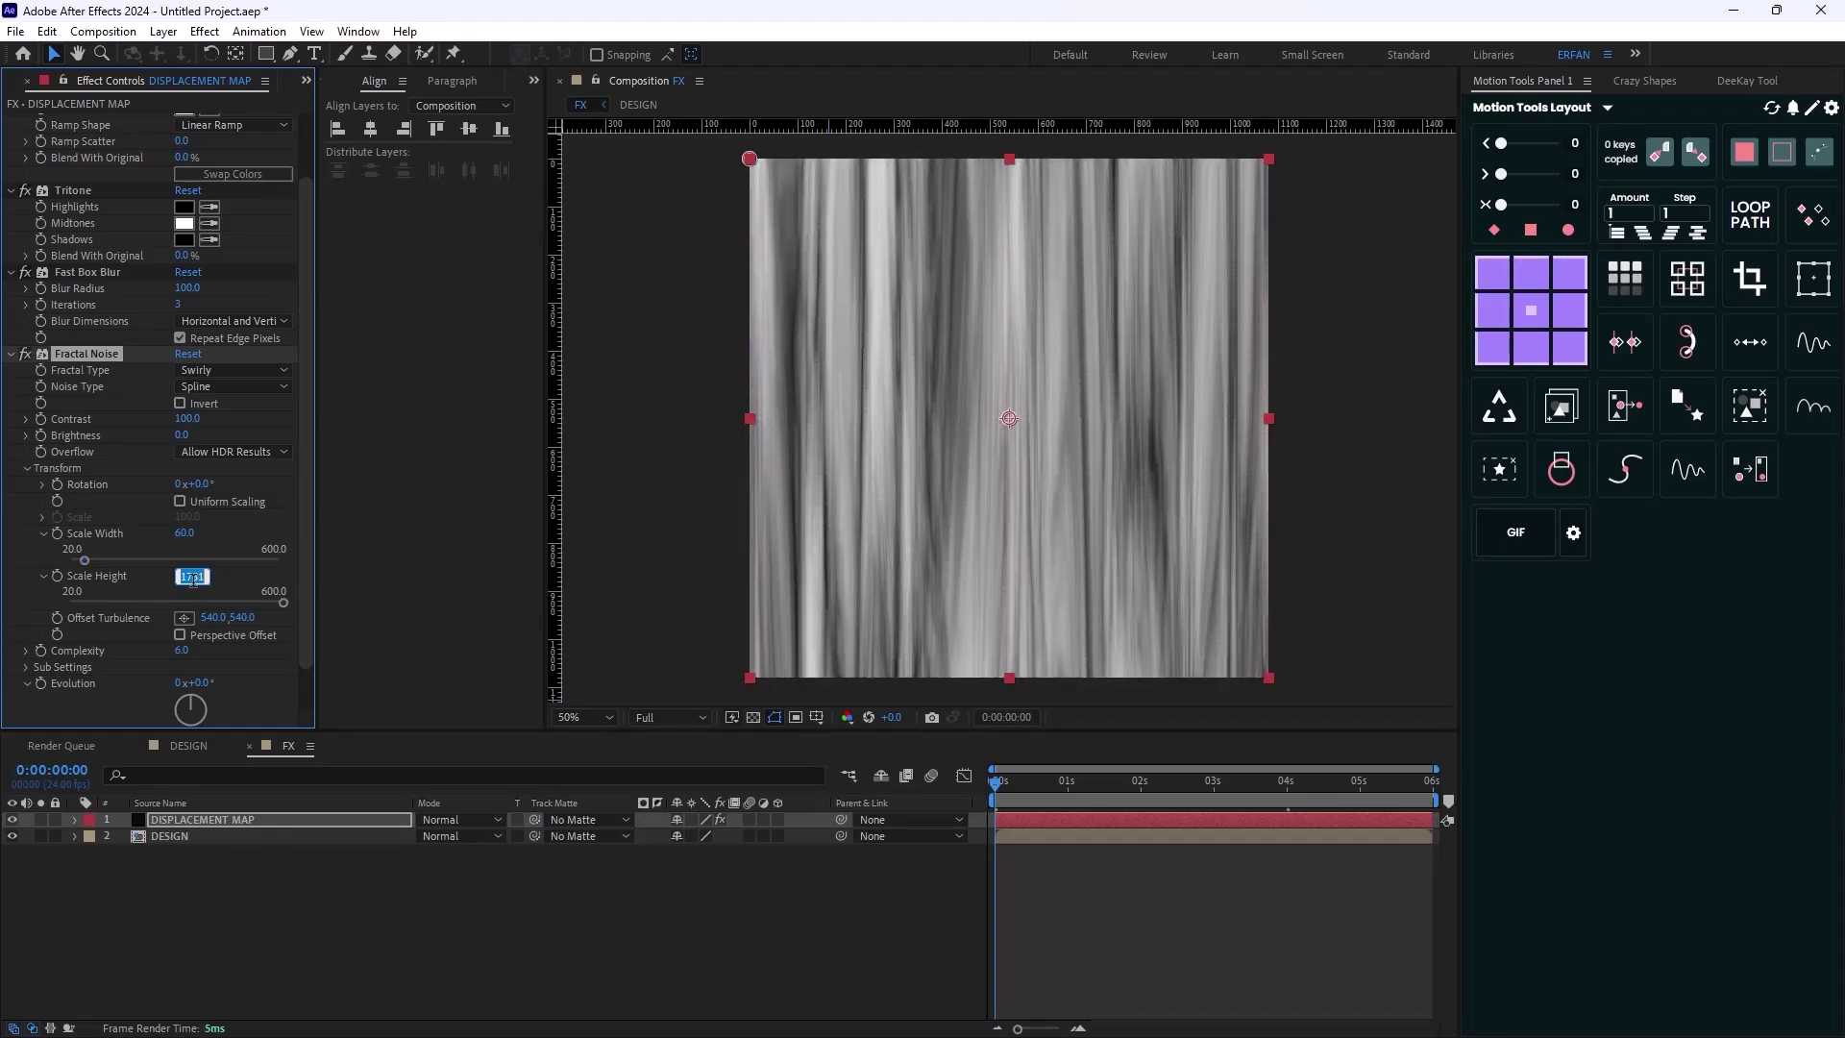
{"action": "type", "text": "10000"}
{"action": "key", "text": "Return"}
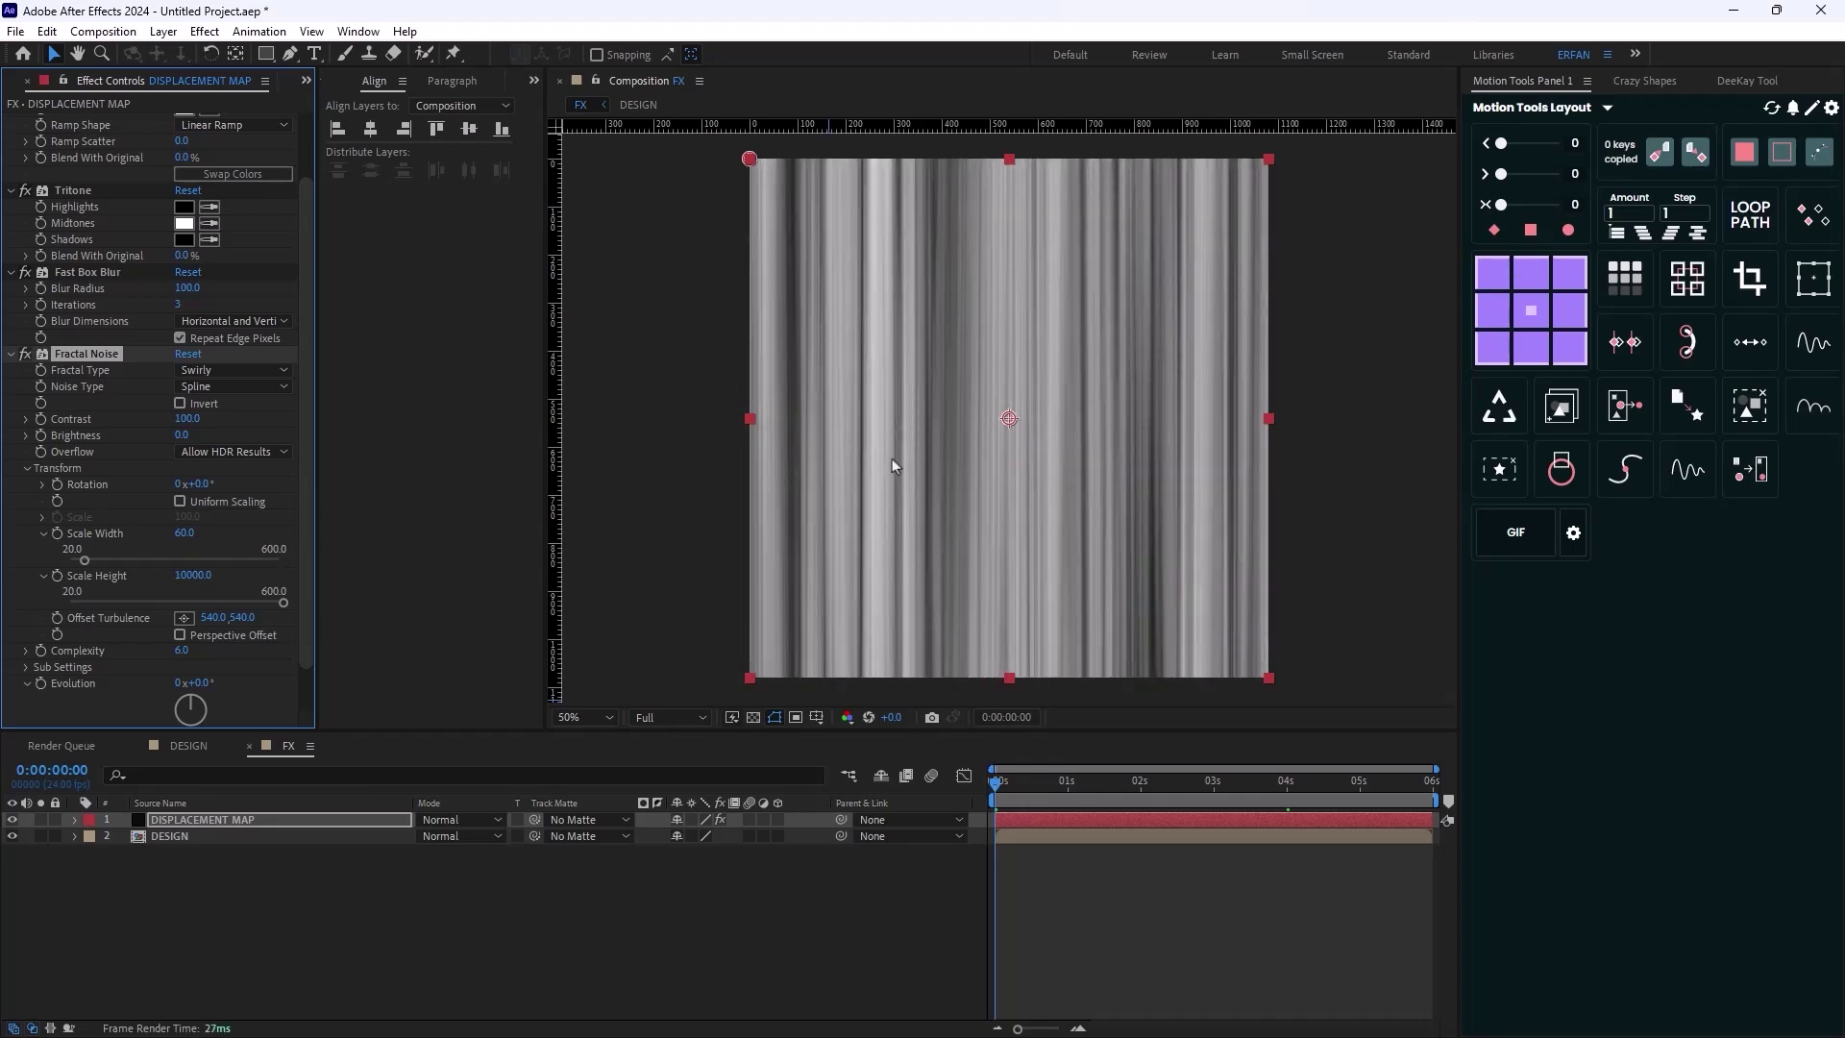
Try out different Evolution angles on the Fractal Noise effect and undo the change
{"action": "scroll", "coordinate": [202, 589], "scroll_direction": "down", "scroll_amount": 1}
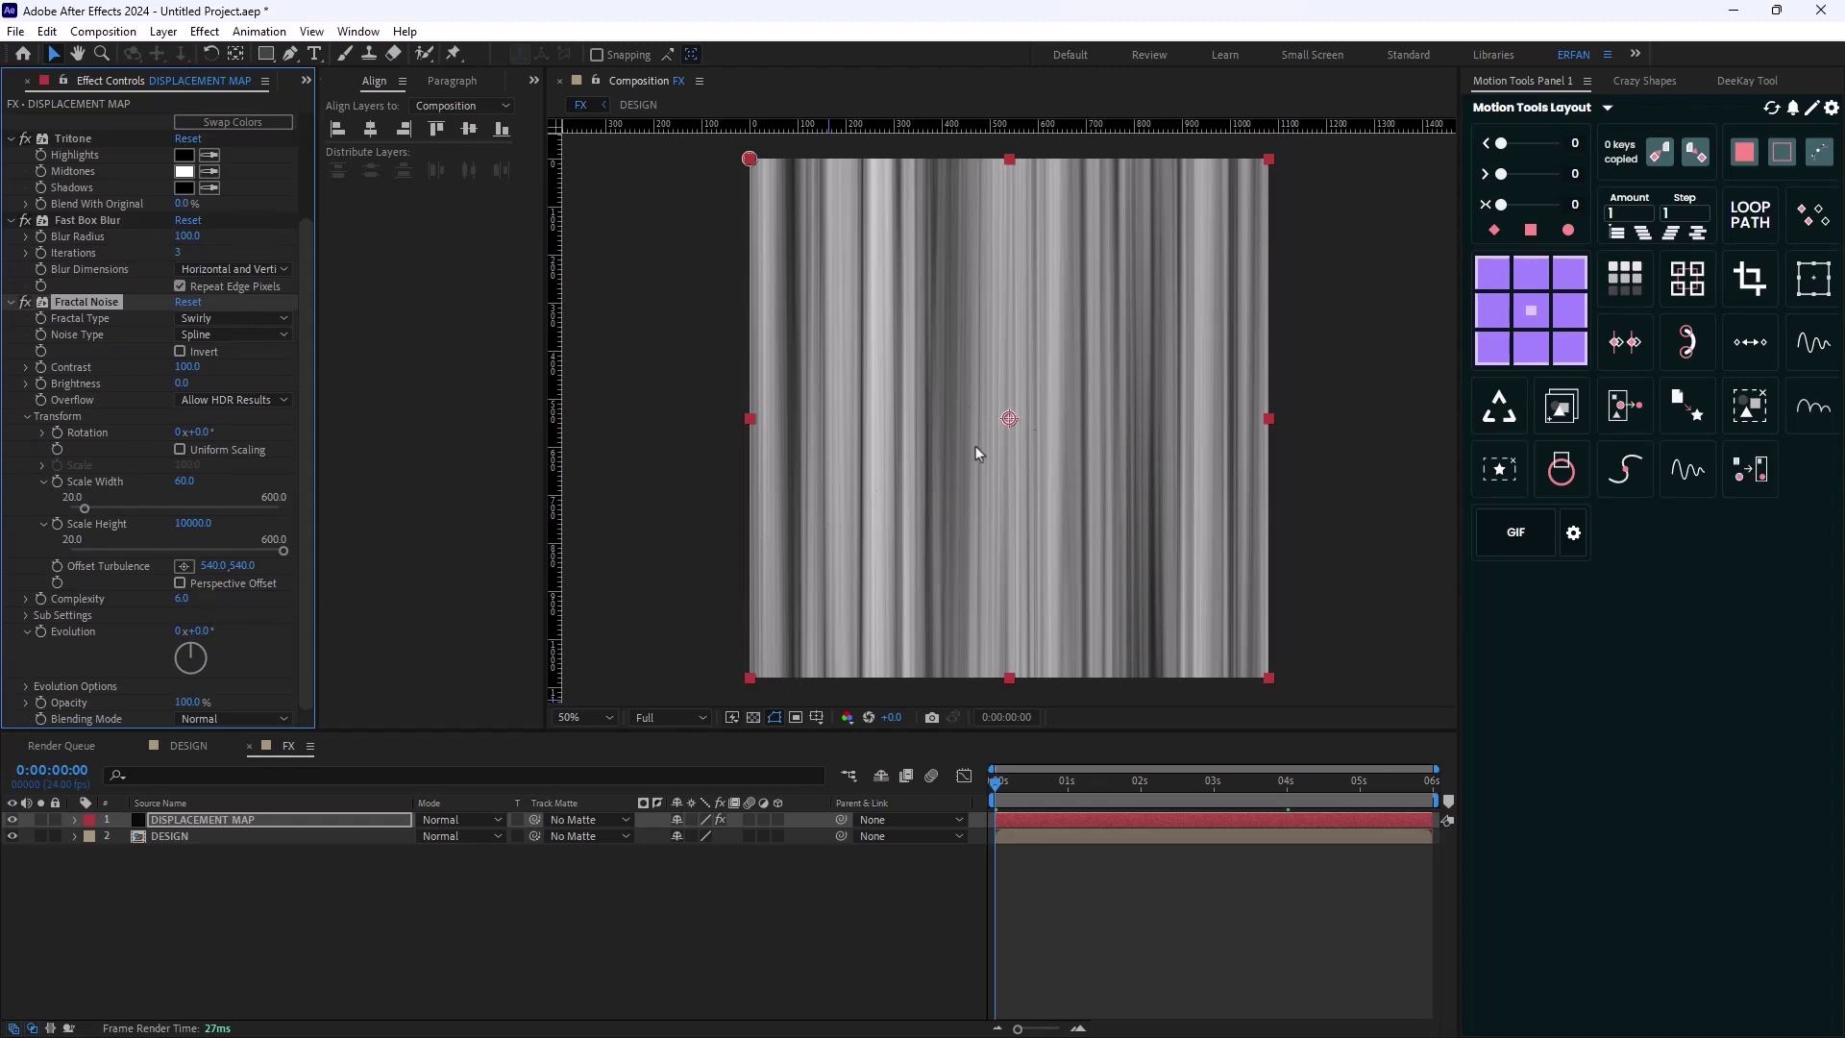
{"action": "left_click_drag", "start_coordinate": [197, 631], "coordinate": [235, 660]}
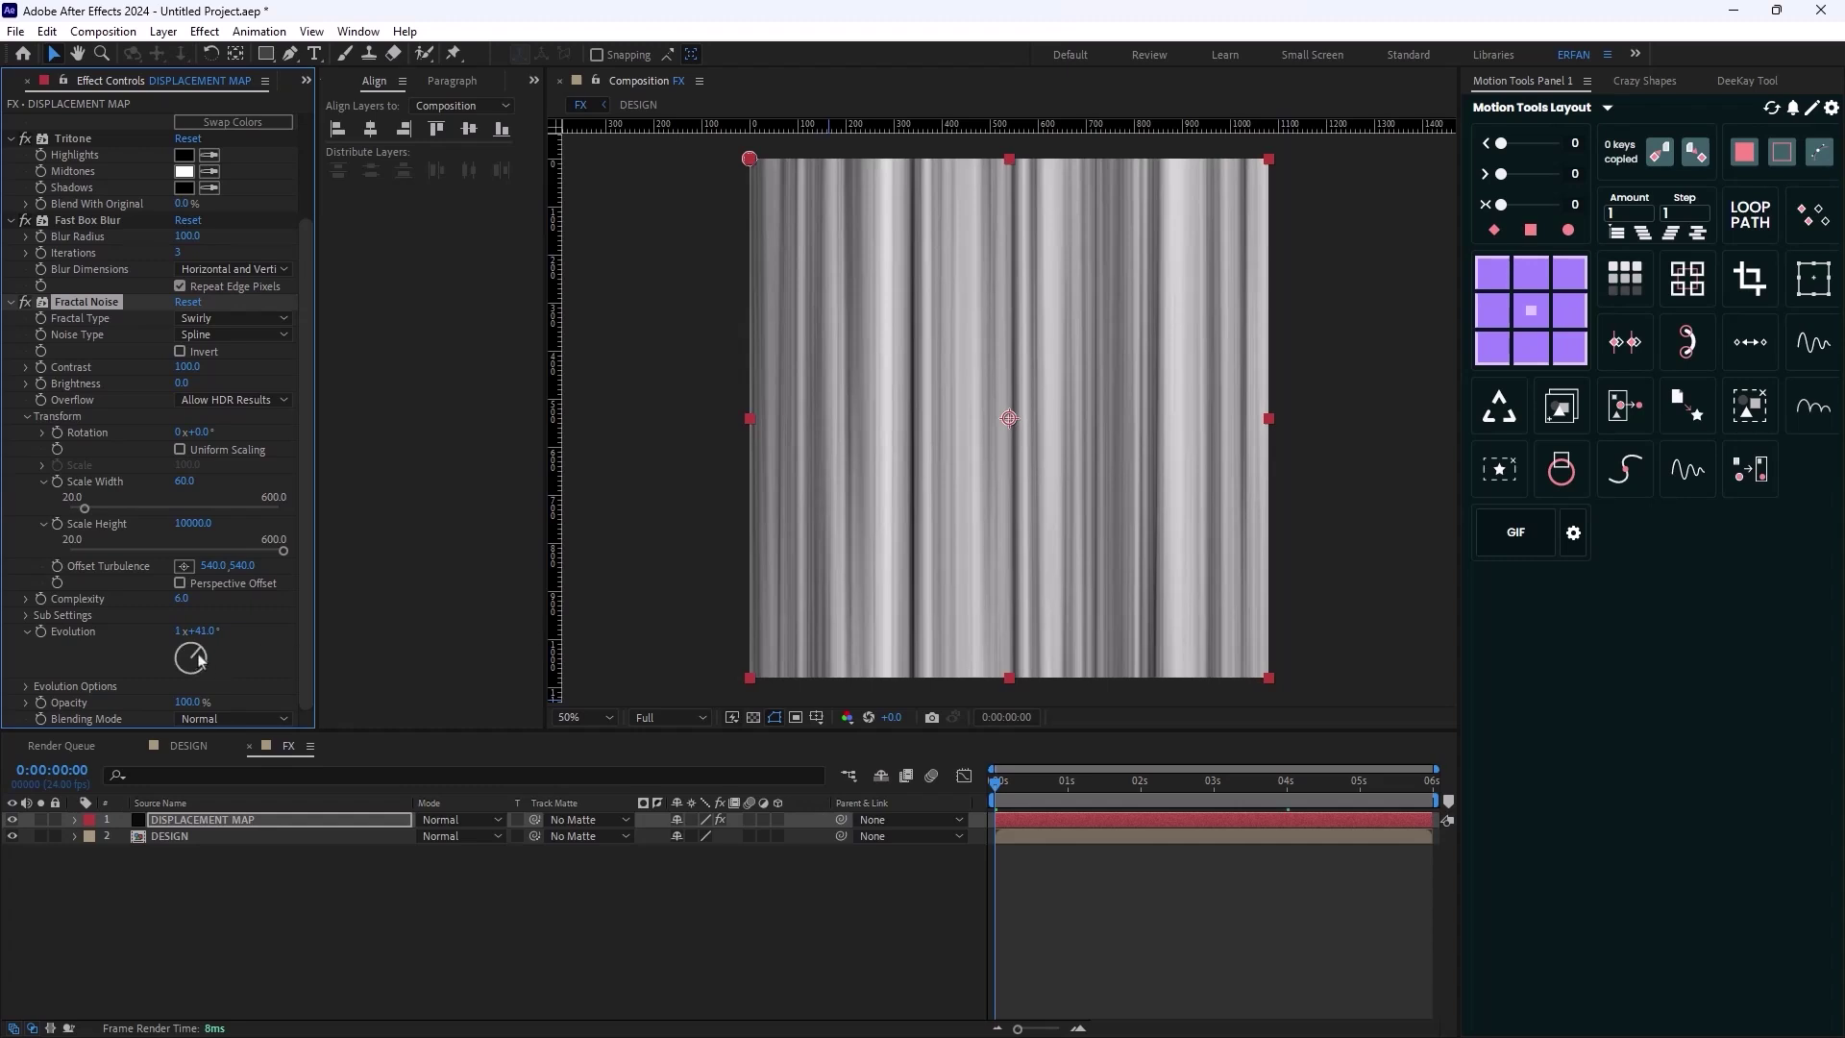
{"action": "key", "text": "ctrl+z"}
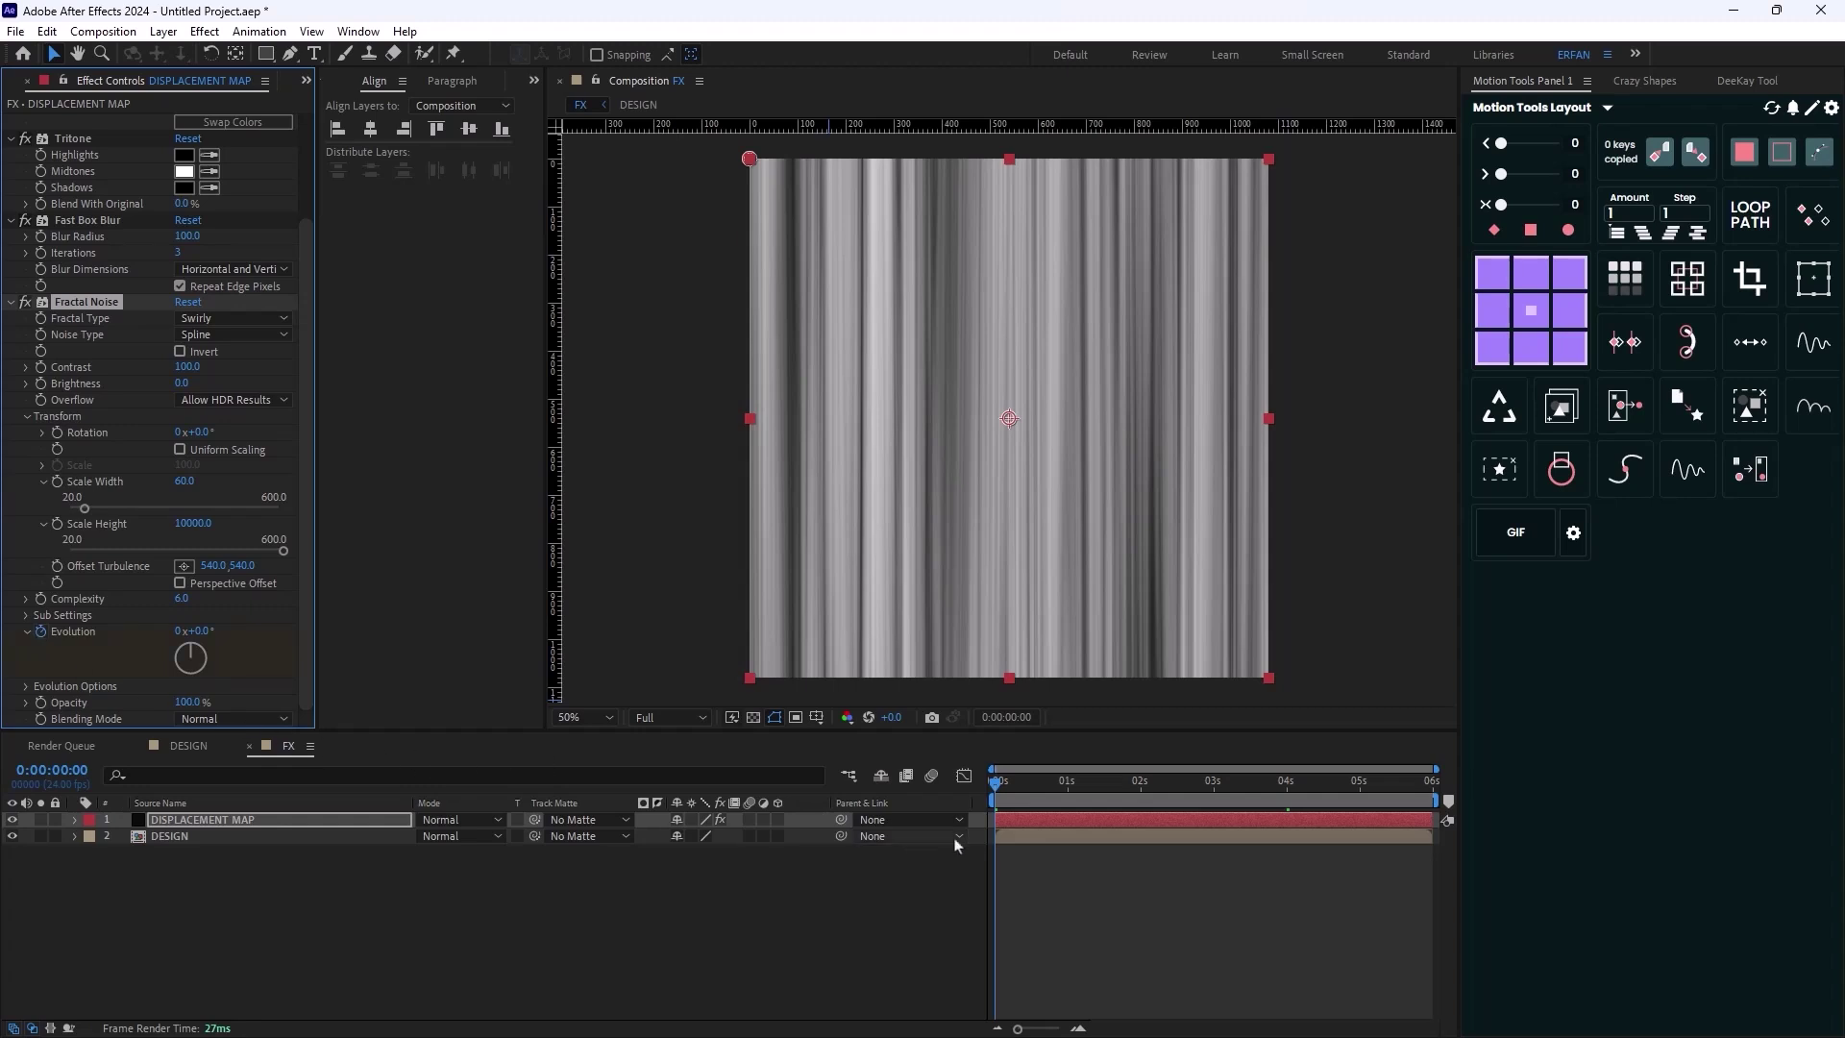
Keyframe the Fractal Noise Evolution from 0 at the composition start to 1 full revolution at 2 seconds
{"action": "left_click_drag", "start_coordinate": [997, 787], "coordinate": [1140, 783]}
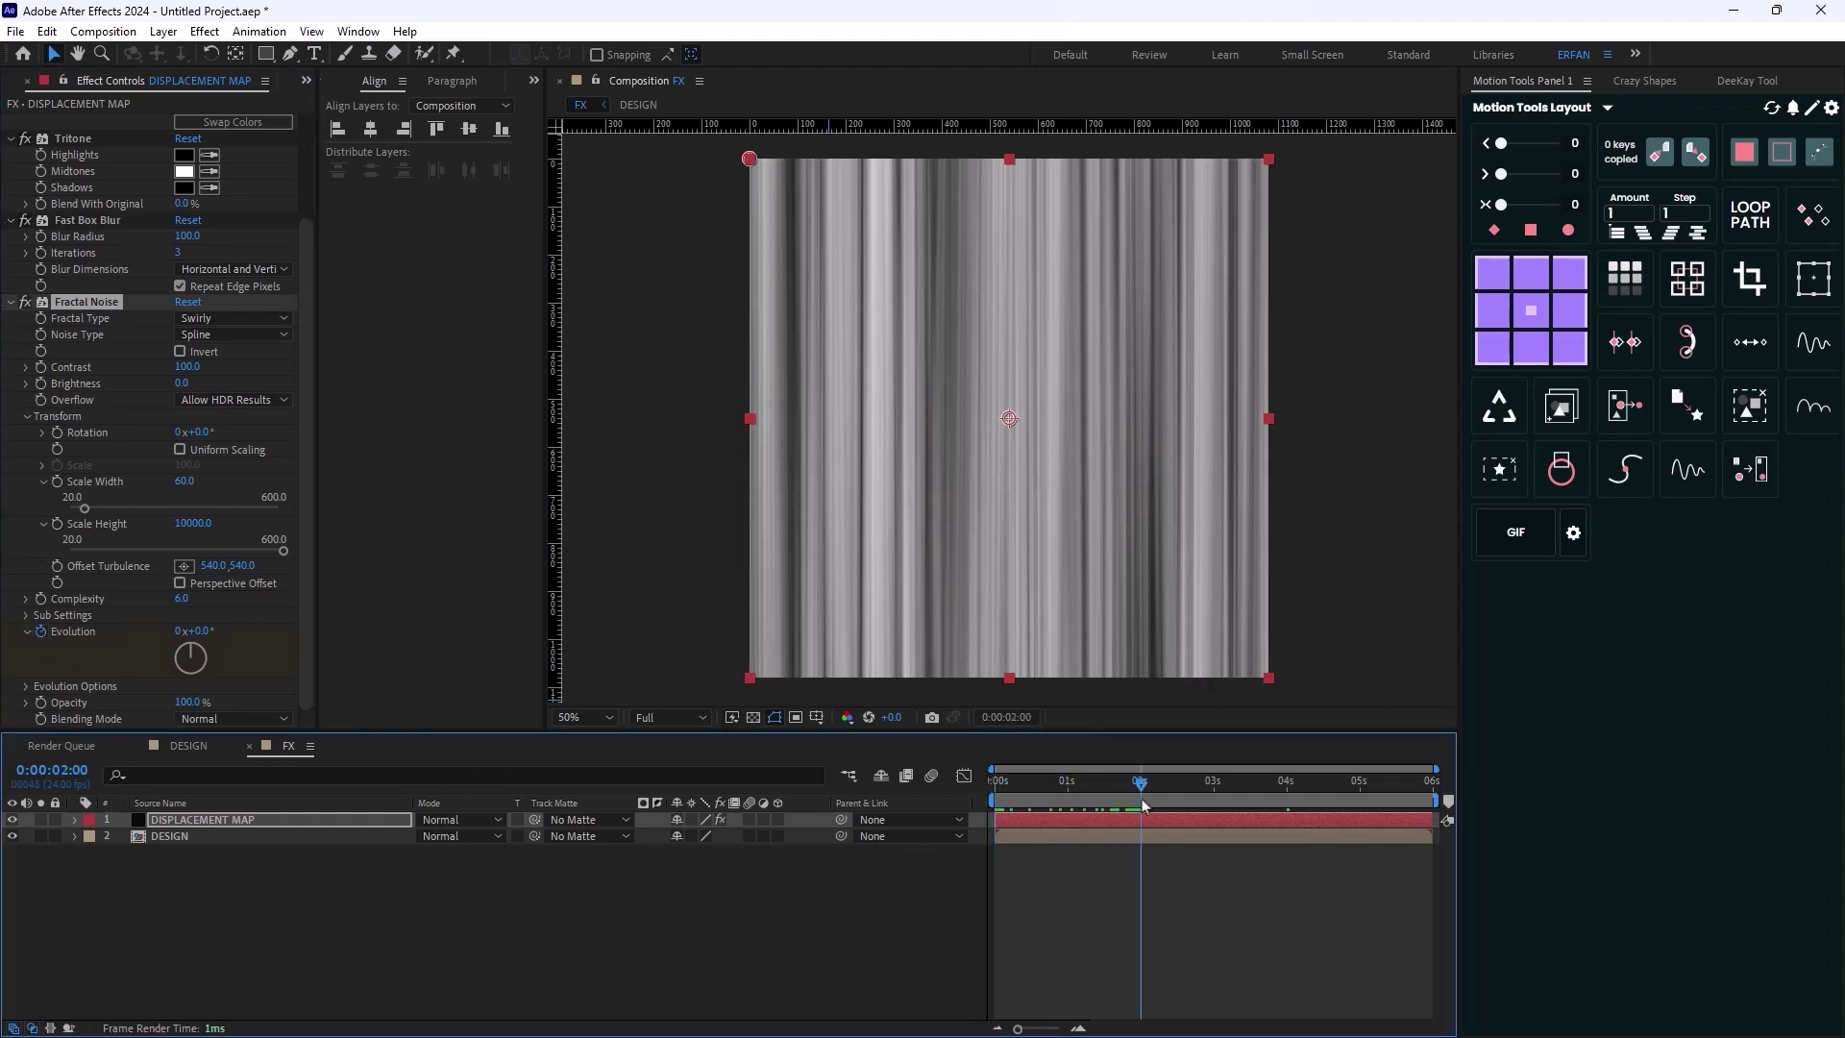
{"action": "left_click", "coordinate": [179, 633]}
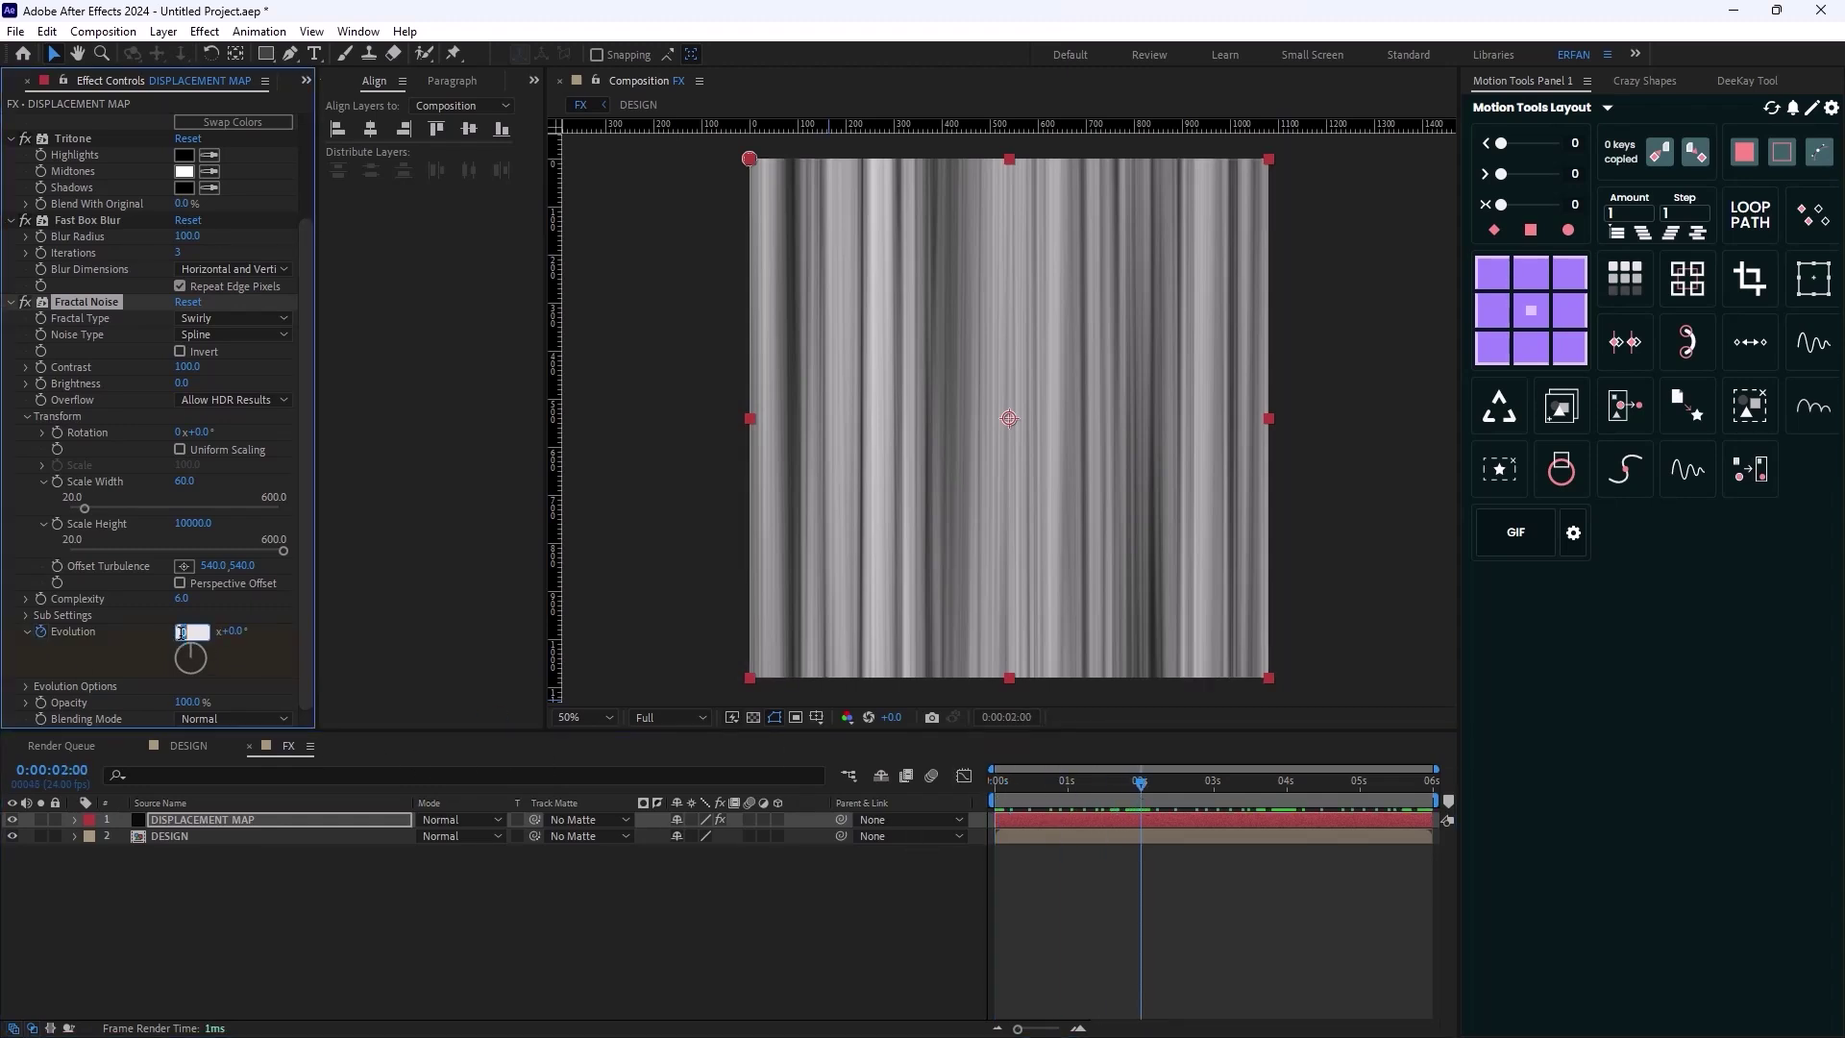
{"action": "type", "text": "1"}
{"action": "key", "text": "Return"}
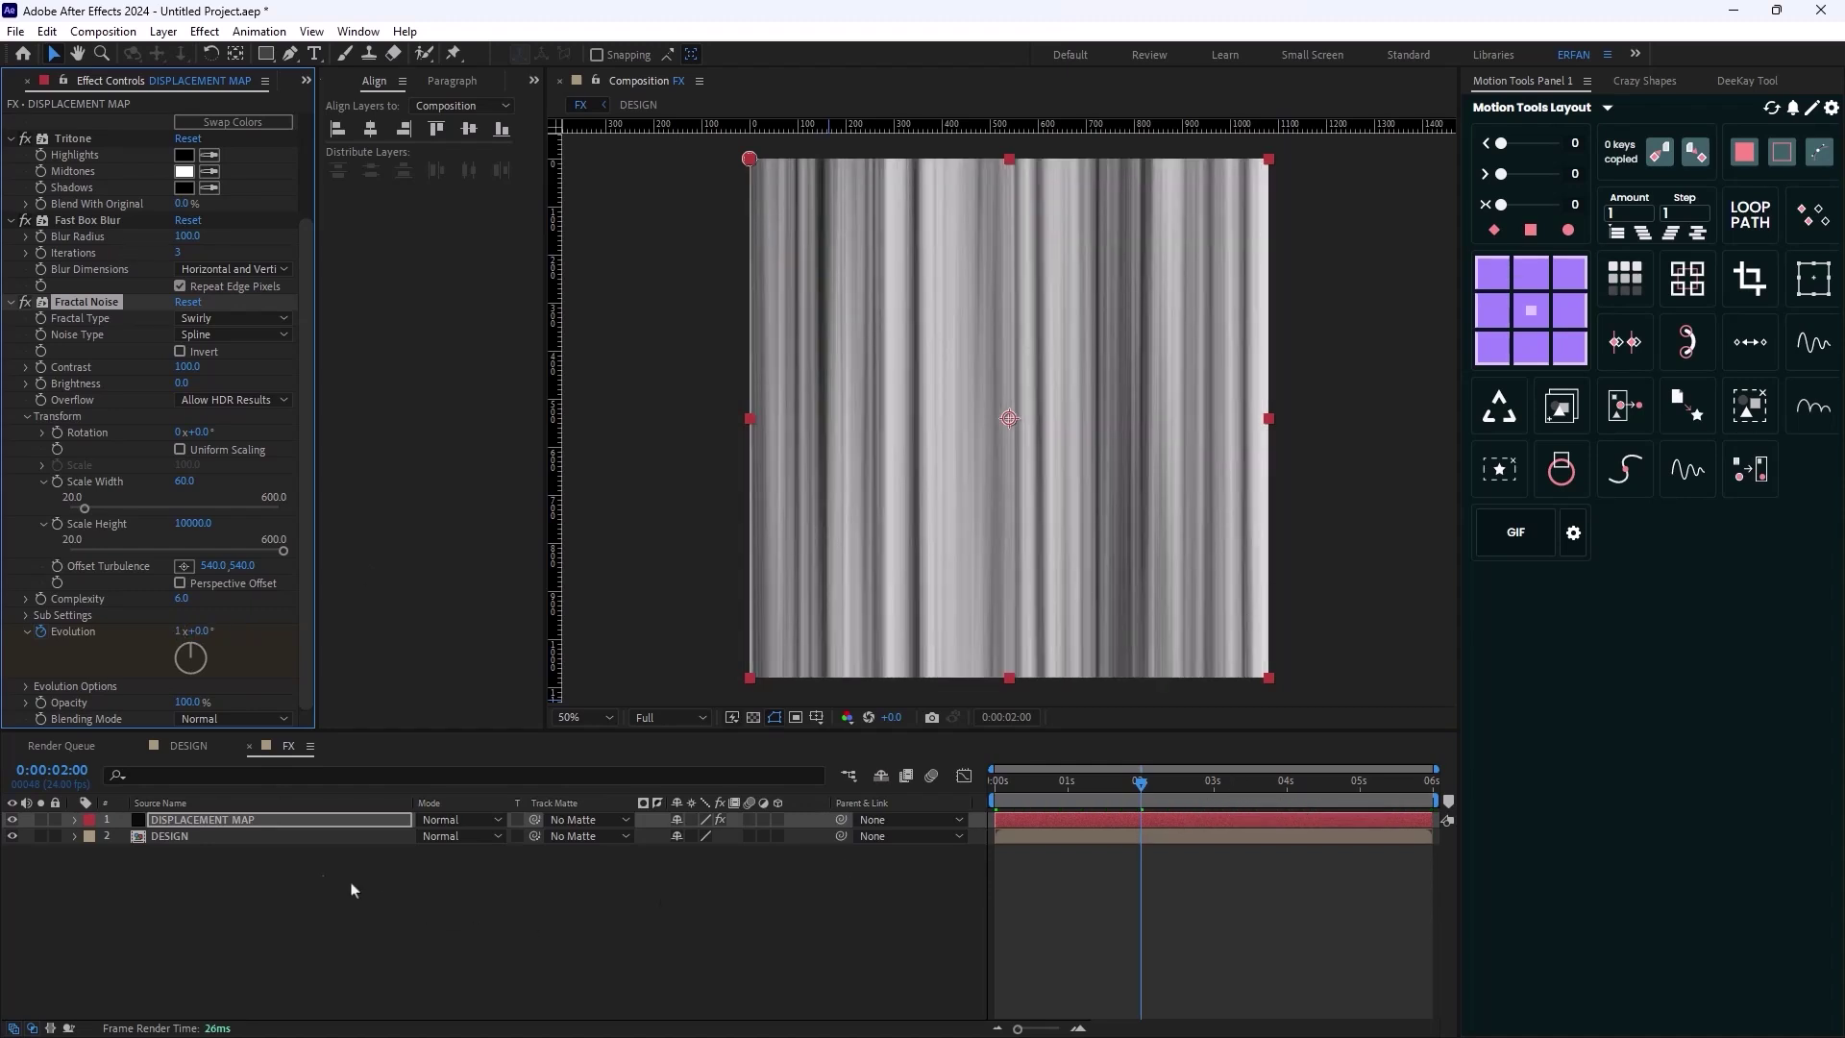
Add the expression loopOut() to the Fractal Noise Evolution and return to the start of the composition
{"action": "key", "text": "u"}
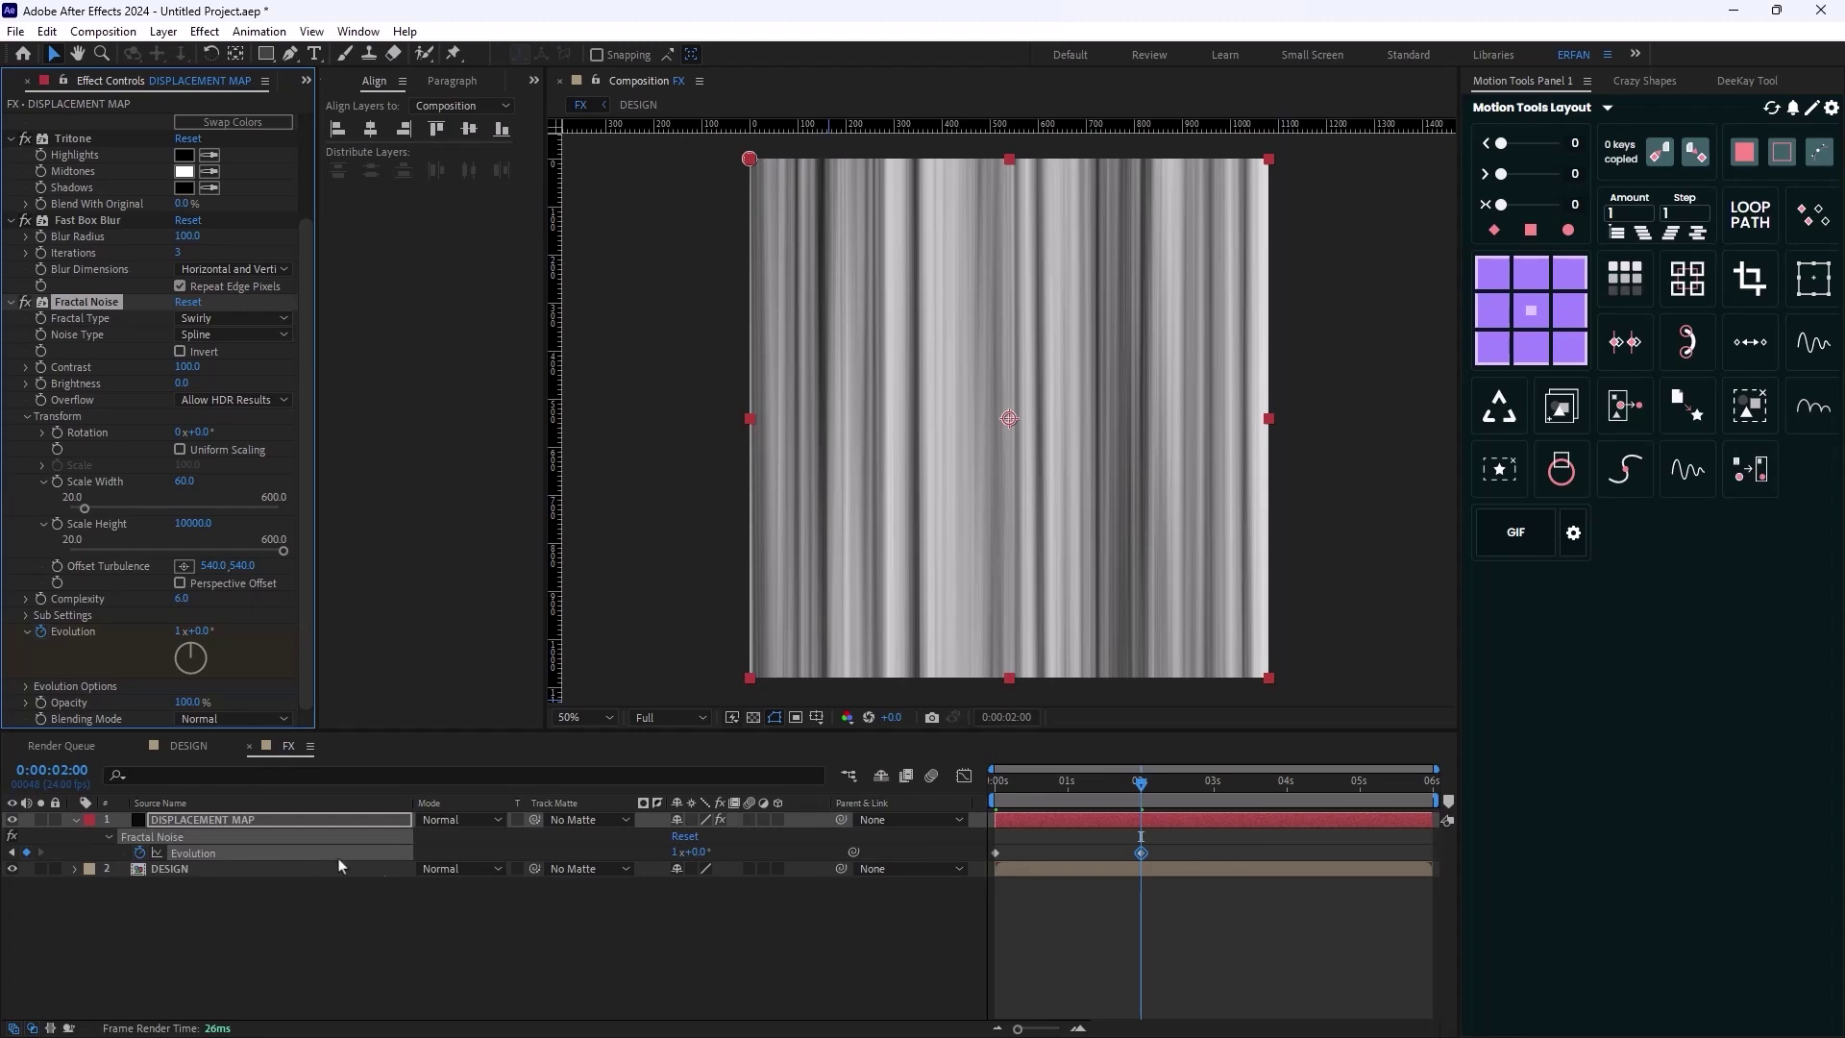
{"action": "left_click", "coordinate": [140, 854], "text": "alt"}
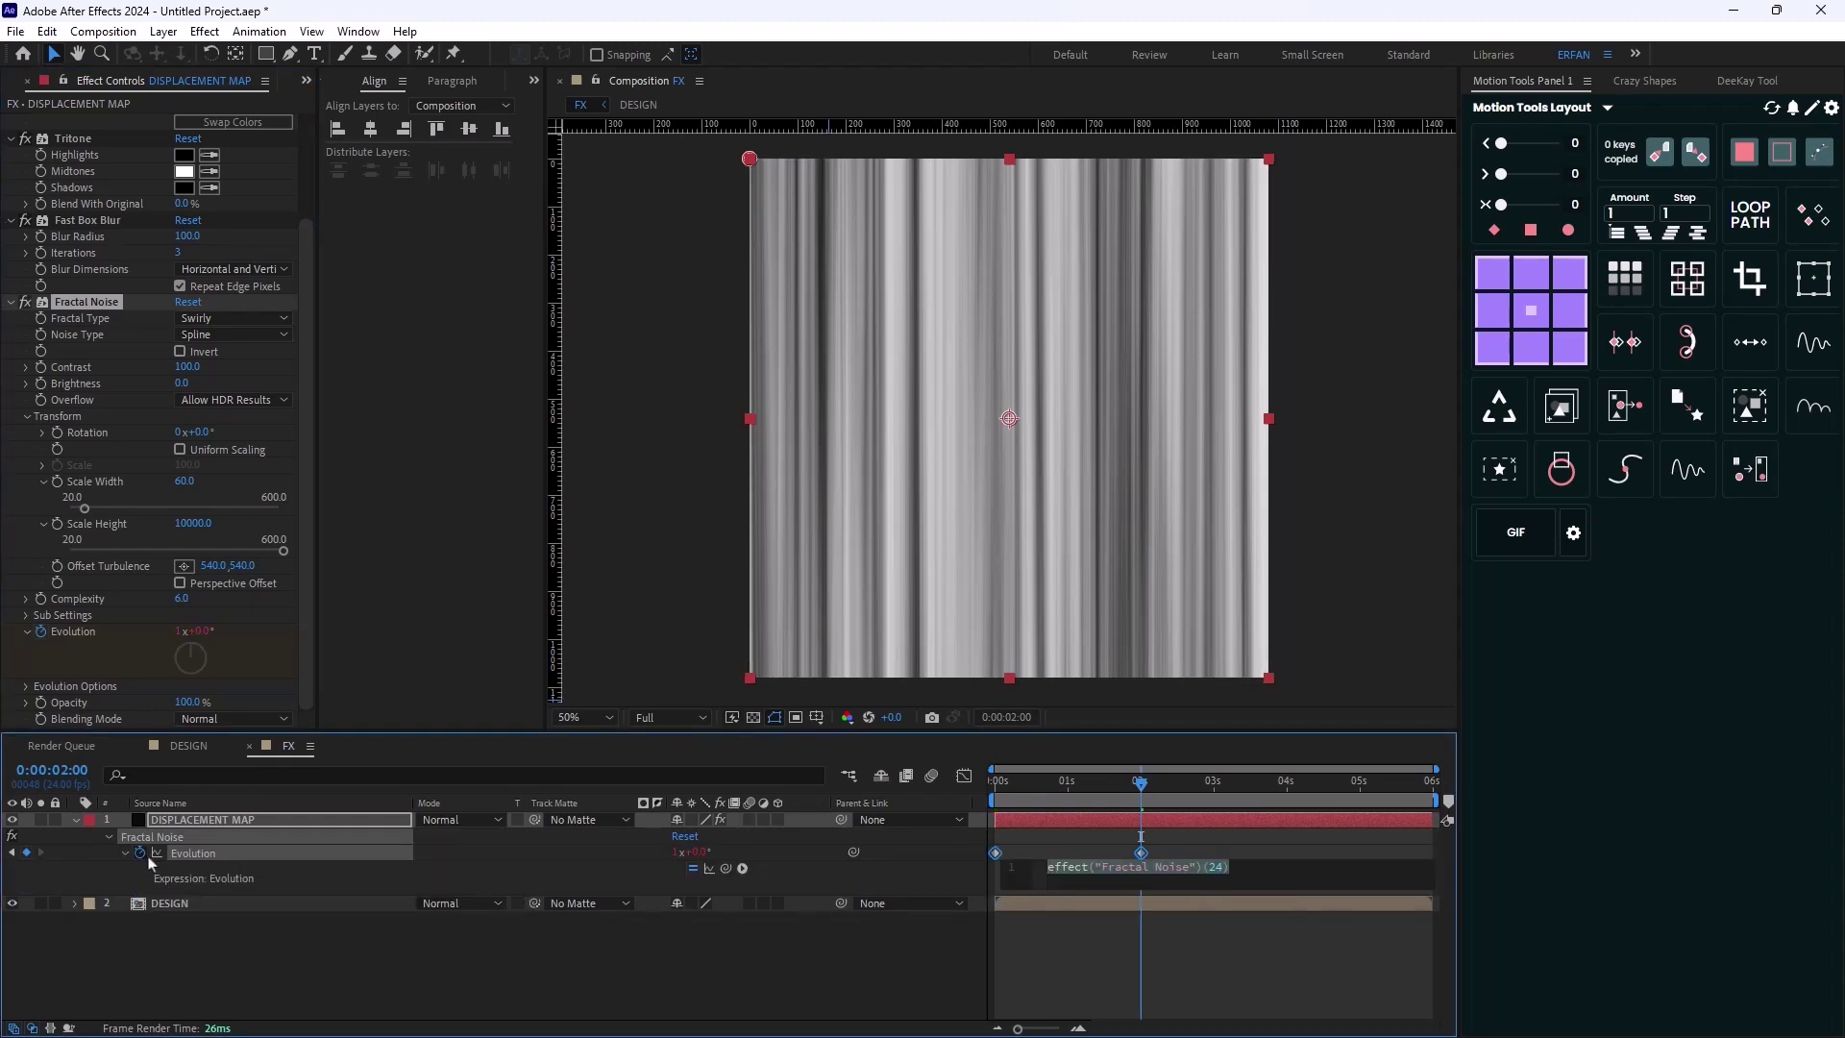
{"action": "type", "text": "lo"}
{"action": "type", "text": "loopOut()"}
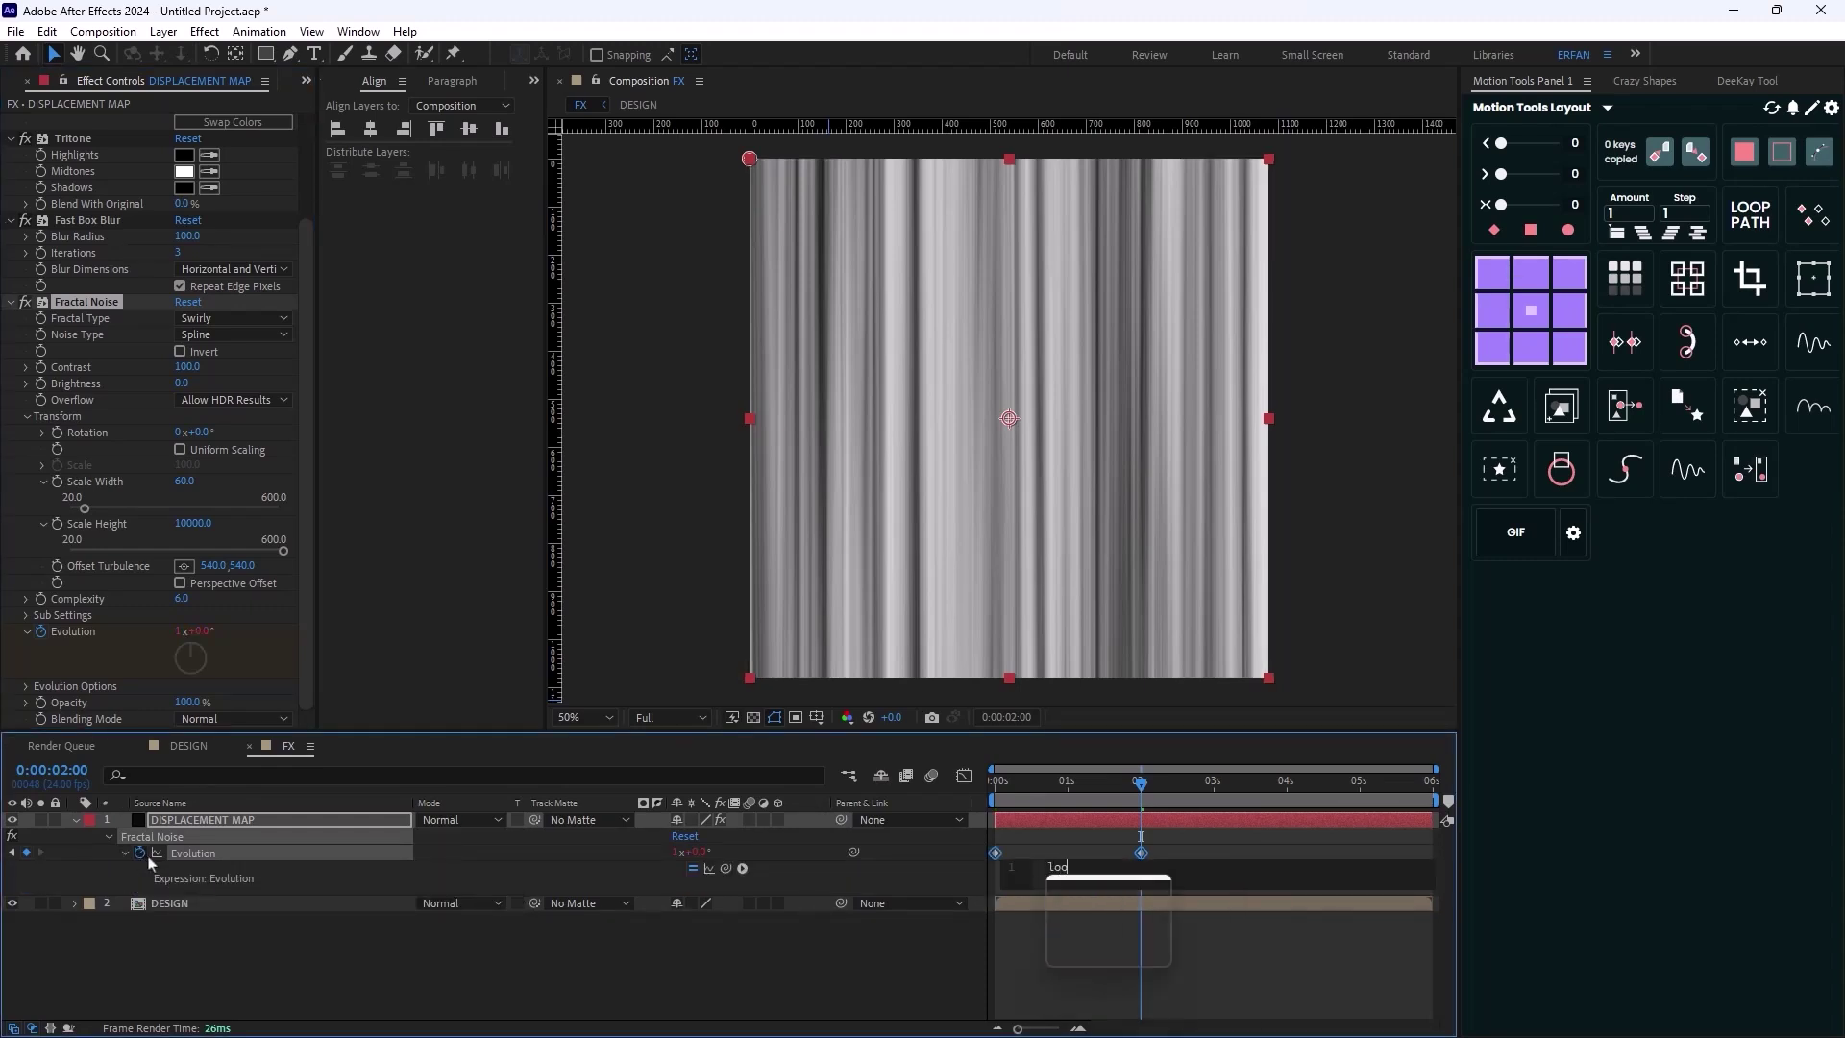
{"action": "left_click", "coordinate": [769, 993]}
{"action": "key", "text": "Home"}
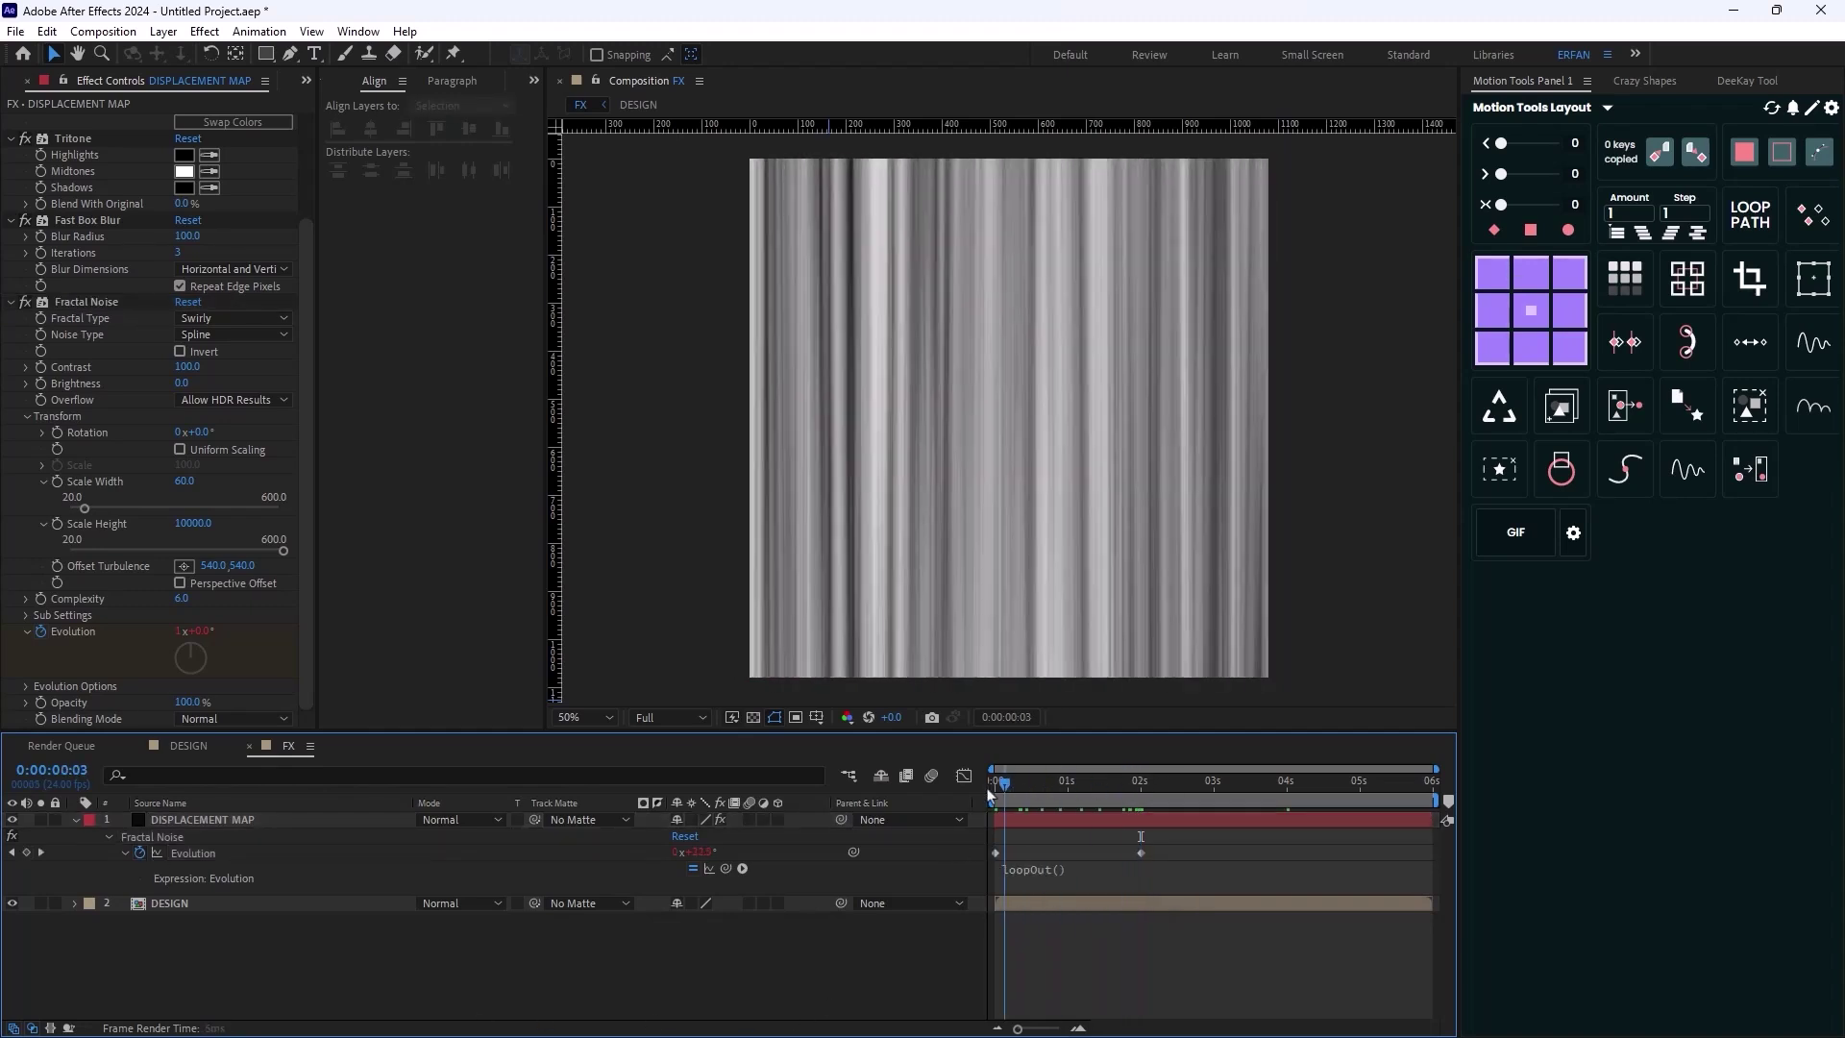
Set the Fractal Noise blending mode to Overlay and collapse the DISPLACEMENT MAP layer's properties
{"action": "left_click", "coordinate": [221, 719]}
{"action": "left_click", "coordinate": [256, 441]}
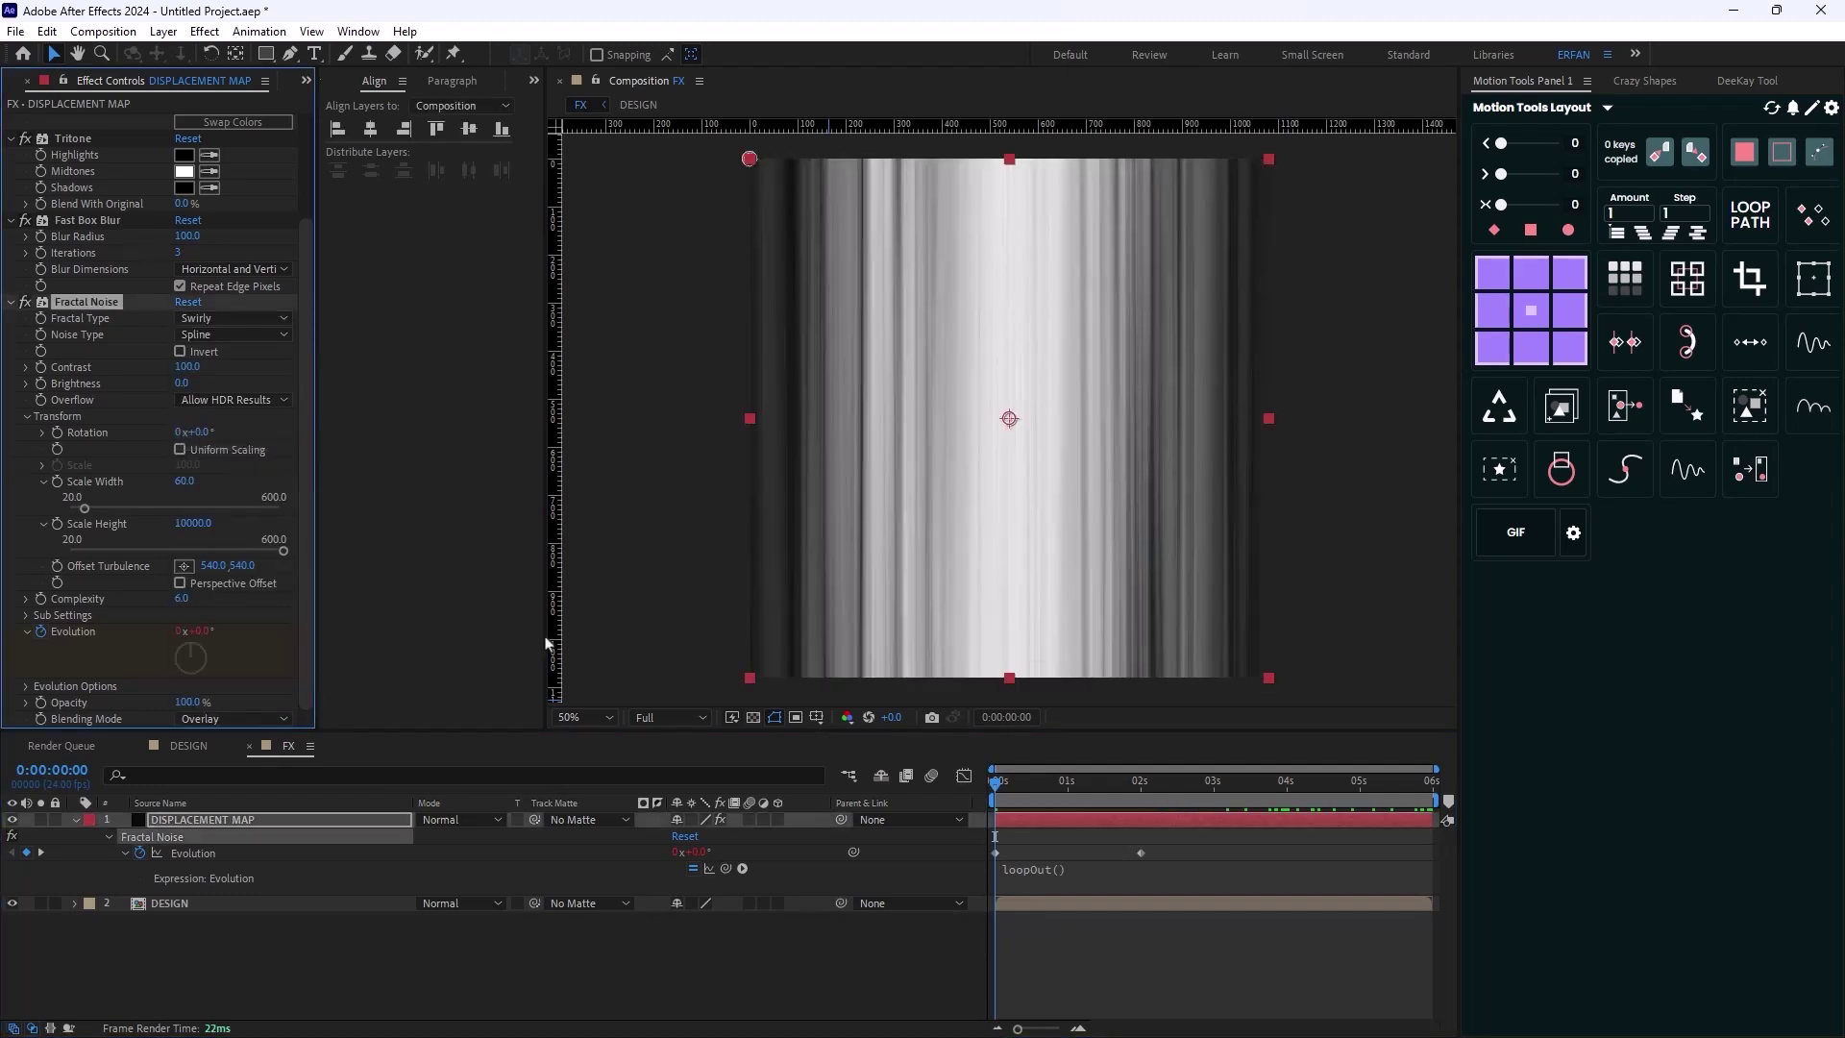
{"action": "left_click", "coordinate": [76, 822]}
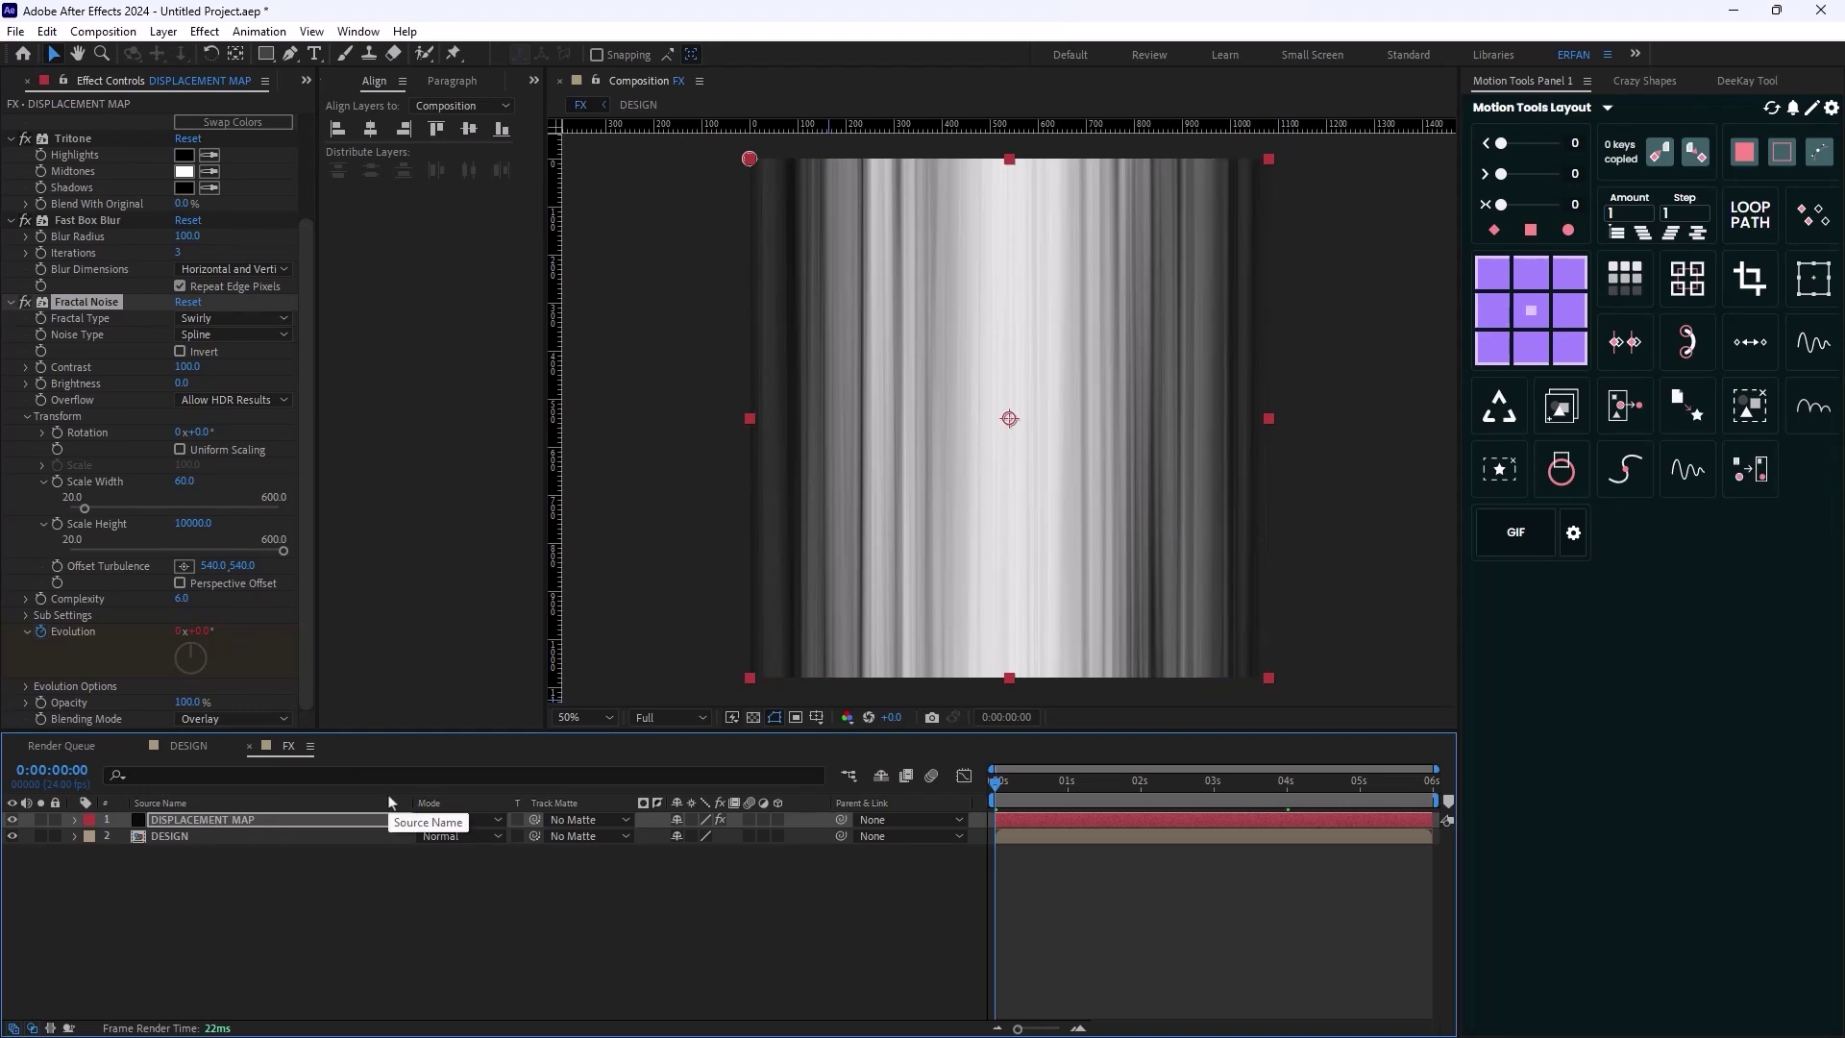
Apply the Turbulent Displace effect to the DISPLACEMENT MAP layer with Twist as its displacement type
{"action": "key", "text": "ctrl+space"}
{"action": "type", "text": "tur"}
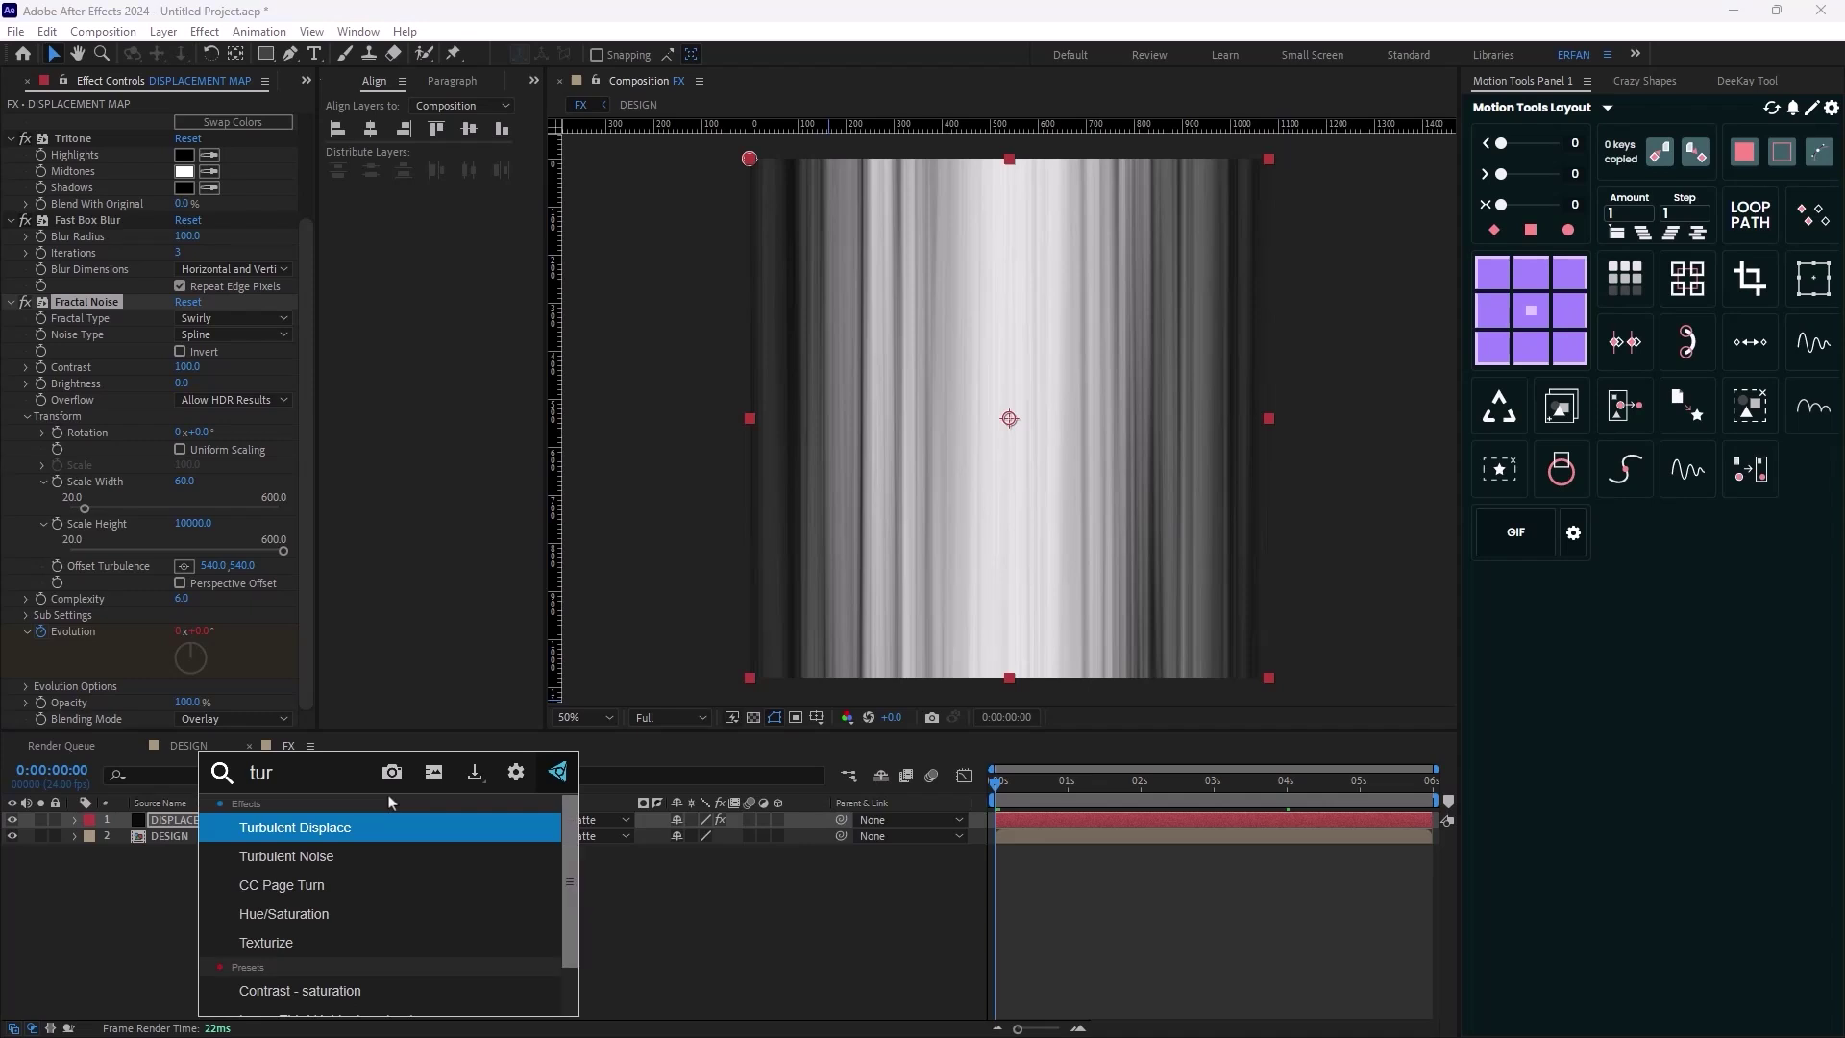
{"action": "key", "text": "Return"}
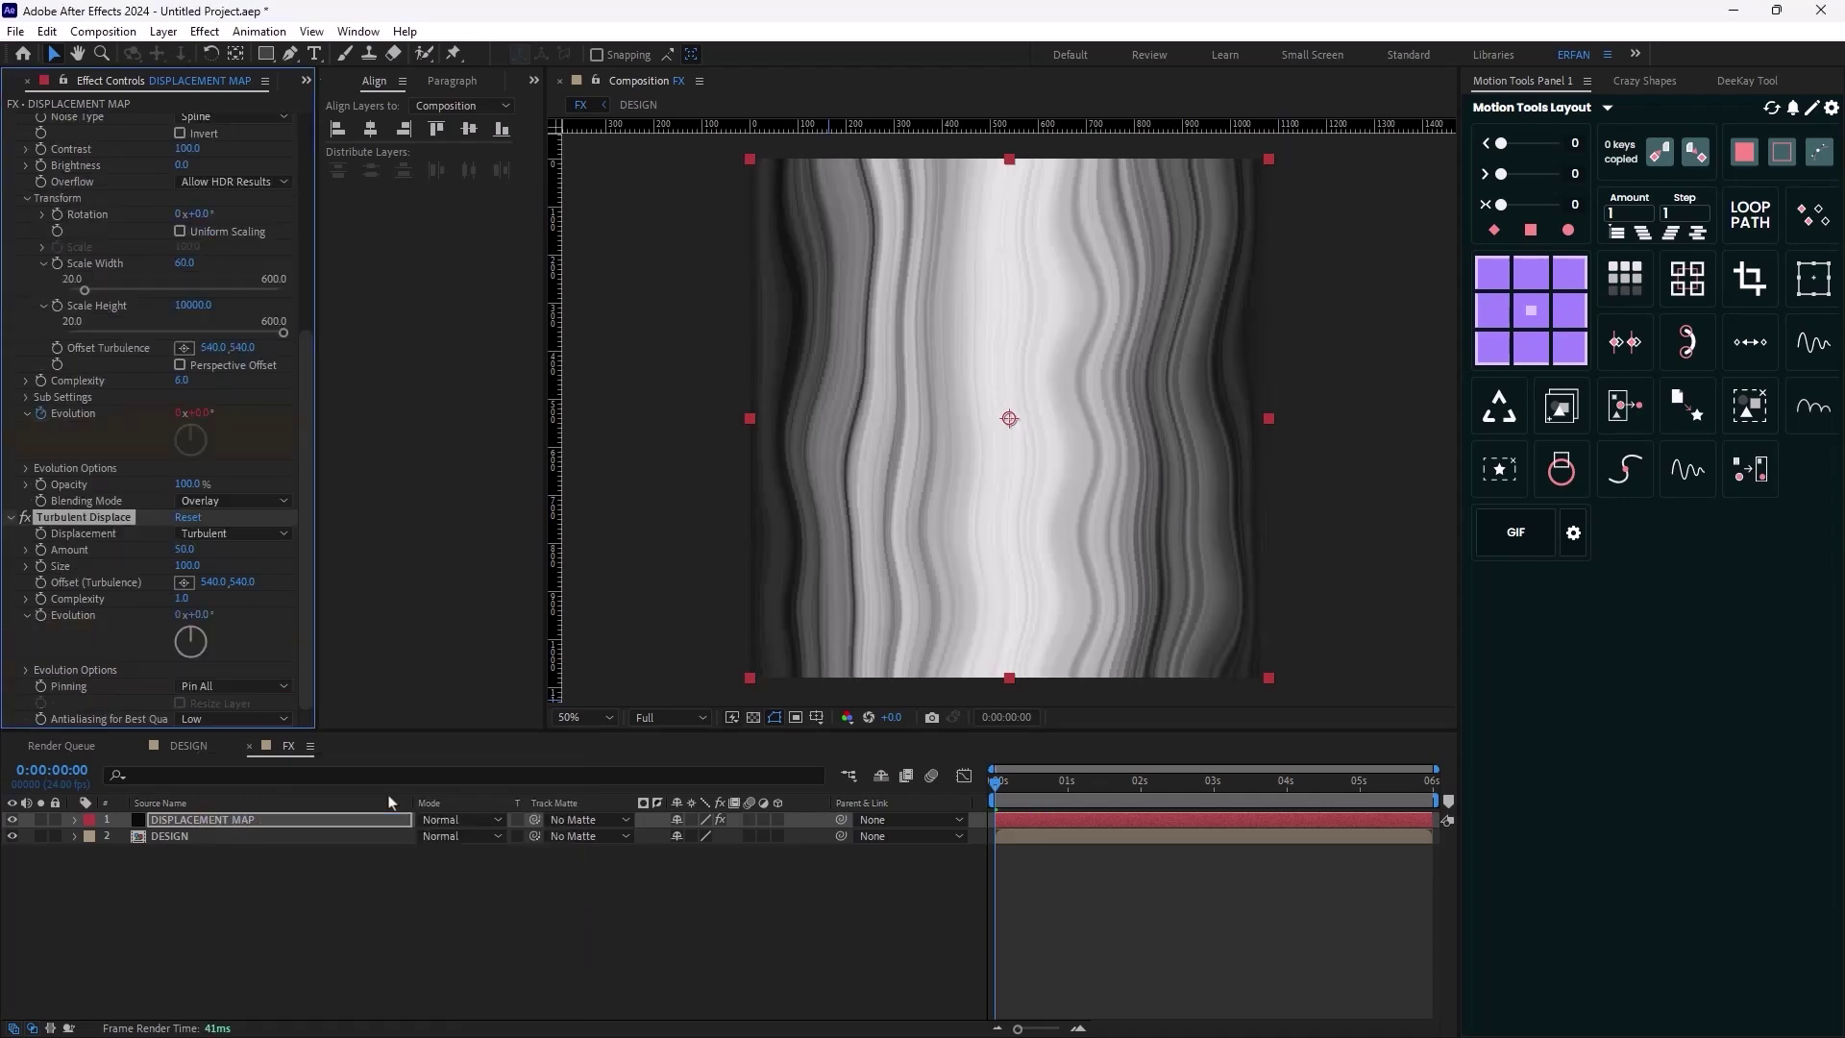
{"action": "left_click", "coordinate": [235, 536]}
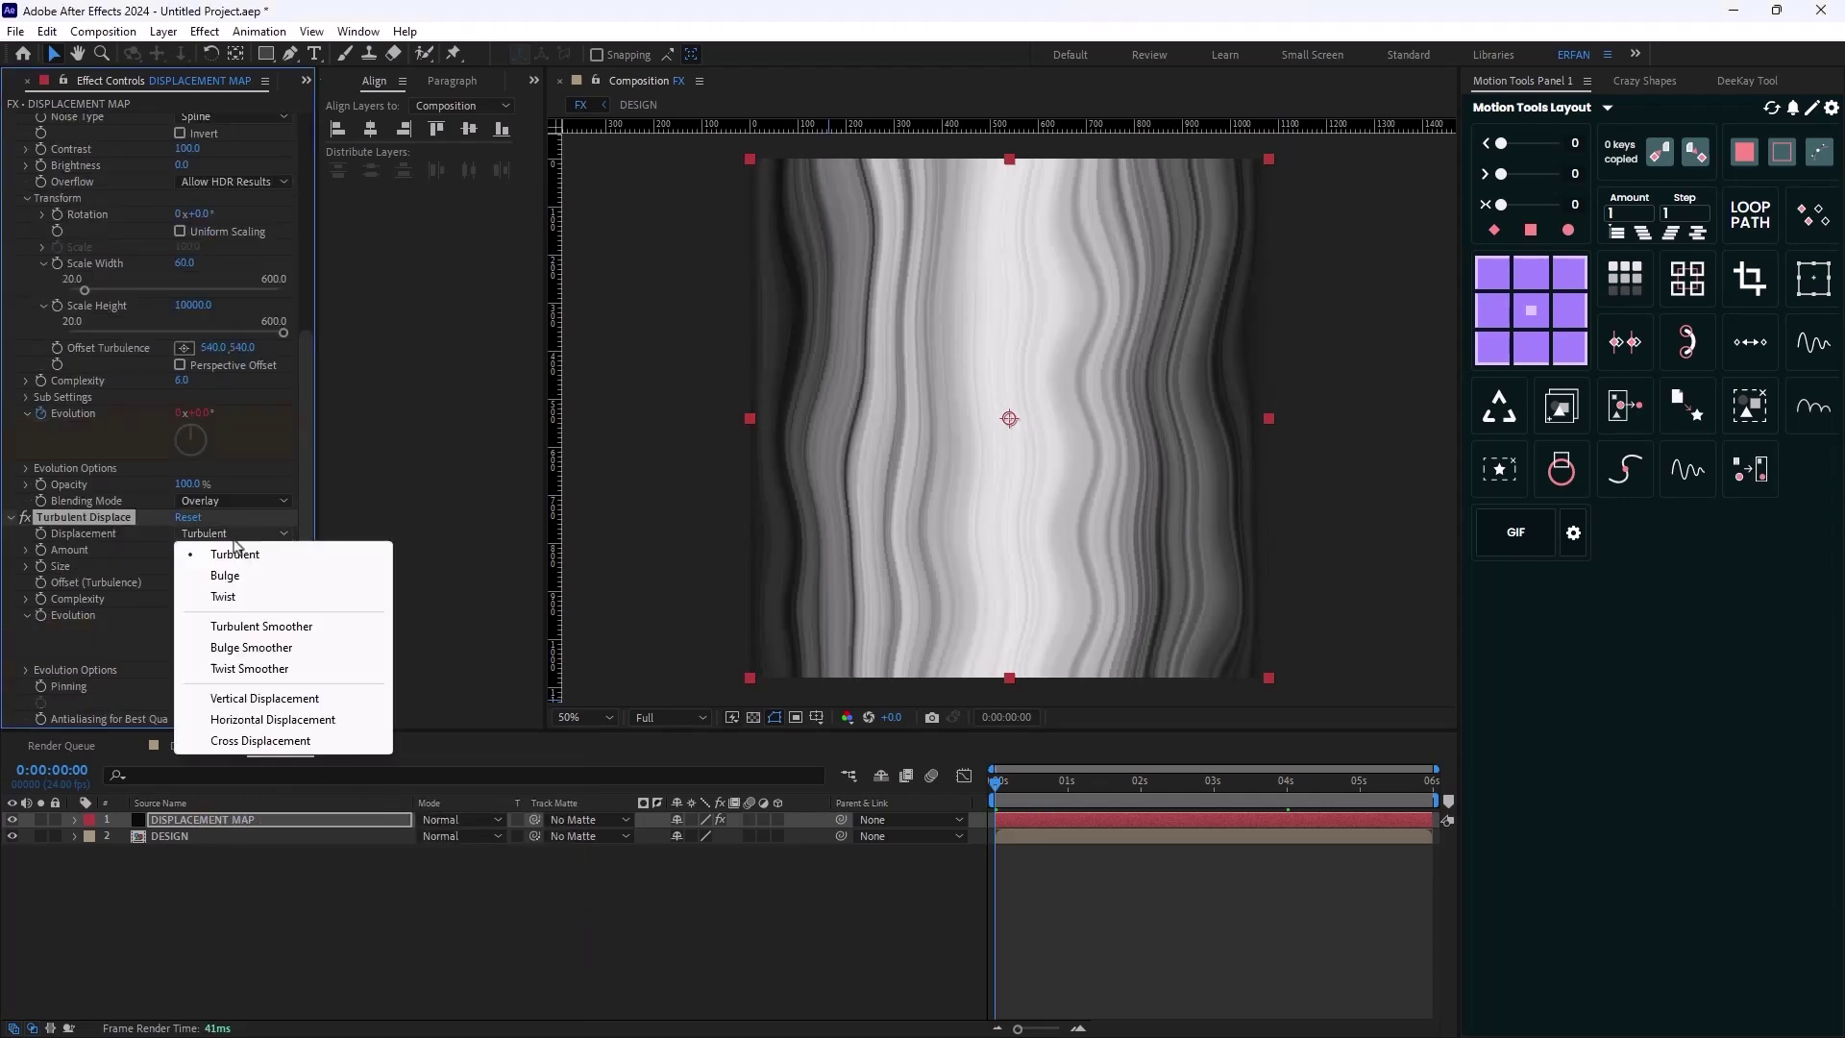
{"action": "left_click", "coordinate": [236, 597]}
Set the Turbulent Displace amount to 150 and its size to 130
{"action": "left_click", "coordinate": [185, 550]}
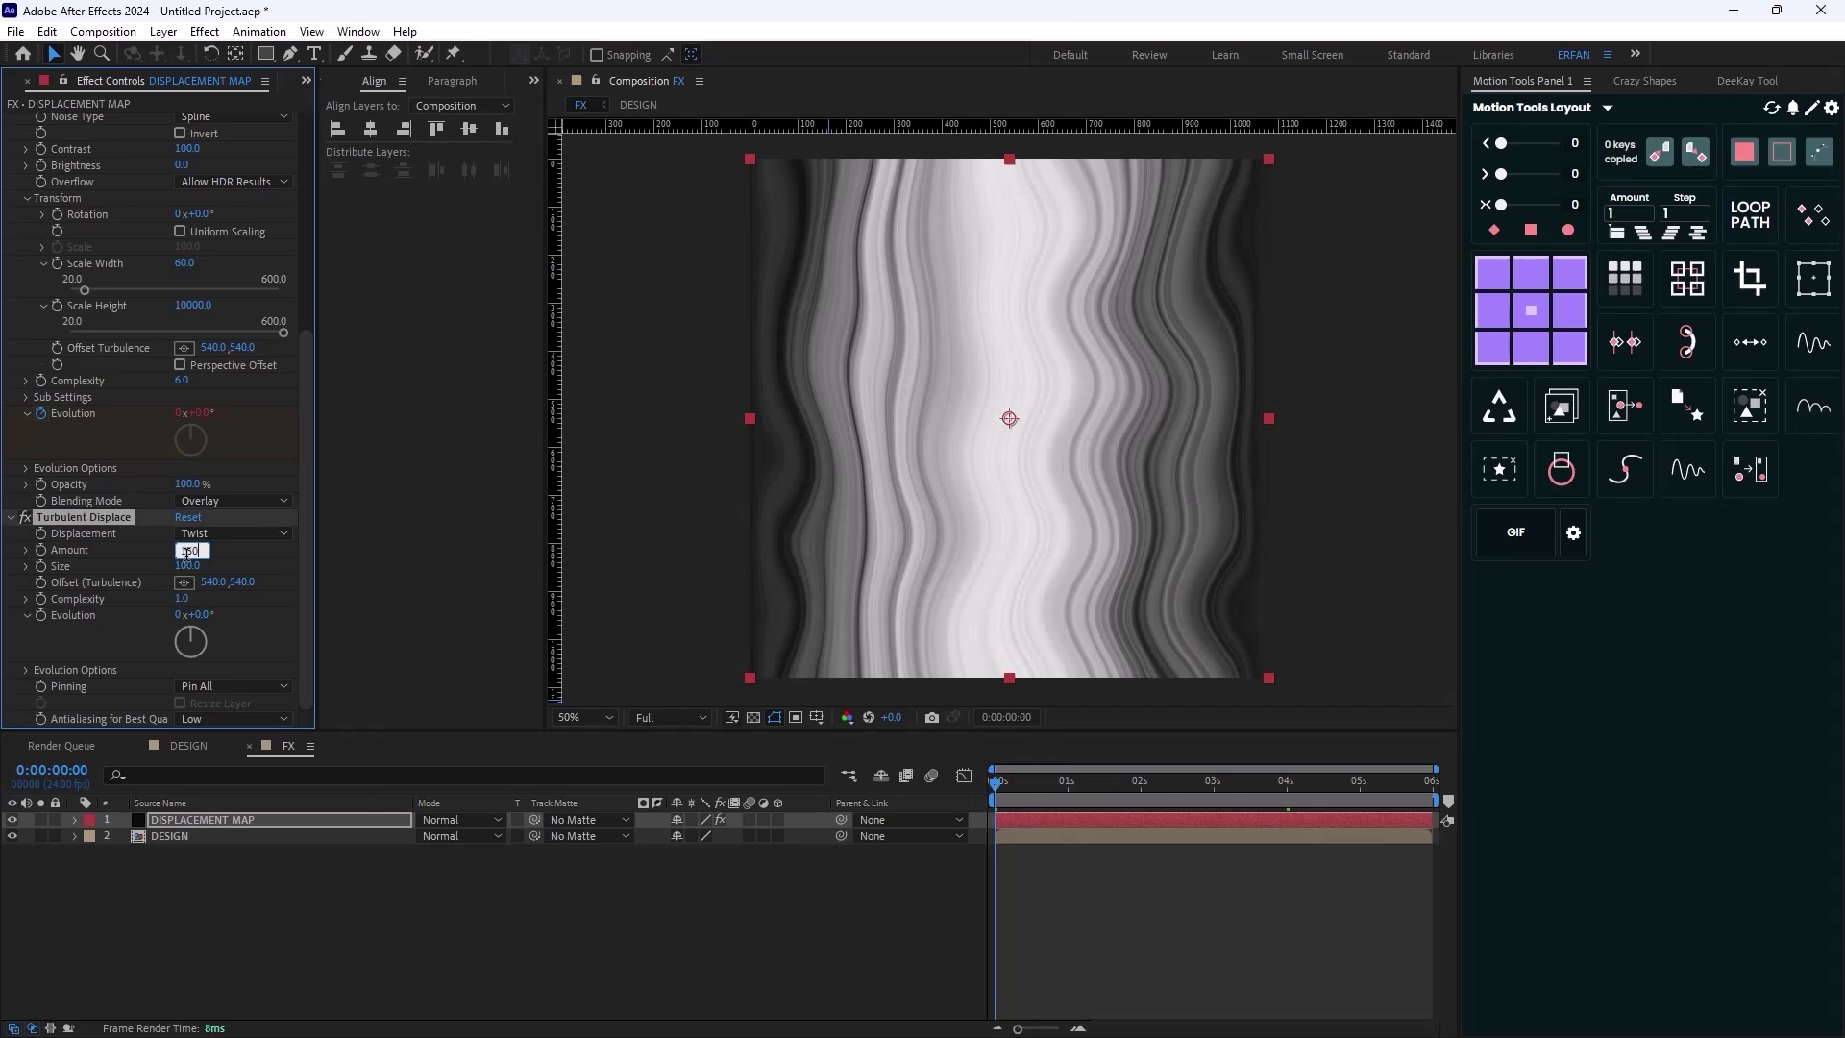
{"action": "type", "text": "150"}
{"action": "key", "text": "Return"}
{"action": "left_click", "coordinate": [187, 566]}
{"action": "type", "text": "130"}
{"action": "key", "text": "Return"}
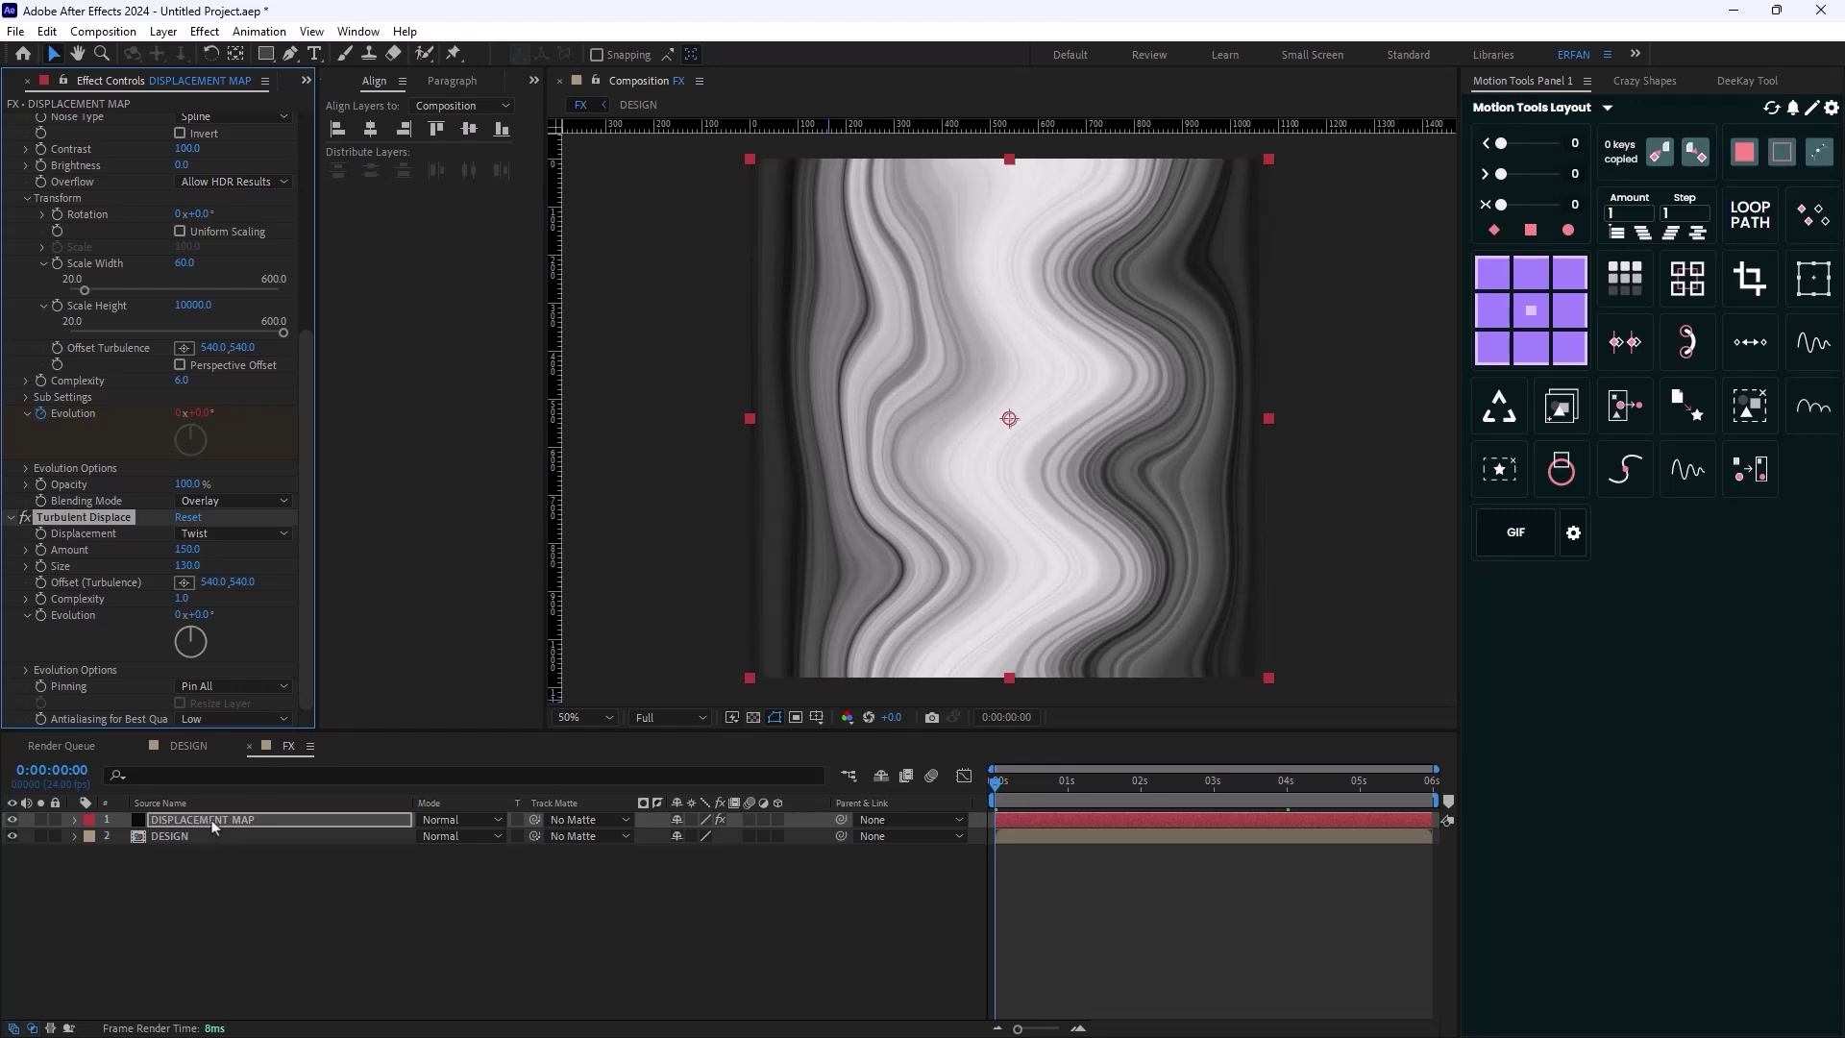
Copy the Fractal Noise Evolution animation onto the Turbulent Displace Evolution and show the layer's keyframed properties
{"action": "key", "text": "u"}
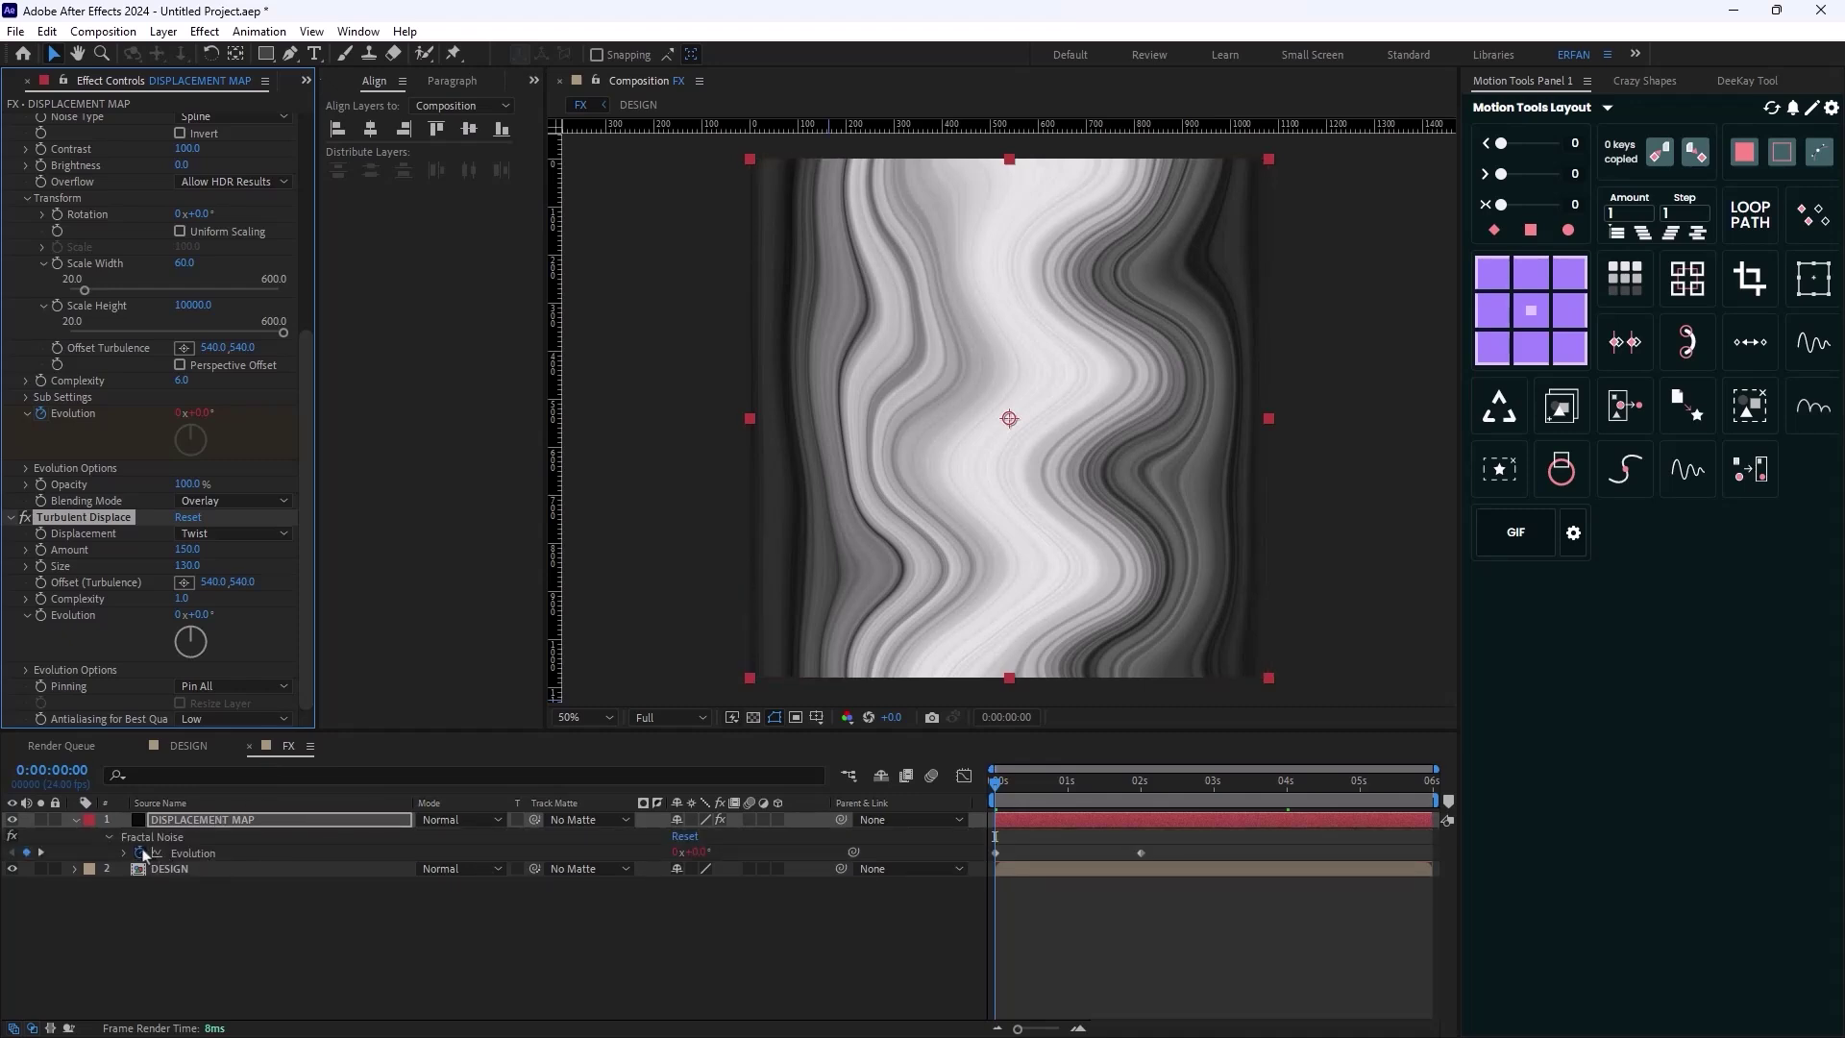
{"action": "left_click", "coordinate": [190, 853]}
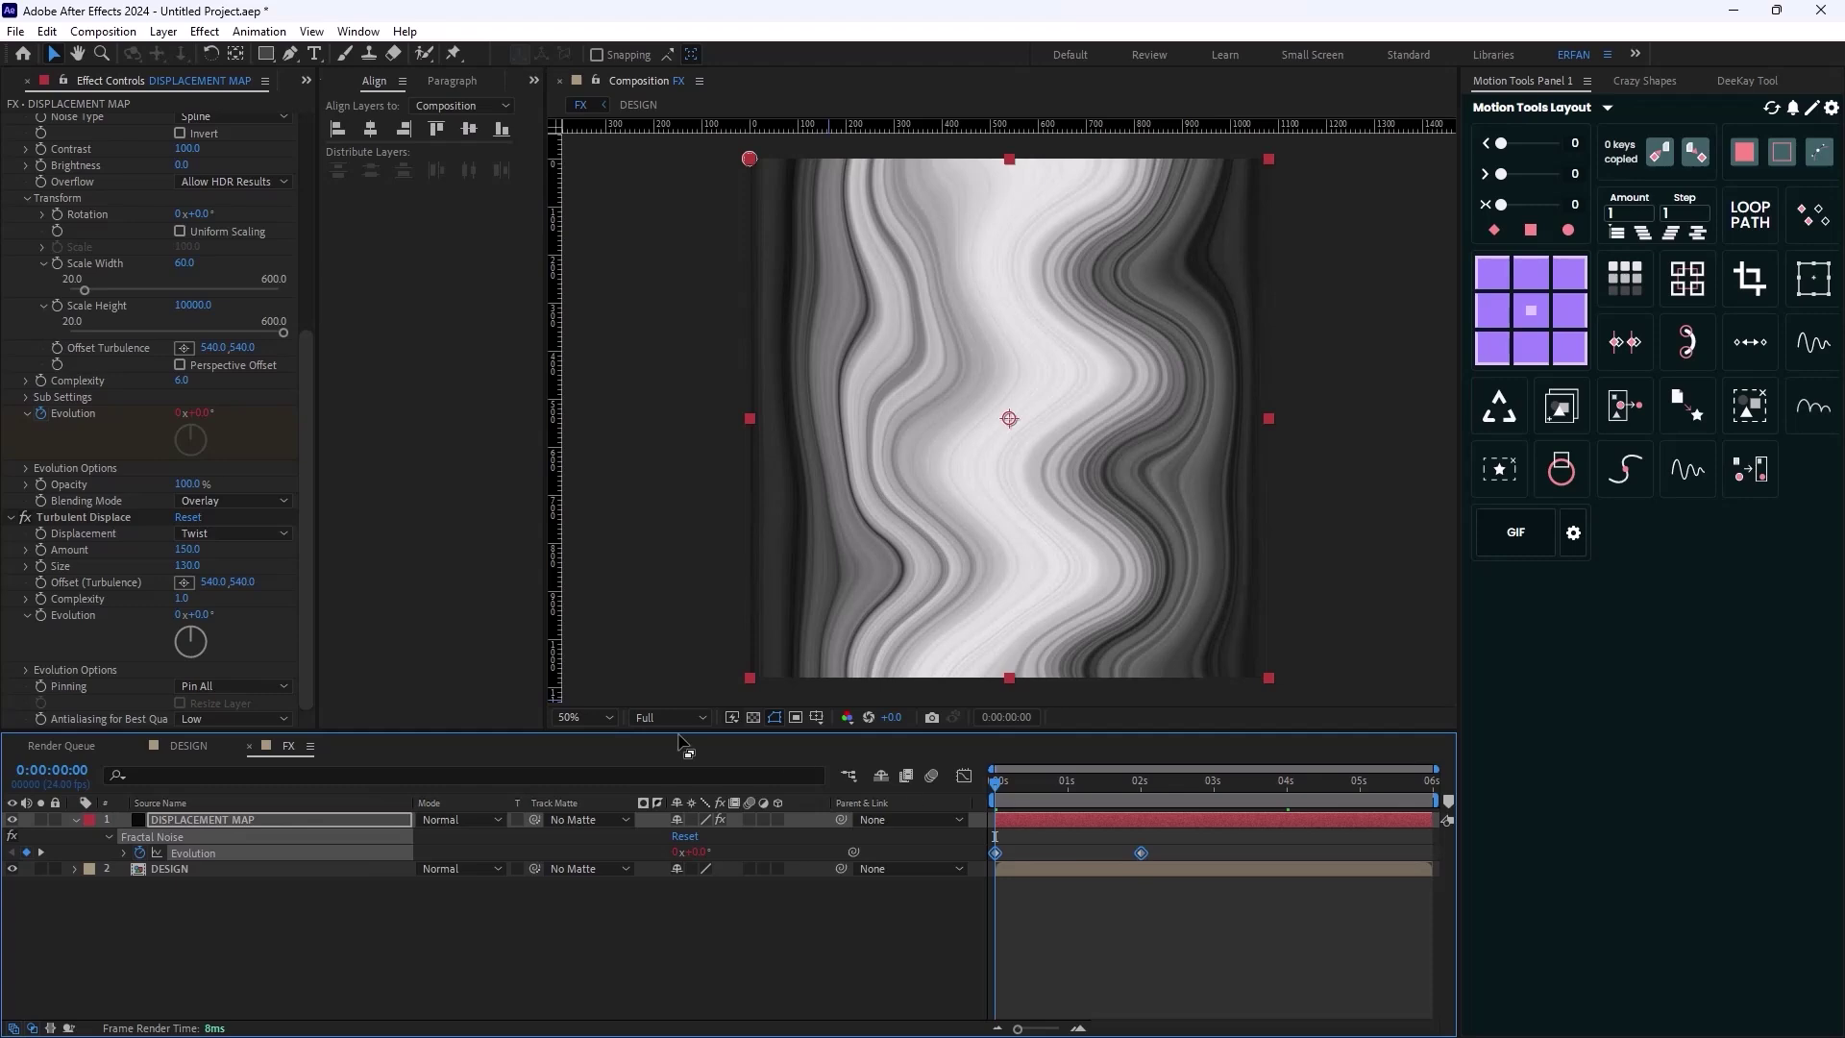
{"action": "left_click", "coordinate": [69, 622]}
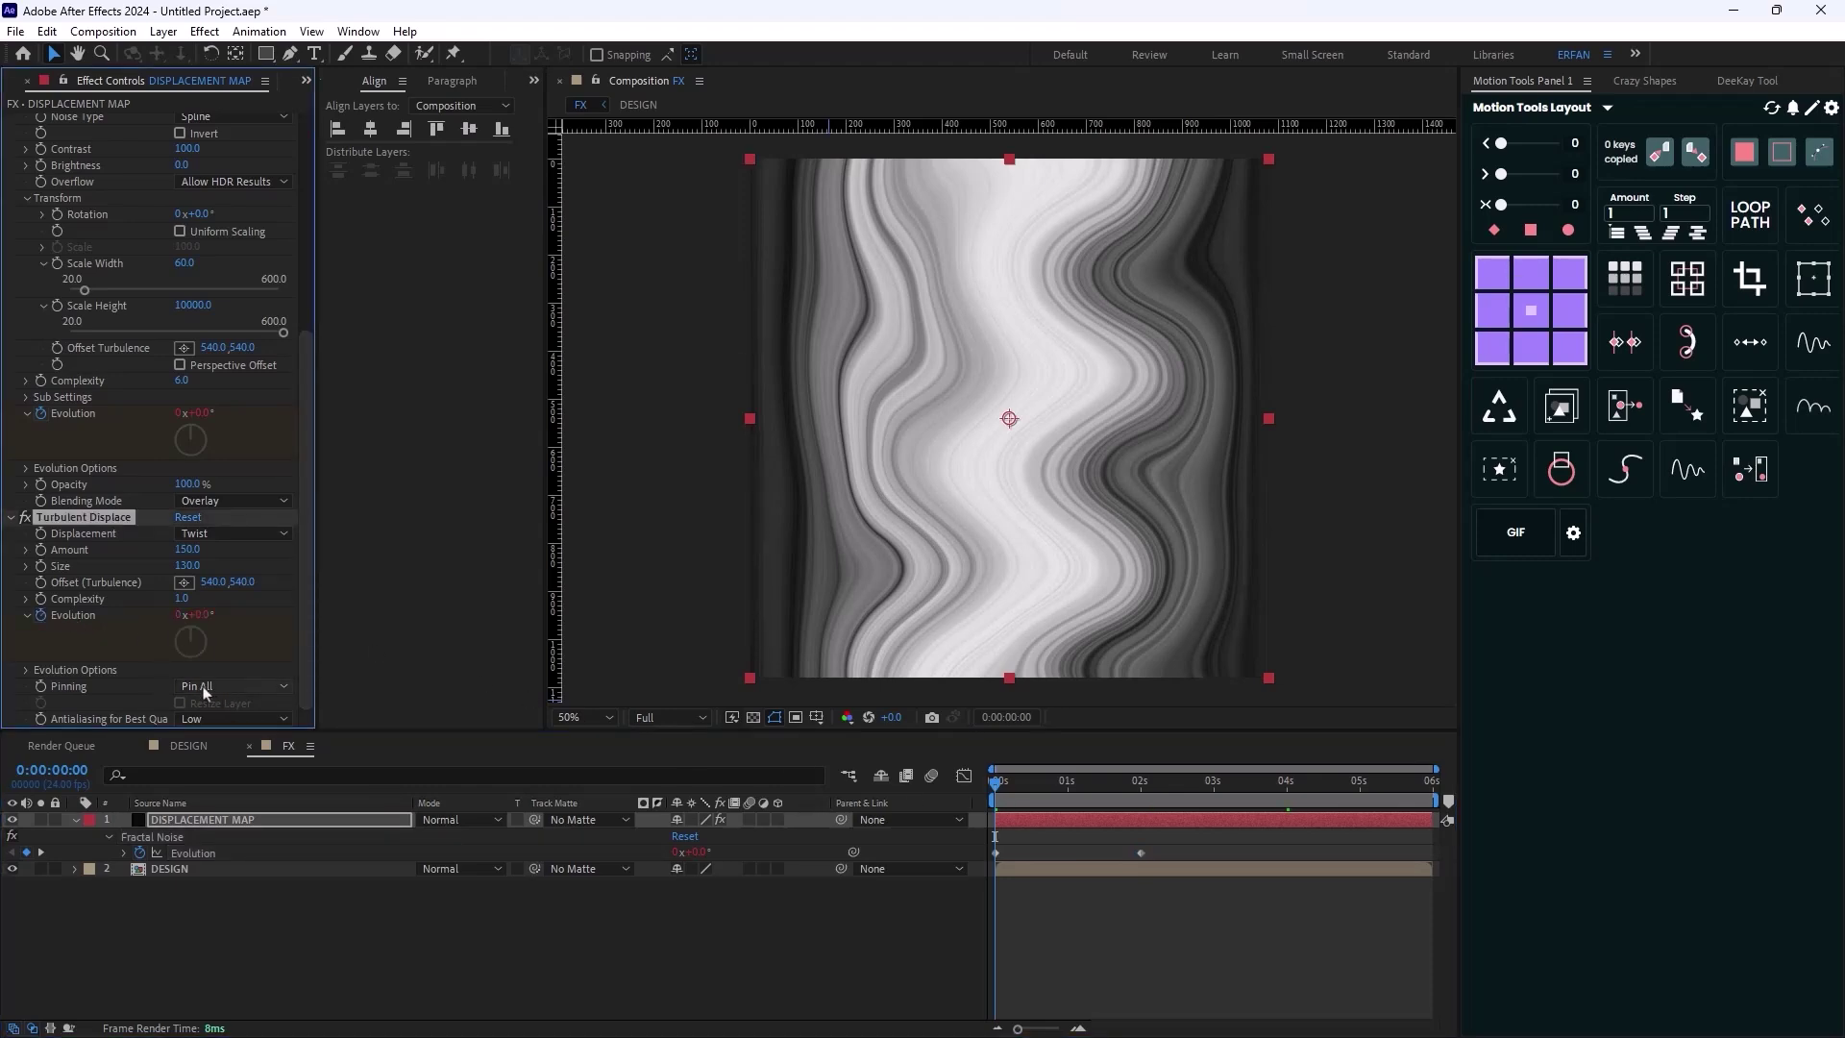
{"action": "key", "text": "u"}
{"action": "key", "text": "u"}
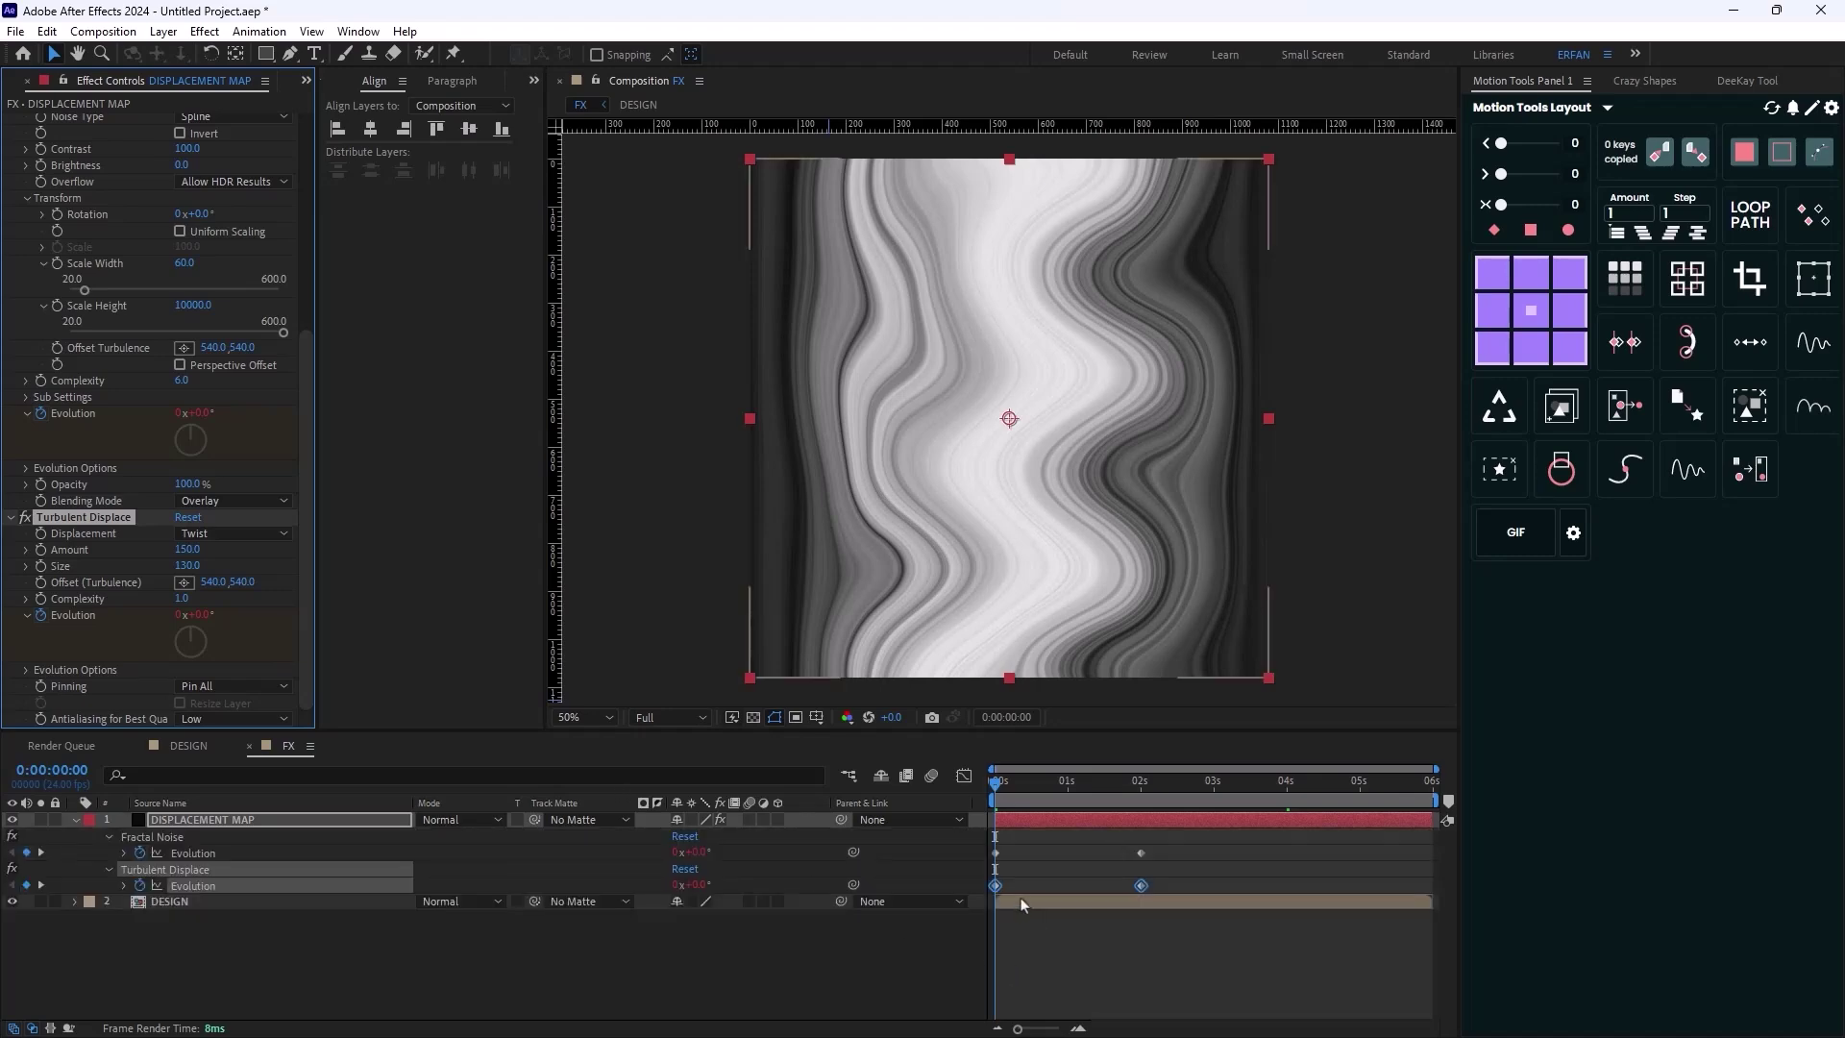
Copy only the expression from the Fractal Noise Evolution to the Turbulent Displace Evolution and deselect everything
{"action": "right_click", "coordinate": [217, 888]}
{"action": "left_click", "coordinate": [189, 855], "text": "shift"}
{"action": "right_click", "coordinate": [188, 856]}
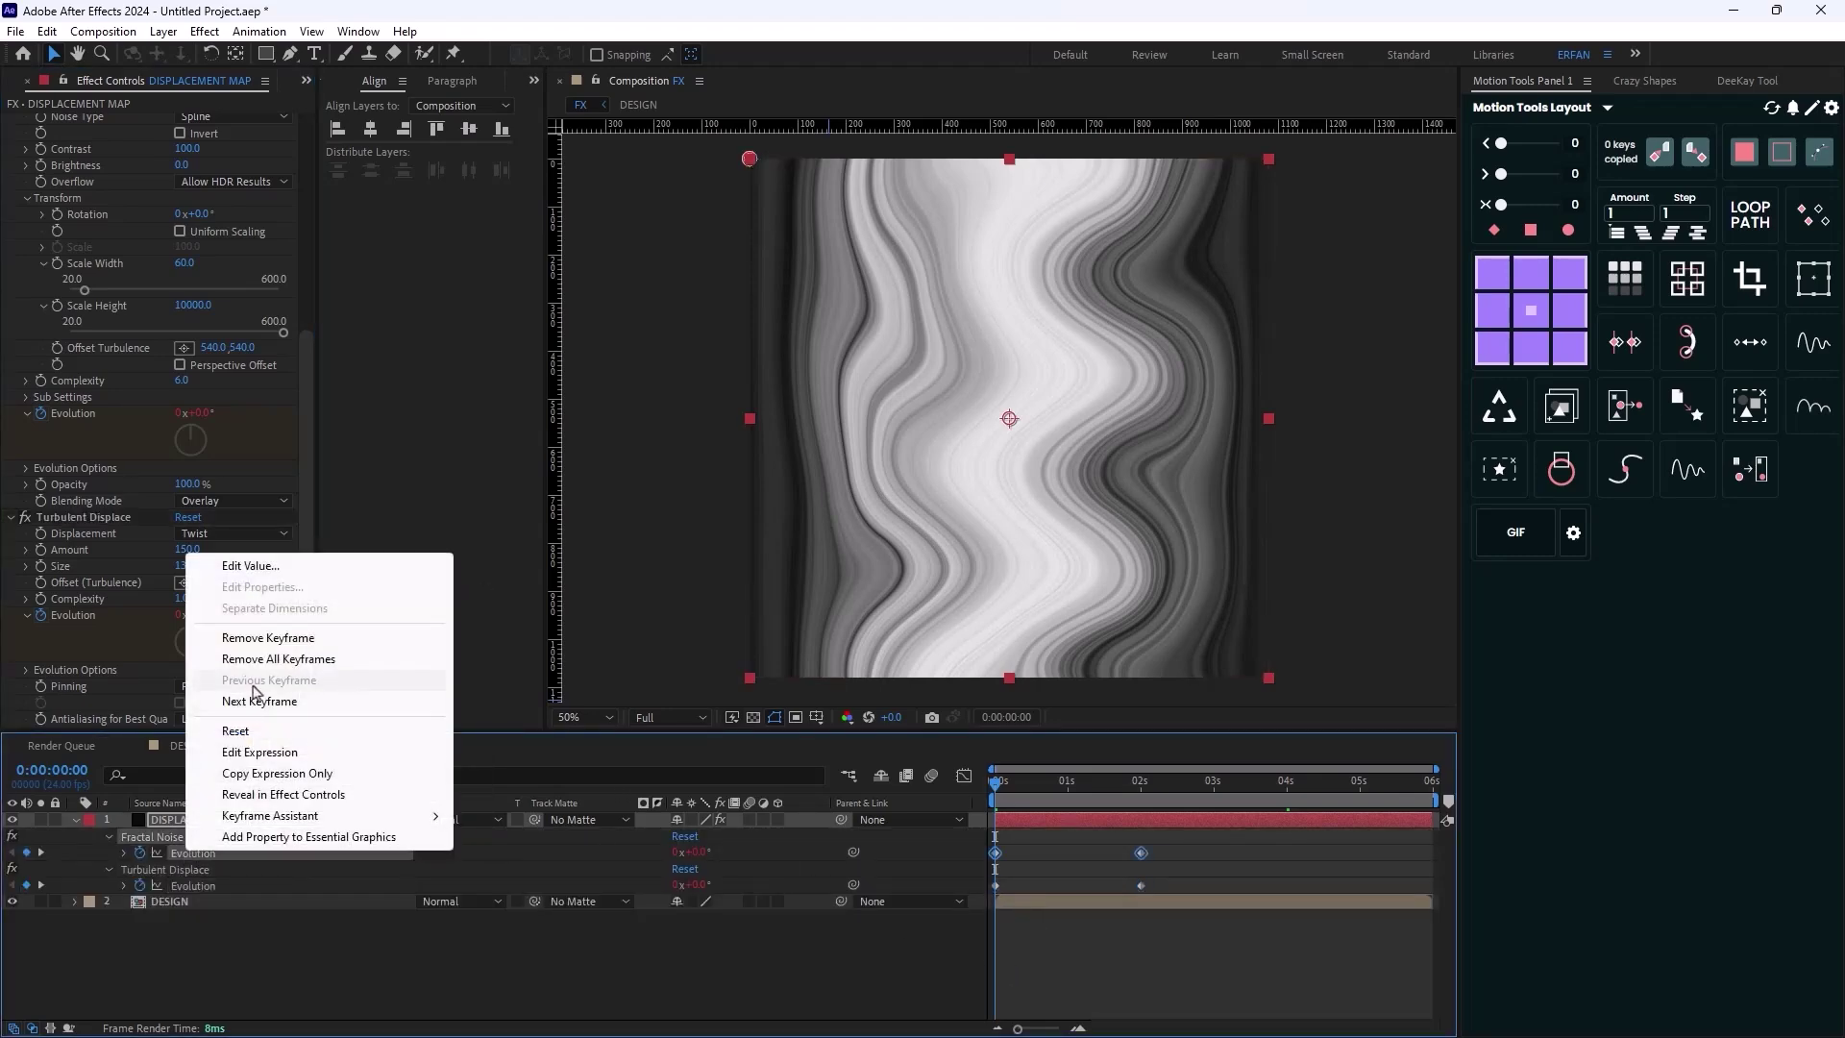
{"action": "left_click", "coordinate": [277, 774]}
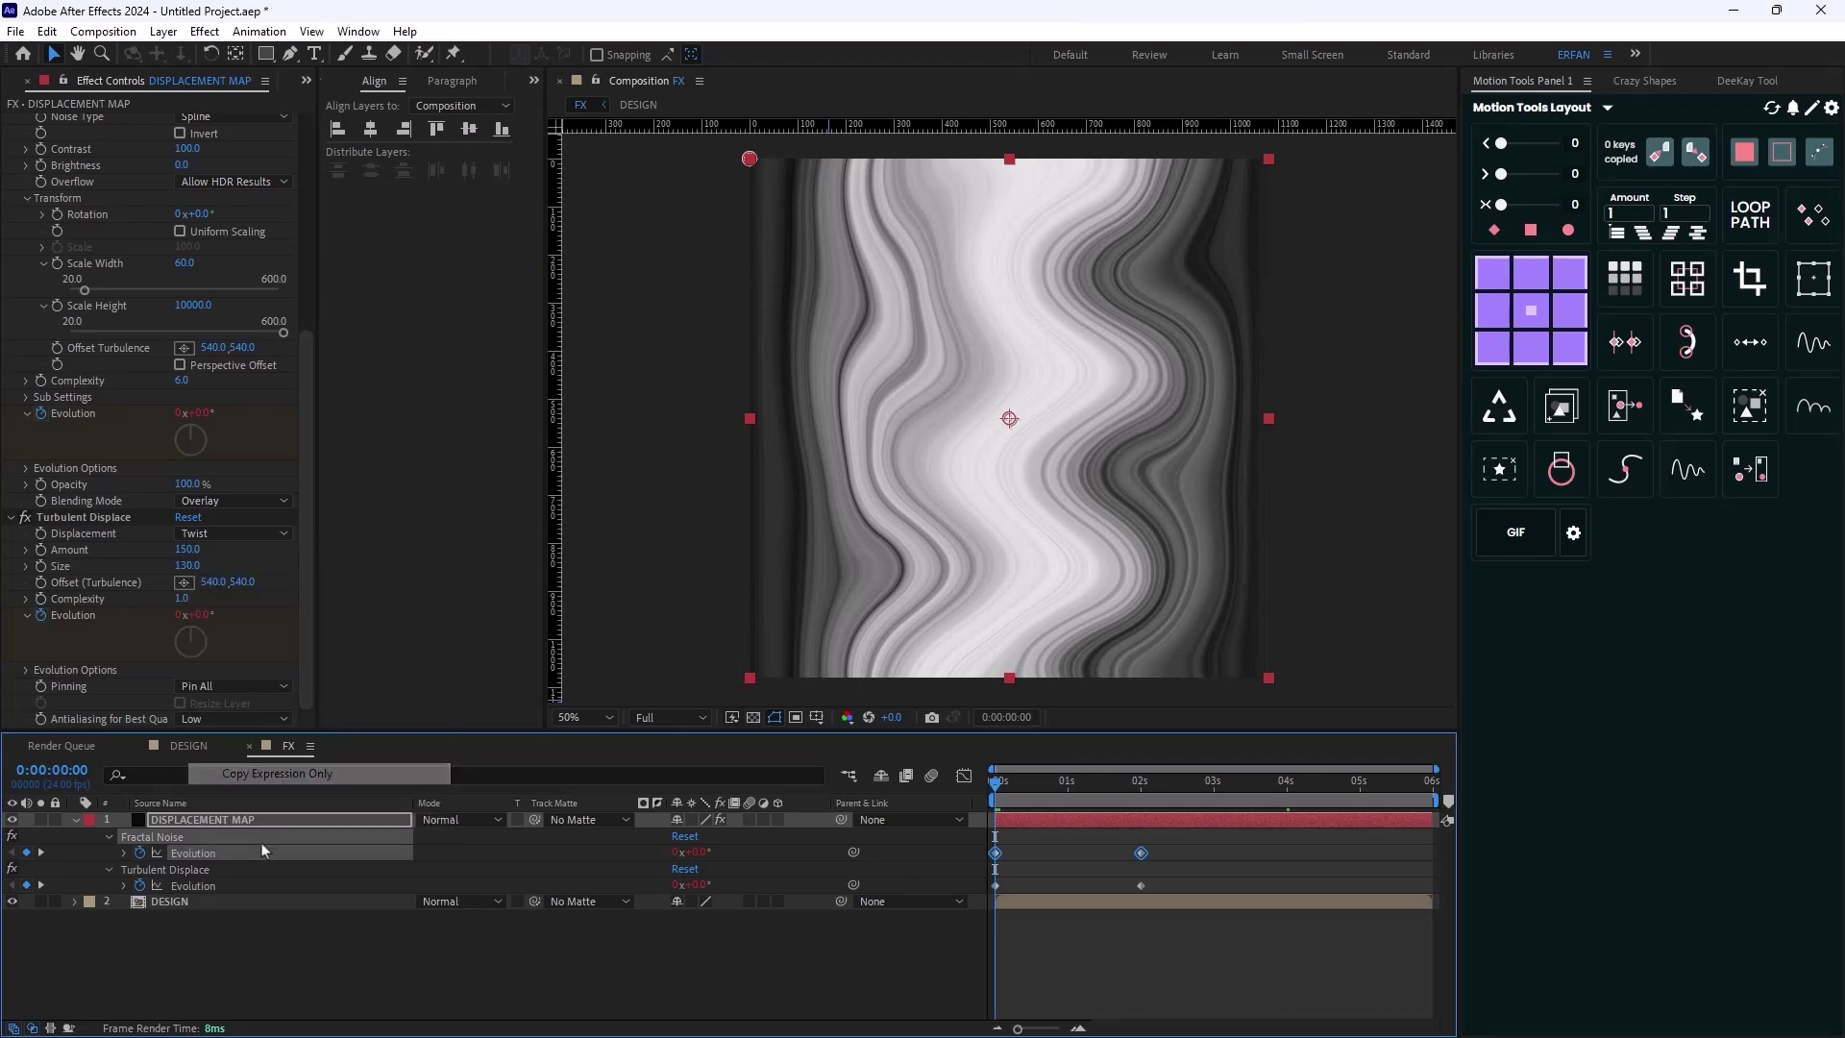
{"action": "left_click", "coordinate": [210, 885]}
{"action": "left_click", "coordinate": [680, 988]}
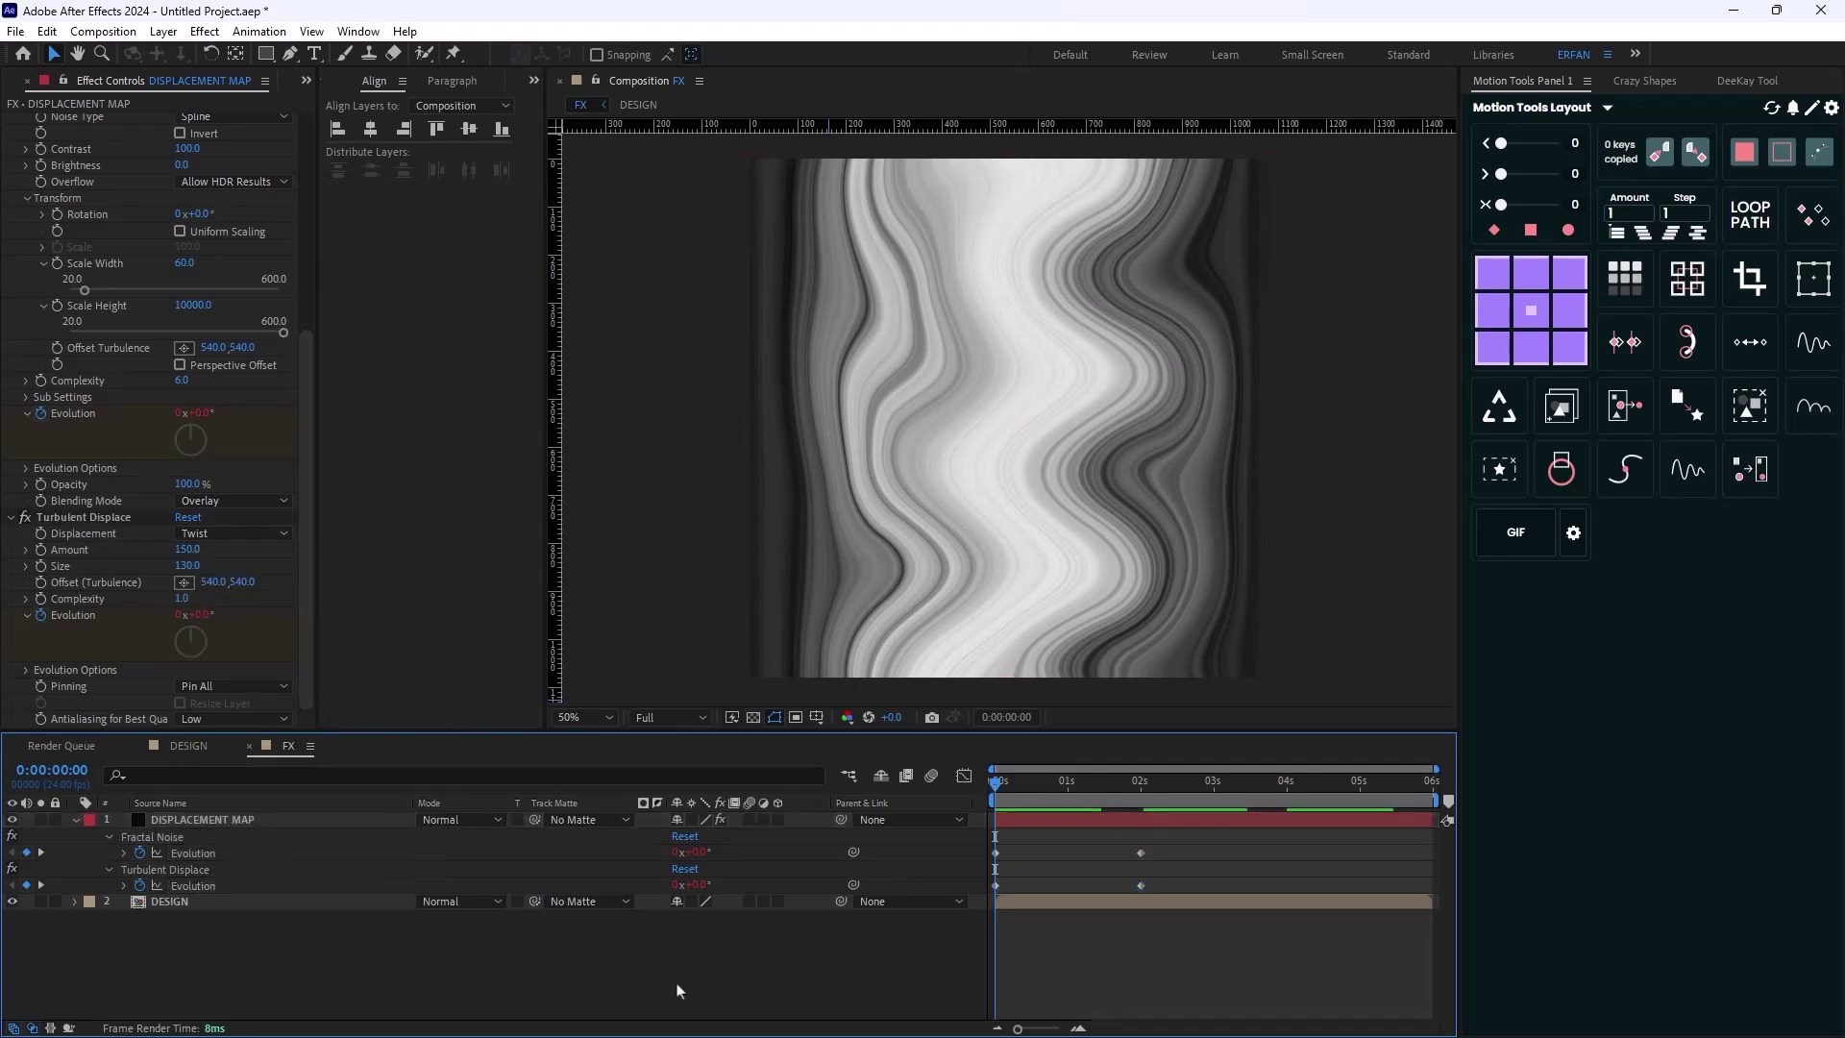
Preview the animated displacement map and hide the DISPLACEMENT MAP layer
{"action": "key", "text": "space"}
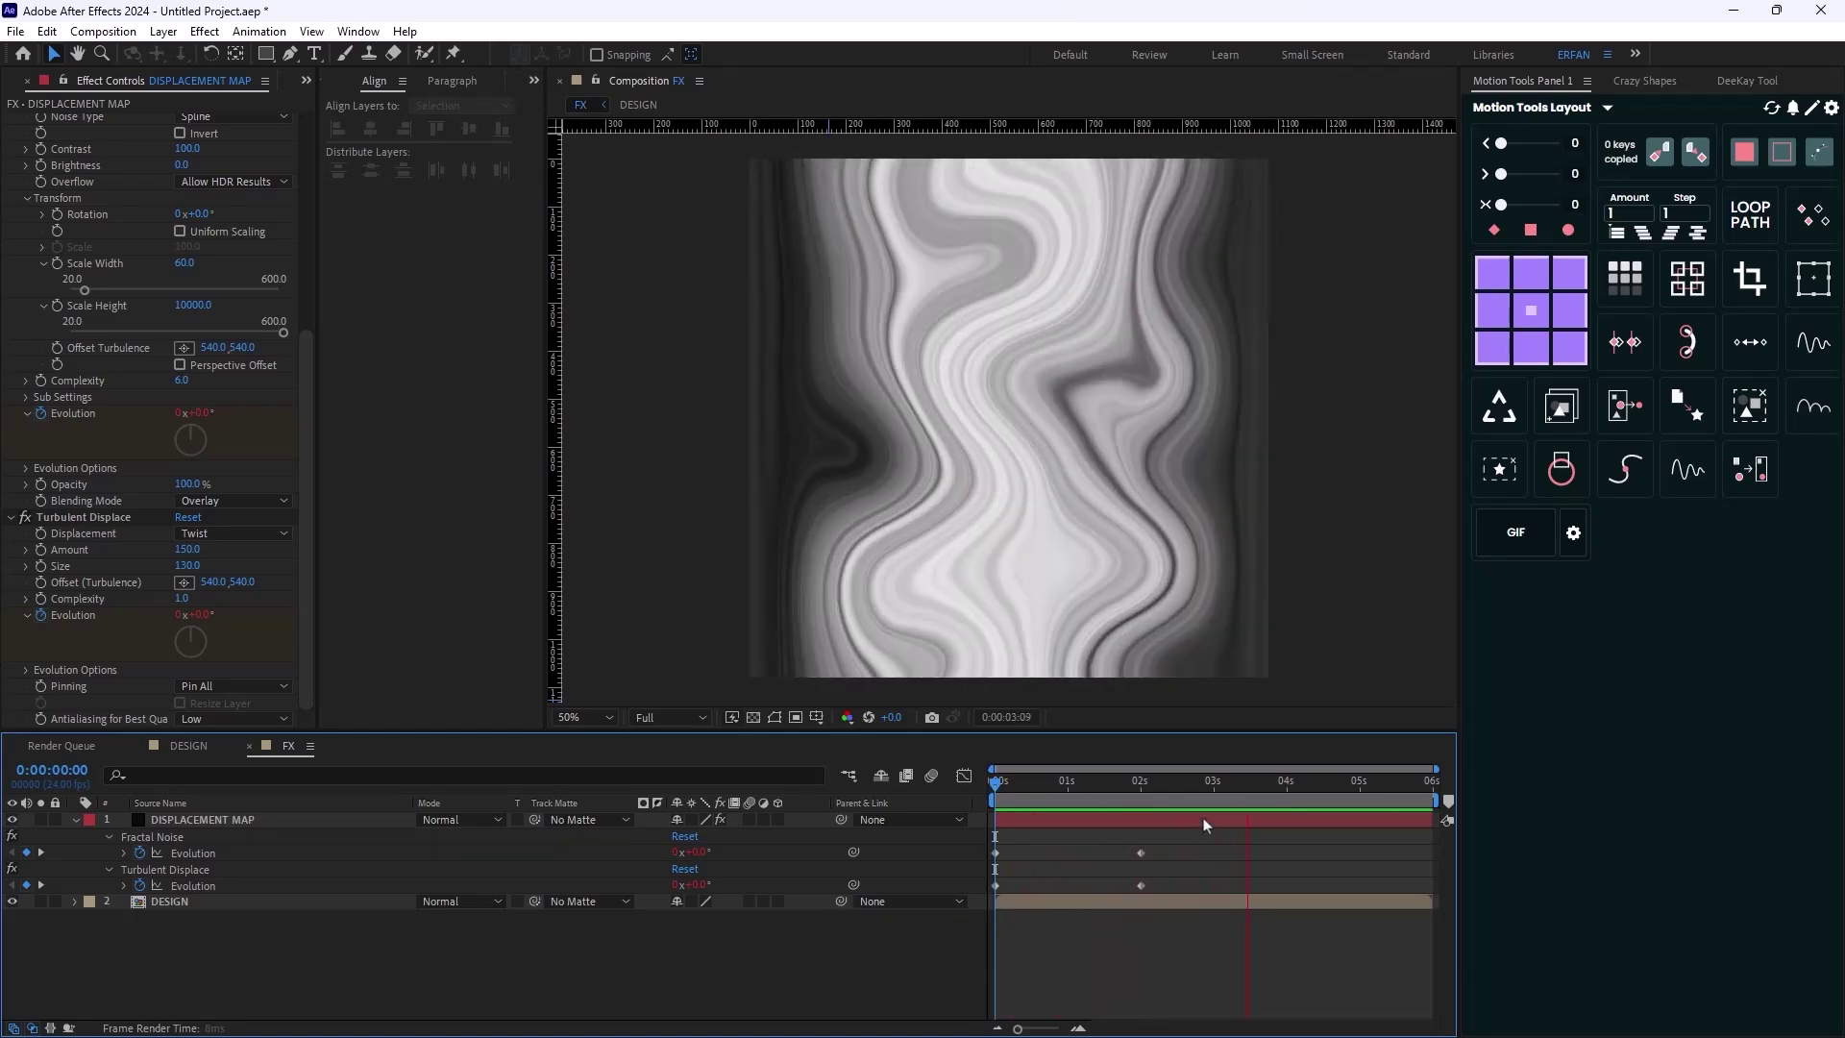
{"action": "key", "text": "space"}
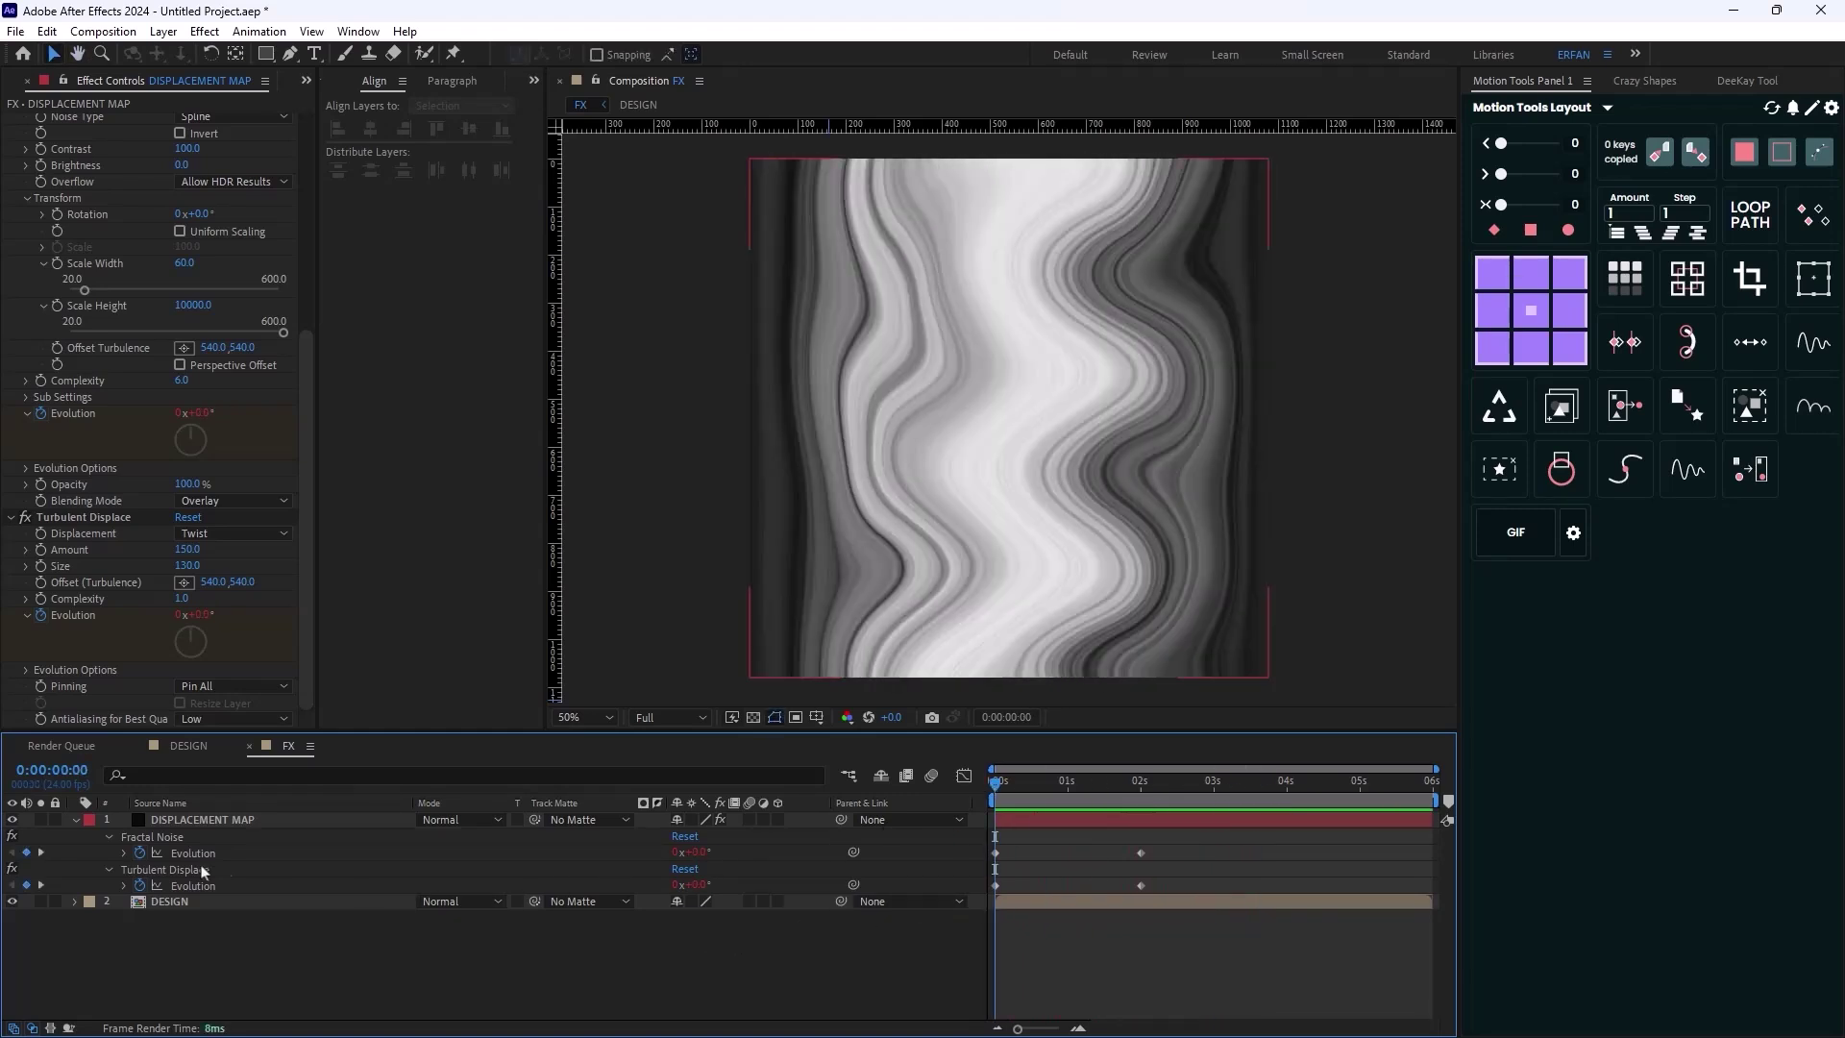
{"action": "left_click", "coordinate": [12, 820]}
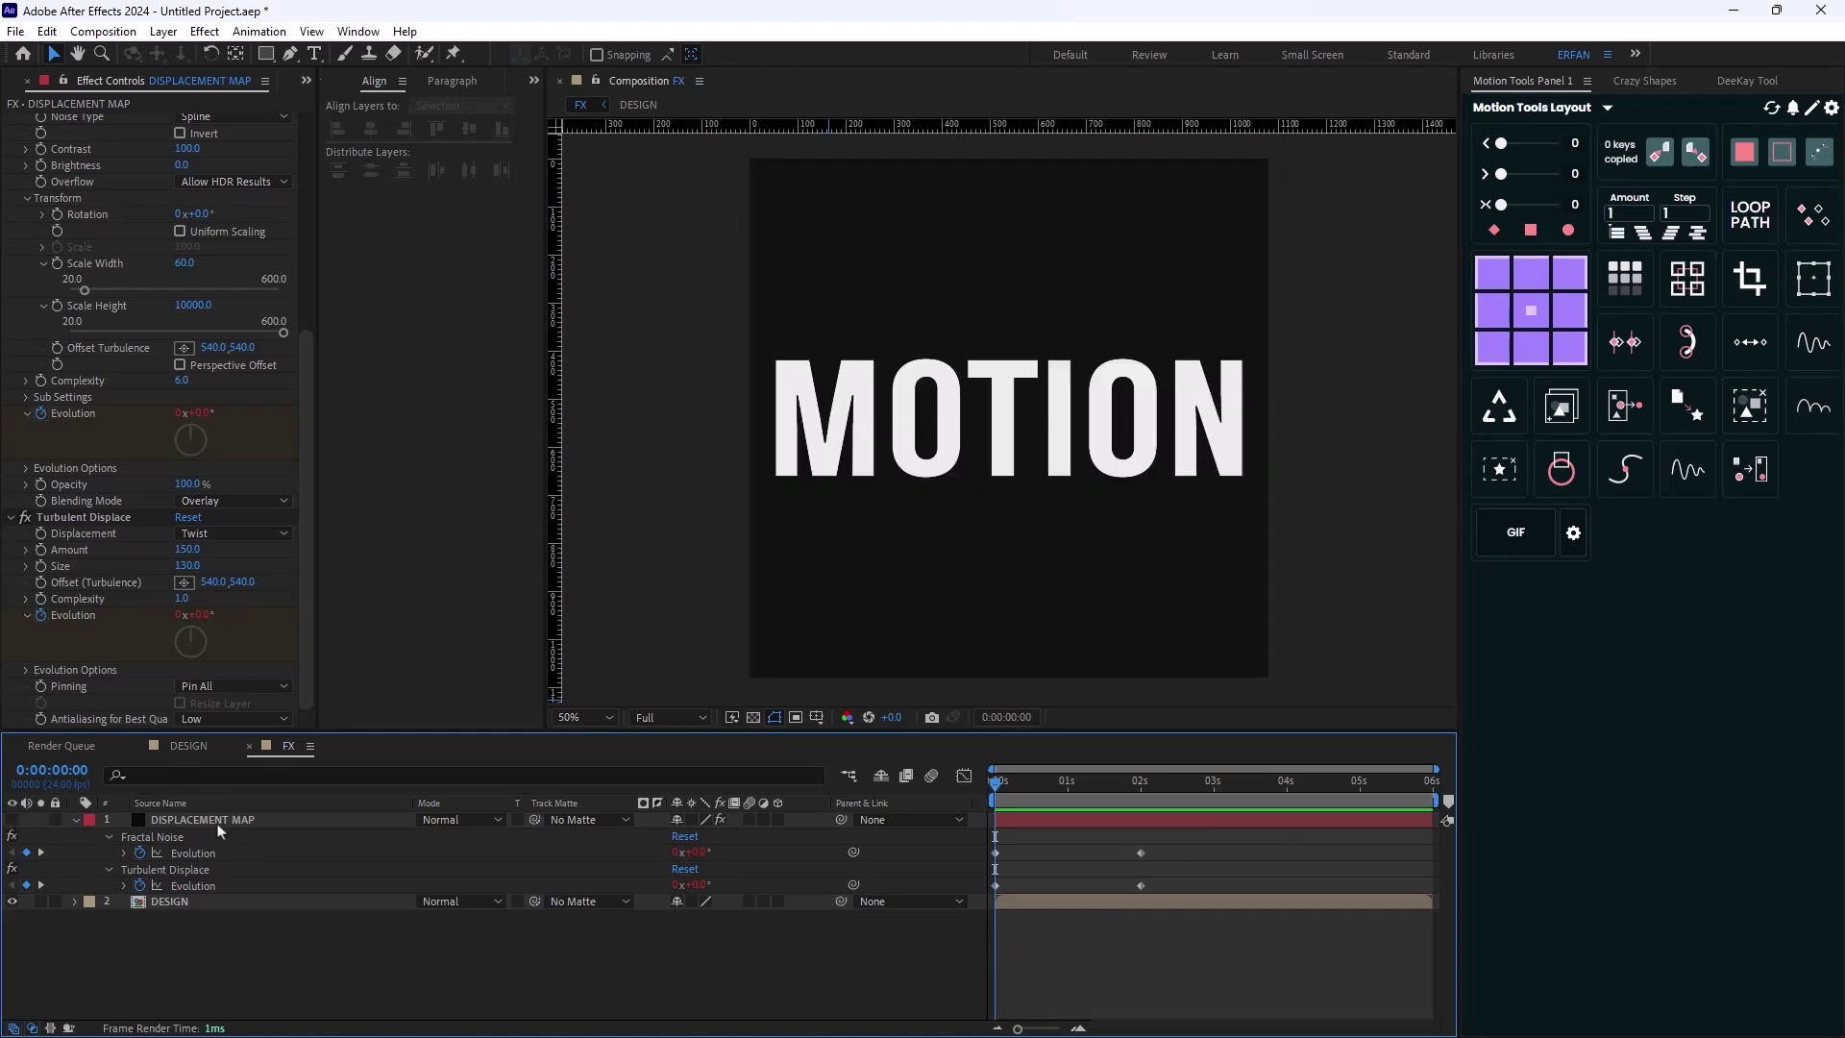
Apply the Time Displacement effect to the DESIGN layer
{"action": "left_click", "coordinate": [184, 903]}
{"action": "key", "text": "ctrl+space"}
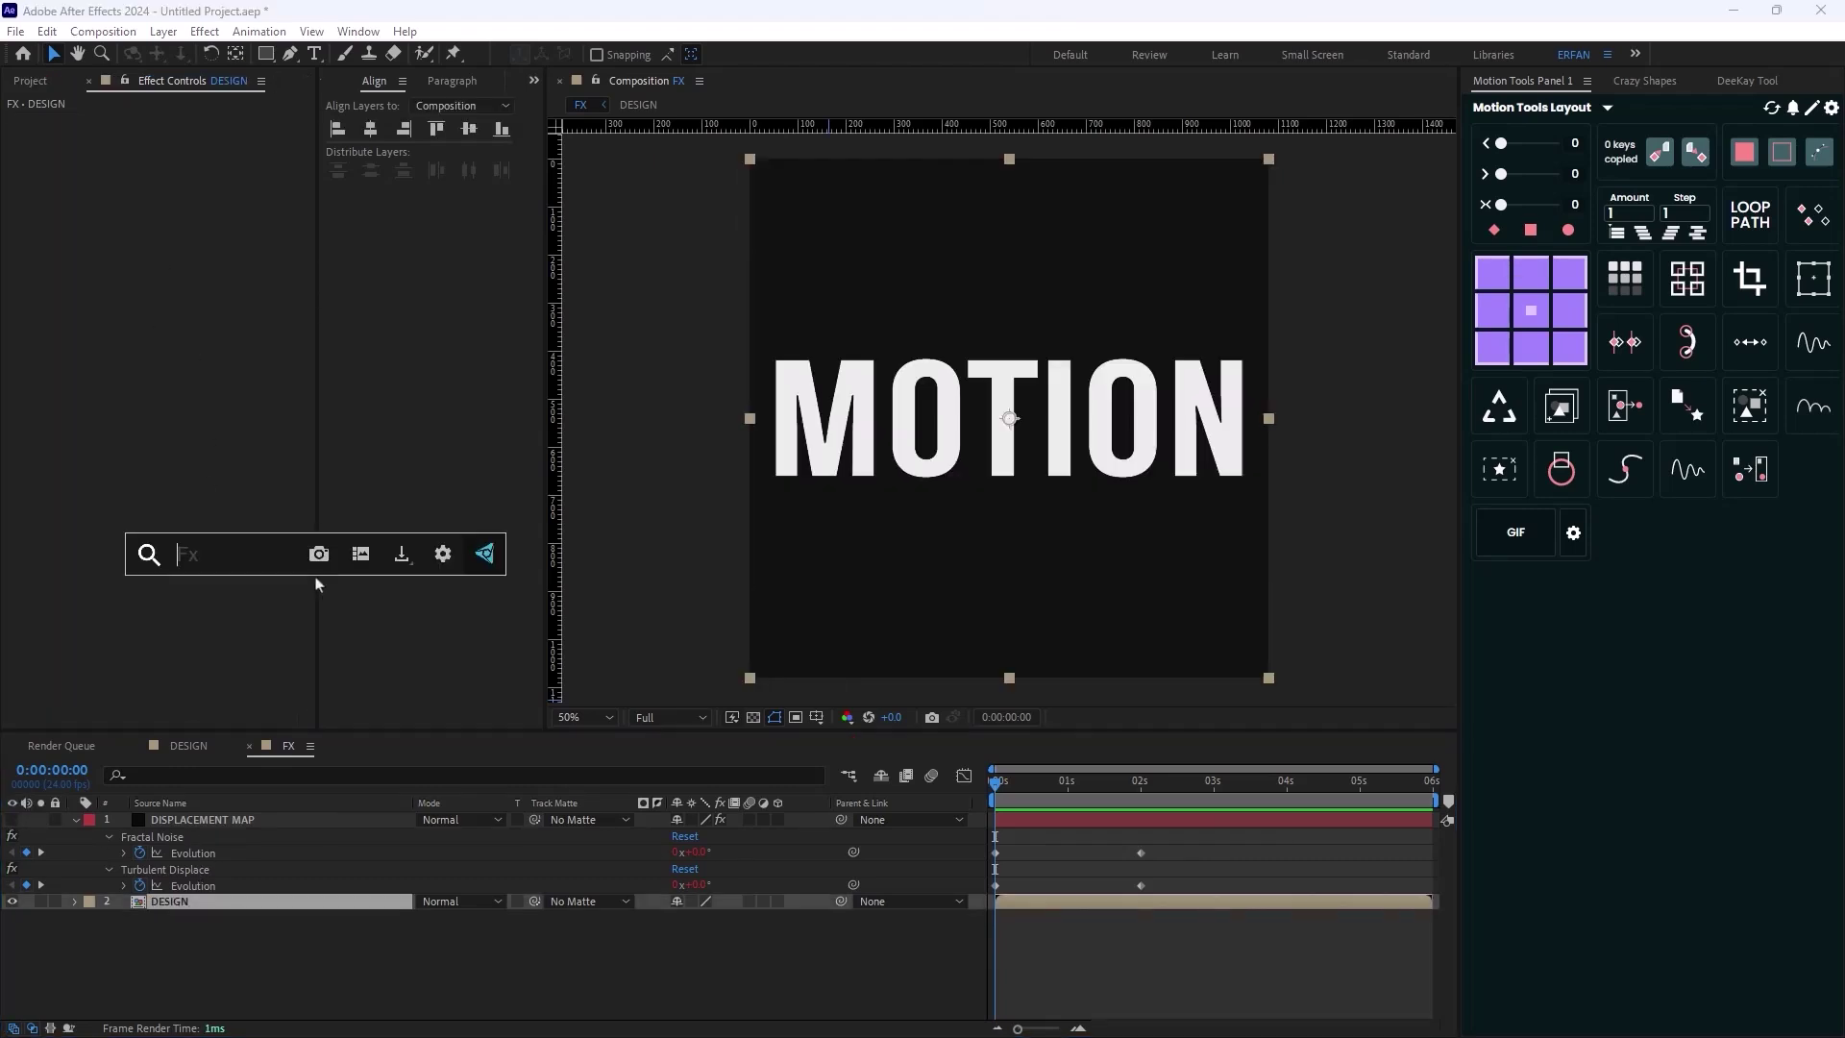
{"action": "type", "text": "time"}
{"action": "key", "text": "Down"}
{"action": "key", "text": "Down"}
{"action": "key", "text": "Down"}
{"action": "key", "text": "Return"}
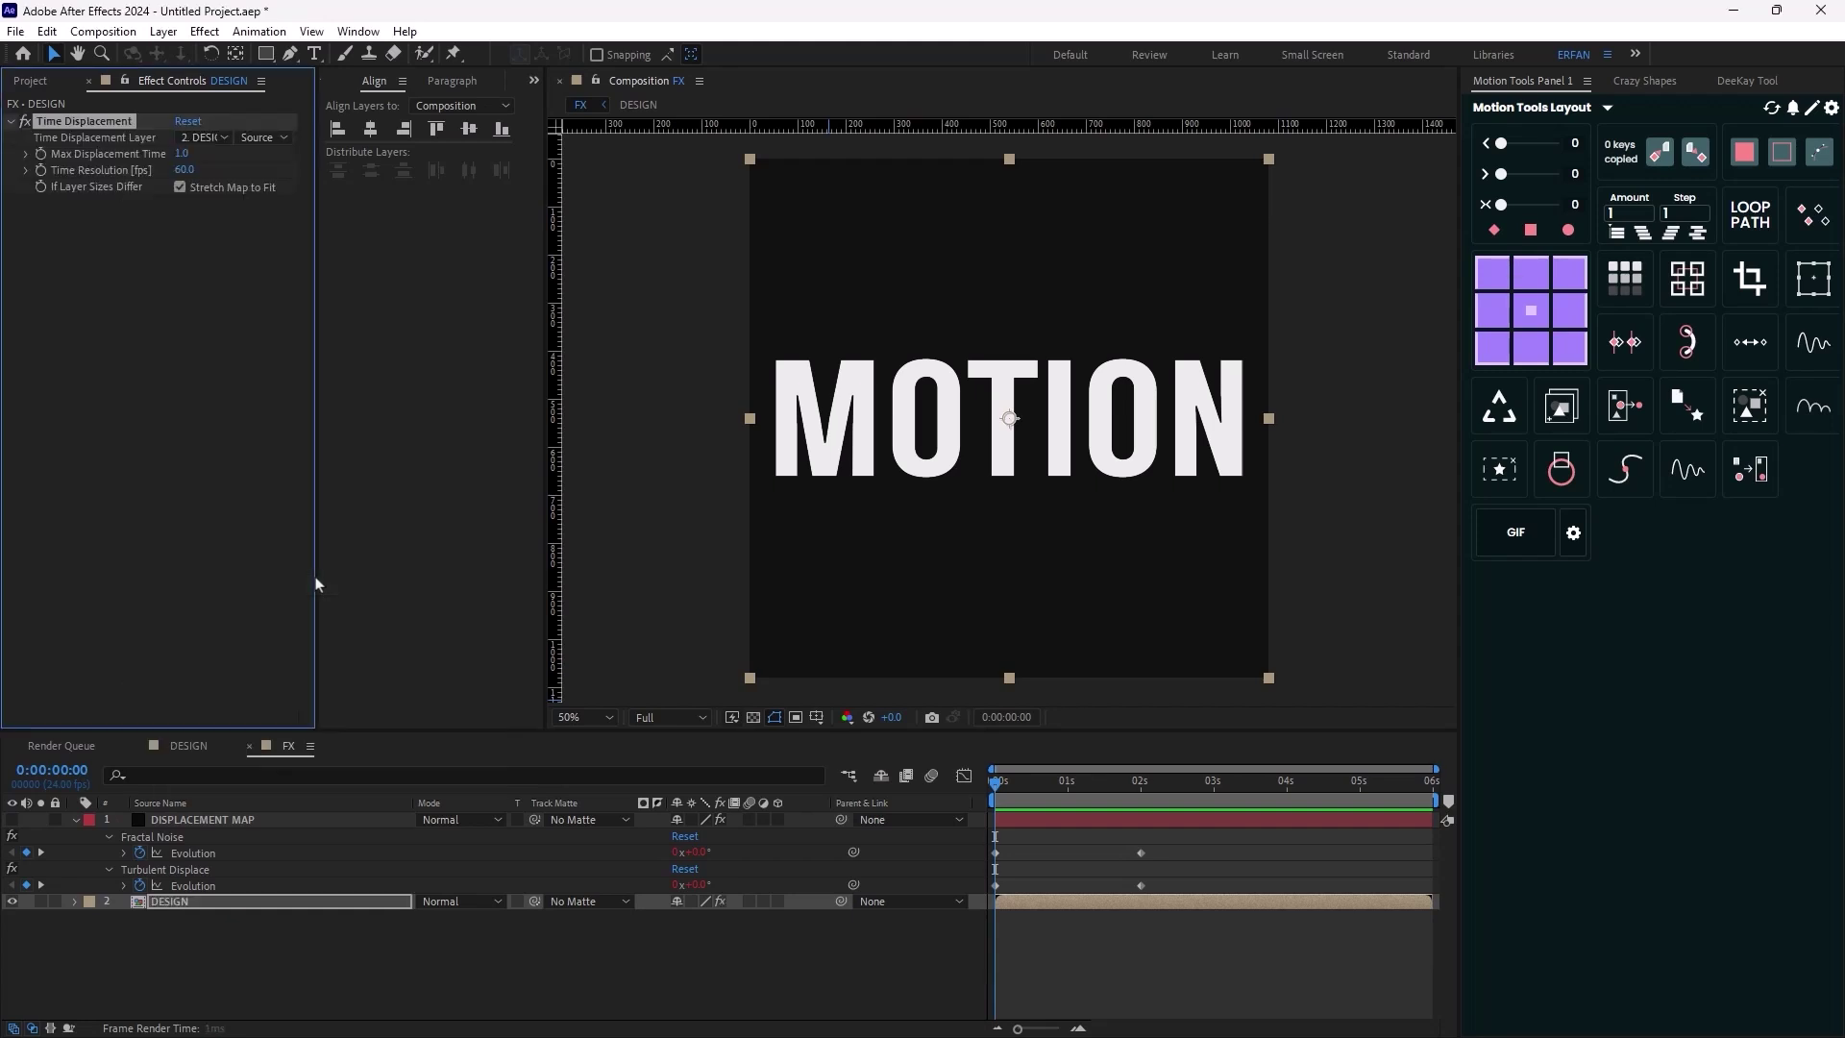
Use the DISPLACEMENT MAP layer as the time displacement layer, with Effects & Masks as its source
{"action": "left_click", "coordinate": [203, 137]}
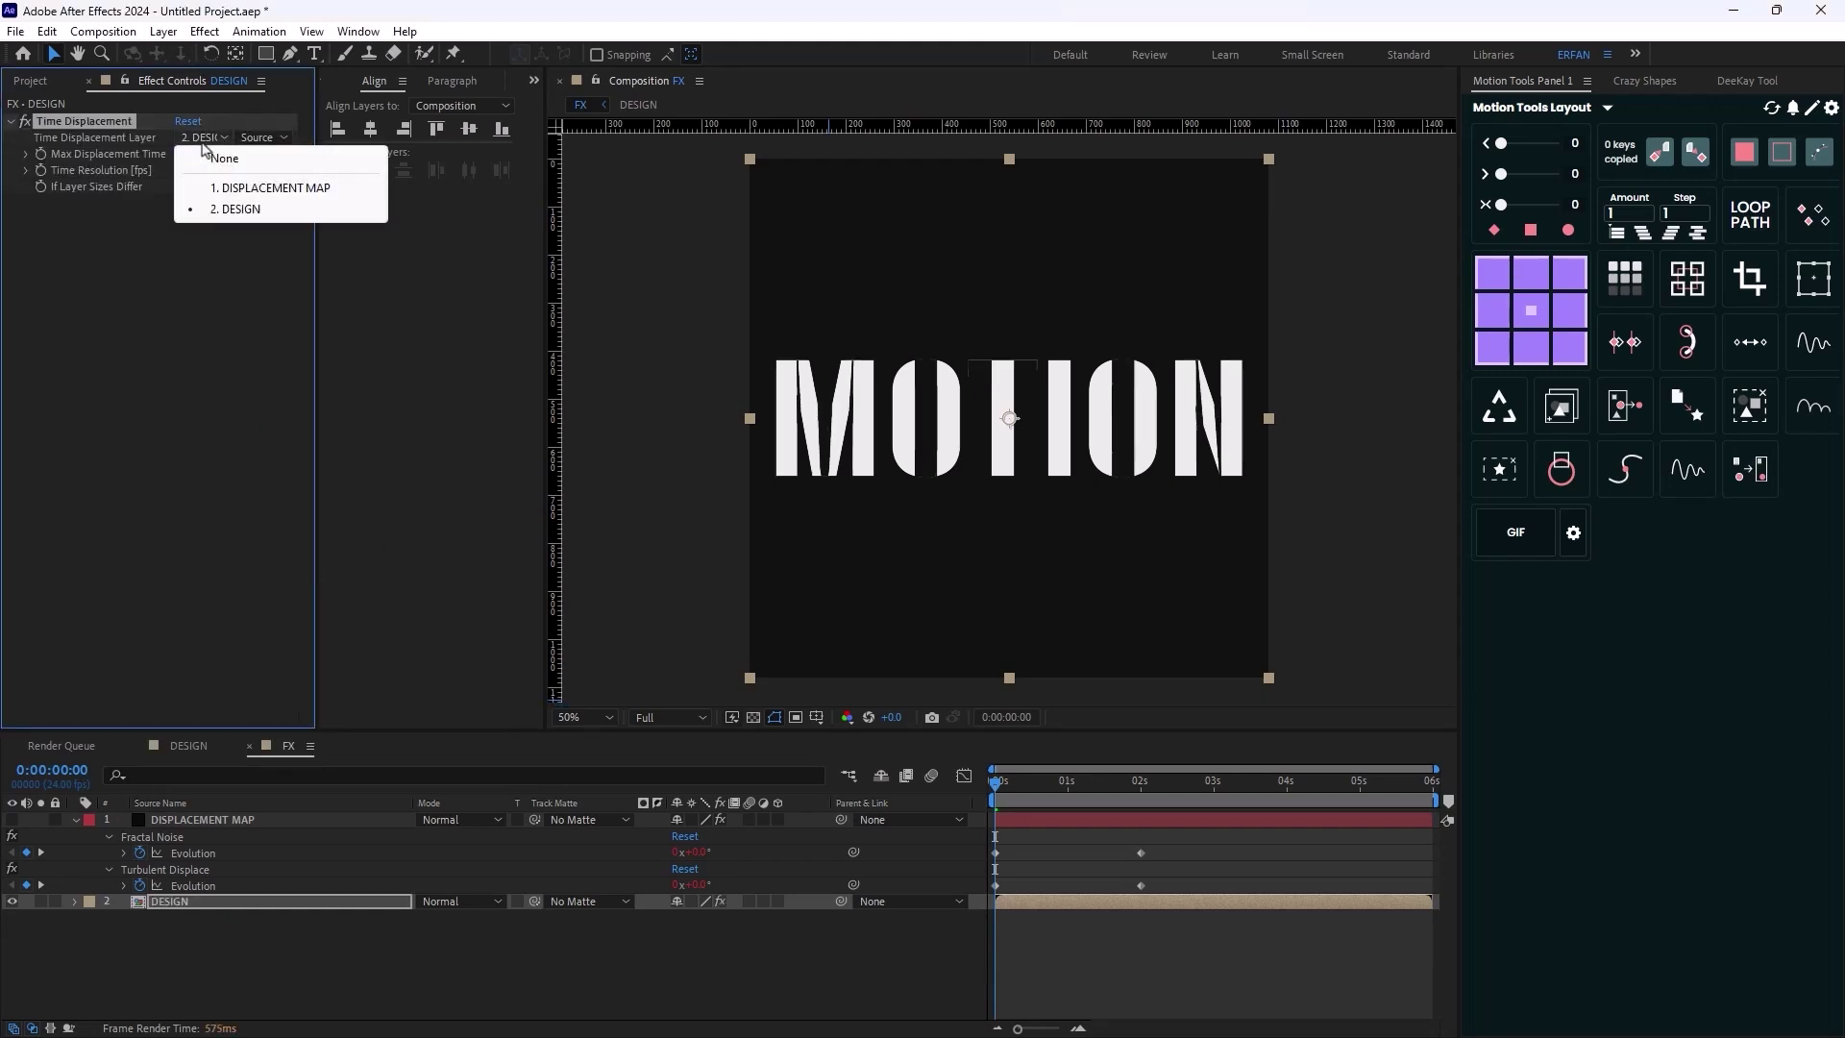
{"action": "left_click", "coordinate": [236, 188]}
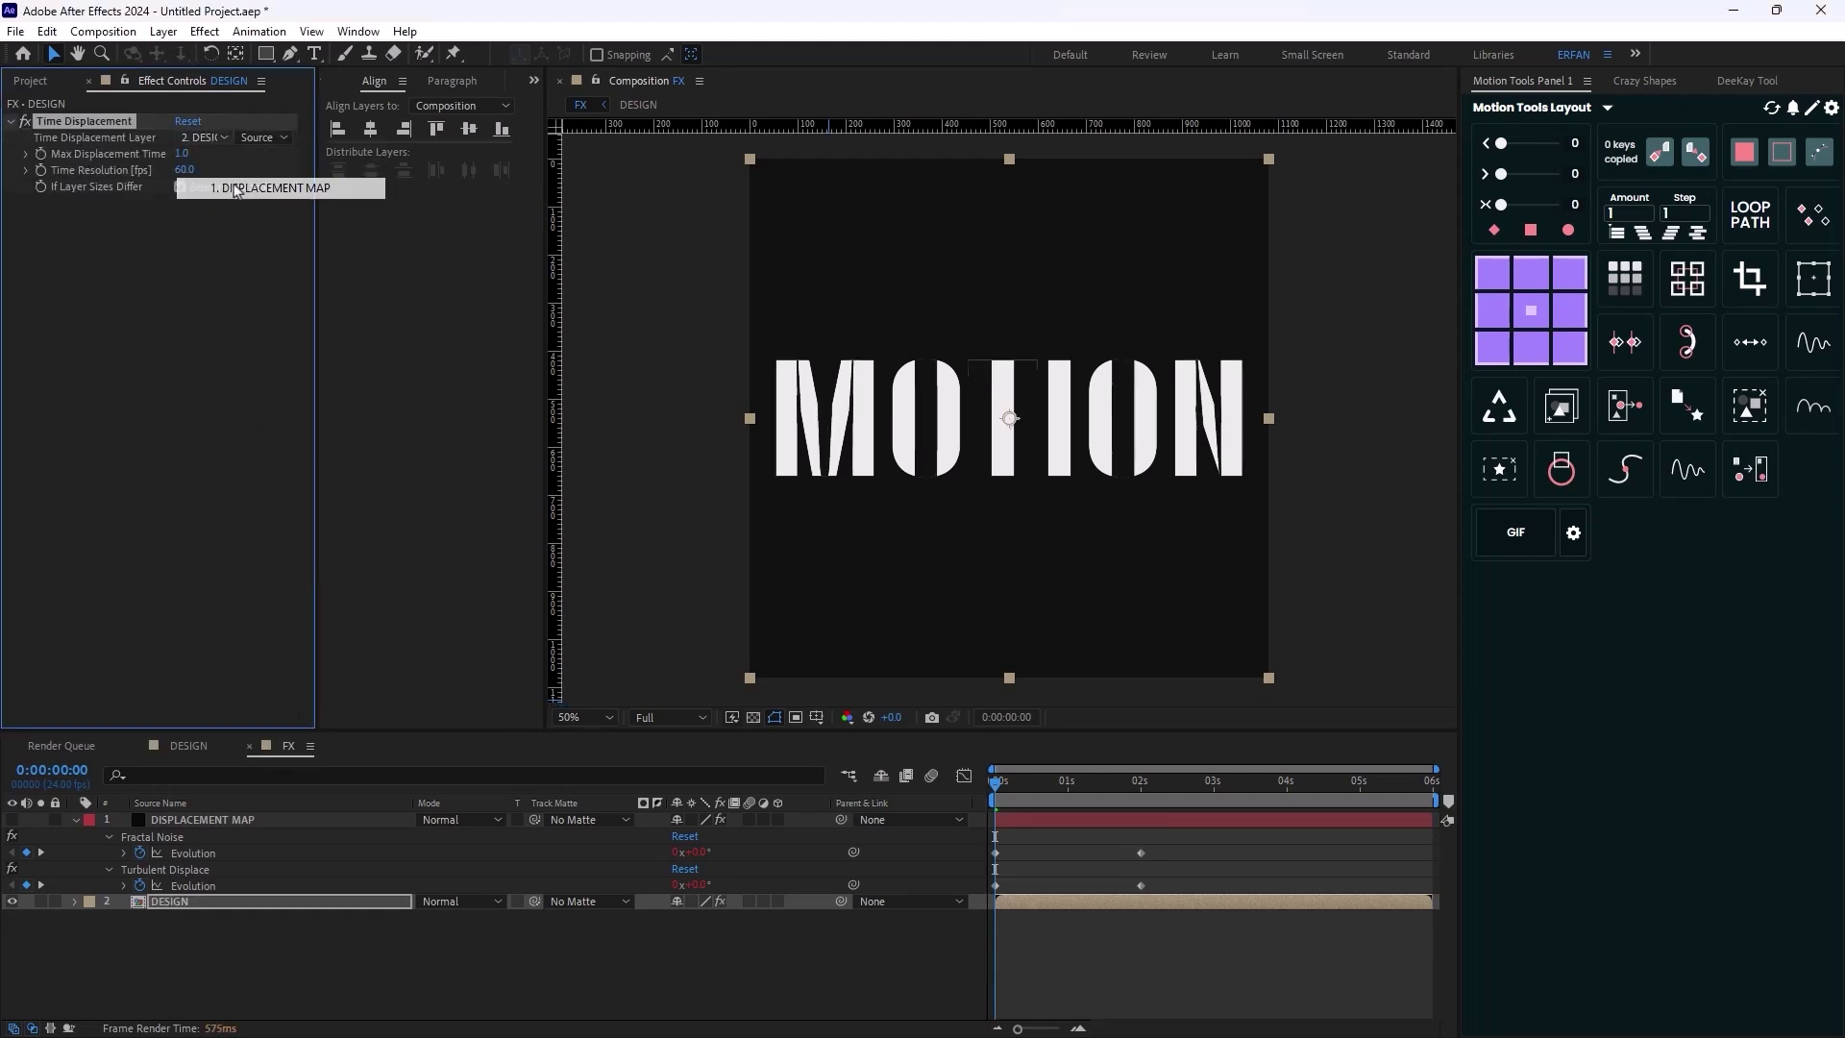
{"action": "left_click", "coordinate": [277, 139]}
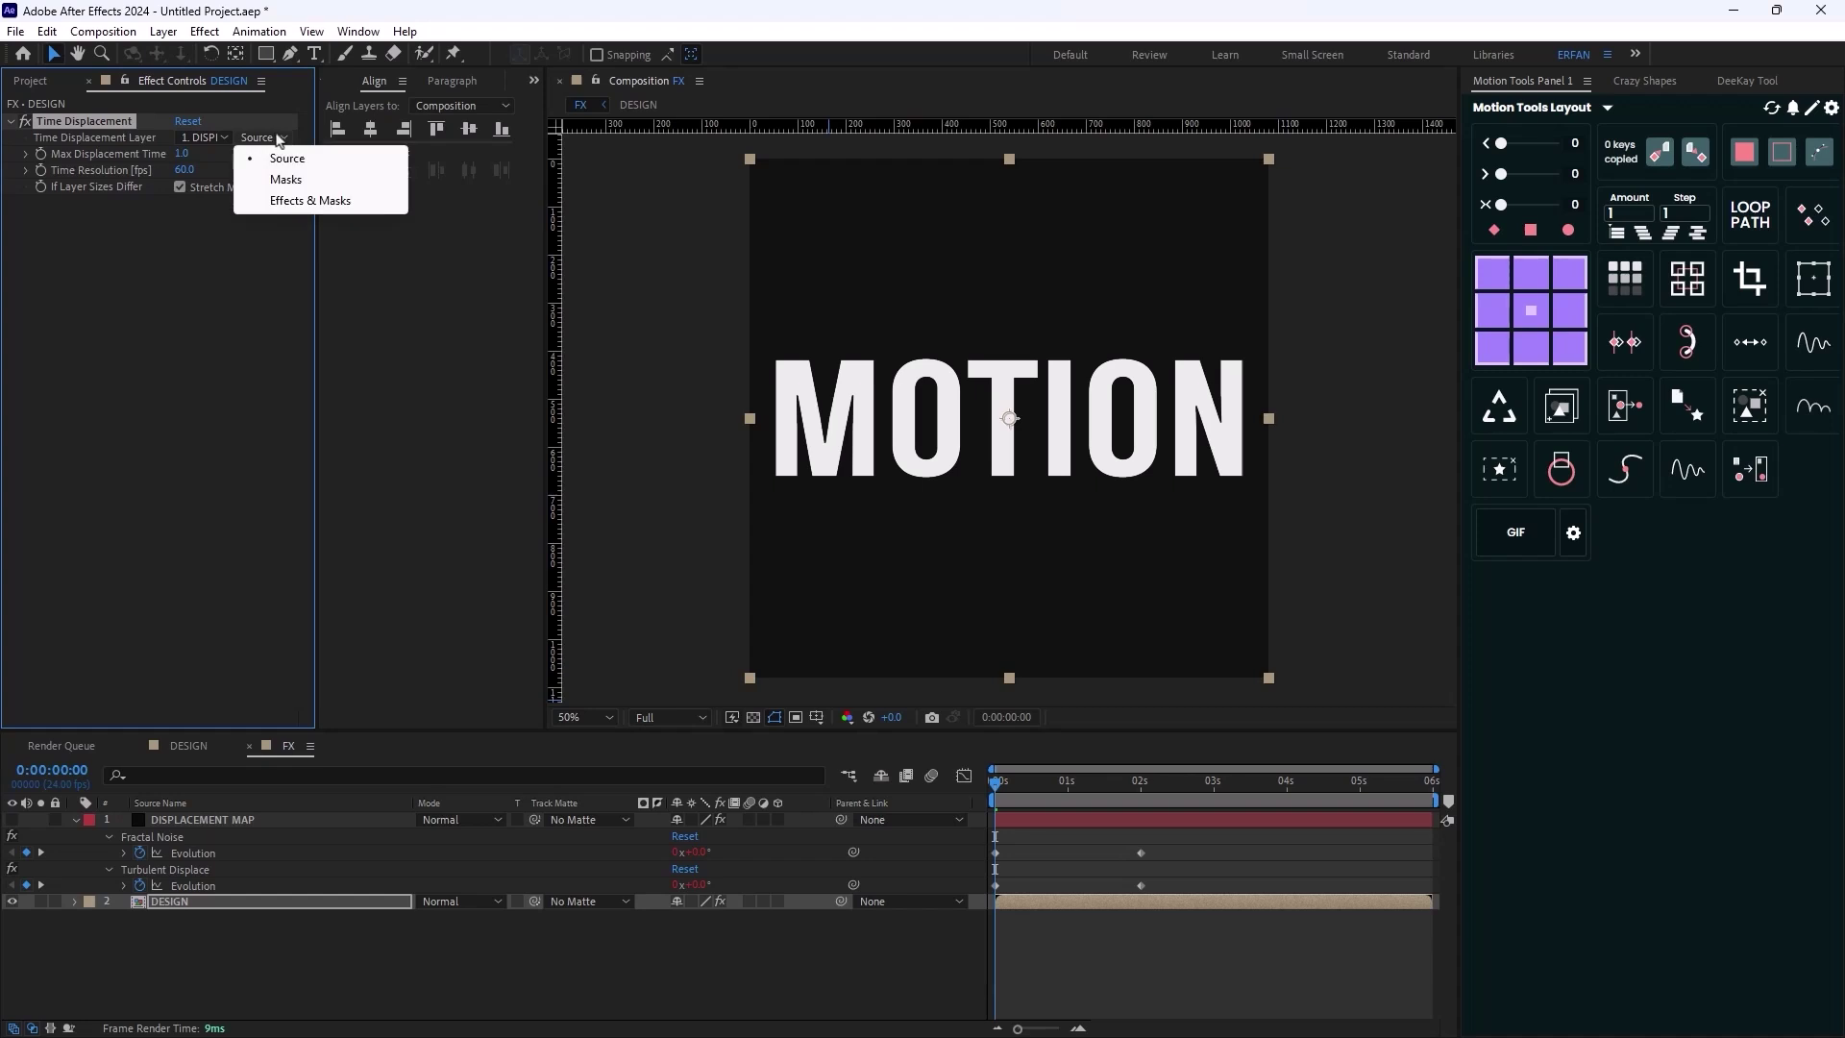
{"action": "left_click", "coordinate": [308, 200]}
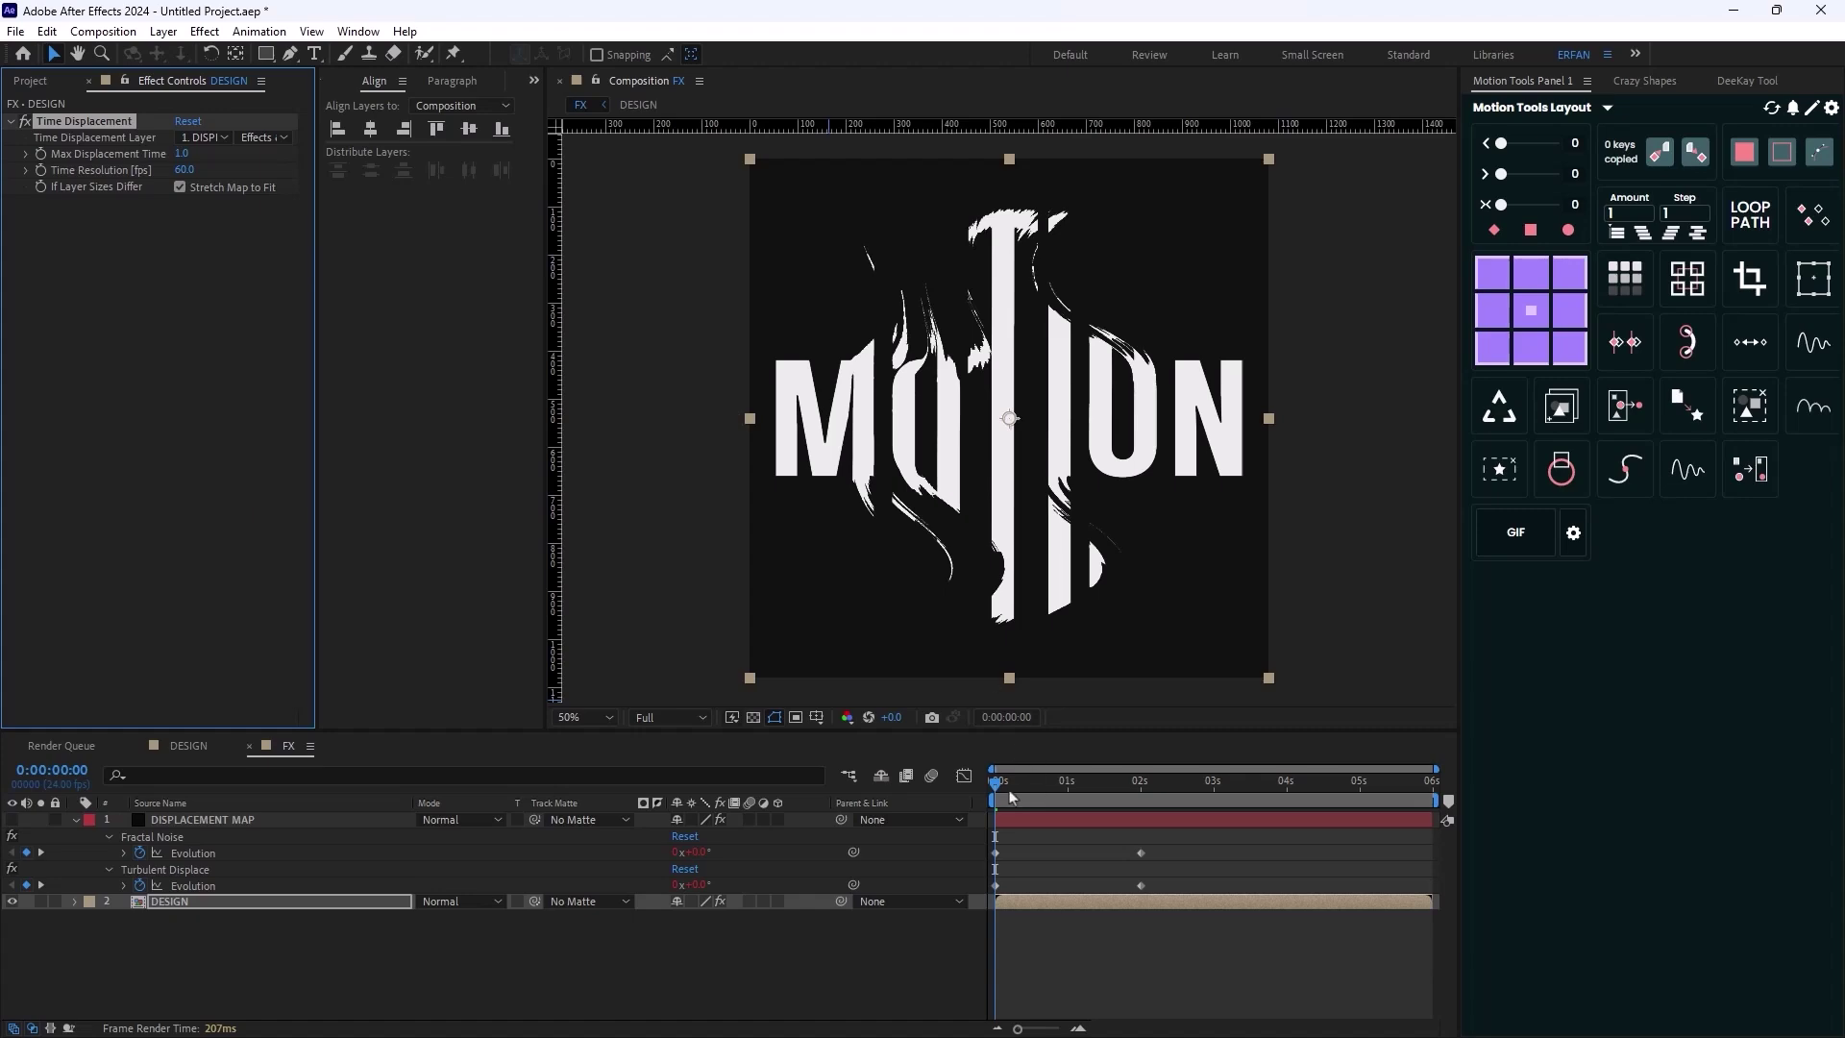
Preview the distorted text and end the FX composition's work area at 2 seconds
{"action": "key", "text": "space"}
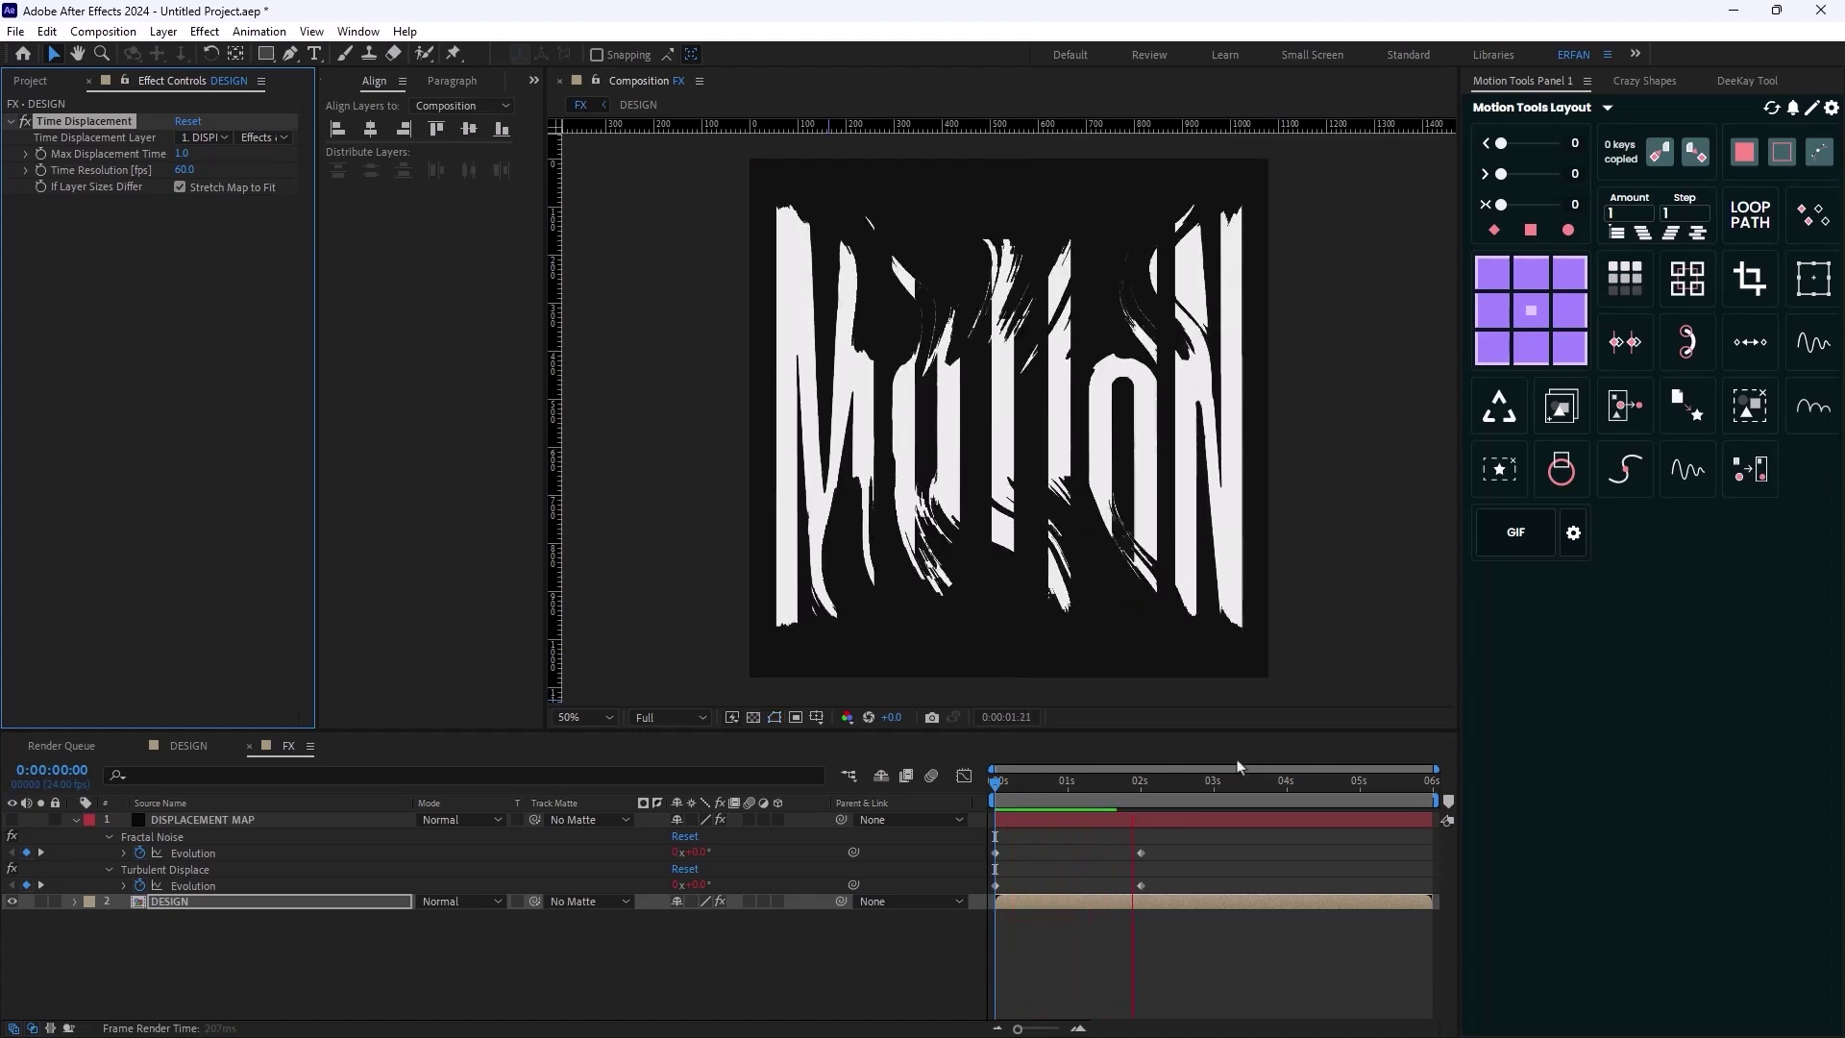
{"action": "key", "text": "space"}
{"action": "left_click_drag", "start_coordinate": [1213, 801], "coordinate": [1141, 804]}
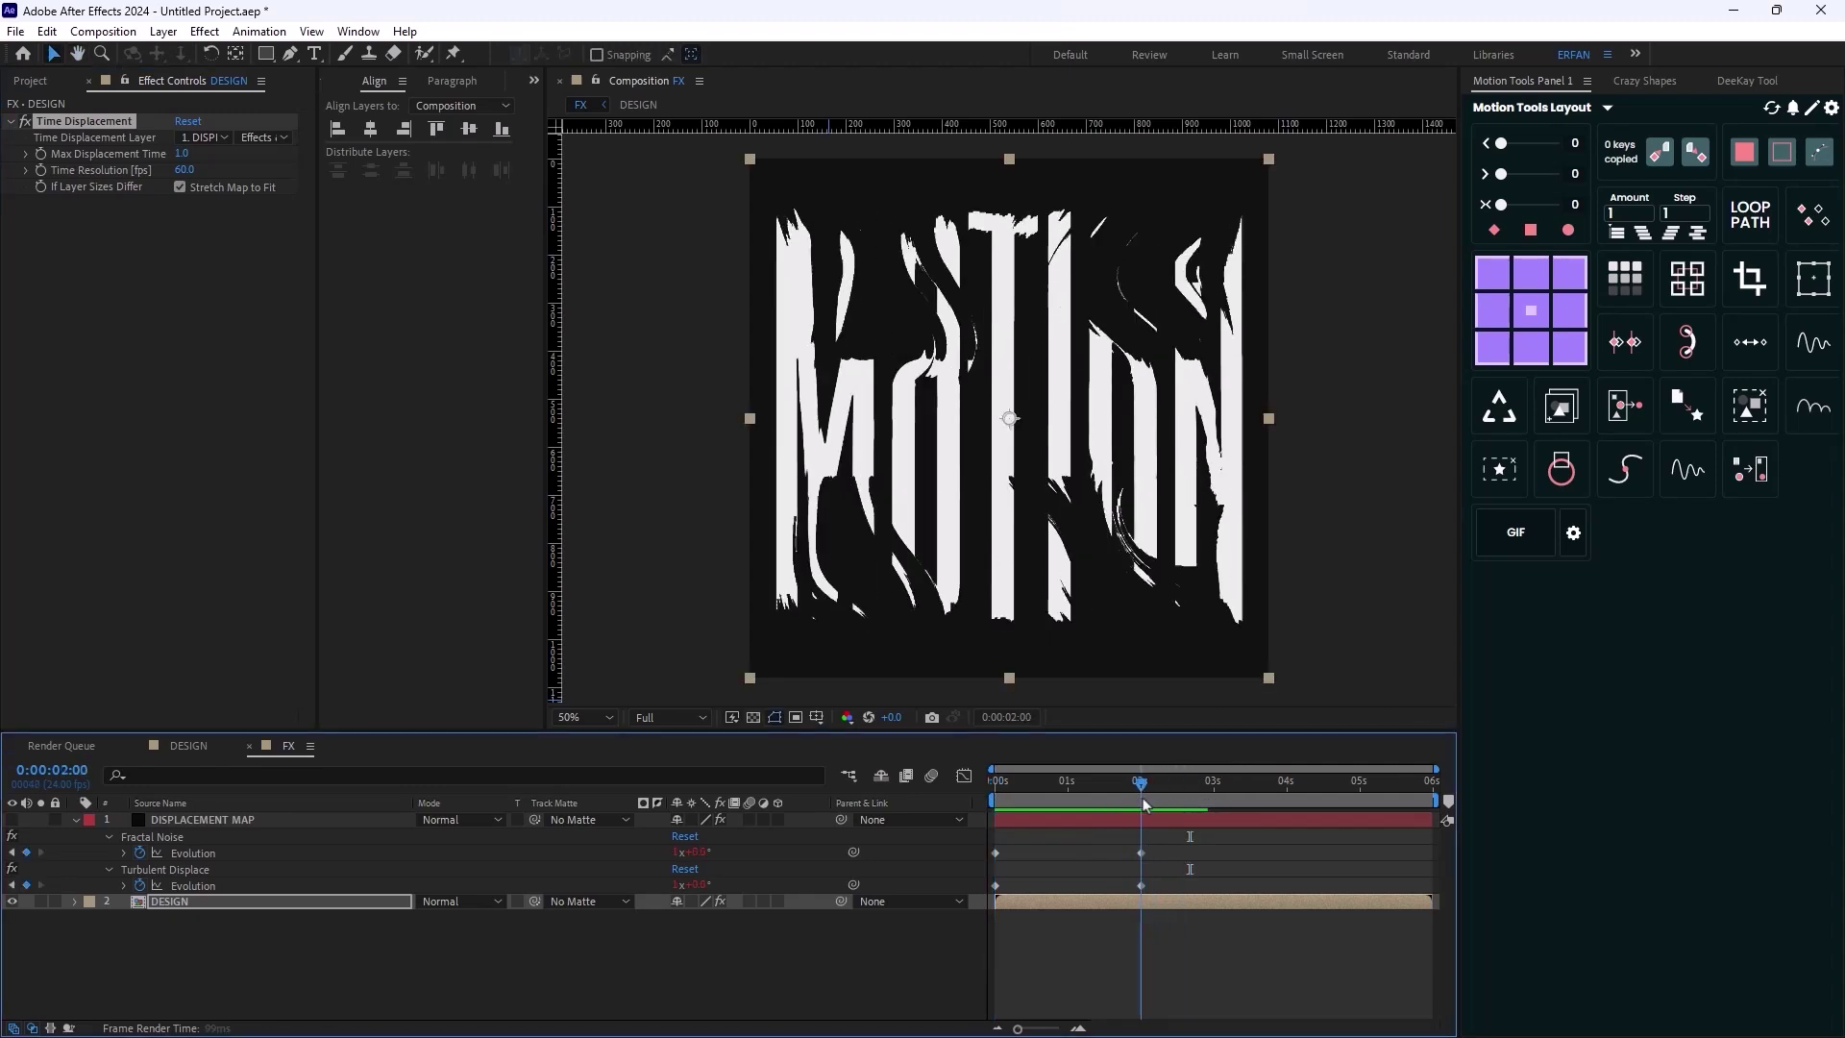
{"action": "key", "text": "n"}
{"action": "key", "text": "Home"}
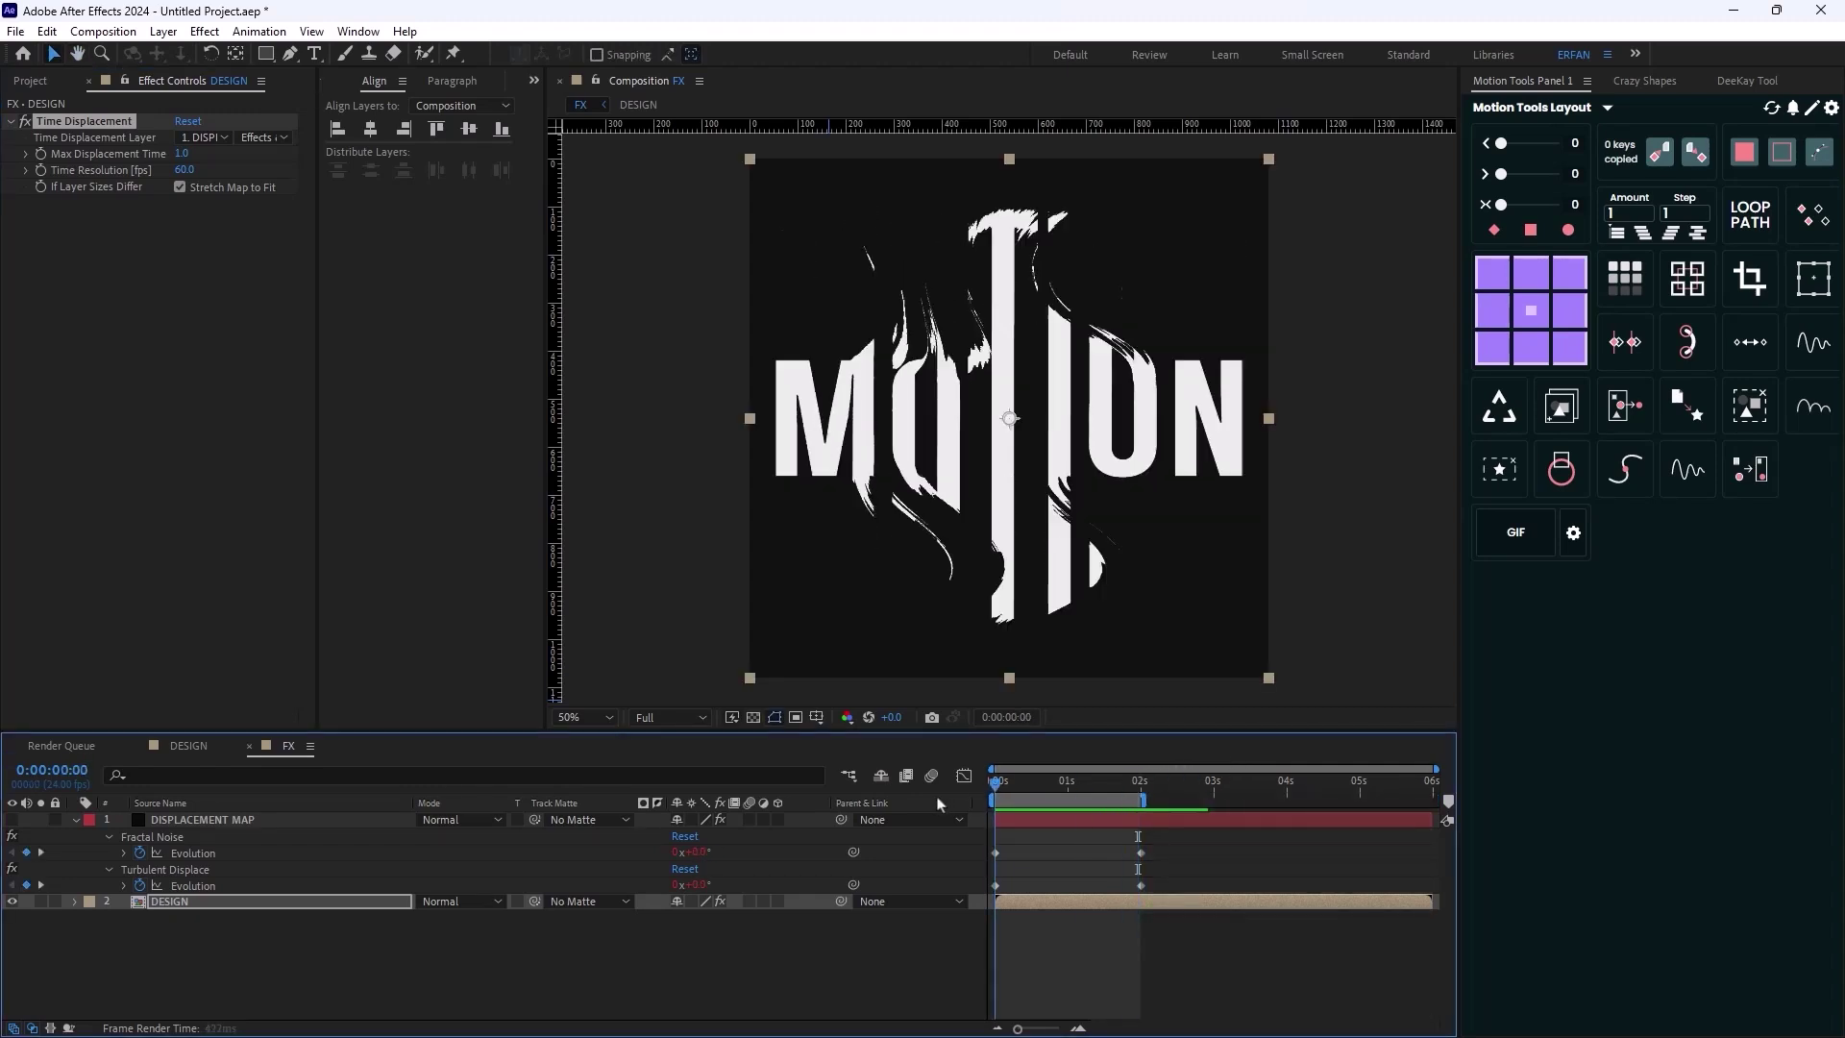
Set the Time Displacement effect's time resolution to 200 fps and its max displacement time to 0.3
{"action": "left_click", "coordinate": [235, 900]}
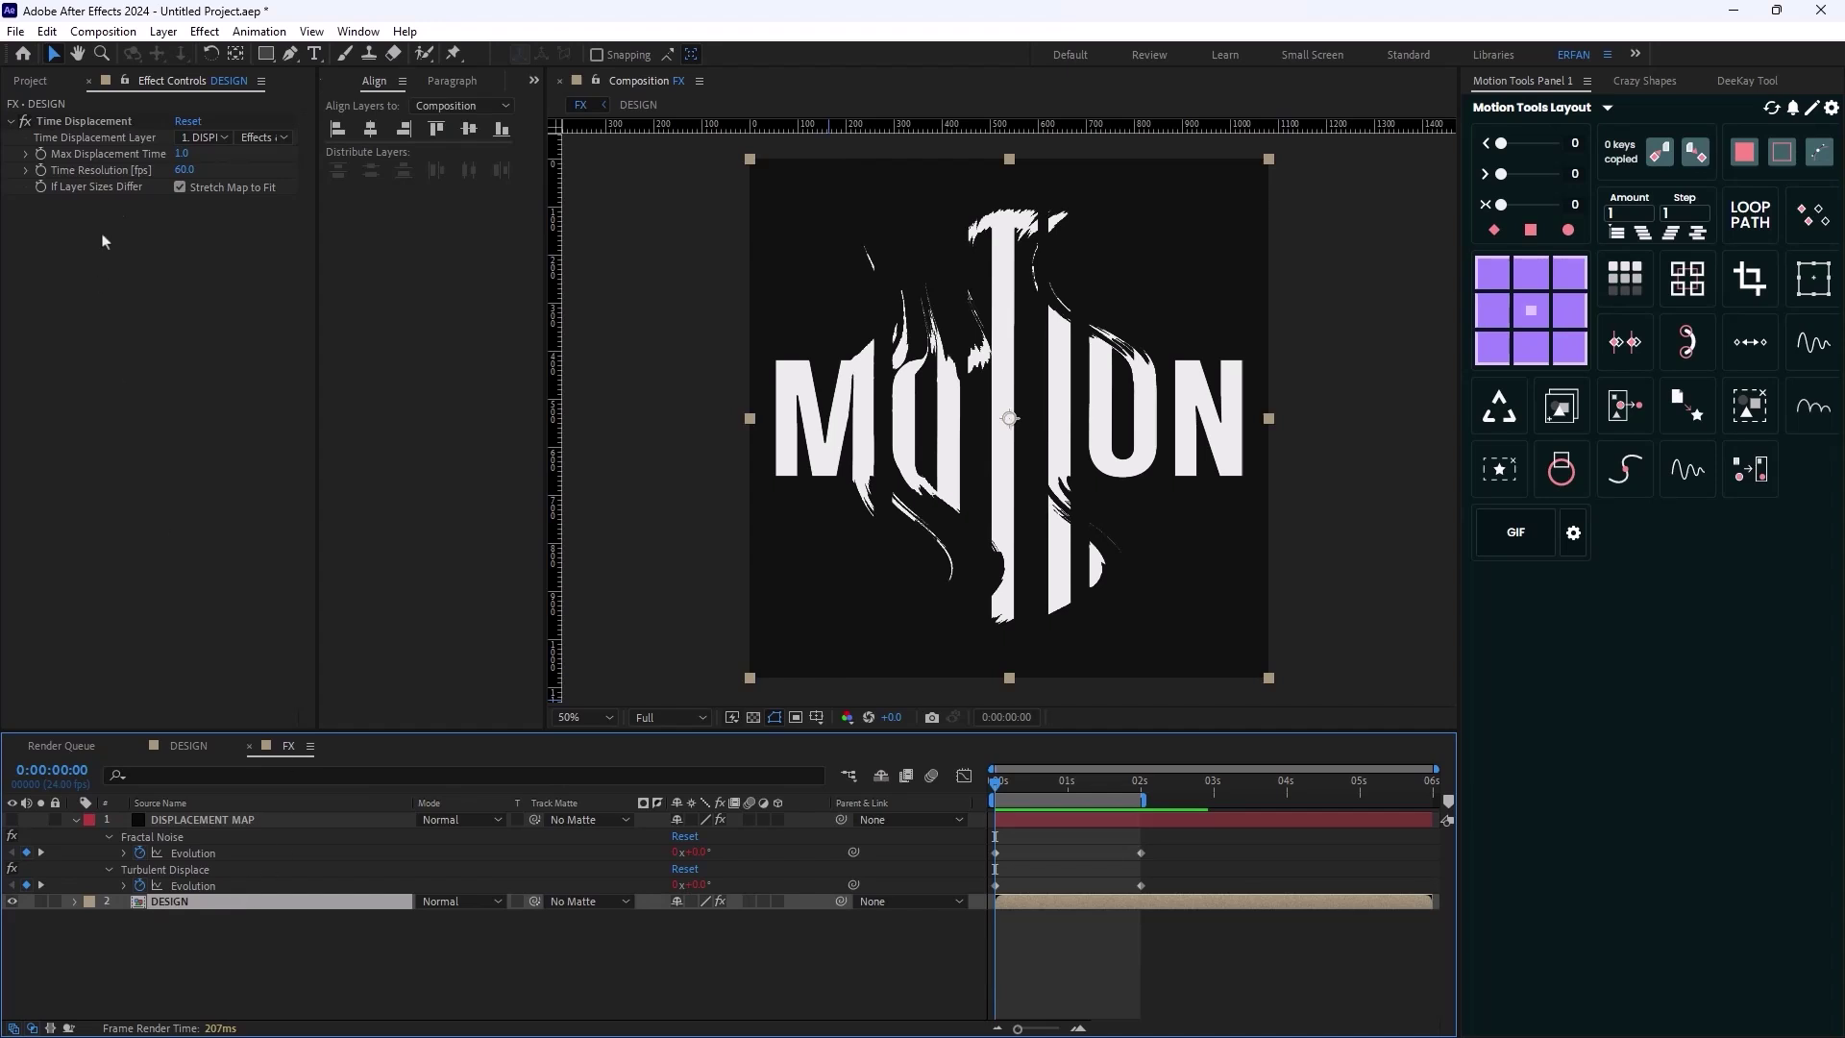
{"action": "left_click", "coordinate": [187, 171]}
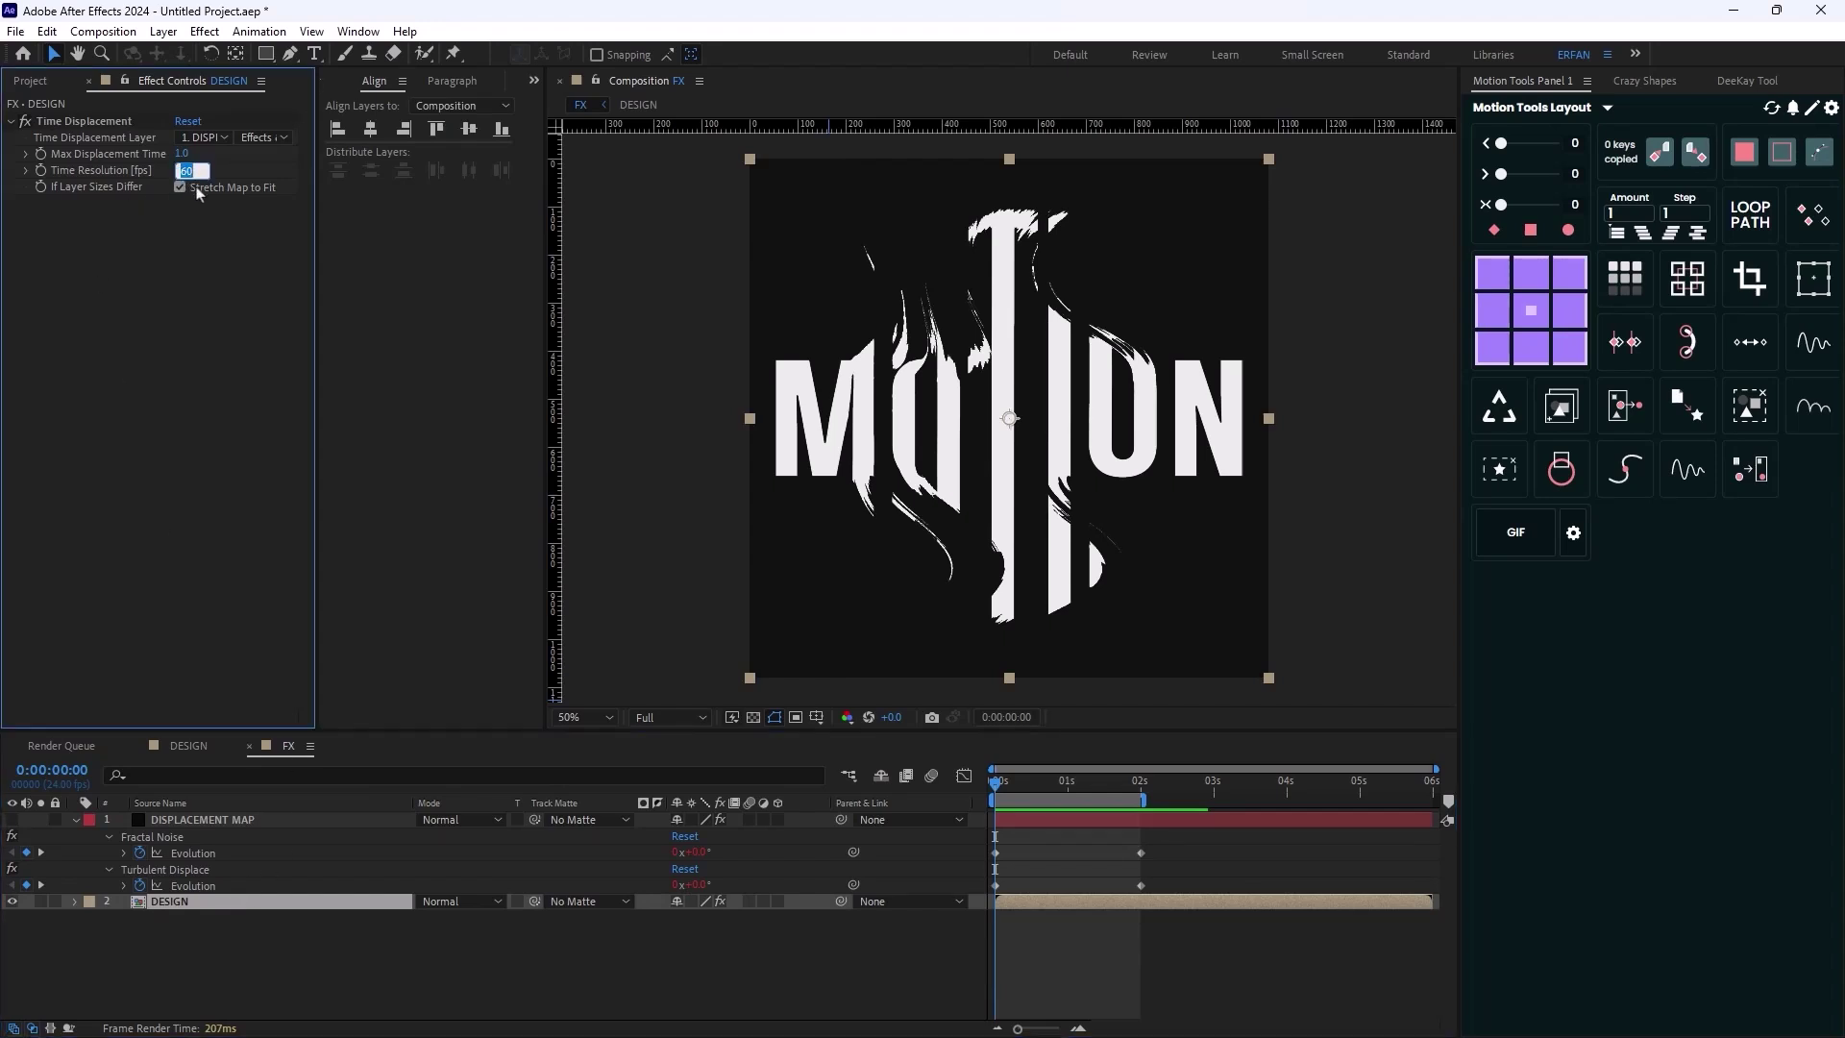
{"action": "type", "text": "200"}
{"action": "key", "text": "Return"}
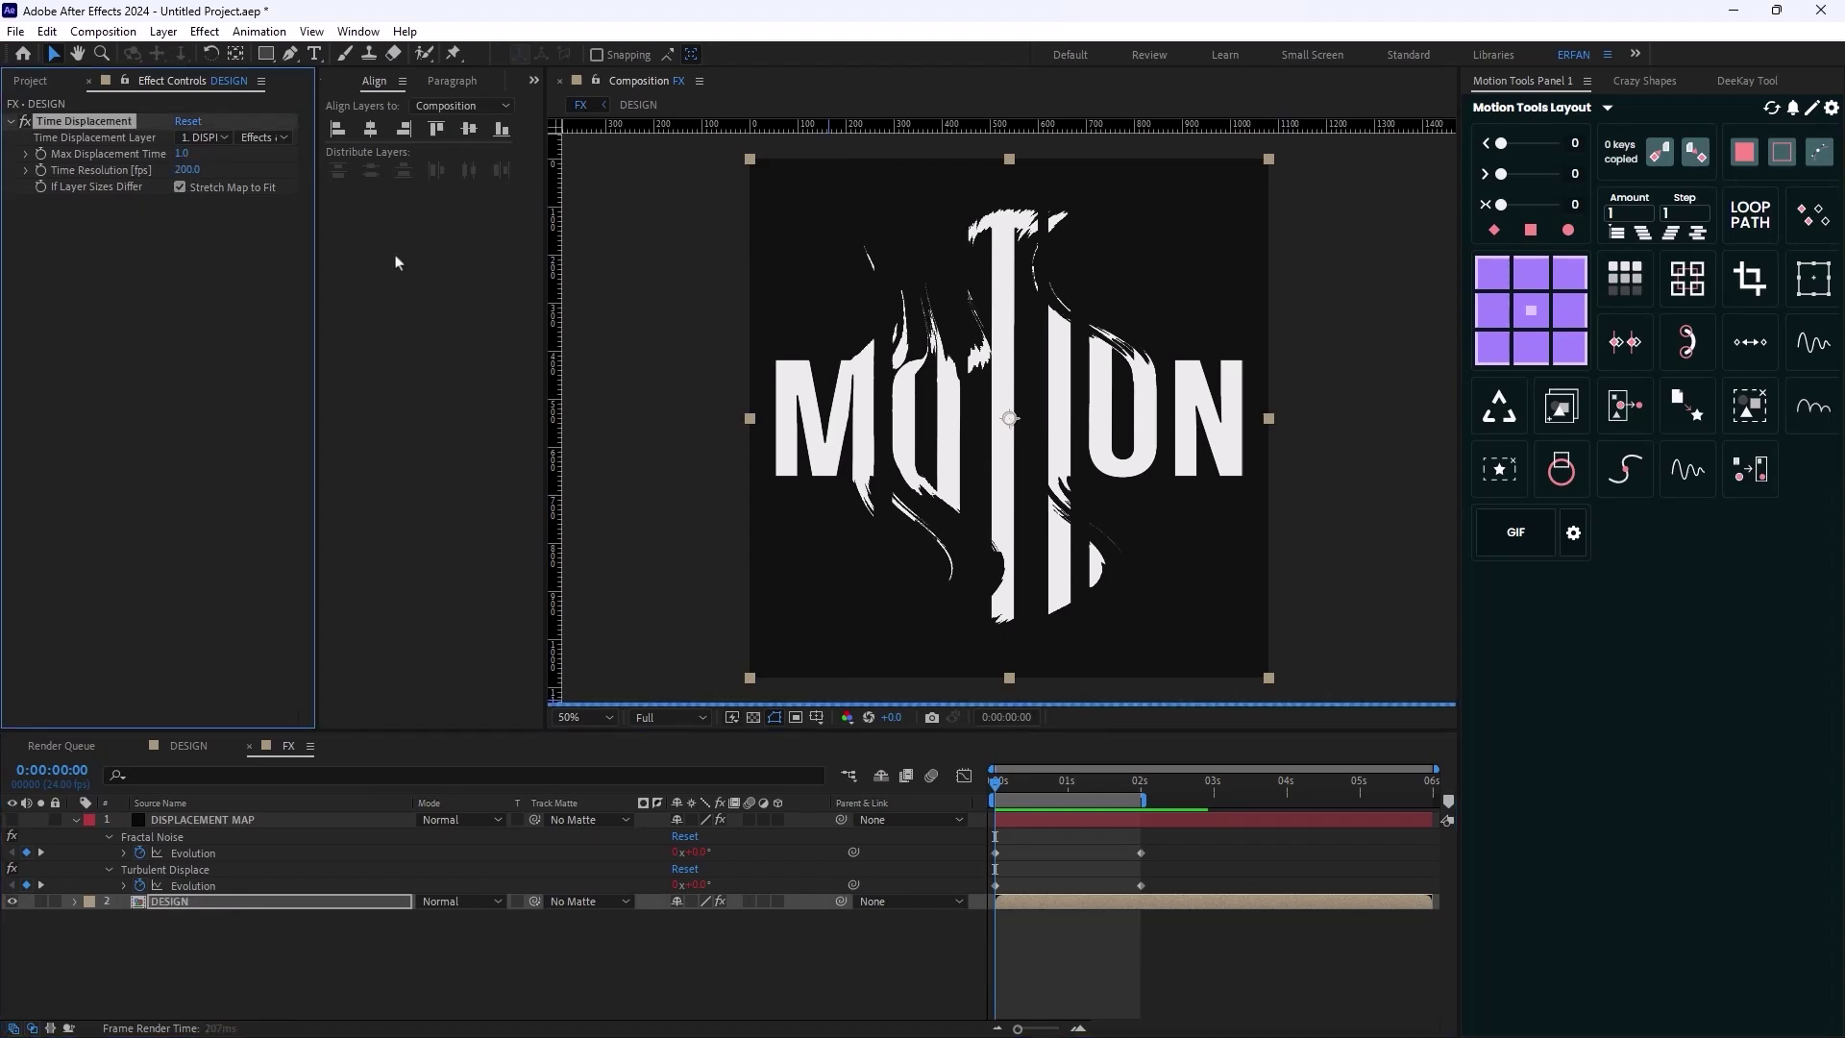
{"action": "left_click", "coordinate": [184, 154]}
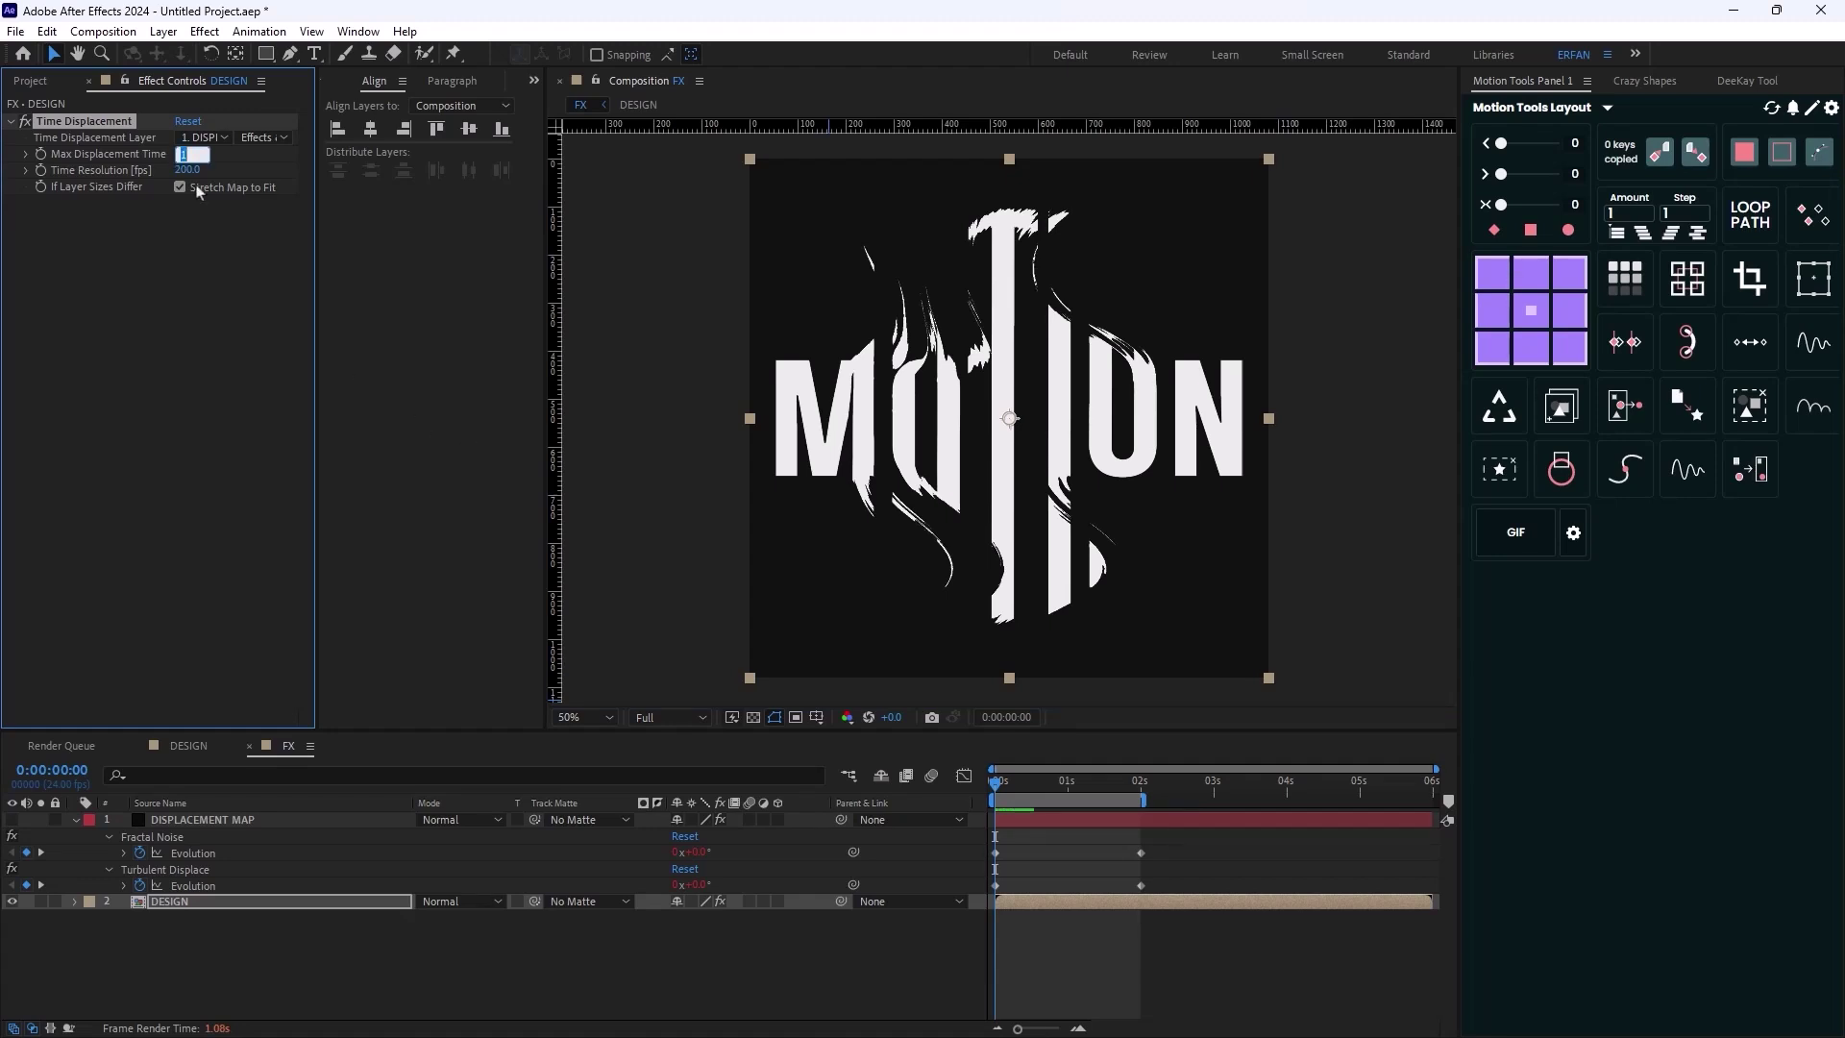
{"action": "type", "text": "0.3"}
{"action": "key", "text": "Return"}
Preview the refined distortion from the first frame and collapse the DISPLACEMENT MAP layer's properties
{"action": "key", "text": "space"}
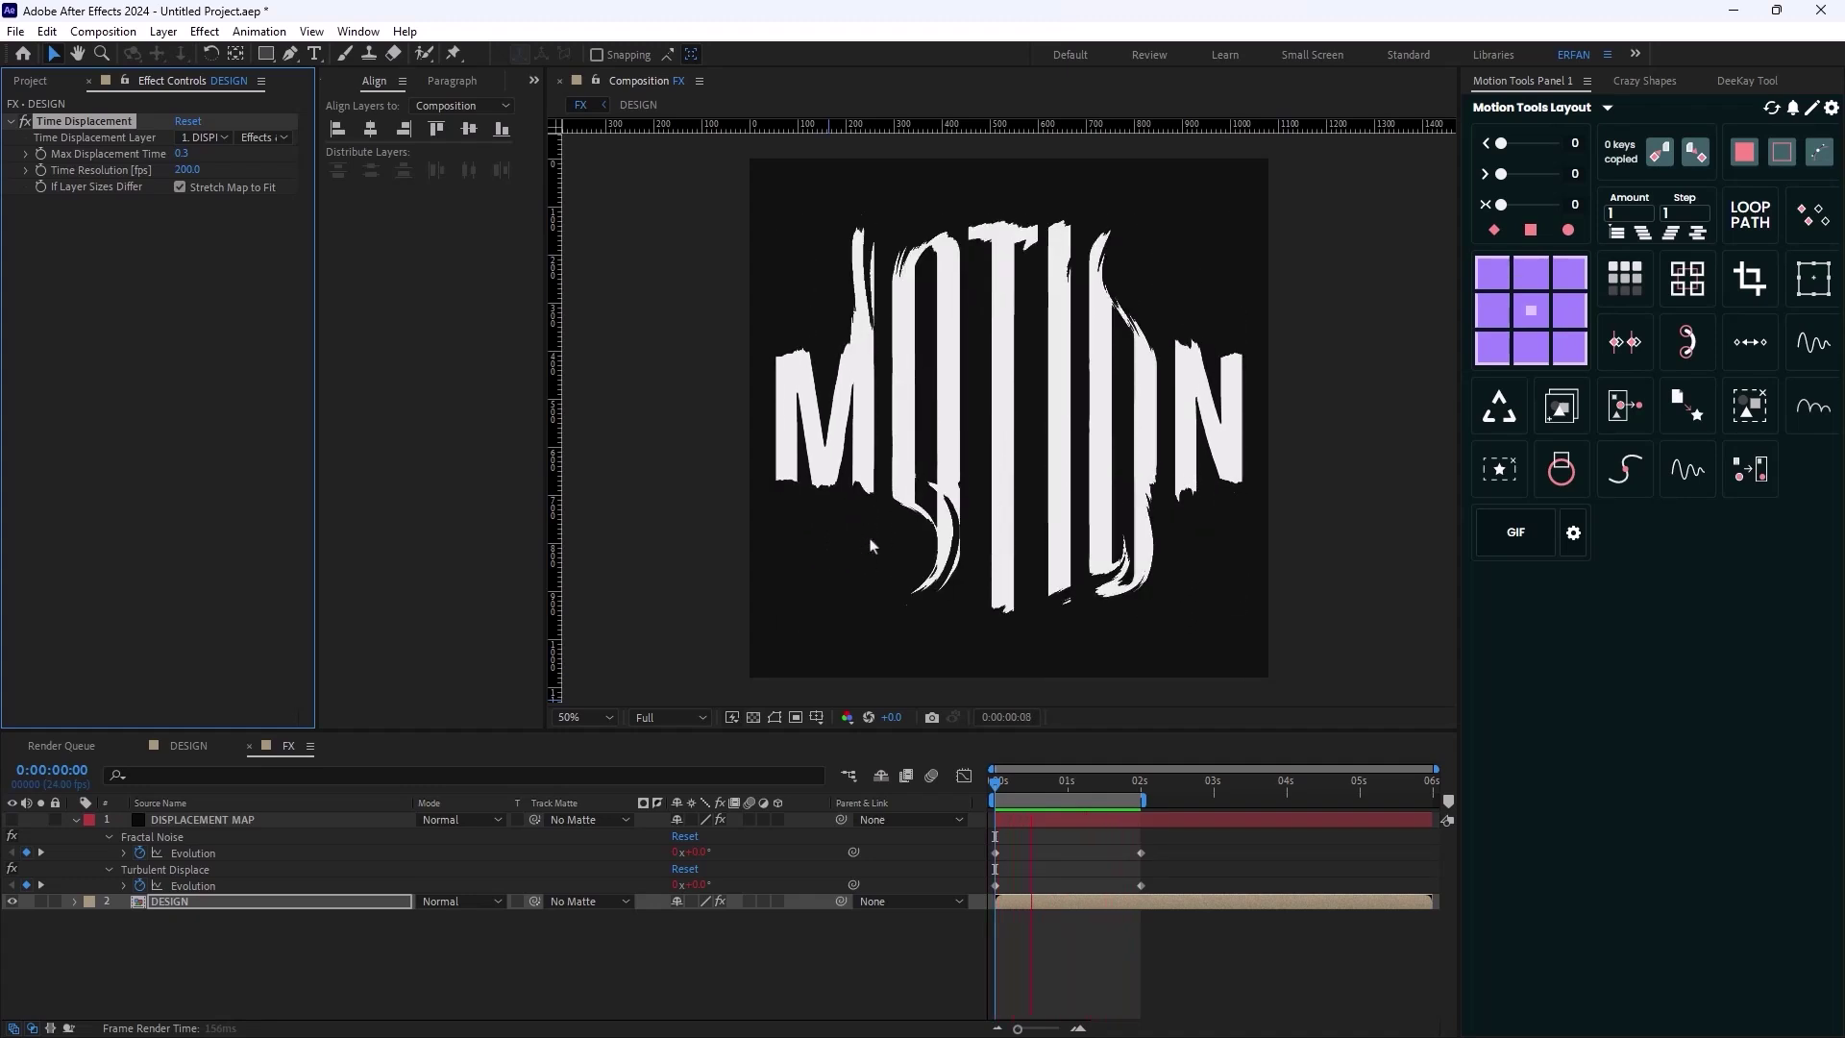
{"action": "key", "text": "space"}
{"action": "left_click", "coordinate": [1164, 783]}
{"action": "left_click_drag", "start_coordinate": [1164, 783], "coordinate": [995, 783]}
{"action": "left_click", "coordinate": [76, 820]}
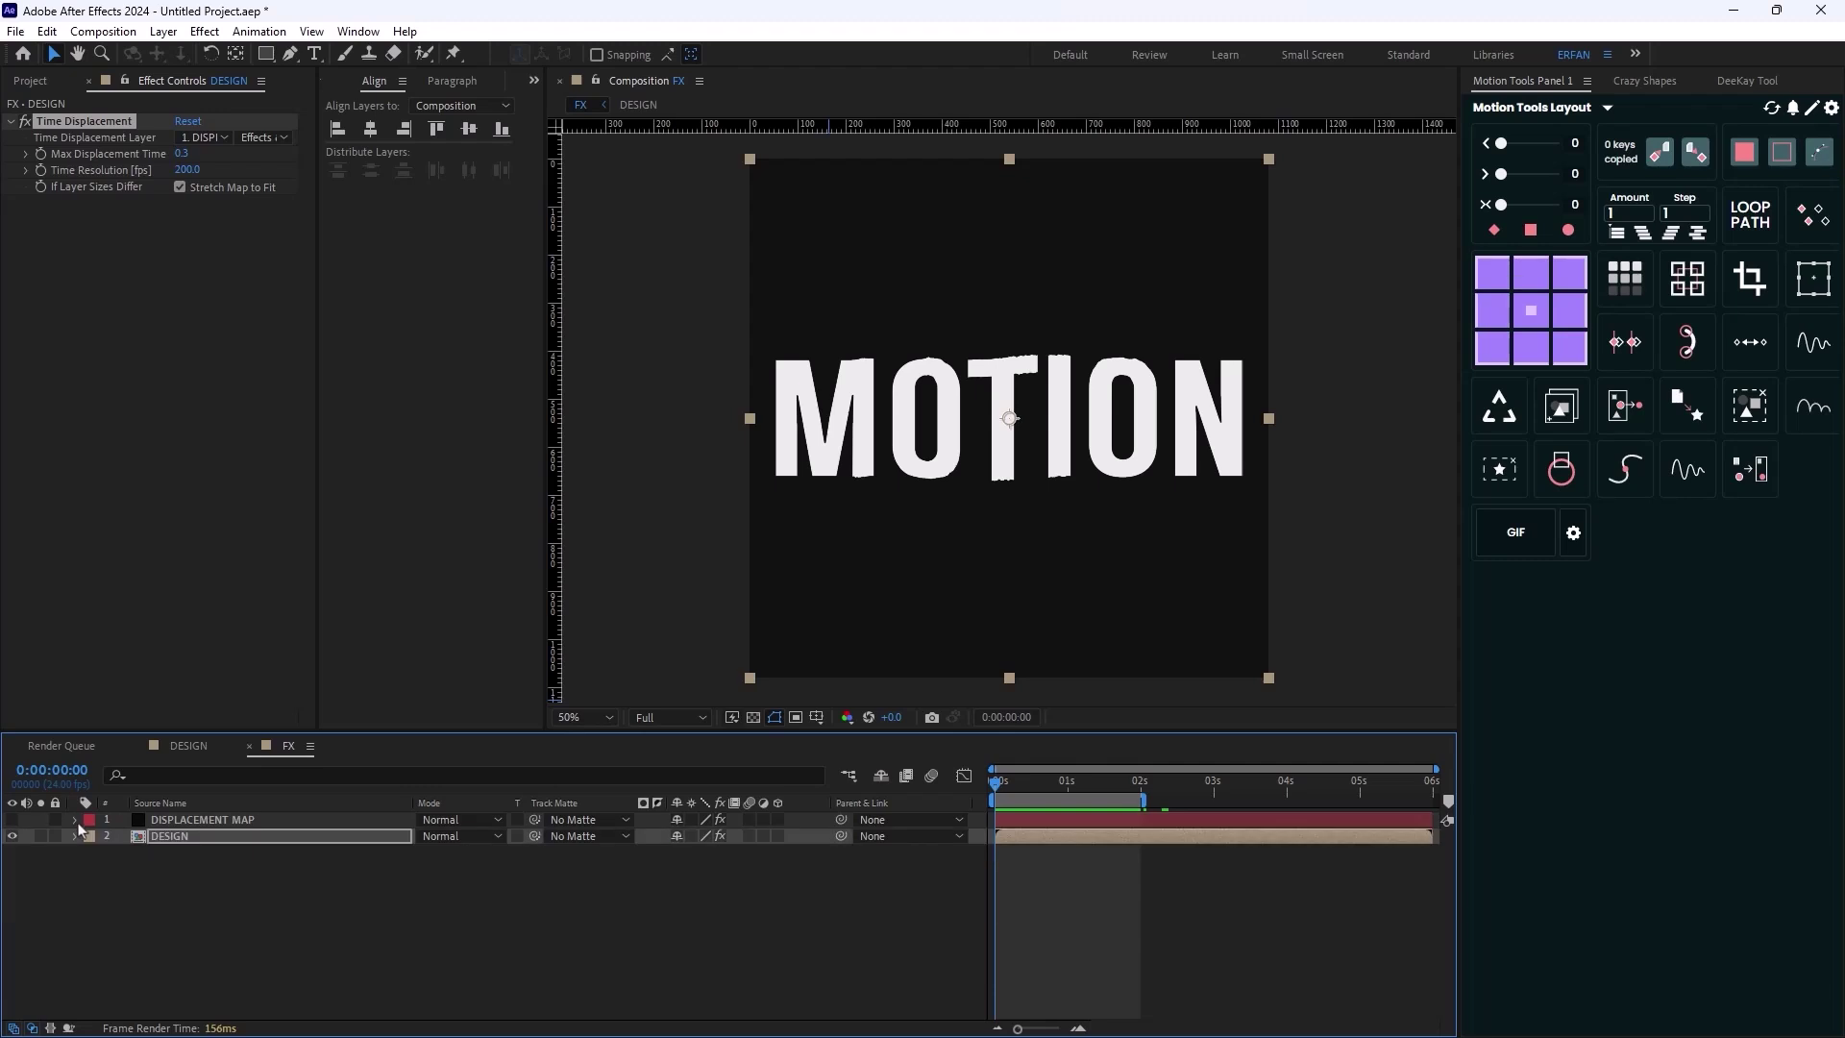
{"action": "left_click", "coordinate": [163, 908]}
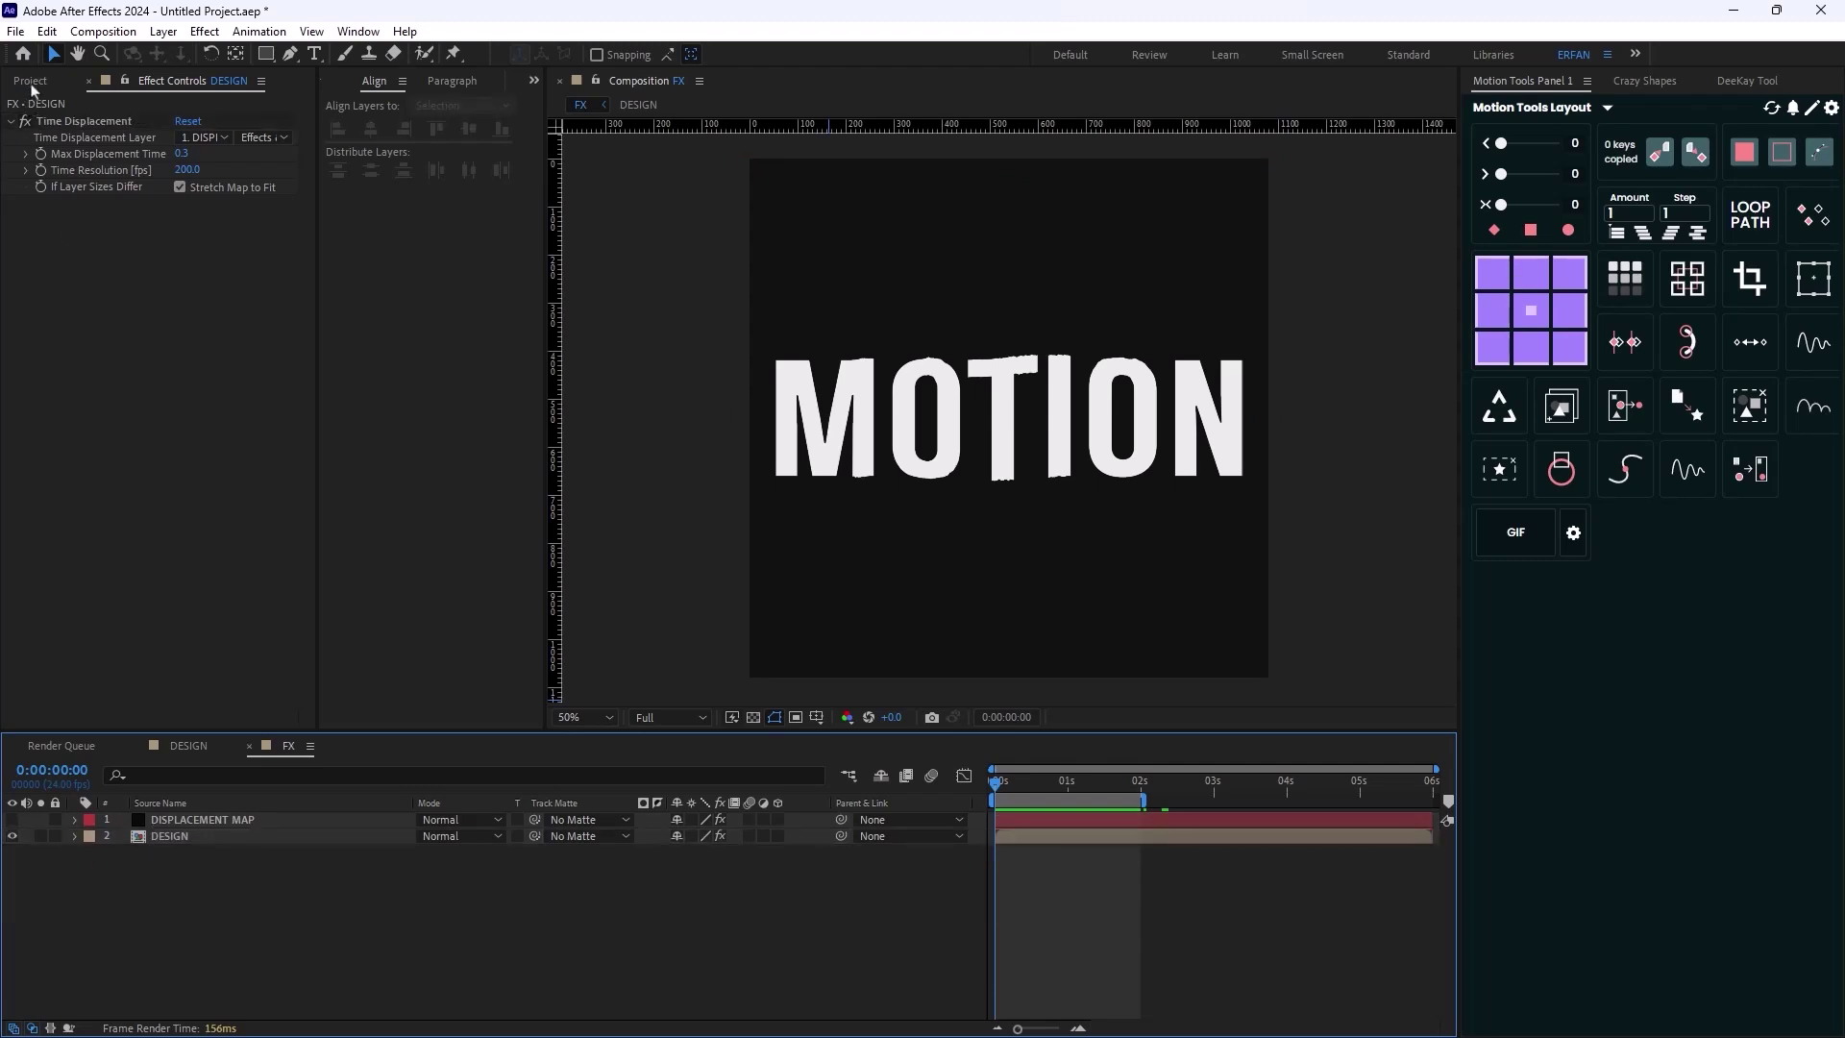
Create a new 1080 x 1080 px composition named FINAL and place the FX composition in it
{"action": "left_click", "coordinate": [32, 87]}
{"action": "right_click", "coordinate": [165, 470]}
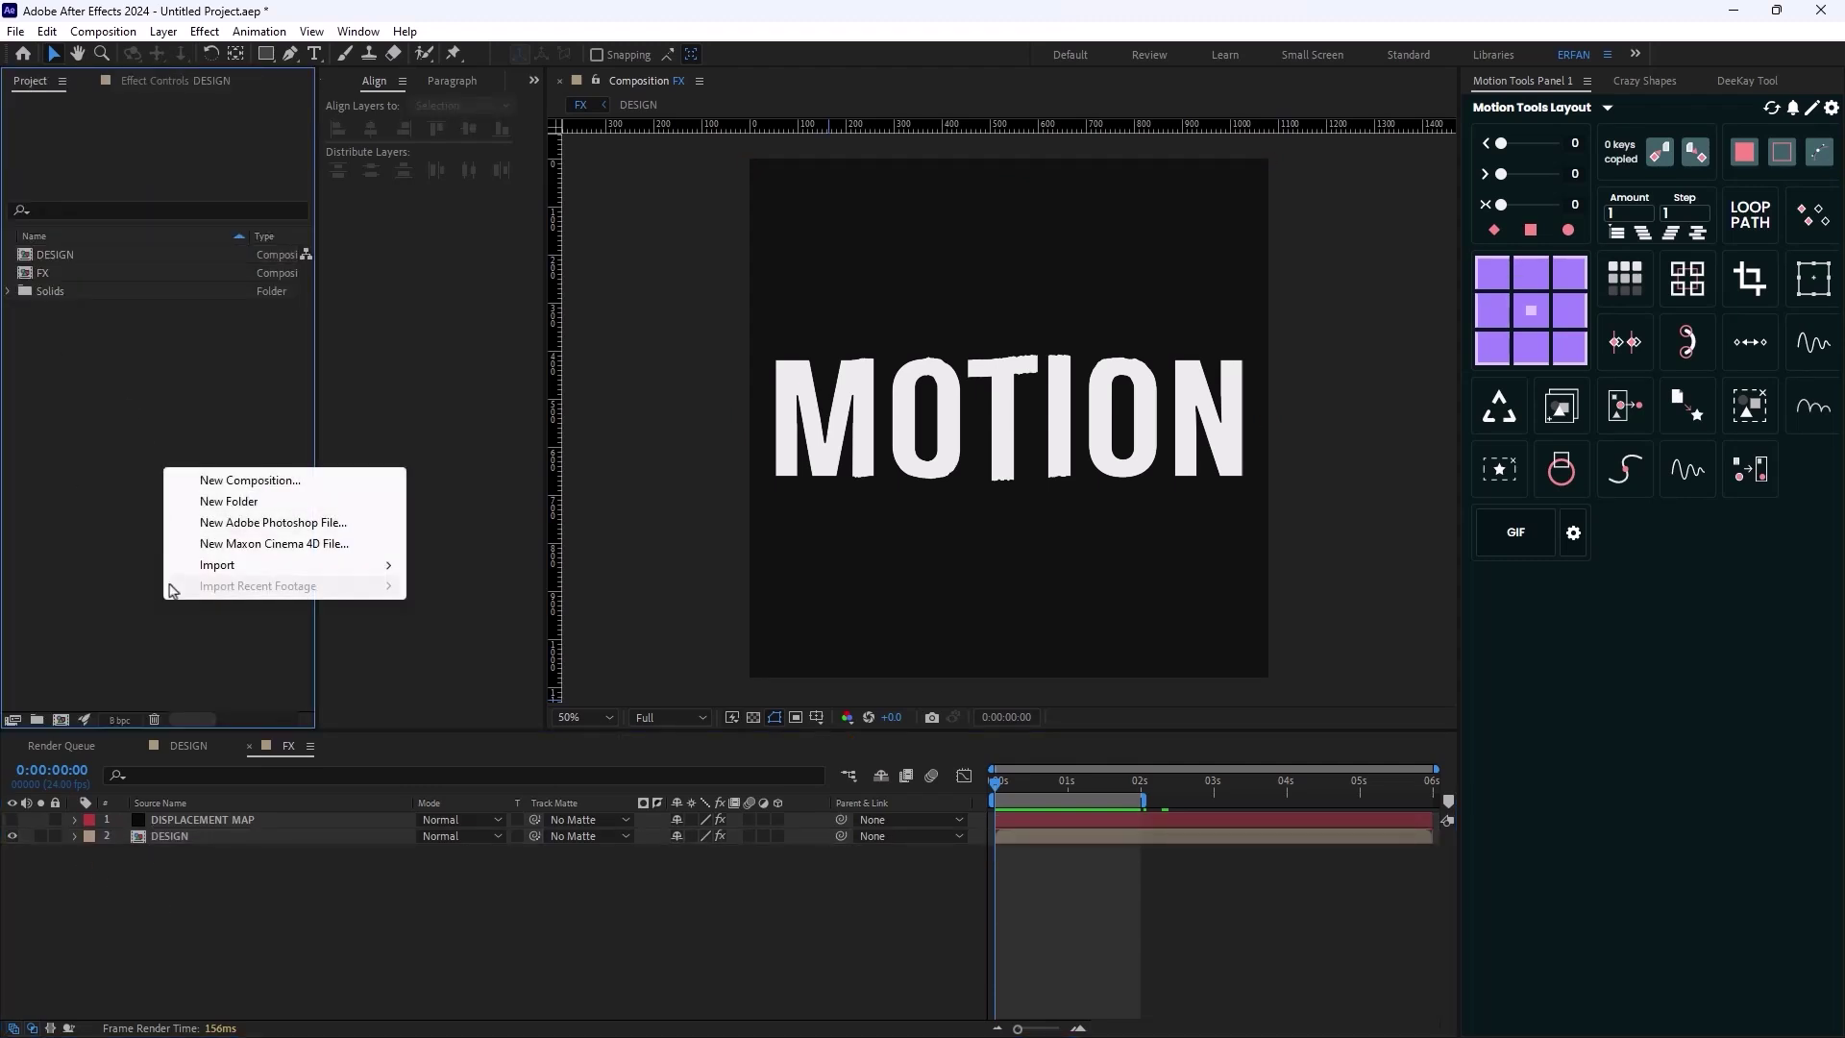
{"action": "left_click", "coordinate": [250, 483]}
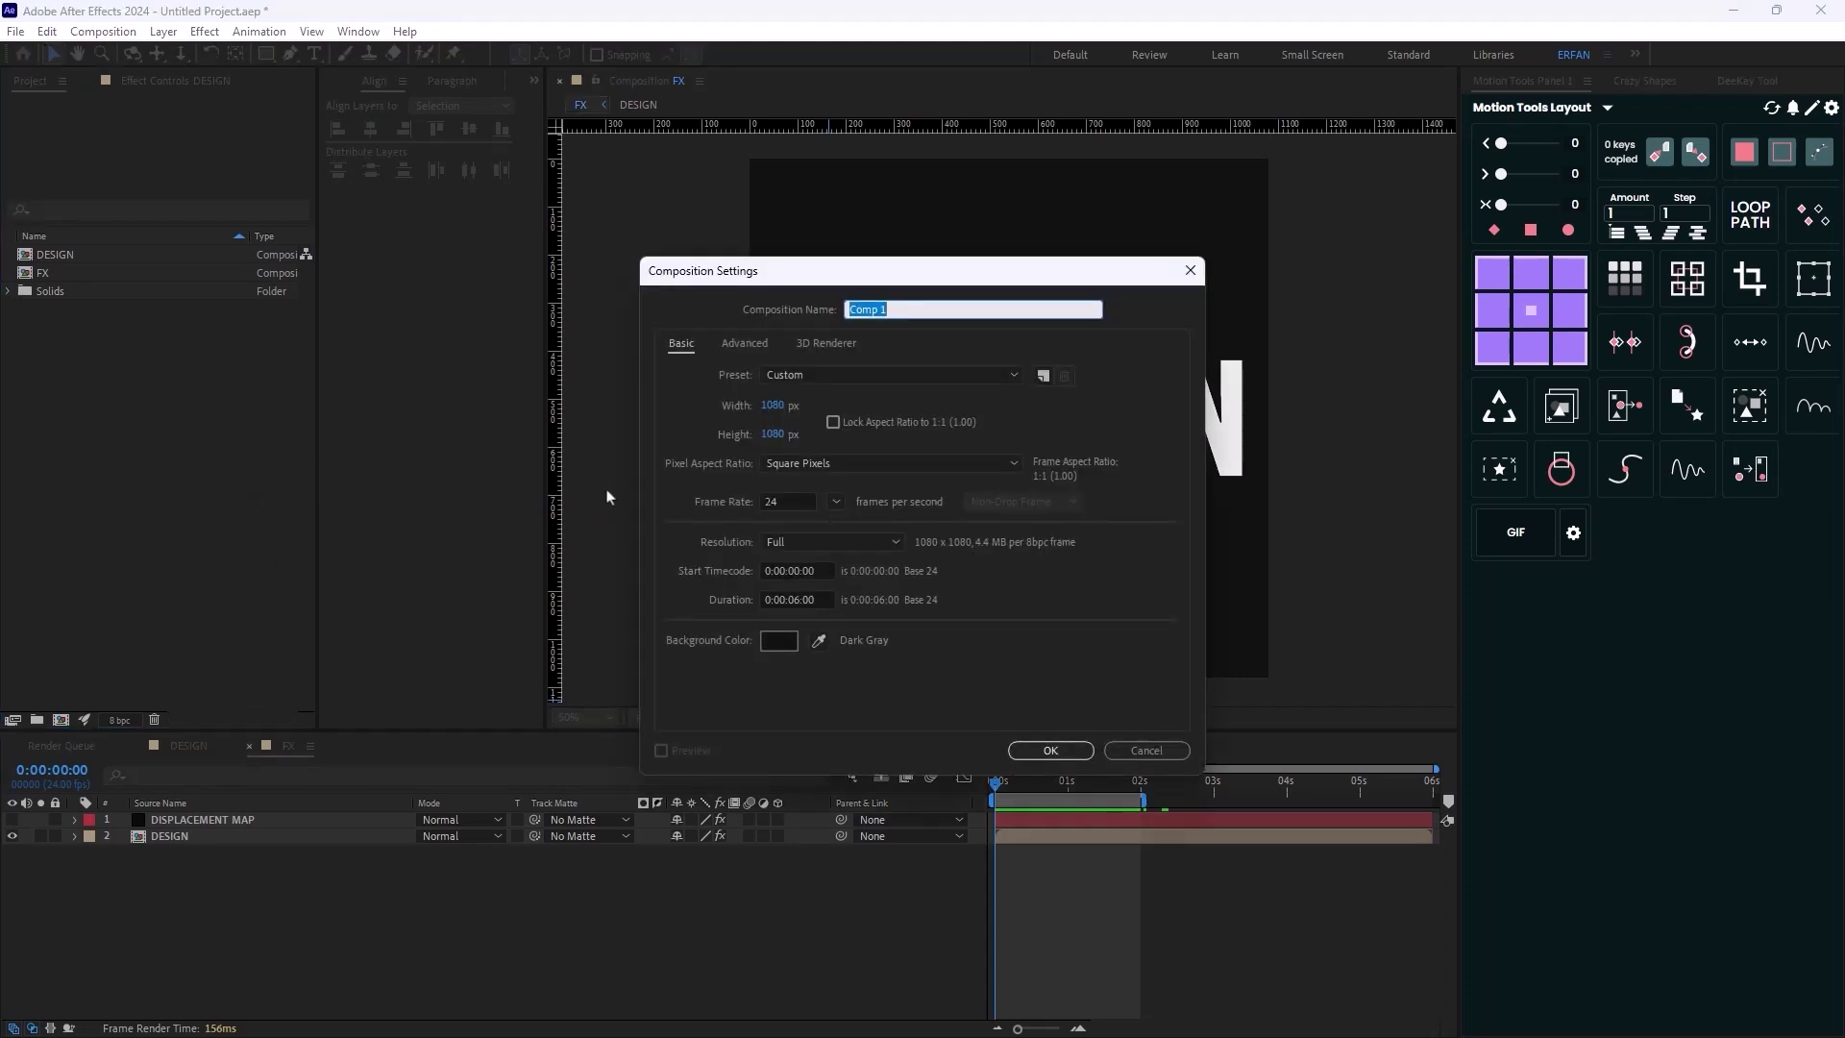
{"action": "type", "text": "FINAL"}
{"action": "left_click", "coordinate": [1083, 748]}
{"action": "left_click_drag", "start_coordinate": [43, 291], "coordinate": [1018, 419]}
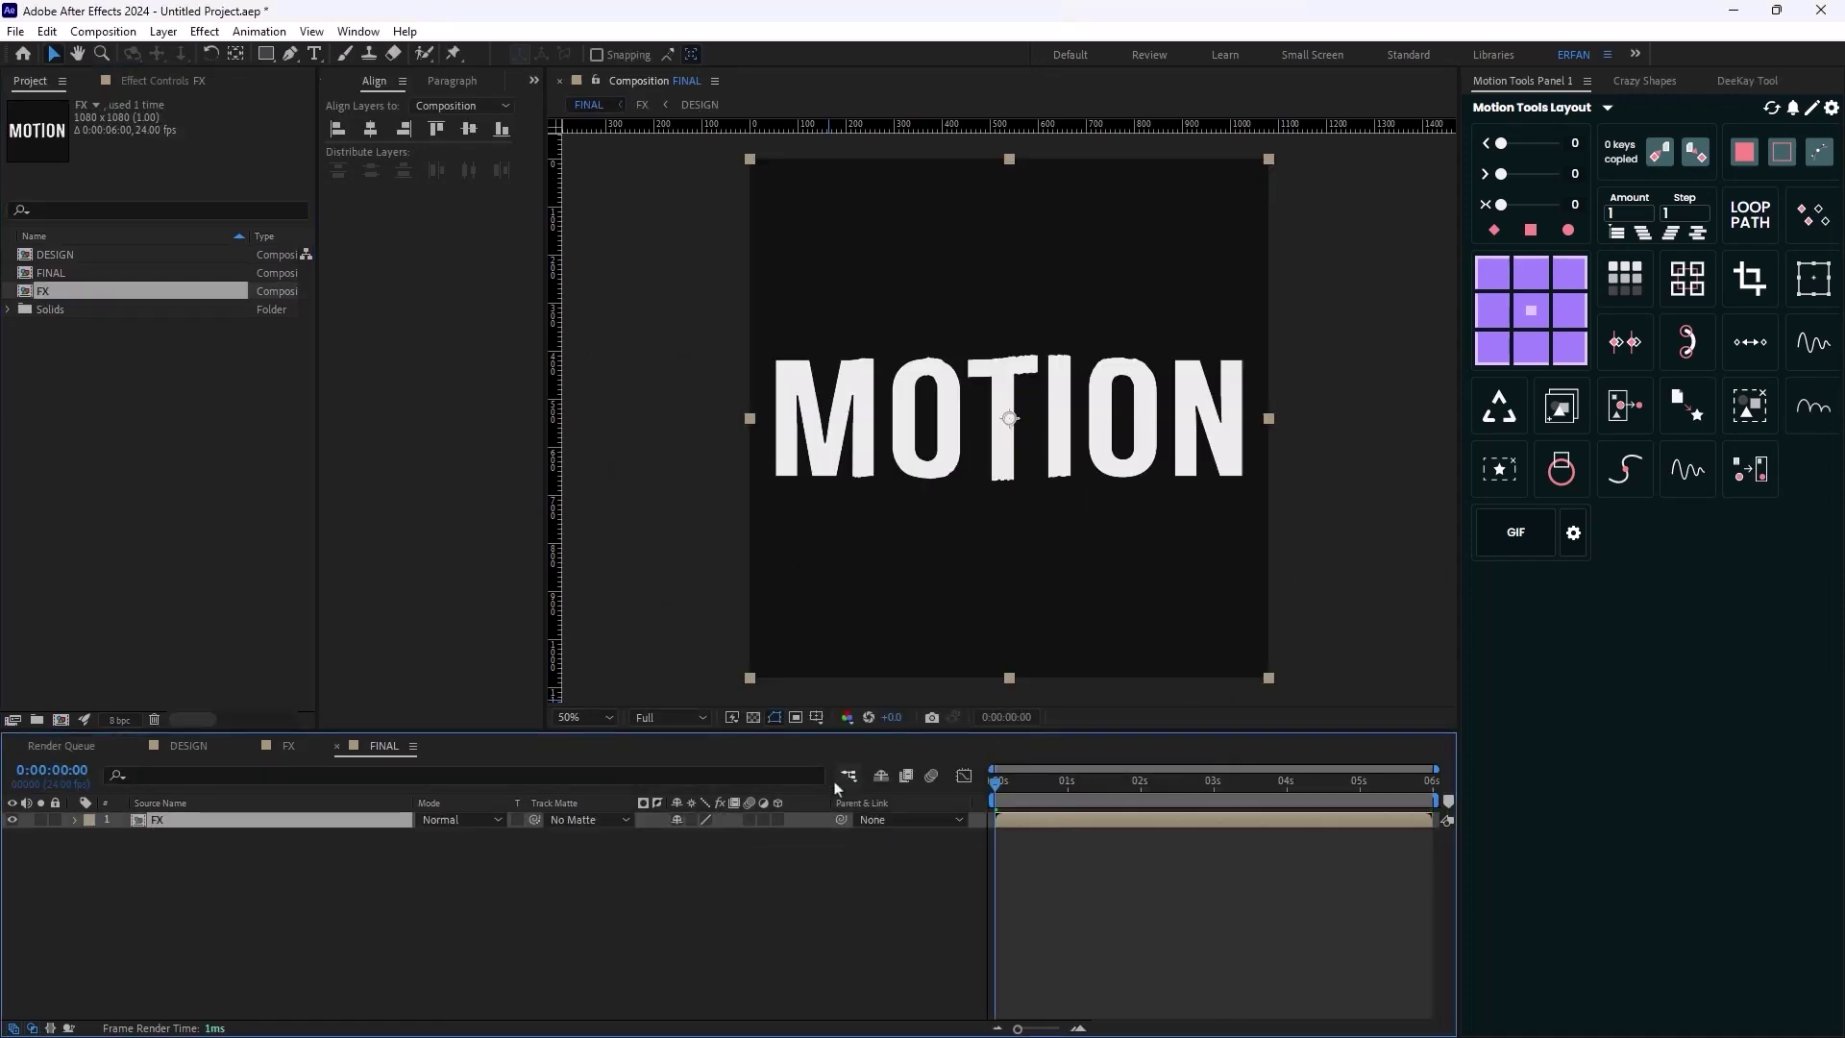
Add a near-black full-frame solid named BG beneath the FX layer and save the project
{"action": "left_click", "coordinate": [619, 913]}
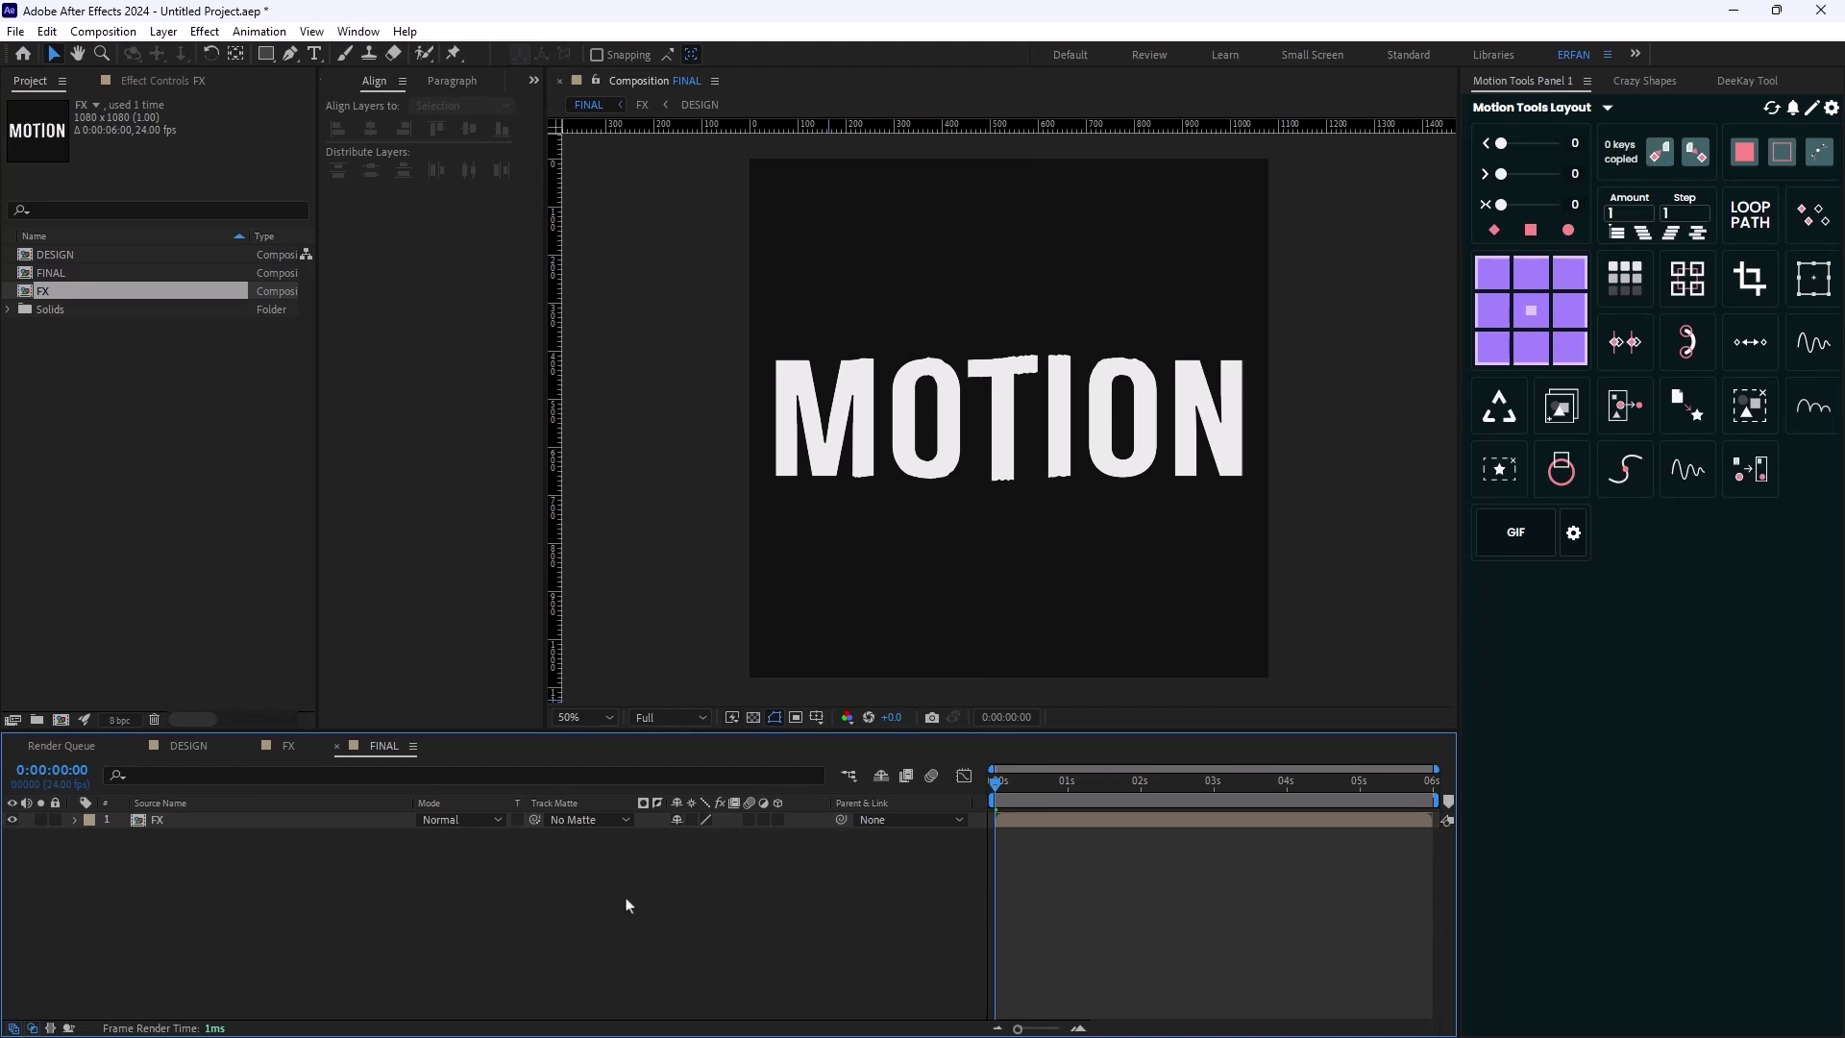
{"action": "key", "text": "ctrl+y"}
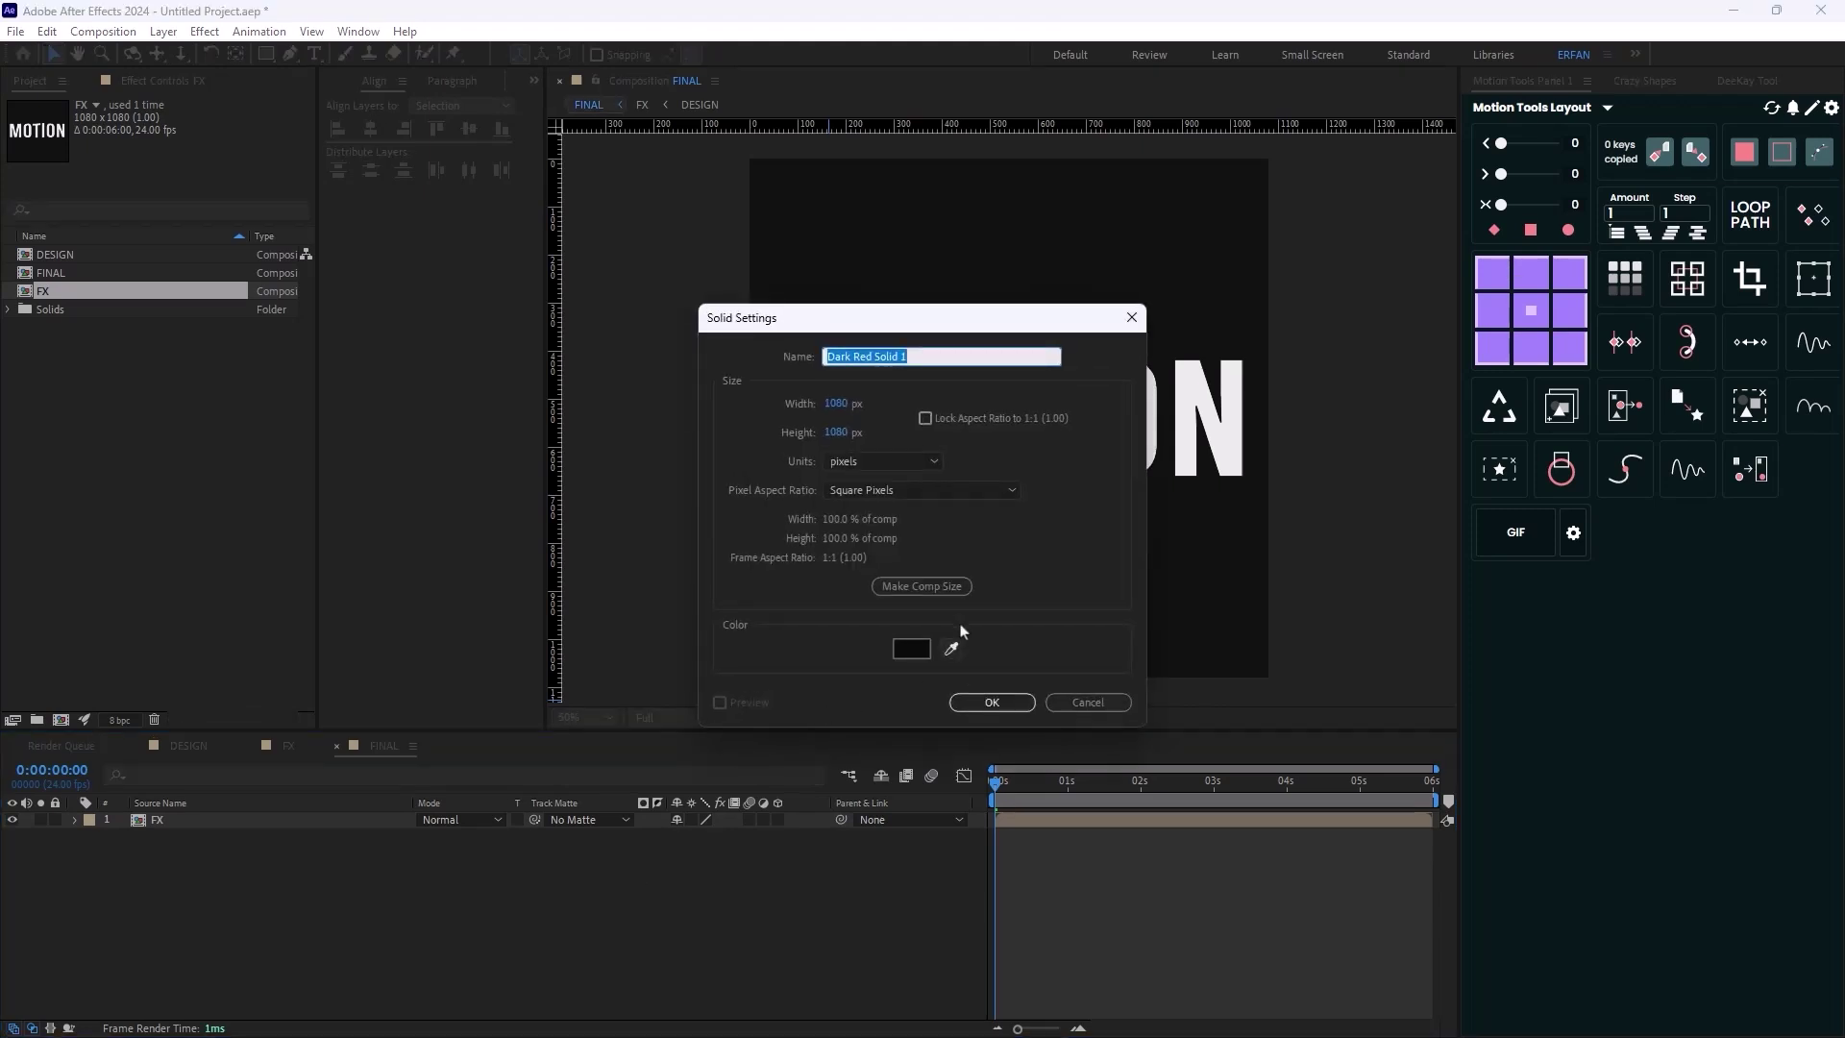
{"action": "type", "text": "BG"}
{"action": "left_click", "coordinate": [989, 701]}
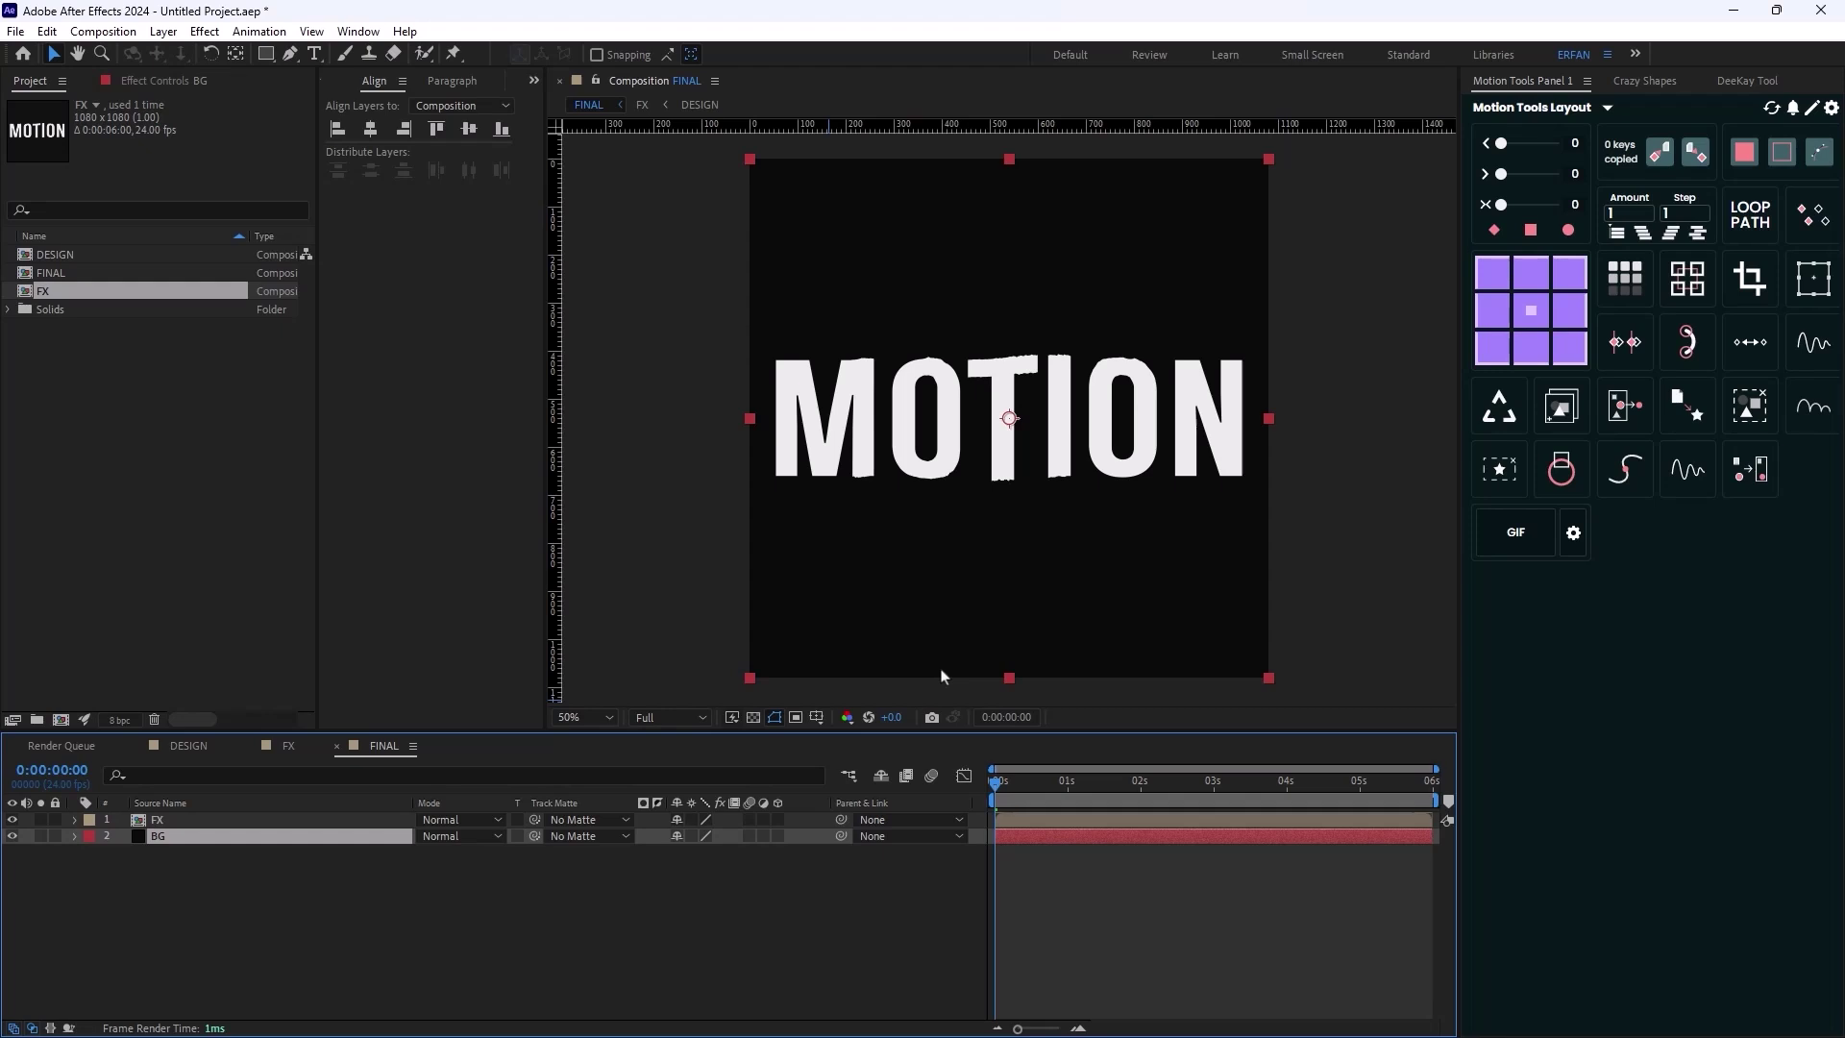
{"action": "key", "text": "ctrl+s"}
{"action": "left_click", "coordinate": [631, 901]}
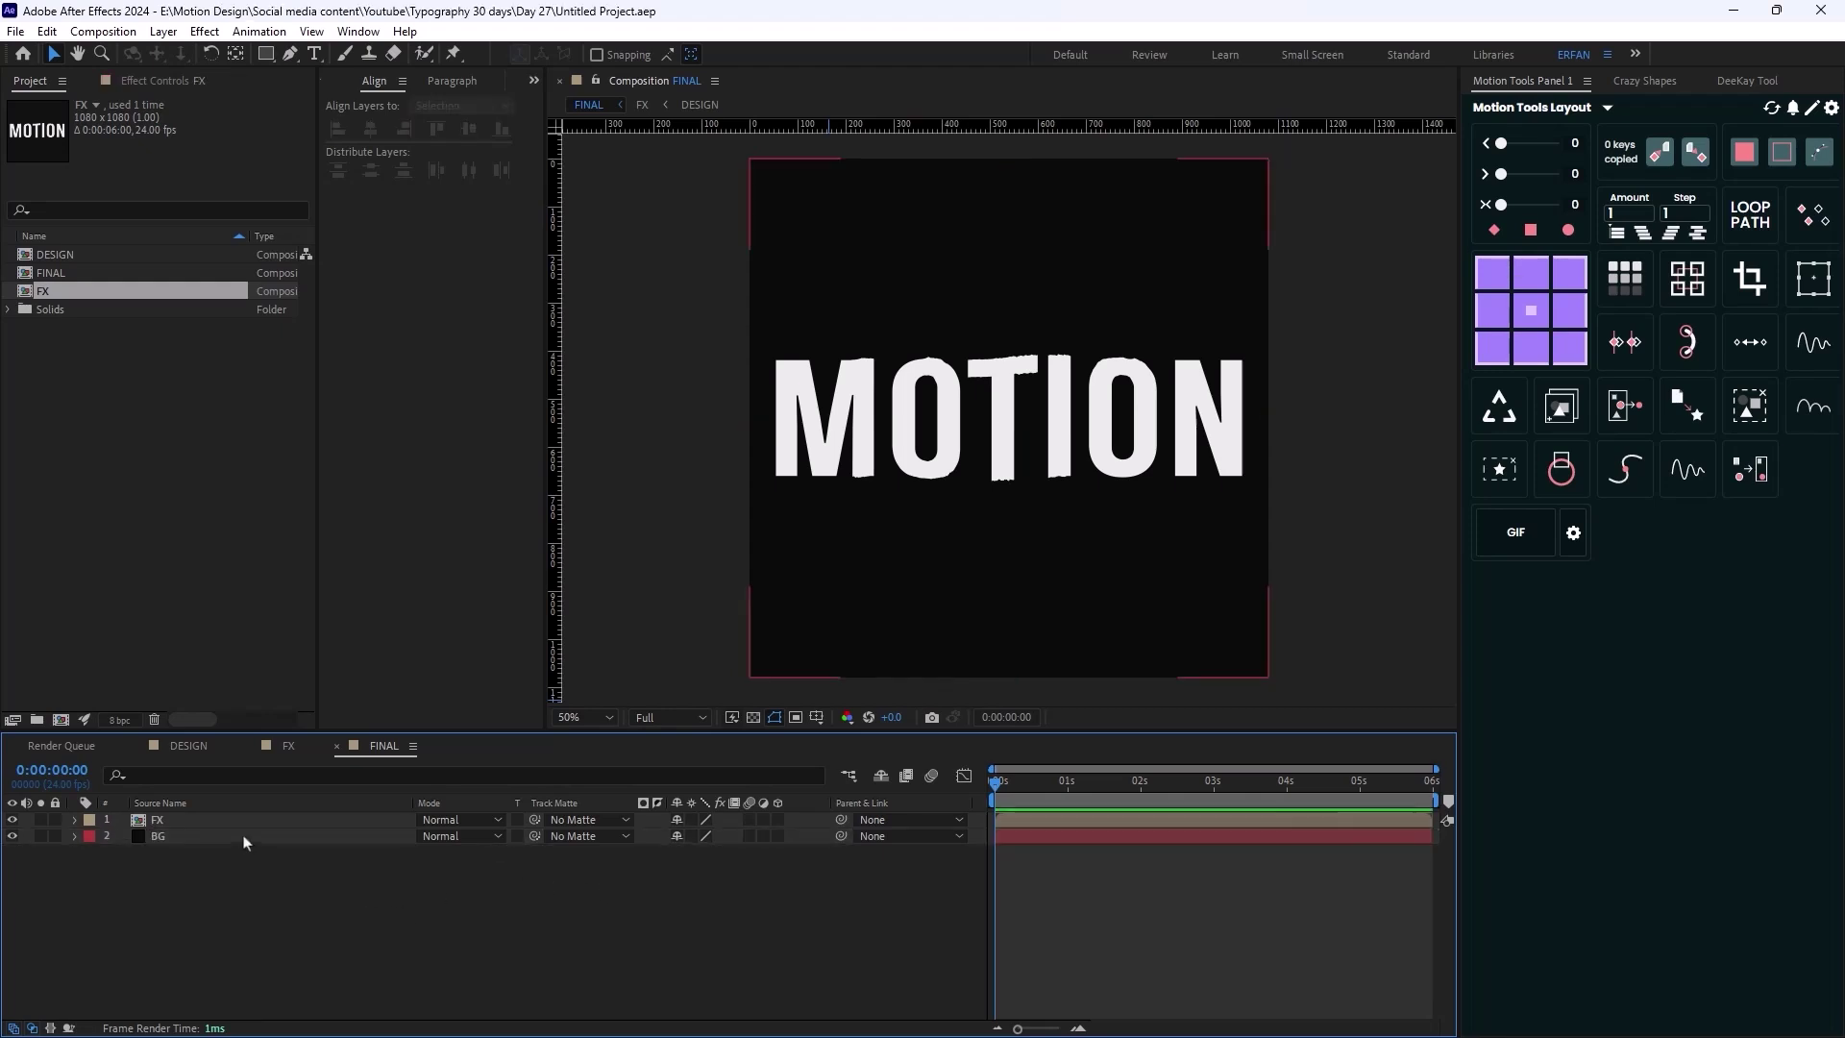
Apply the Echo effect to the FX layer and preview the animation
{"action": "key", "text": "ctrl+a"}
{"action": "key", "text": "ctrl+space"}
{"action": "type", "text": "ec"}
{"action": "left_click", "coordinate": [361, 855]}
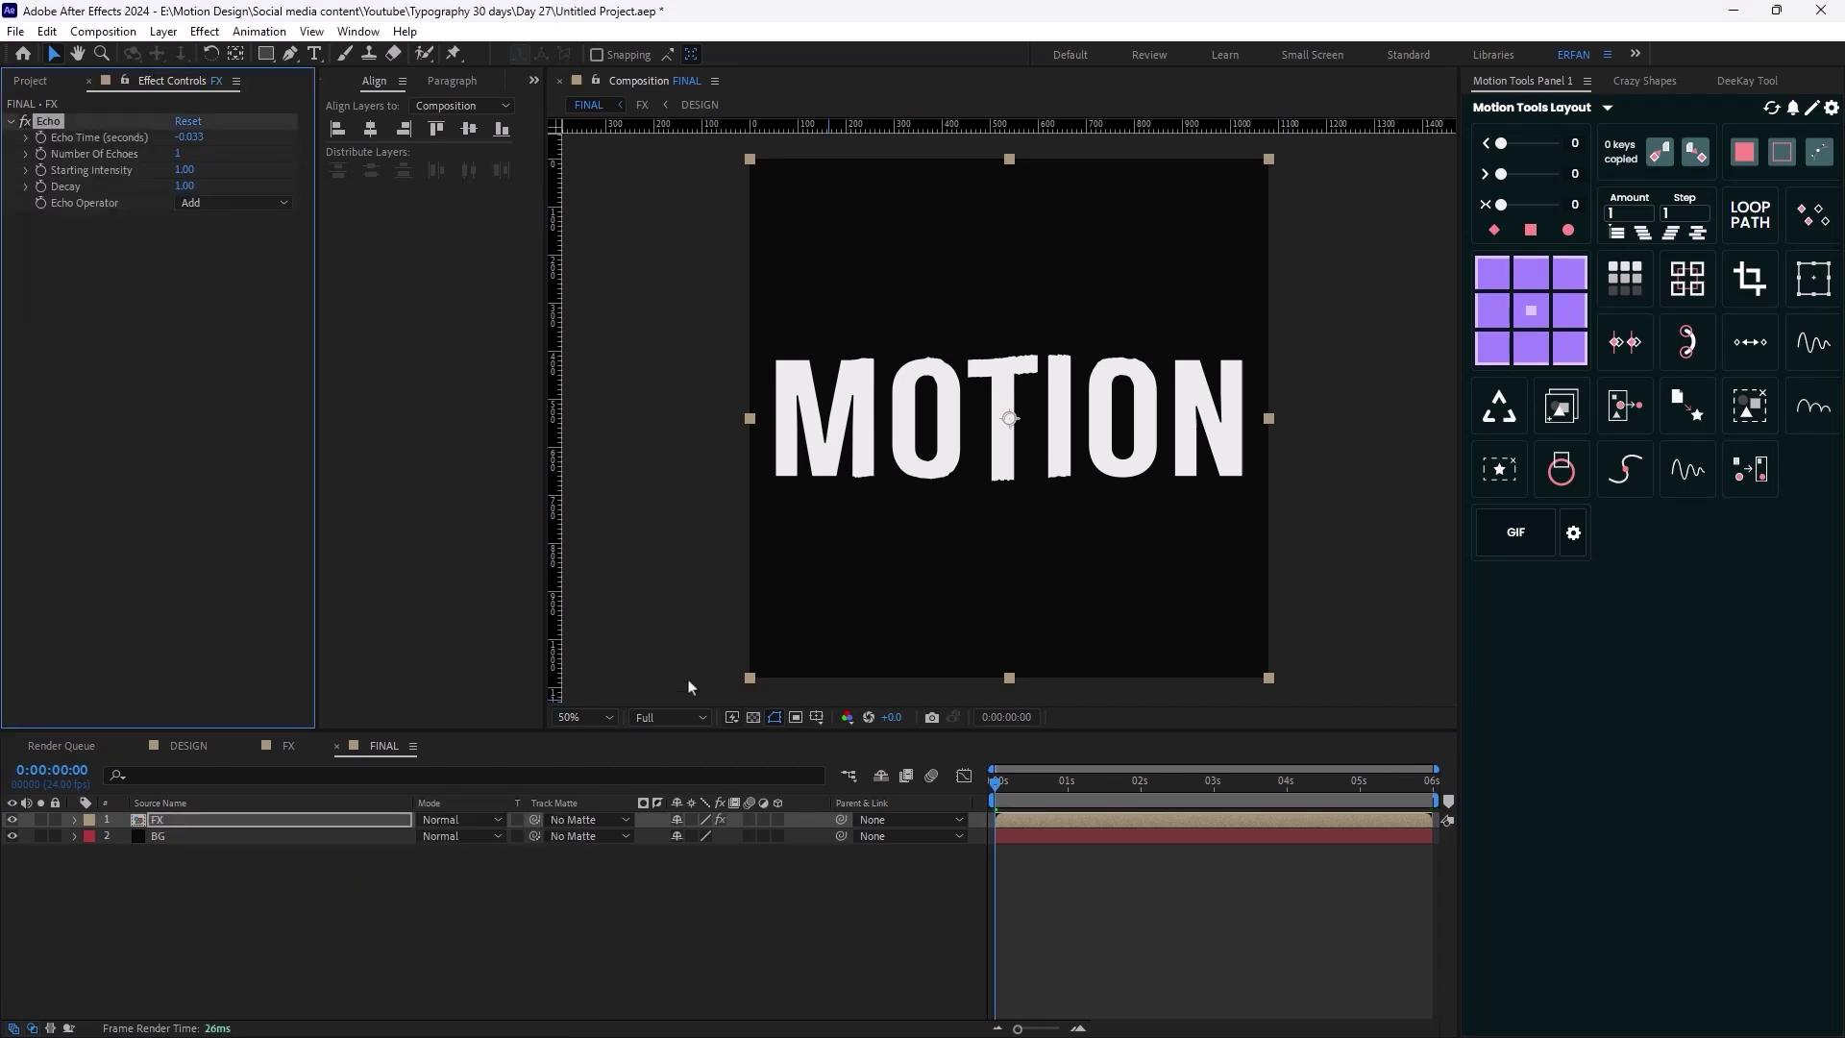
{"action": "key", "text": "space"}
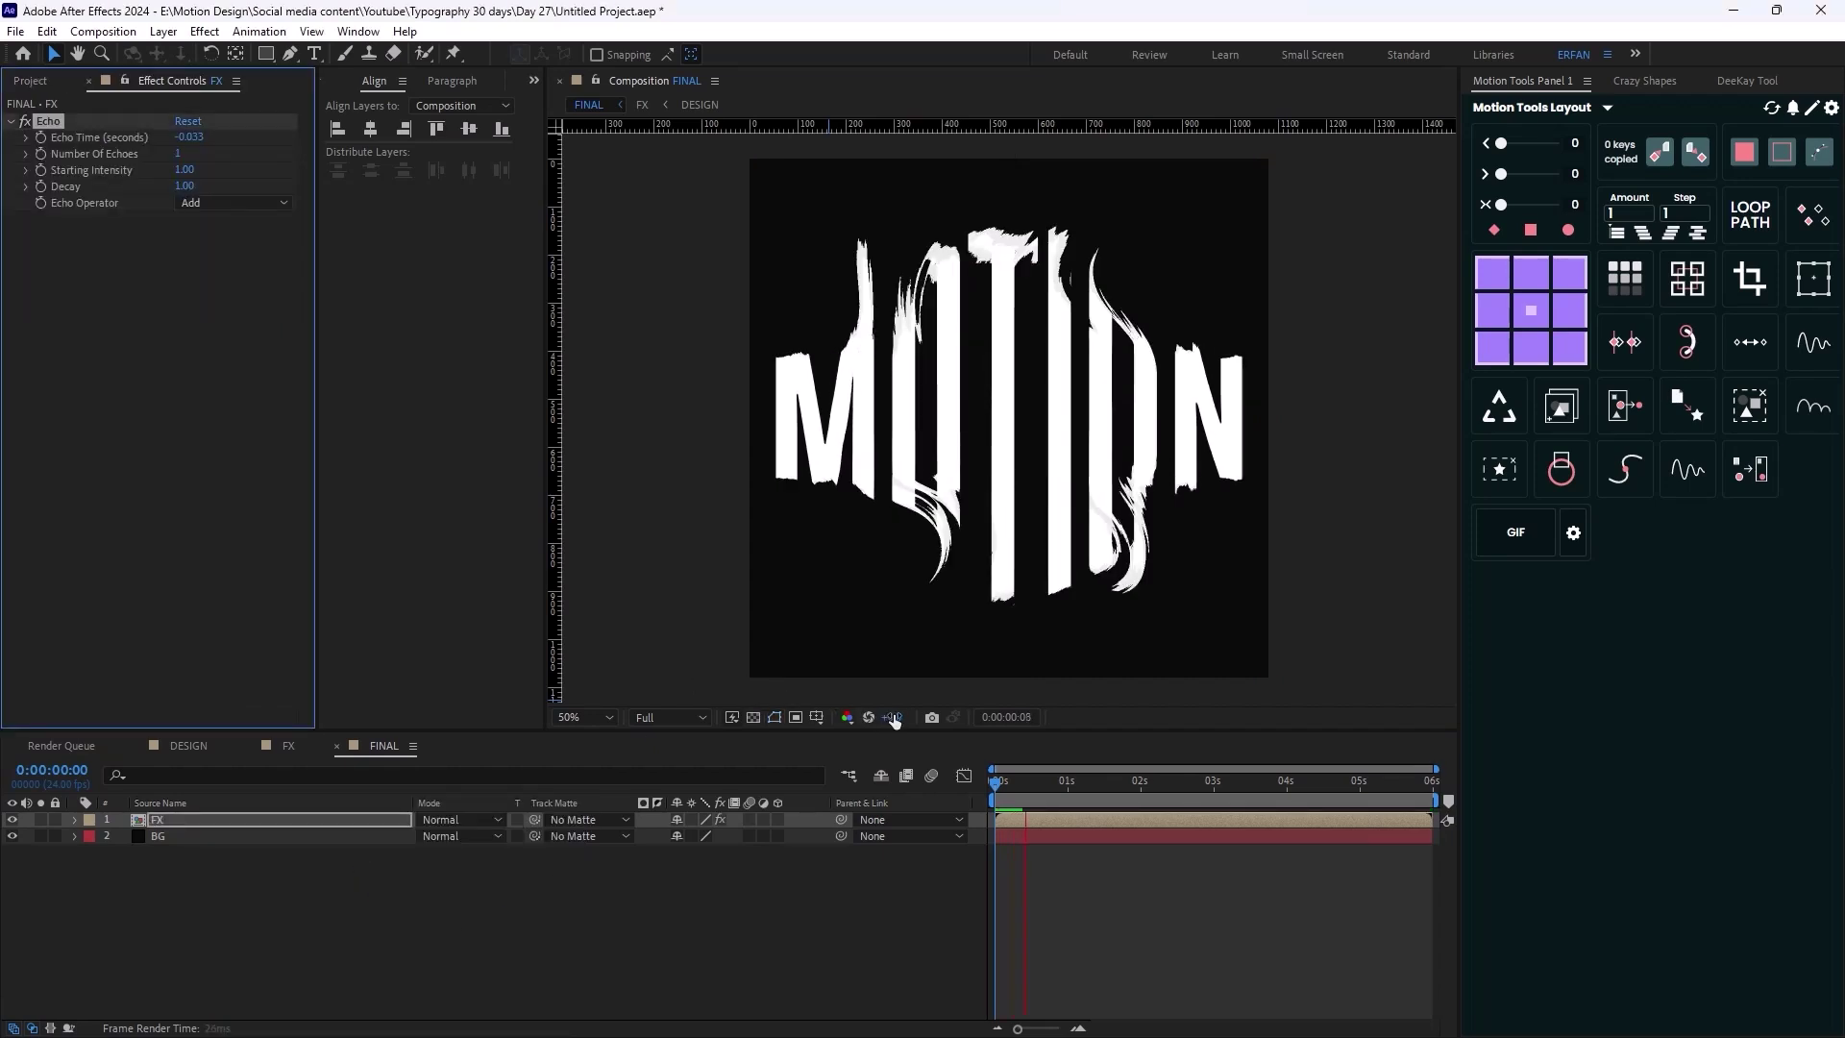
{"action": "key", "text": "space"}
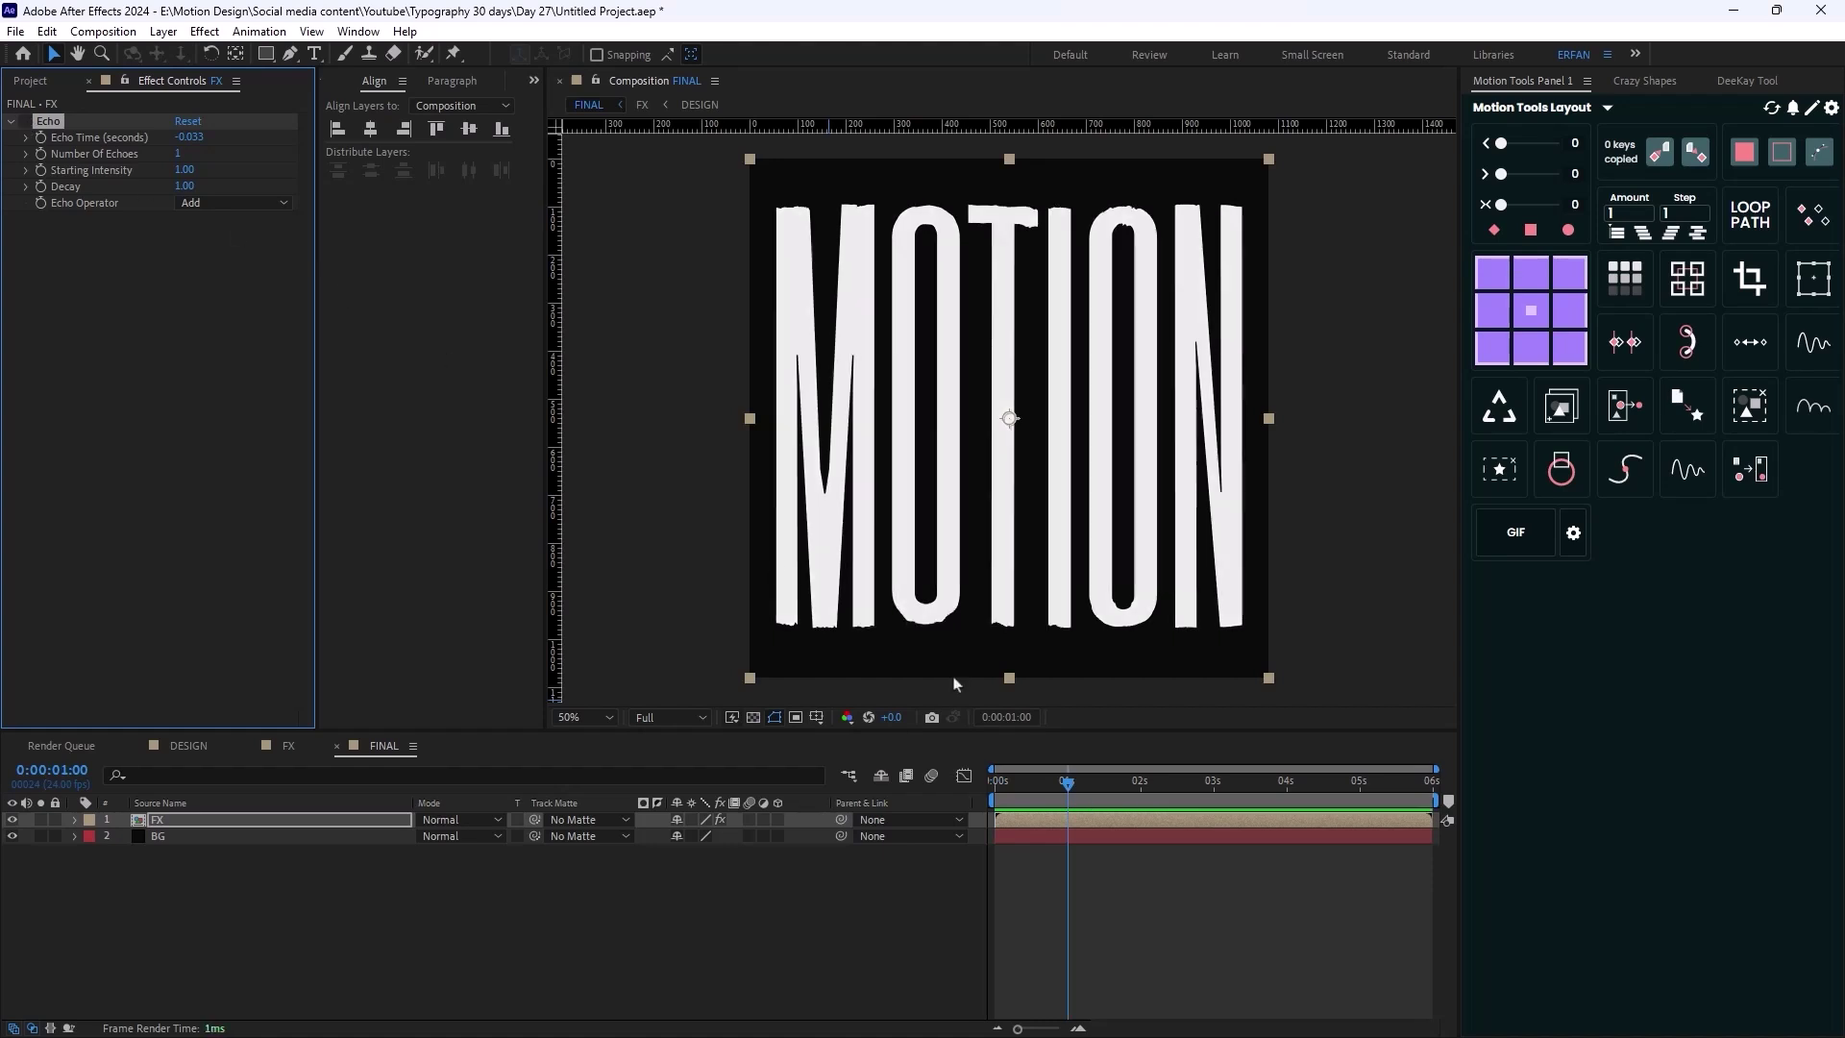
Set the Echo effect's number of echoes to 50 and preview the trails
{"action": "mouse_move", "coordinate": [1053, 788]}
{"action": "left_mouse_down"}
{"action": "mouse_move", "coordinate": [997, 783]}
{"action": "mouse_move", "coordinate": [1056, 783]}
{"action": "left_mouse_up"}
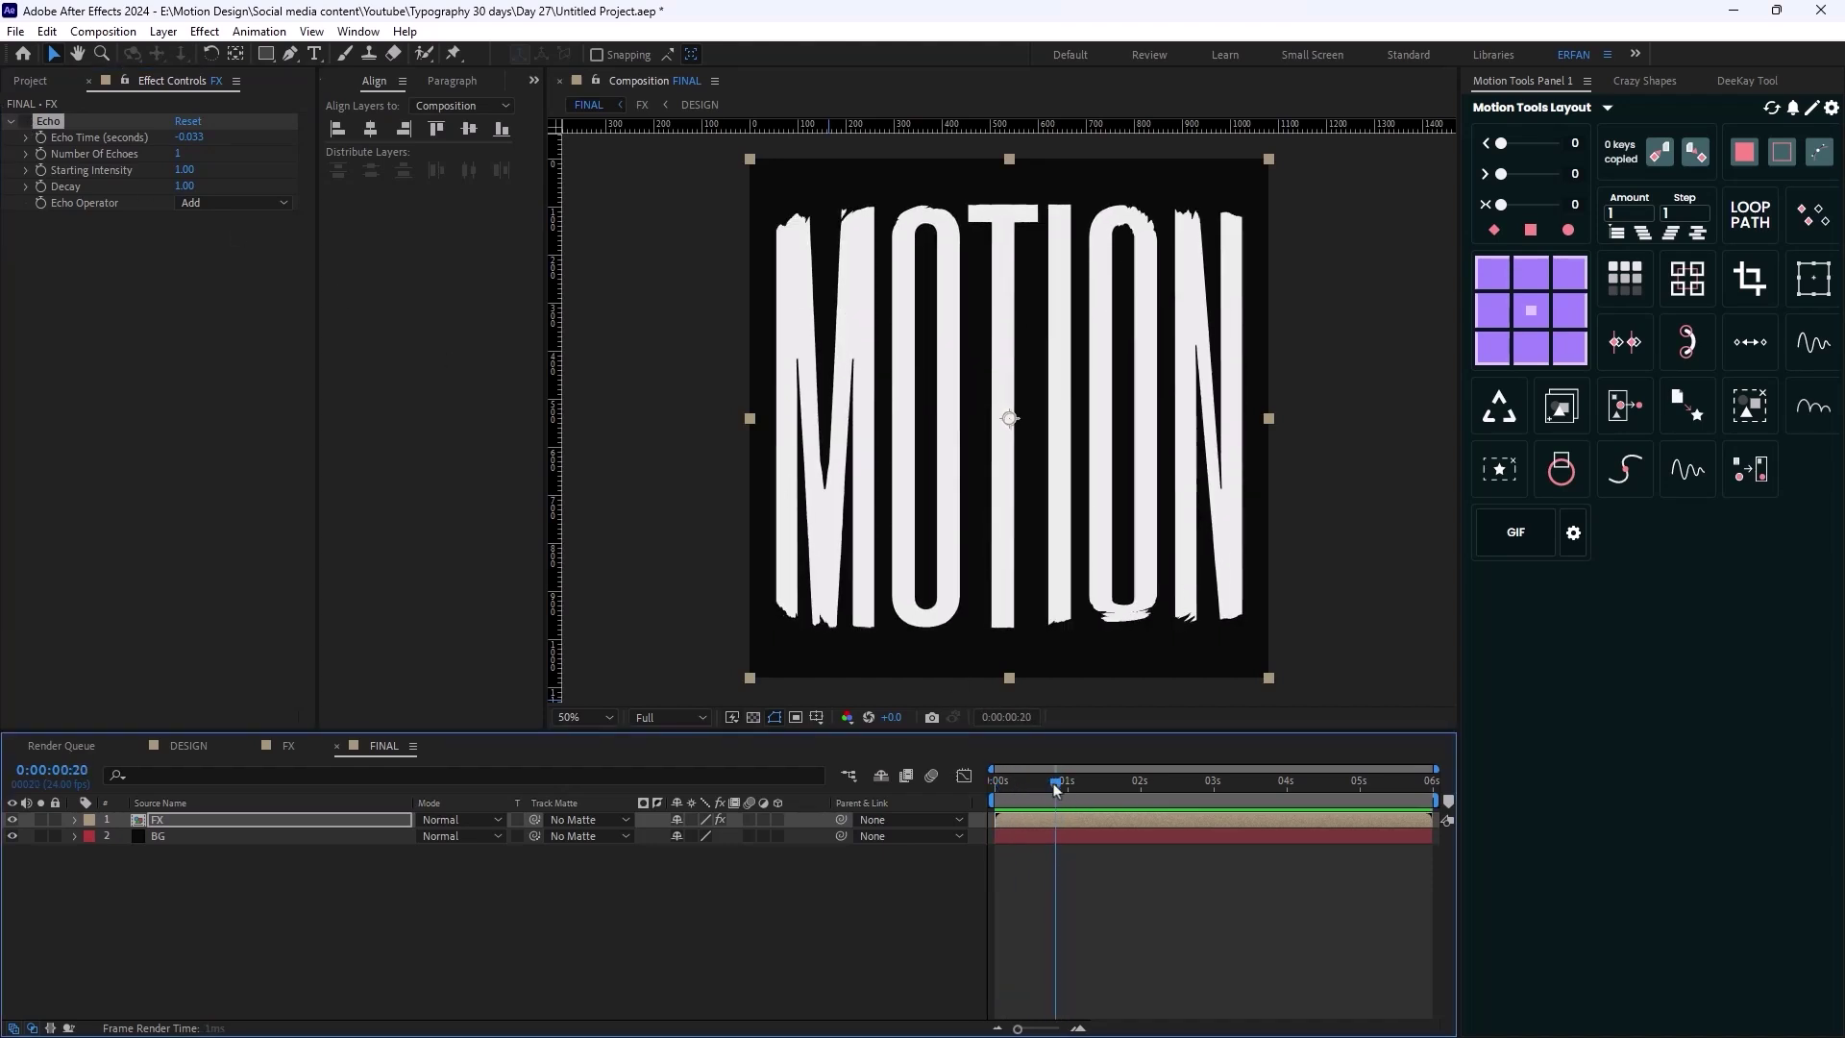
{"action": "left_click", "coordinate": [25, 121]}
{"action": "left_click", "coordinate": [179, 154]}
{"action": "type", "text": "50"}
{"action": "key", "text": "Return"}
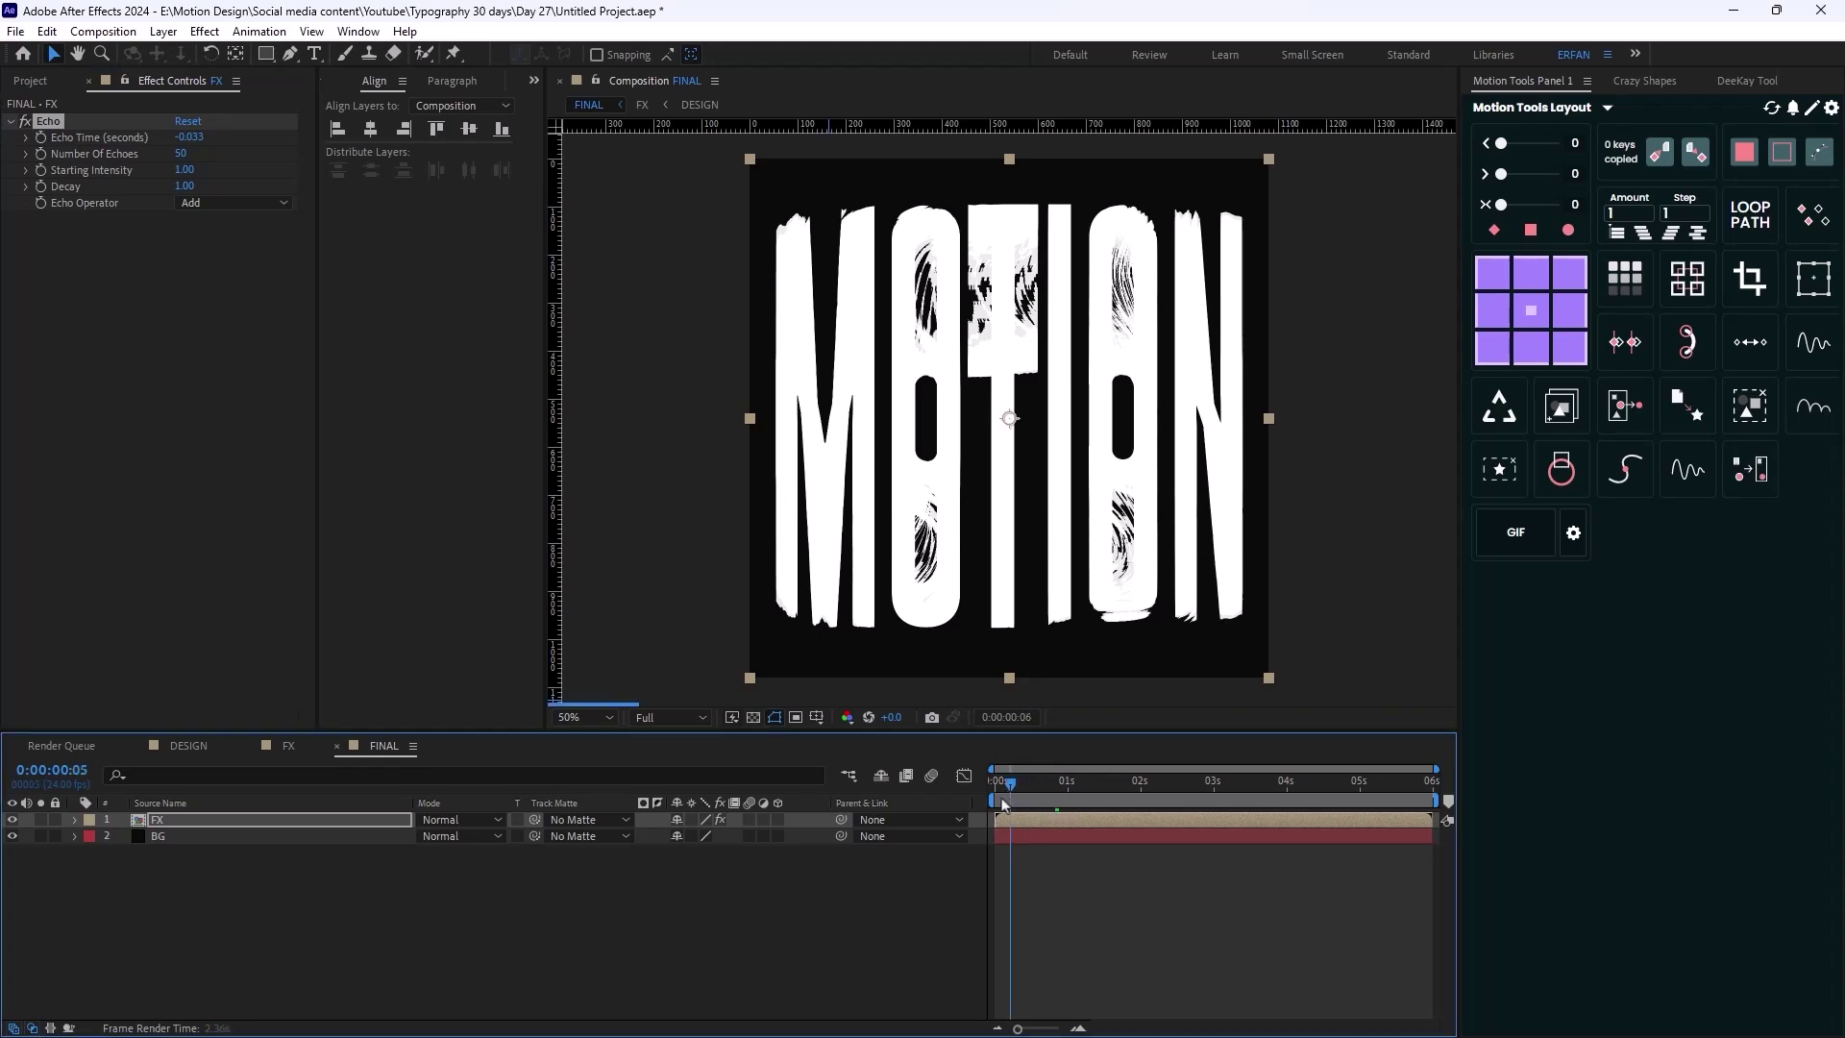
{"action": "left_click", "coordinate": [1049, 792]}
{"action": "key", "text": "Home"}
{"action": "key", "text": "space"}
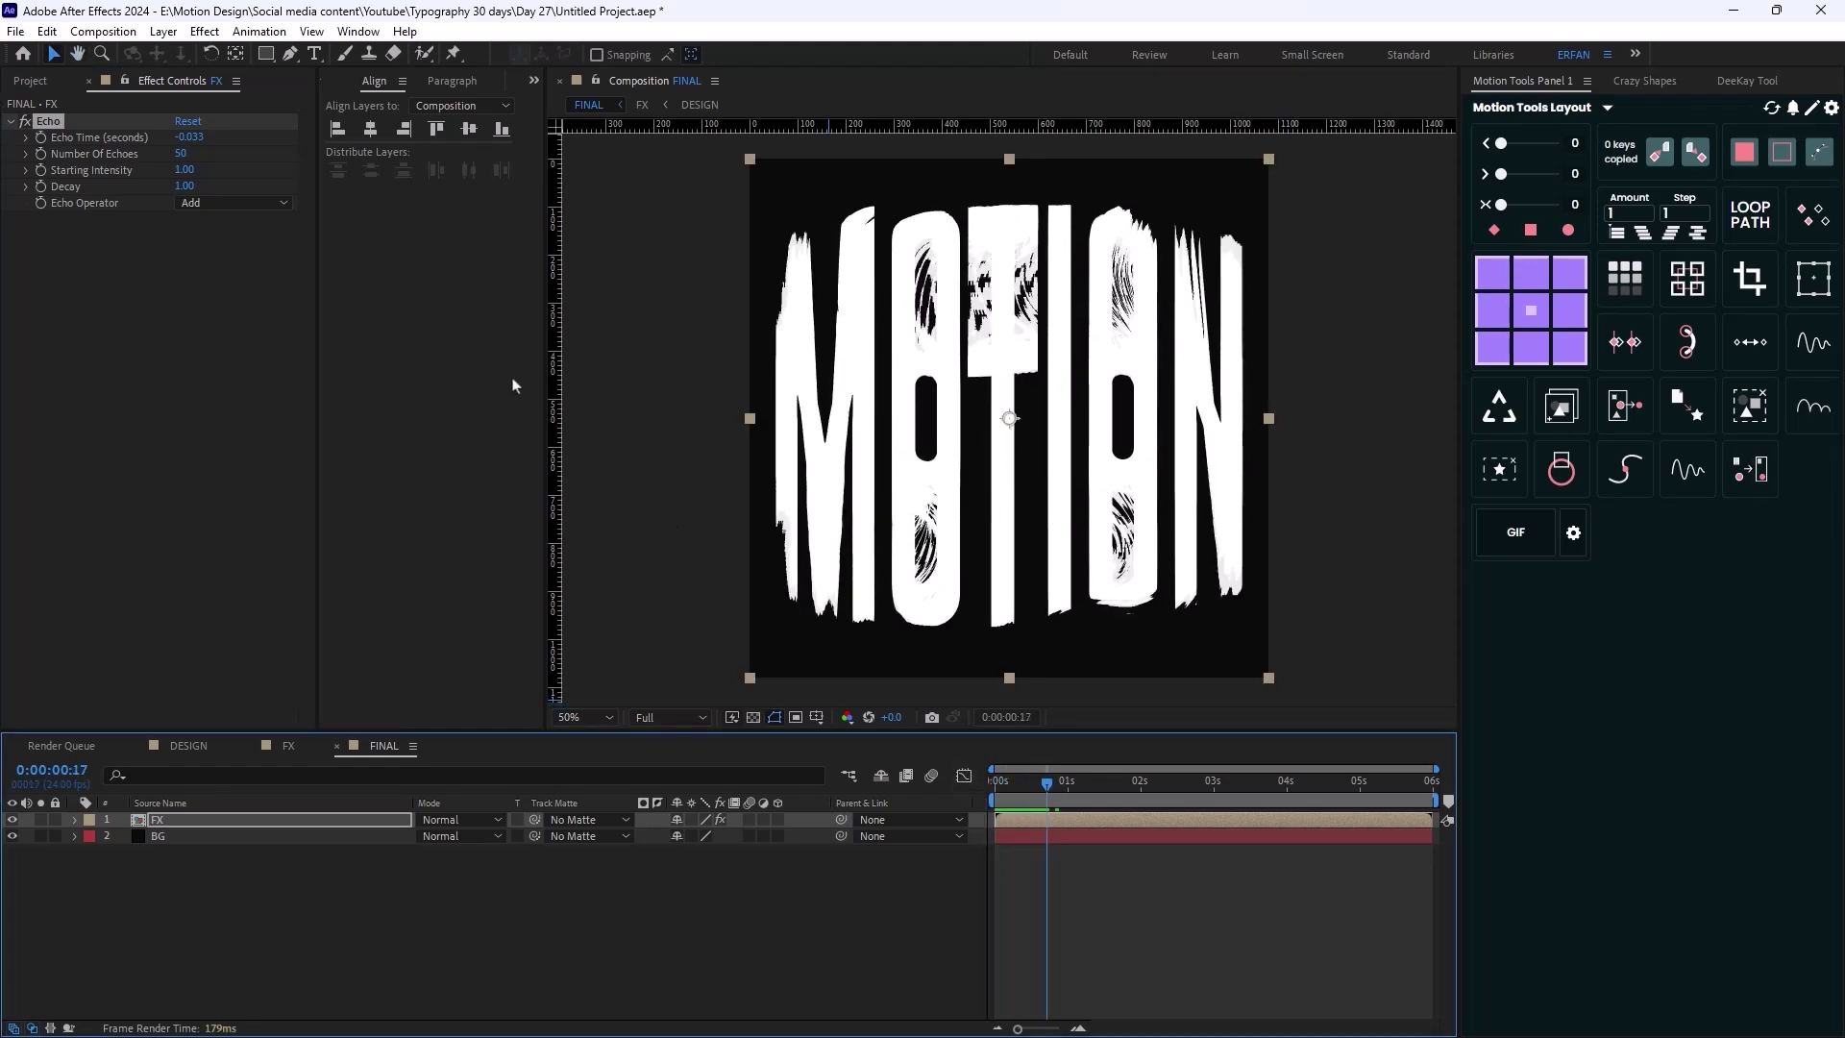
Set the Echo time to -0.030 seconds and the starting intensity to 0.03
{"action": "left_click", "coordinate": [192, 139]}
{"action": "type", "text": "-0."}
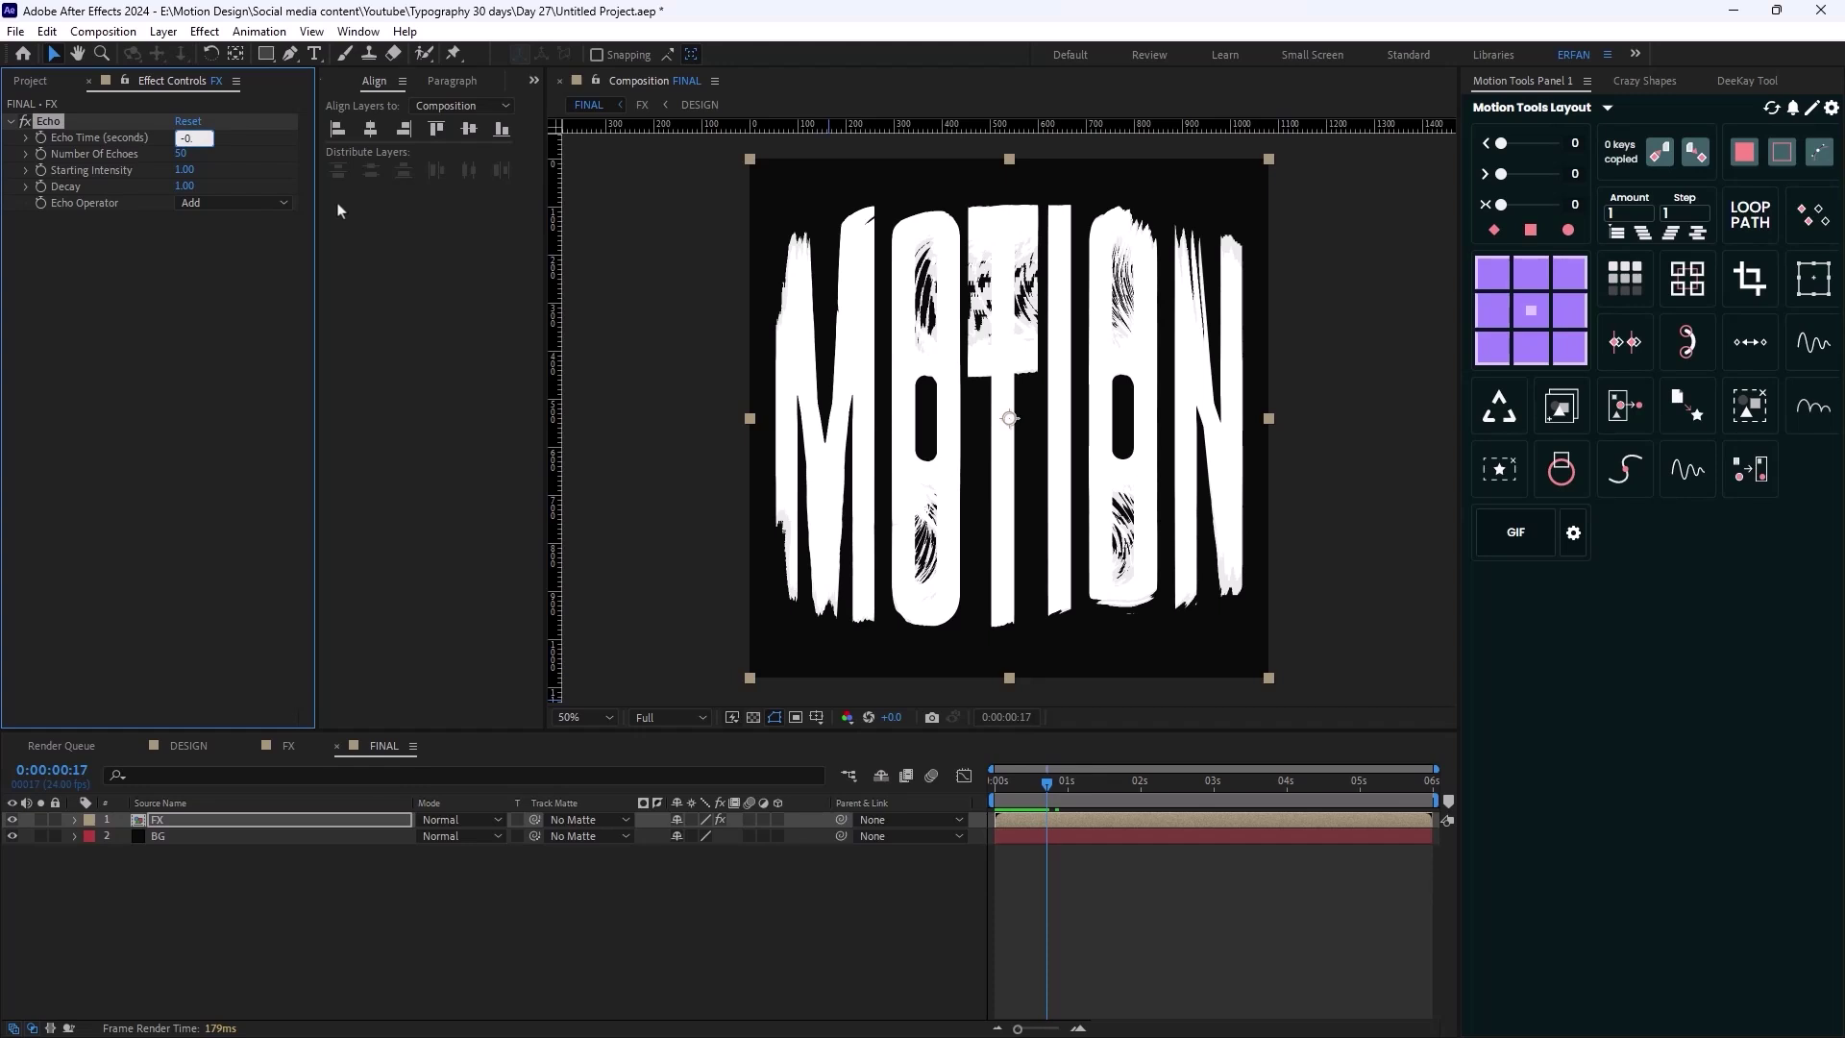
{"action": "type", "text": "030"}
{"action": "key", "text": "Return"}
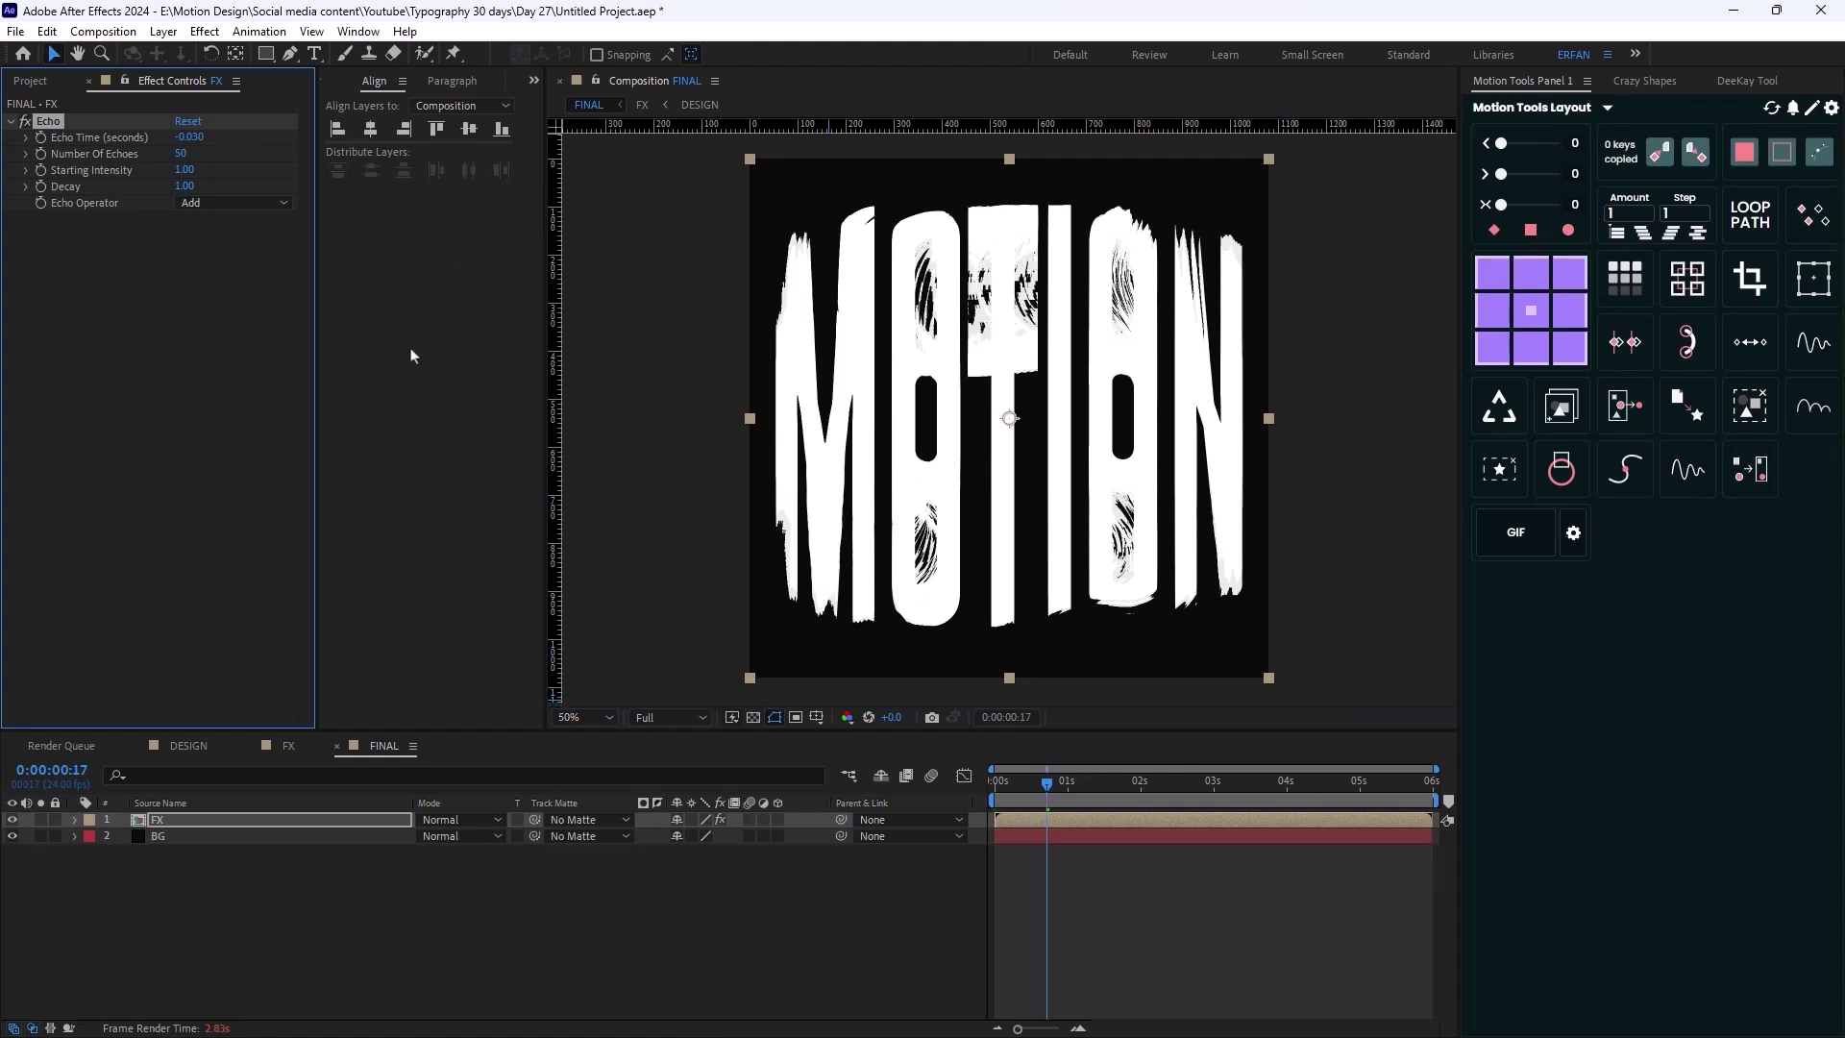
{"action": "left_click", "coordinate": [185, 171]}
{"action": "key", "text": "Return"}
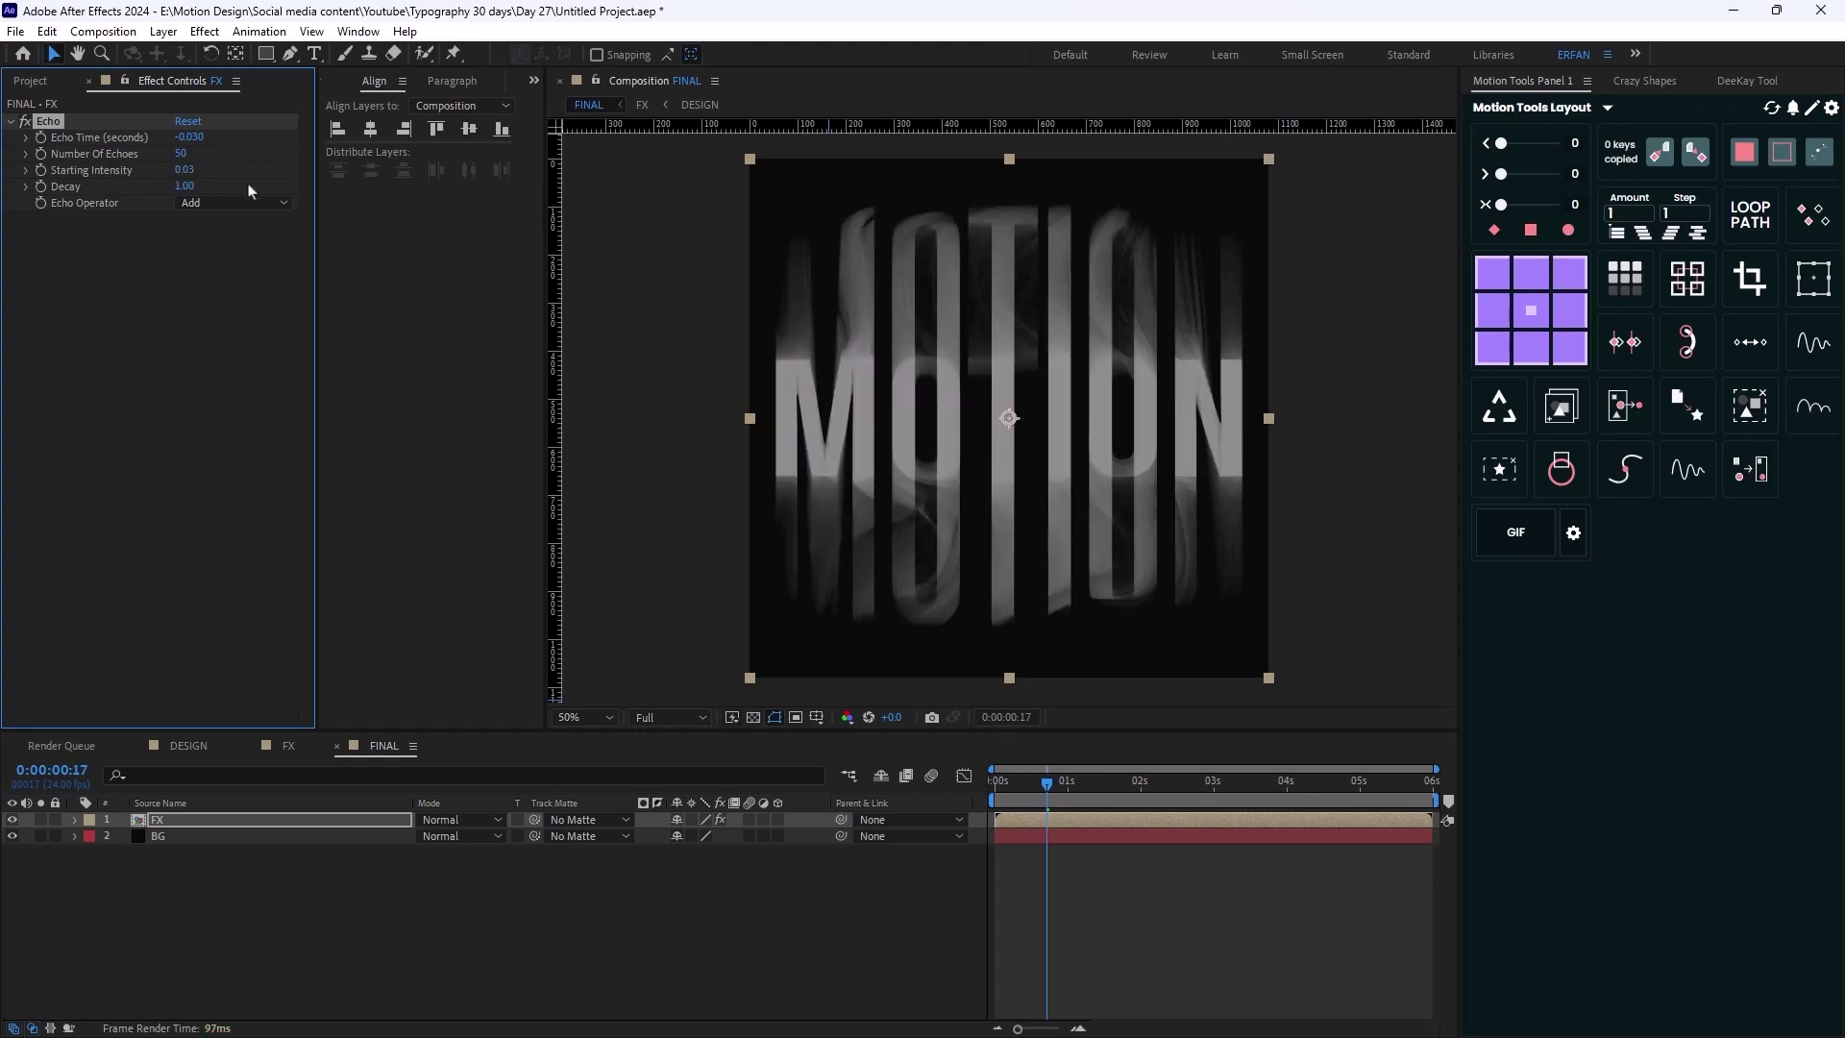
Set the Echo effect's decay to 0.94 on the FX layer
{"action": "left_click_drag", "start_coordinate": [186, 185], "coordinate": [183, 187]}
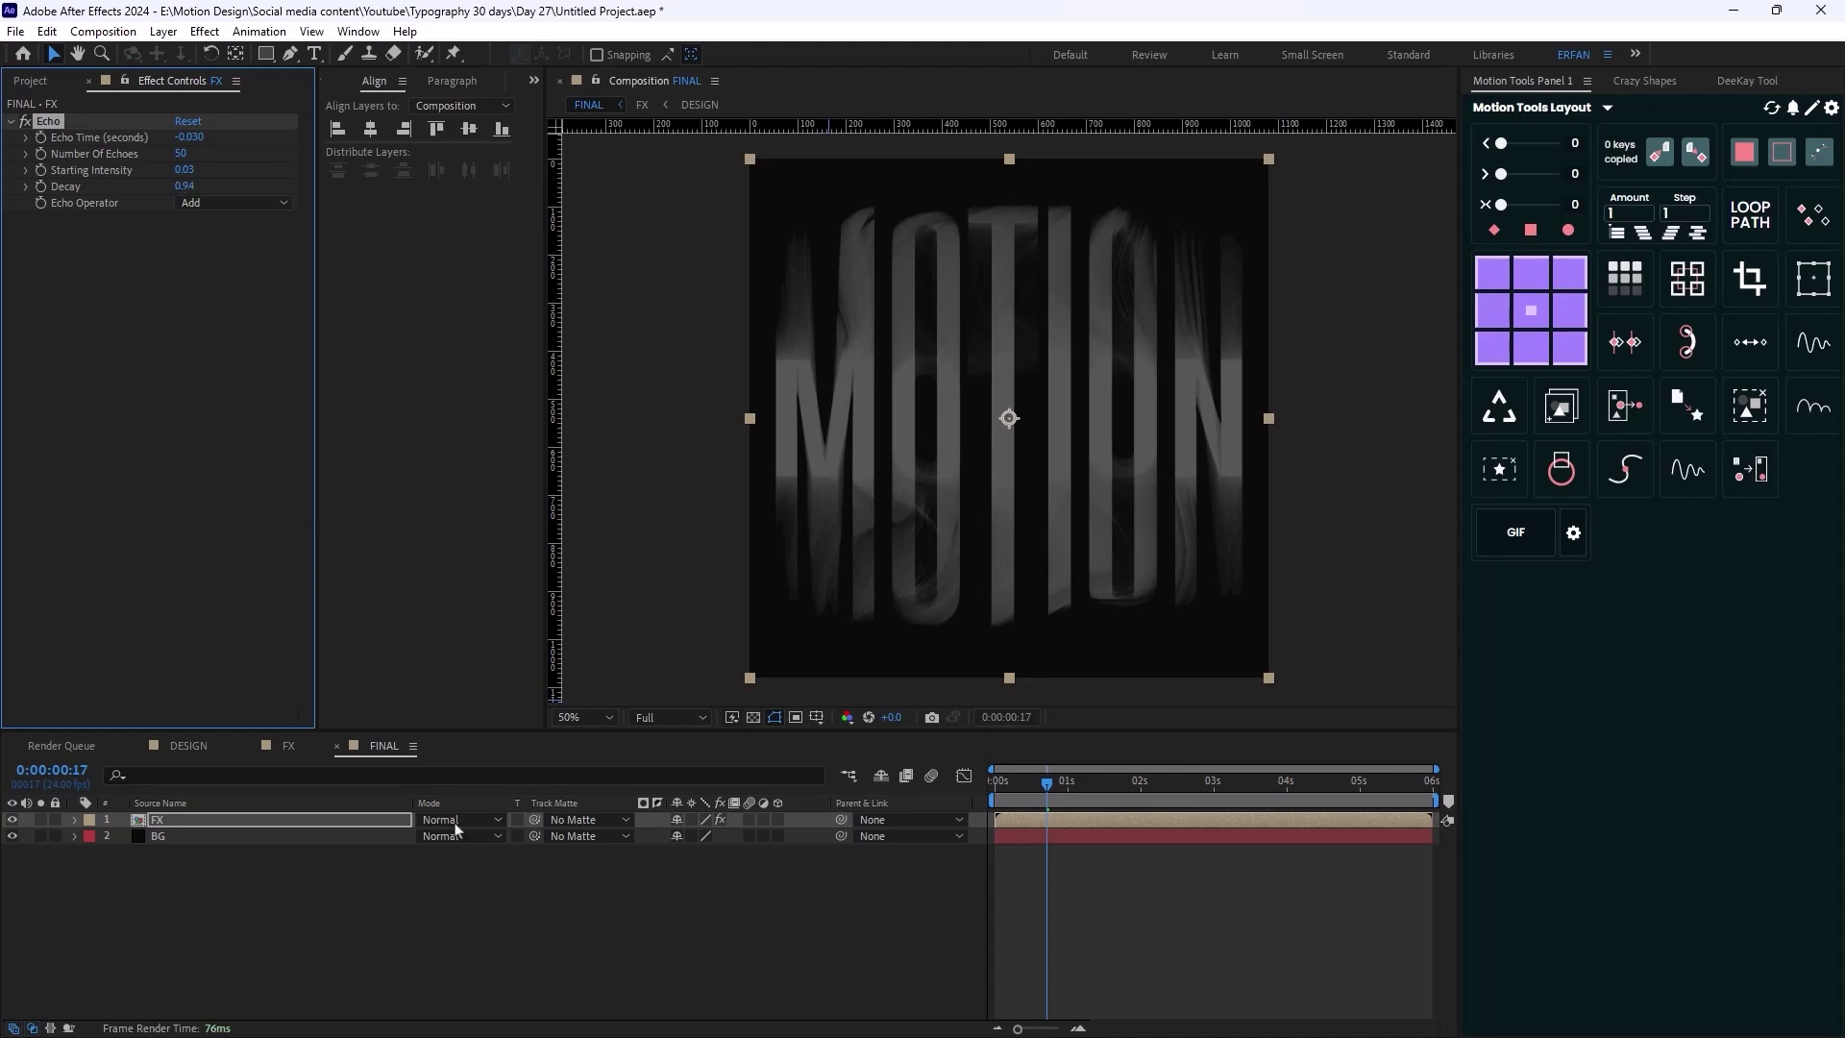
{"action": "left_click", "coordinate": [660, 961]}
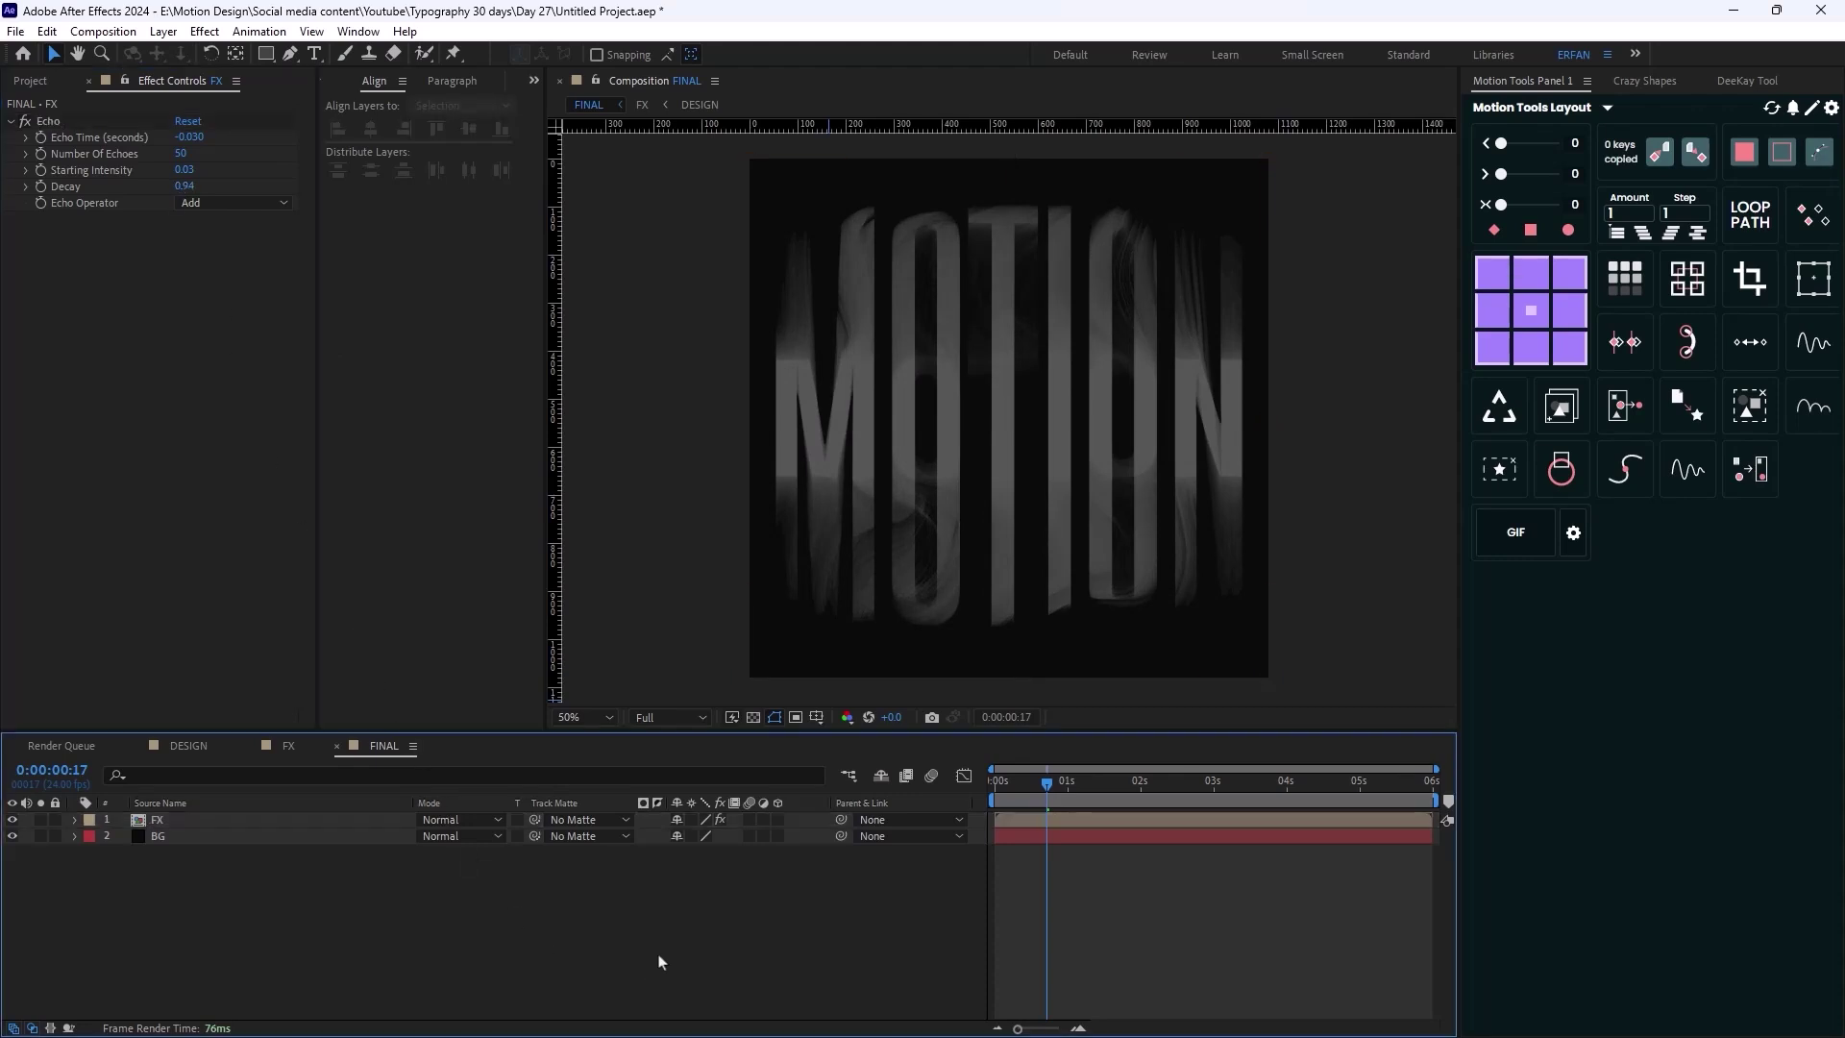
{"action": "left_click", "coordinate": [191, 836]}
Apply the Gaussian Blur effect to the FX layer with a blurriness of 10
{"action": "left_click", "coordinate": [213, 822]}
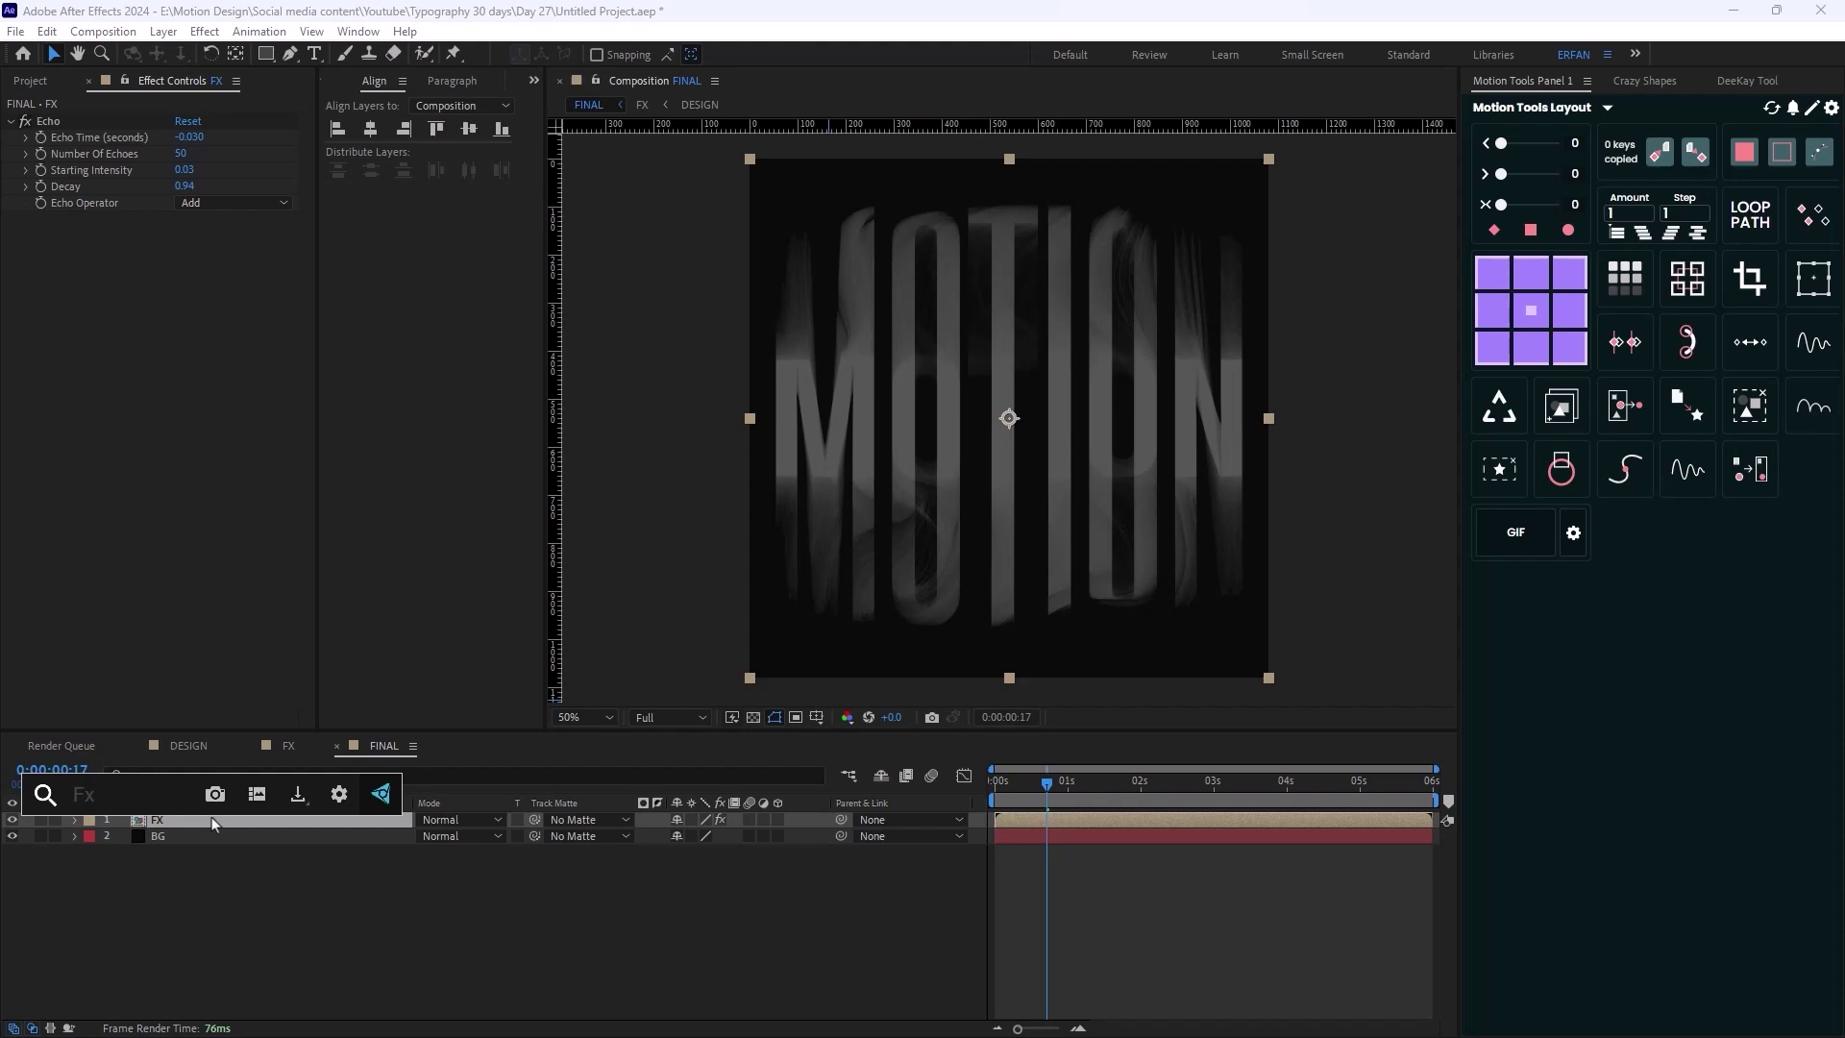
{"action": "key", "text": "ctrl+space"}
{"action": "type", "text": "gau"}
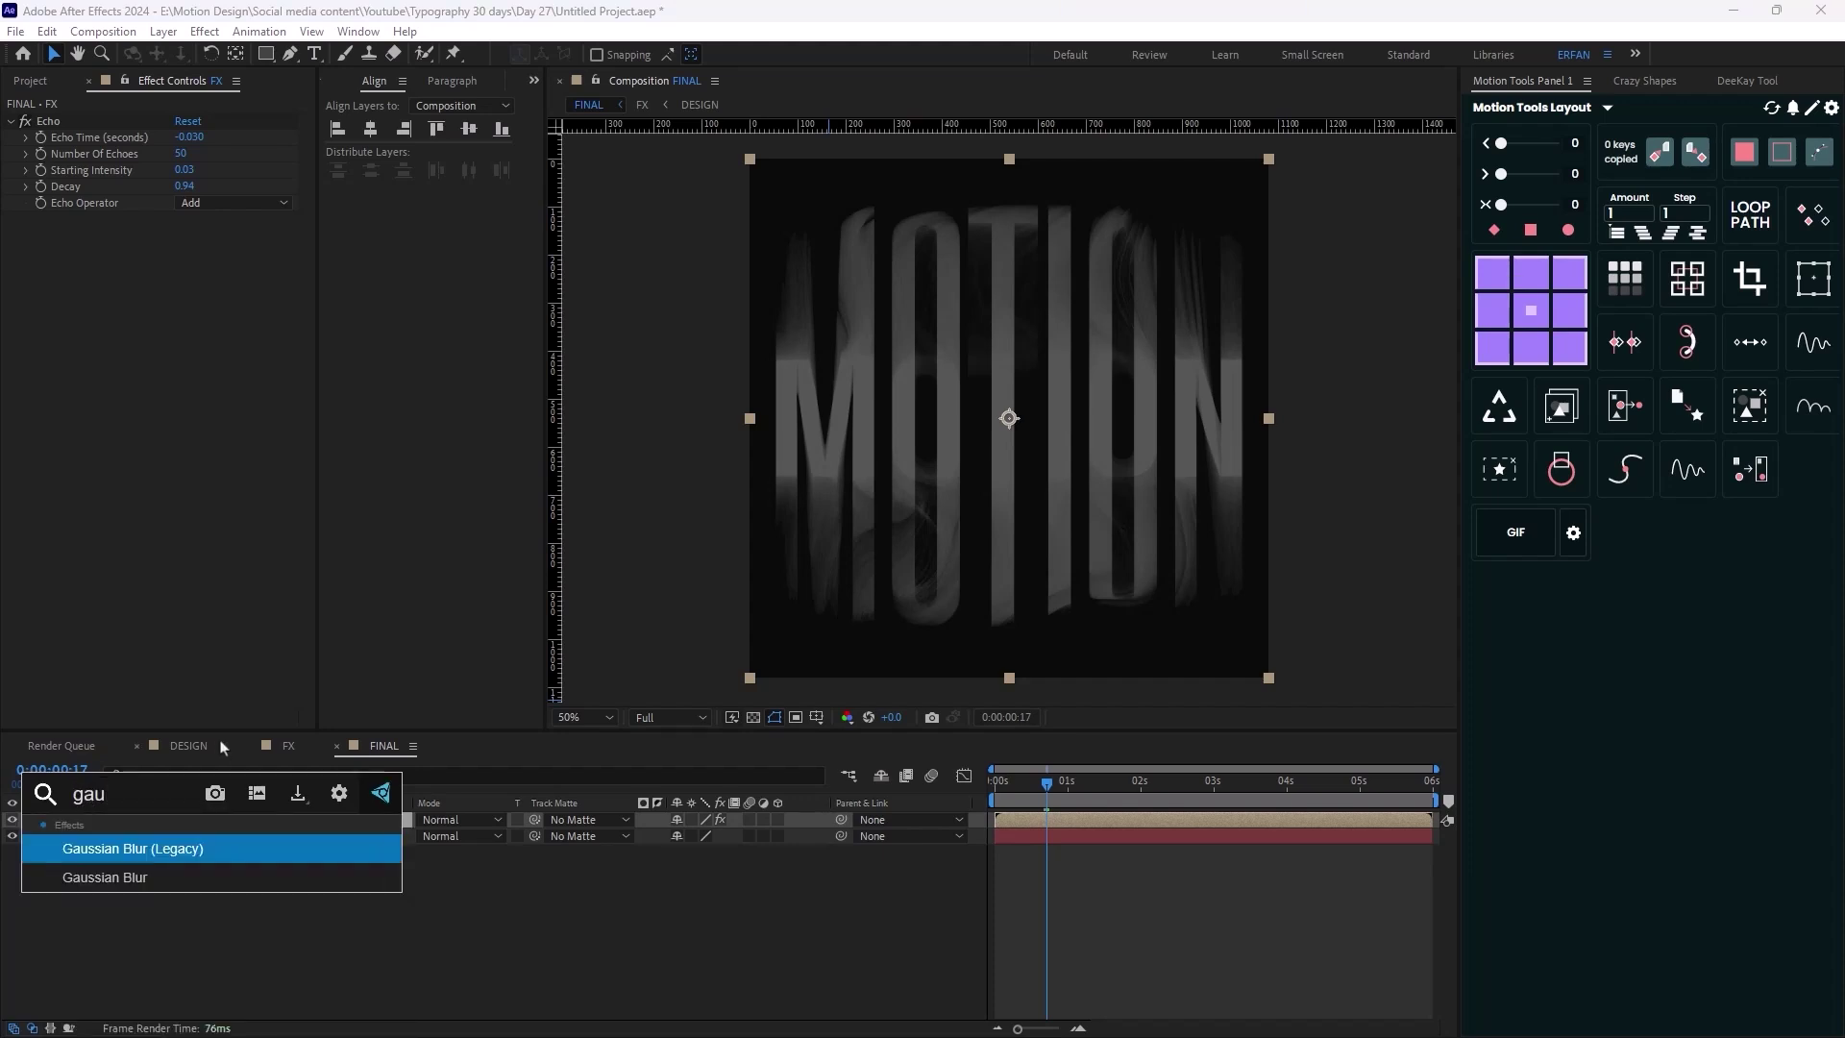
{"action": "key", "text": "Down"}
{"action": "key", "text": "Return"}
{"action": "left_click", "coordinate": [186, 236]}
{"action": "type", "text": "10"}
{"action": "key", "text": "Return"}
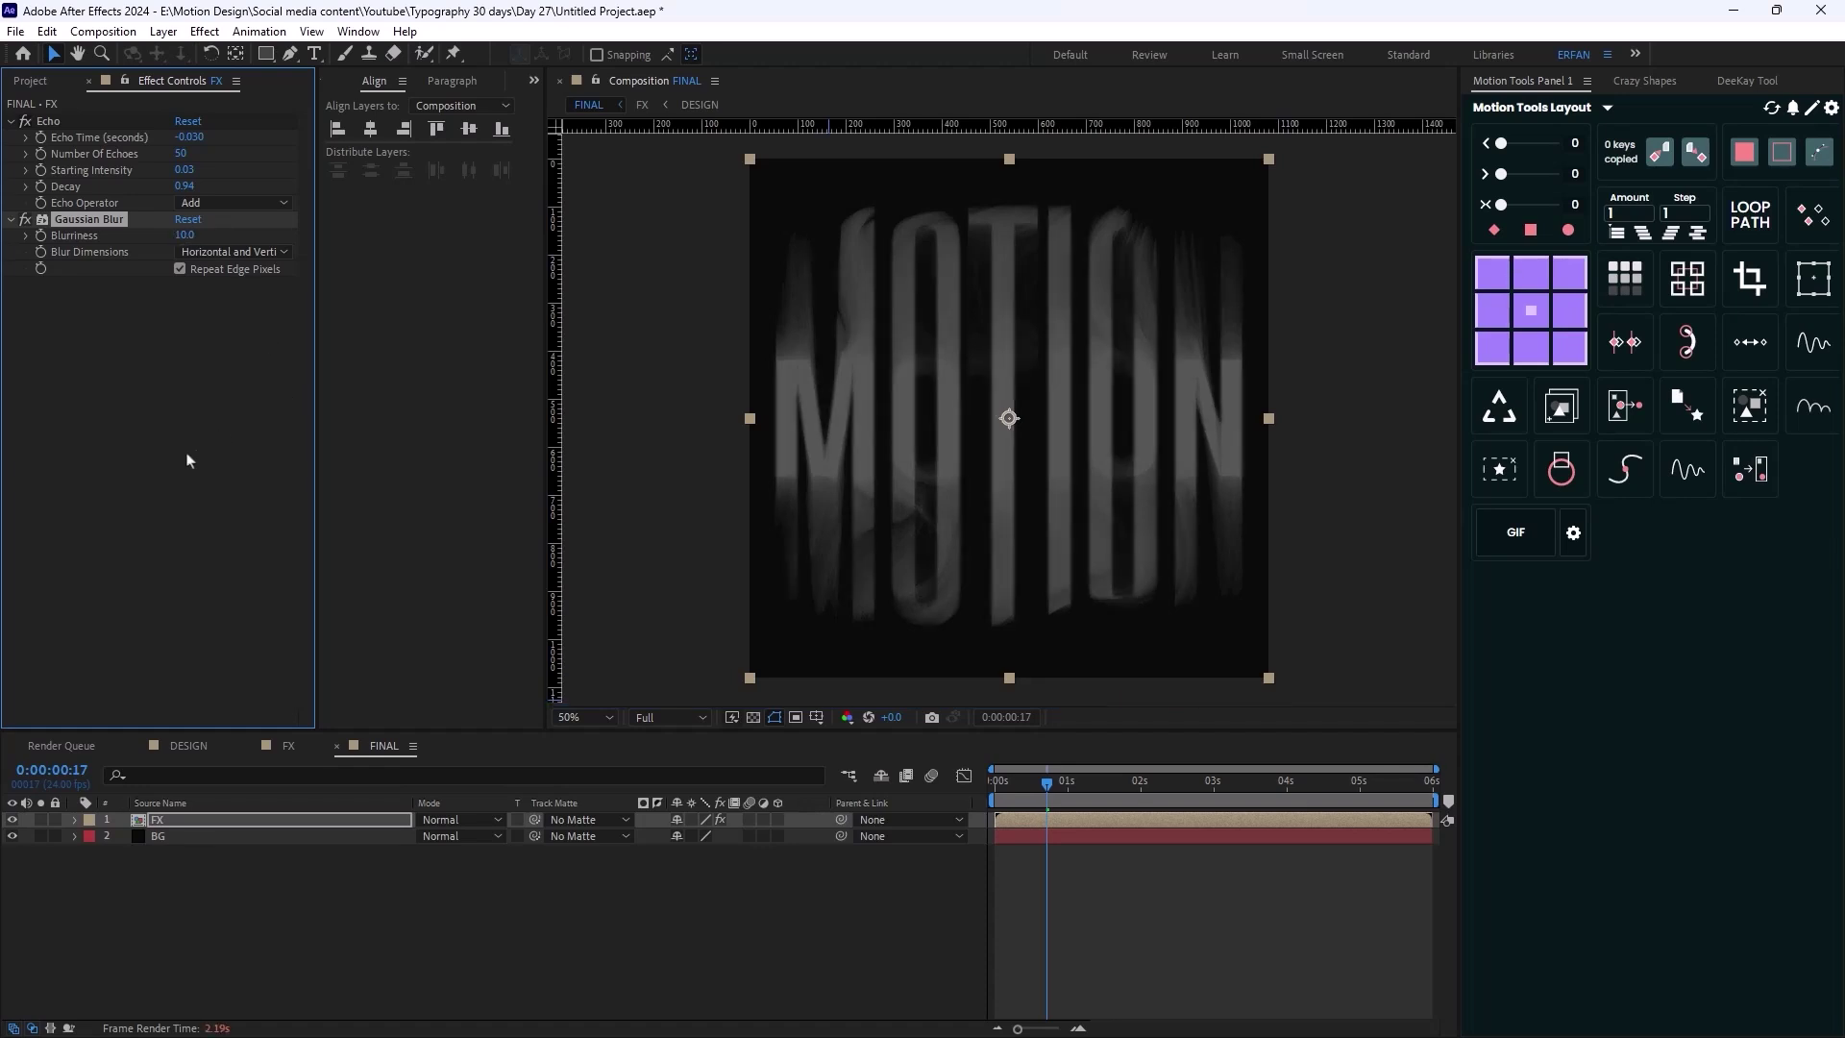
Apply the Colorama effect to the FX layer and have it get its input phase from Alpha
{"action": "key", "text": "ctrl+space"}
{"action": "type", "text": "co"}
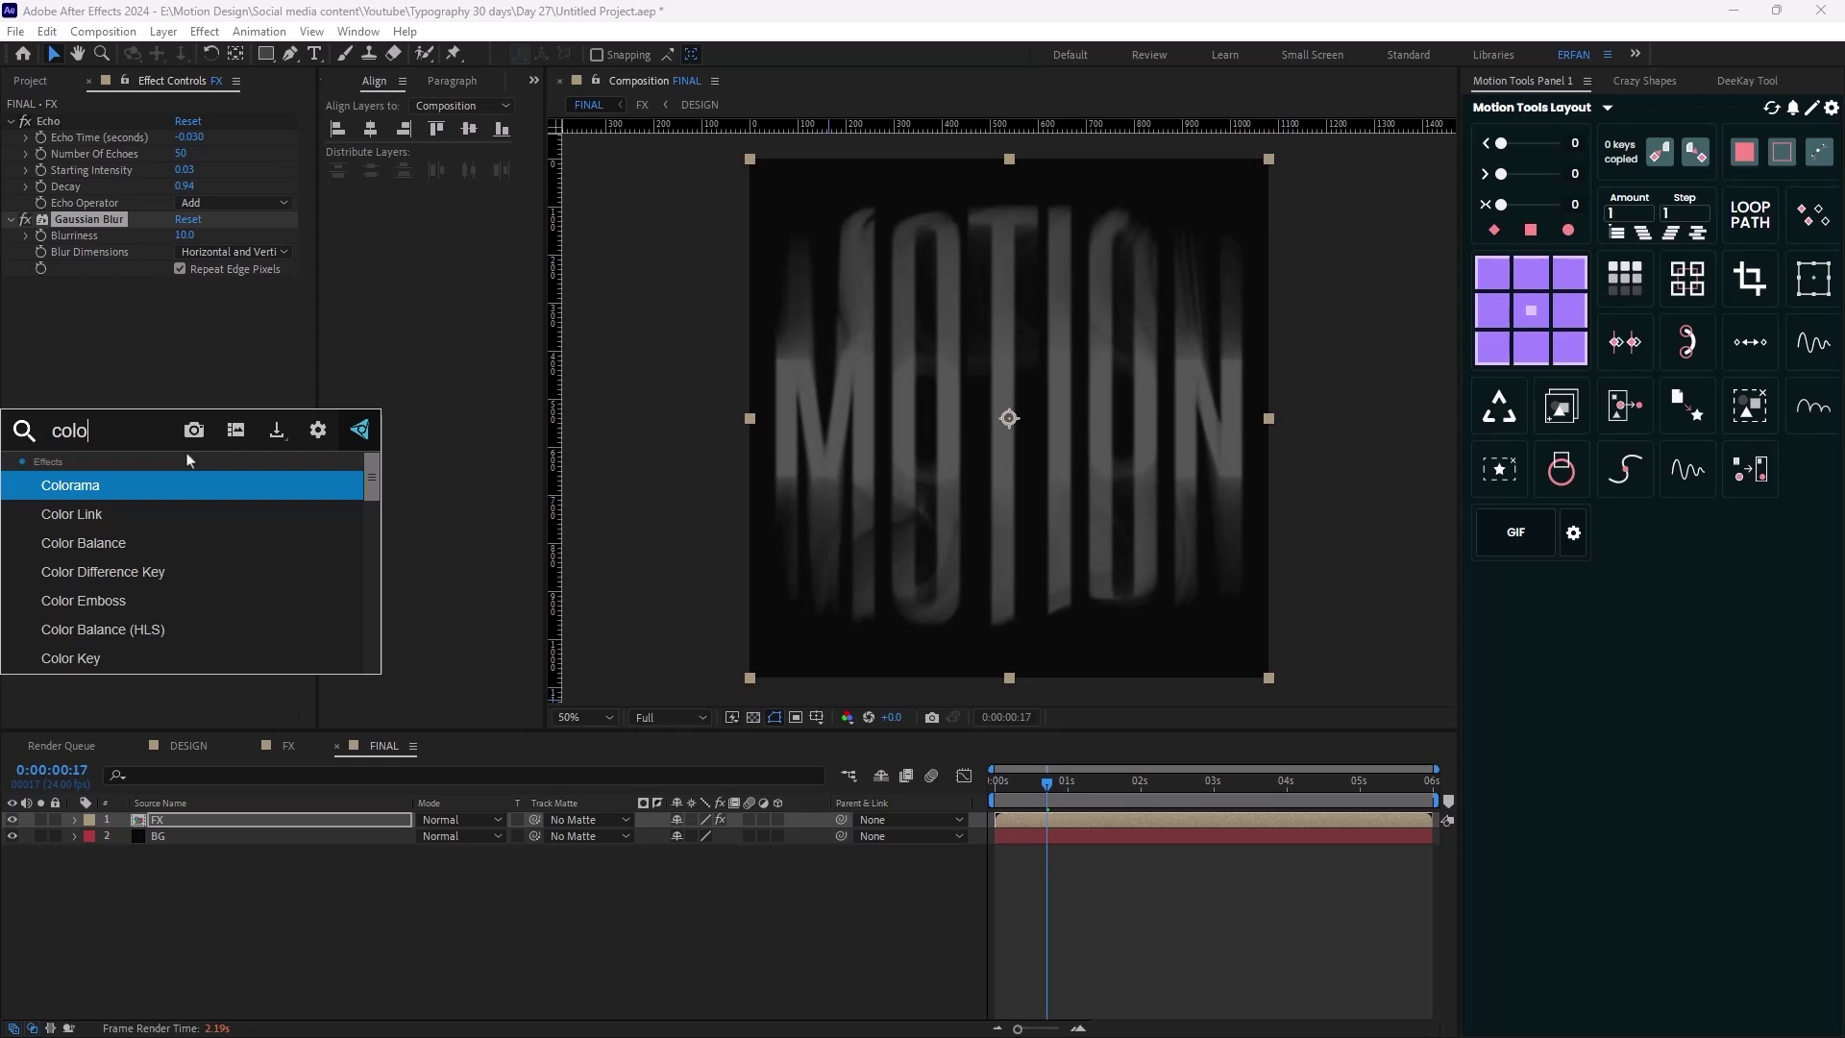
{"action": "key", "text": "Return"}
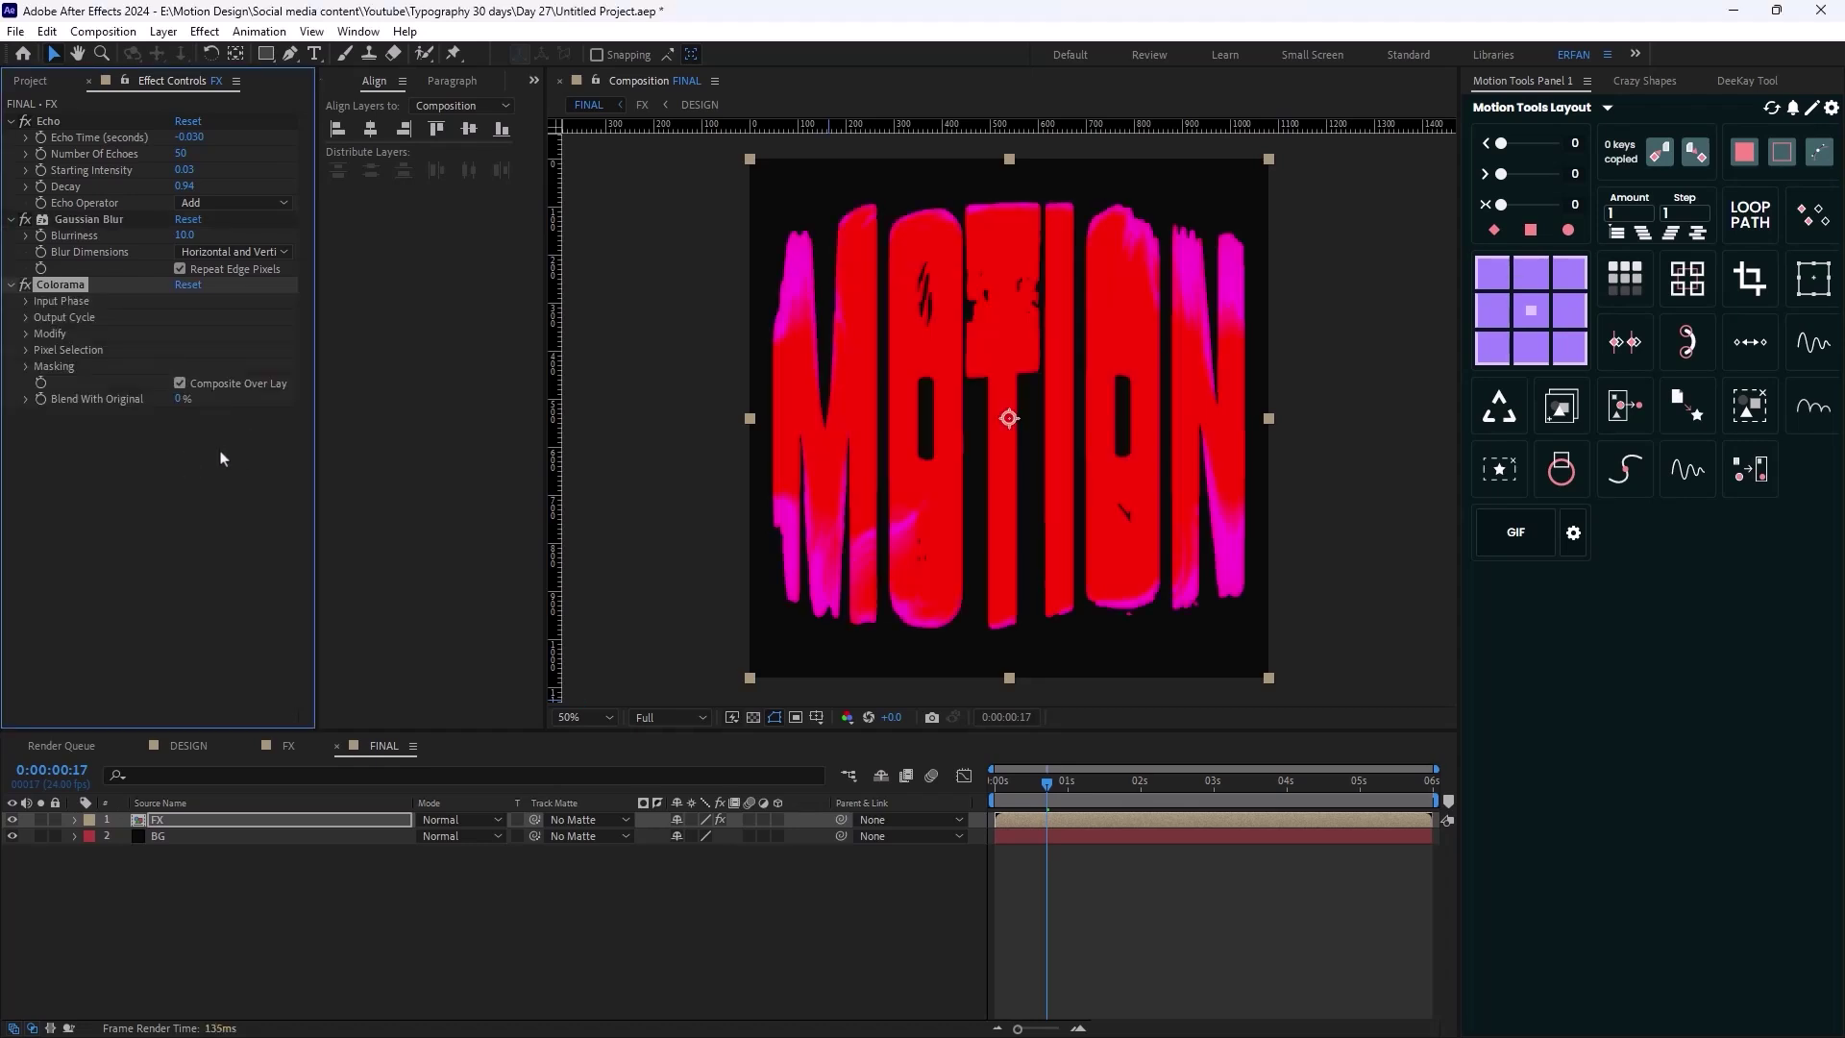
{"action": "left_click", "coordinate": [26, 303]}
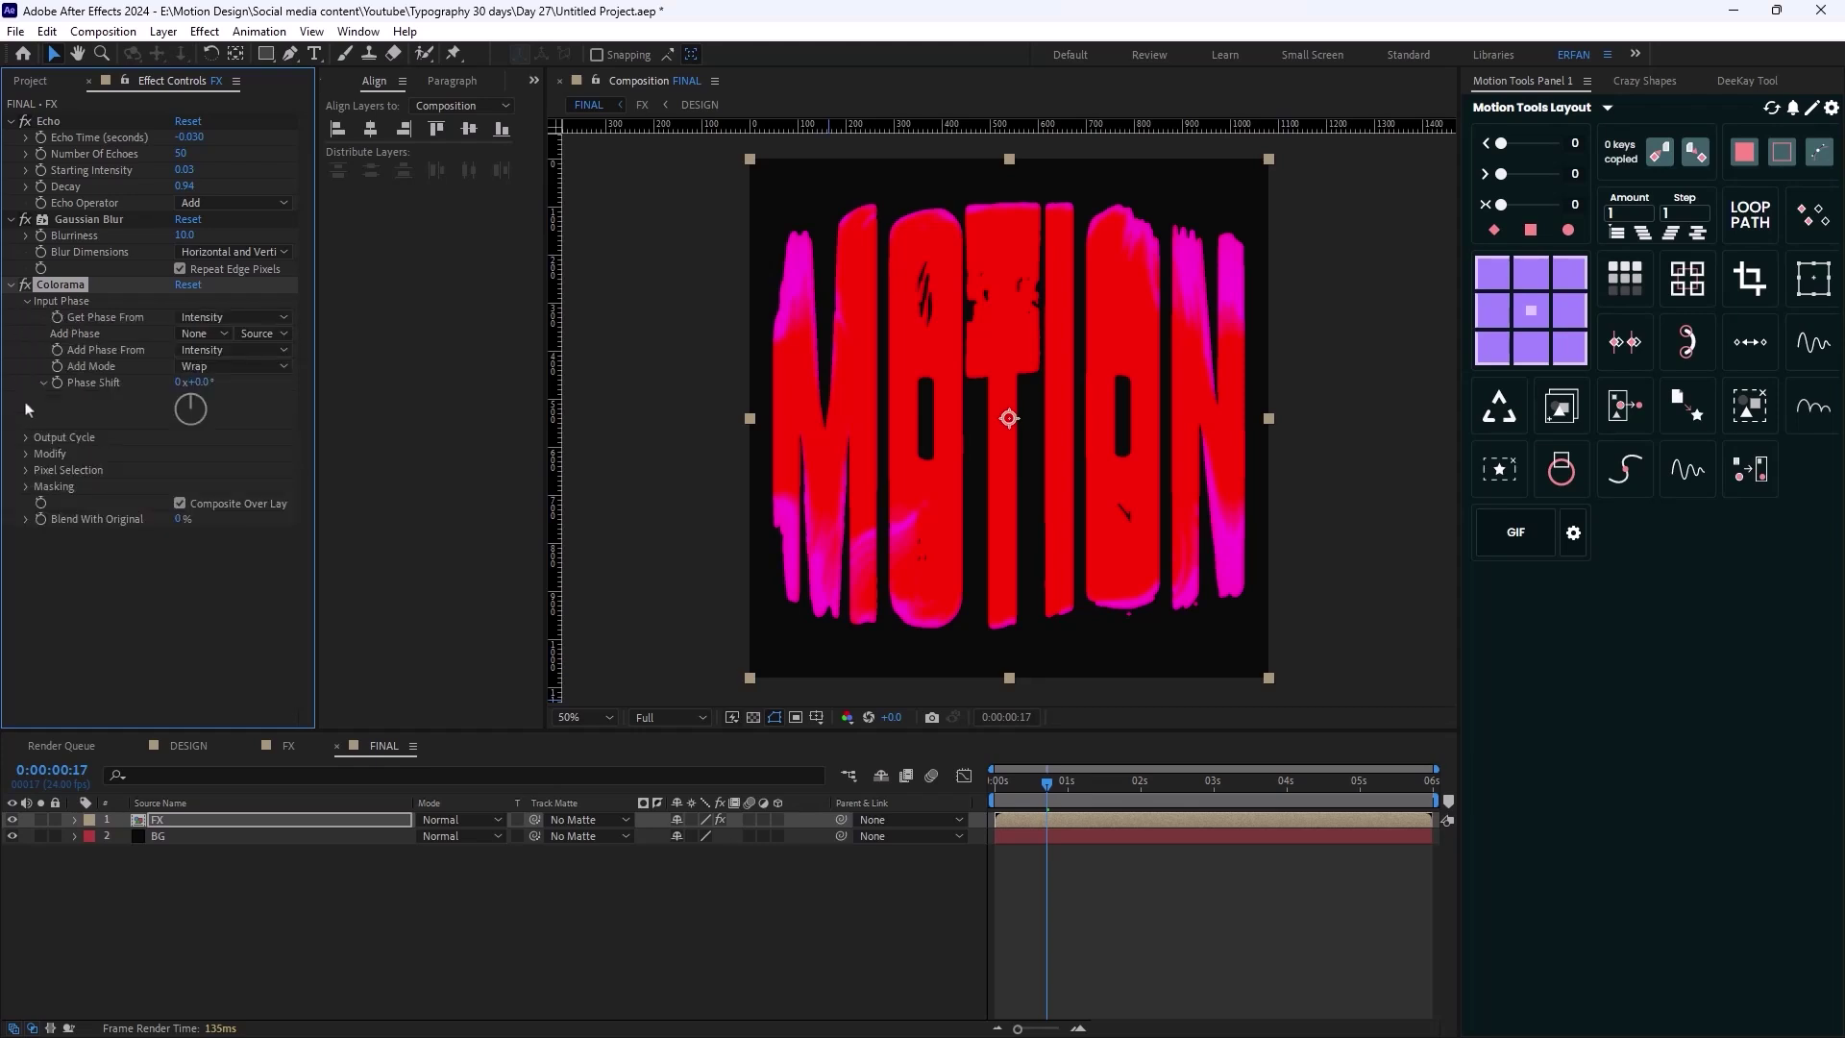
{"action": "left_click", "coordinate": [215, 318]}
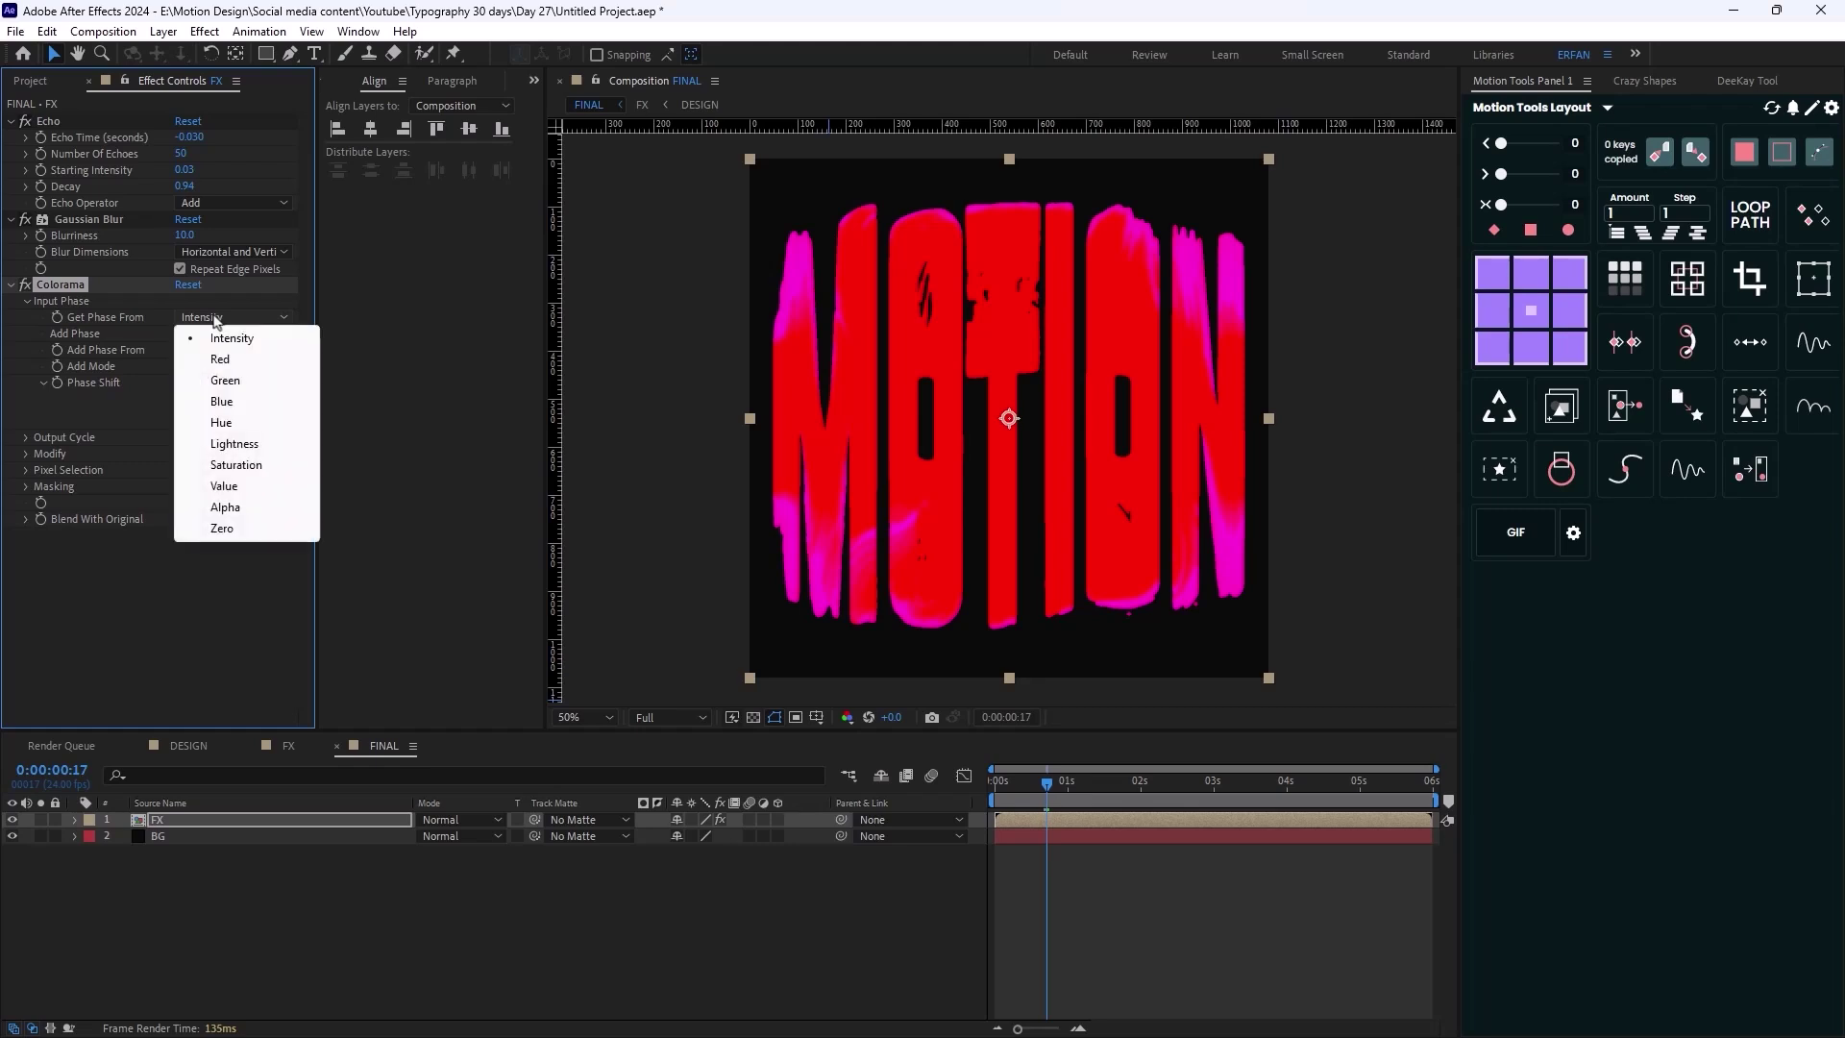
{"action": "left_click", "coordinate": [246, 507]}
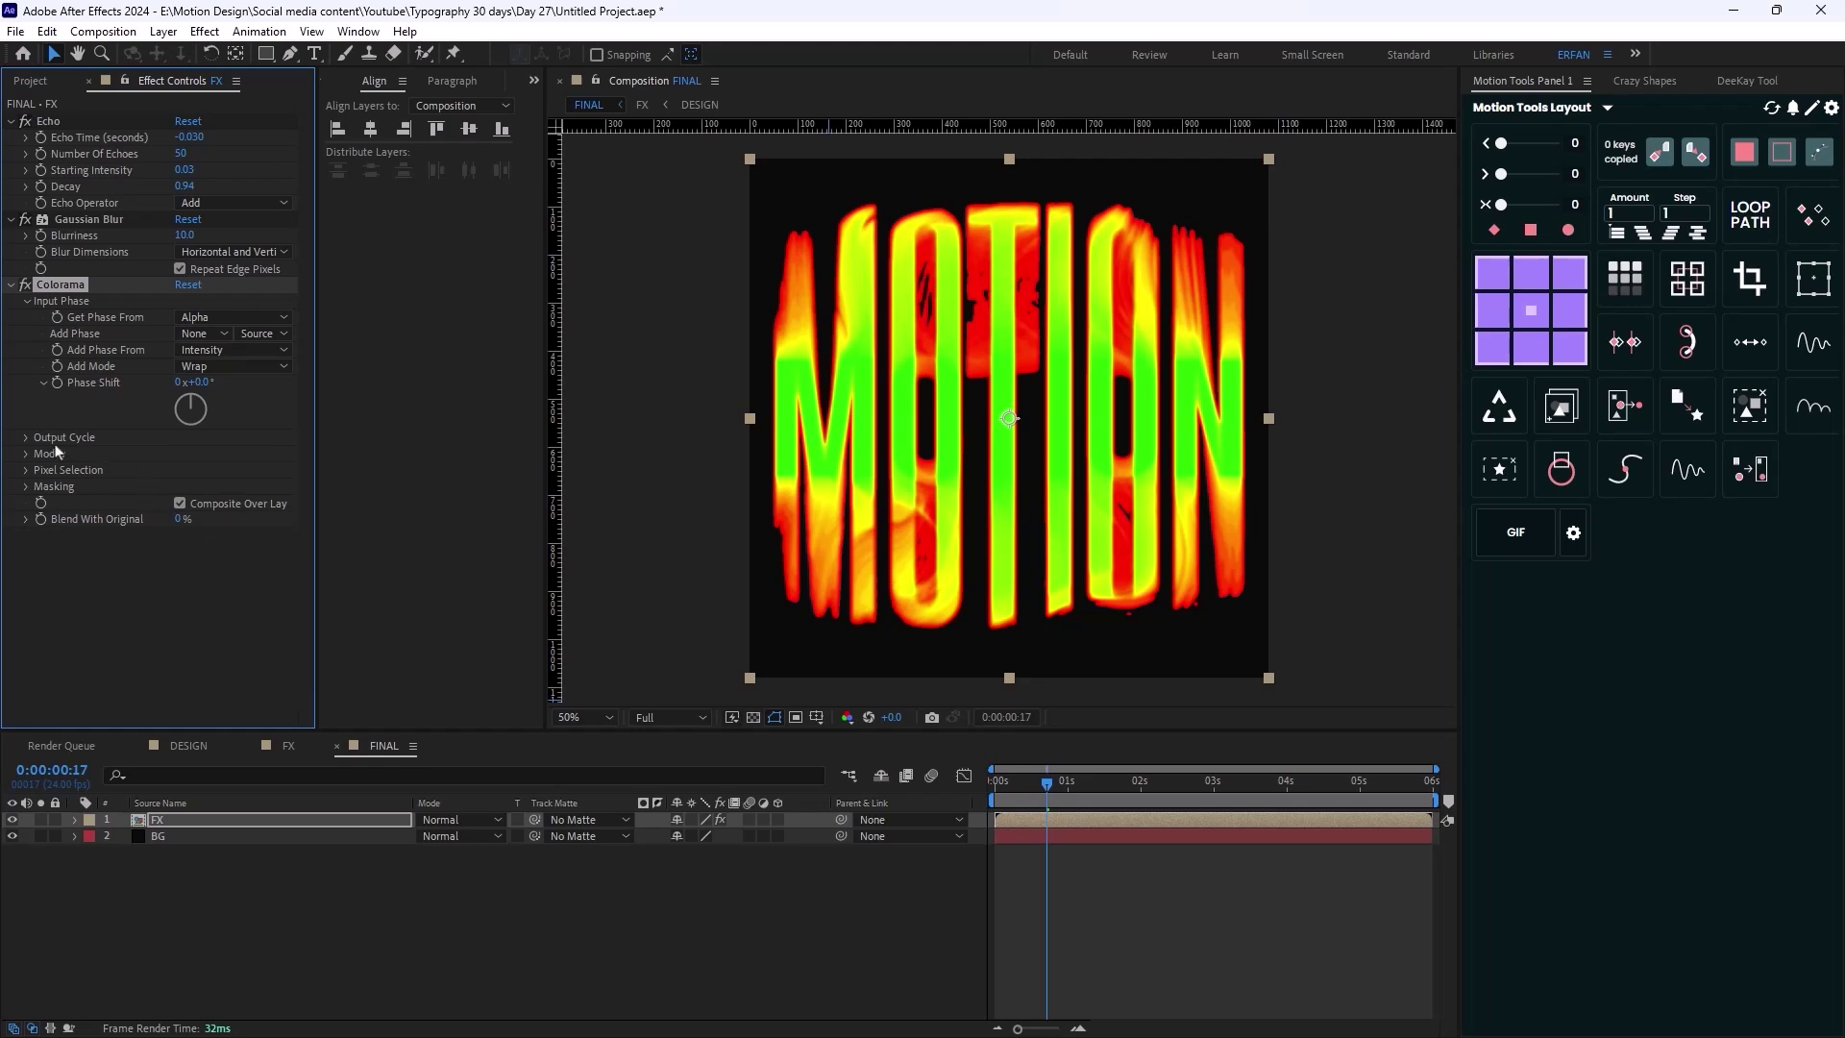
Set Colorama's output cycle to the Solarize Red preset palette and check the red marker's colour
{"action": "left_click", "coordinate": [25, 438]}
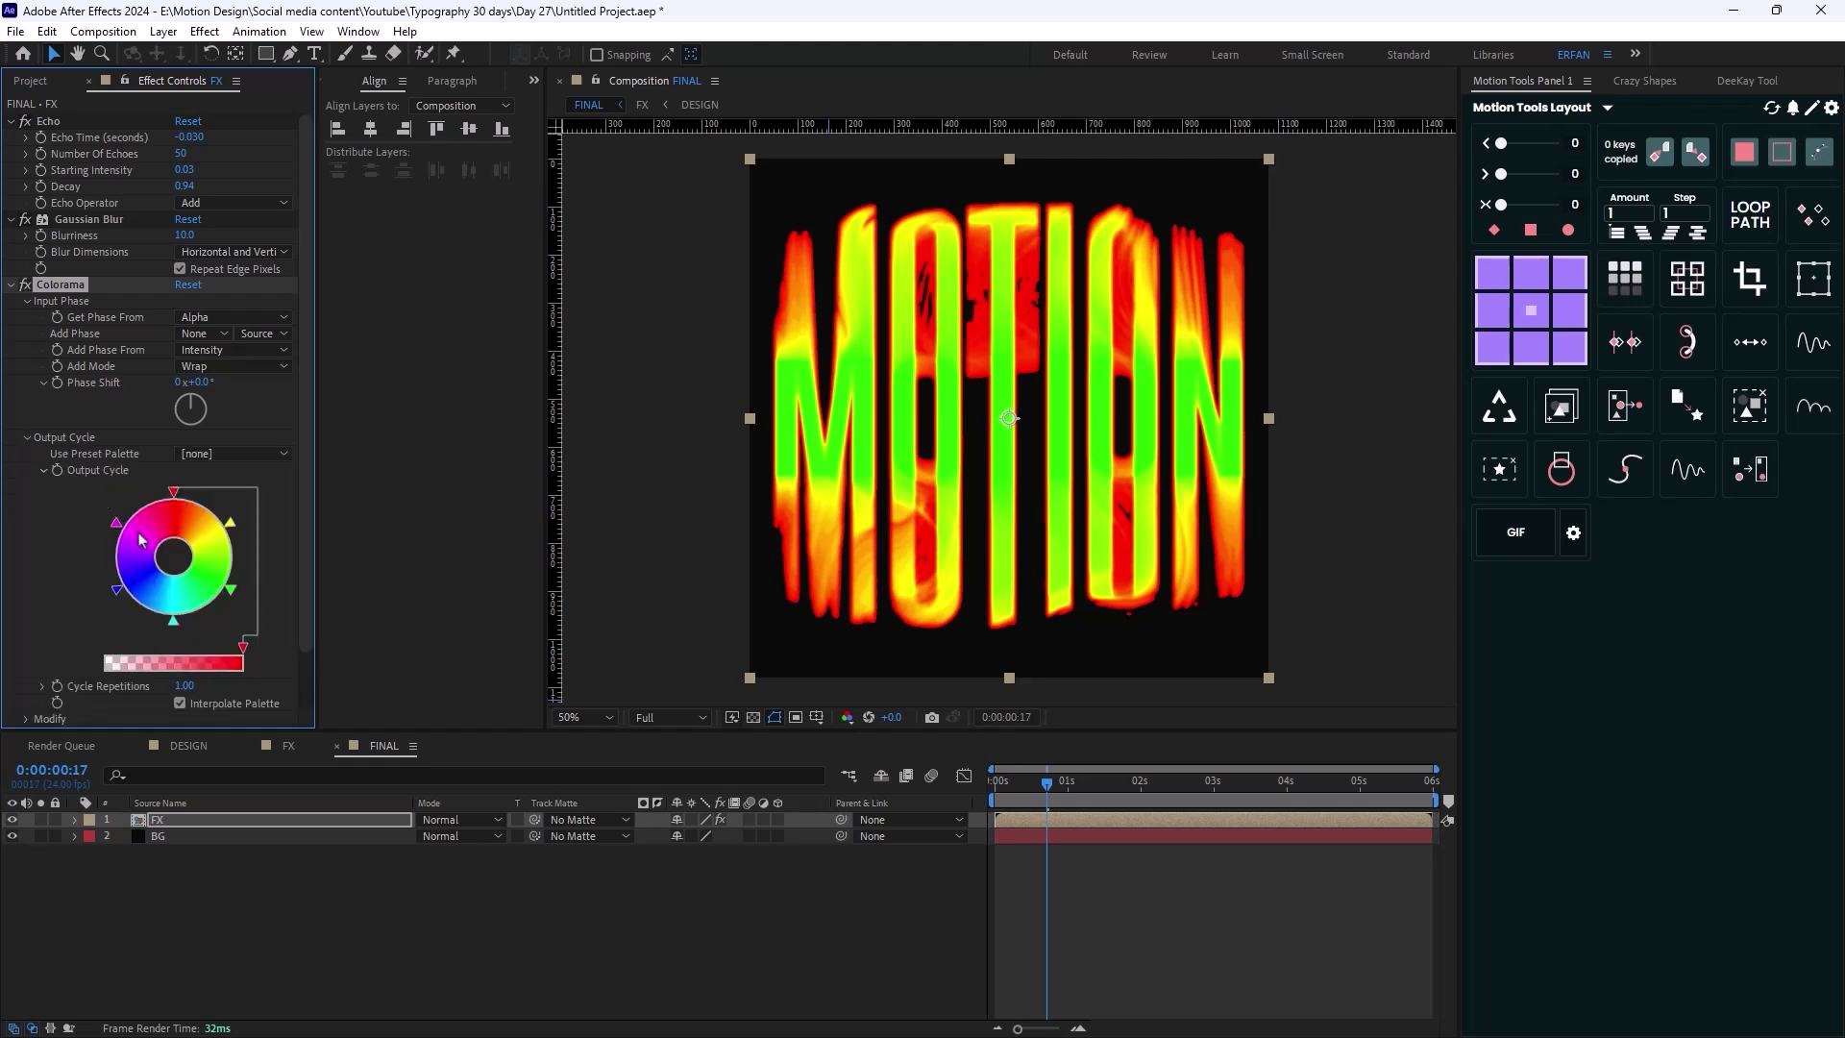
{"action": "left_click", "coordinate": [234, 461]}
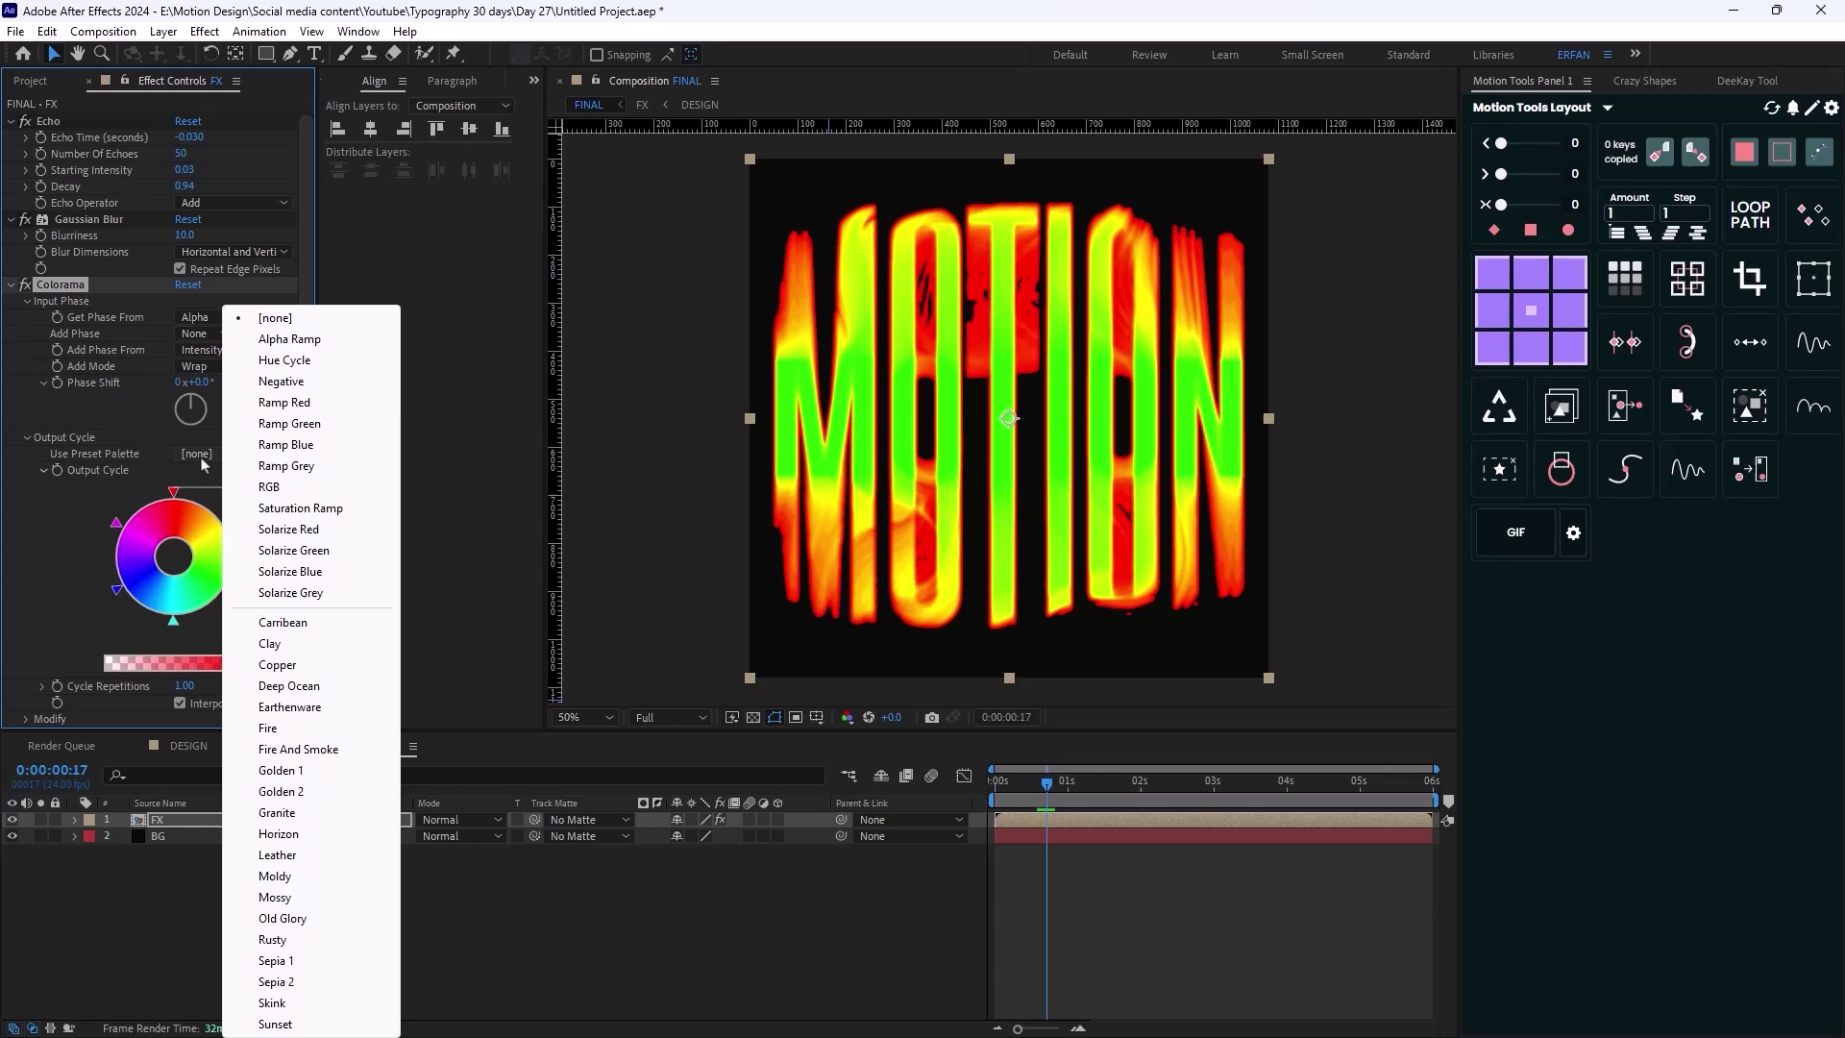
{"action": "left_click", "coordinate": [322, 534]}
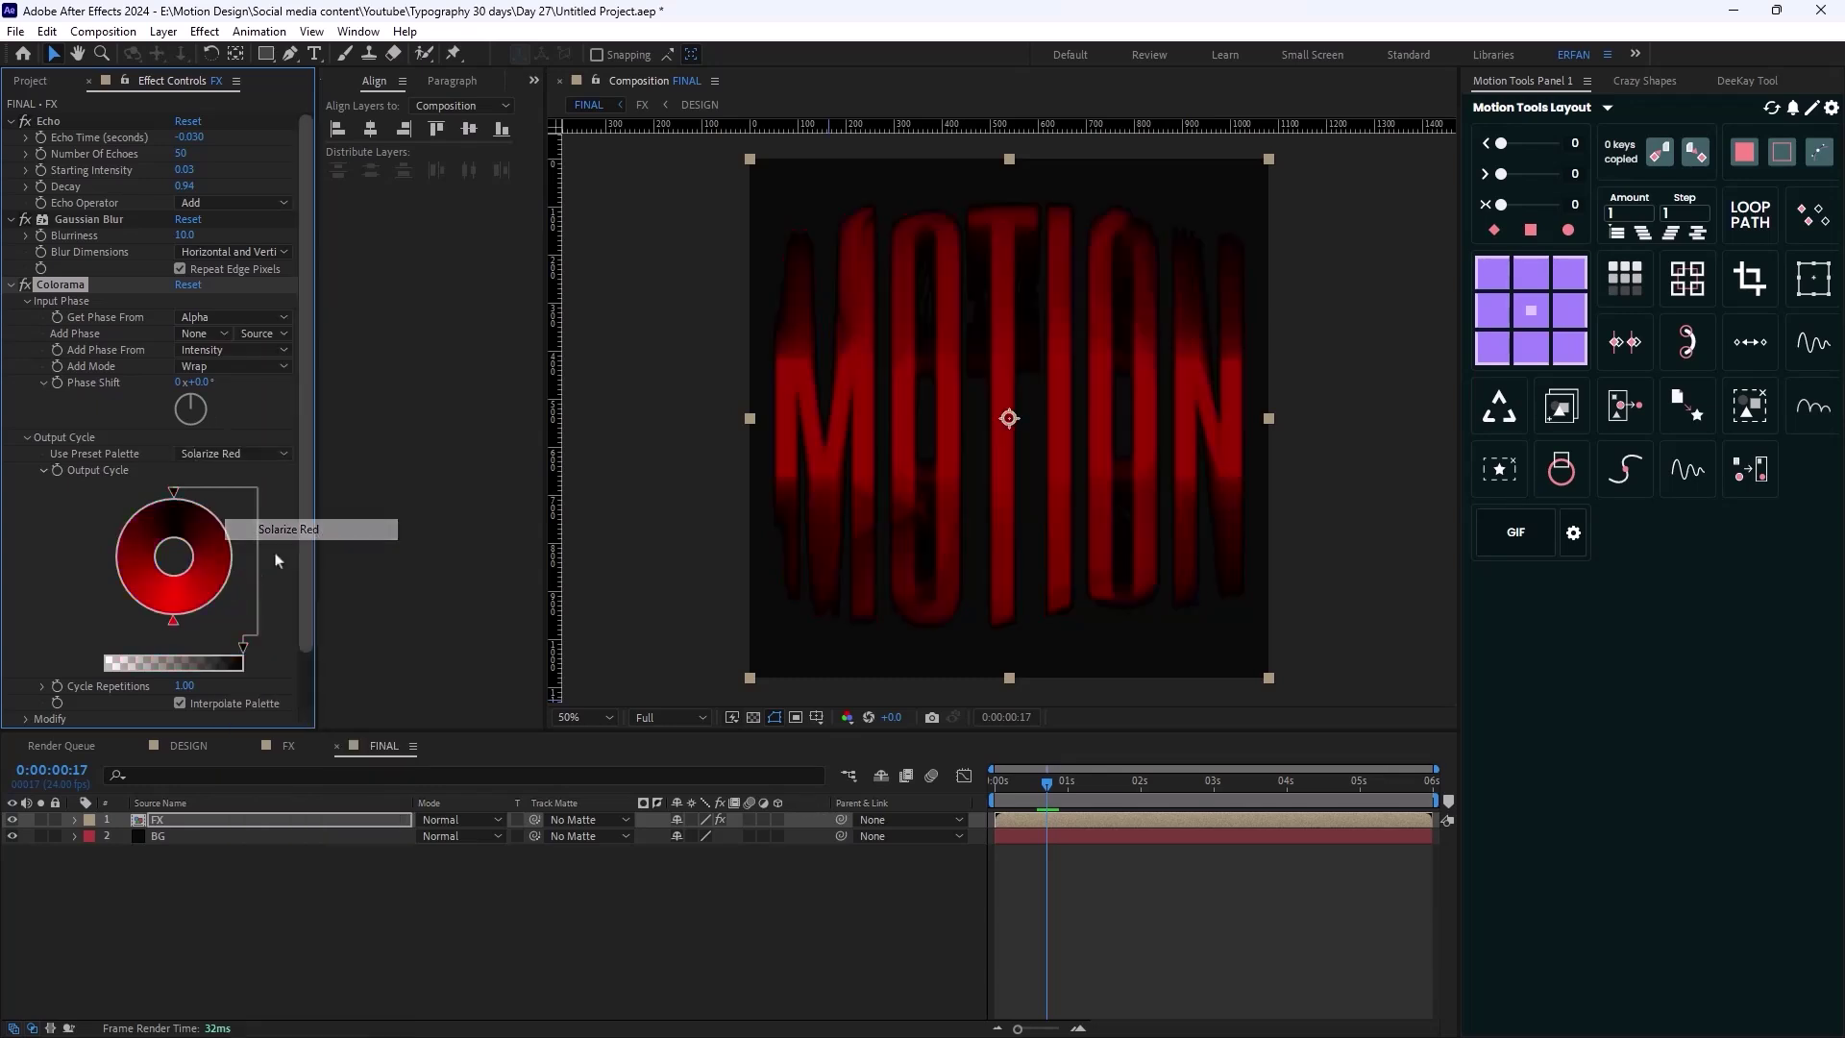
{"action": "double_click", "coordinate": [174, 622]}
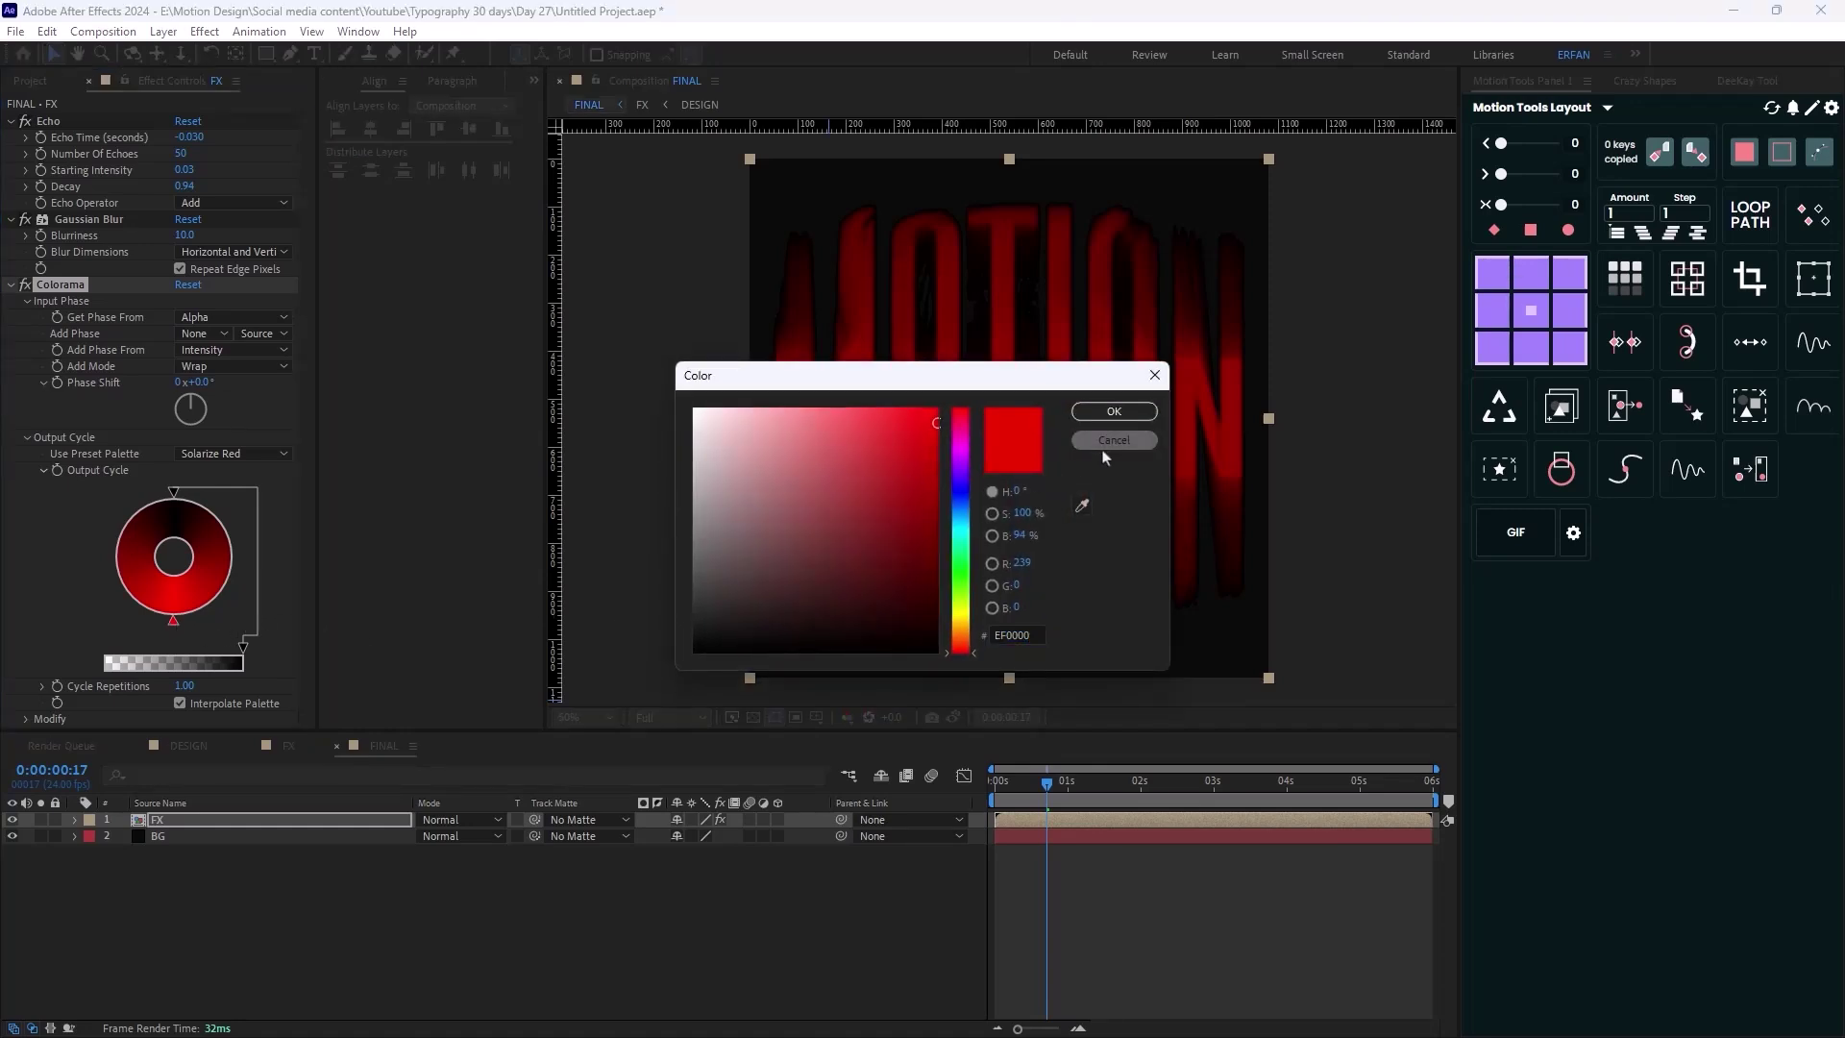
{"action": "left_click", "coordinate": [1111, 442]}
Move the output cycle's red marker a quarter turn clockwise and recolour it to turquoise 00FFD2
{"action": "left_click_drag", "start_coordinate": [174, 622], "coordinate": [106, 566]}
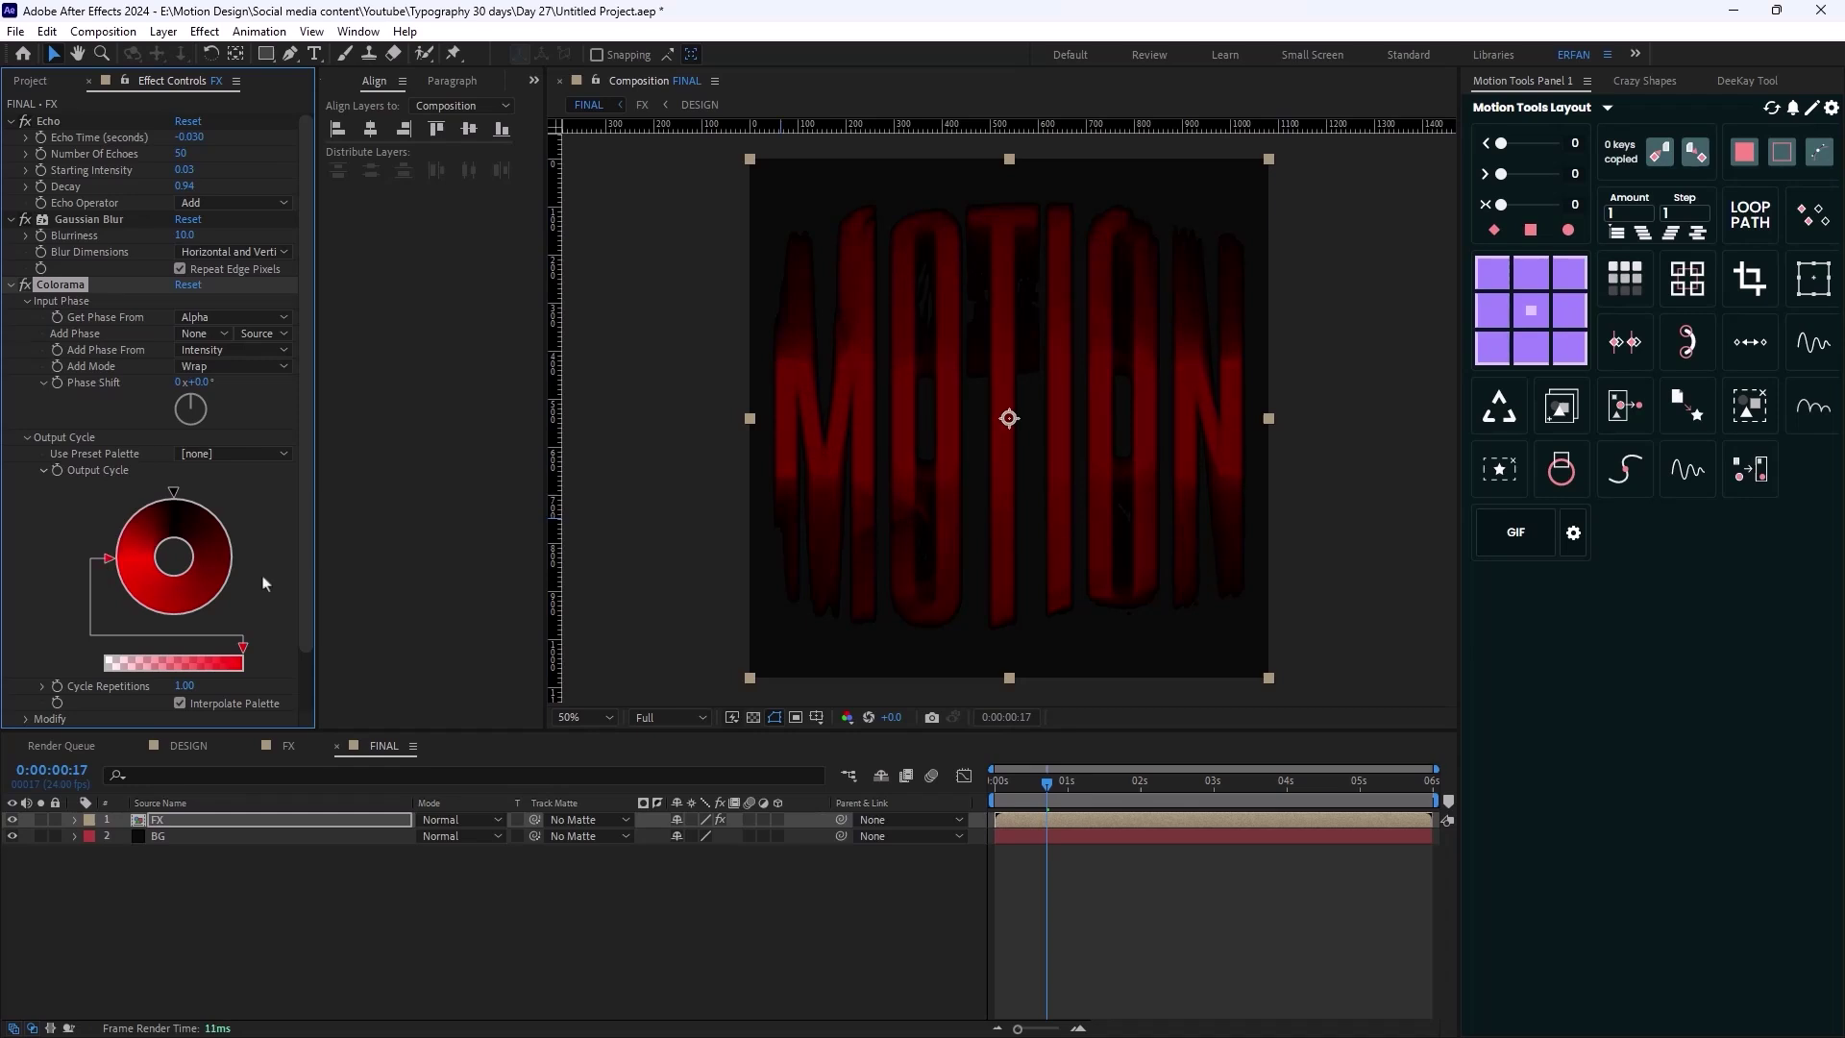
{"action": "double_click", "coordinate": [111, 565]}
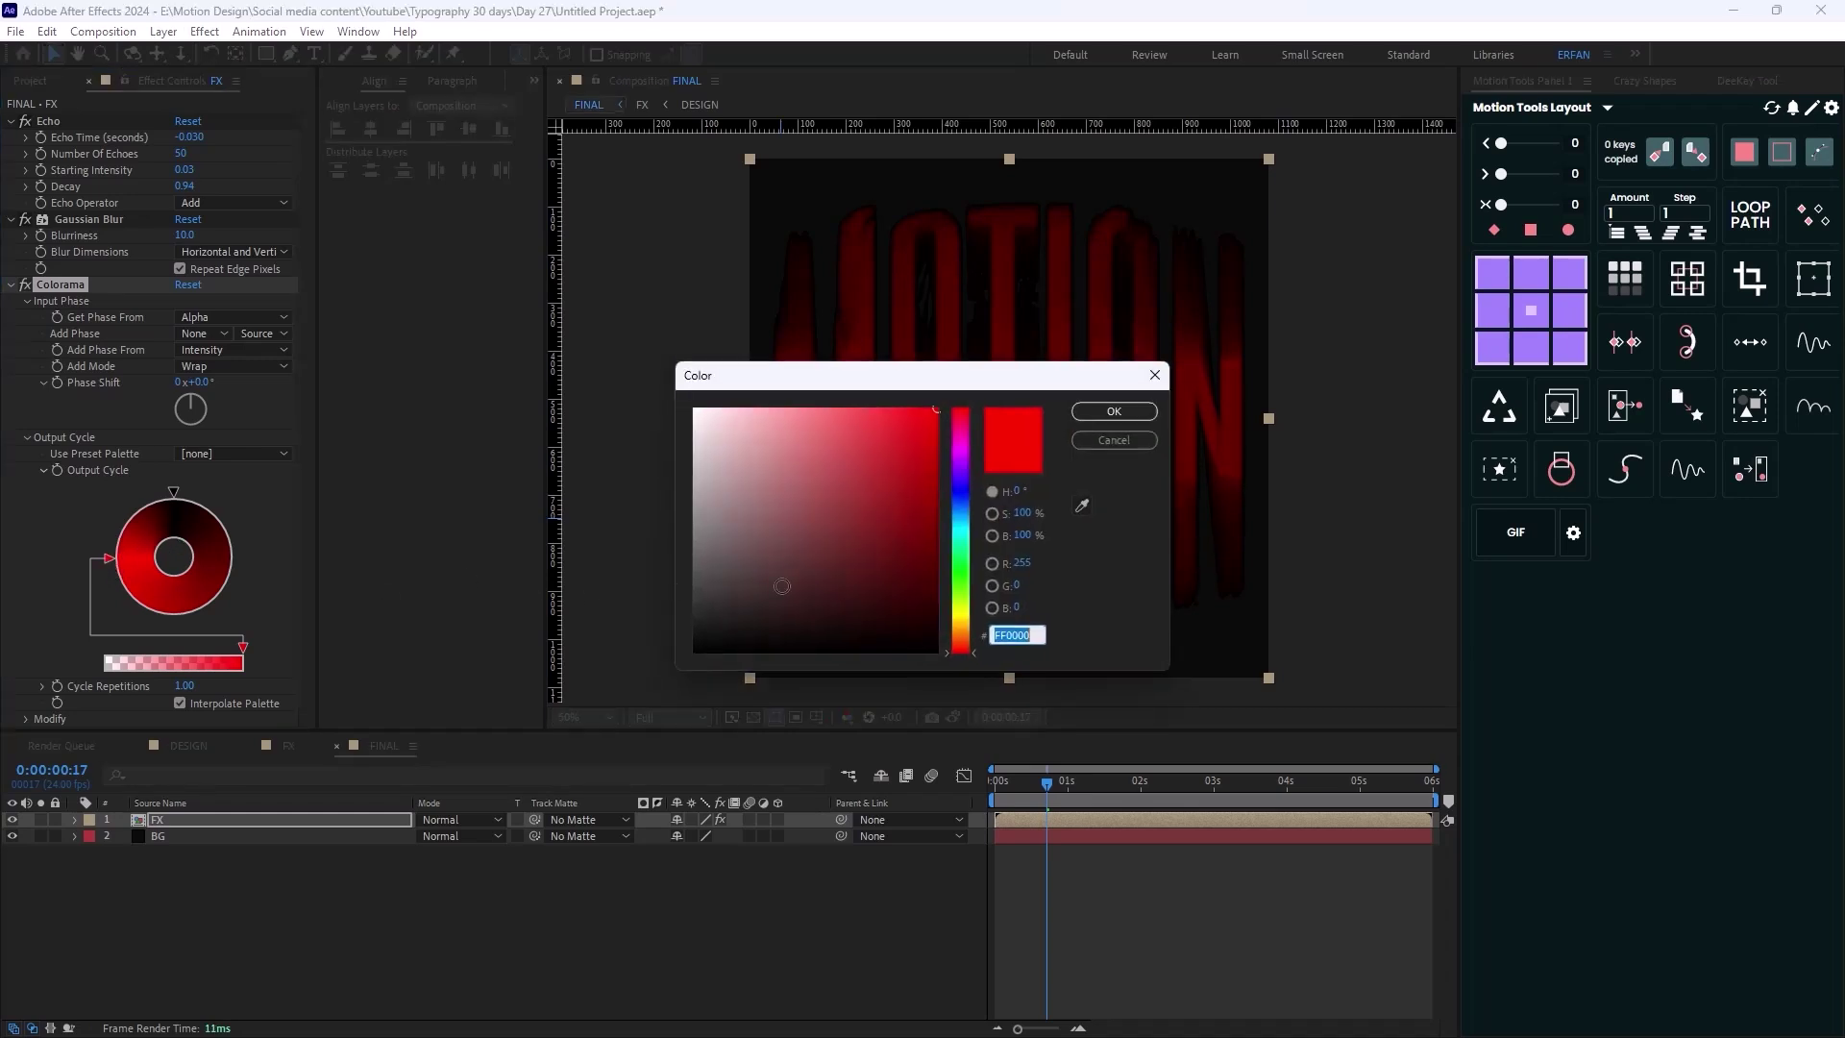
{"action": "left_click", "coordinate": [961, 541]}
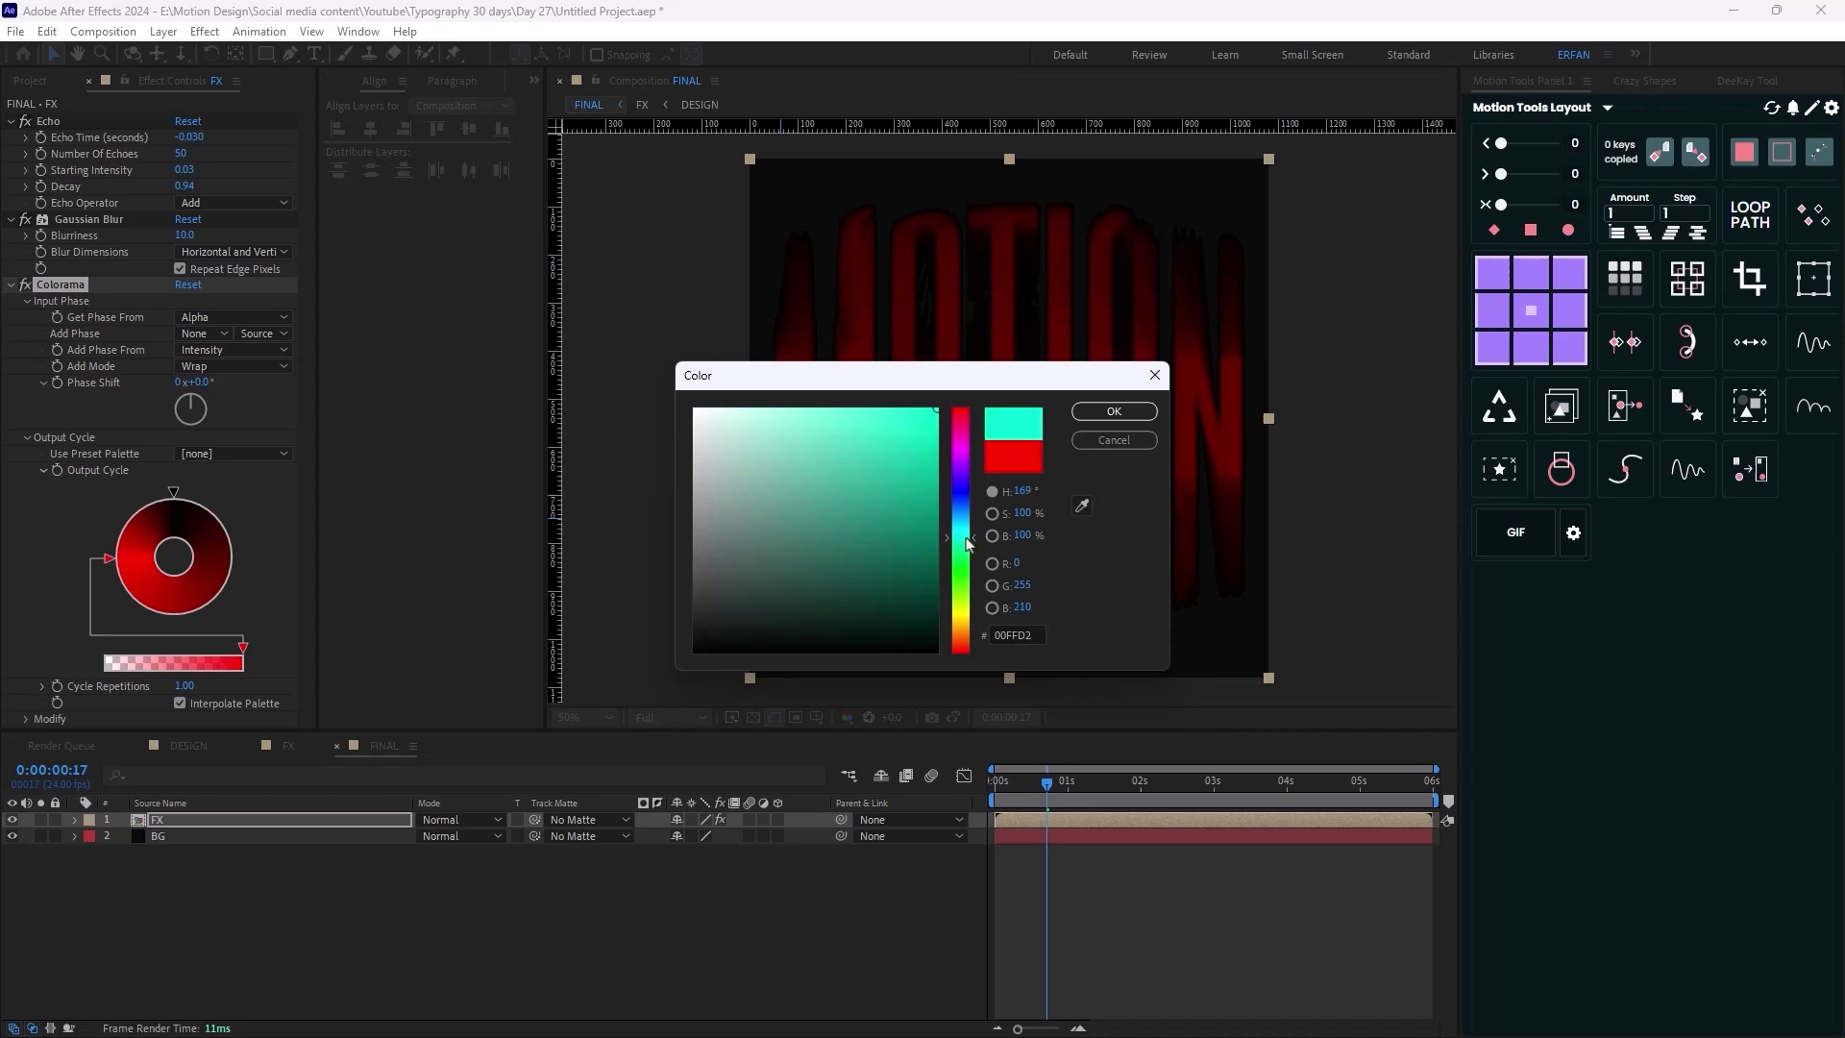
{"action": "left_click", "coordinate": [1115, 412]}
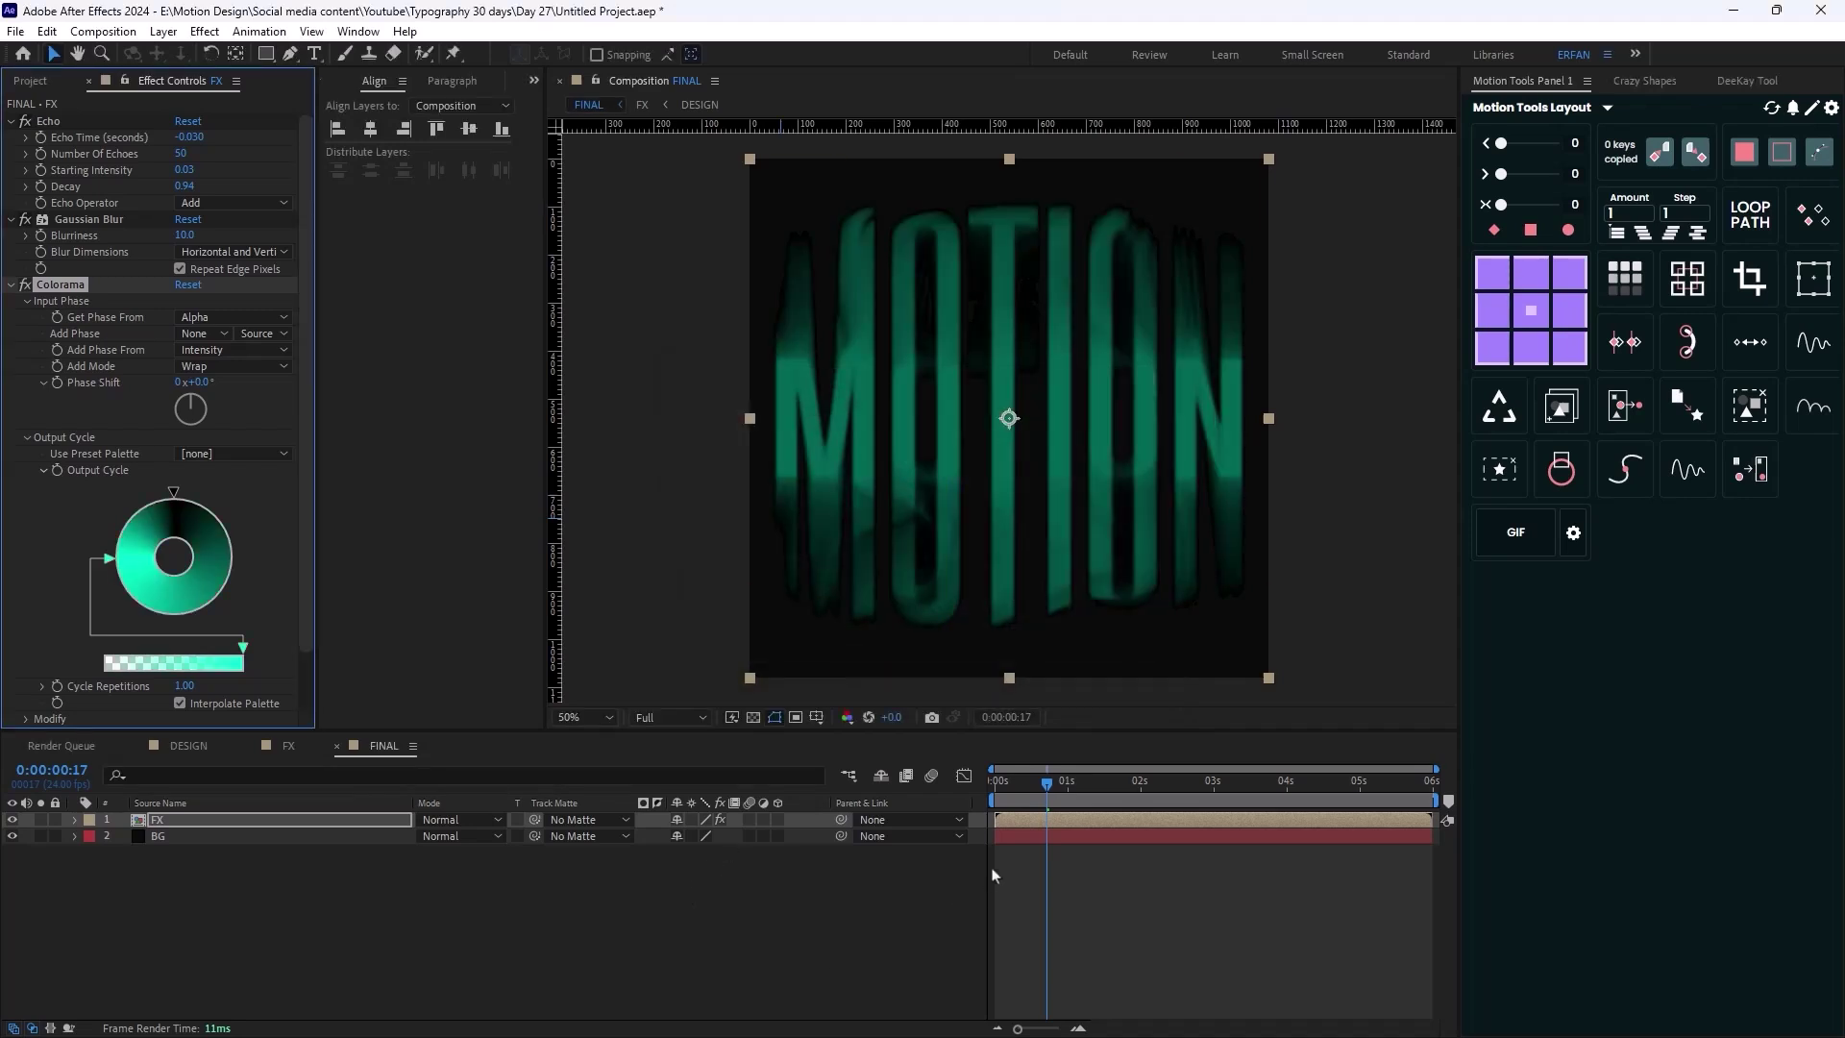
Preview the FINAL composition from the start to check the coloured echo trails
{"action": "left_click", "coordinate": [900, 892]}
{"action": "key", "text": "space"}
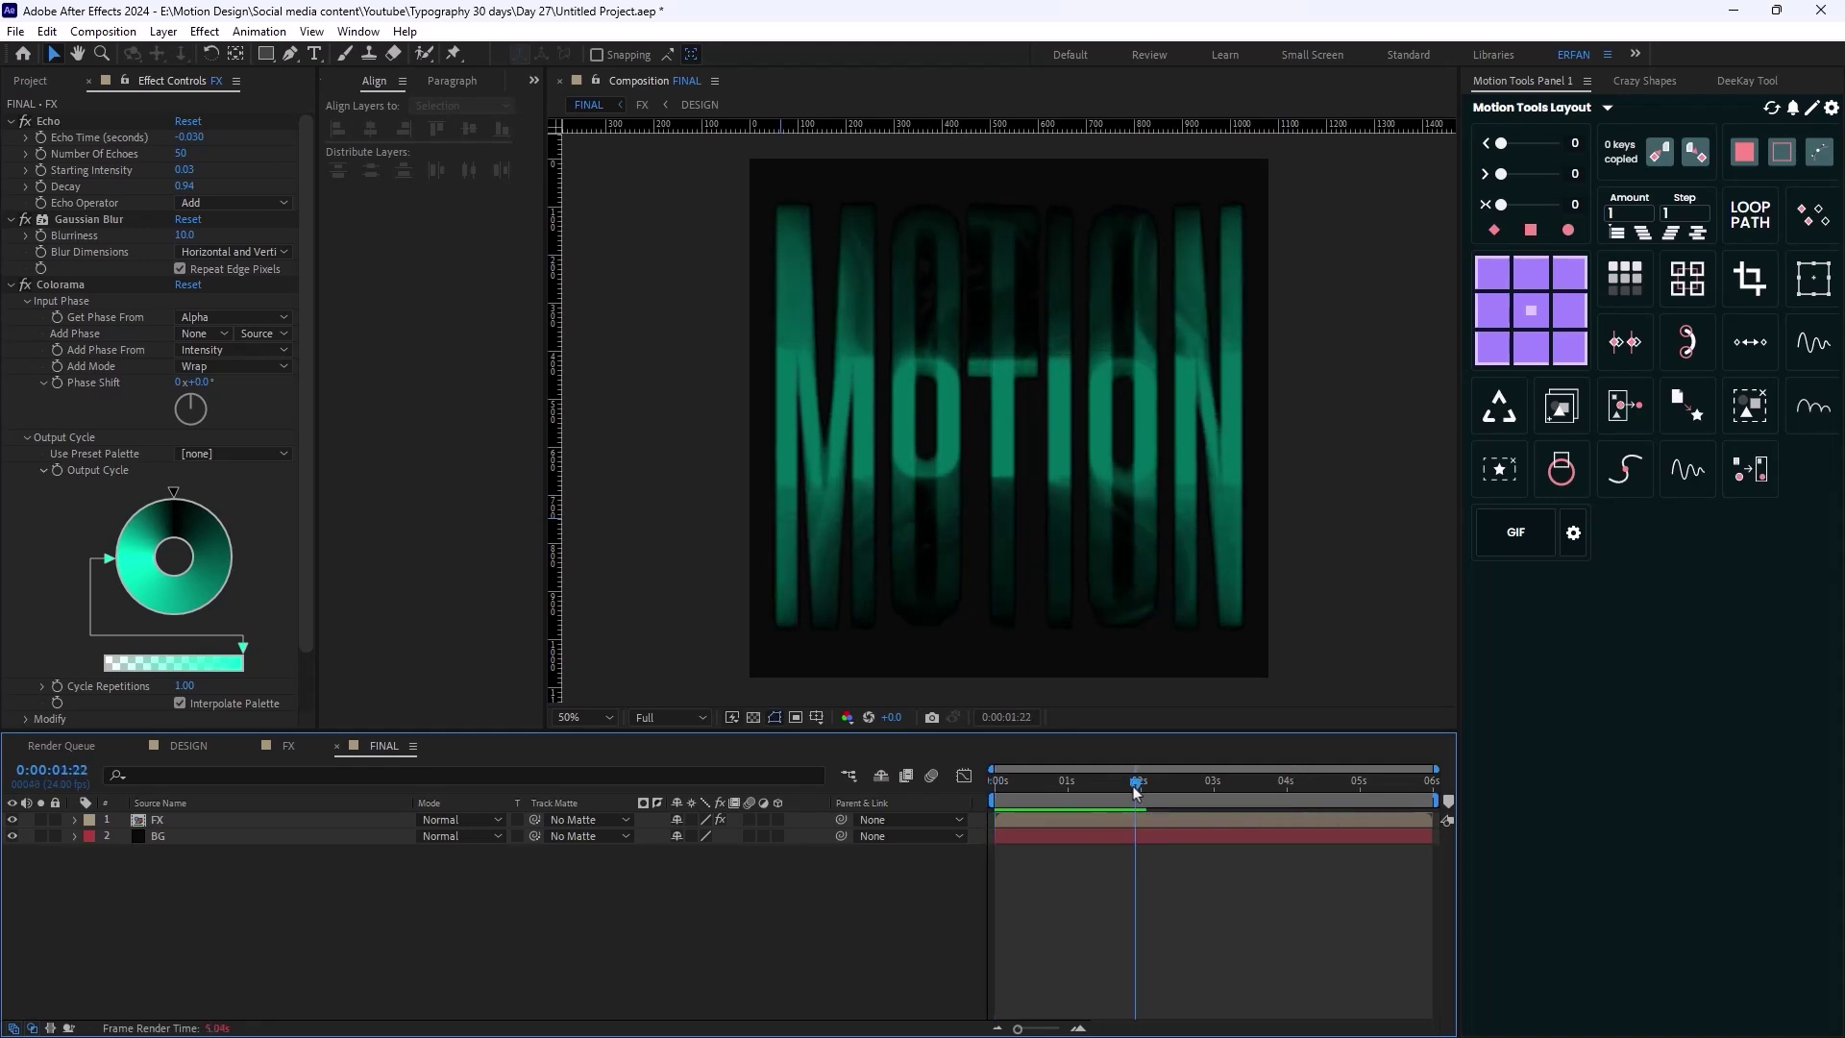
{"action": "key", "text": "space"}
{"action": "key", "text": "space"}
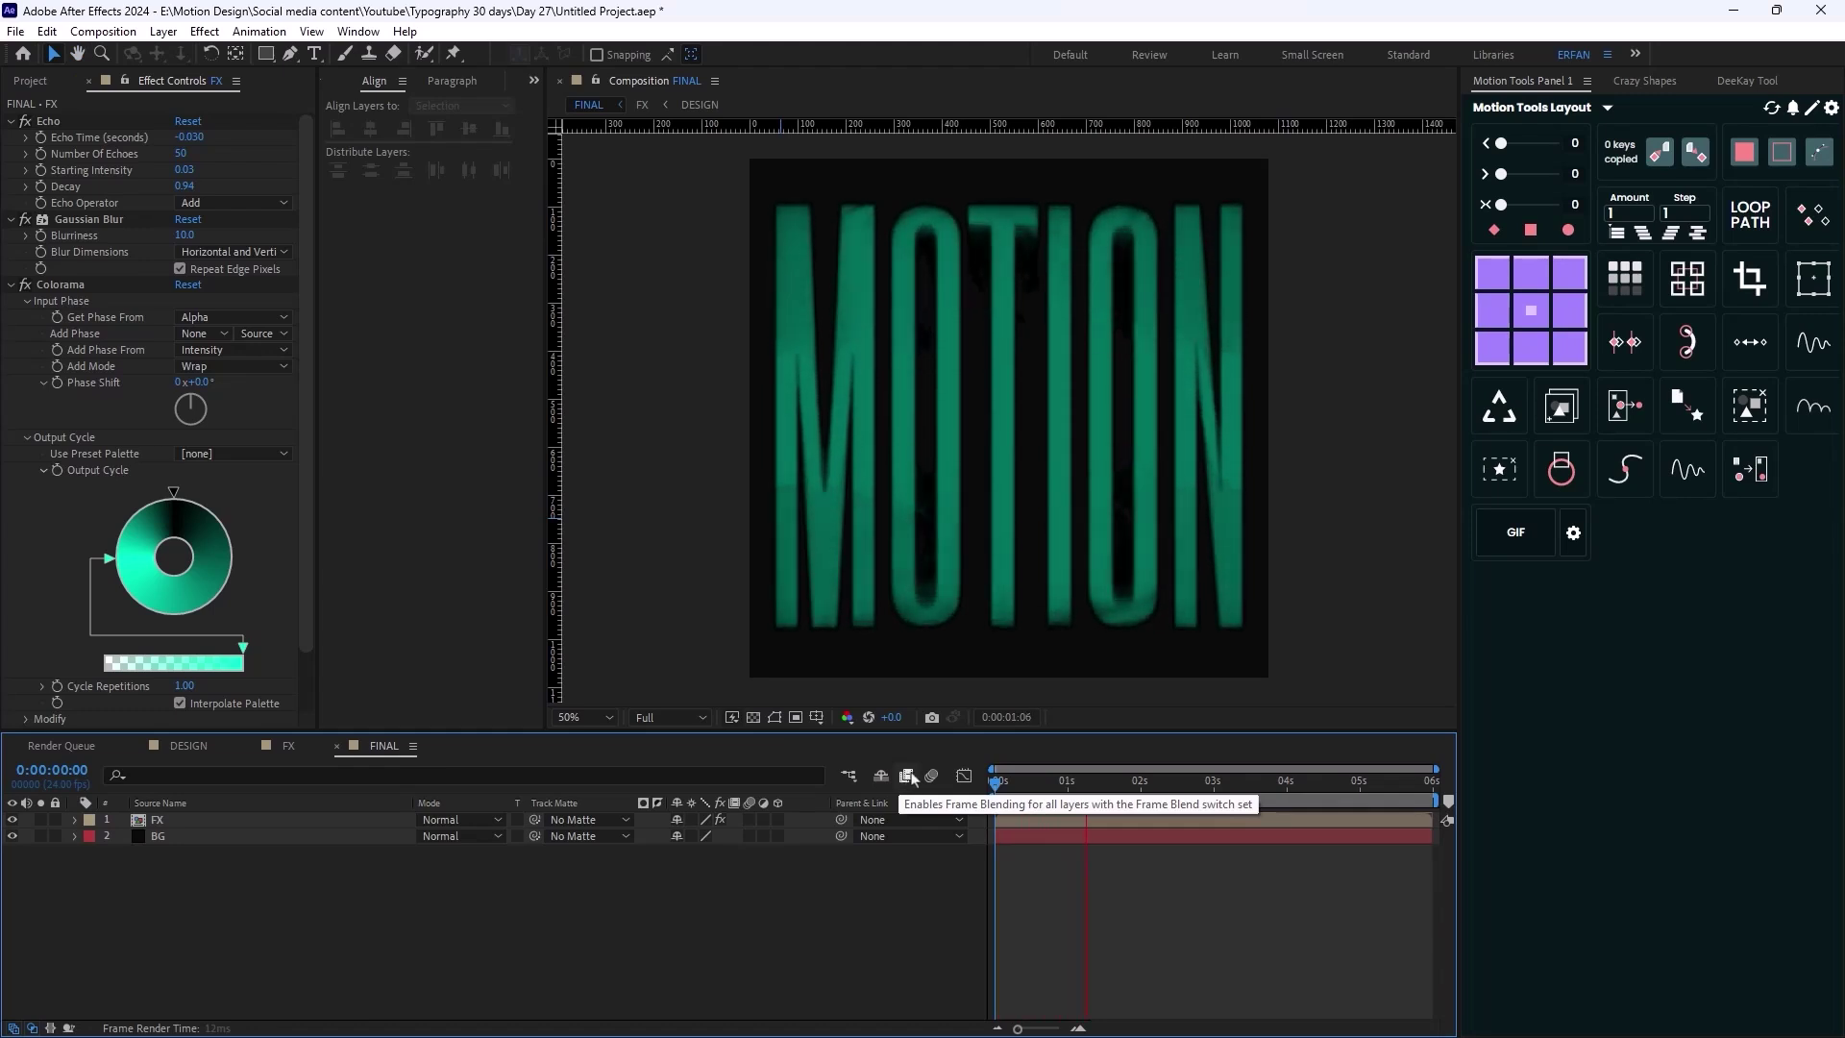
{"action": "key", "text": "space"}
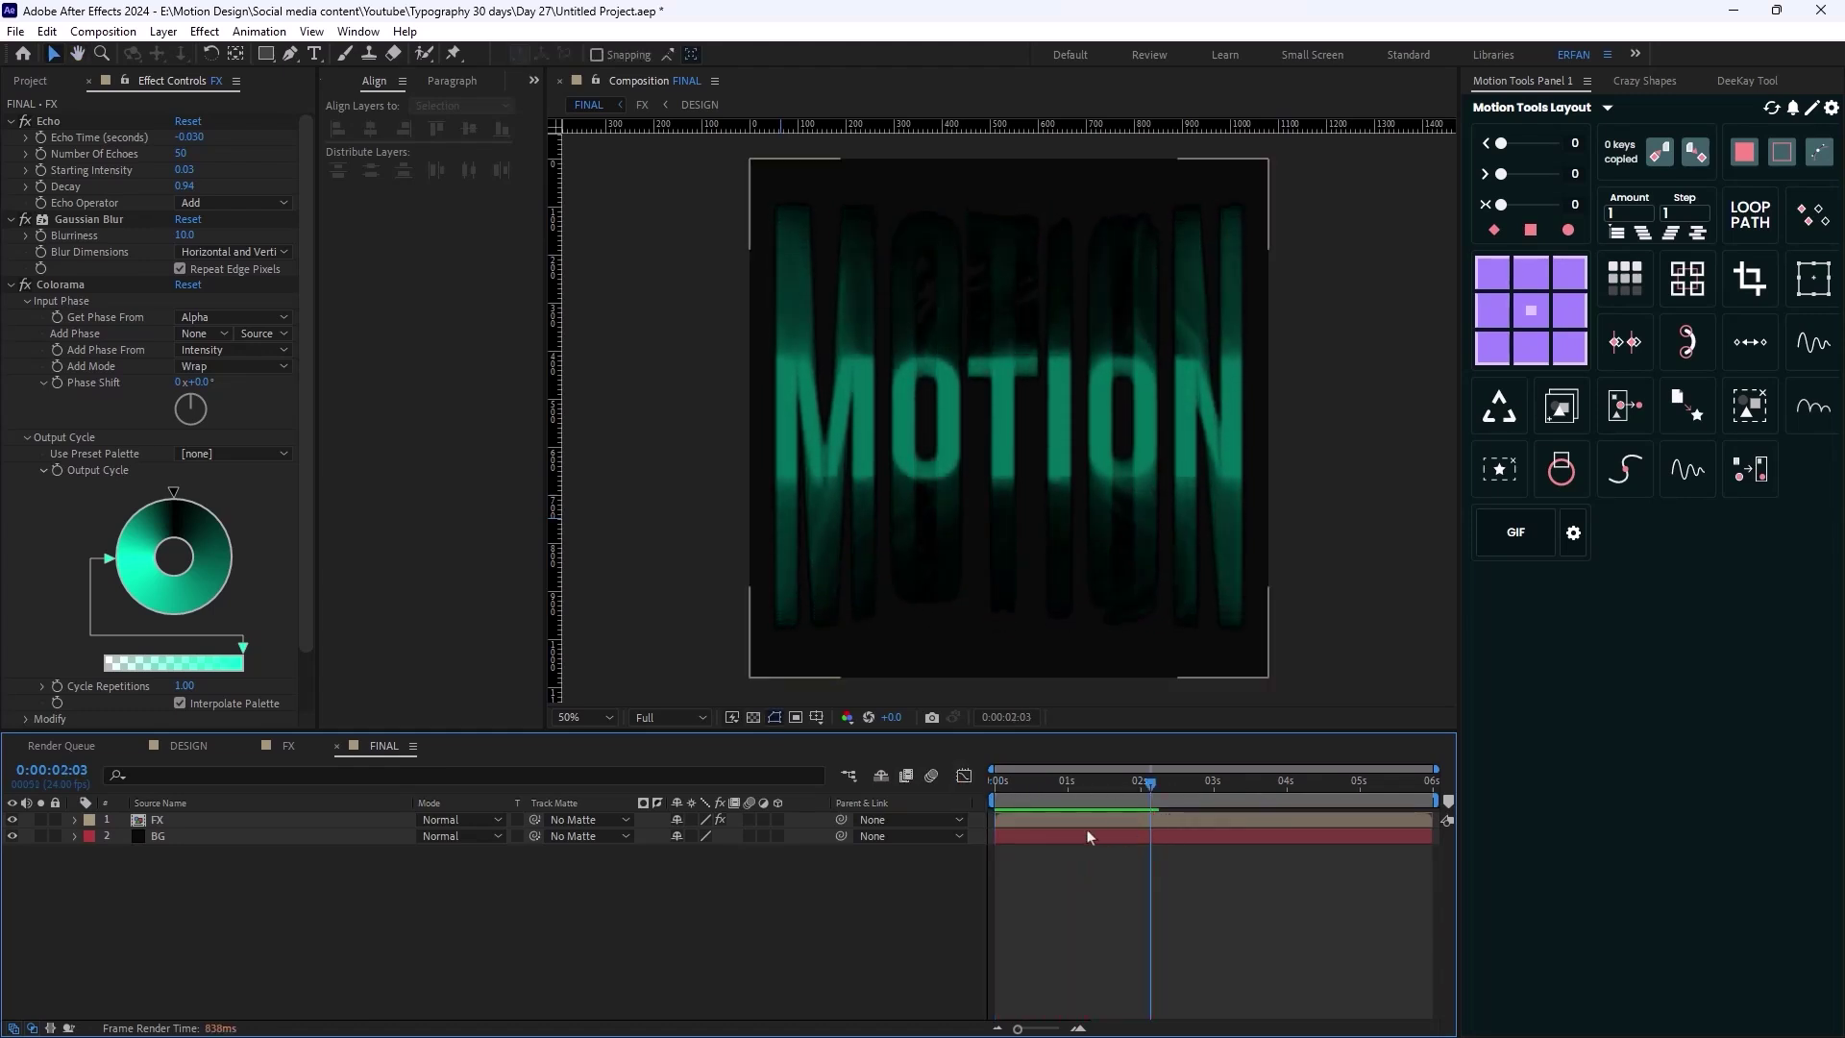
Duplicate the FX layer and preview the opening of the animation
{"action": "left_click", "coordinate": [204, 819]}
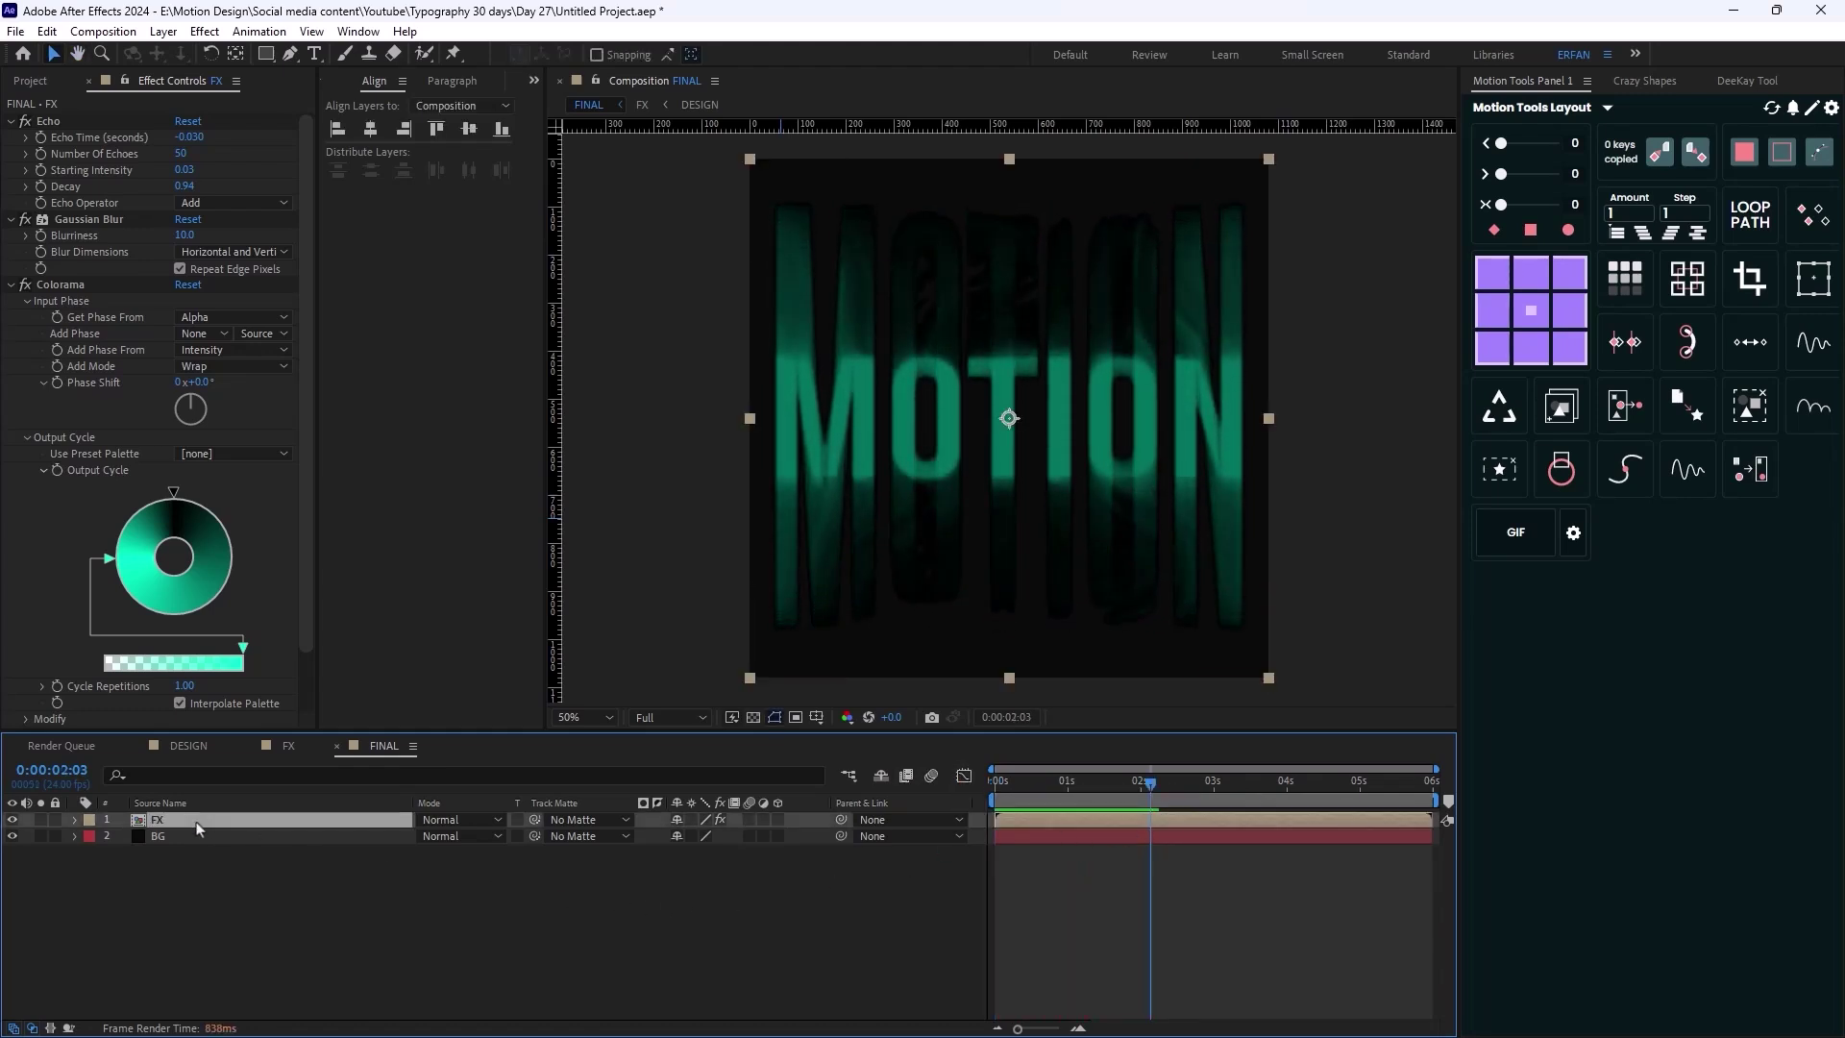
{"action": "key", "text": "ctrl+d"}
{"action": "left_click", "coordinate": [1065, 790]}
{"action": "left_click", "coordinate": [1015, 794]}
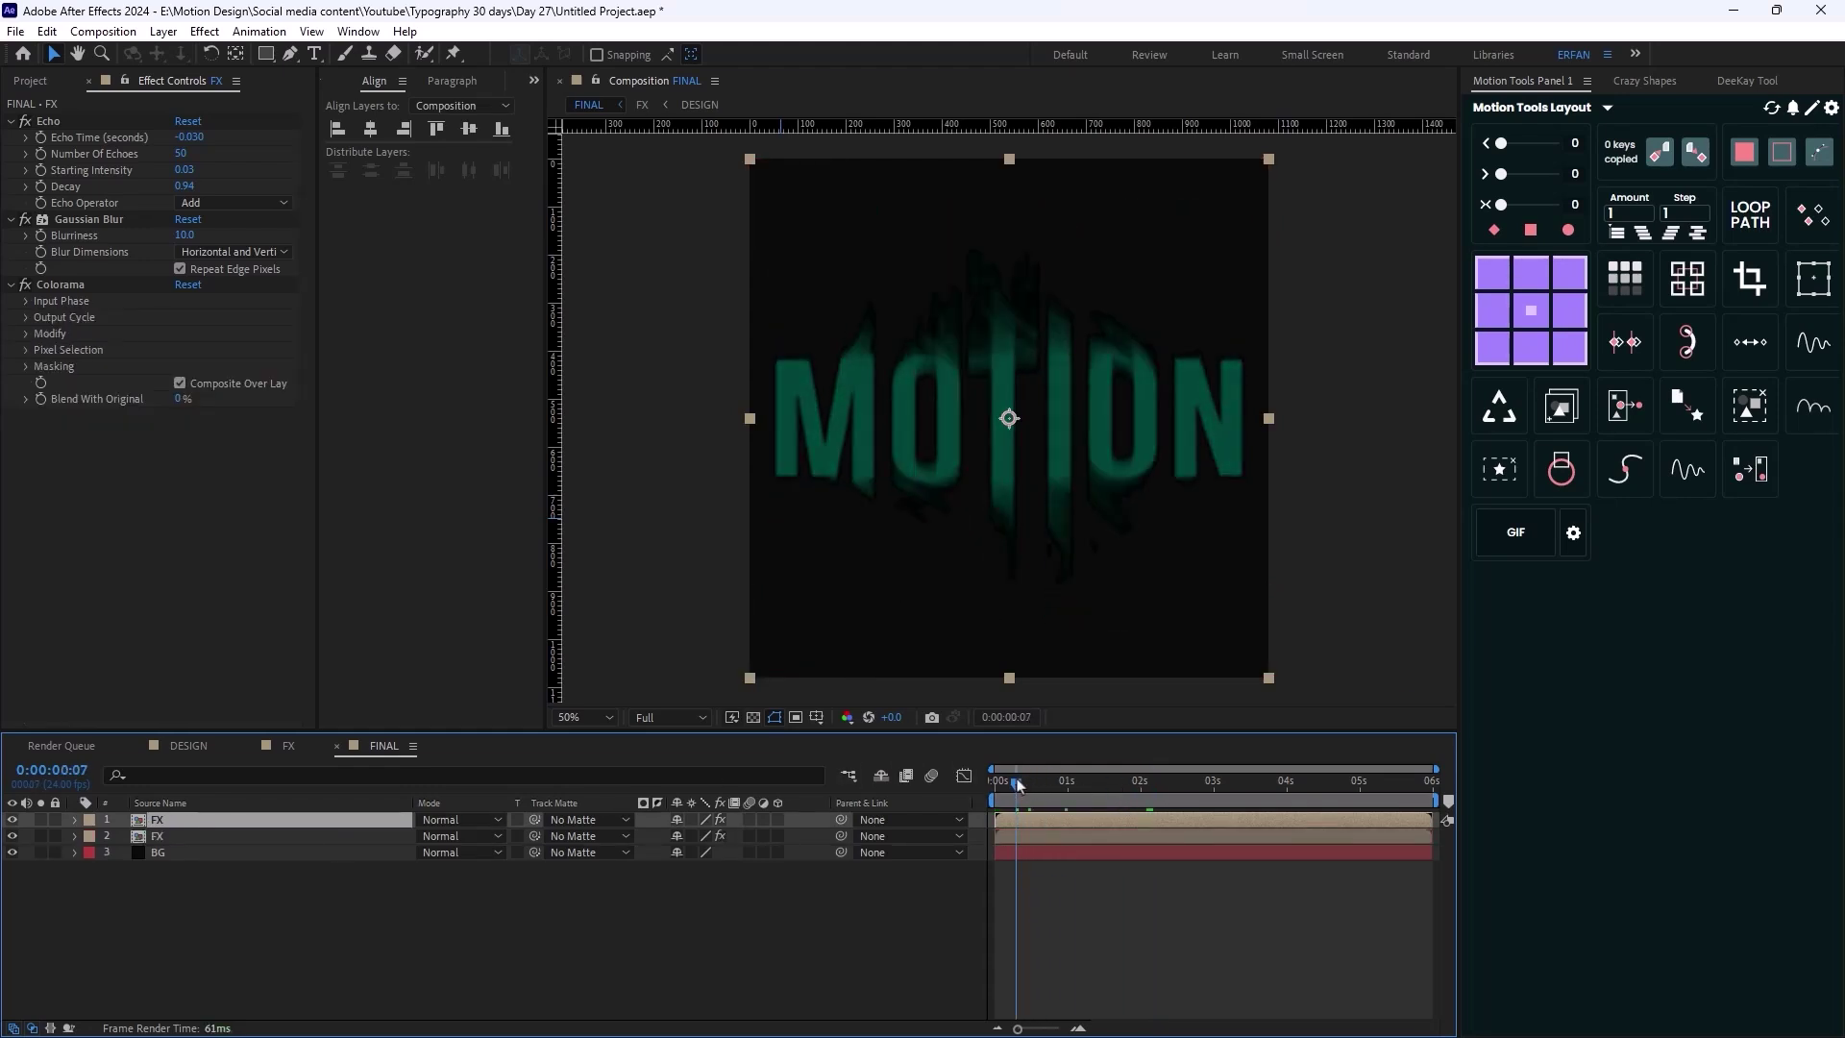
{"action": "key", "text": "space"}
Set the upper FX layer's Echo time to -0.050 seconds and its starting intensity to 1
{"action": "left_click", "coordinate": [191, 137]}
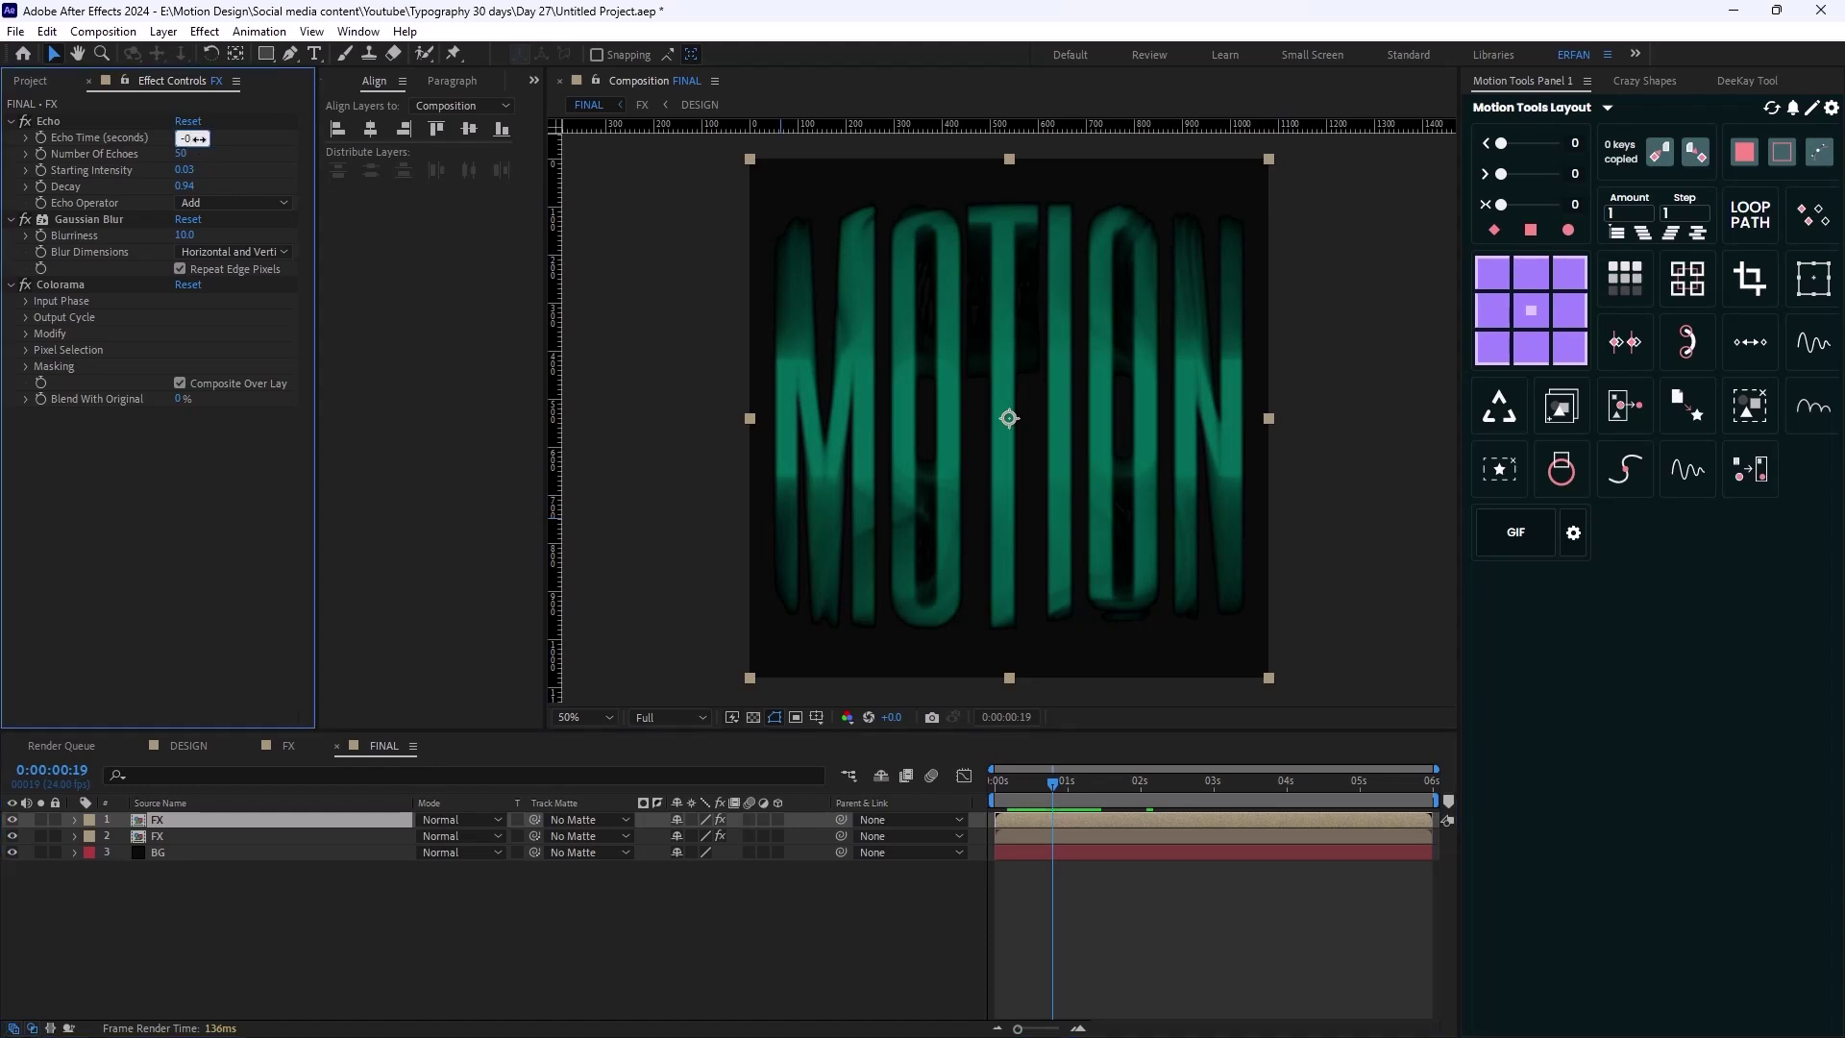
{"action": "key", "text": "Return"}
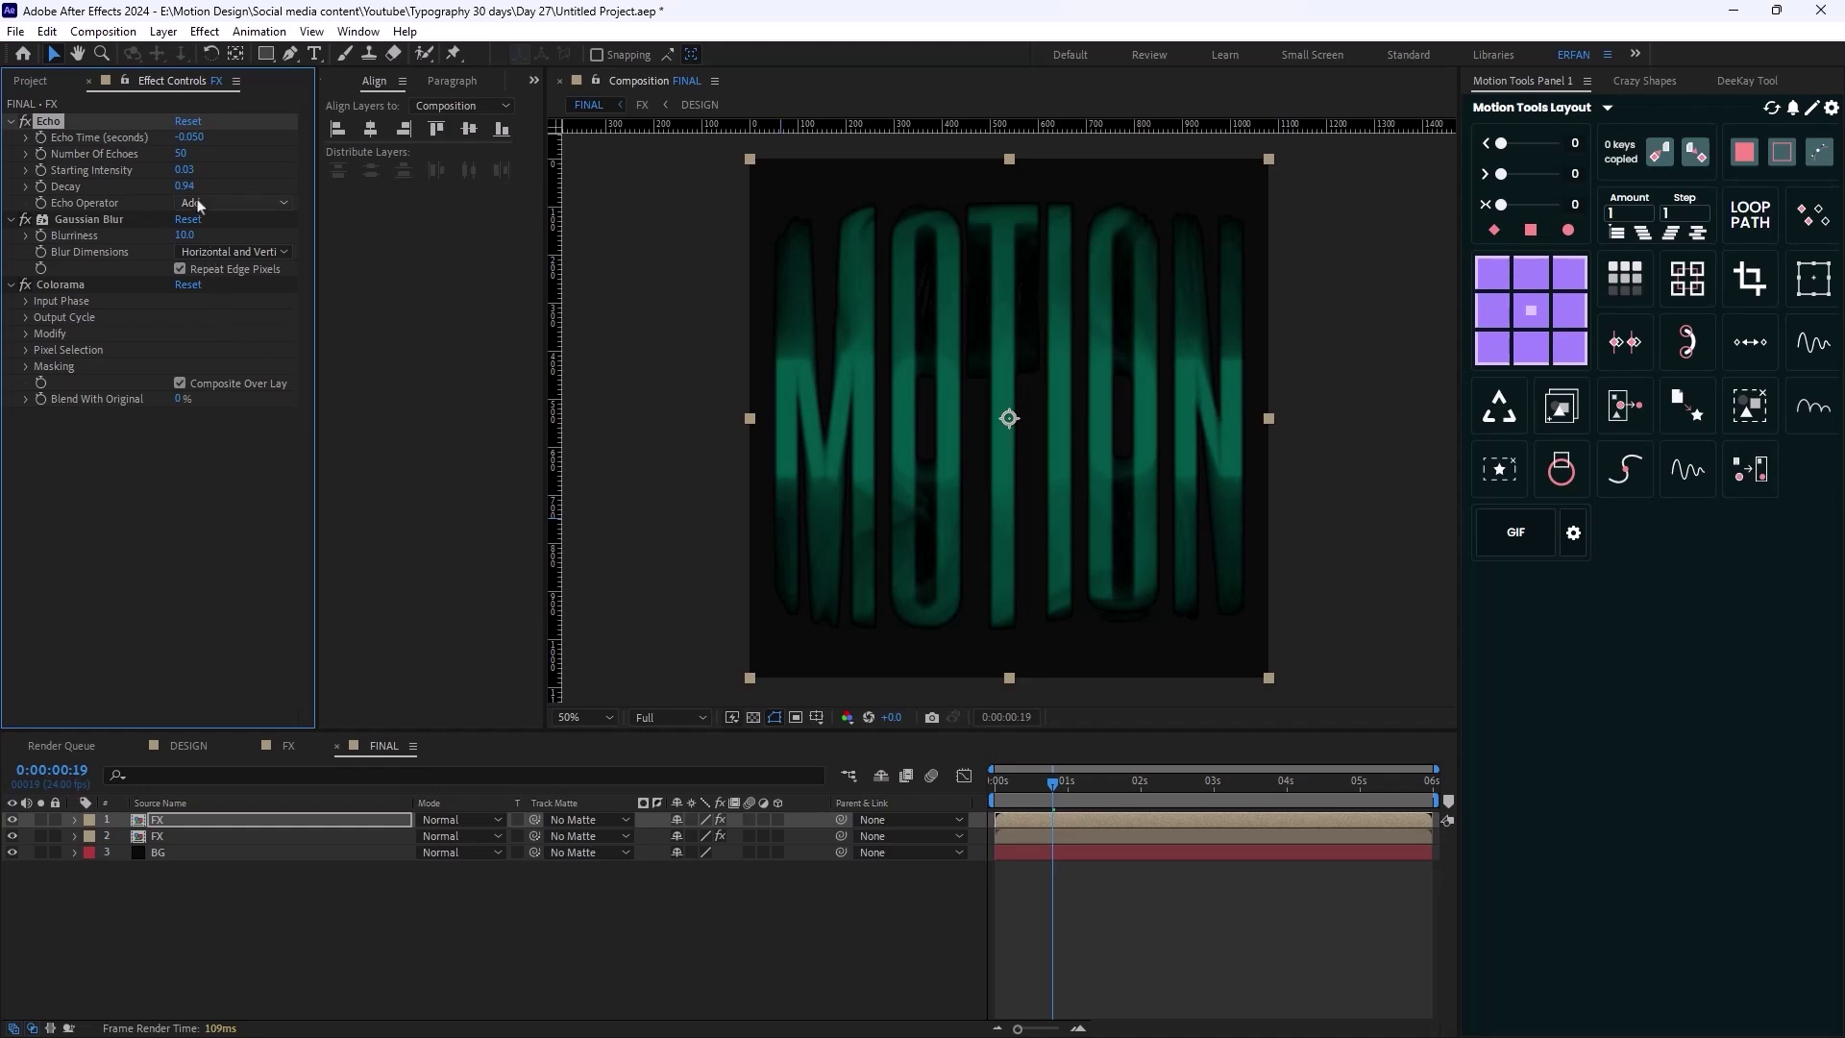
{"action": "left_click", "coordinate": [183, 170]}
{"action": "type", "text": "1"}
{"action": "key", "text": "Return"}
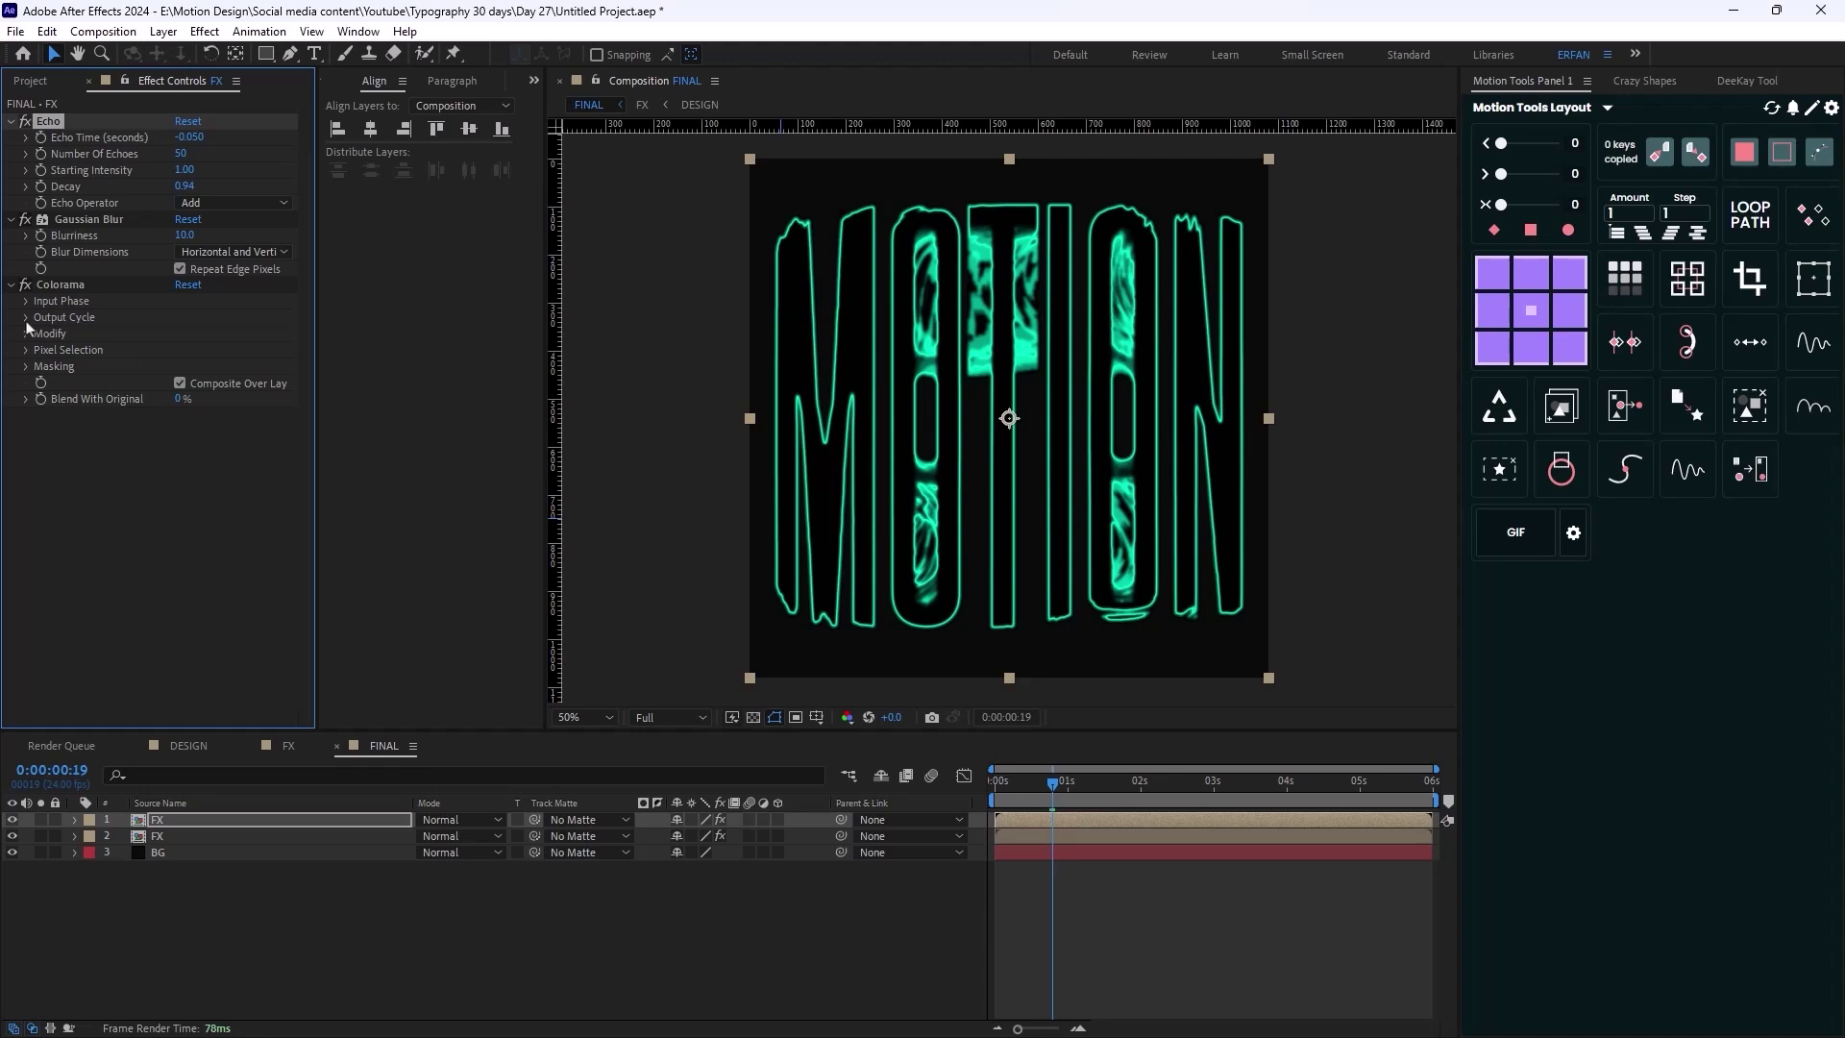
Turn off Modify Alpha in the lower FX layer's Colorama effect
{"action": "left_click", "coordinate": [194, 841]}
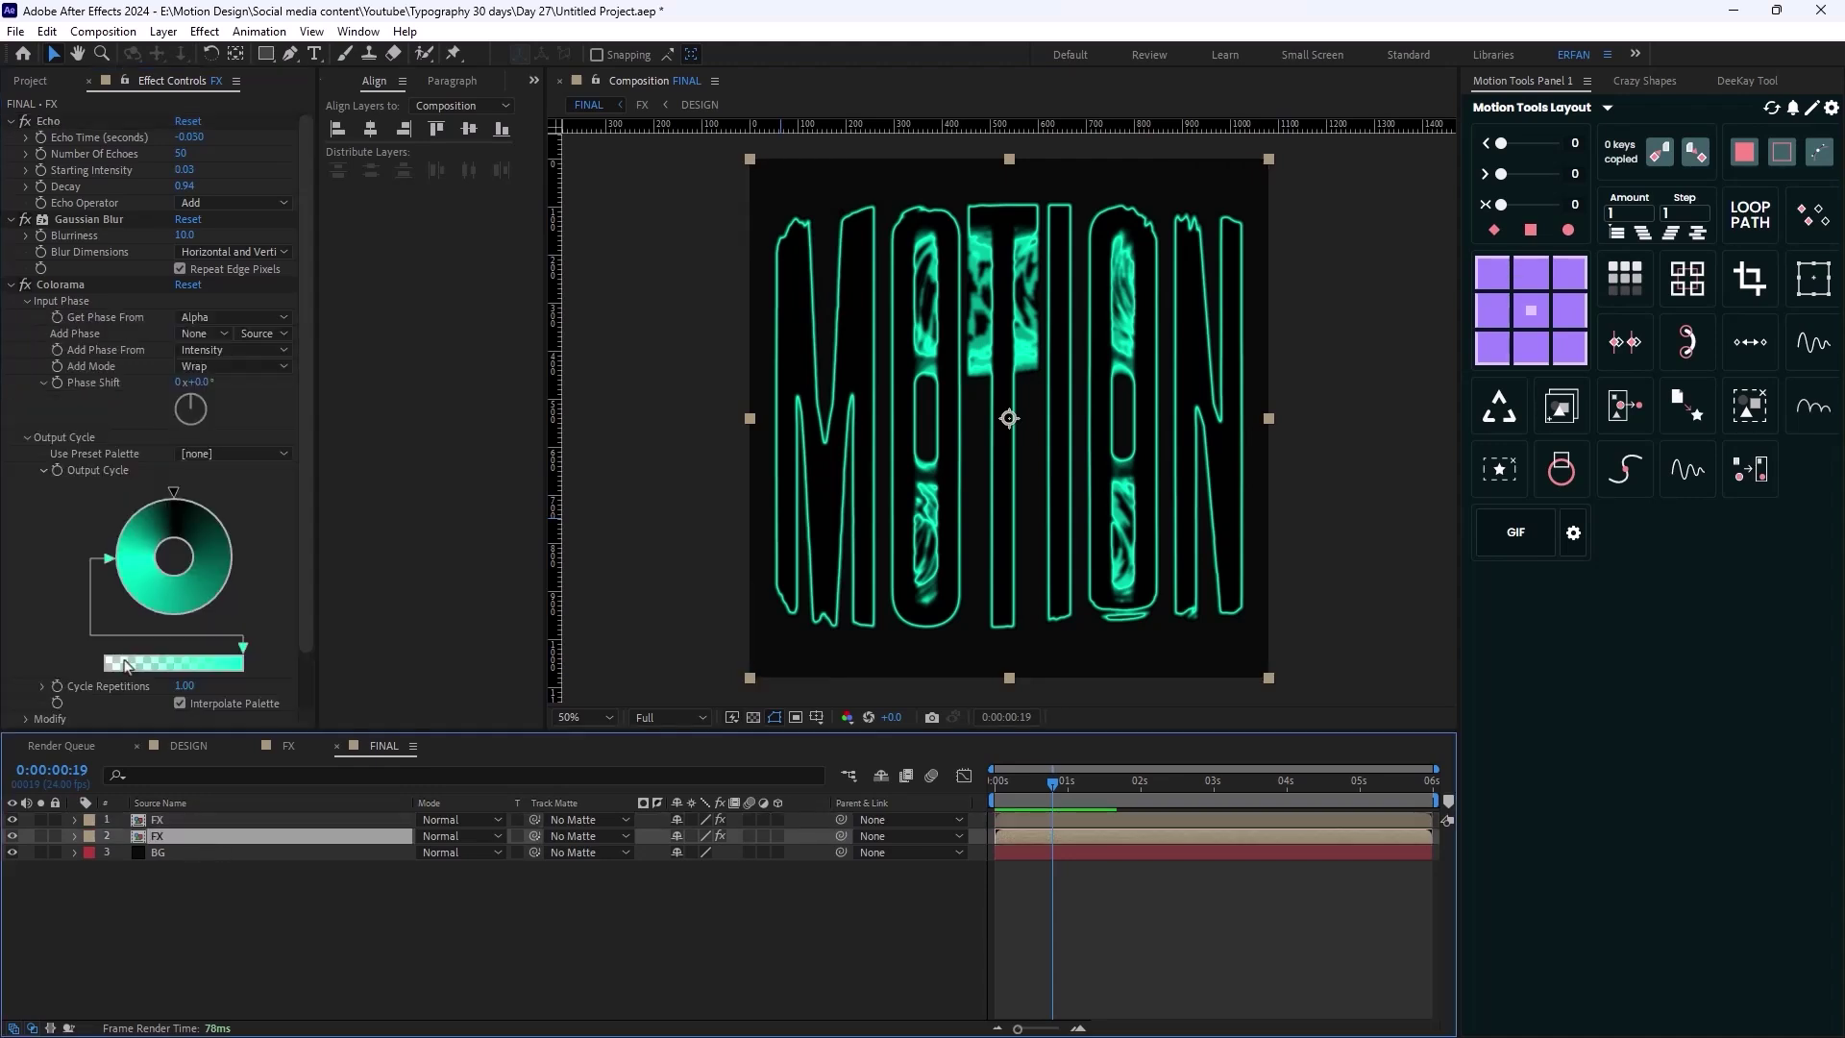
{"action": "scroll", "coordinate": [149, 528], "scroll_direction": "down", "scroll_amount": 2}
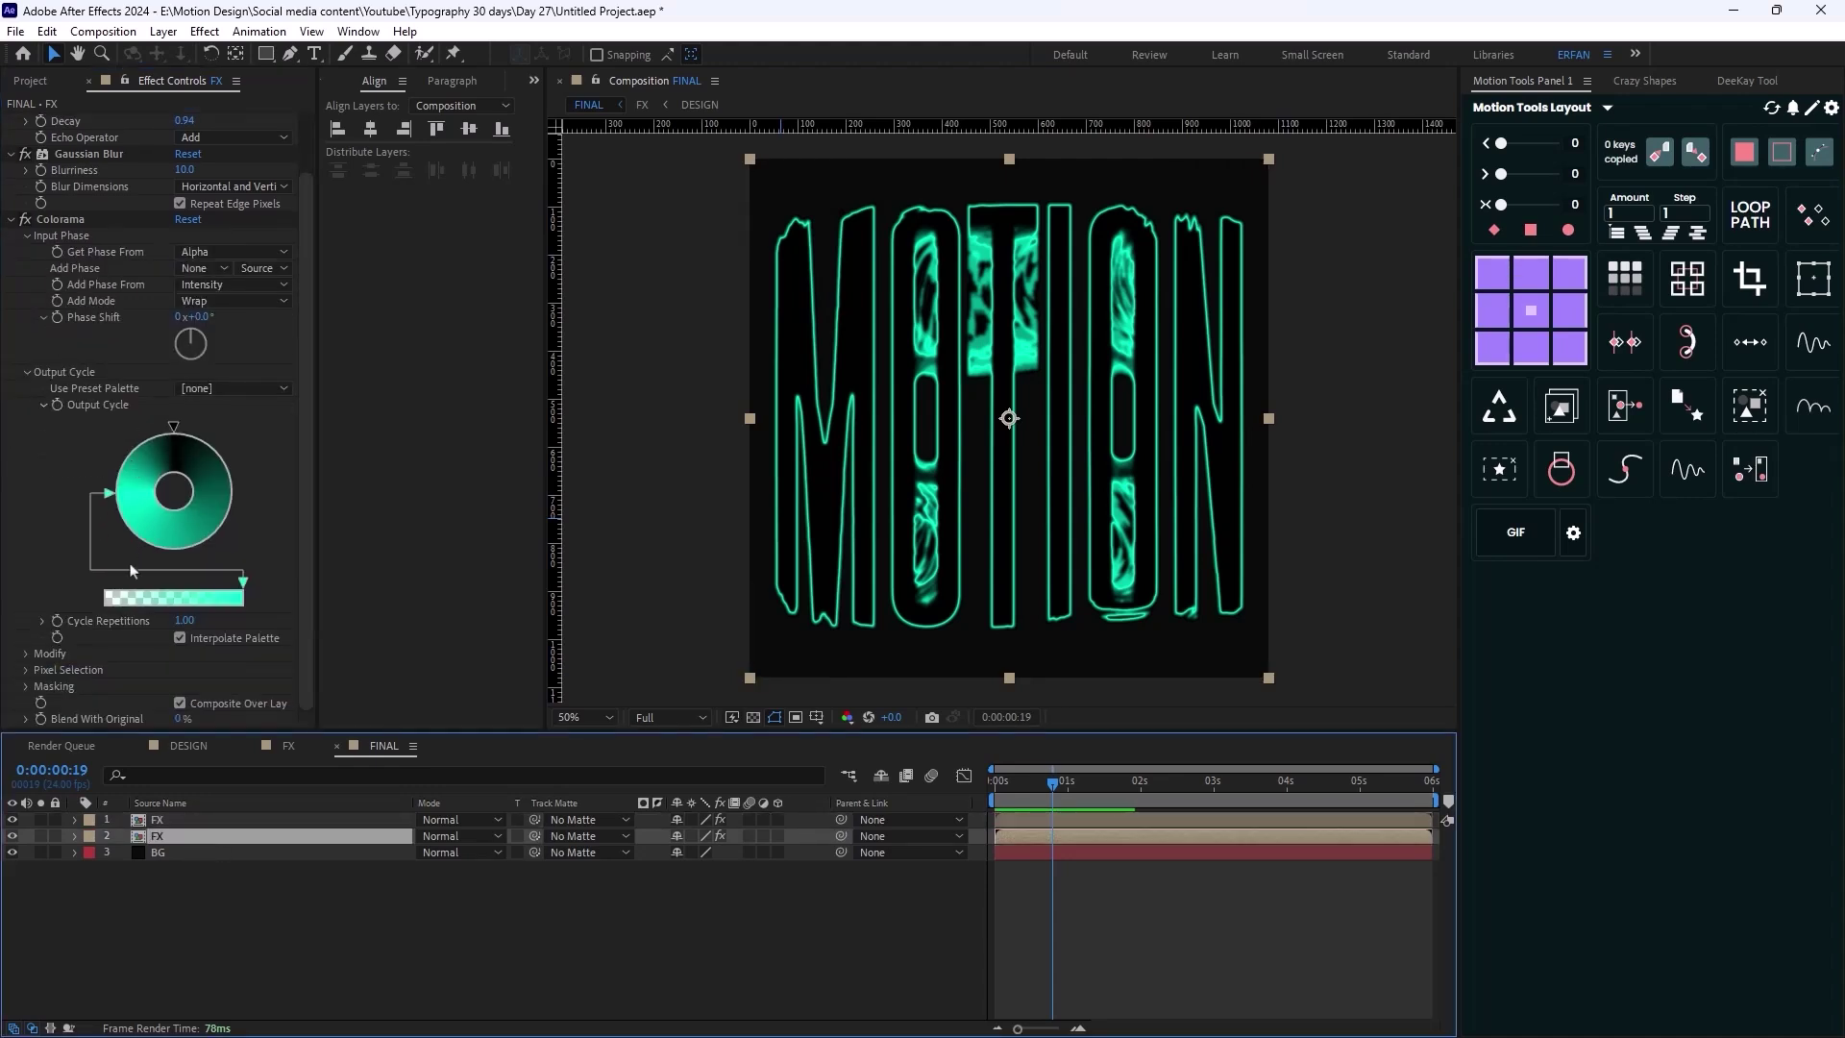
{"action": "left_click", "coordinate": [23, 656]}
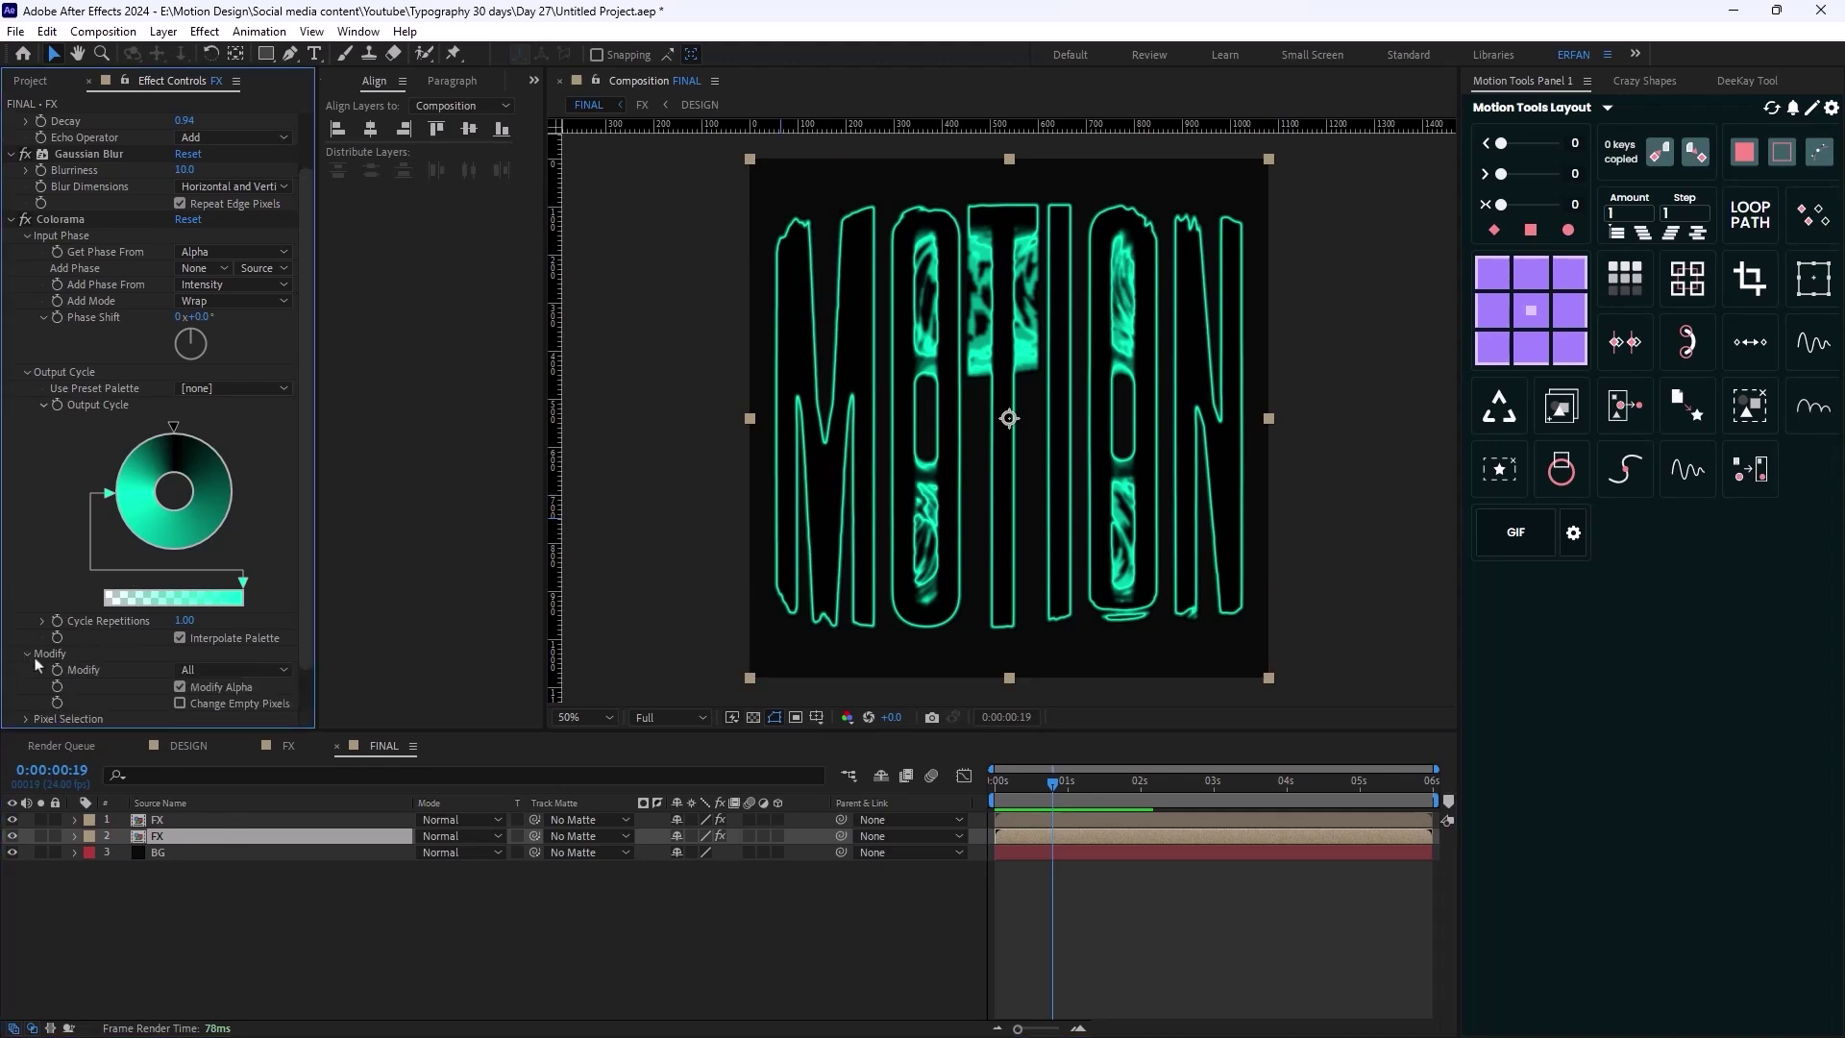
{"action": "scroll", "coordinate": [115, 680], "scroll_direction": "down", "scroll_amount": 1}
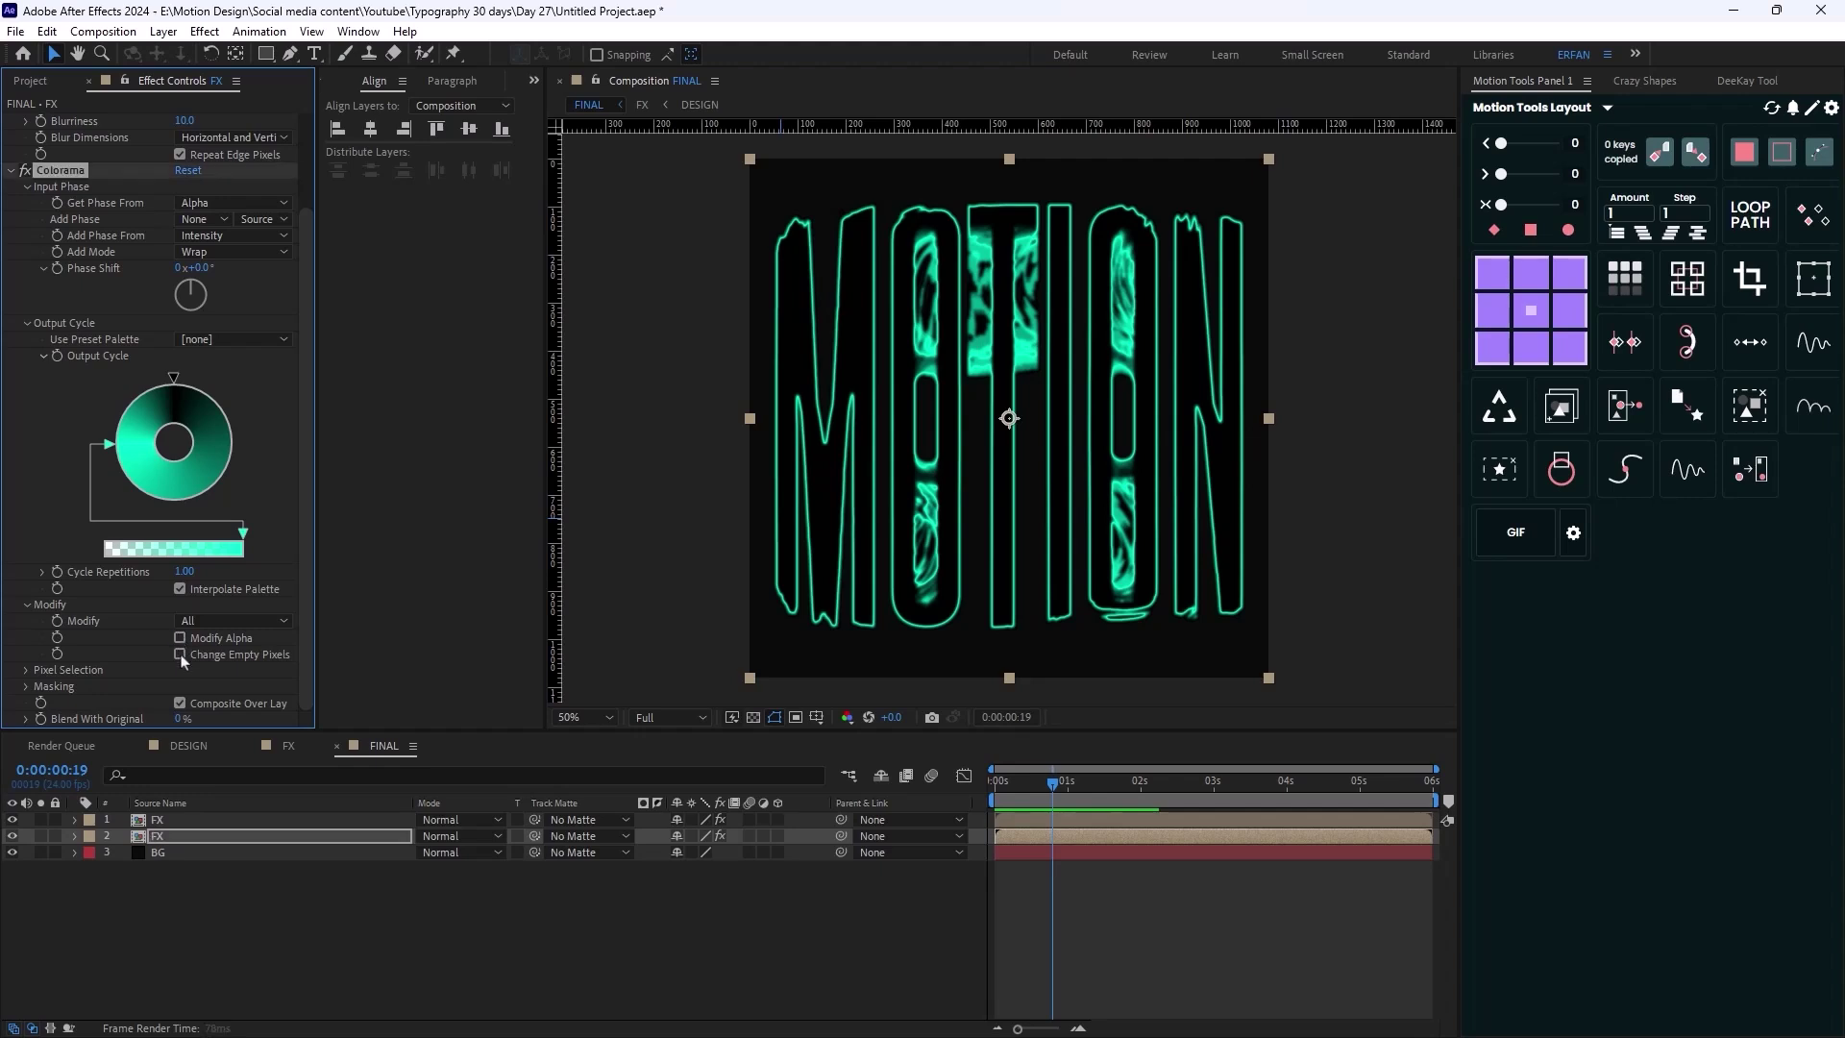
Disable Modify Alpha in the Colorama effect of the upper FX layer
{"action": "left_click", "coordinate": [169, 821]}
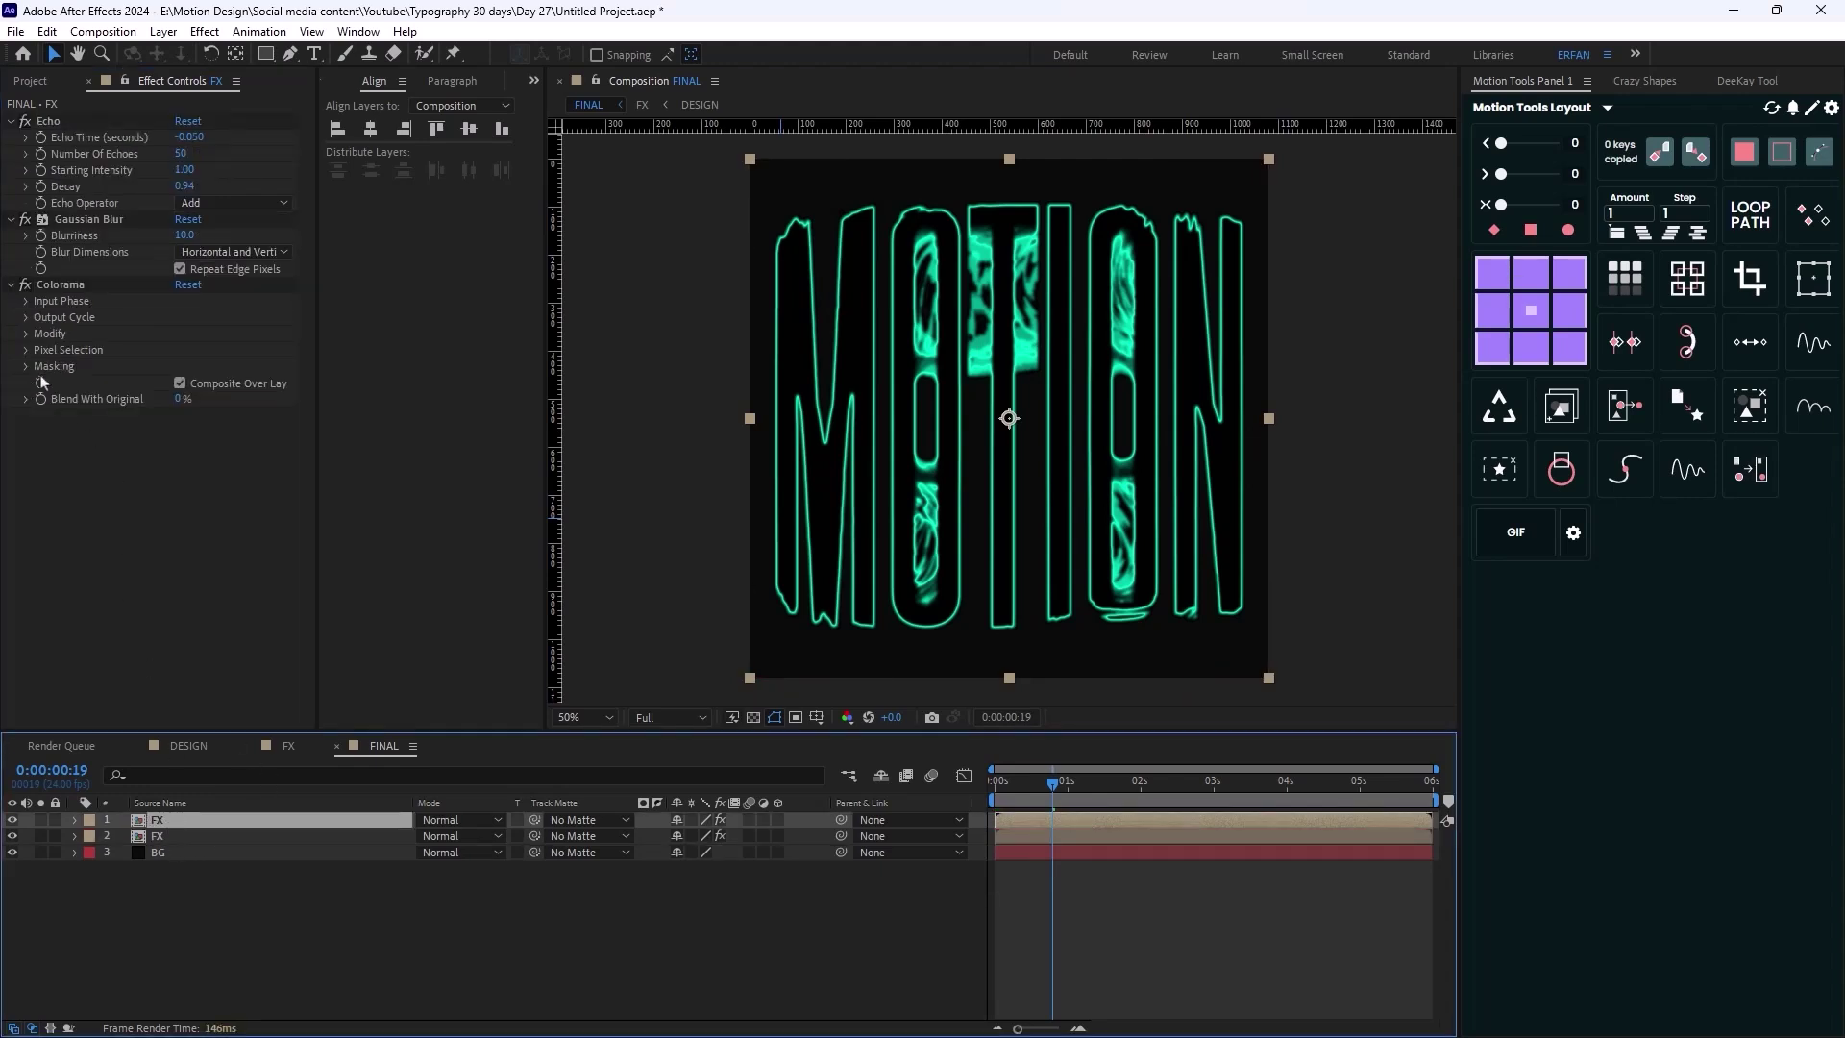
{"action": "left_click", "coordinate": [26, 334]}
{"action": "left_click", "coordinate": [188, 369]}
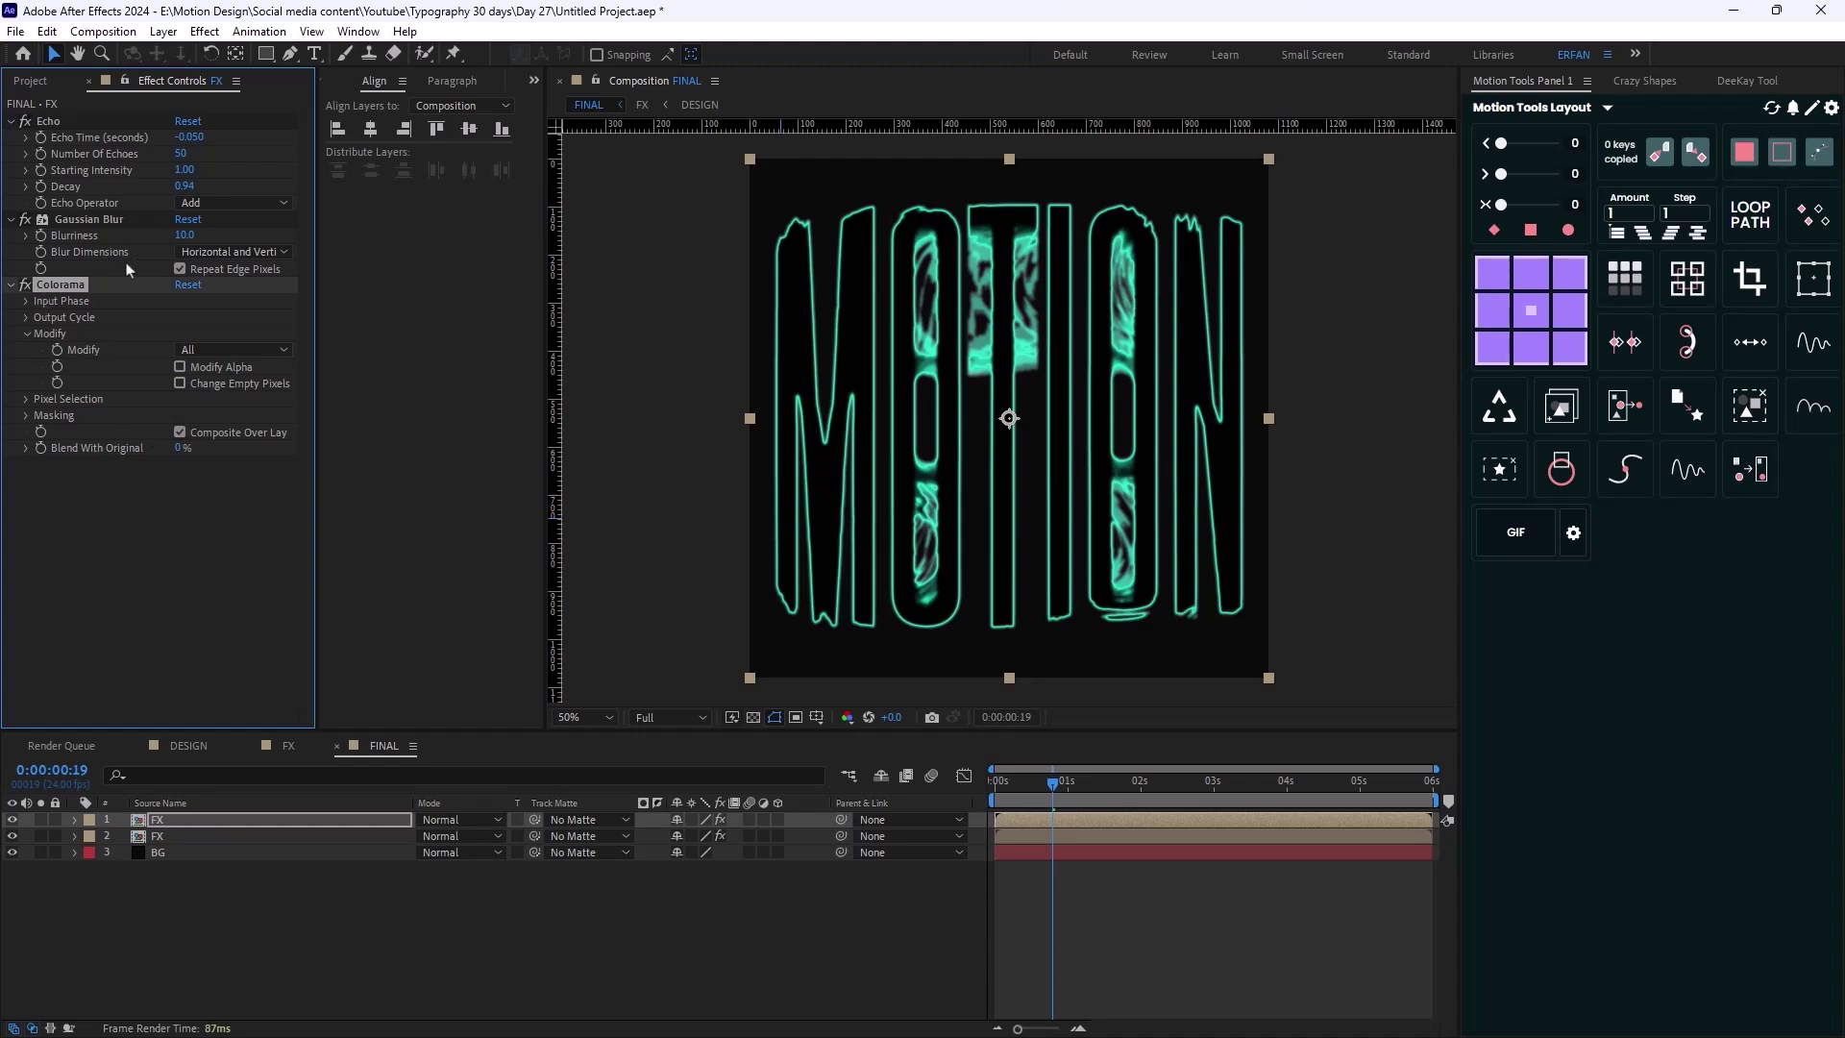
Change the black colour in the upper FX layer's Colorama output cycle to bright red FF092C
{"action": "left_click", "coordinate": [27, 317]}
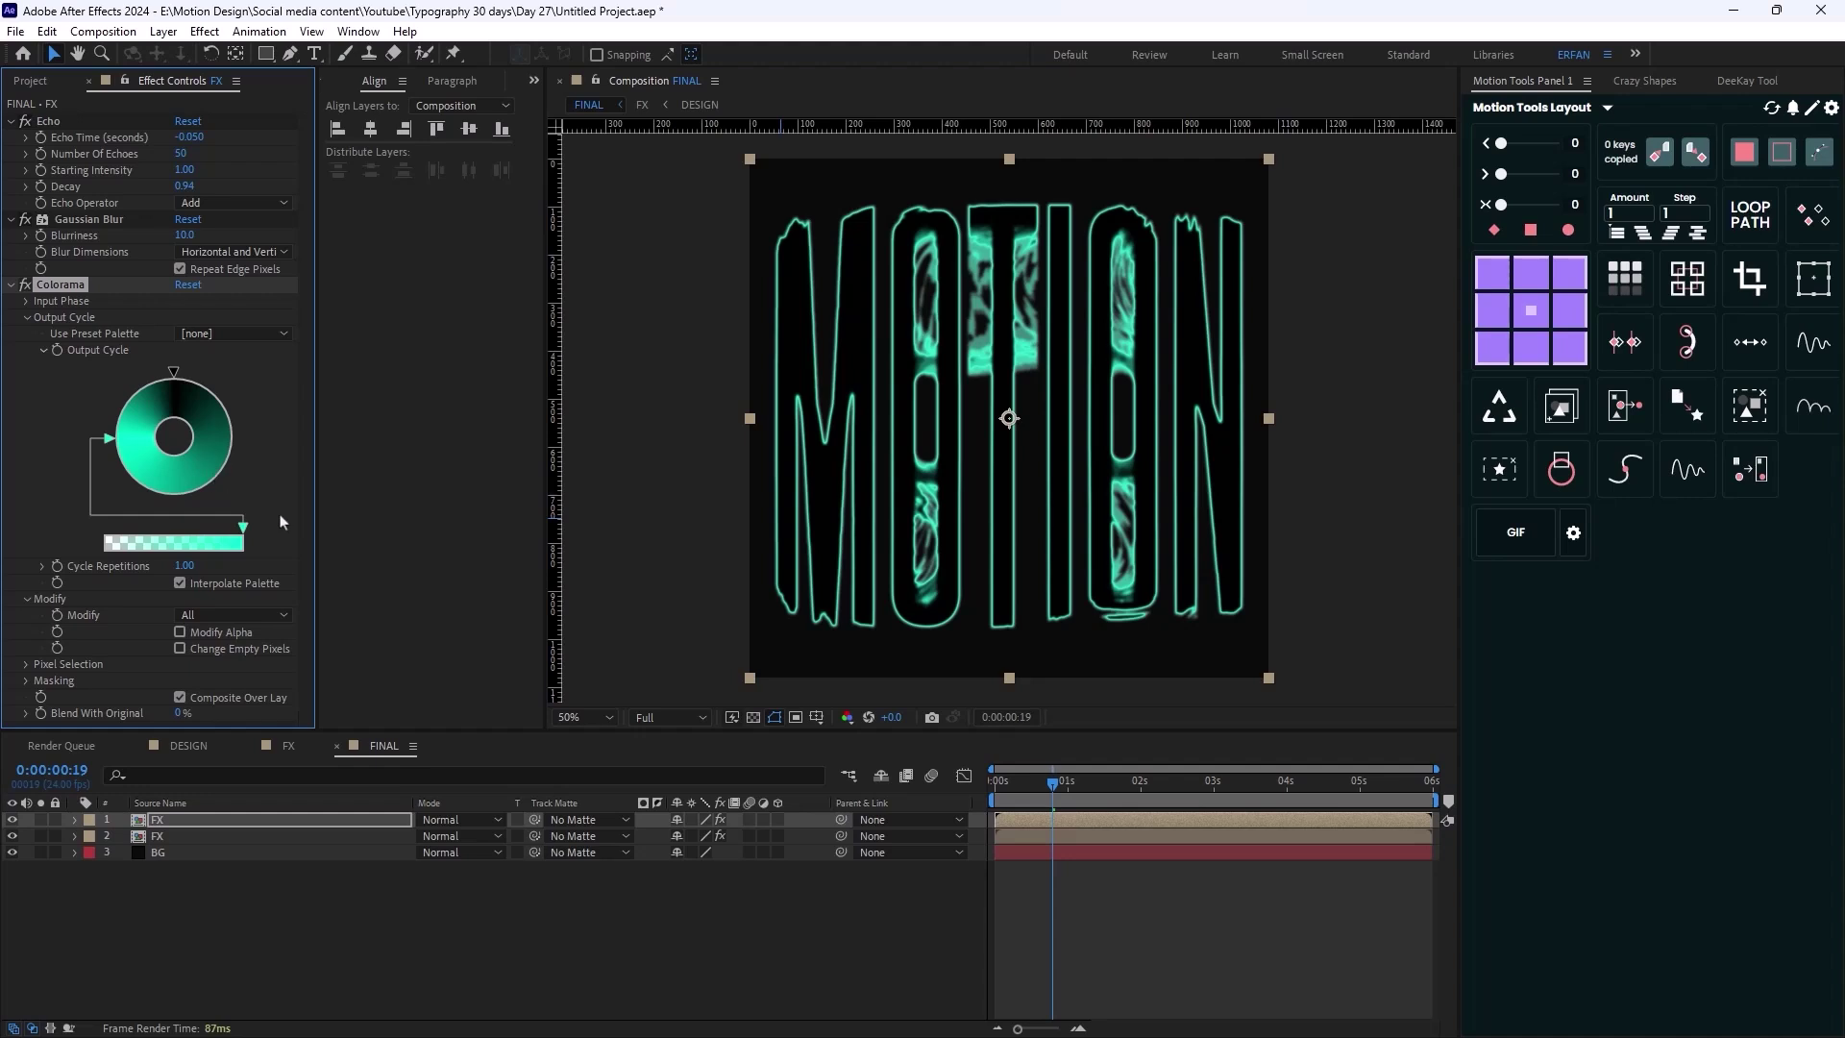
{"action": "double_click", "coordinate": [174, 377]}
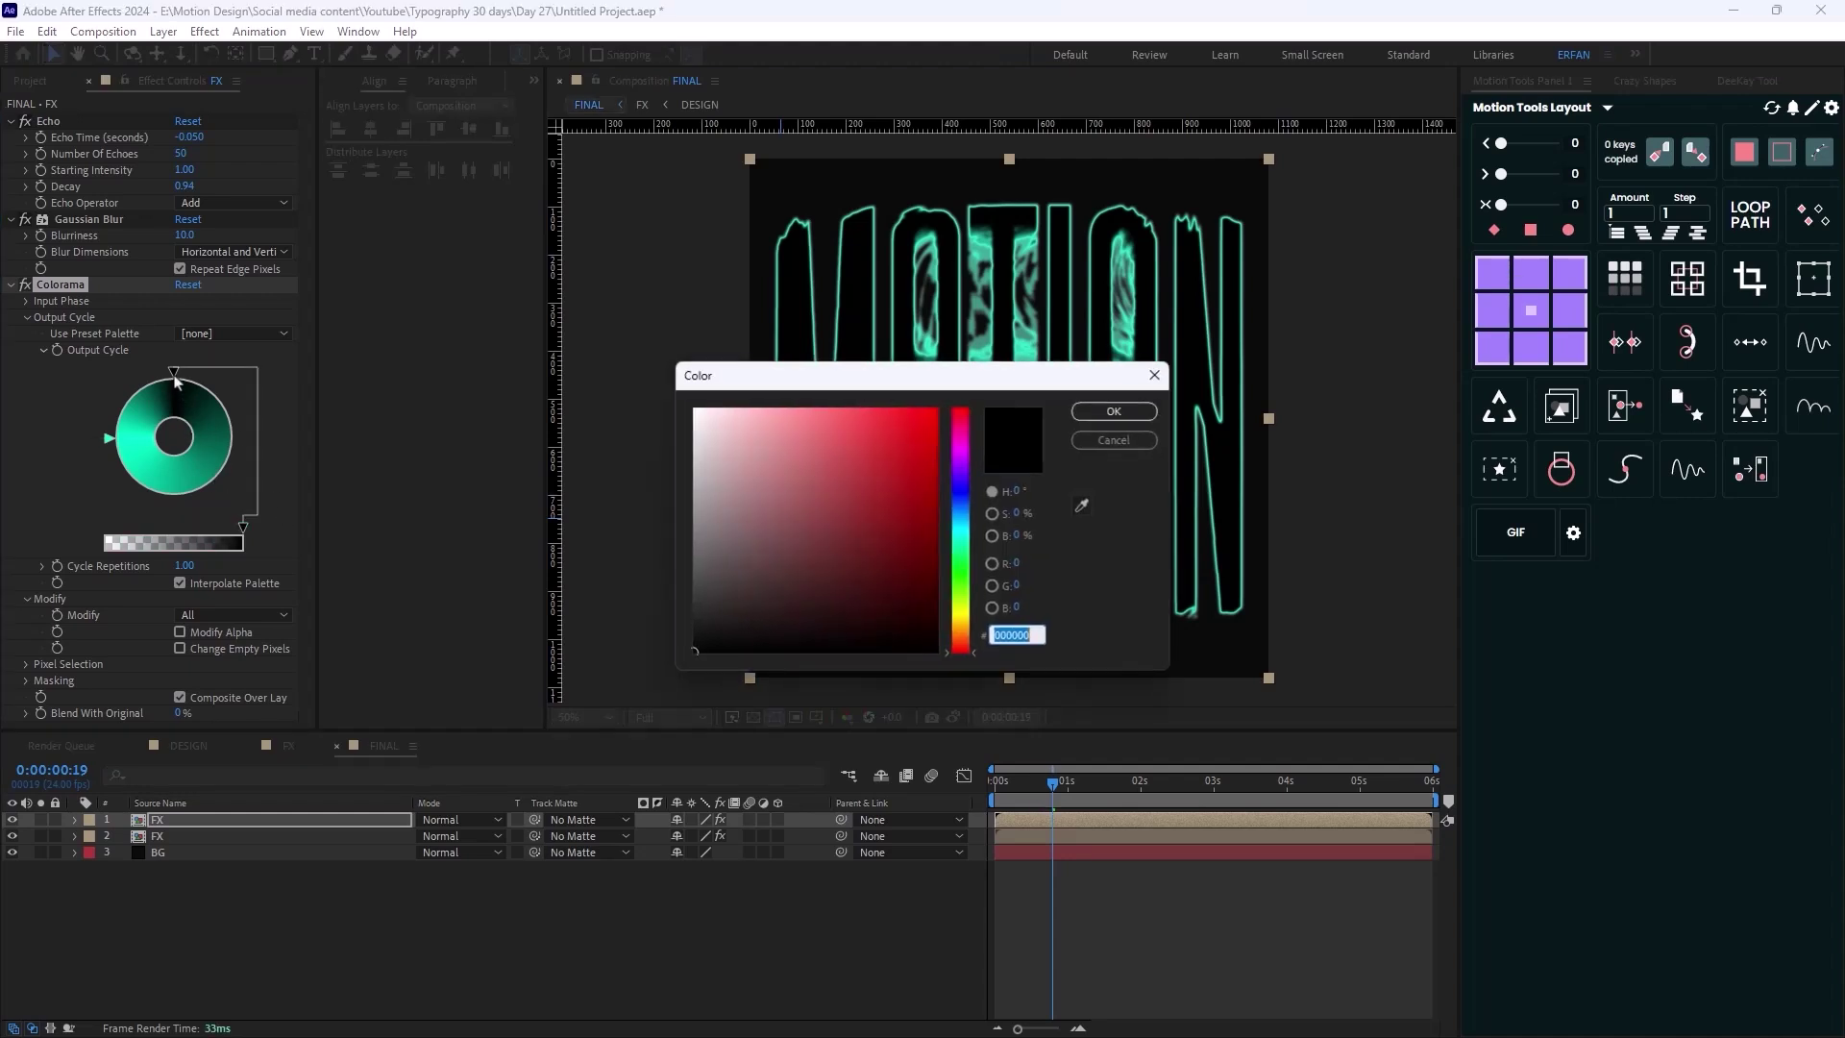
{"action": "left_click", "coordinate": [928, 403]}
{"action": "left_click_drag", "start_coordinate": [928, 402], "coordinate": [947, 427]}
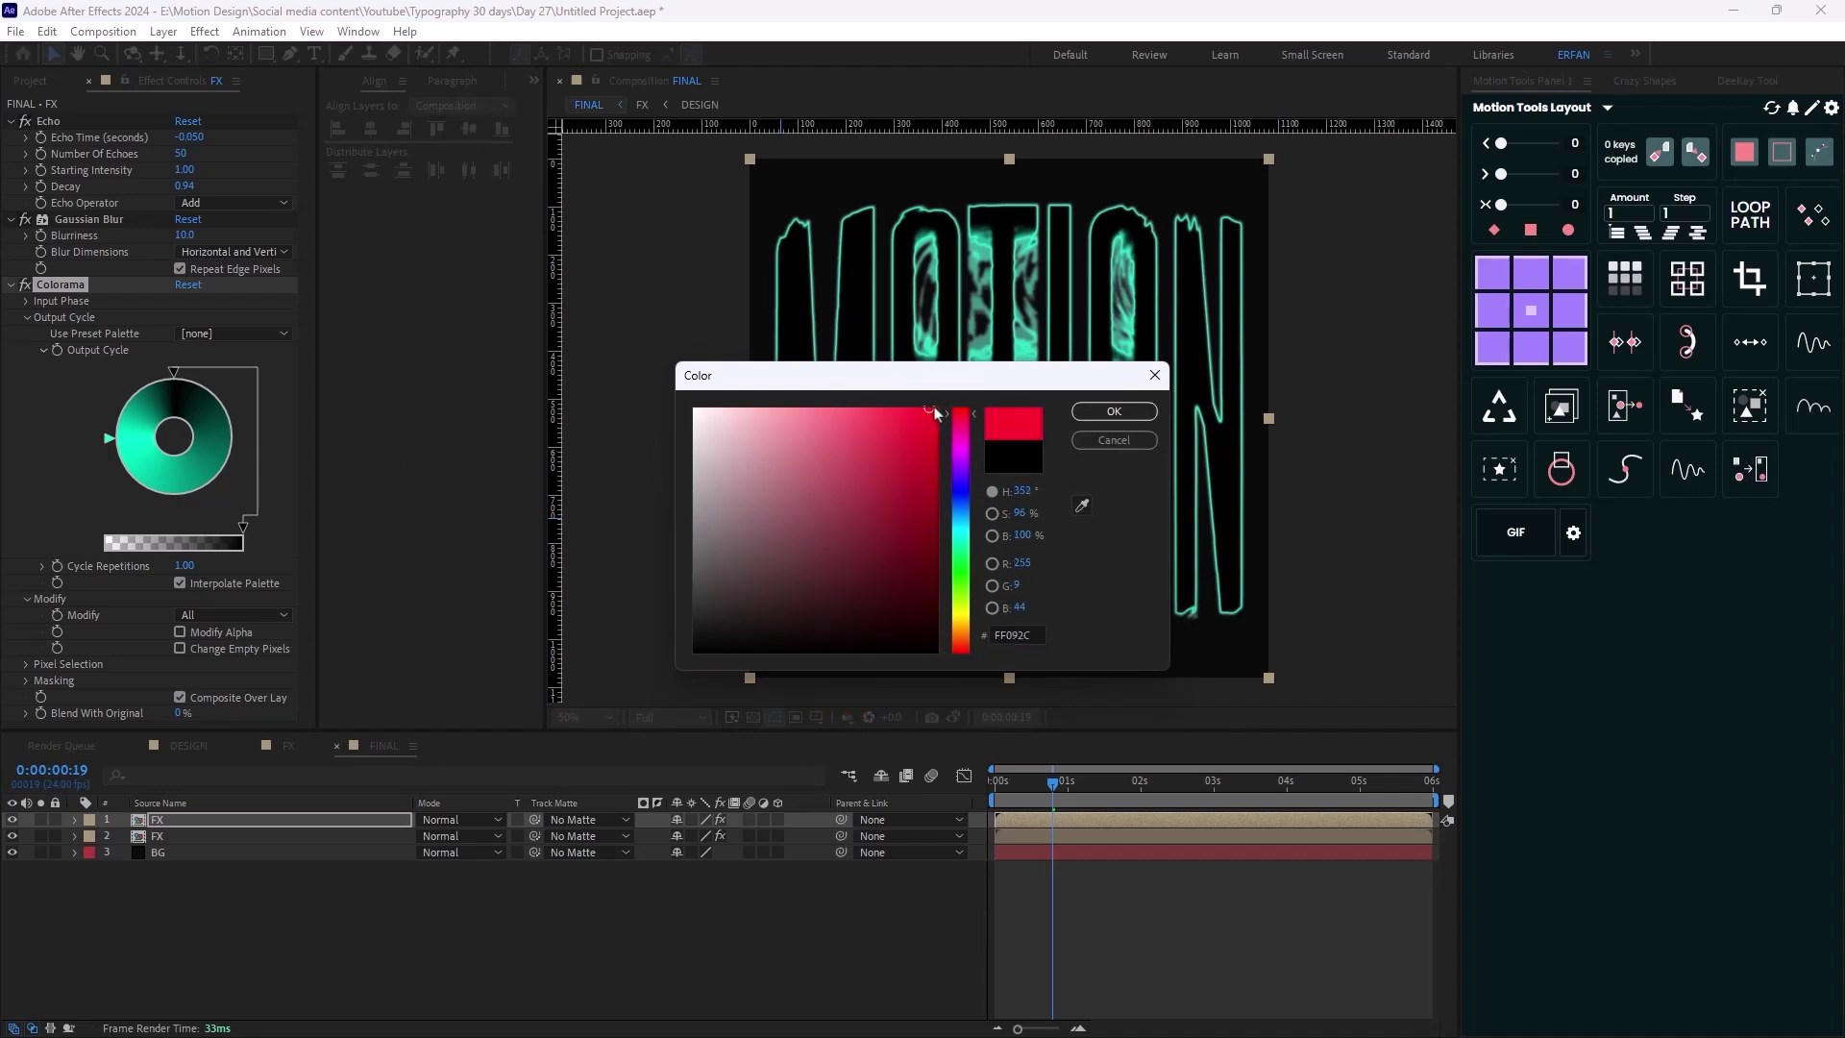
{"action": "left_click", "coordinate": [1076, 413]}
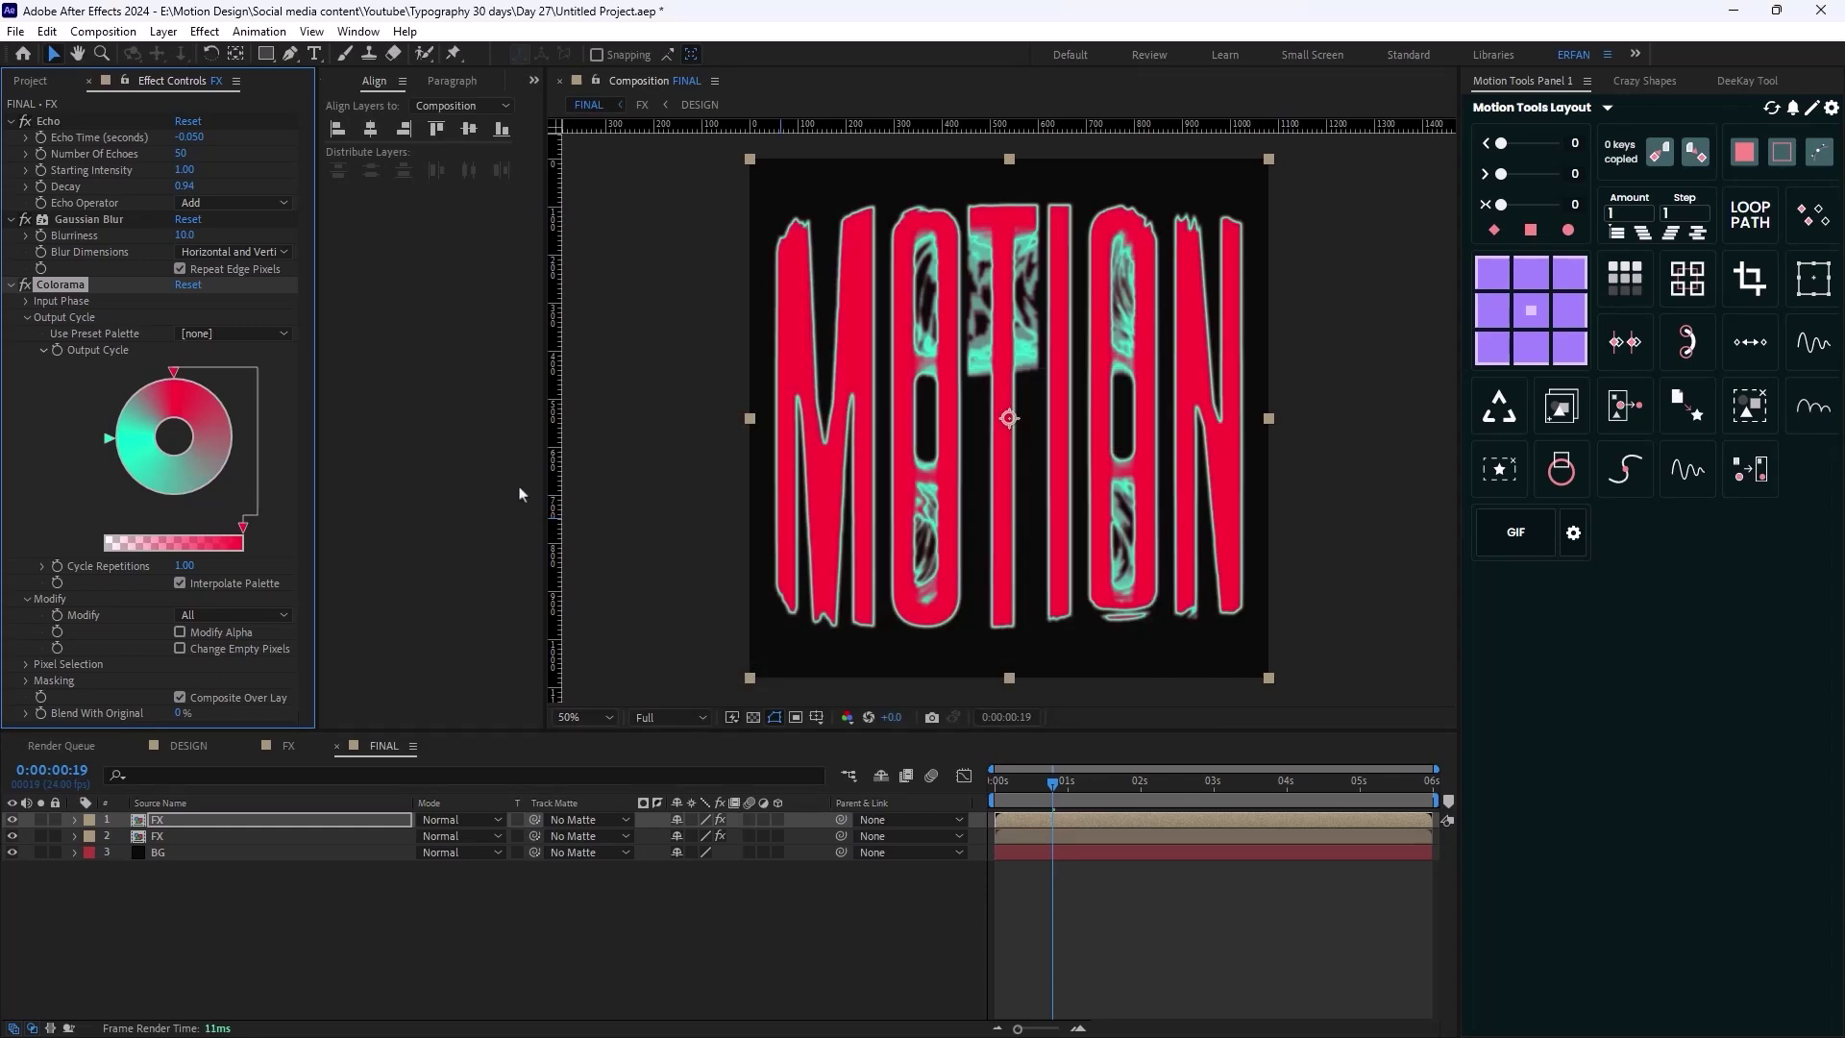
Add a white colour stop to the Colorama output cycle between the green and red stops
{"action": "double_click", "coordinate": [109, 438]}
{"action": "left_click_drag", "start_coordinate": [736, 432], "coordinate": [649, 396]}
{"action": "left_click", "coordinate": [1113, 411]}
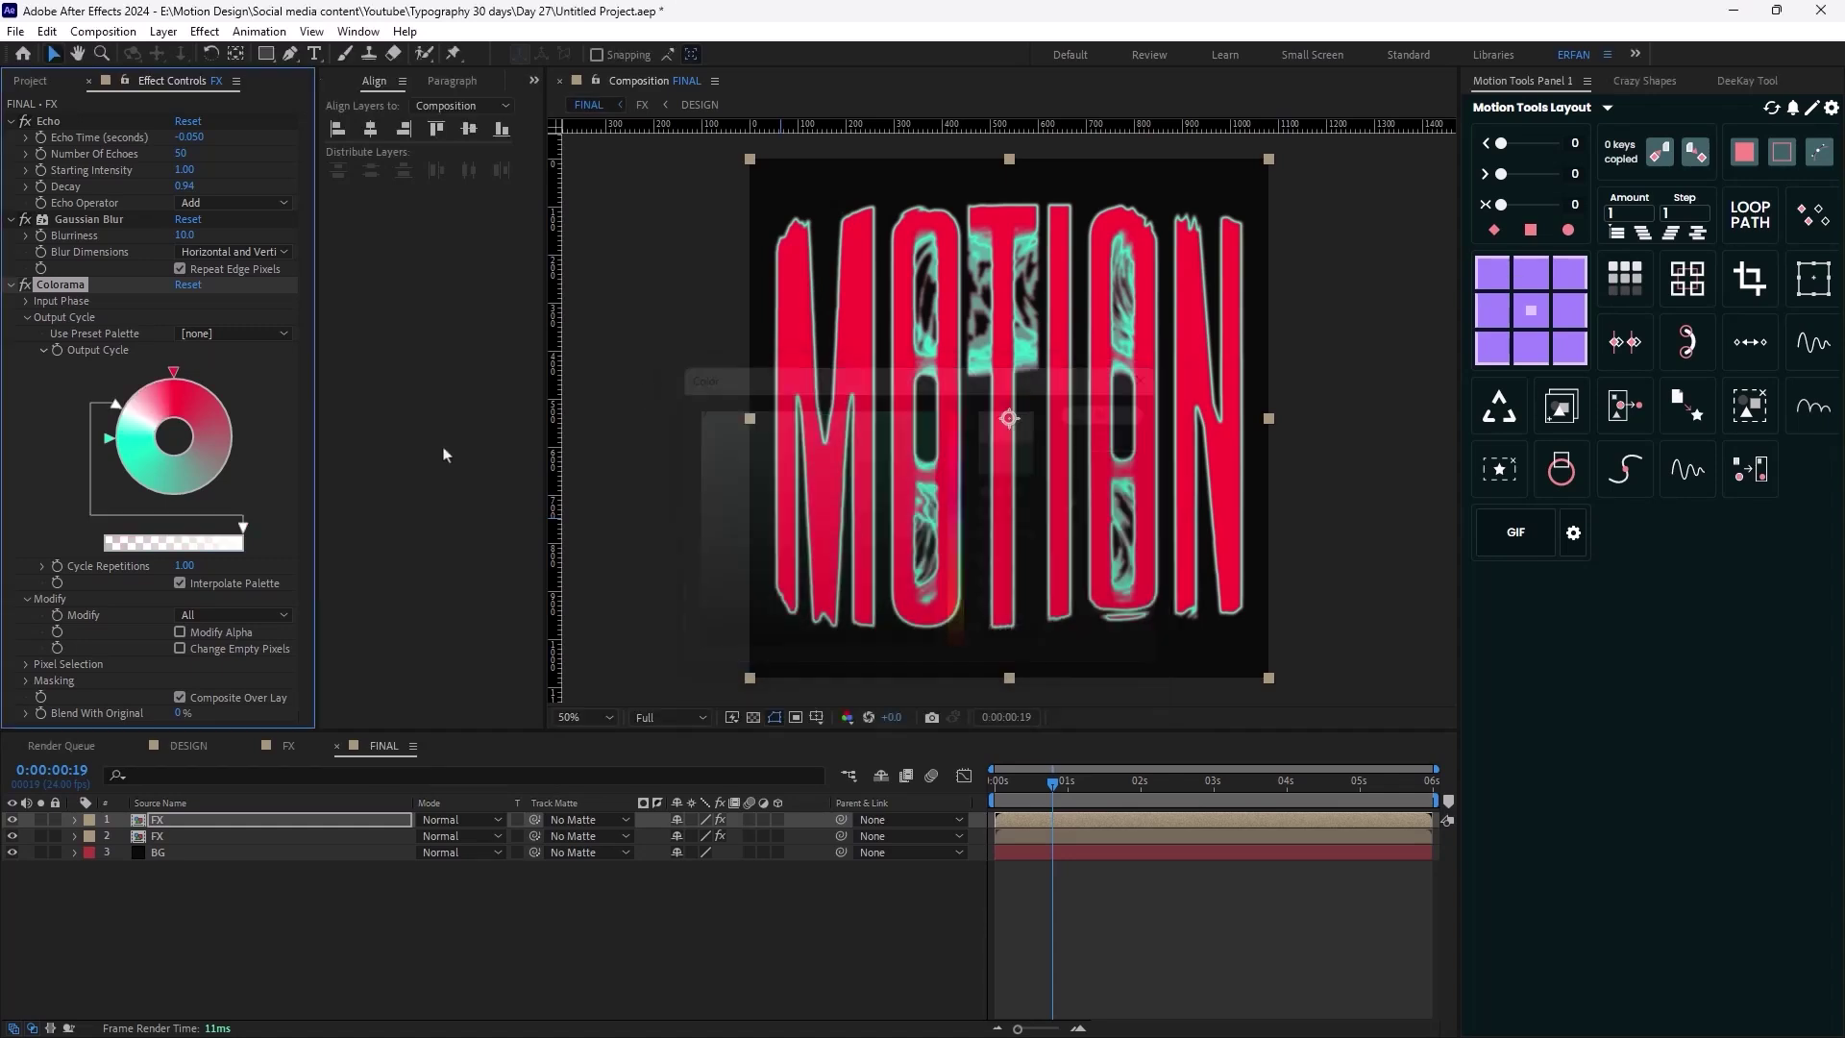
Add an orange FE8F19 colour stop between the white and red stops of the Colorama output cycle
{"action": "double_click", "coordinate": [189, 412]}
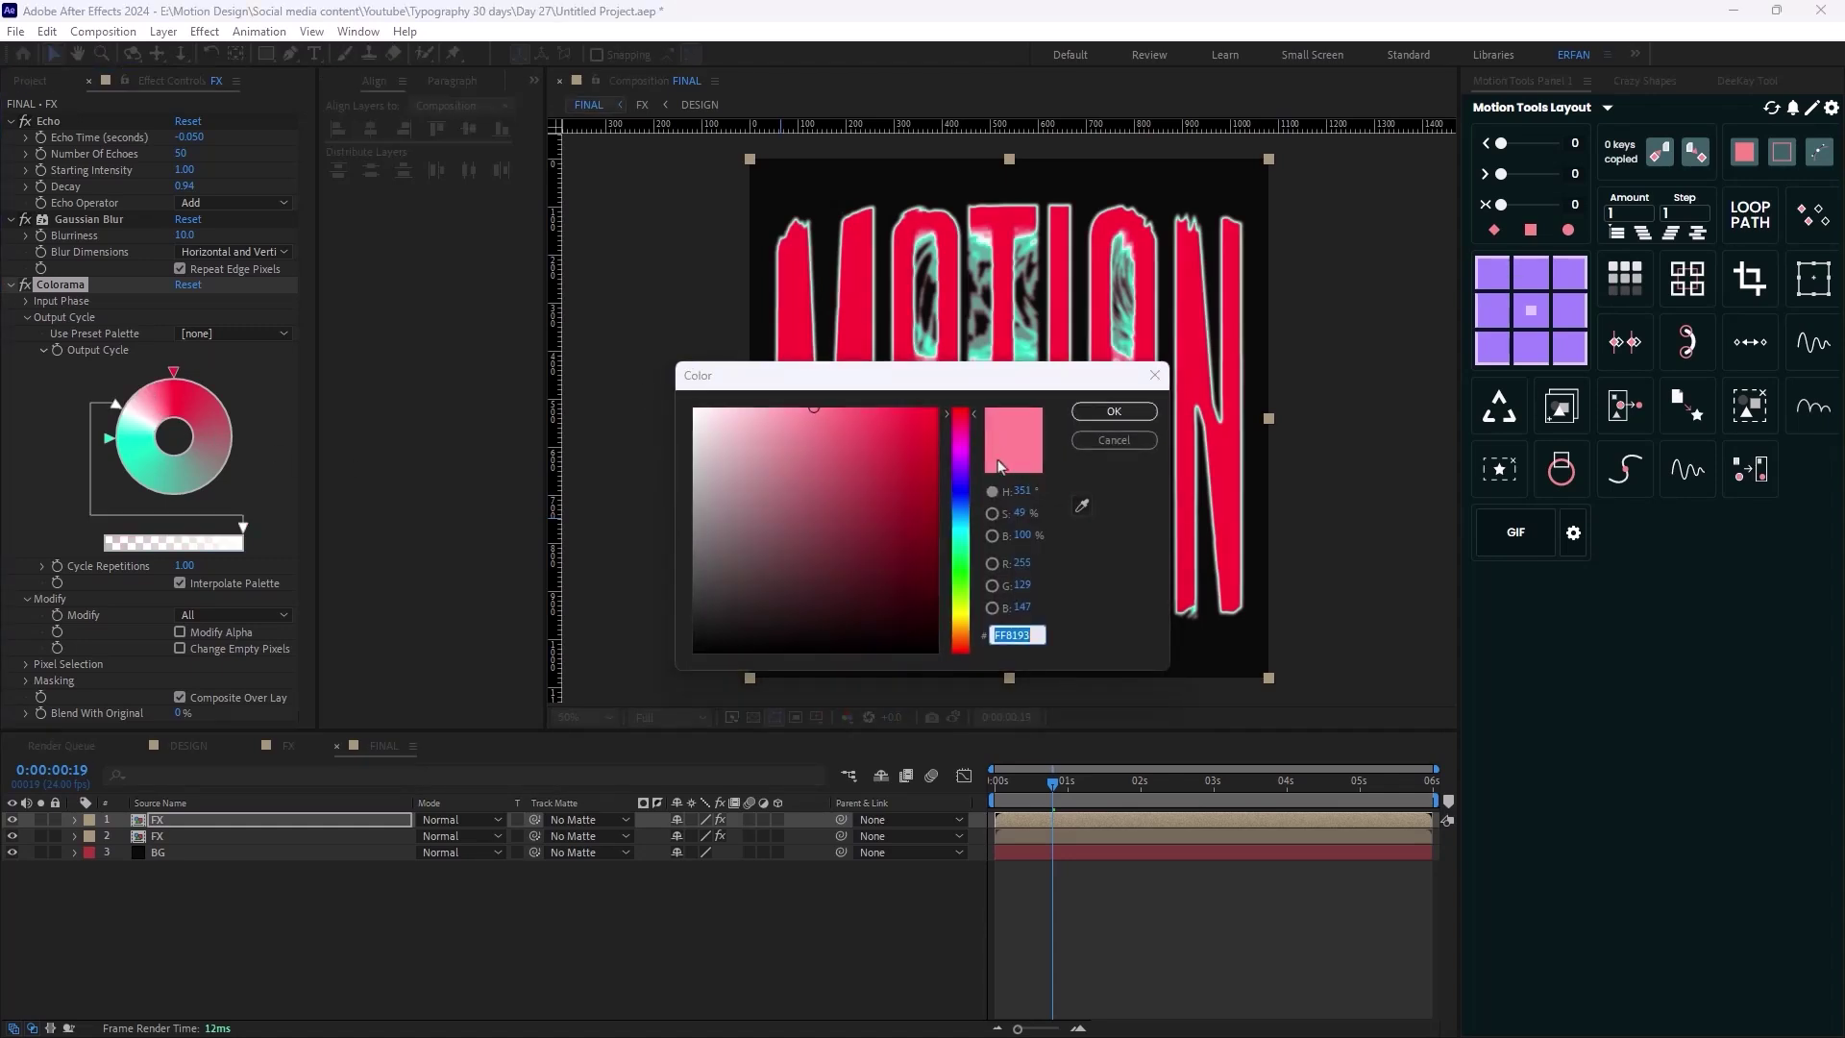
{"action": "left_click_drag", "start_coordinate": [963, 615], "coordinate": [964, 632]}
{"action": "left_click_drag", "start_coordinate": [899, 415], "coordinate": [913, 408]}
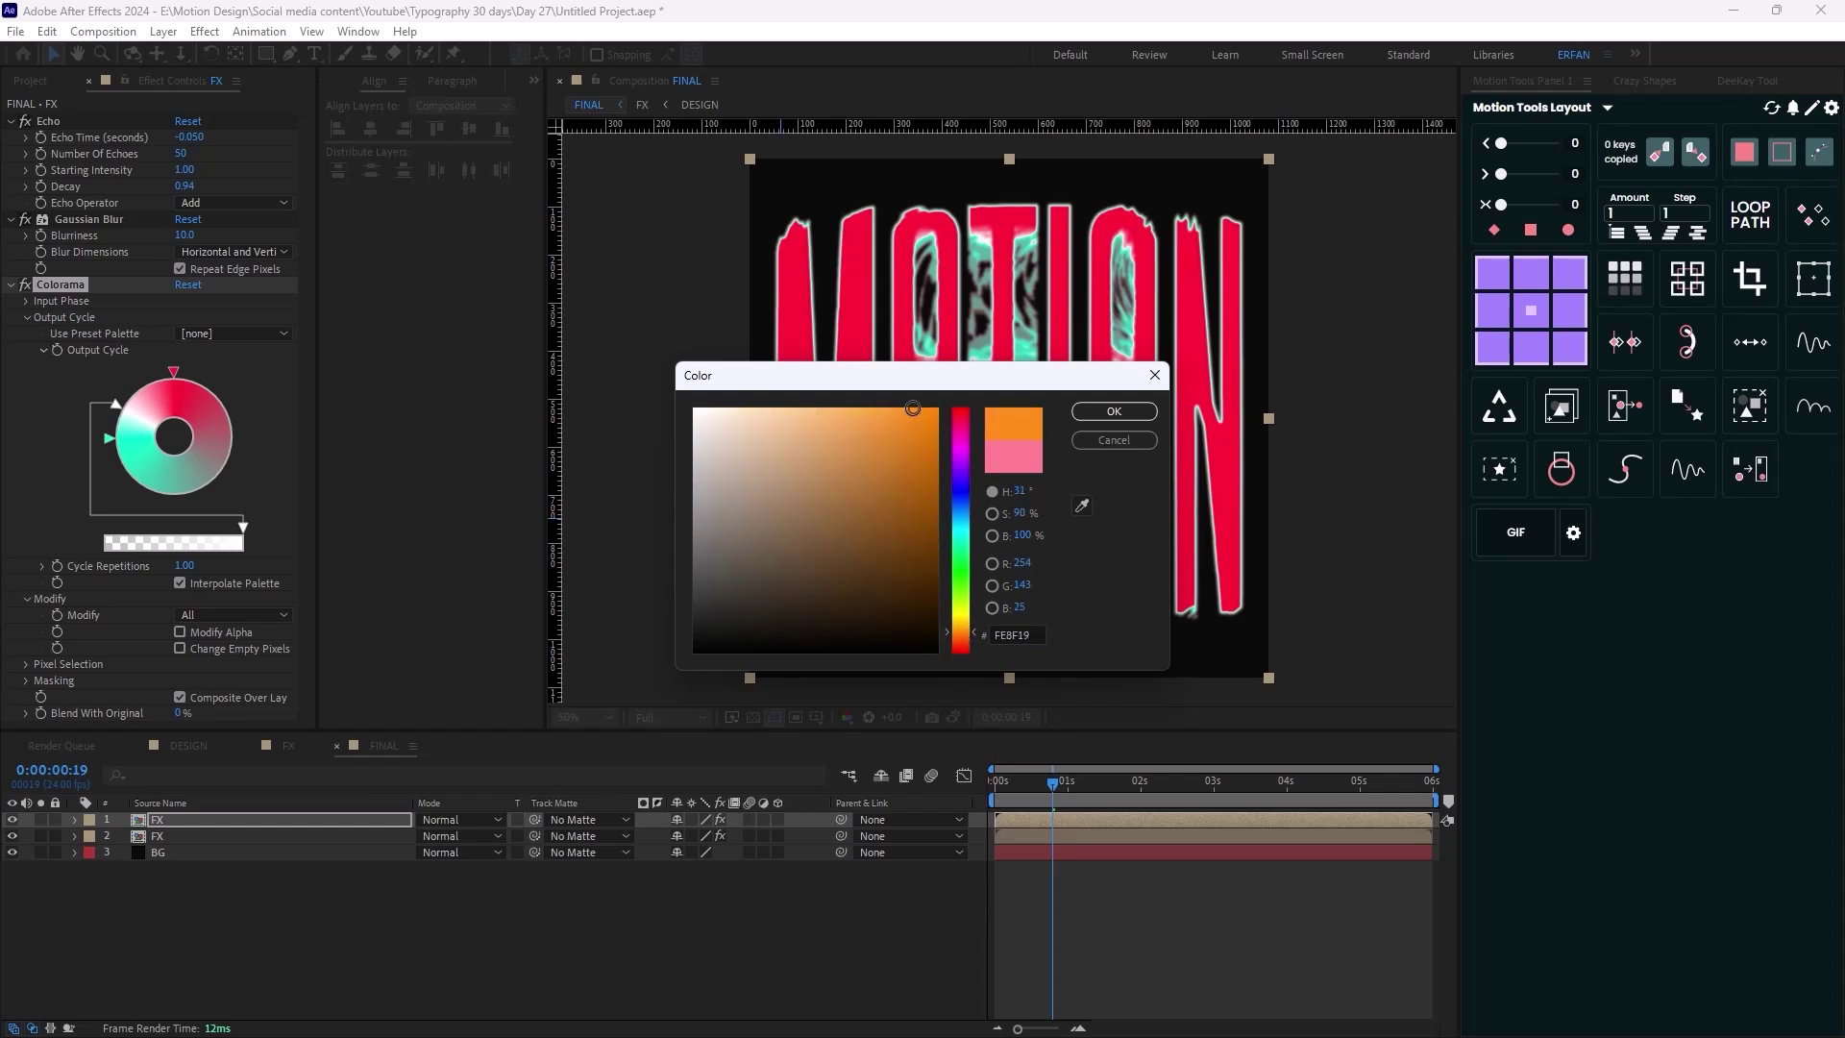
{"action": "left_click", "coordinate": [1109, 411]}
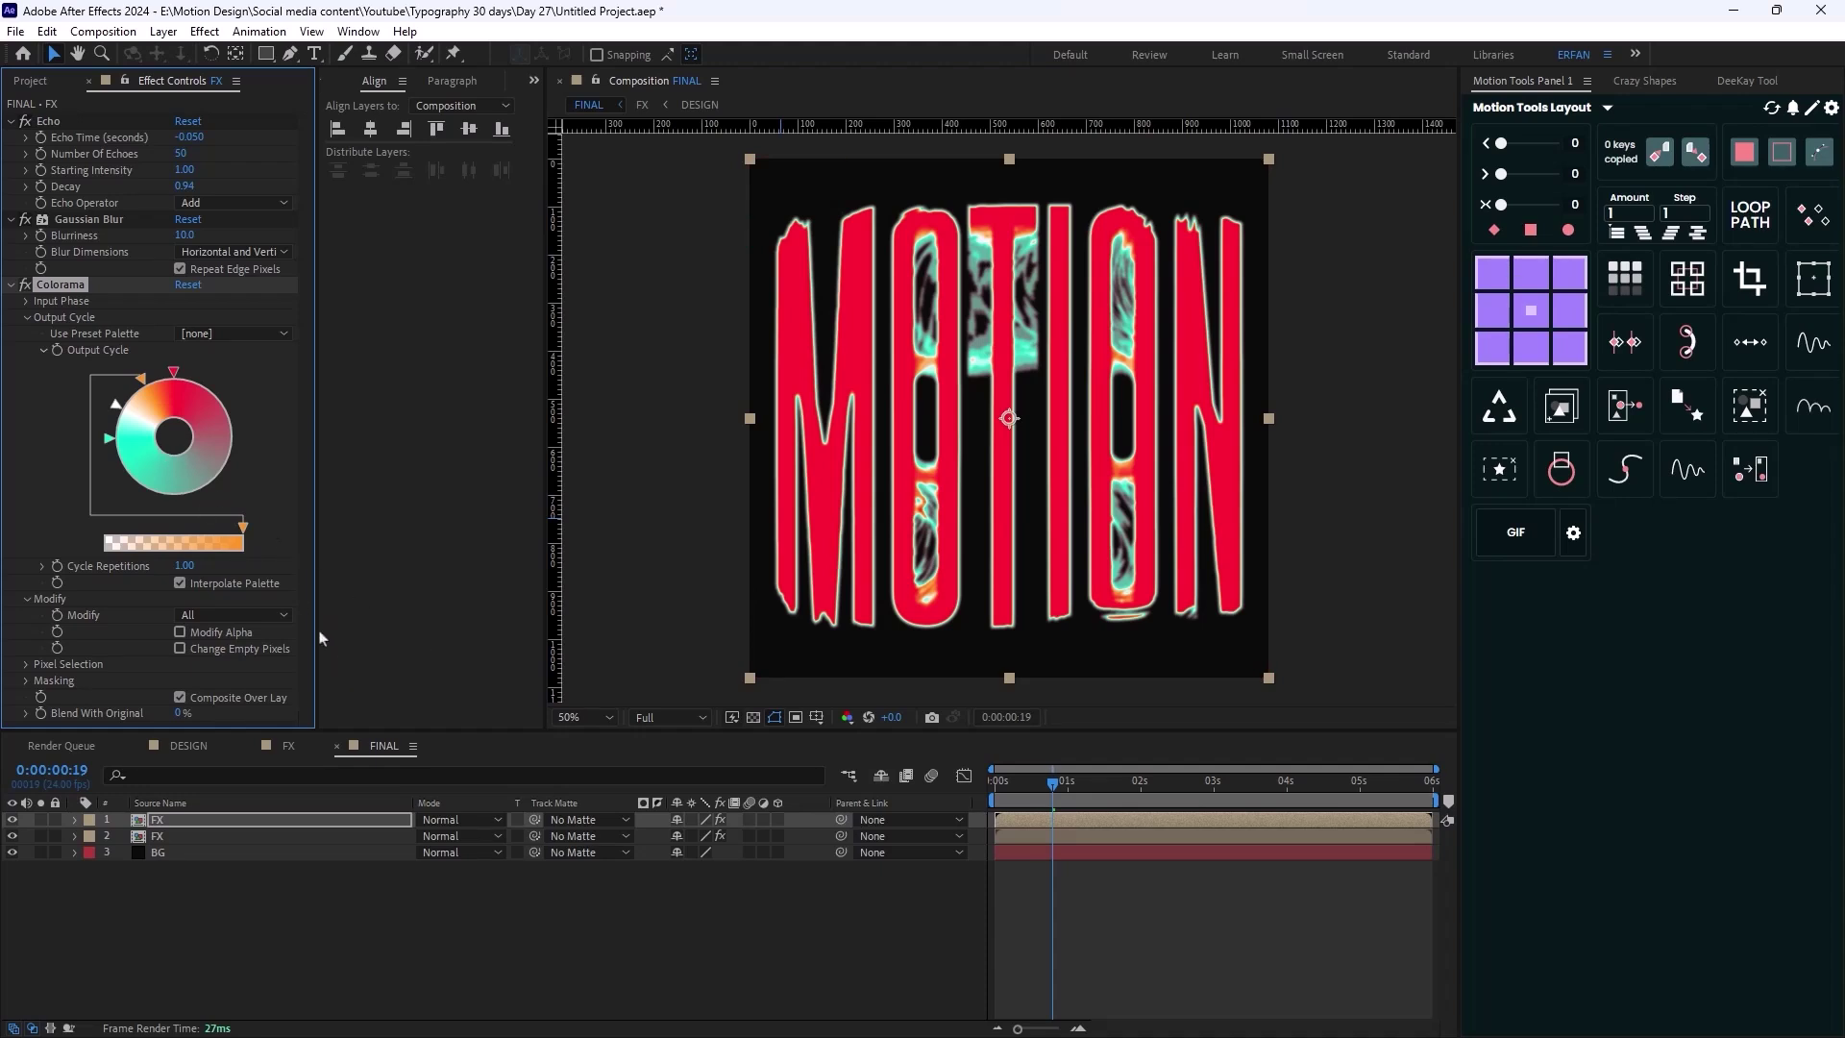
Shift the orange, white and green stops of the output cycle closer to the red stop and preview the opening of the animation
{"action": "left_click_drag", "start_coordinate": [116, 403], "coordinate": [149, 374]}
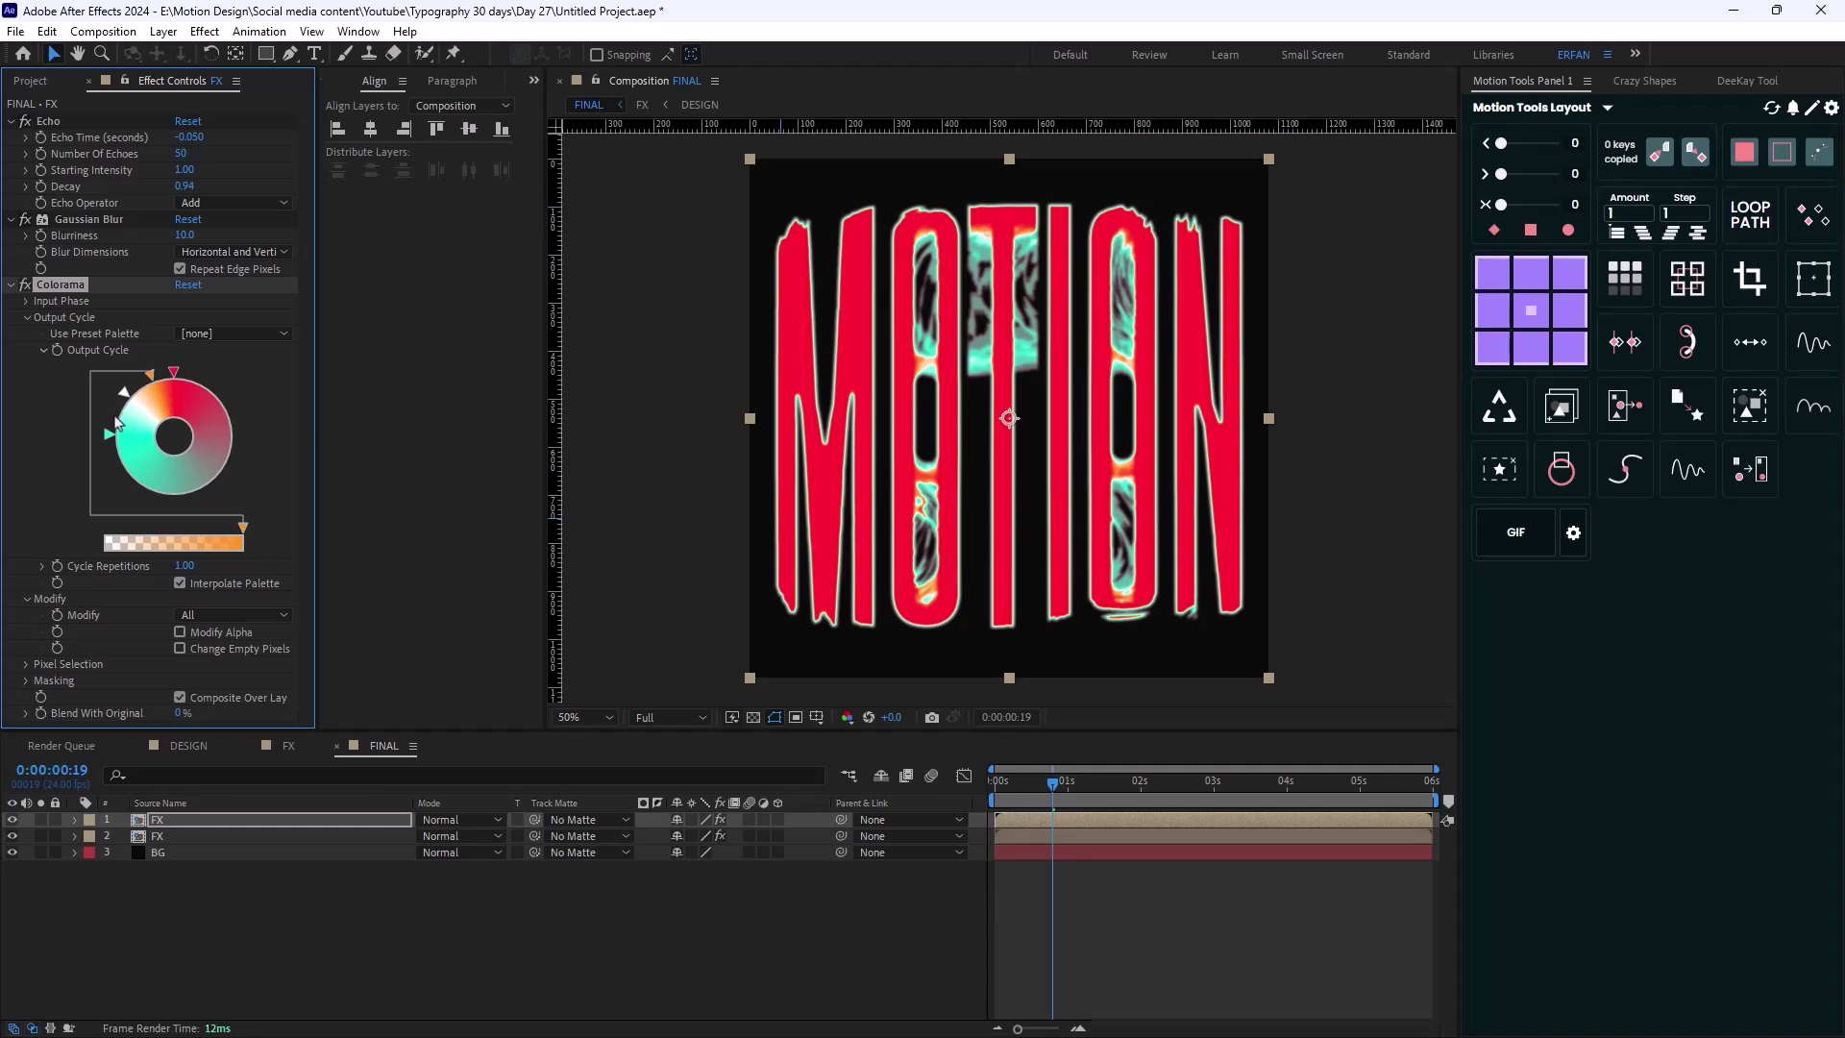
{"action": "left_click_drag", "start_coordinate": [110, 434], "coordinate": [113, 416]}
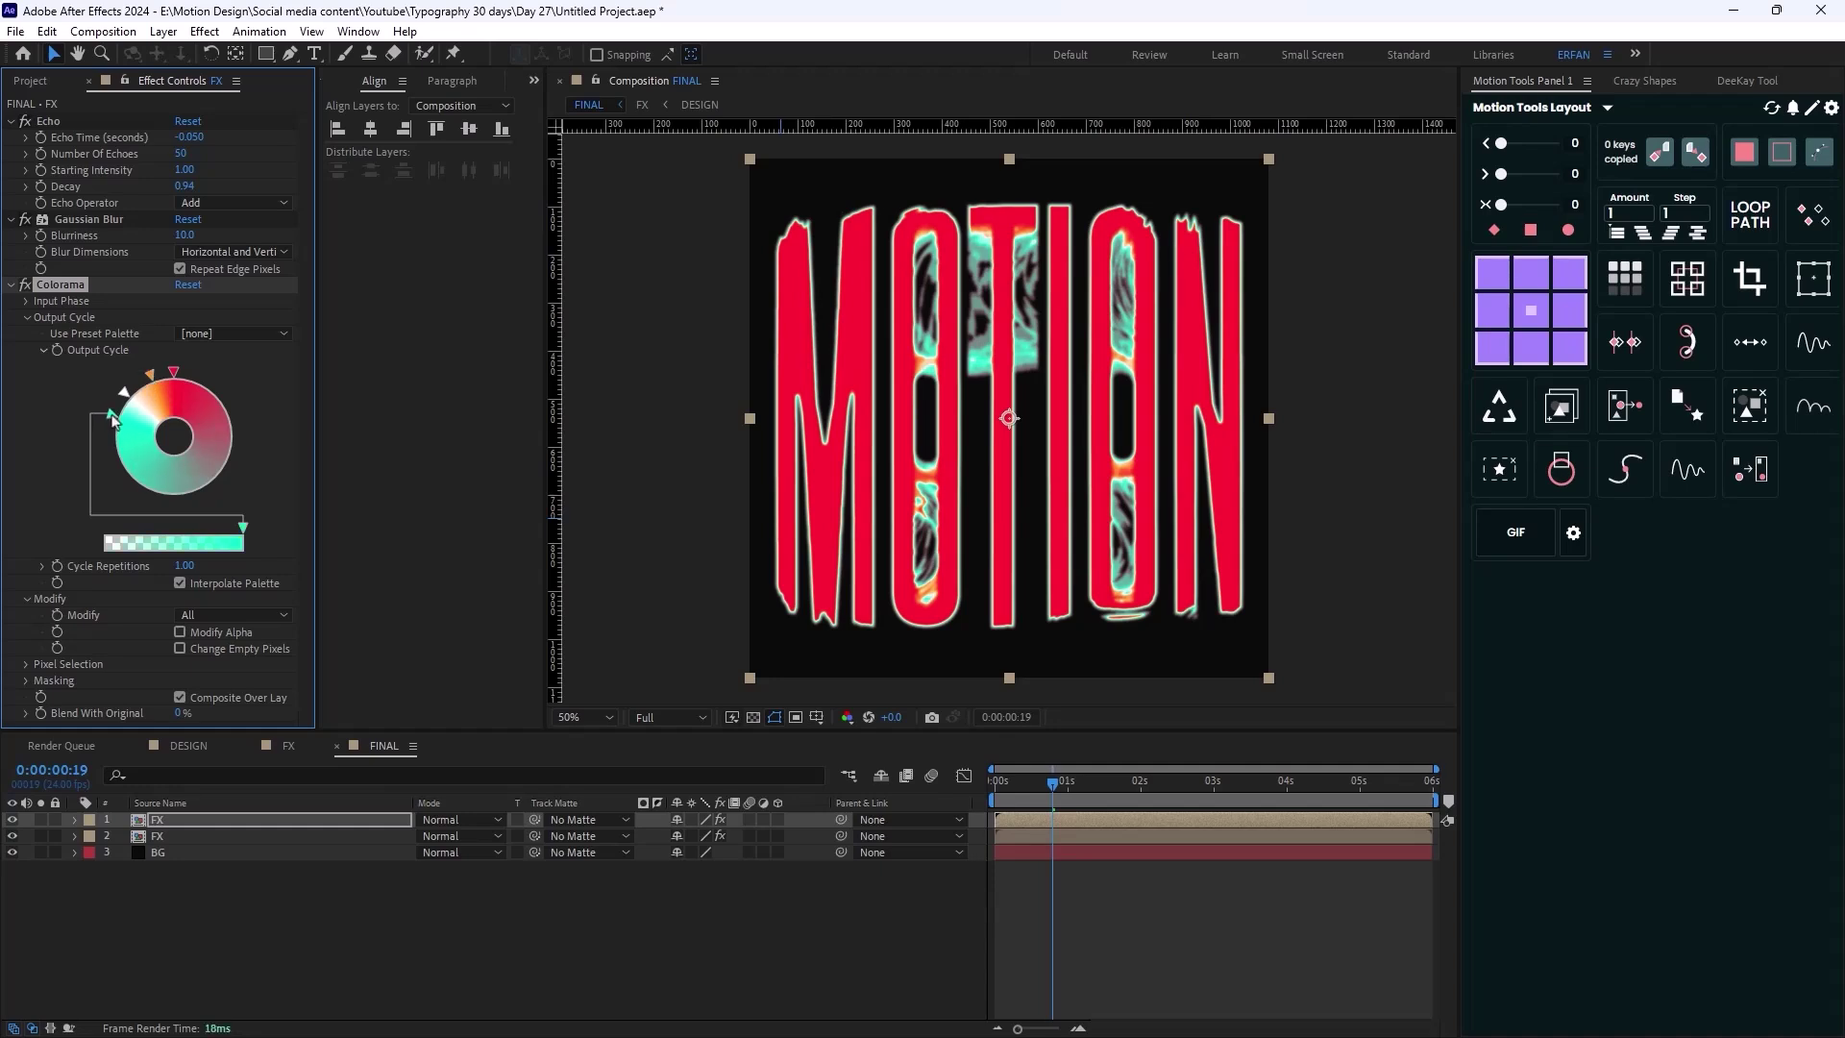
{"action": "left_click", "coordinate": [932, 853]}
{"action": "mouse_move", "coordinate": [1052, 788]}
{"action": "left_mouse_down"}
{"action": "mouse_move", "coordinate": [995, 803]}
{"action": "mouse_move", "coordinate": [1053, 803]}
{"action": "left_mouse_up"}
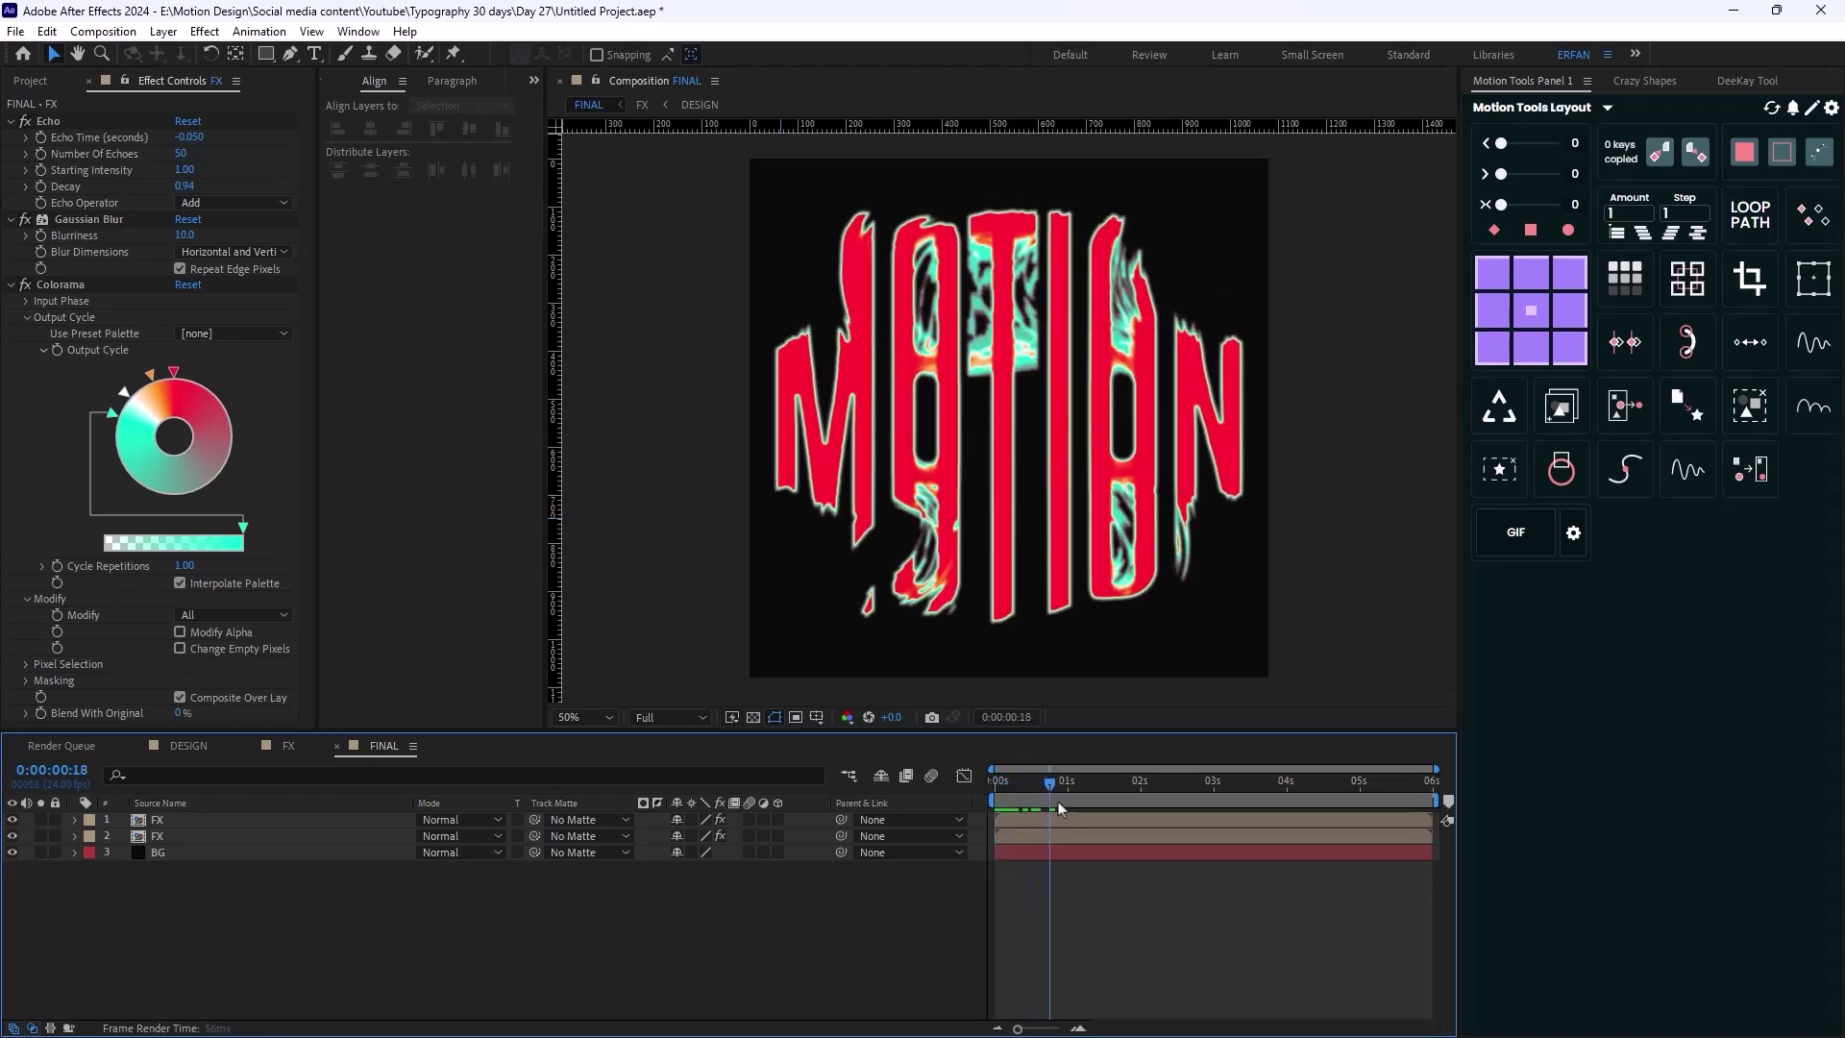
{"action": "key", "text": "space"}
{"action": "key", "text": "space"}
{"action": "key", "text": "Home"}
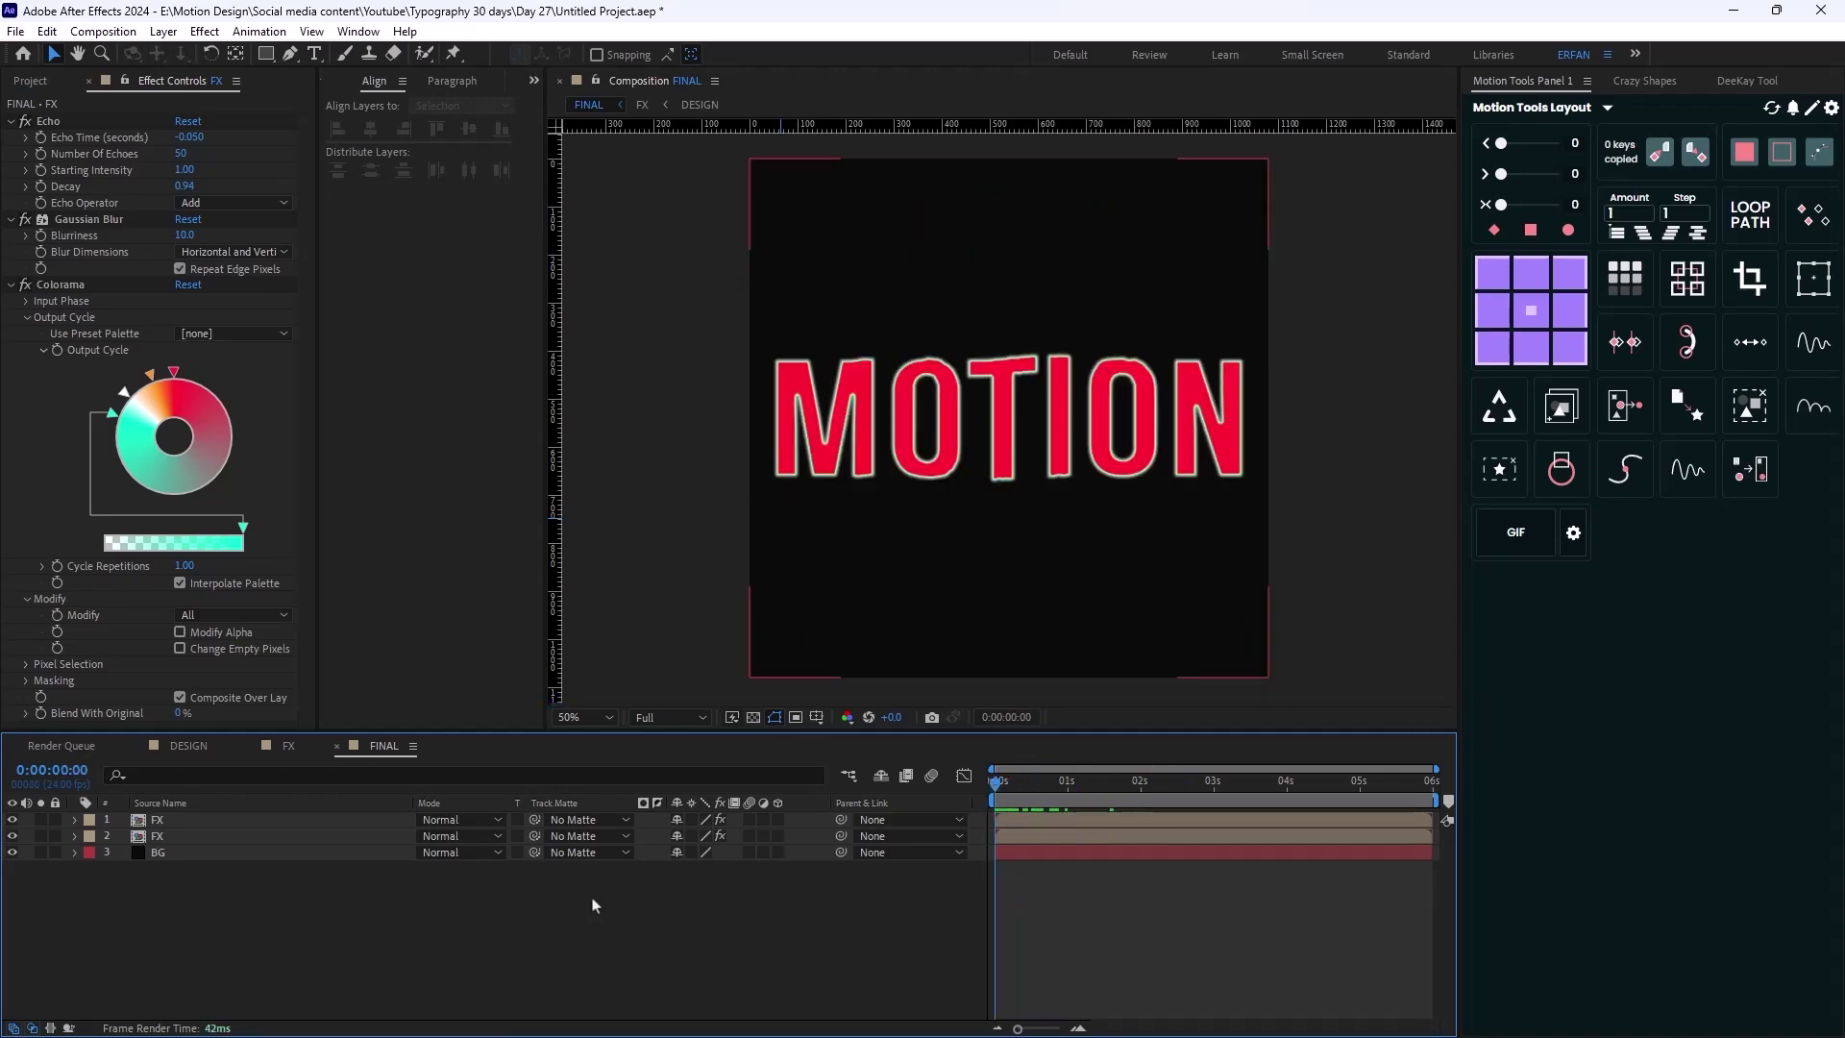
Duplicate the upper FX layer and remove Colorama, Gaussian Blur and Echo from the new top copy
{"action": "left_click", "coordinate": [157, 821]}
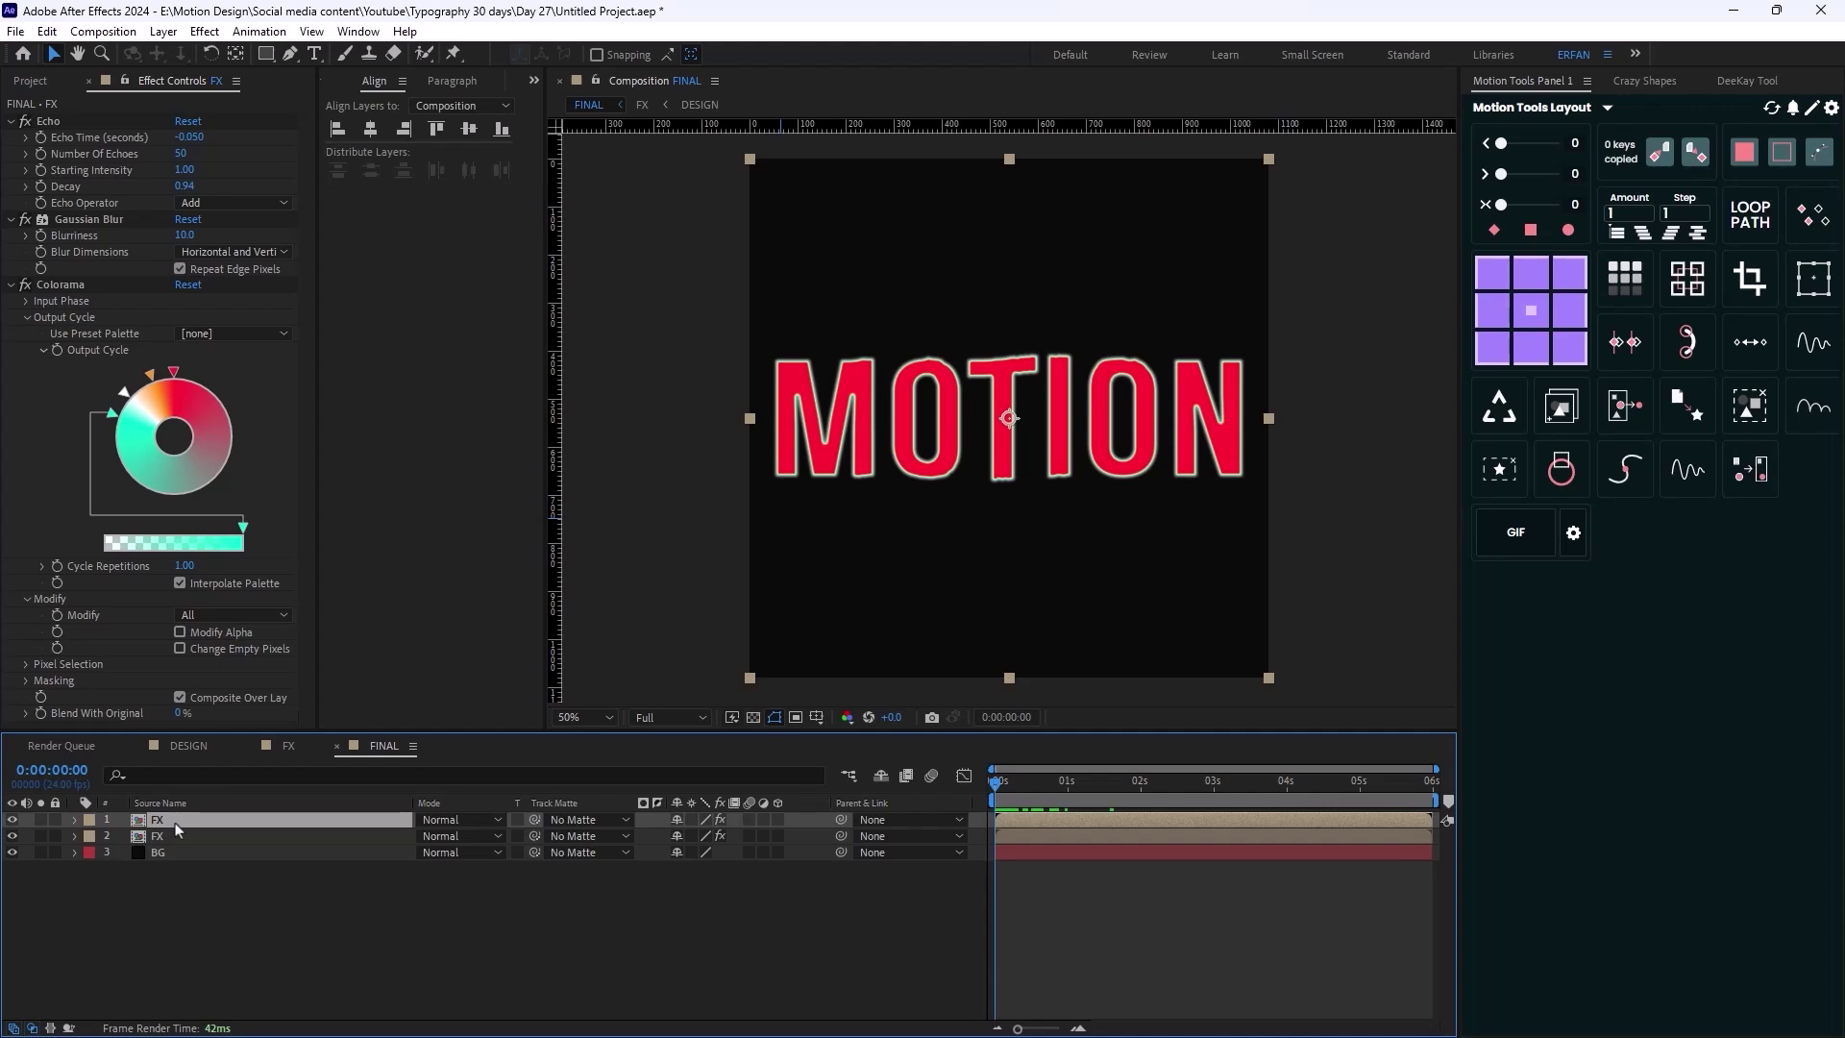
{"action": "key", "text": "ctrl+d"}
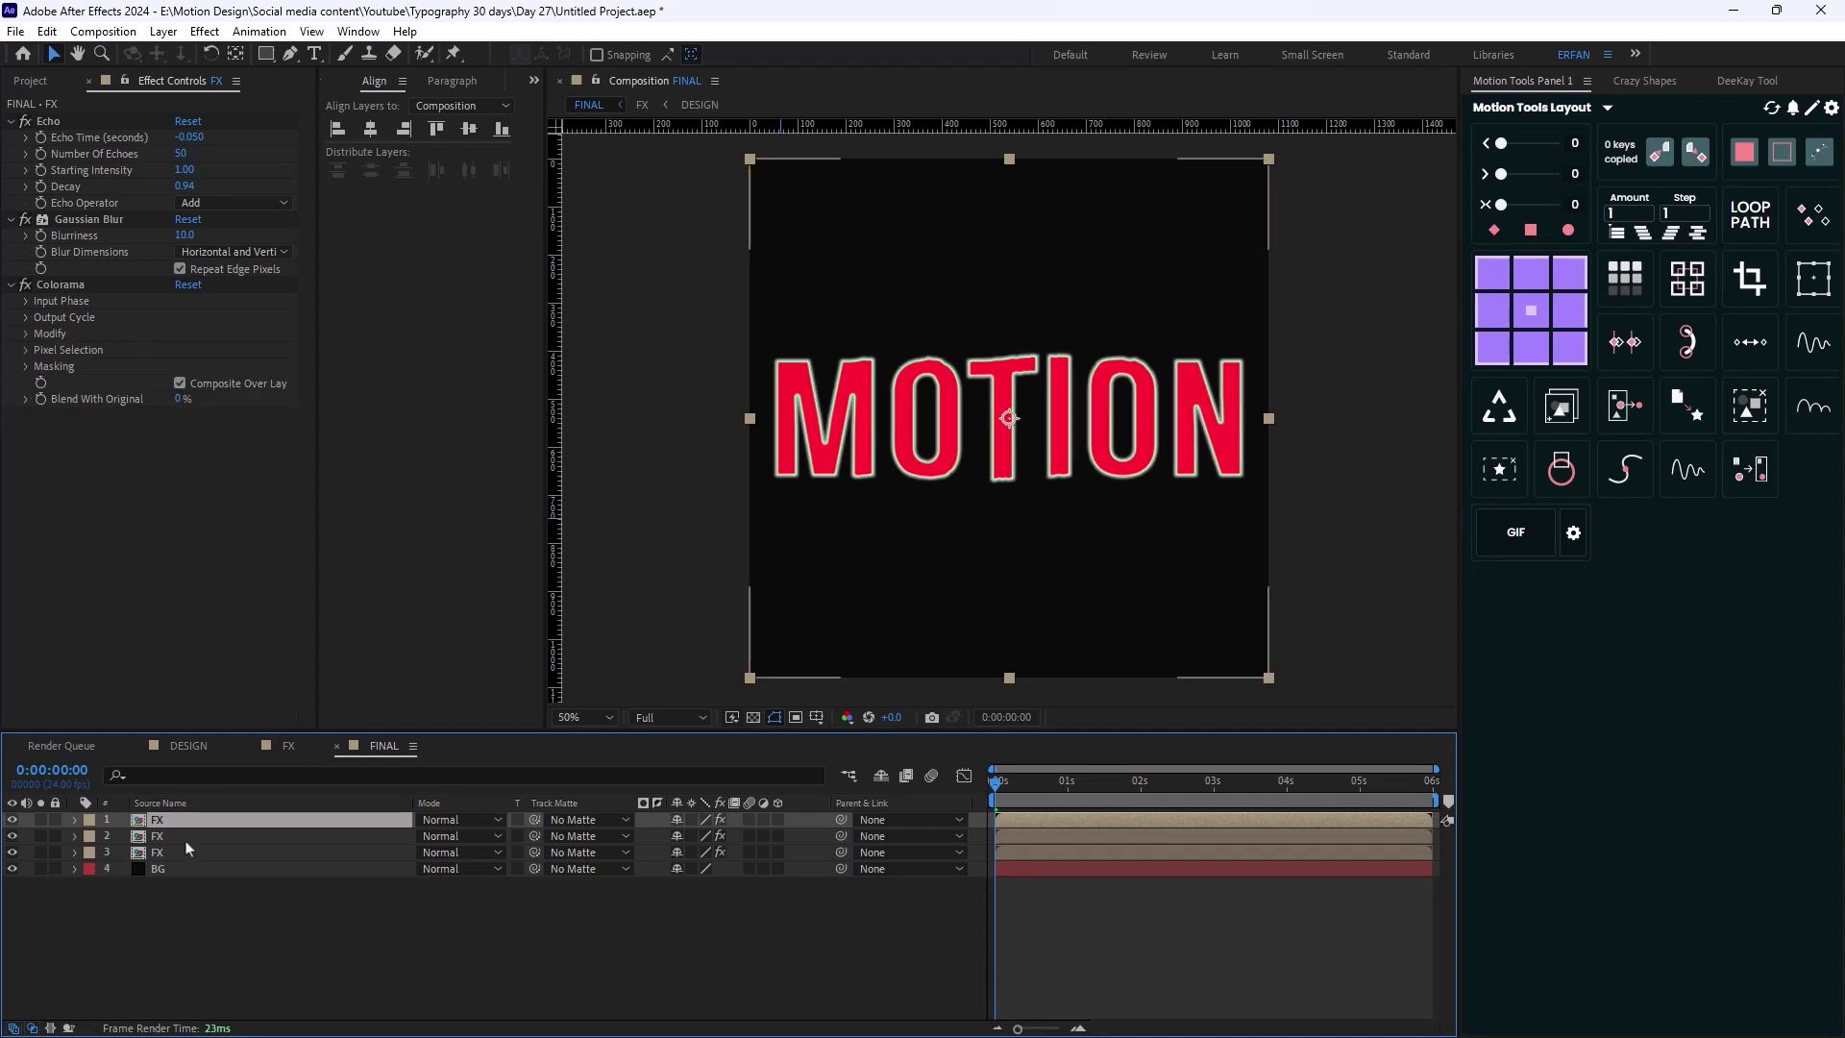
{"action": "left_click", "coordinate": [185, 847], "text": "shift"}
{"action": "left_click", "coordinate": [170, 819]}
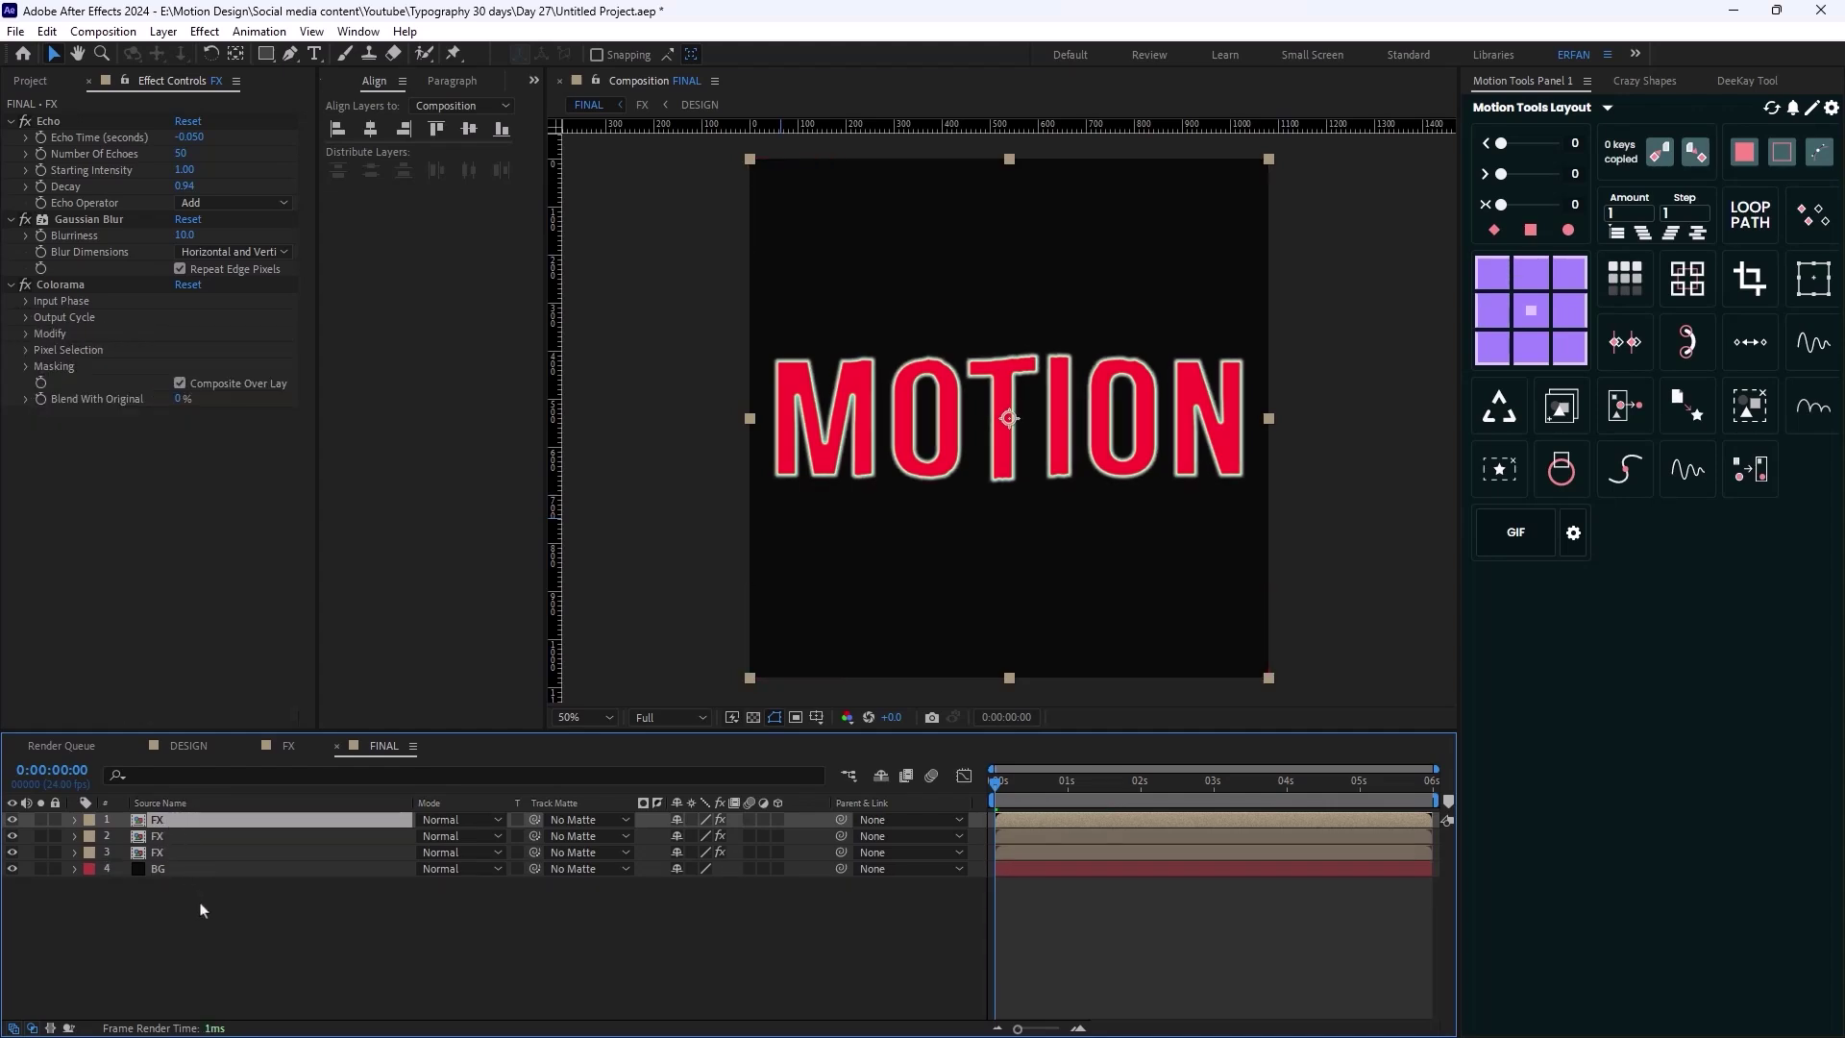
{"action": "left_click", "coordinate": [54, 287]}
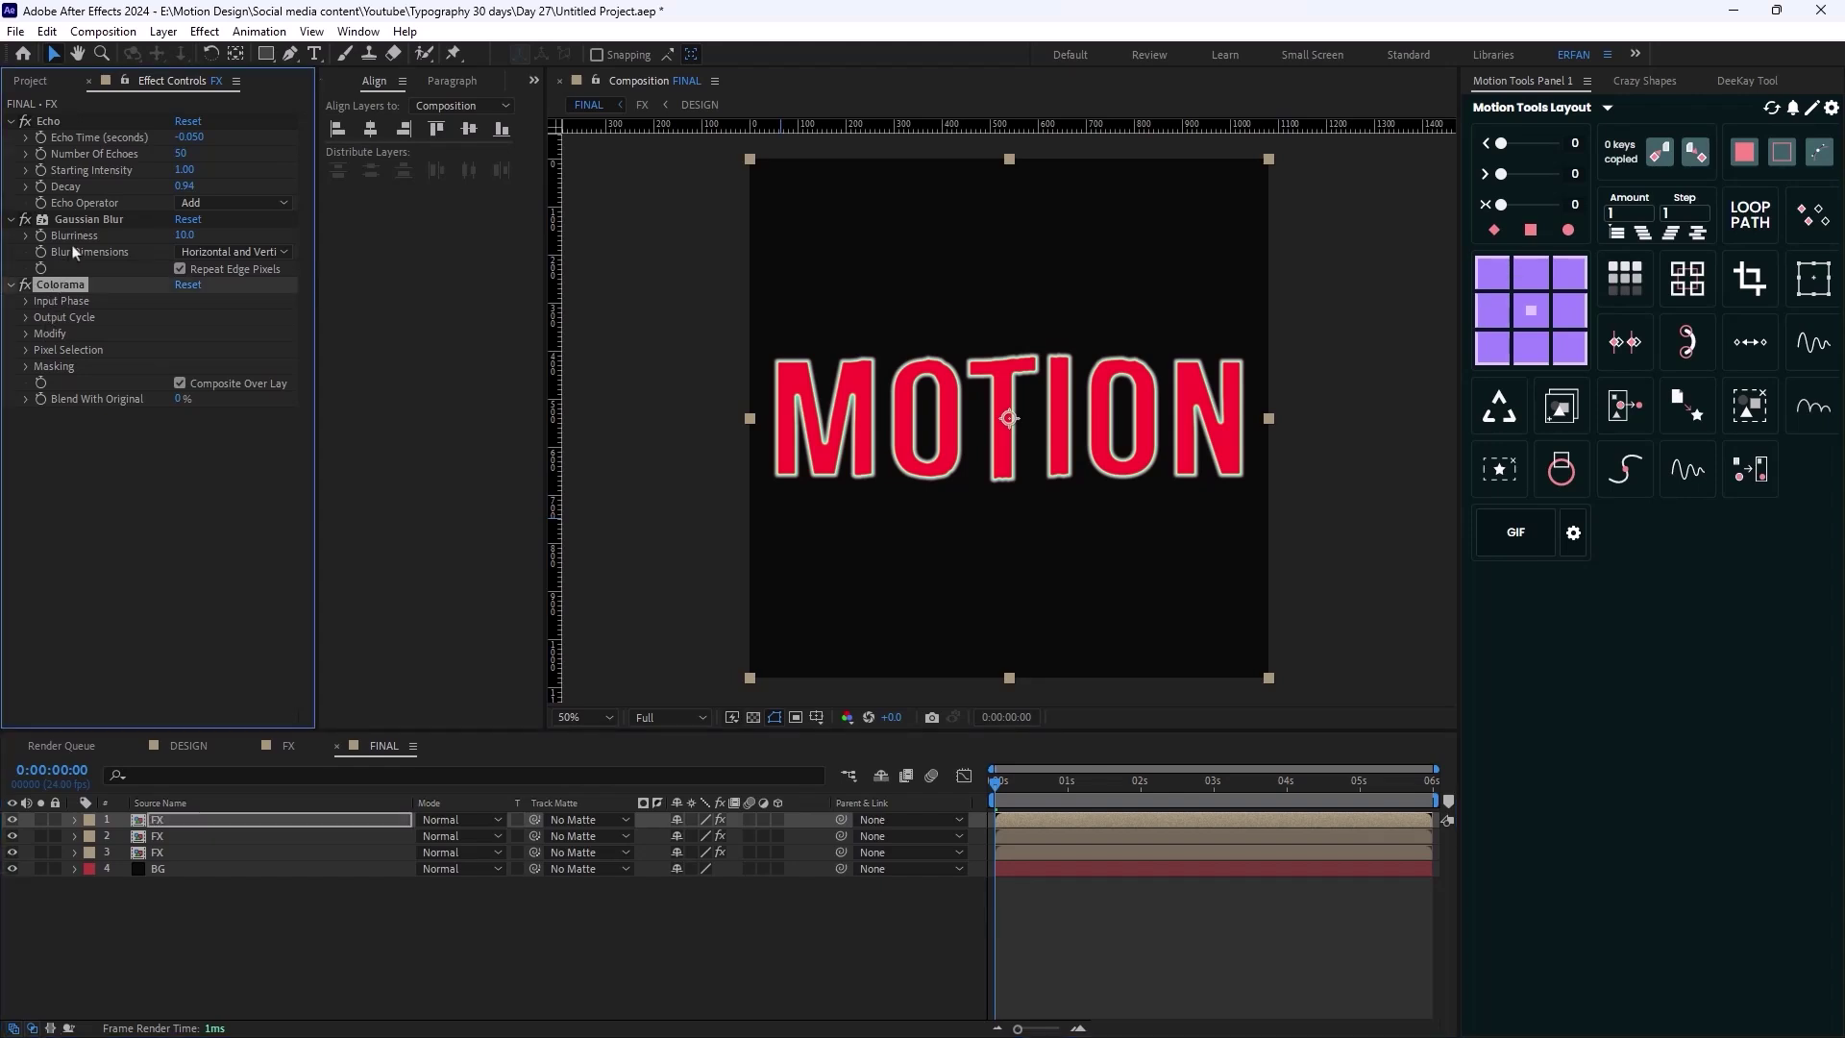
{"action": "key", "text": "Delete"}
{"action": "left_click", "coordinate": [81, 219]}
{"action": "key", "text": "Delete"}
{"action": "left_click", "coordinate": [76, 124]}
{"action": "key", "text": "Delete"}
{"action": "left_click", "coordinate": [881, 955]}
{"action": "key", "text": "ctrl+z"}
{"action": "key", "text": "ctrl+z"}
{"action": "key", "text": "ctrl+z"}
Set the Echo time of the second FX layer to -0.005 seconds and preview the animation
{"action": "key", "text": "space"}
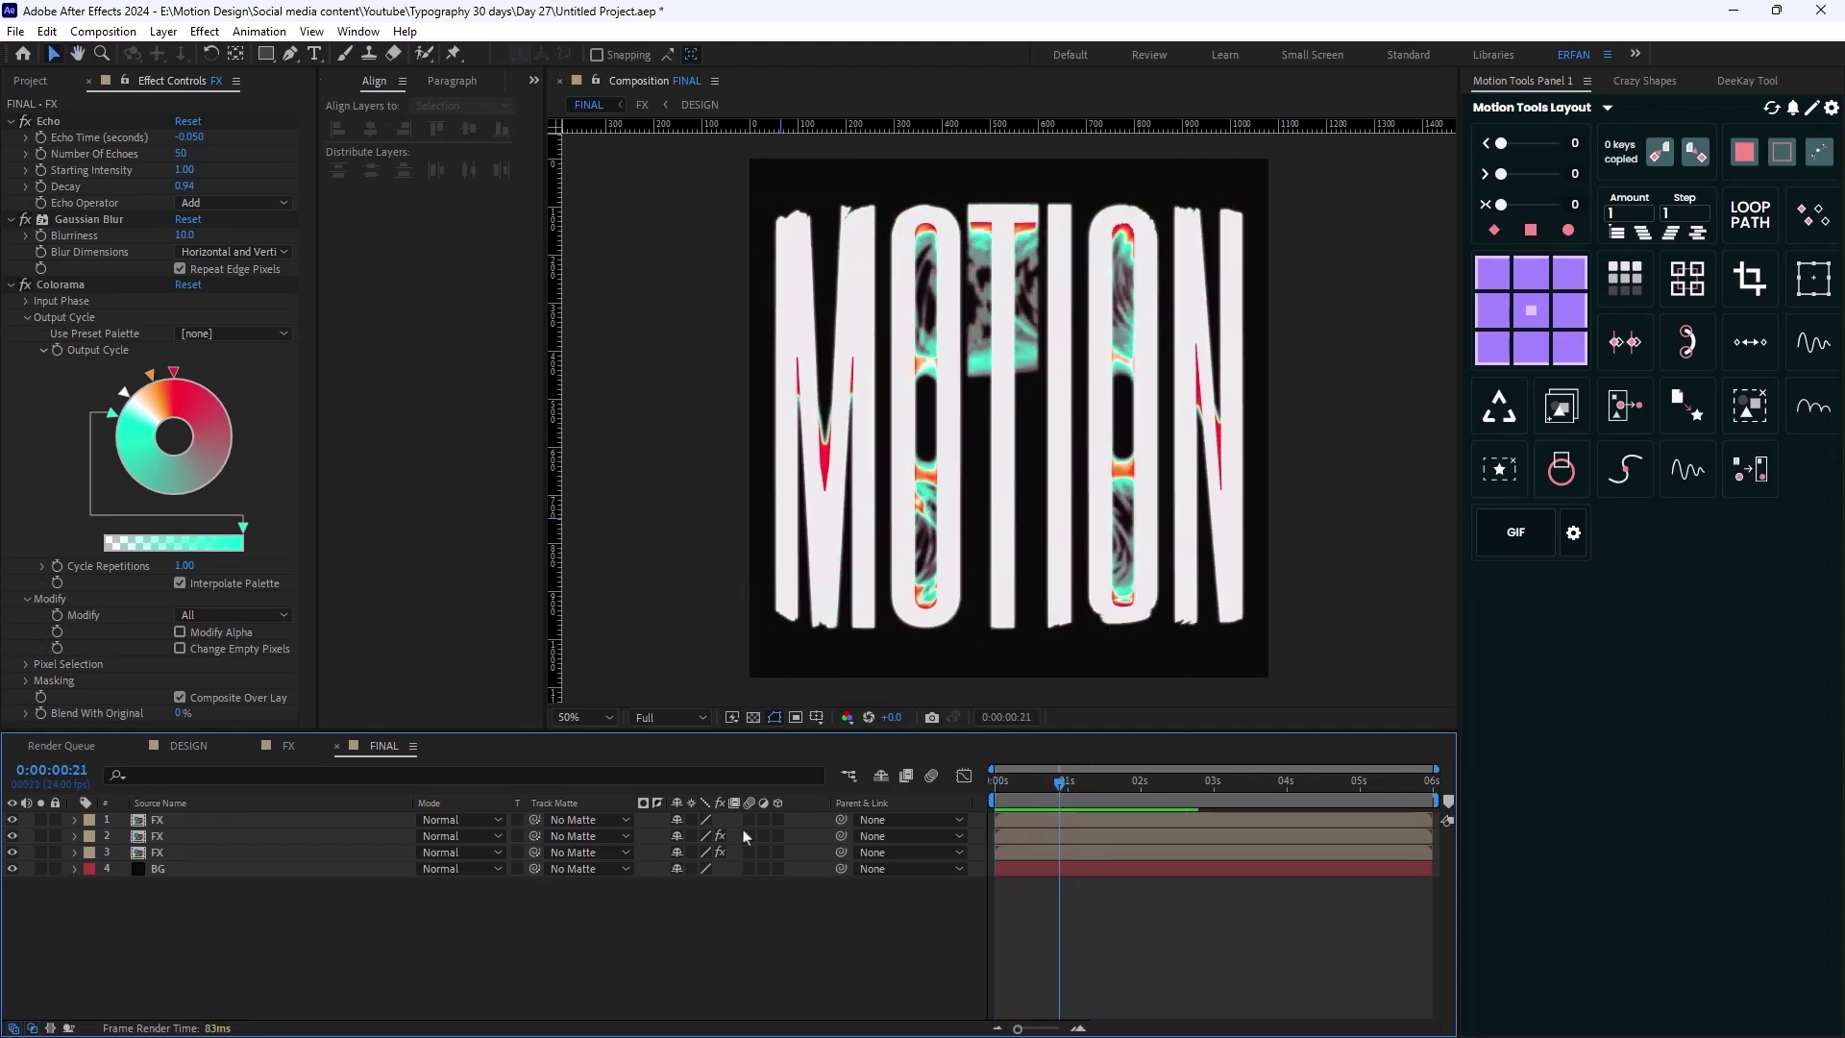
{"action": "left_click", "coordinate": [188, 137]}
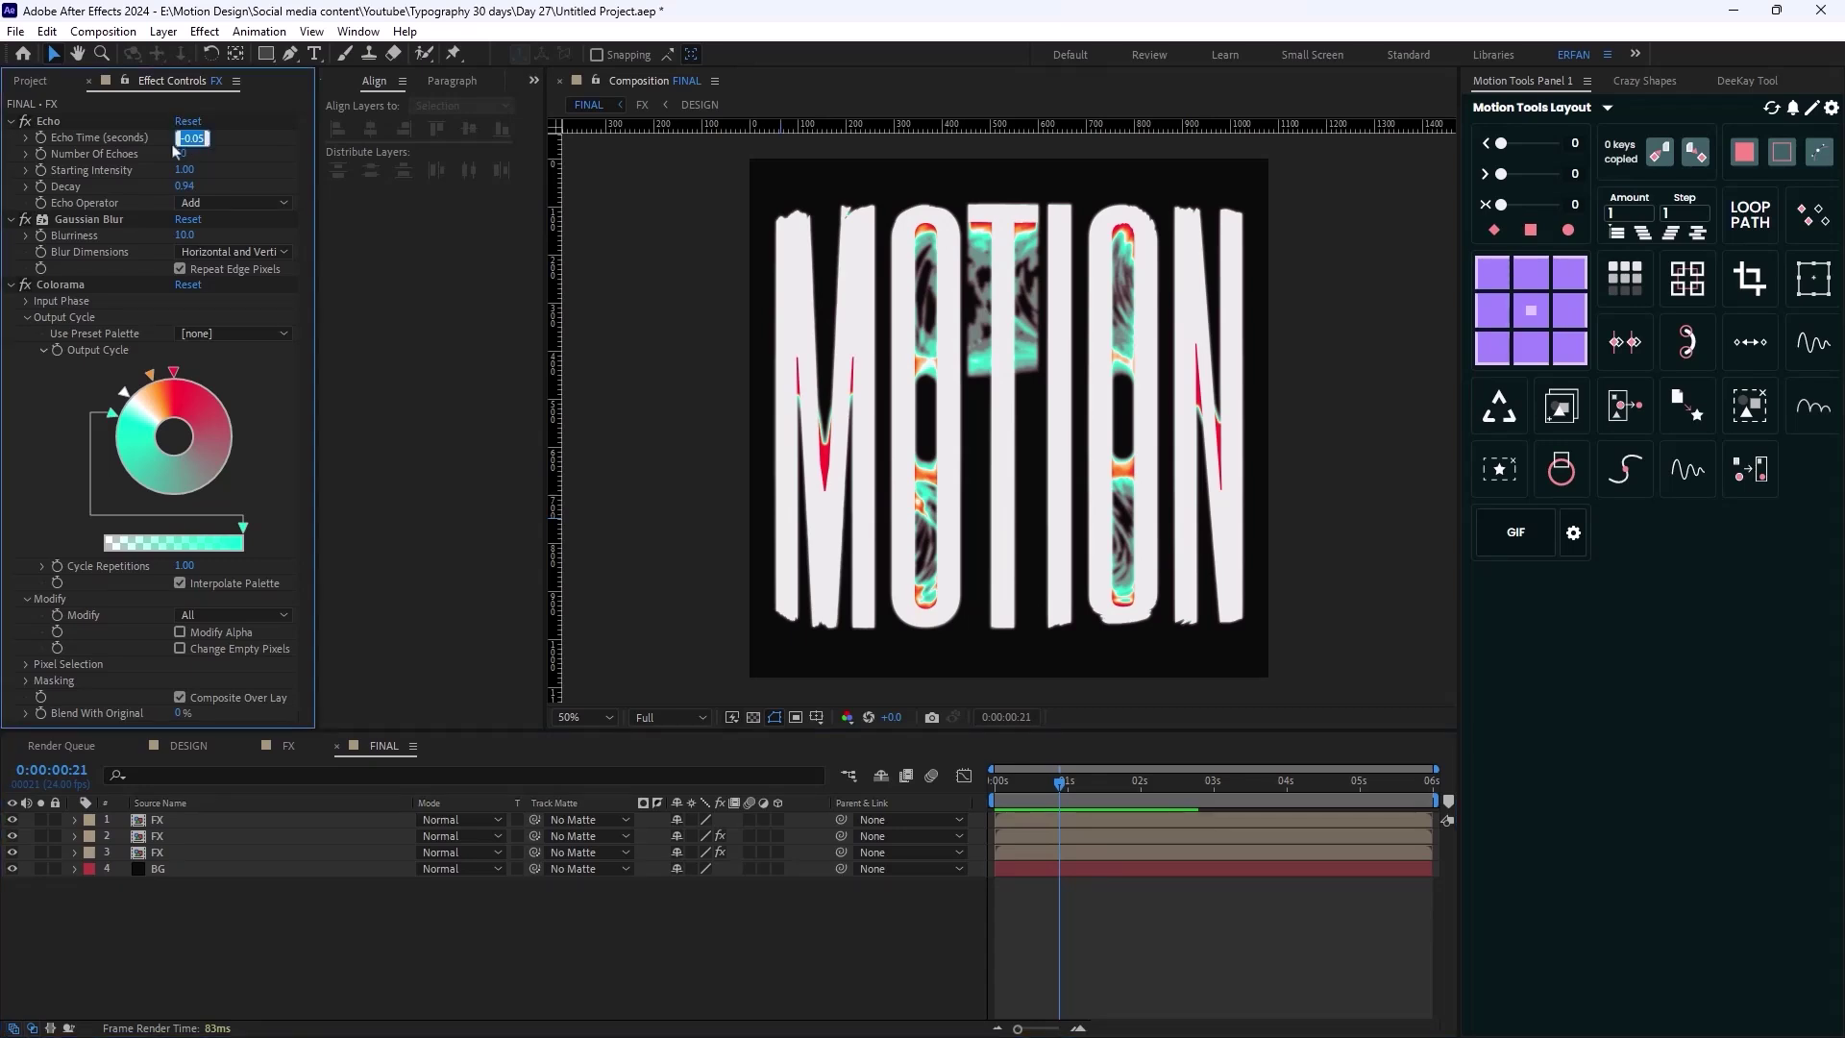
{"action": "type", "text": "-0.005"}
{"action": "key", "text": "Return"}
{"action": "key", "text": "space"}
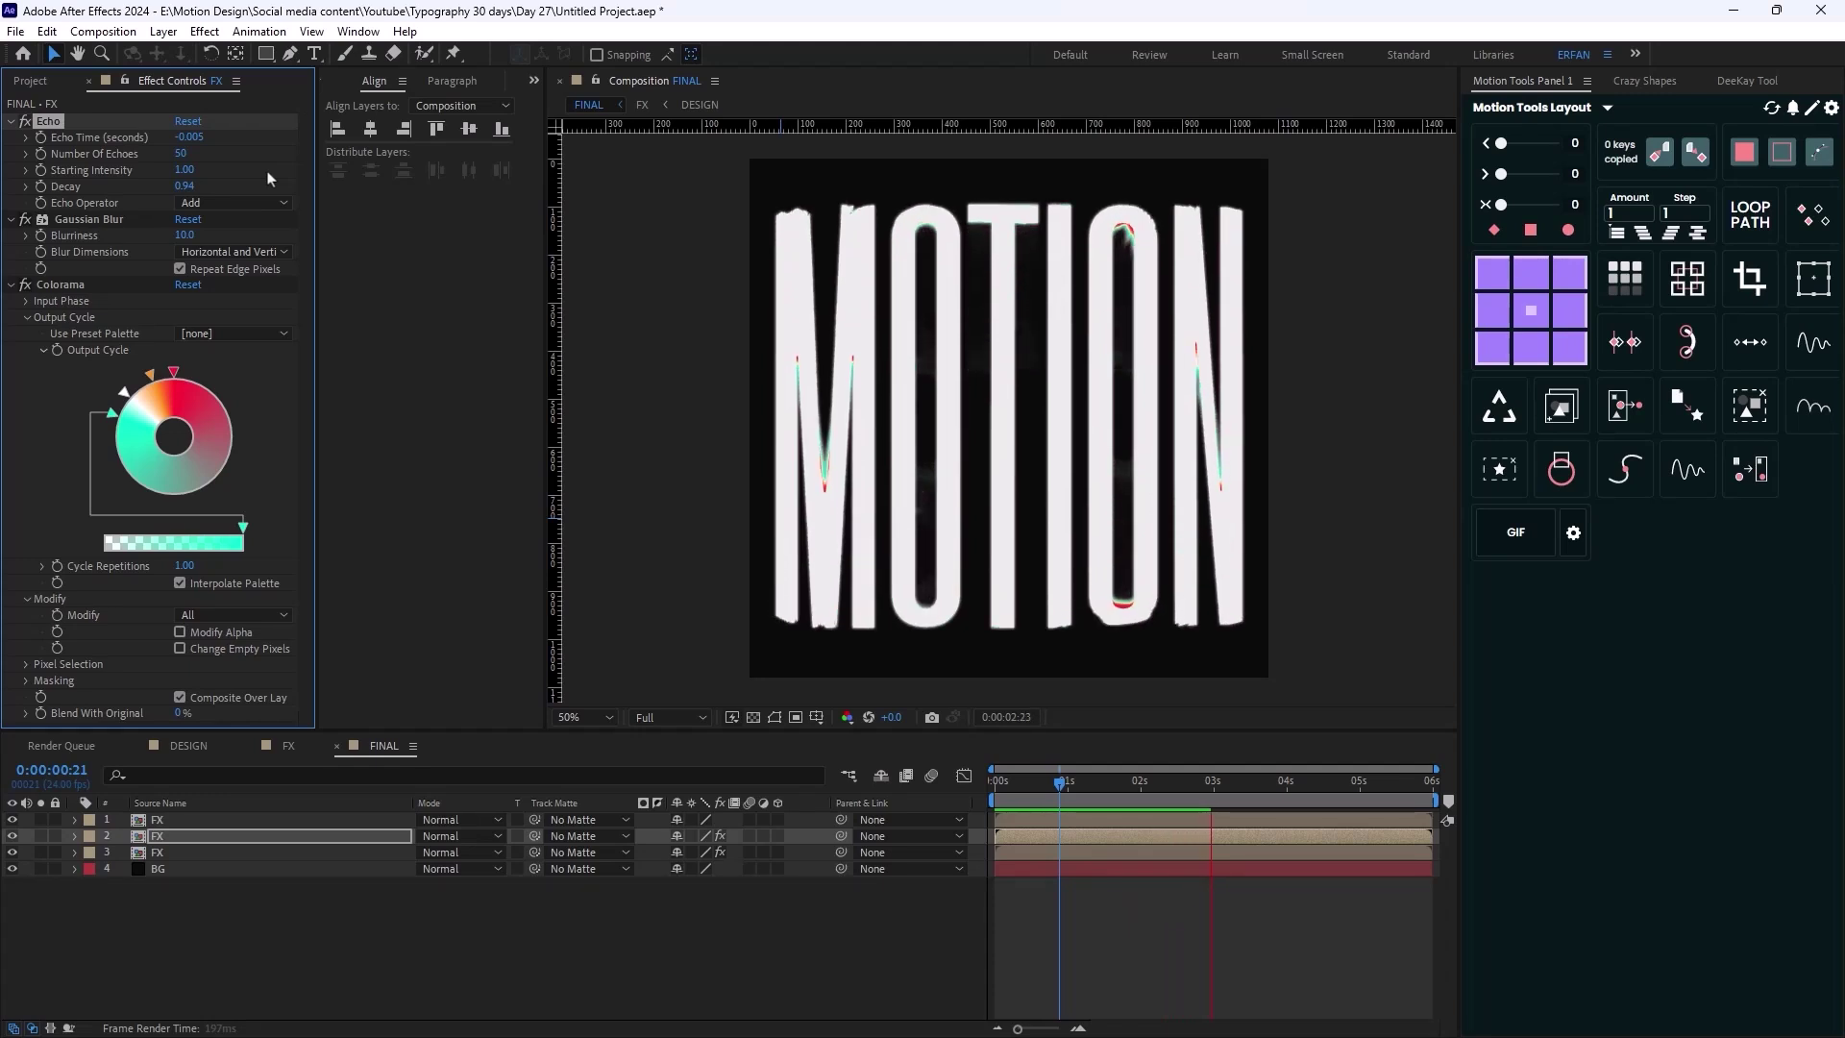
Limit the work area to the section from about 2 to 4 seconds and preview it
{"action": "key", "text": "b"}
{"action": "key", "text": "n"}
{"action": "left_click", "coordinate": [1288, 660]}
{"action": "left_click", "coordinate": [1196, 788]}
{"action": "key", "text": "space"}
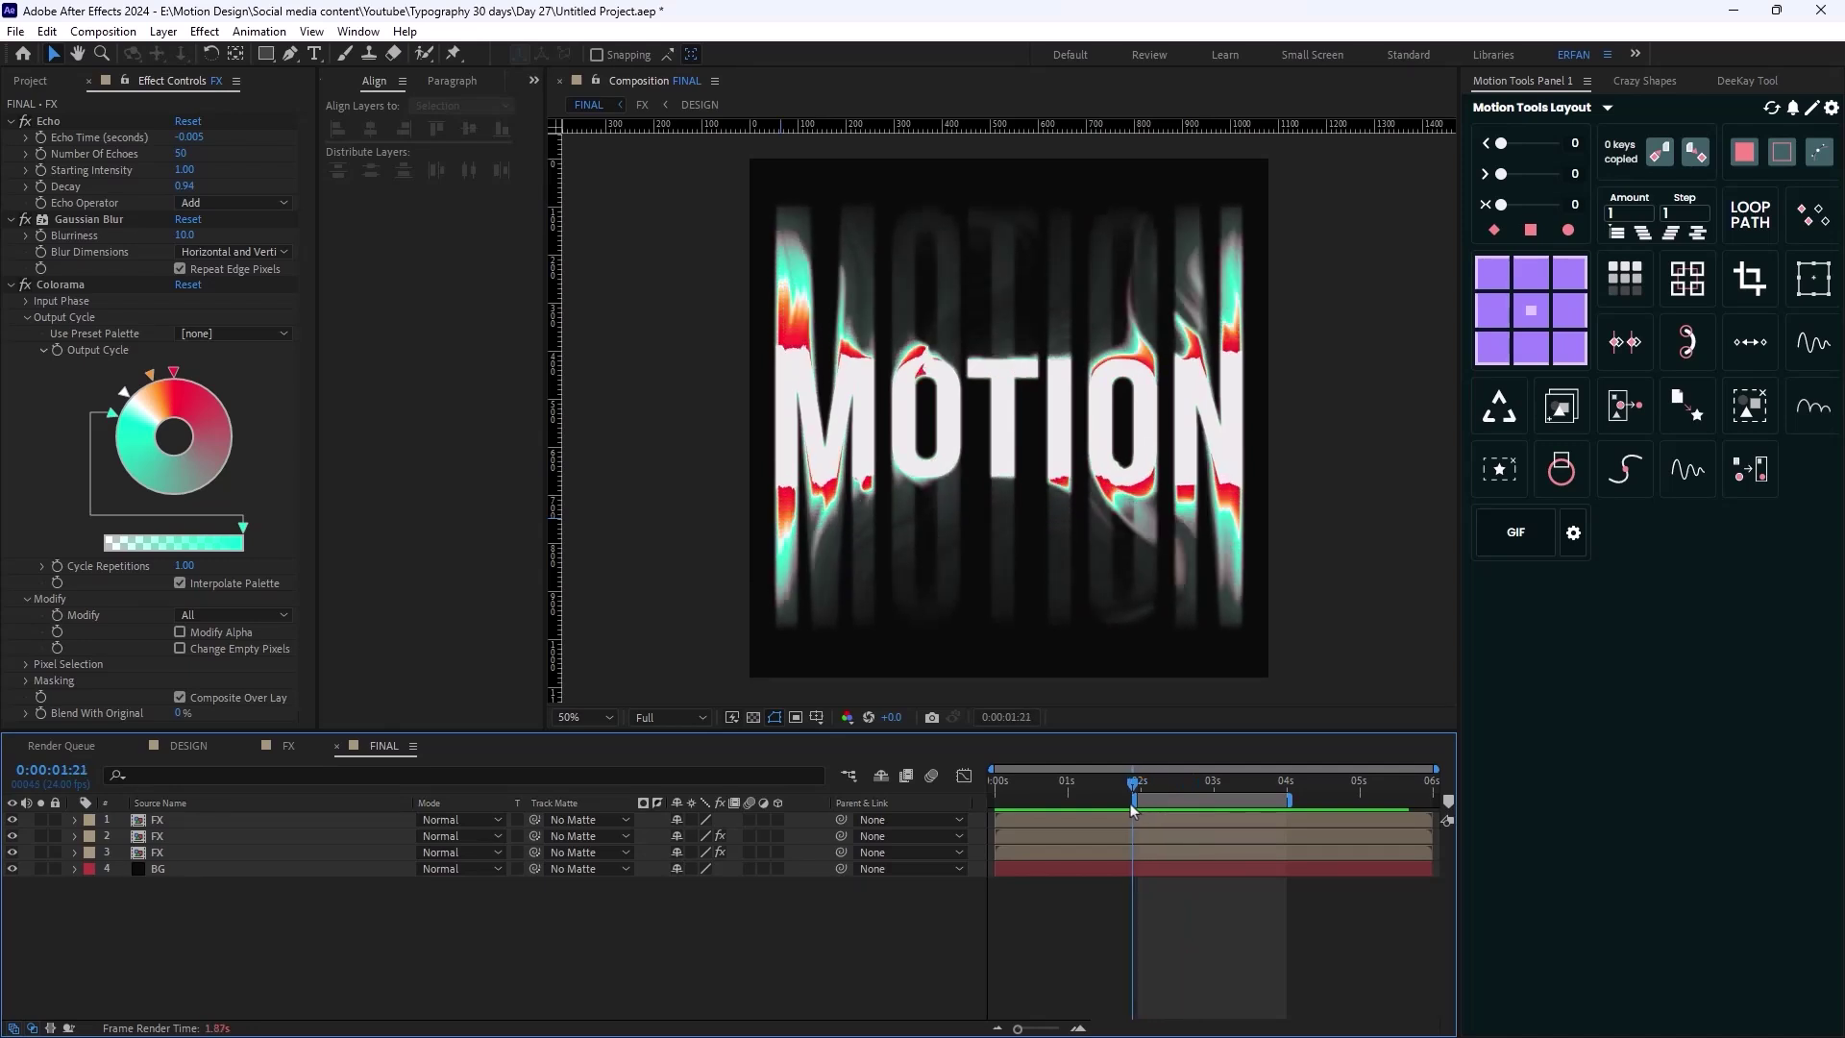
Create an adjustment layer above the FX layers and name it Light
{"action": "right_click", "coordinate": [319, 937]}
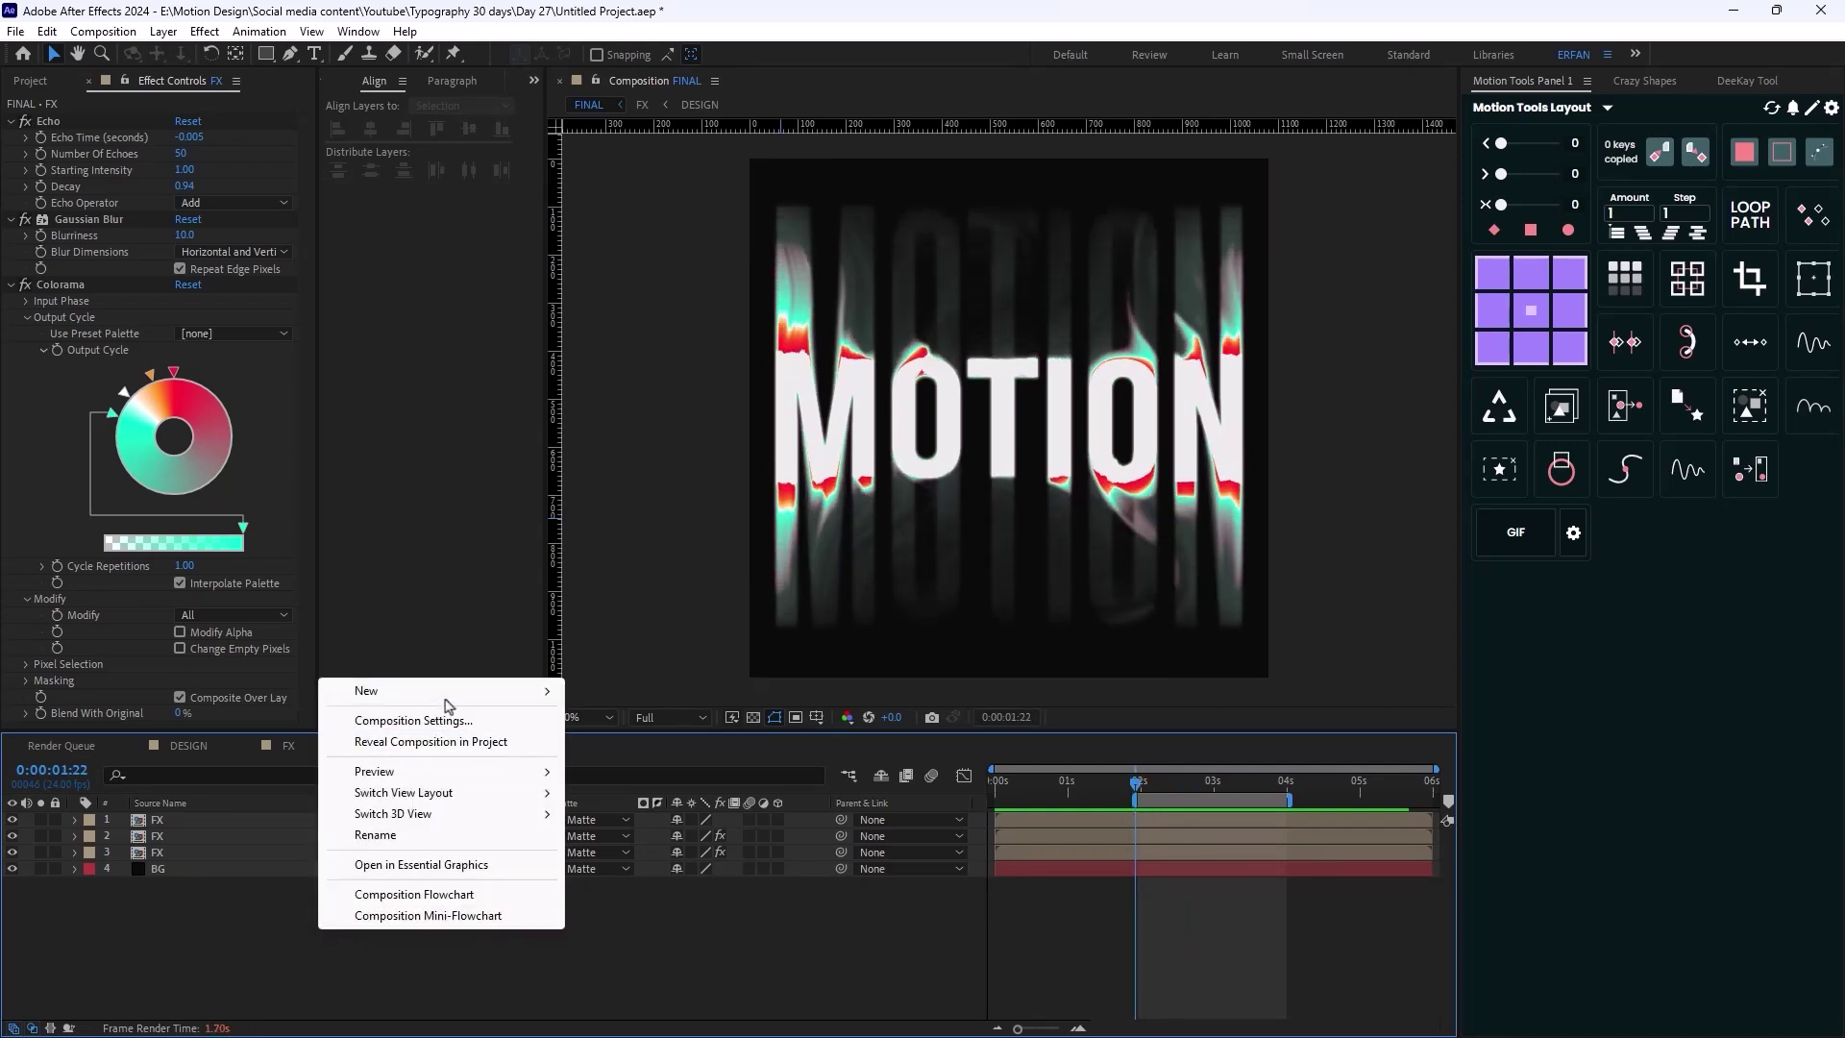
{"action": "mouse_move", "coordinate": [456, 692]}
{"action": "left_click", "coordinate": [640, 848]}
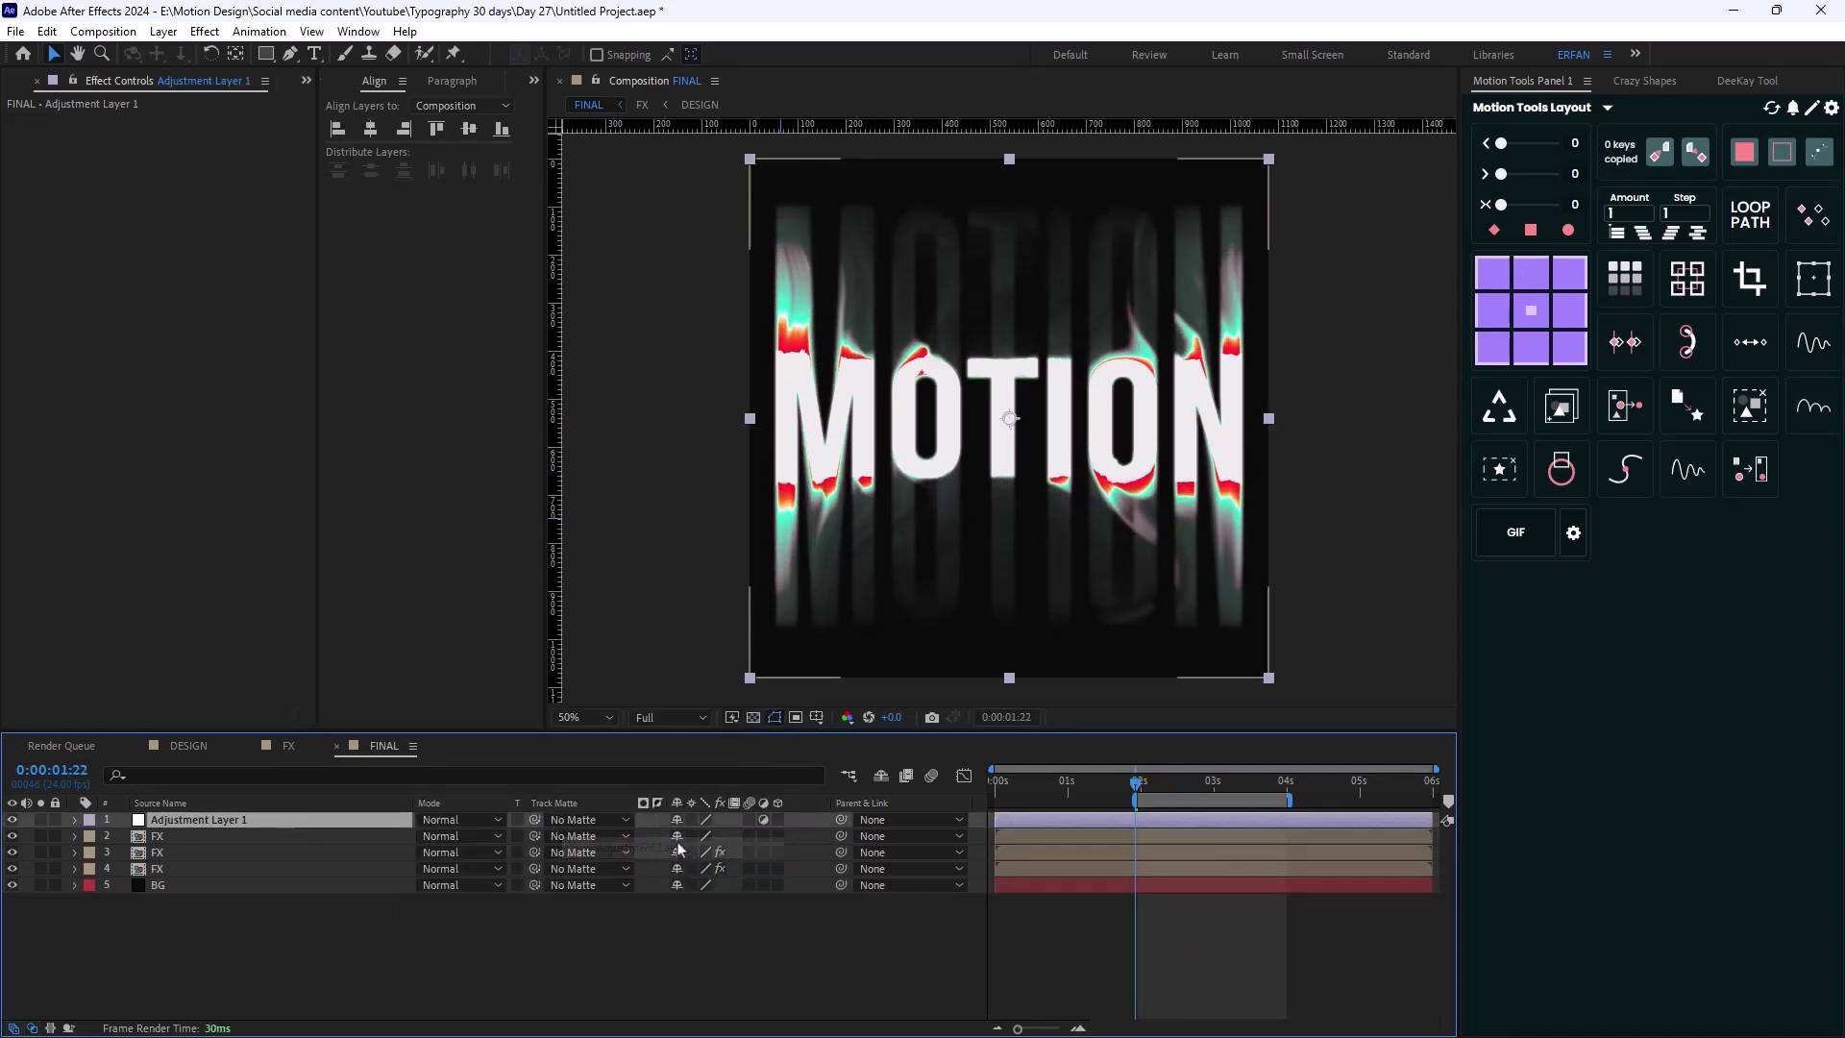
{"action": "key", "text": "Return"}
{"action": "type", "text": "L"}
{"action": "key", "text": "Return"}
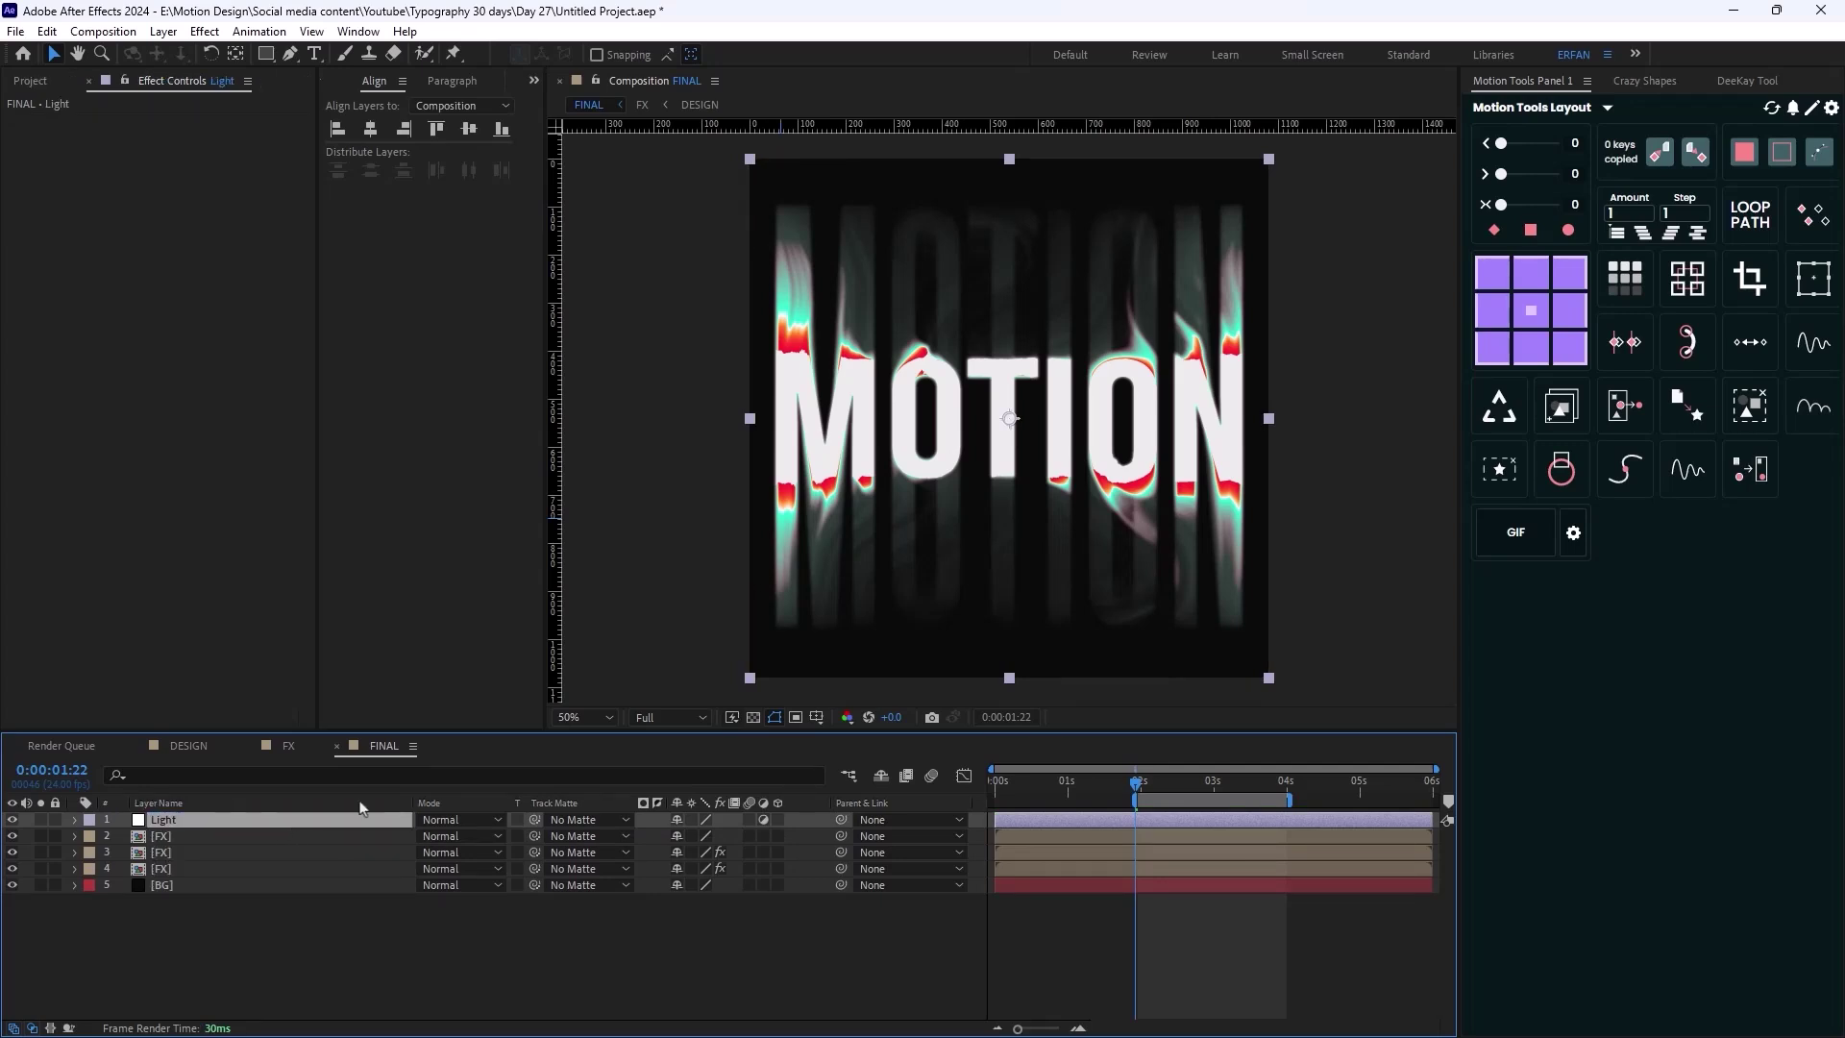
Add an elliptical mask to the Light layer that spans the full composition
{"action": "left_click", "coordinate": [265, 60]}
{"action": "left_click", "coordinate": [328, 96]}
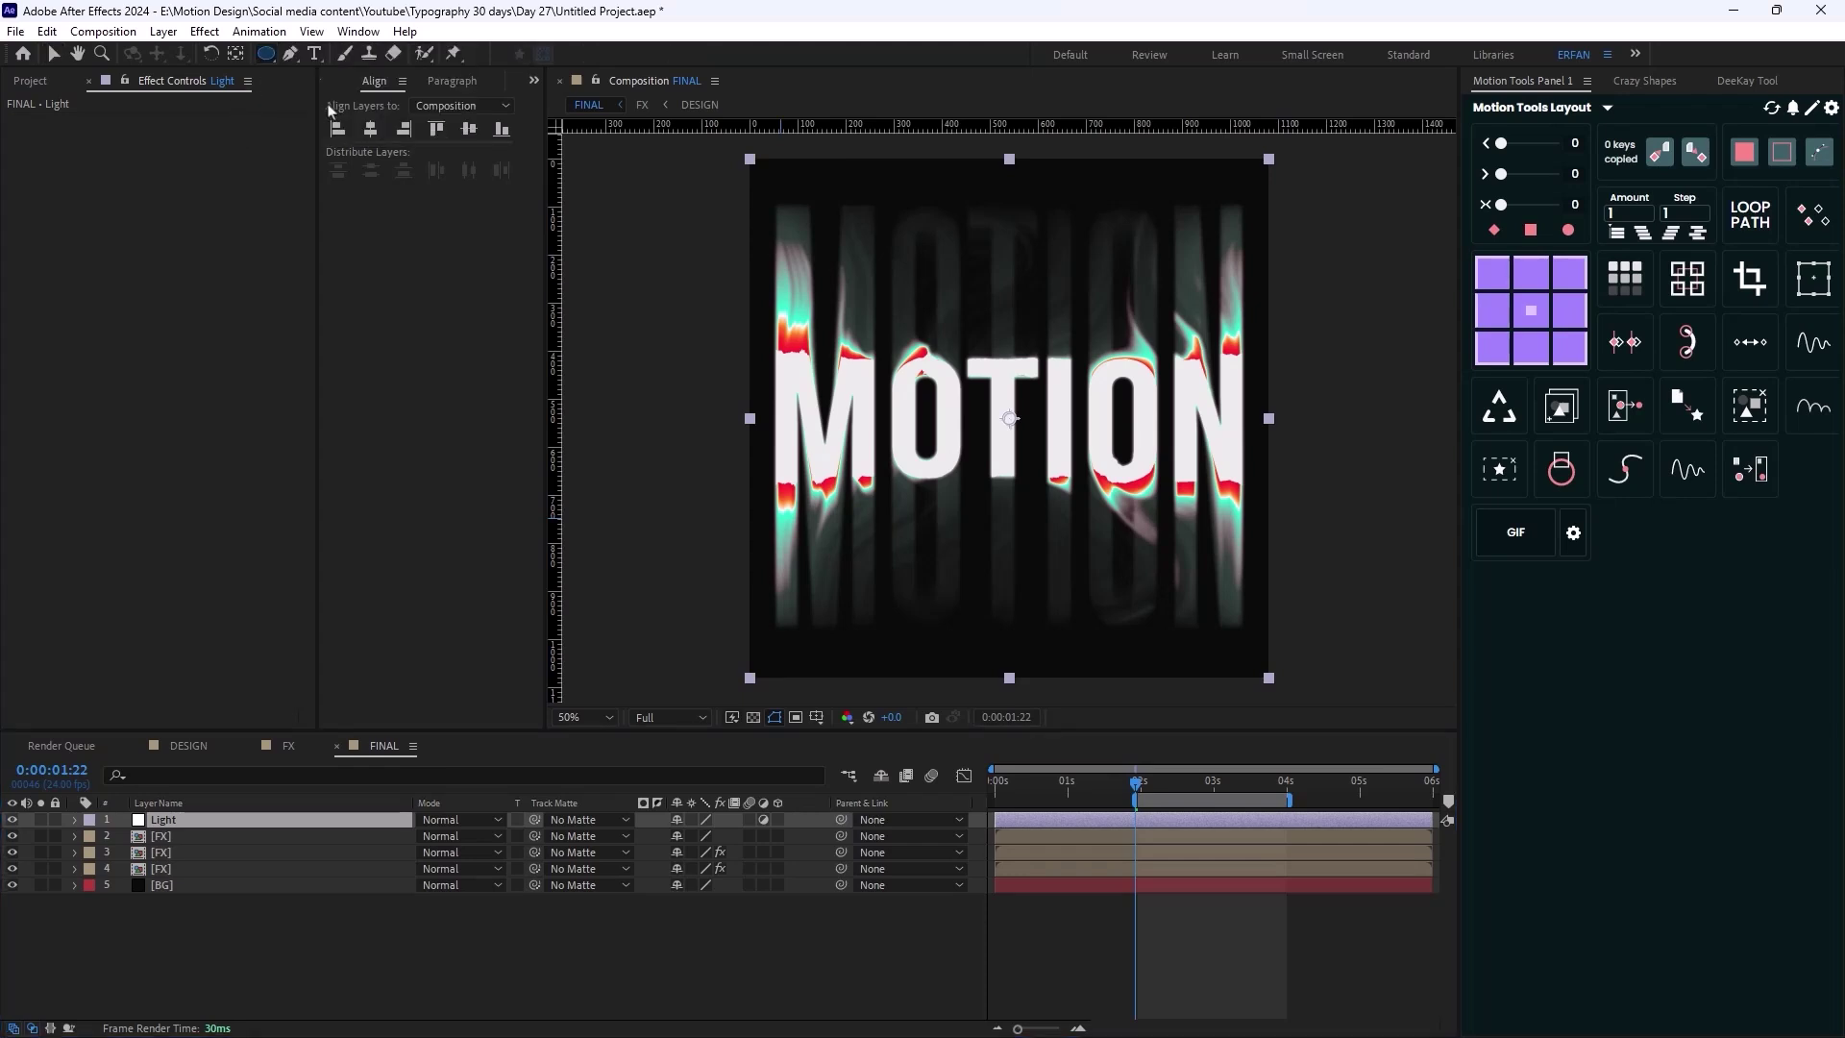
{"action": "double_click", "coordinate": [265, 53]}
{"action": "key", "text": "v"}
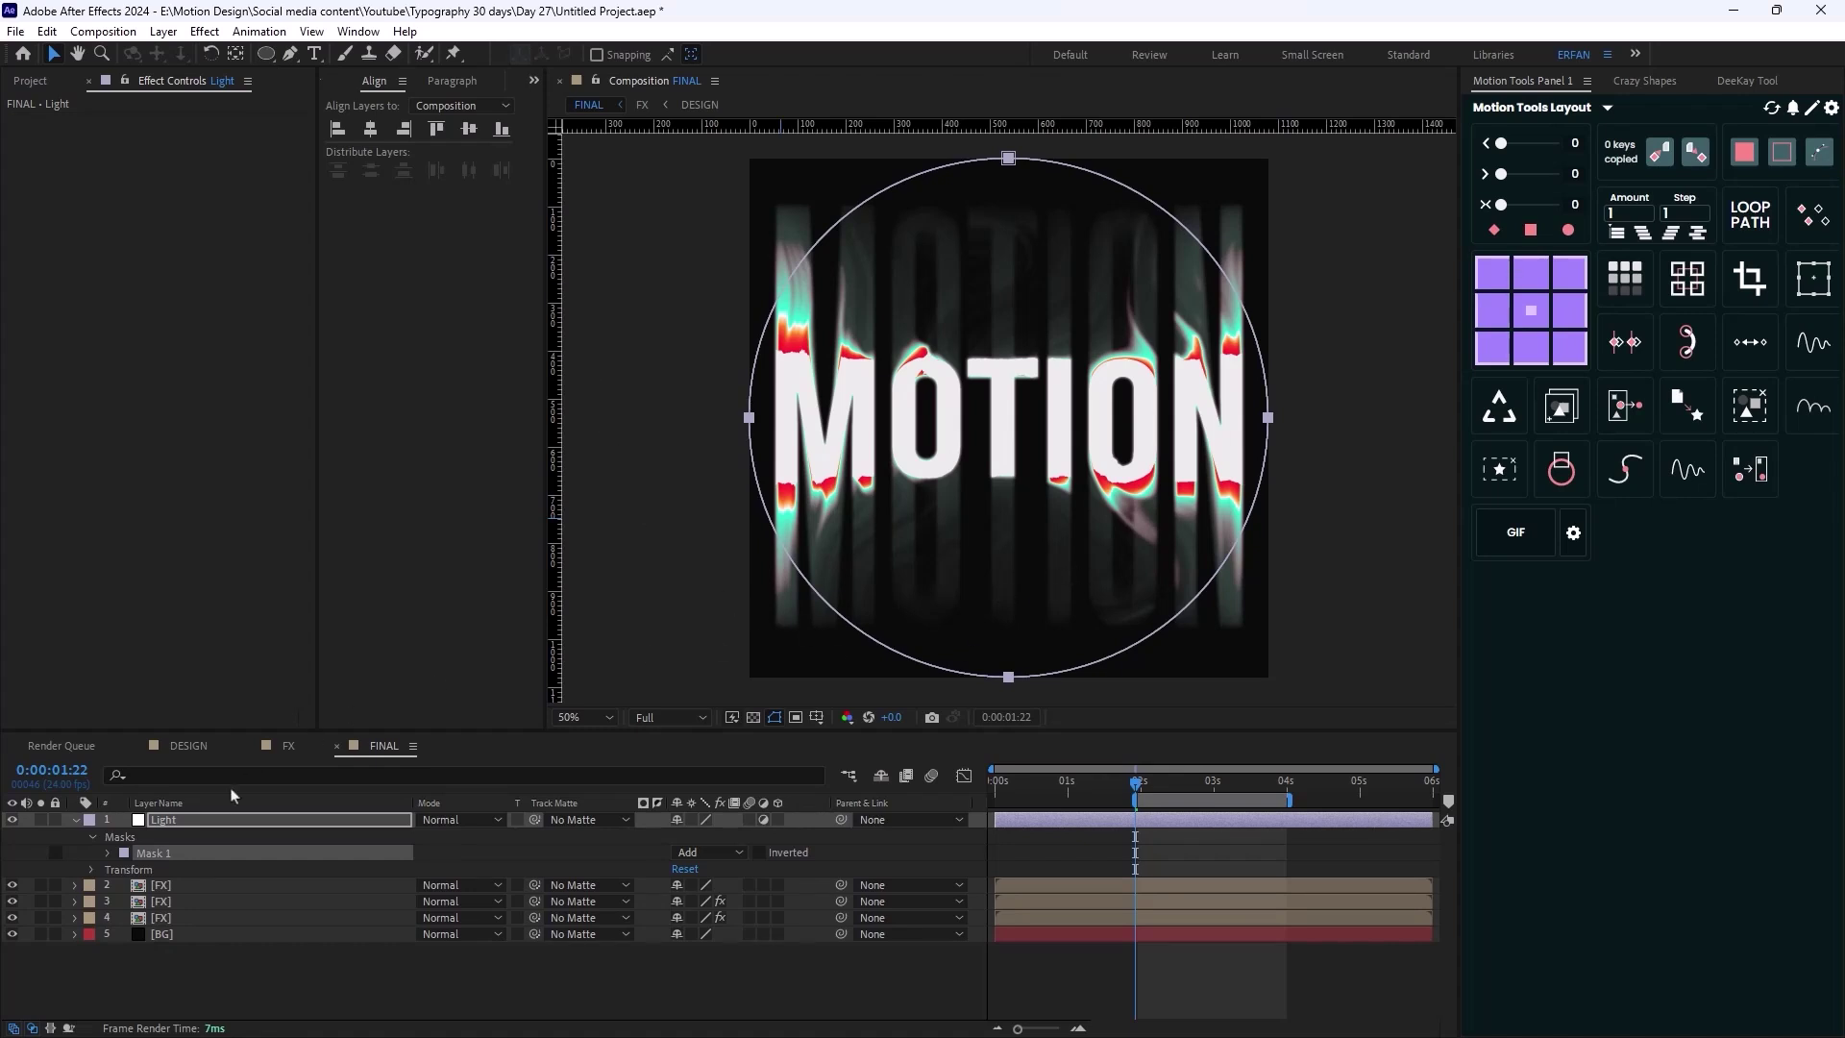
Apply the Fill effect to the Light layer and set its colour to white
{"action": "left_click", "coordinate": [189, 823]}
{"action": "key", "text": "ctrl+space"}
{"action": "type", "text": "fil"}
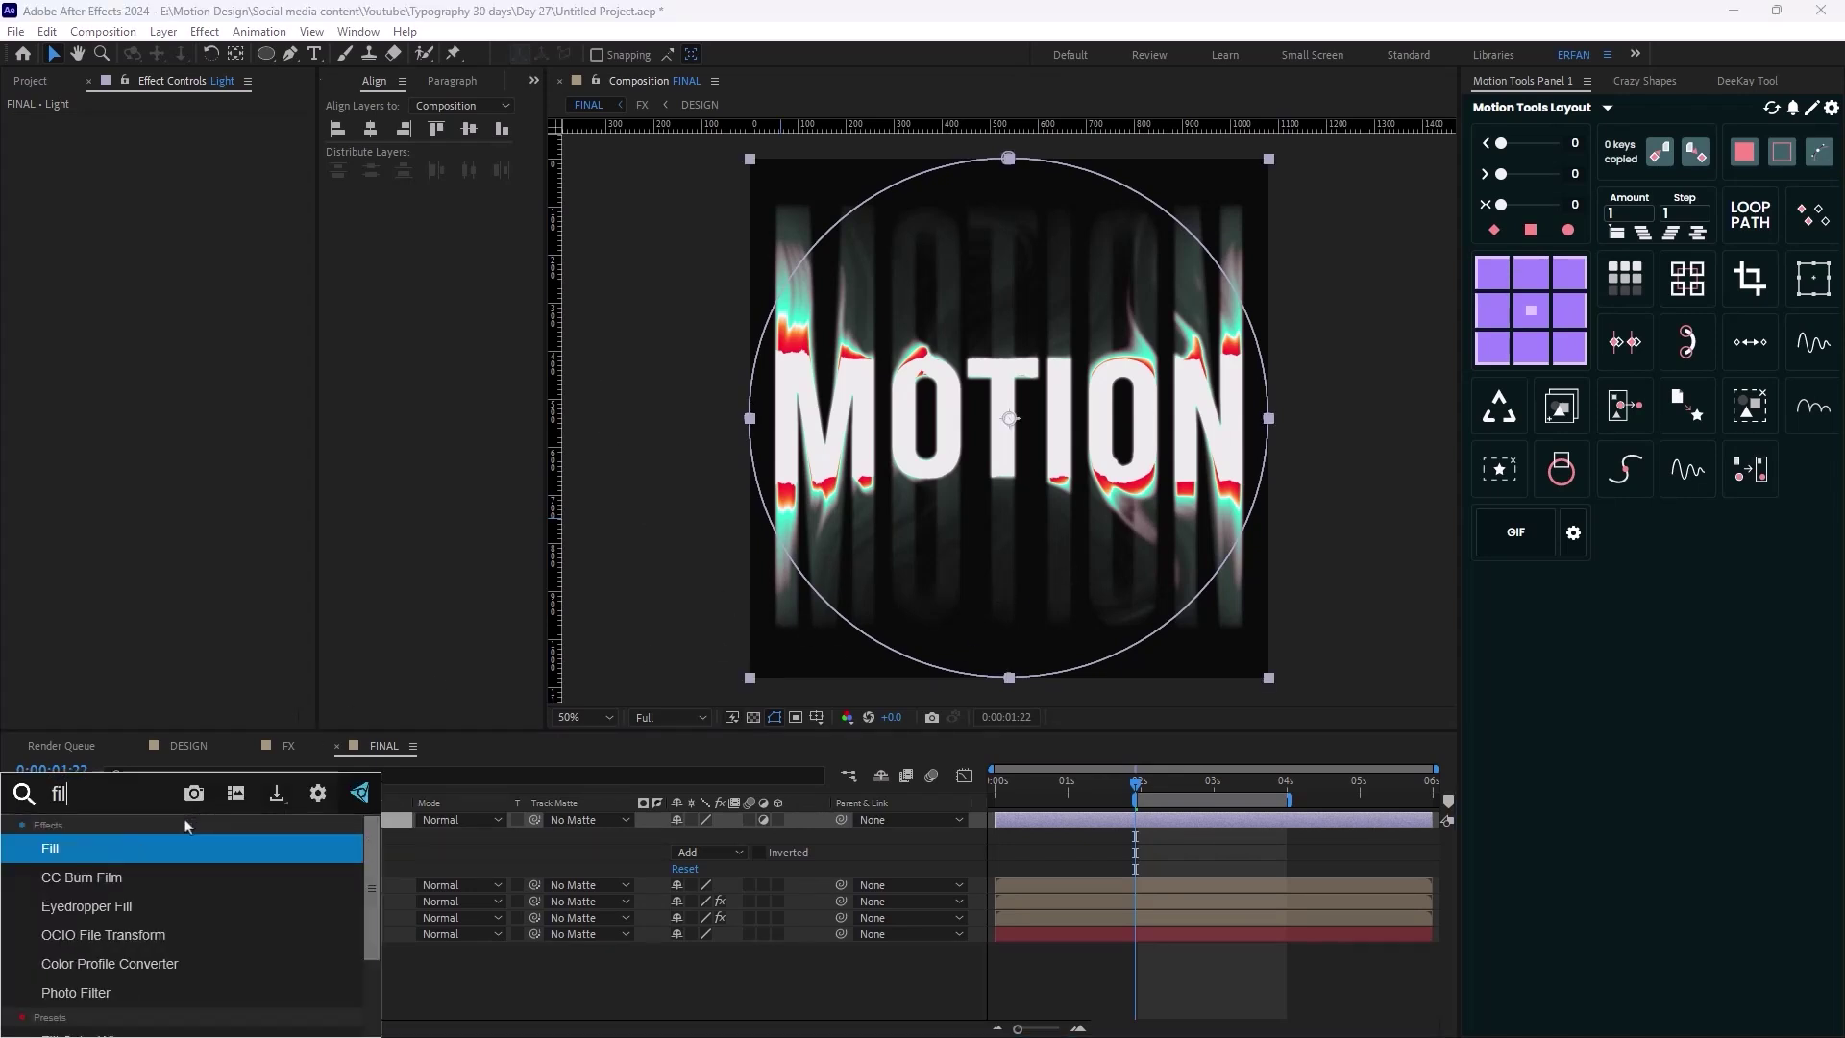
{"action": "key", "text": "Return"}
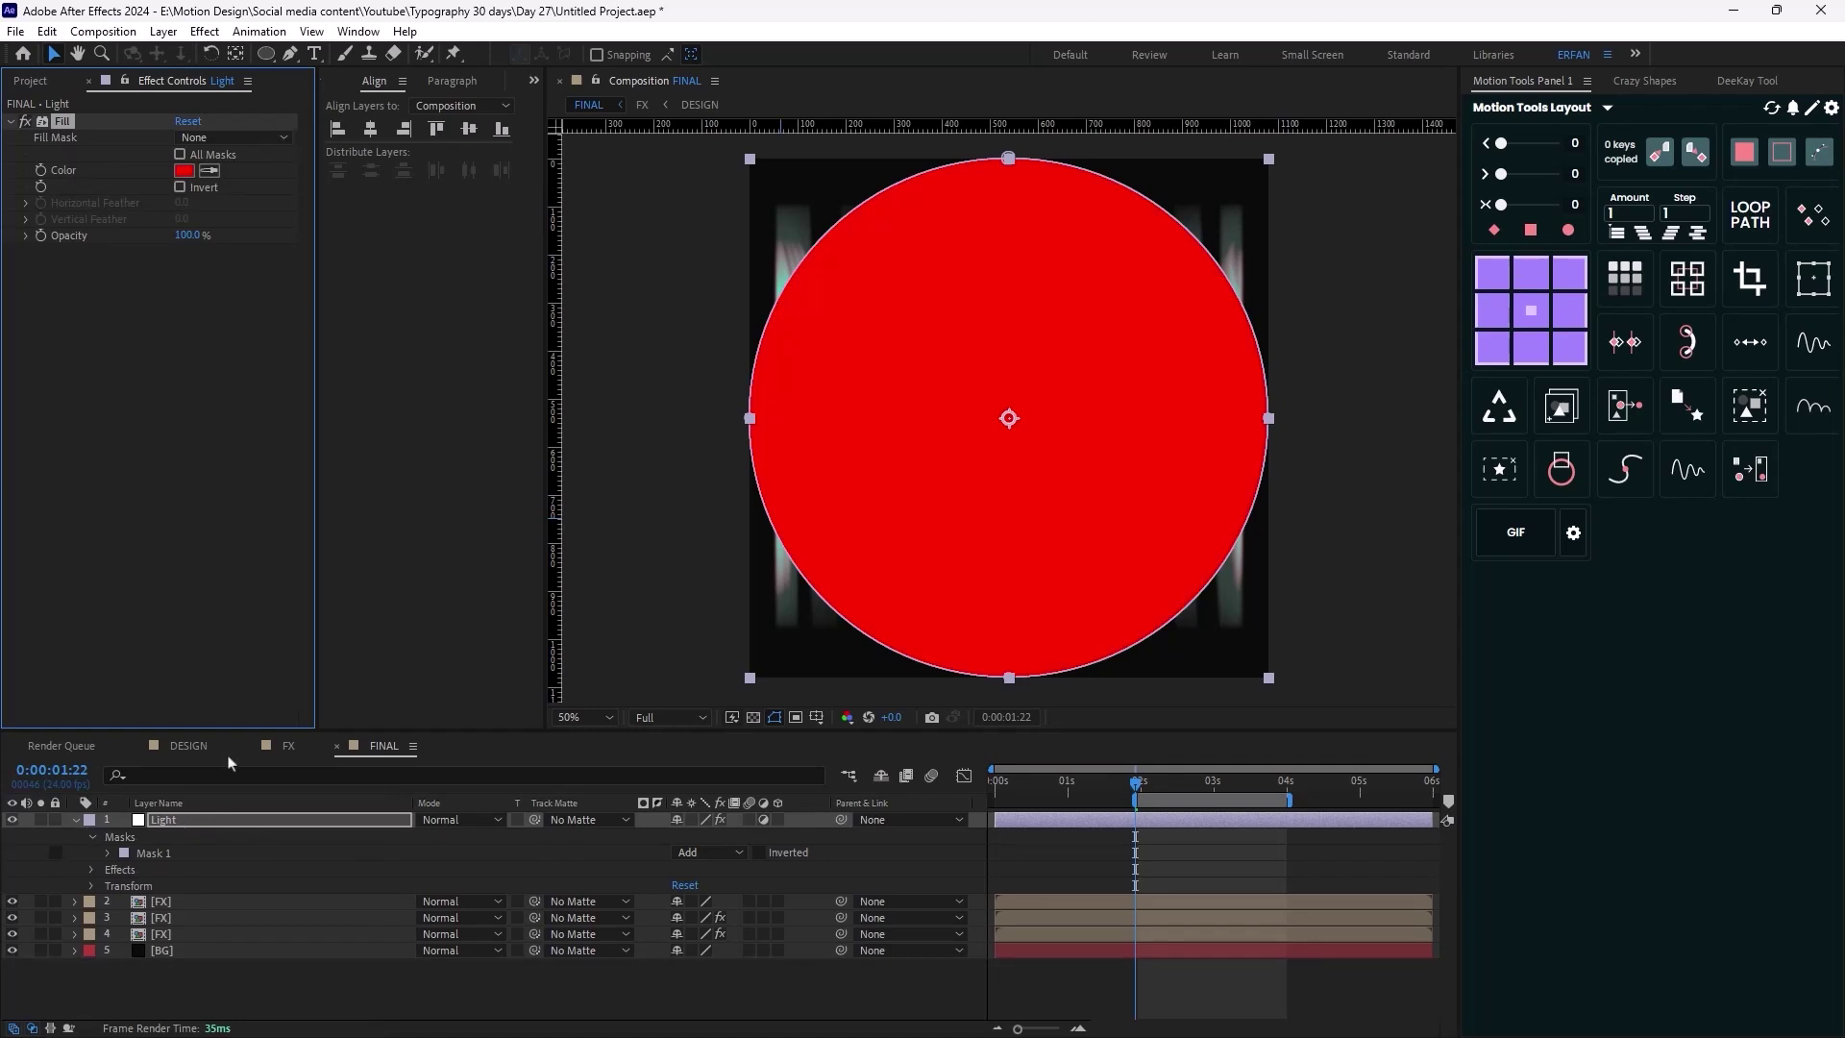
{"action": "left_click", "coordinate": [188, 171]}
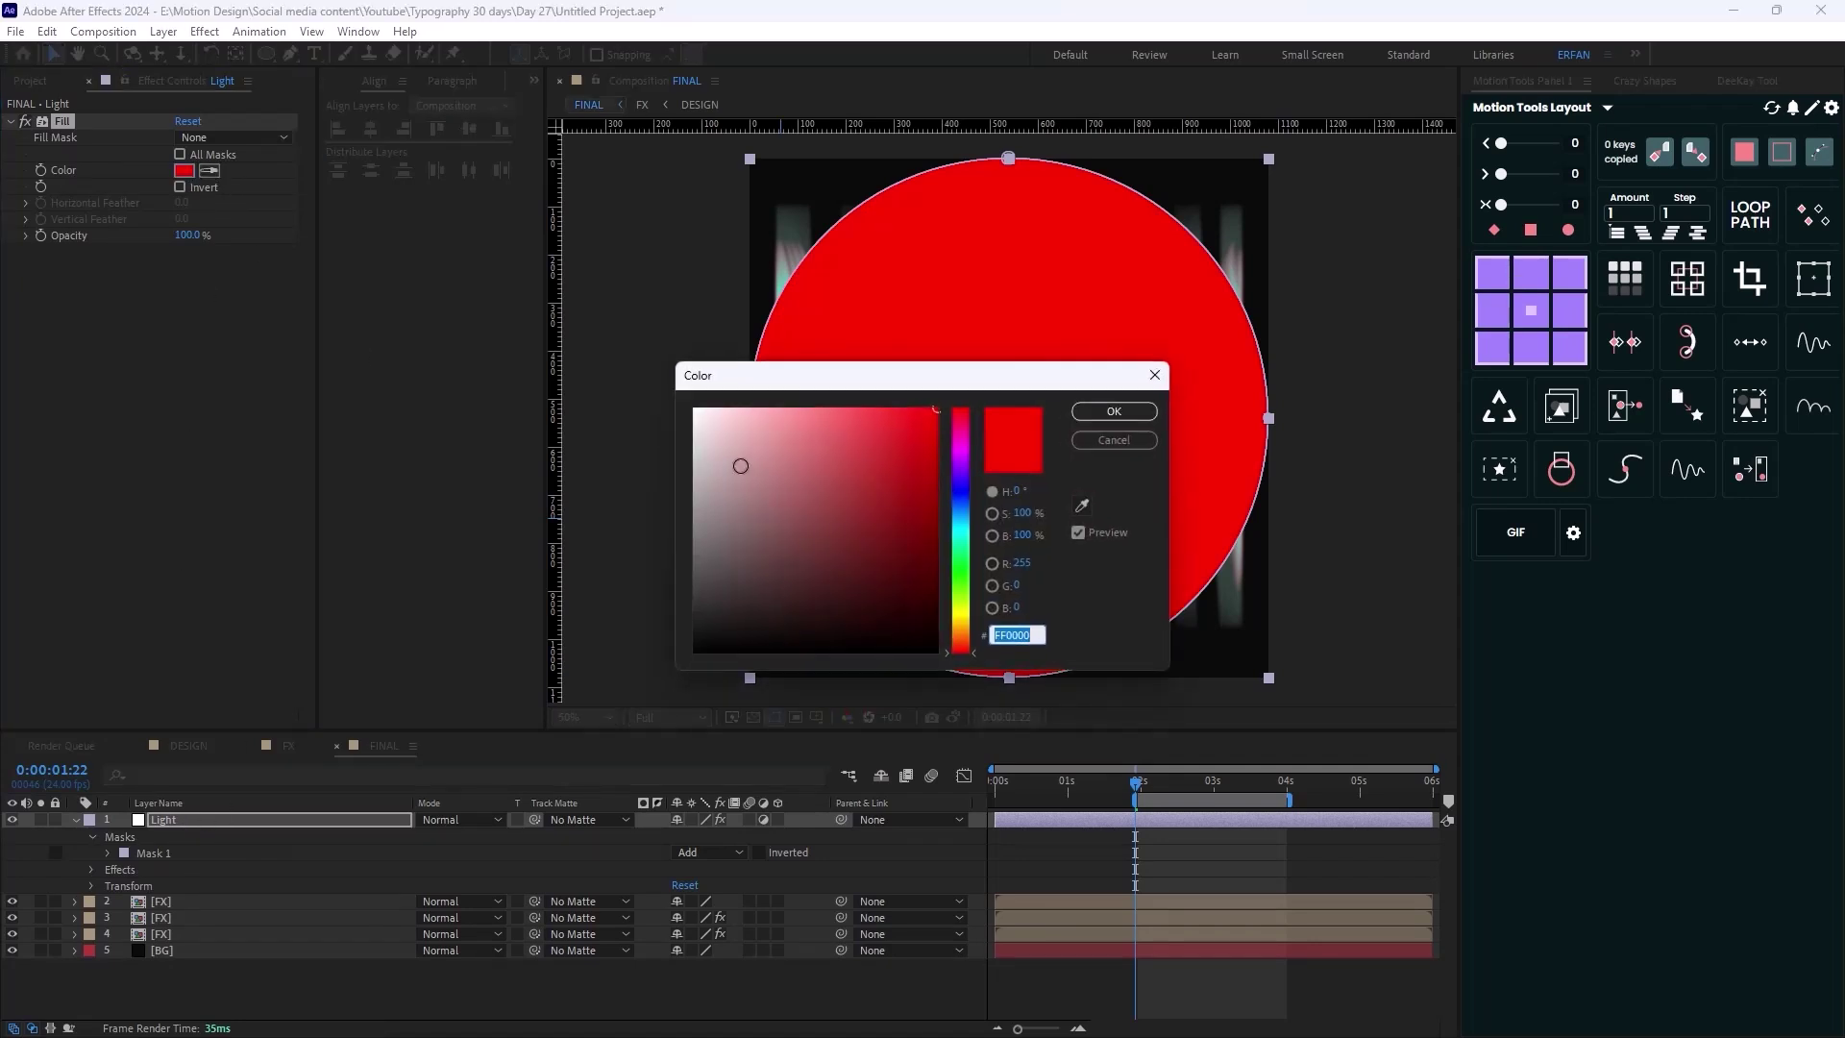
{"action": "left_click_drag", "start_coordinate": [741, 467], "coordinate": [693, 409]}
{"action": "left_click", "coordinate": [1113, 412]}
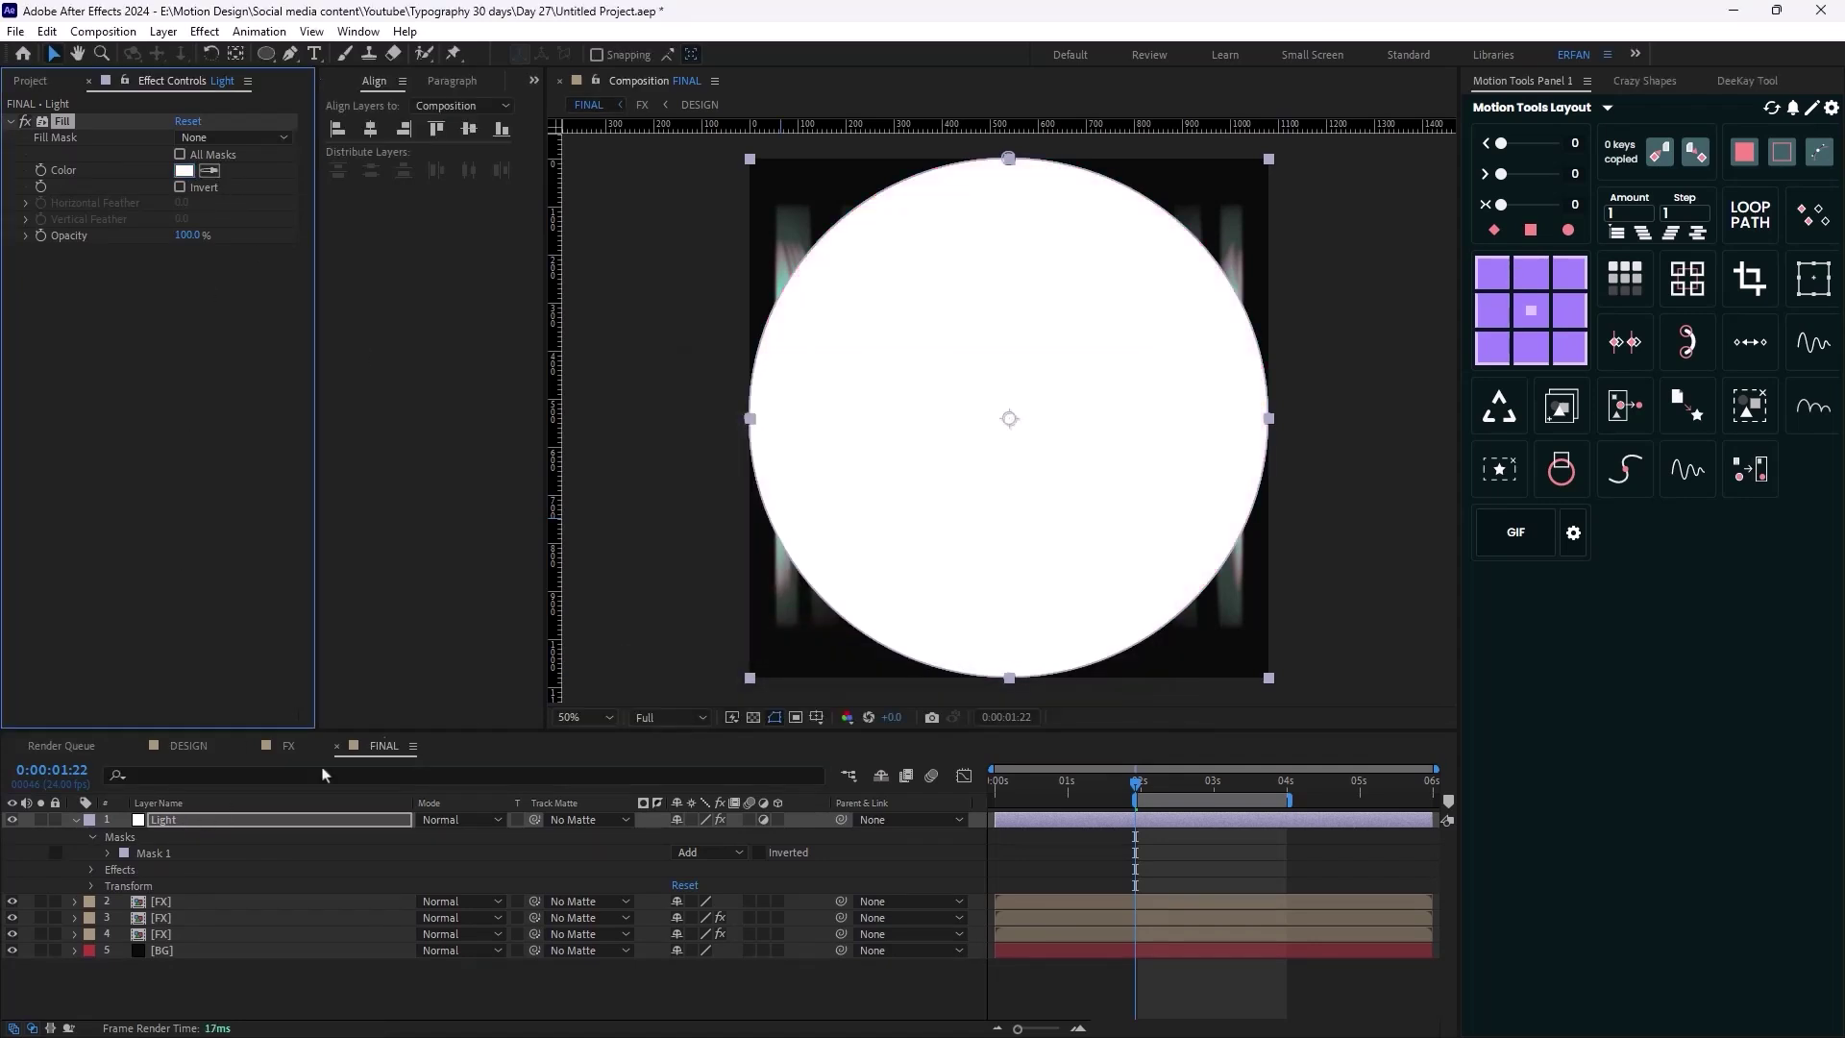
Set the Light layer's mask feather to 4000 pixels and its blending mode to Add
{"action": "left_click", "coordinate": [180, 858]}
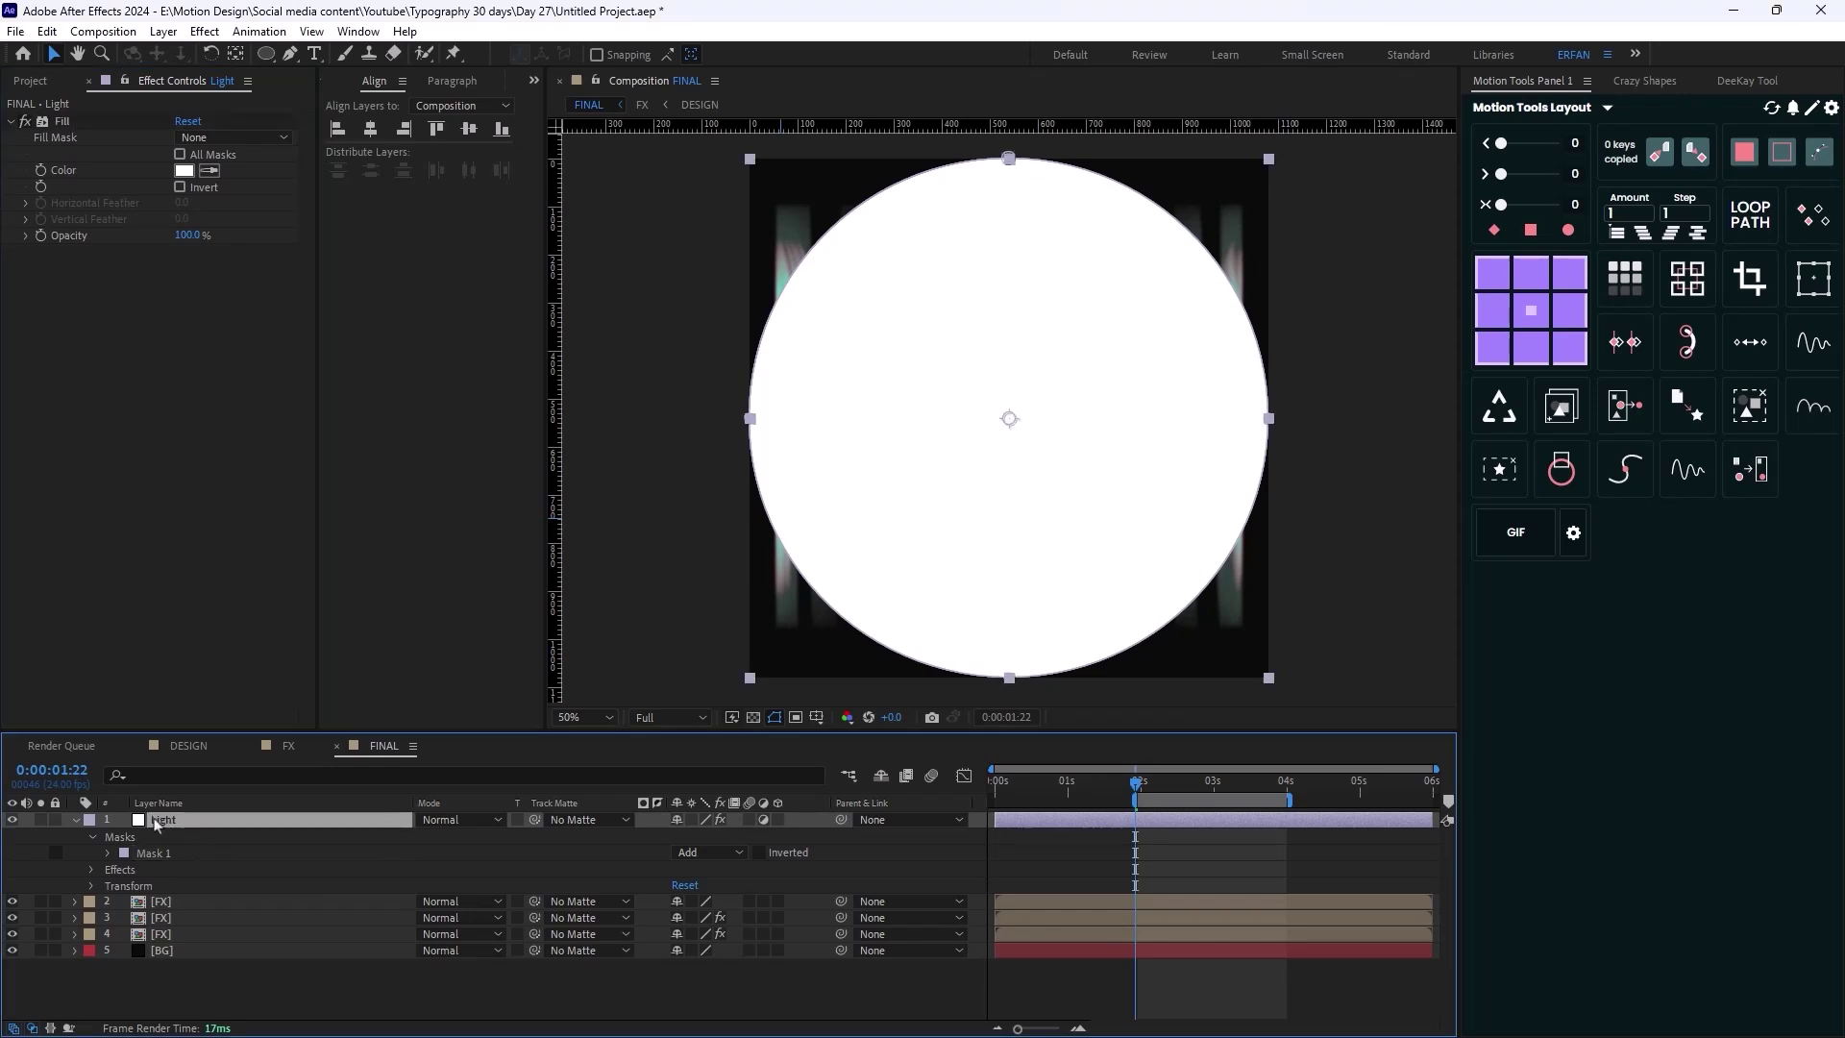
{"action": "key", "text": "f"}
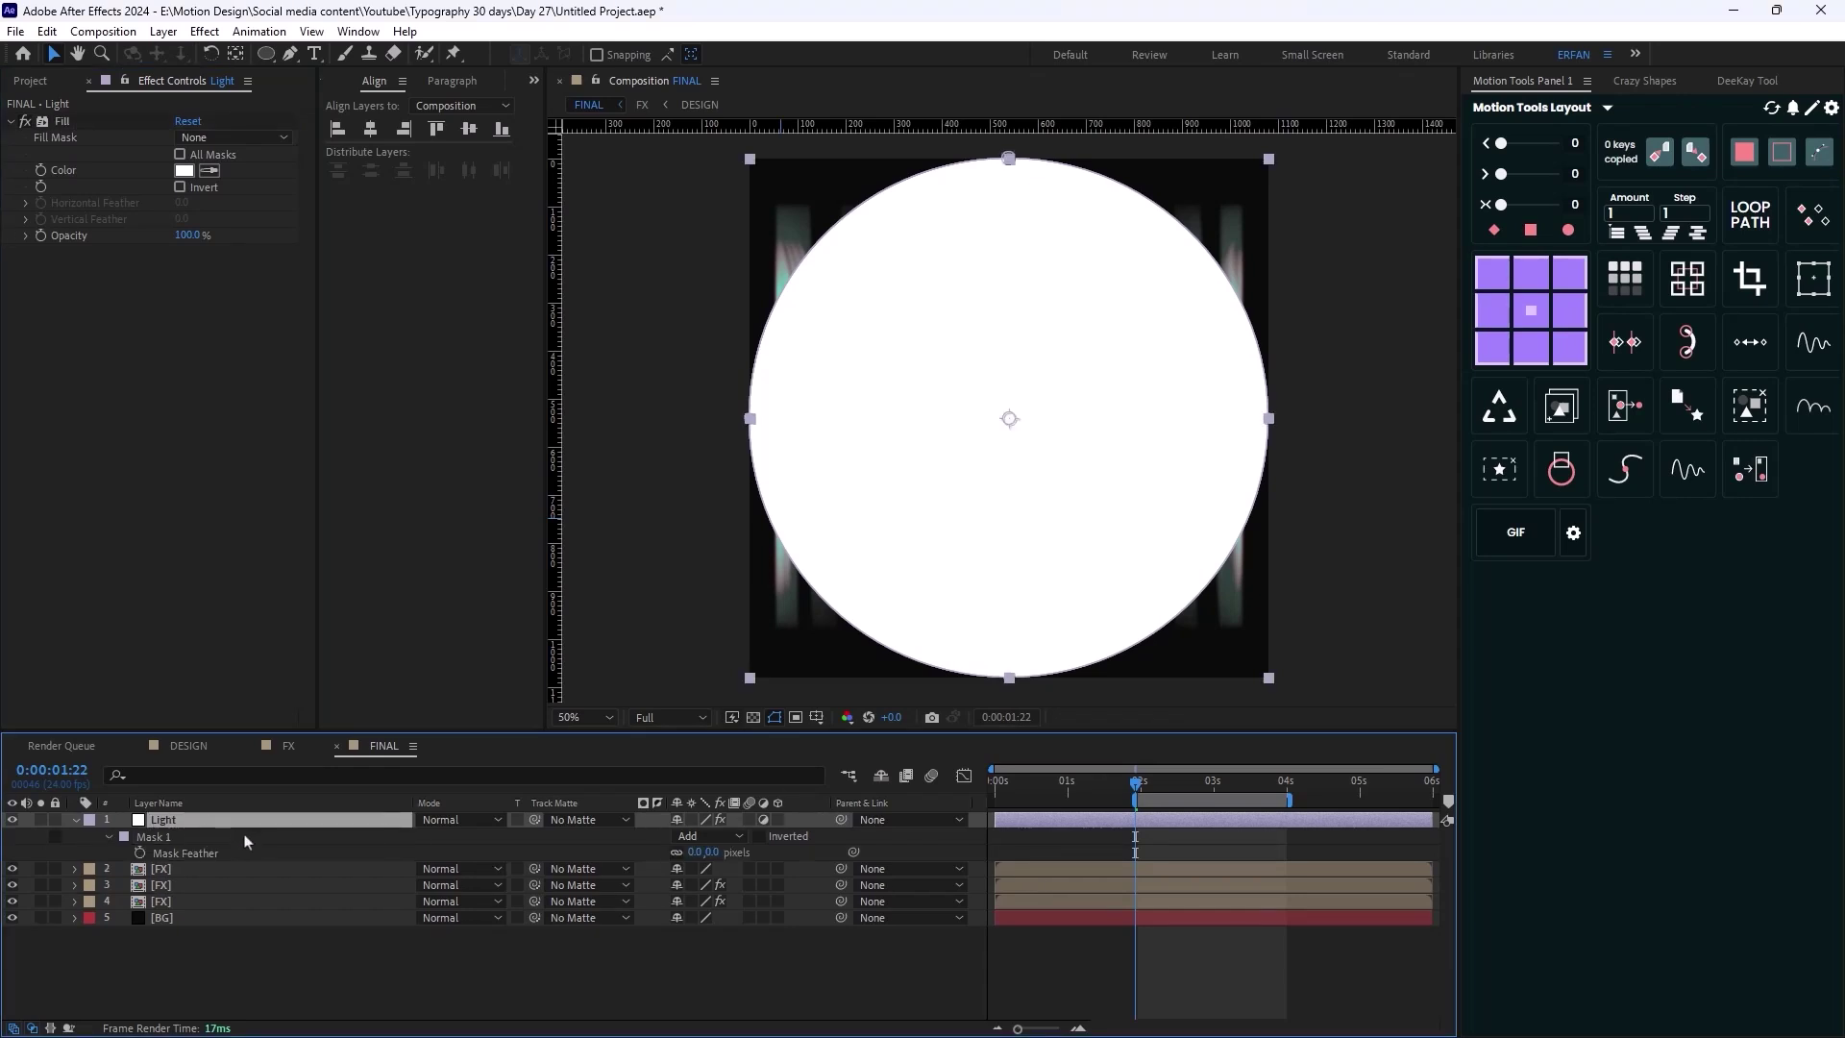
{"action": "left_click_drag", "start_coordinate": [692, 857], "coordinate": [1151, 813]}
{"action": "left_click", "coordinate": [469, 821]}
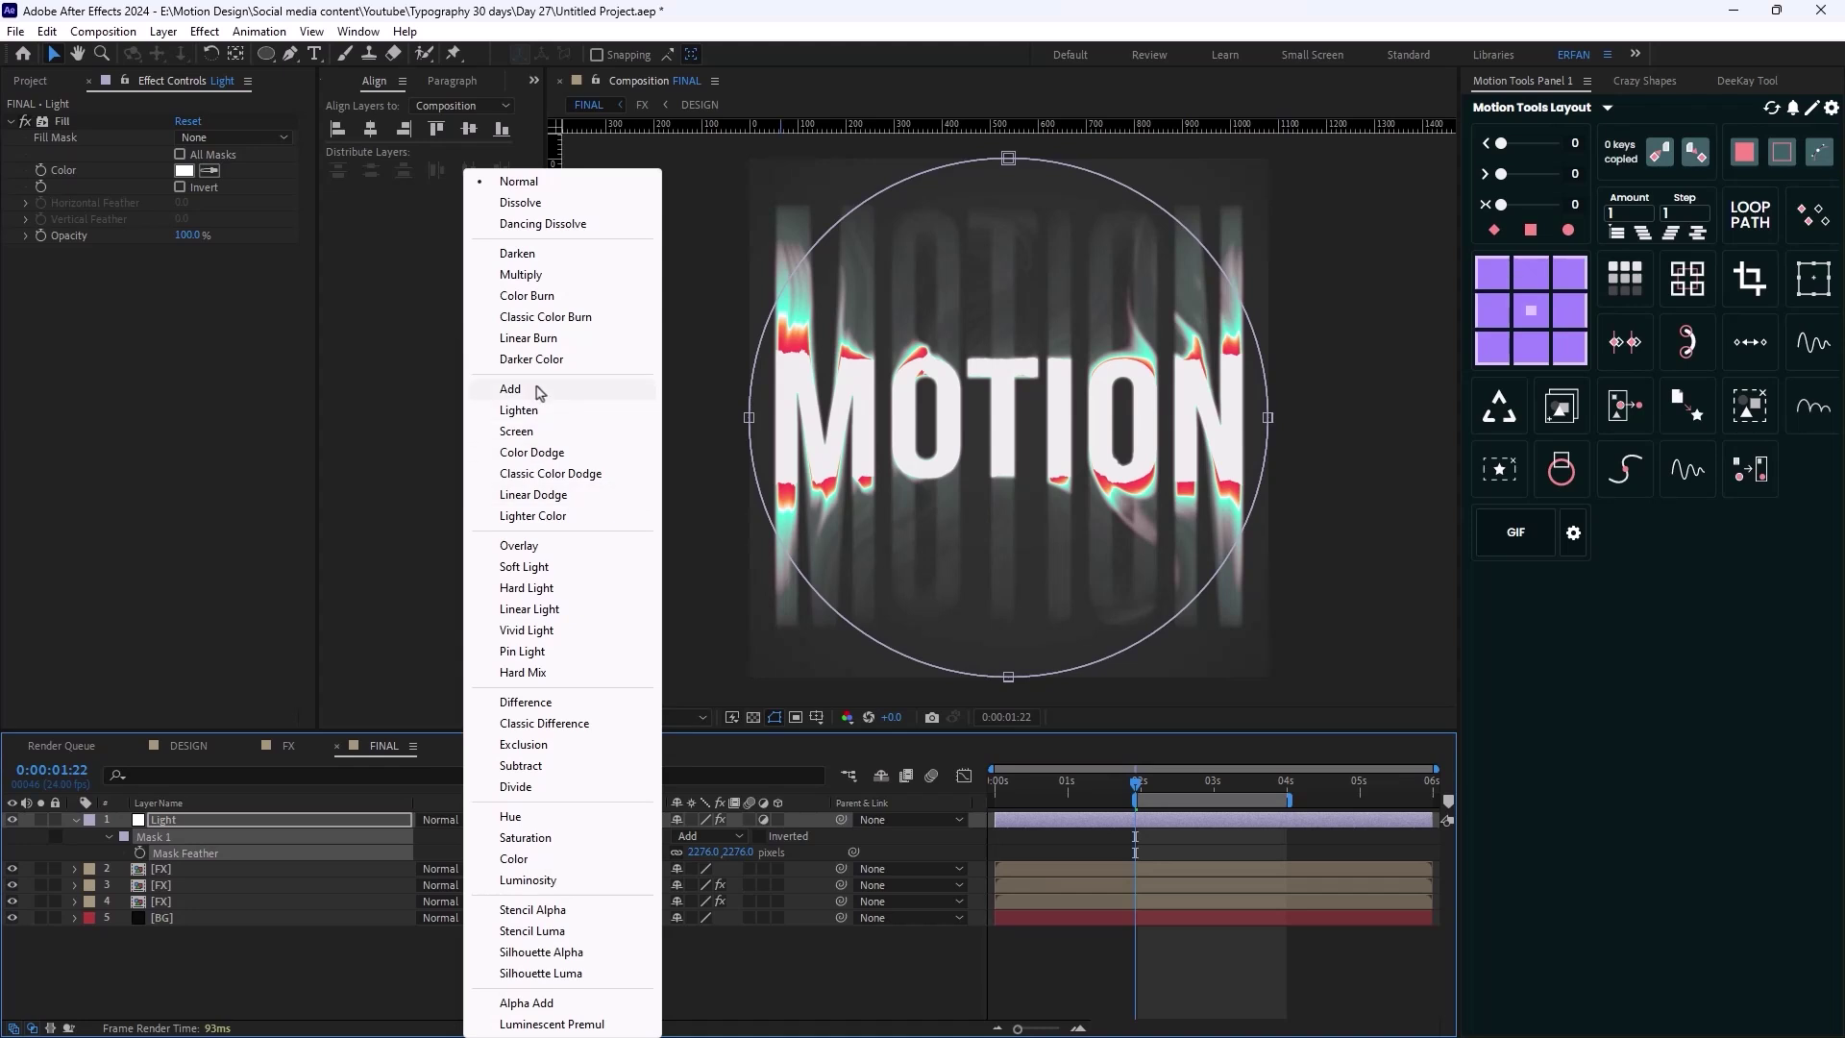
{"action": "left_click", "coordinate": [511, 389]}
{"action": "left_click_drag", "start_coordinate": [712, 858], "coordinate": [737, 843]}
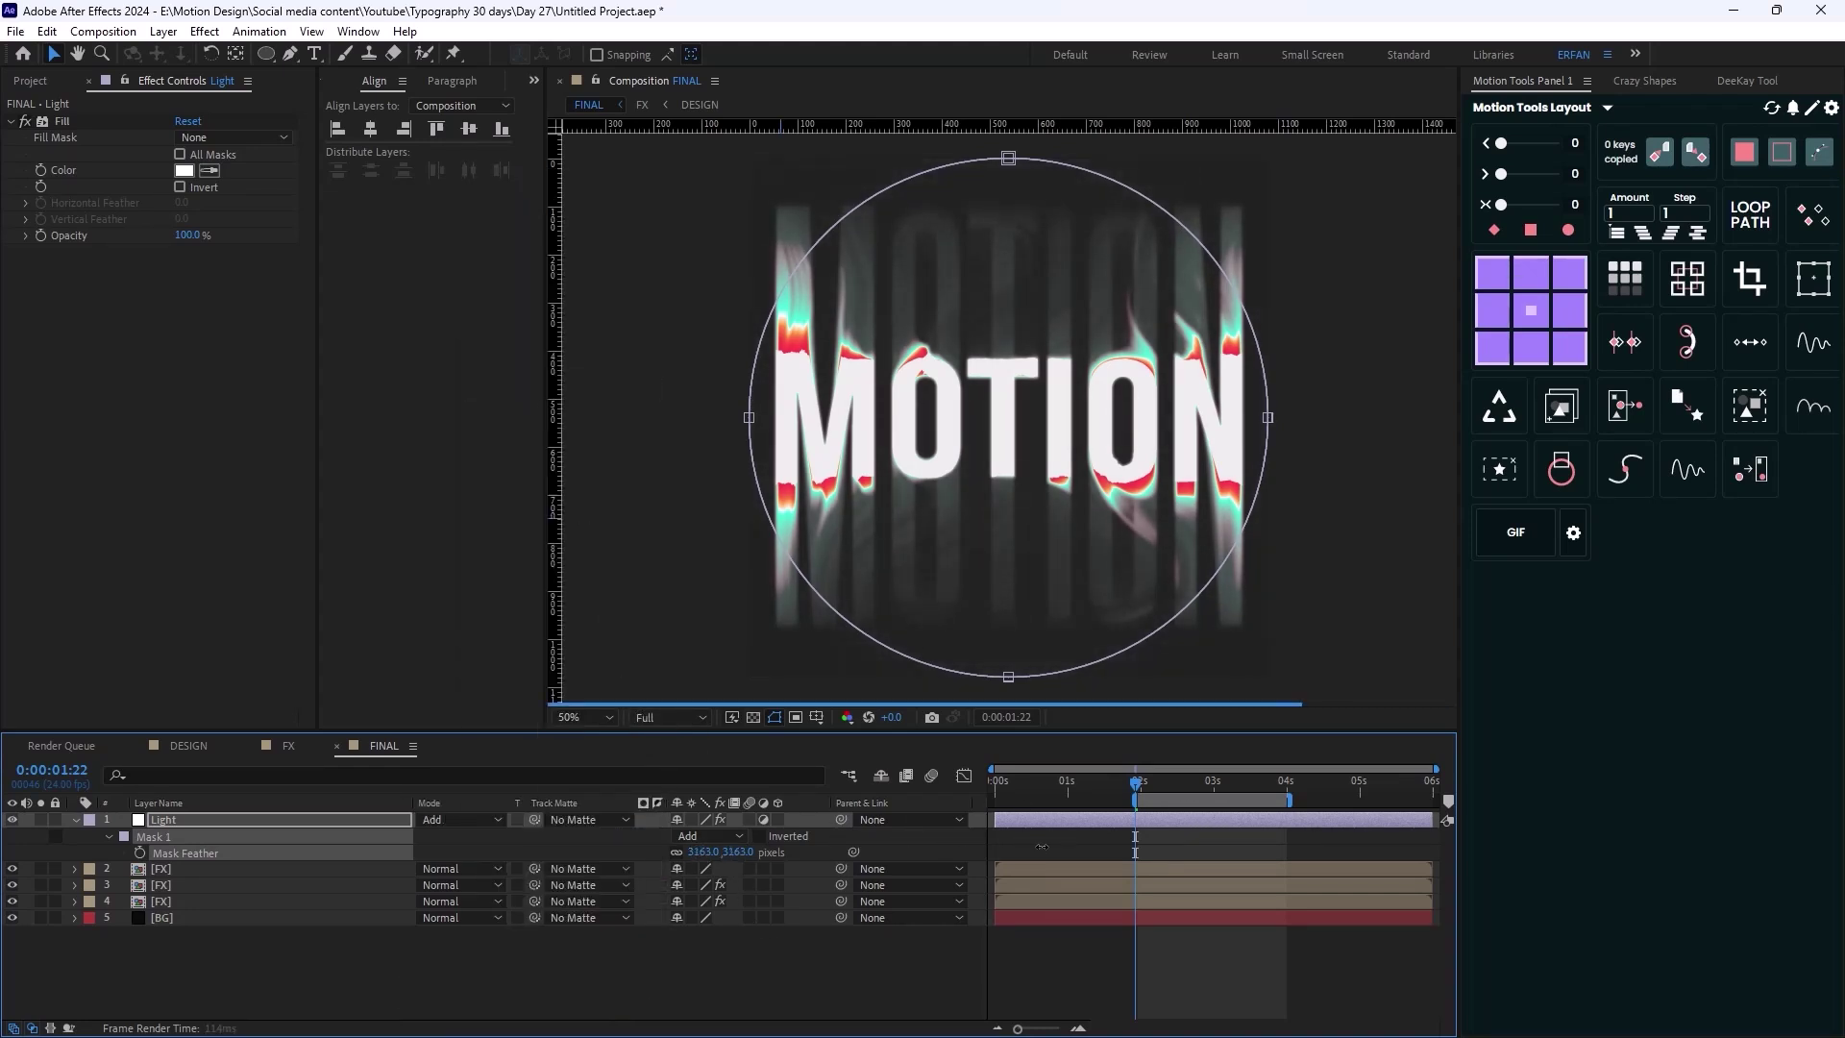
{"action": "left_click", "coordinate": [695, 853]}
{"action": "type", "text": "4000"}
{"action": "key", "text": "Return"}
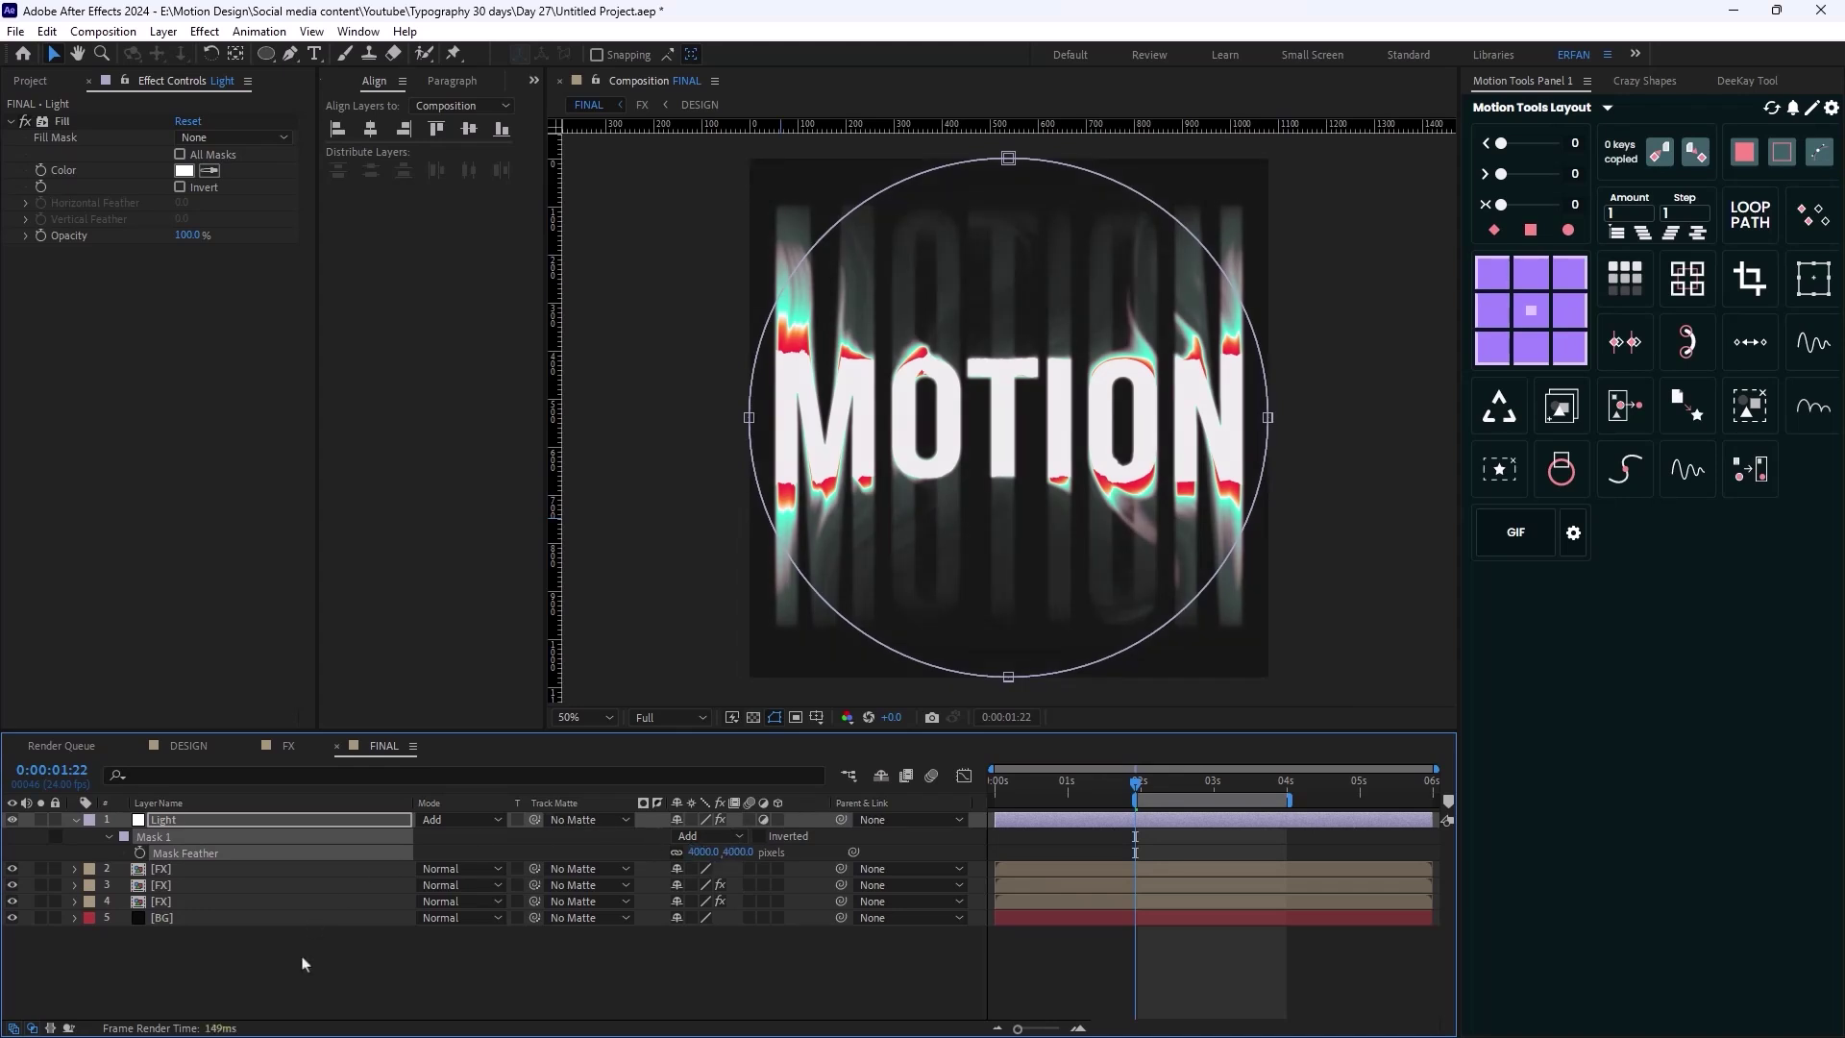
Duplicate the Light layer
{"action": "left_click", "coordinate": [304, 959]}
{"action": "left_click", "coordinate": [204, 822]}
{"action": "key", "text": "ctrl+d"}
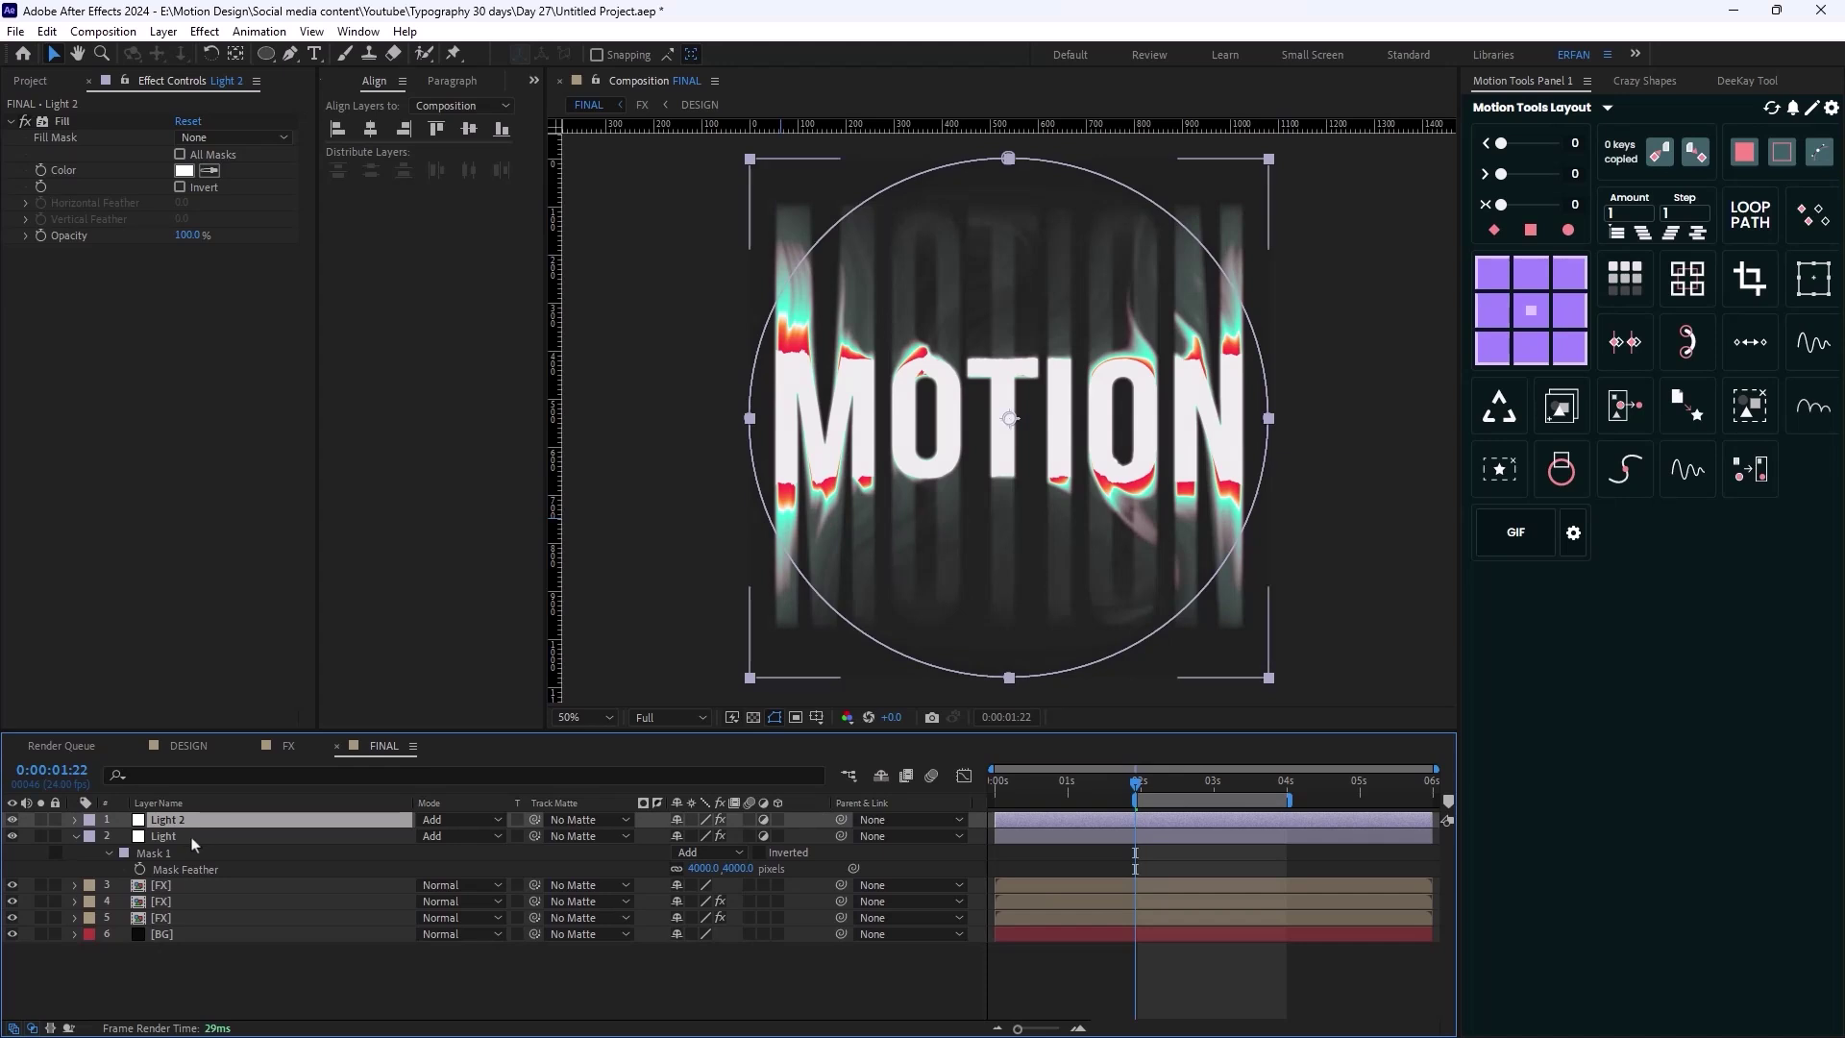
Rename the duplicated light layer as Noise and remove its Fill effect
{"action": "key", "text": "Return"}
{"action": "type", "text": "N"}
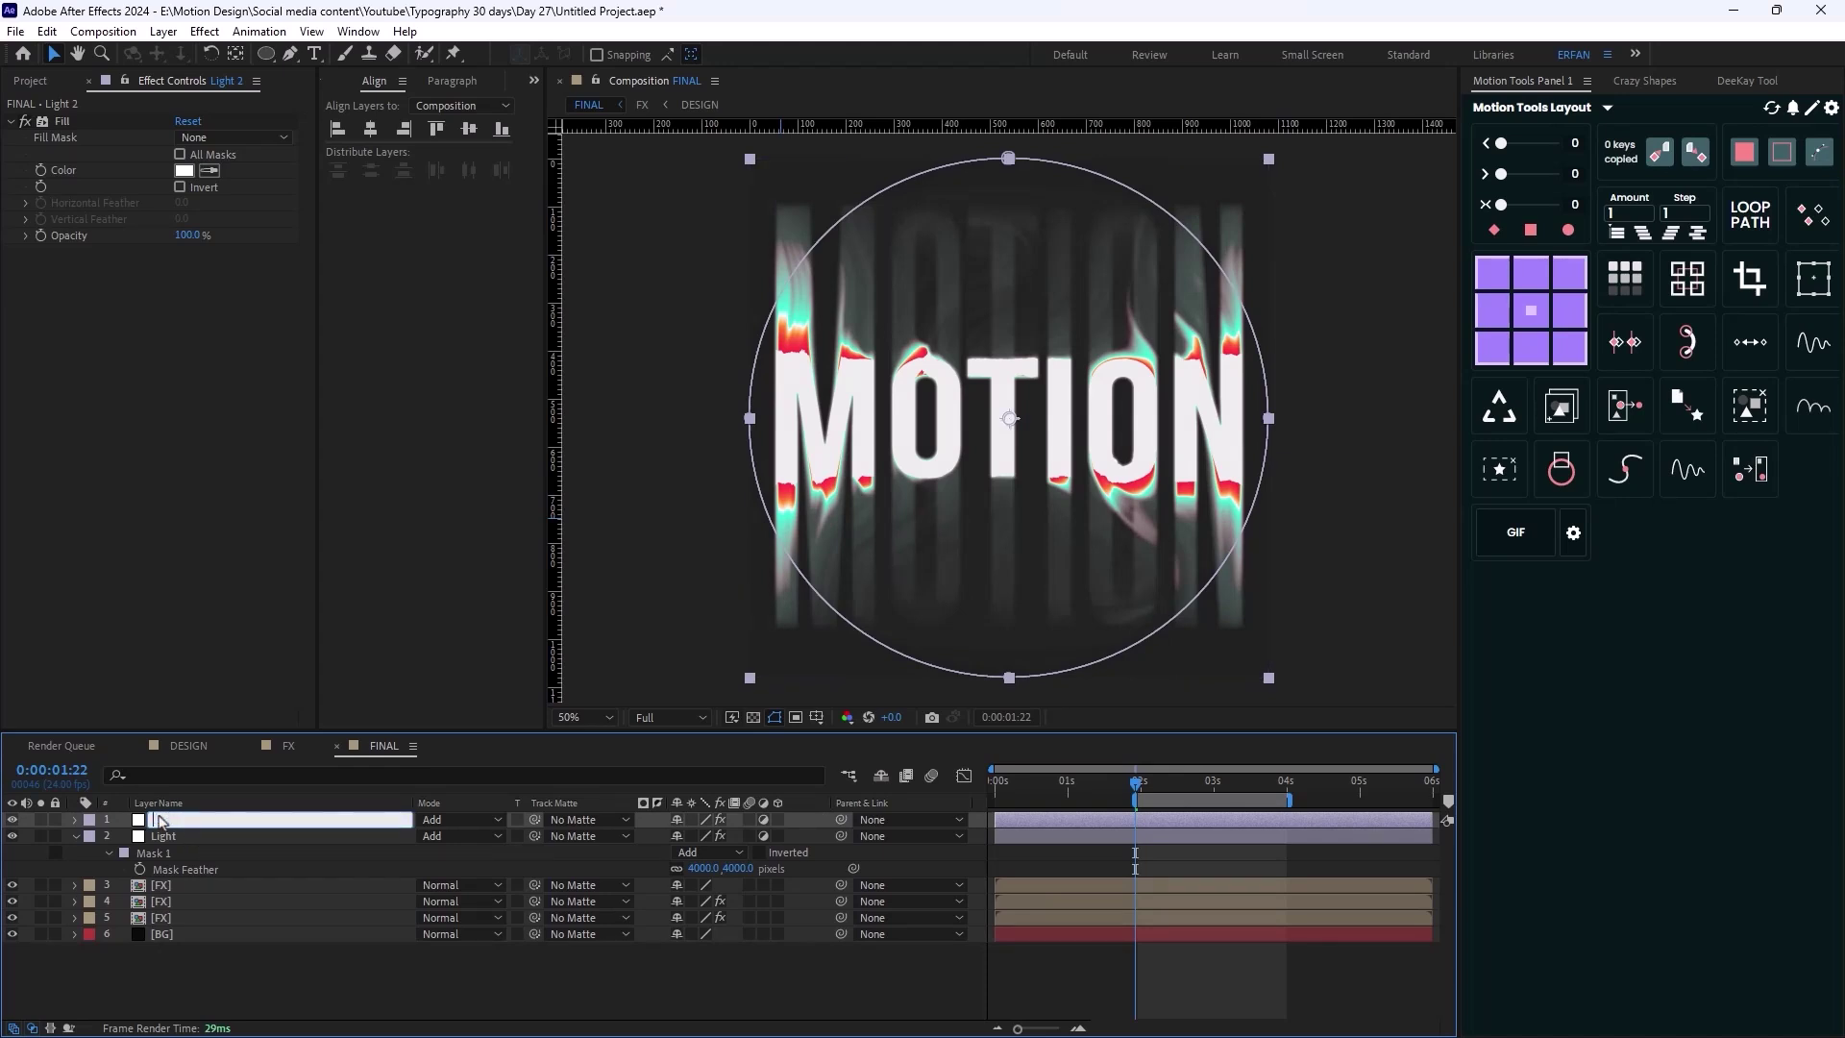
{"action": "type", "text": "oise"}
{"action": "key", "text": "Return"}
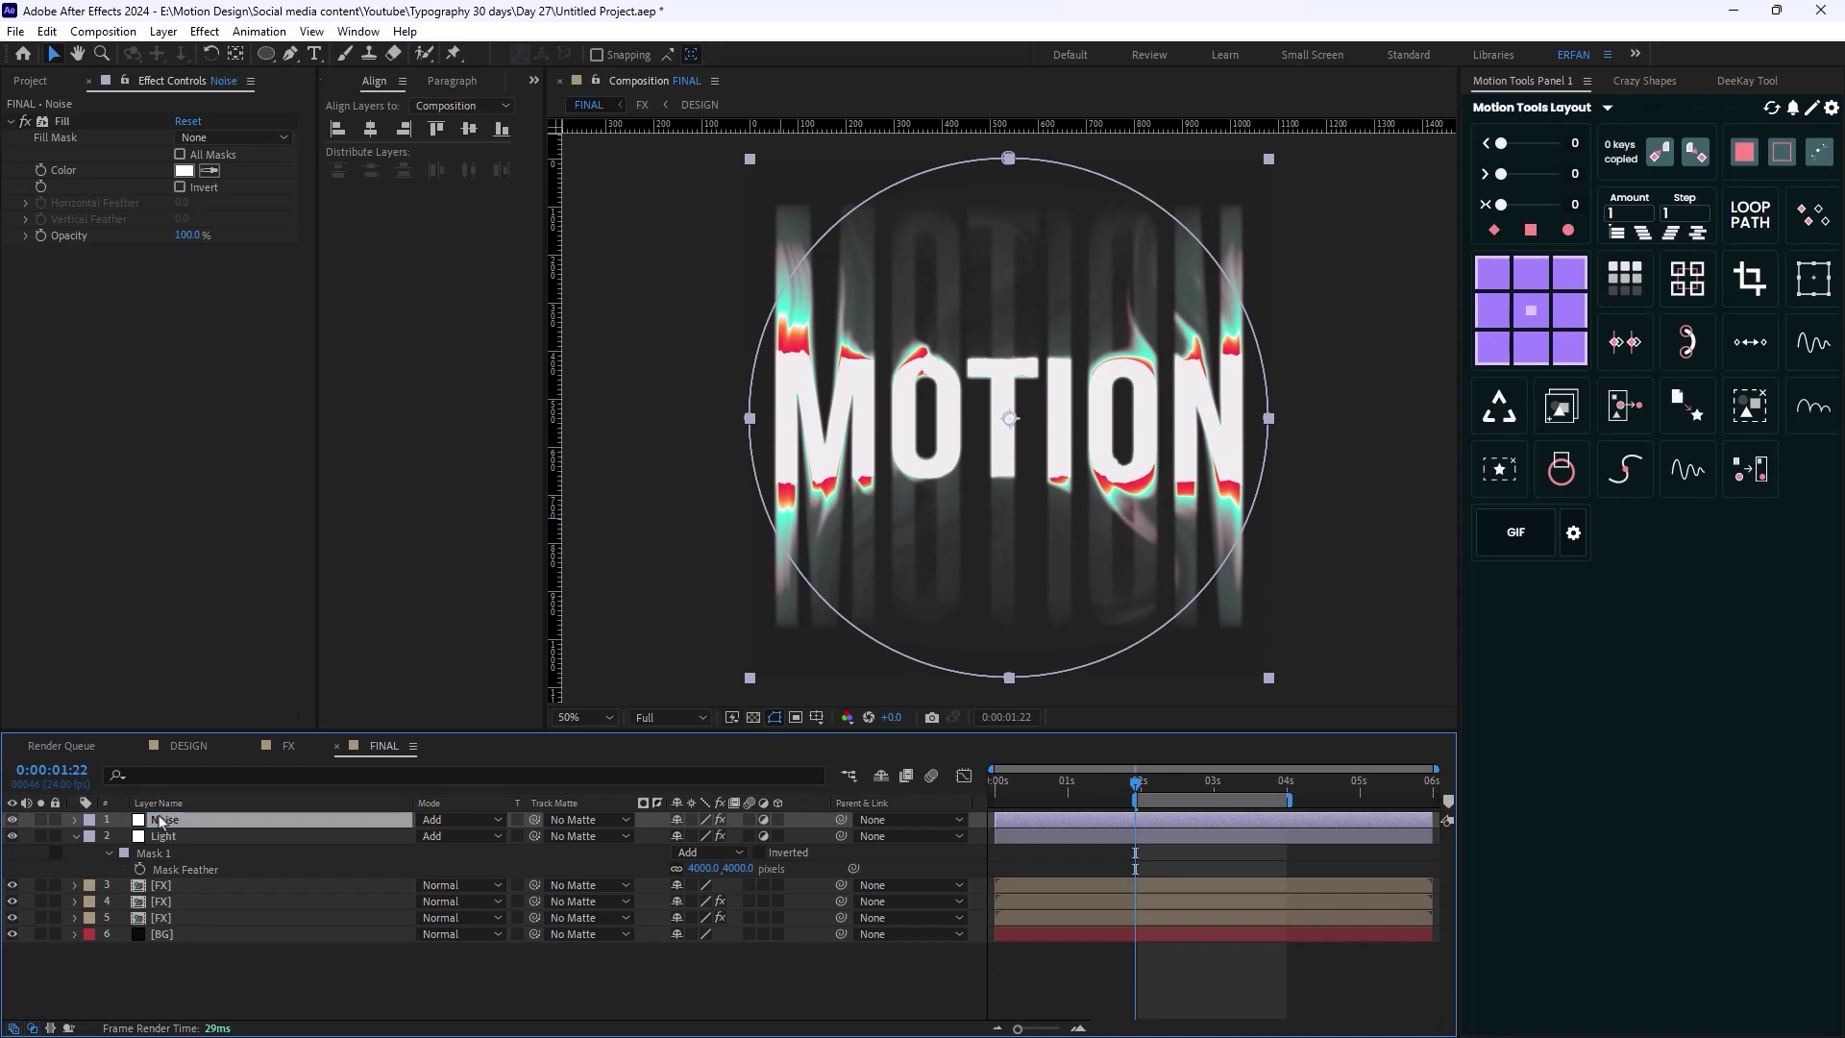
{"action": "left_click", "coordinate": [74, 130]}
{"action": "key", "text": "Delete"}
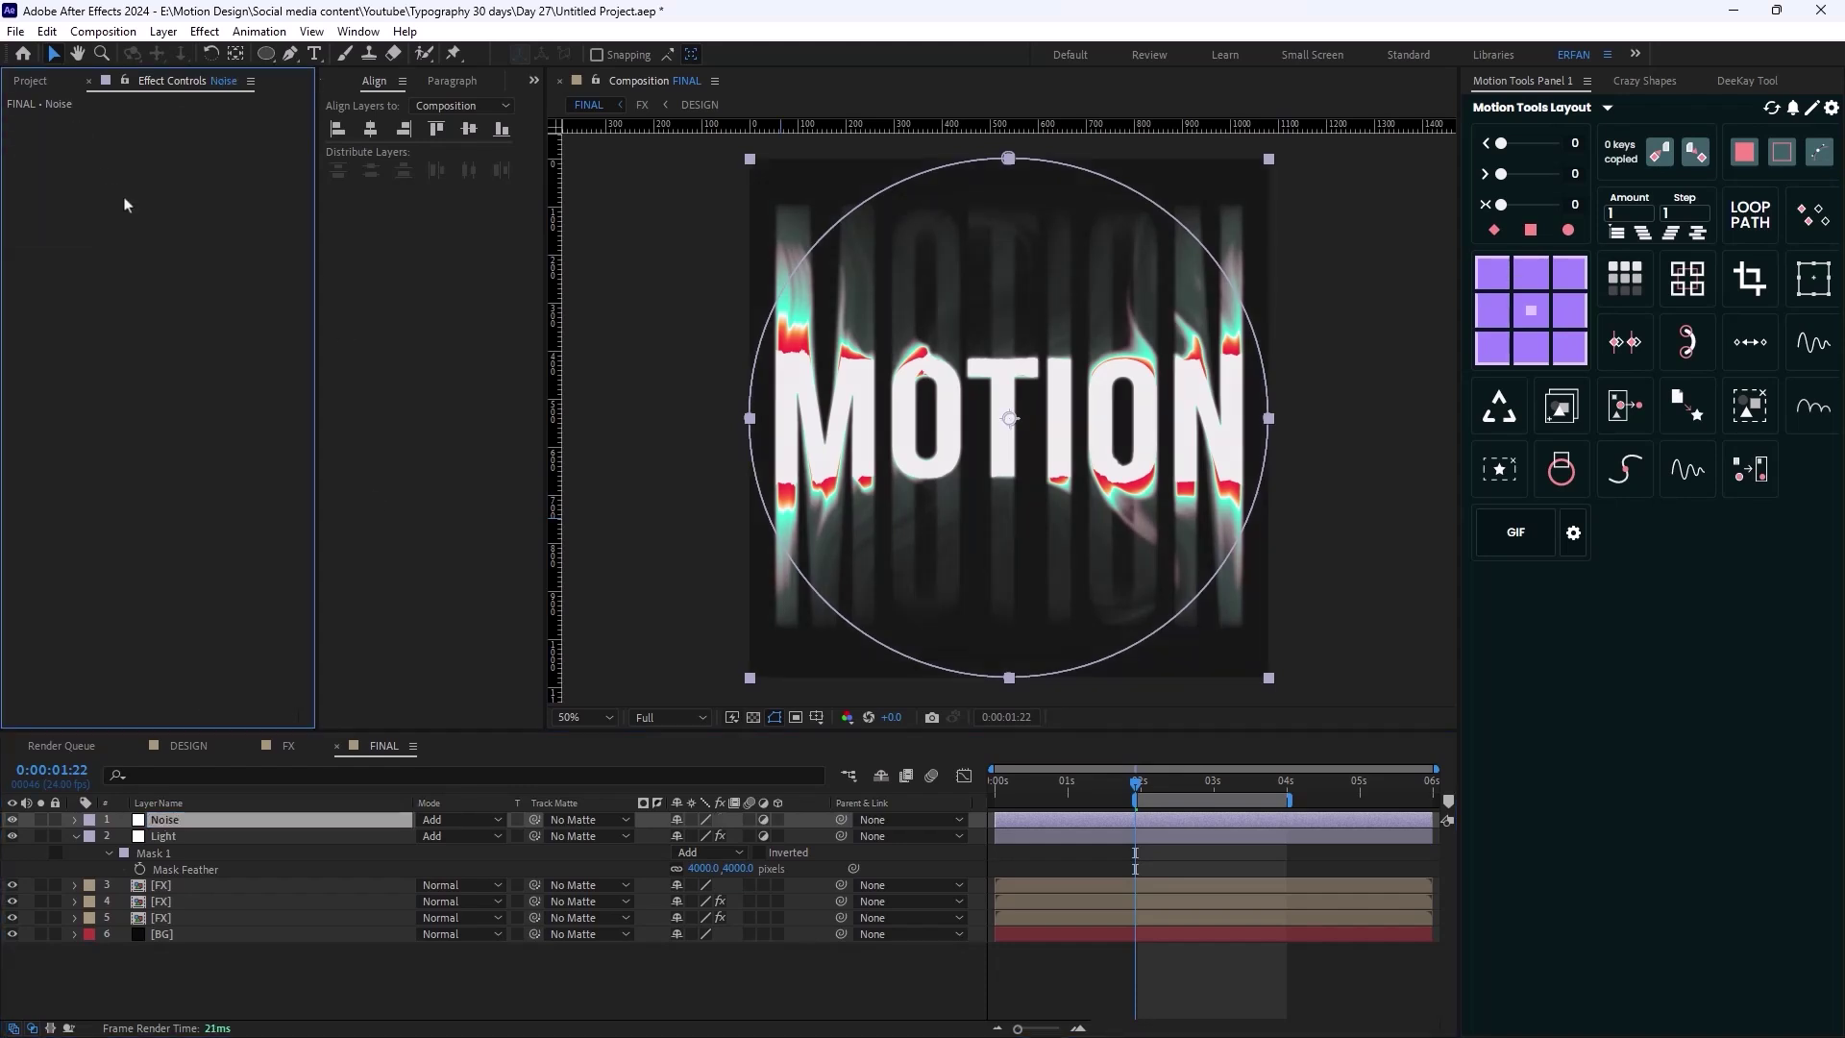
Apply the Noise effect to the Noise layer, with the amount at 20% and colour noise turned off
{"action": "key", "text": "ctrl+space"}
{"action": "type", "text": "Noi"}
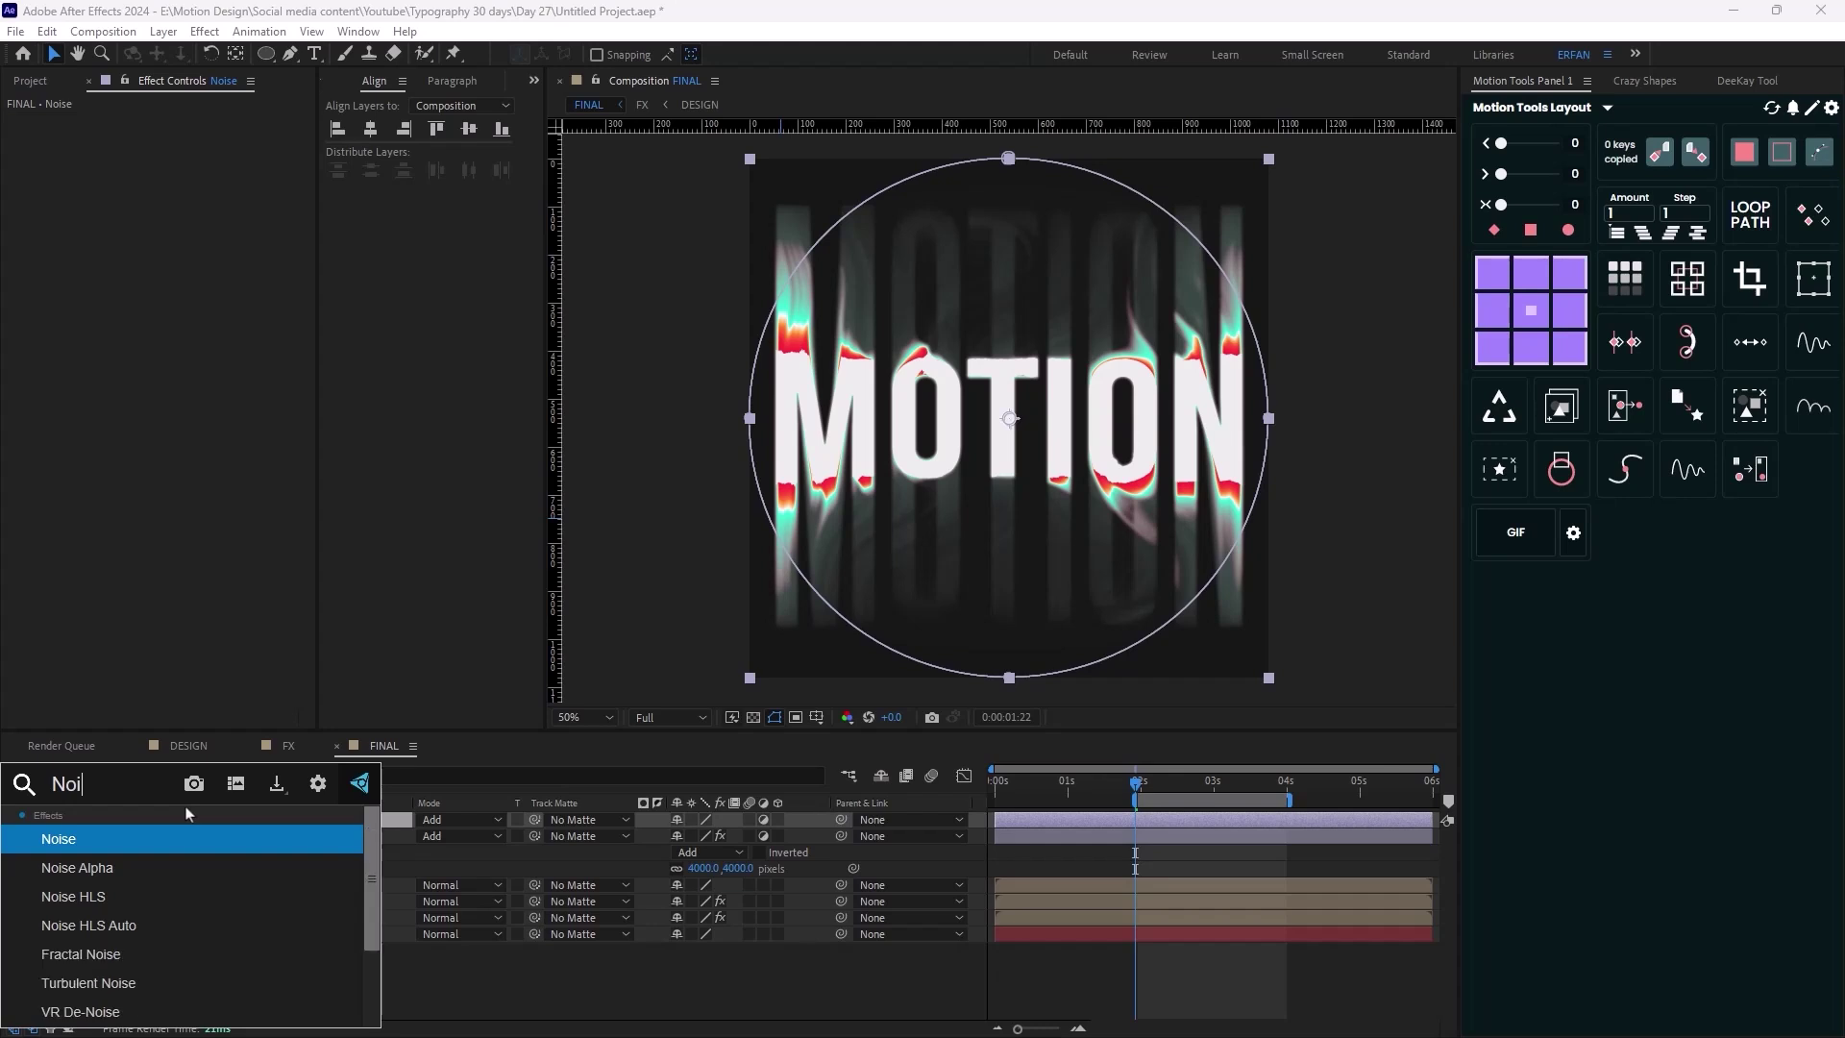
{"action": "key", "text": "Return"}
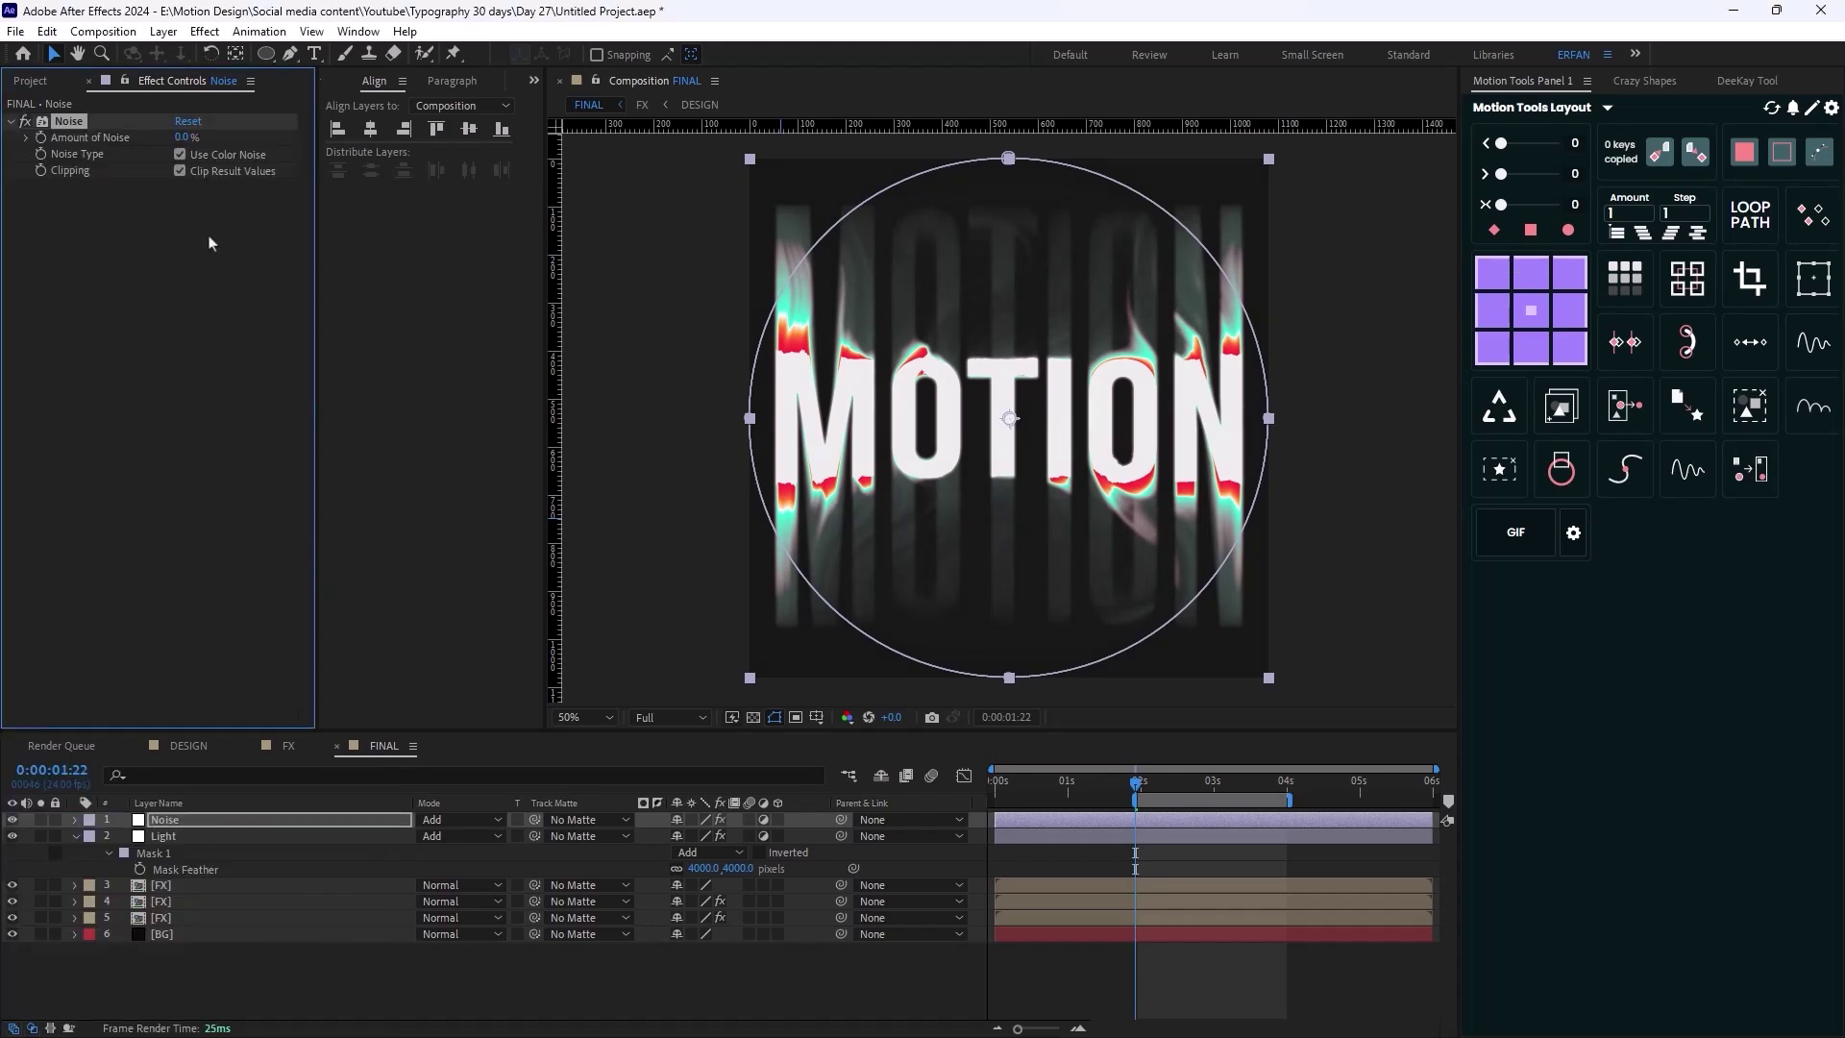
{"action": "left_click", "coordinate": [179, 144]}
{"action": "key", "text": "Return"}
{"action": "left_click", "coordinate": [527, 987]}
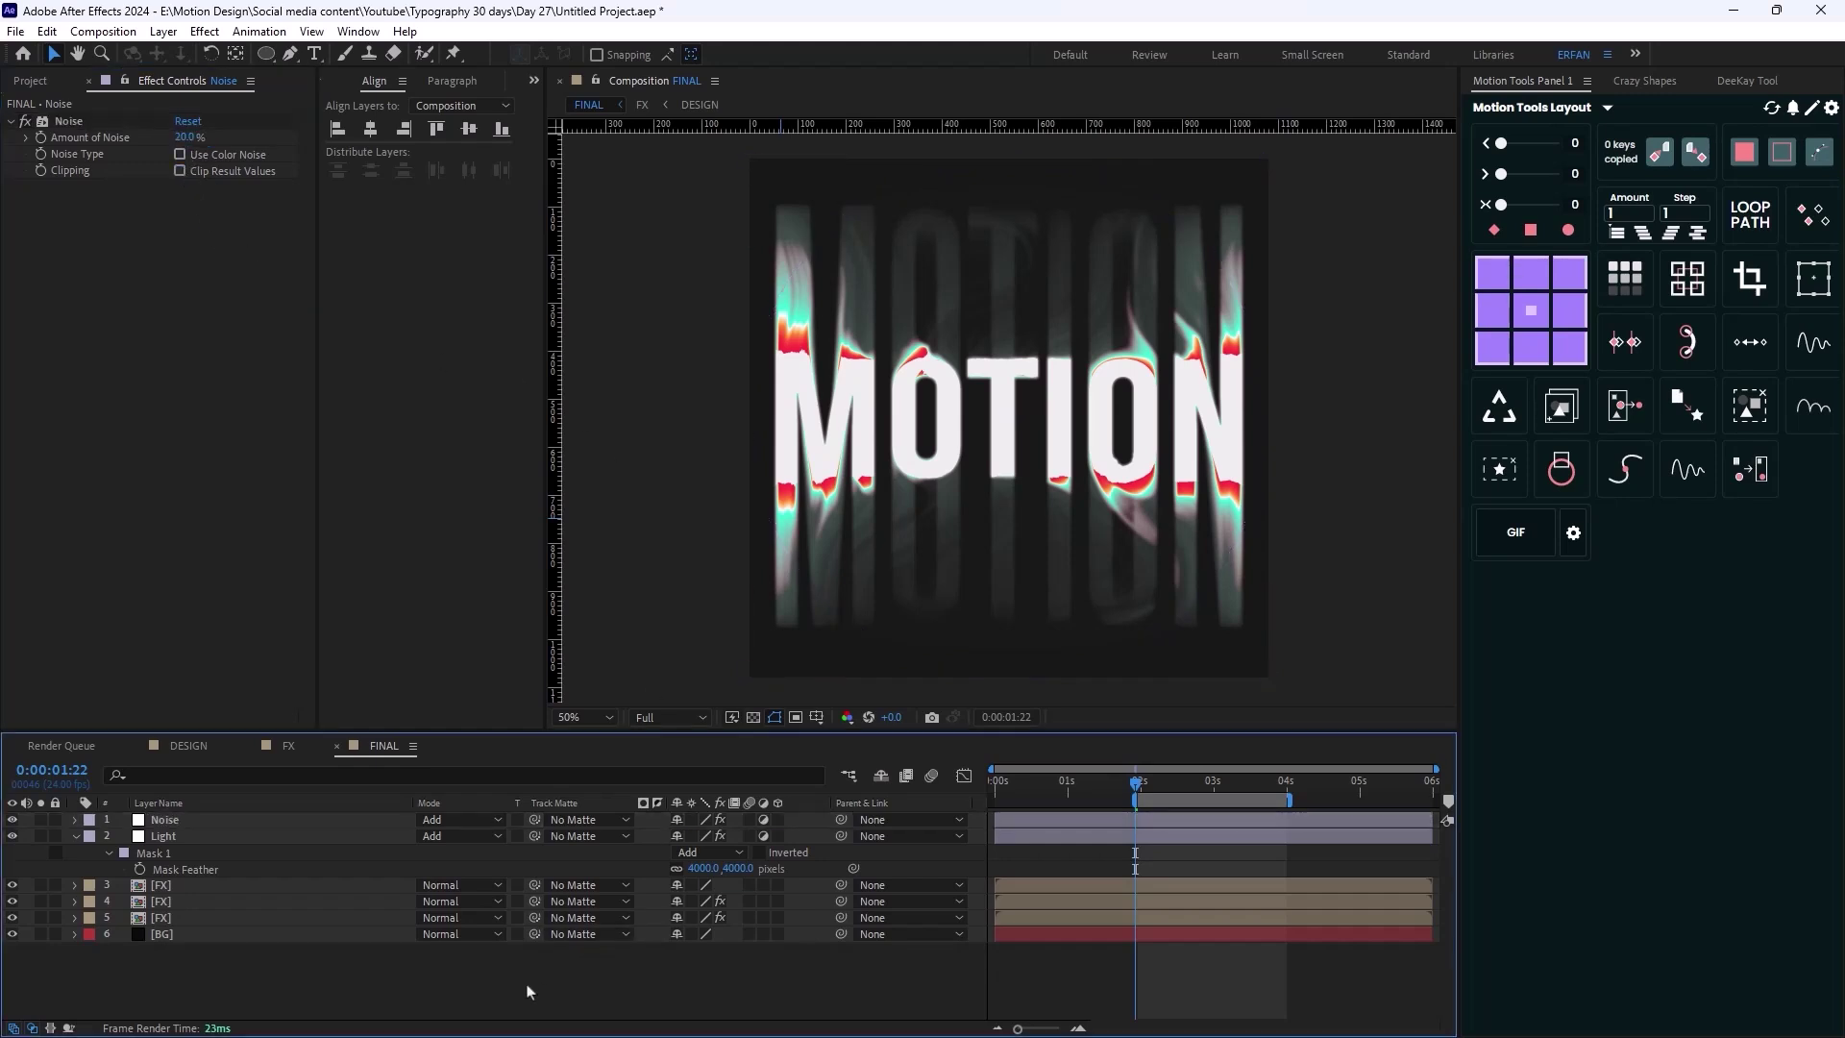
Delete the mask from the Noise layer so the grain covers the whole composition
{"action": "left_click", "coordinate": [220, 822]}
{"action": "key", "text": "ctrl+Right"}
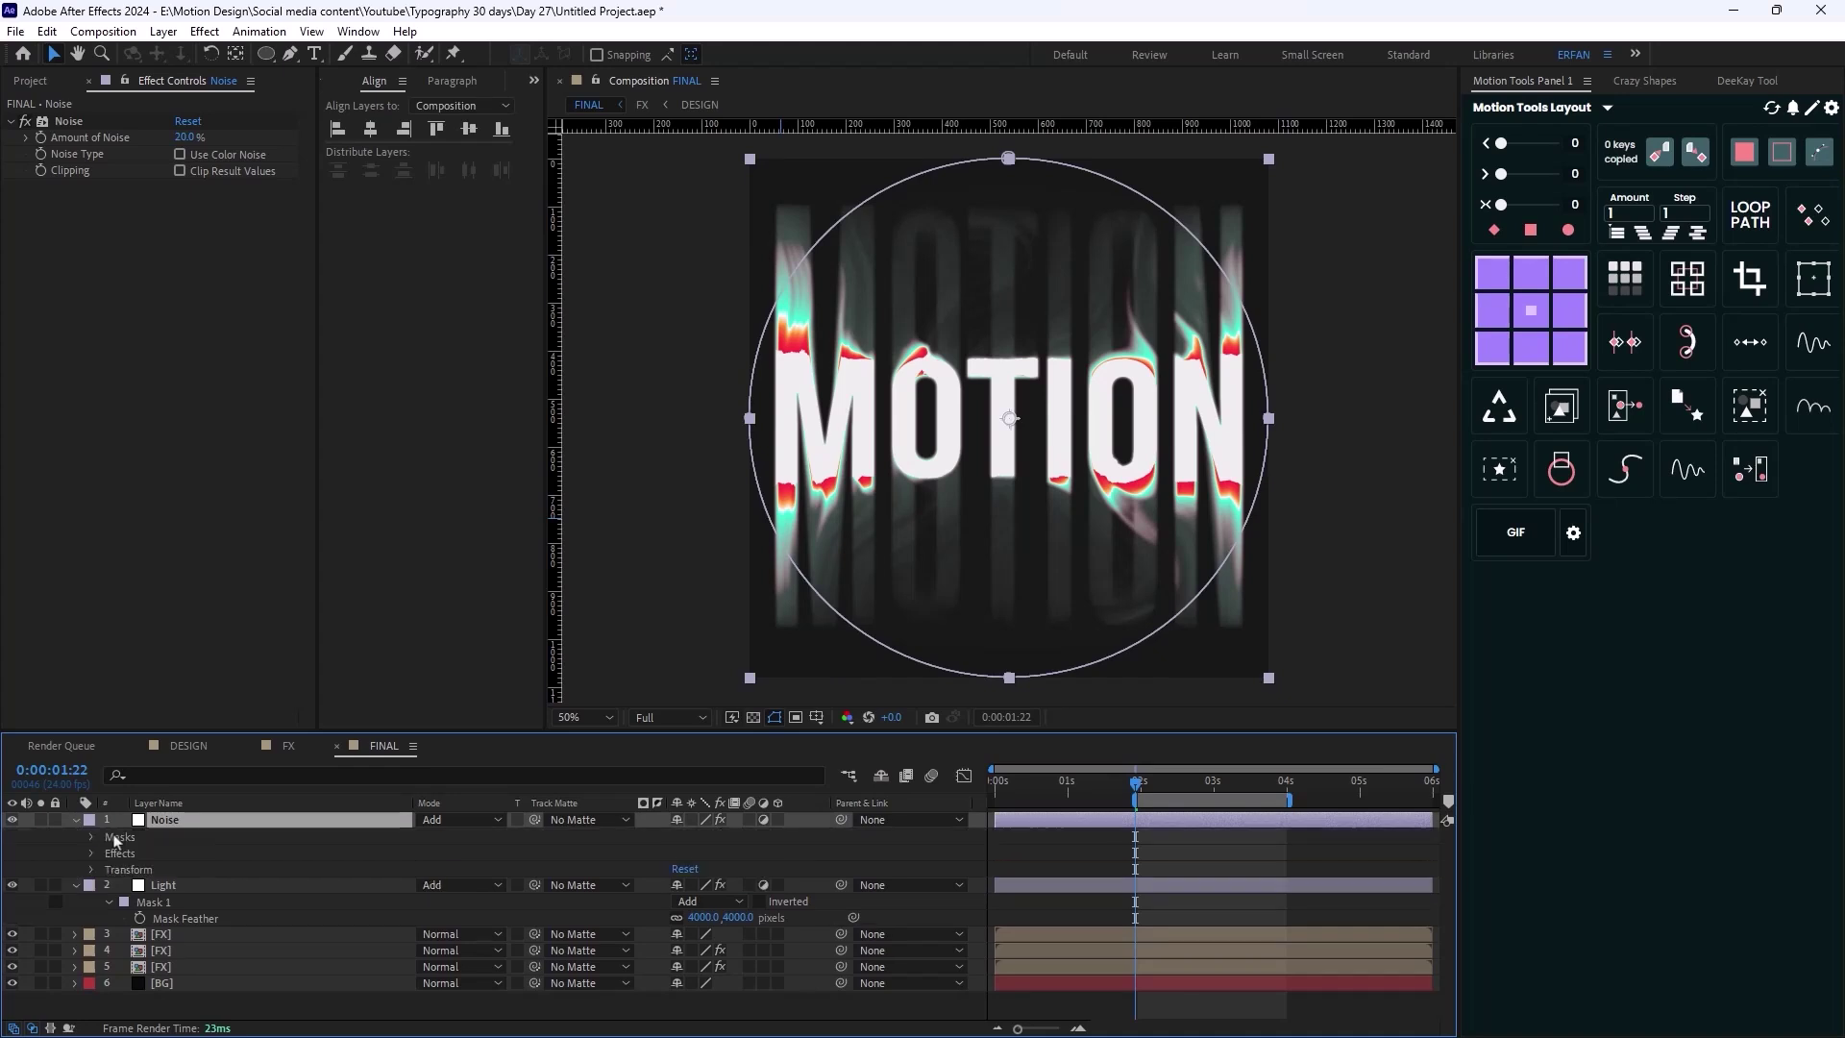
{"action": "left_click", "coordinate": [113, 838]}
{"action": "key", "text": "Delete"}
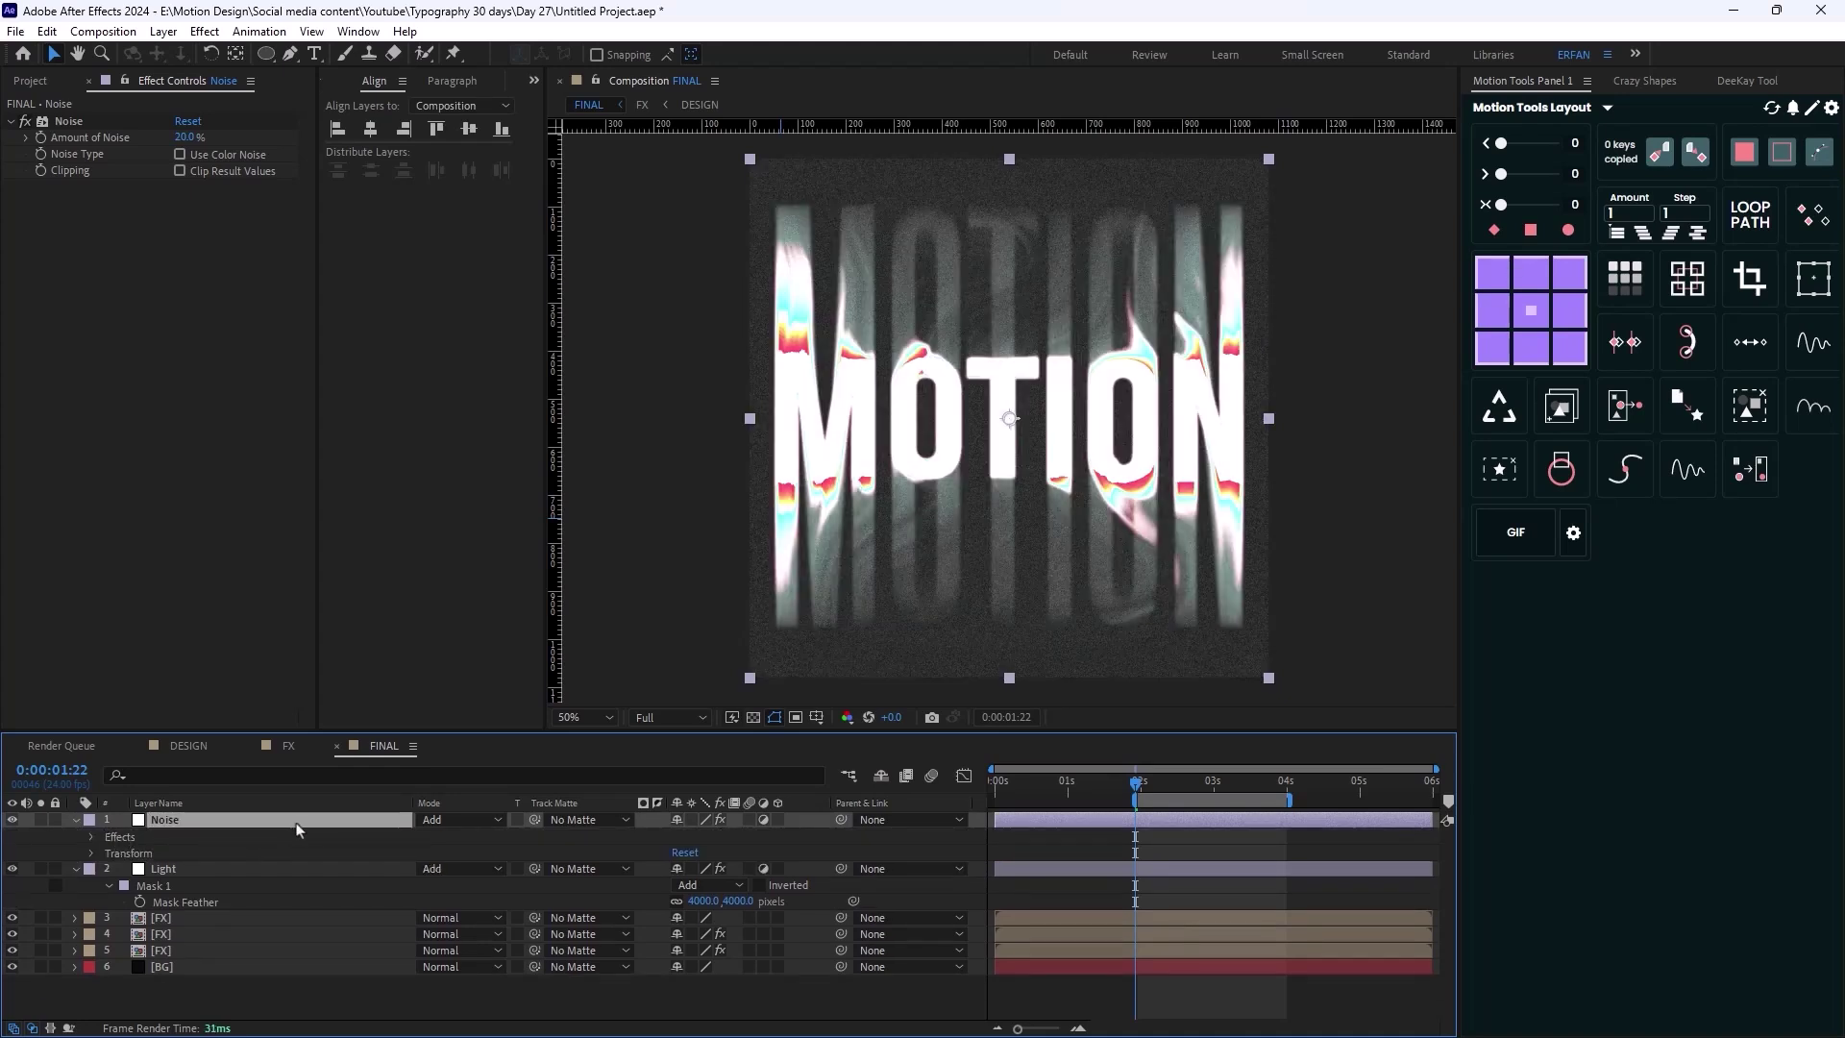
Set the Light layer's mask feather to 10000 pixels
{"action": "left_click_drag", "start_coordinate": [707, 901], "coordinate": [1168, 894]}
{"action": "left_click_drag", "start_coordinate": [699, 901], "coordinate": [1505, 818]}
{"action": "left_click", "coordinate": [702, 901]}
{"action": "type", "text": "10000"}
{"action": "key", "text": "Return"}
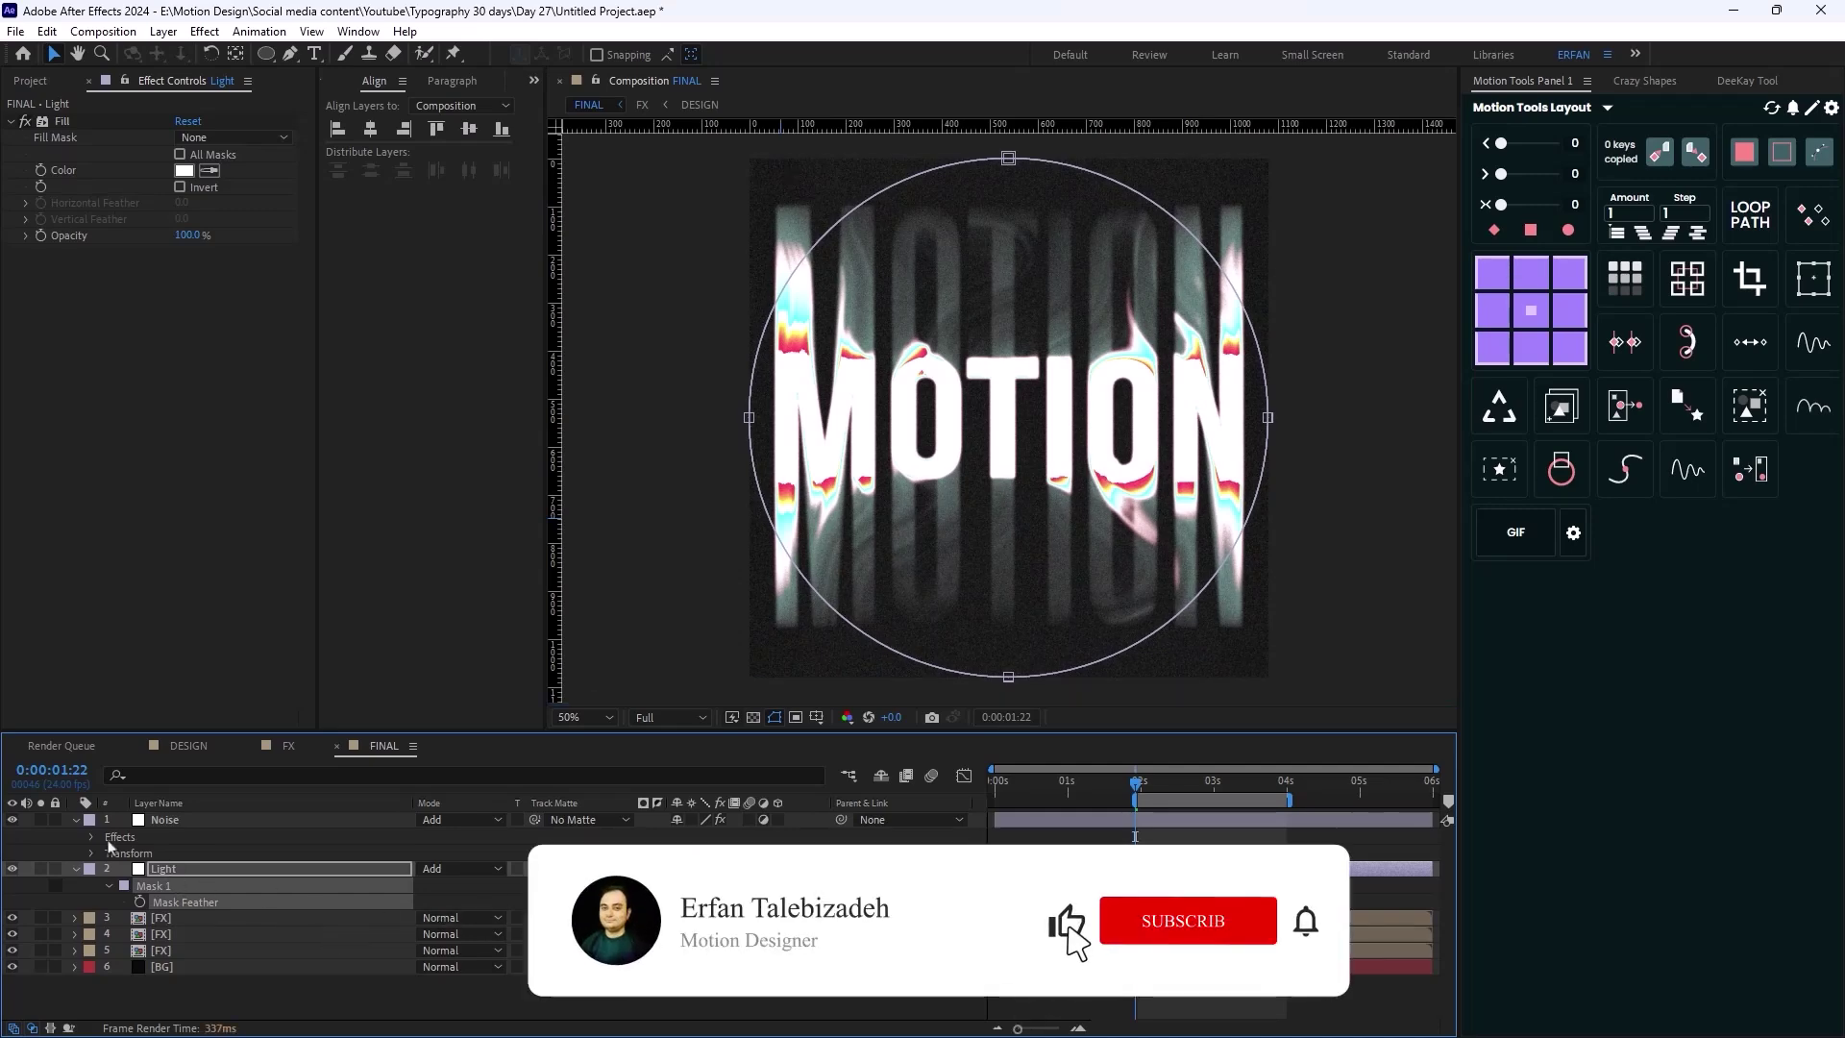
Collapse the Light layer's properties, deselect all layers and play a preview of the FINAL composition
{"action": "left_click", "coordinate": [76, 868]}
{"action": "key", "text": "F2"}
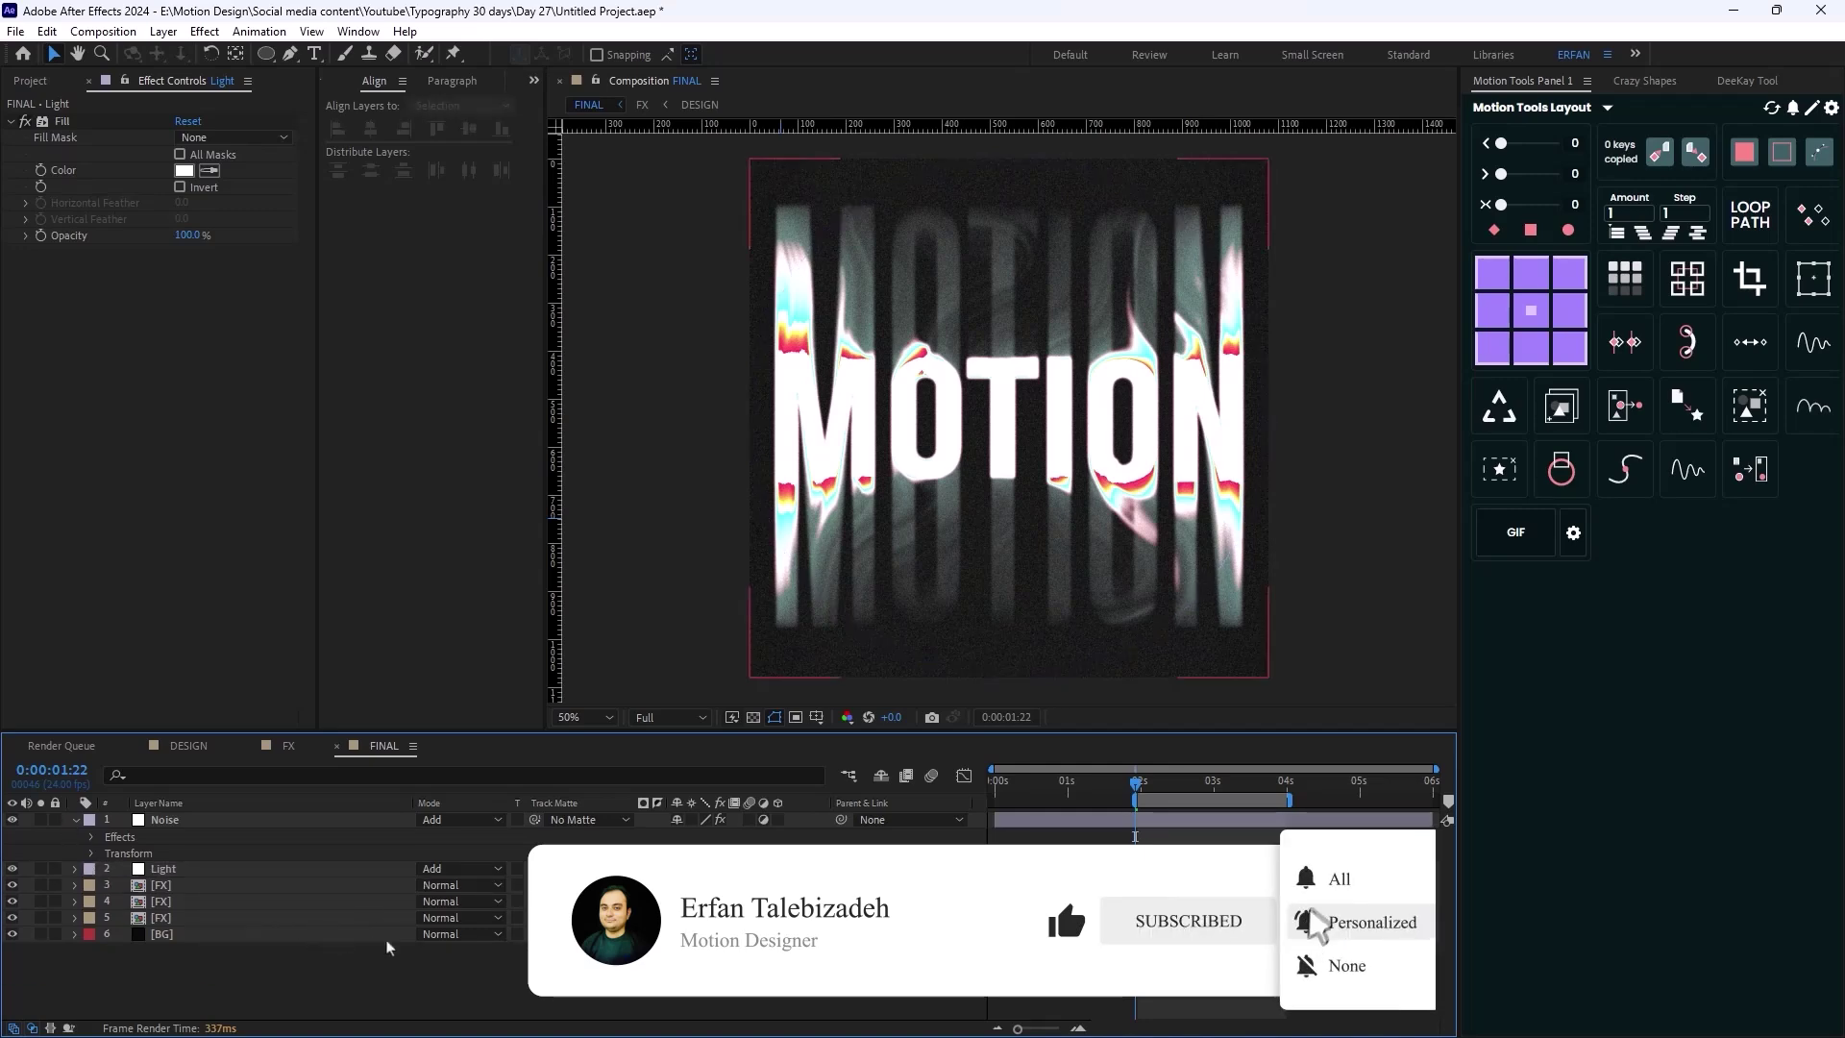
{"action": "key", "text": "space"}
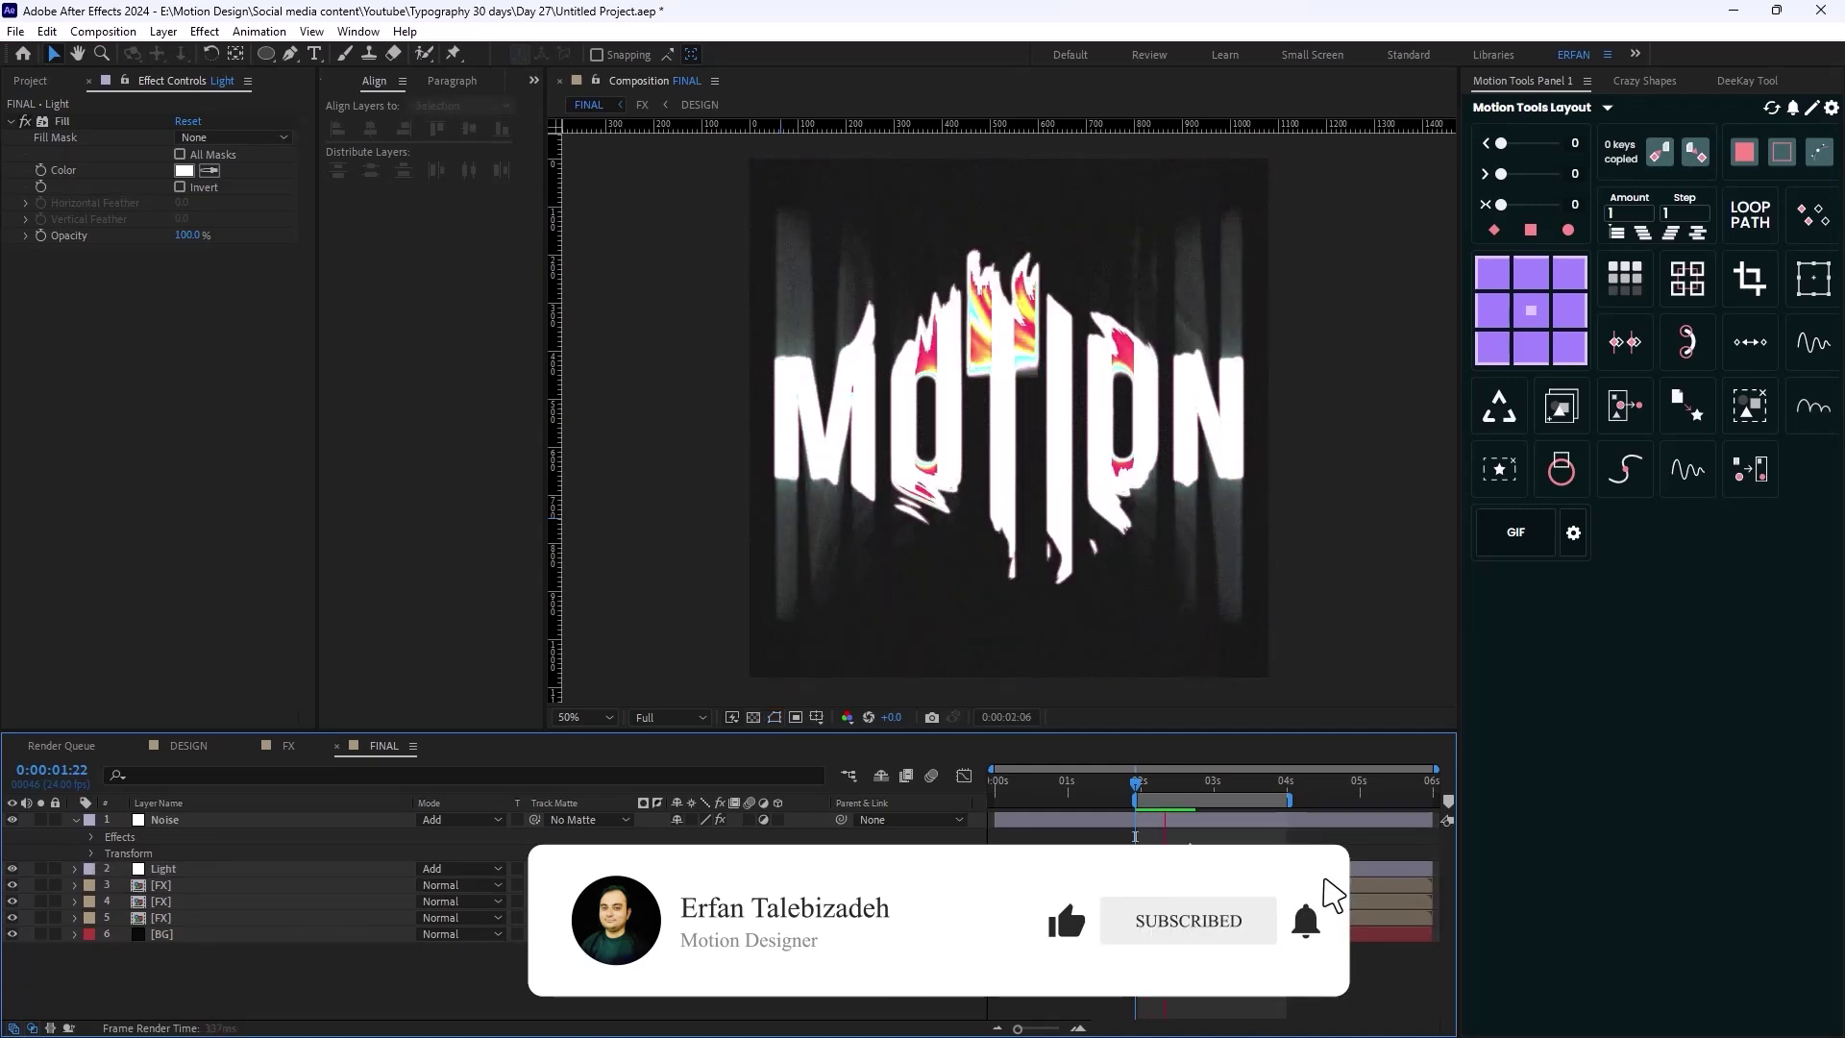